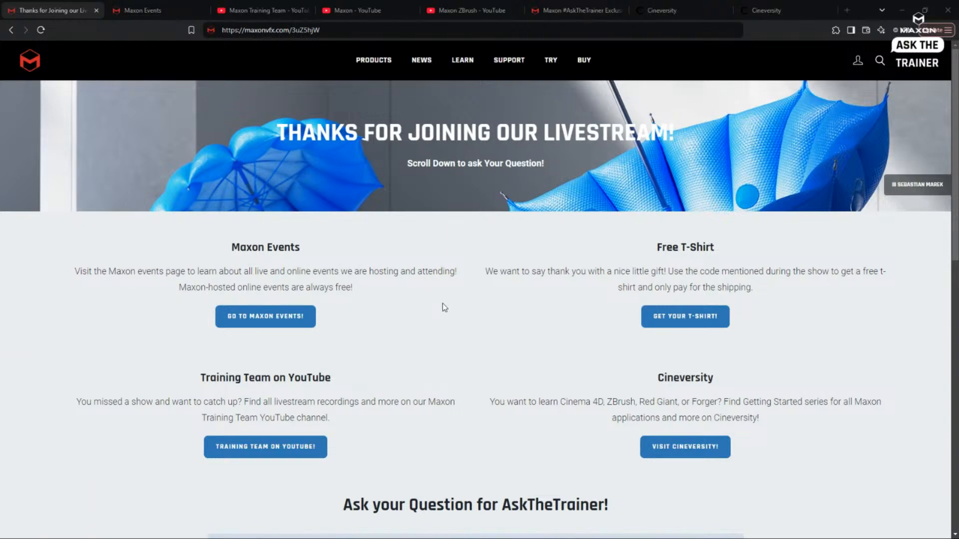
# - Browse the upcoming events on the Maxon Events page, then return to the livestream landing page
pyautogui.click(156, 11)
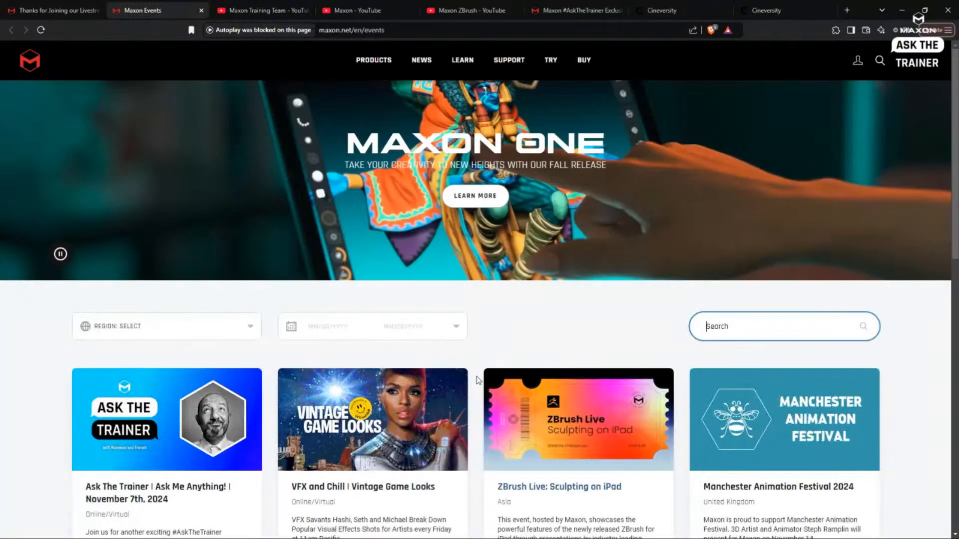
pyautogui.scroll(-5, 510, 341)
pyautogui.scroll(-8, 509, 339)
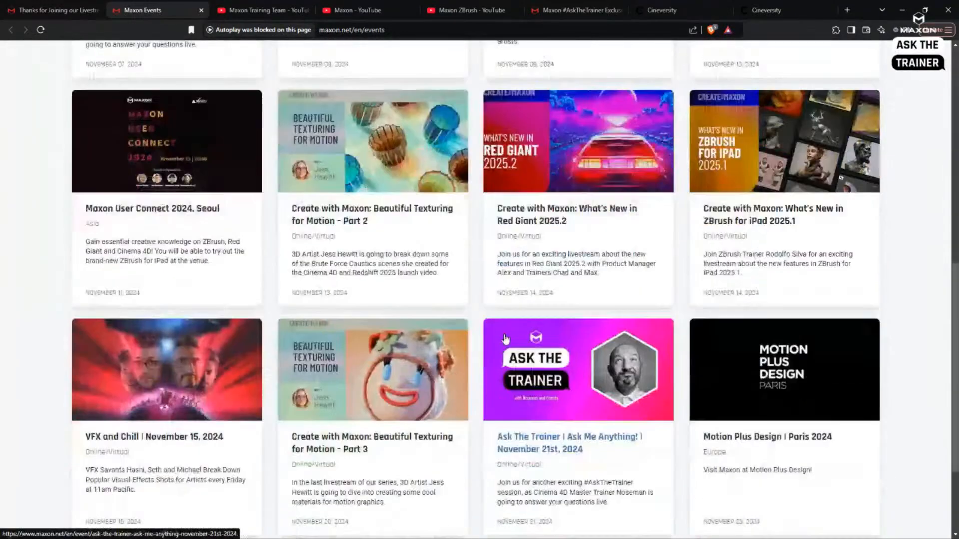
pyautogui.scroll(9, 505, 337)
pyautogui.scroll(4, 508, 337)
pyautogui.scroll(-4, 512, 337)
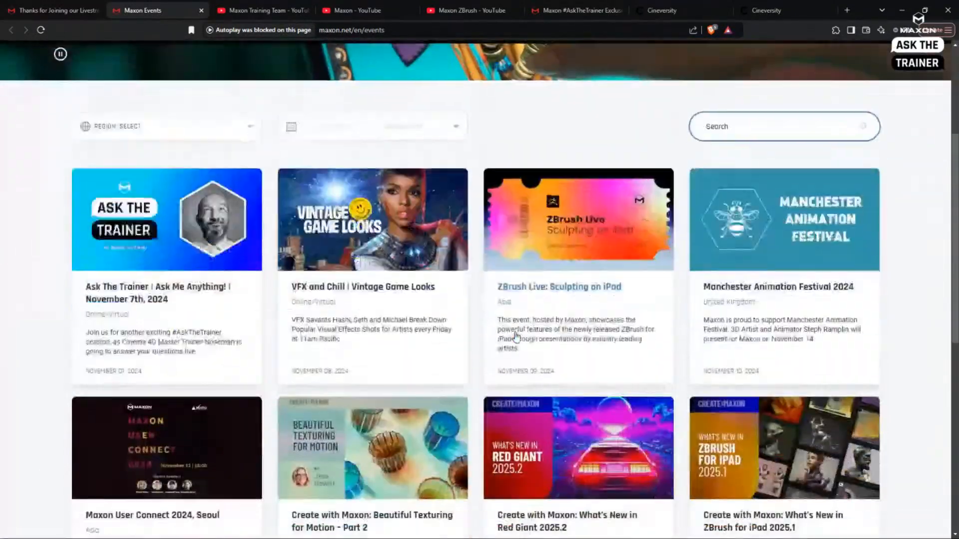
pyautogui.scroll(4, 516, 338)
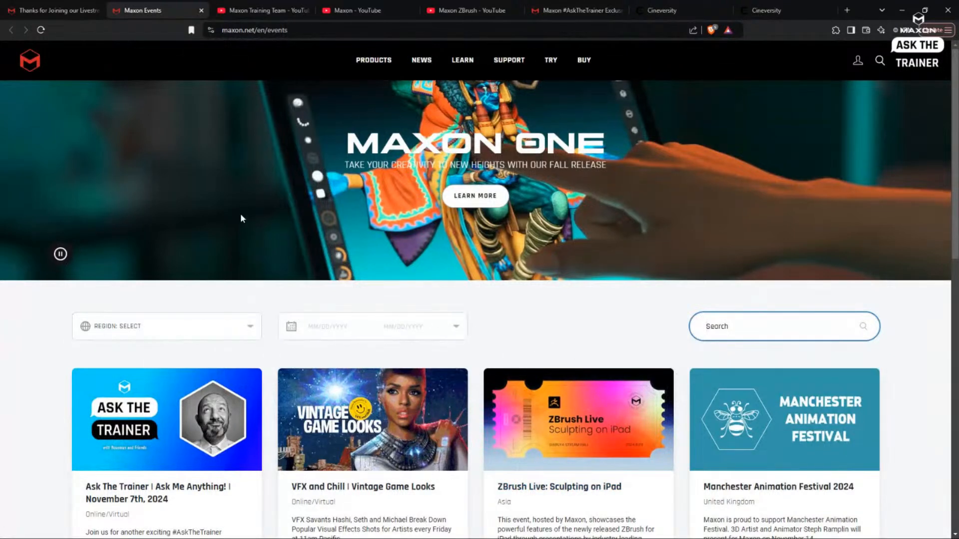
pyautogui.click(62, 11)
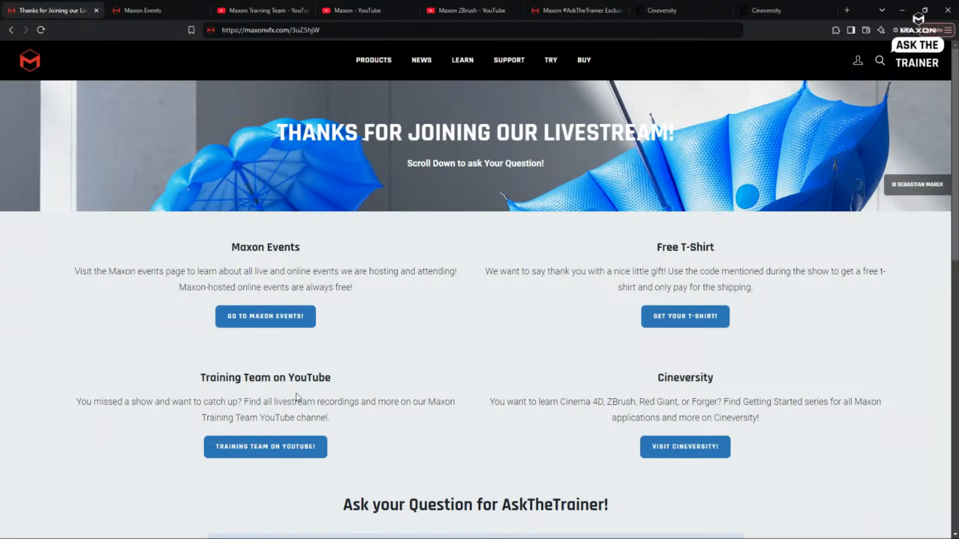
# - Look through the Maxon Training Team, Maxon and Maxon ZBrush YouTube channels
pyautogui.click(269, 11)
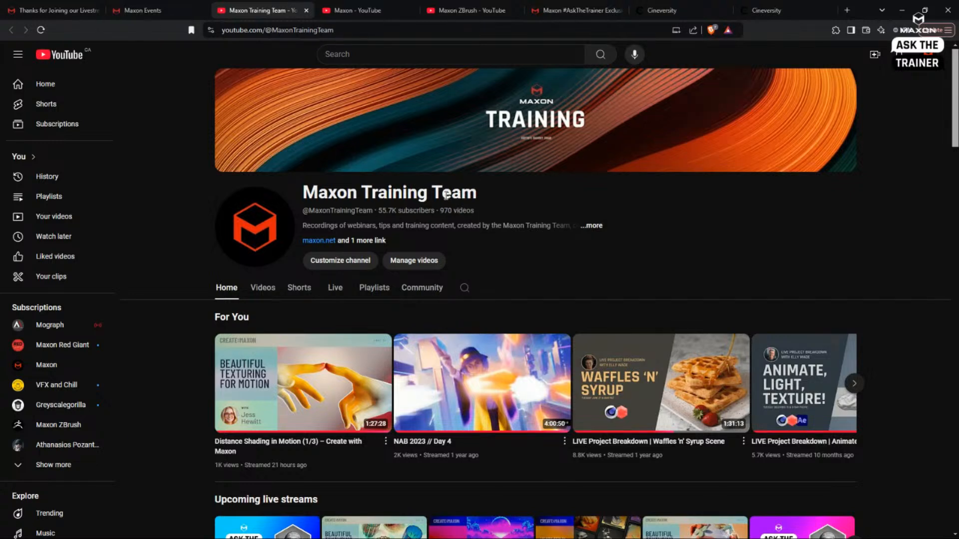
pyautogui.click(352, 10)
pyautogui.scroll(-6, 556, 276)
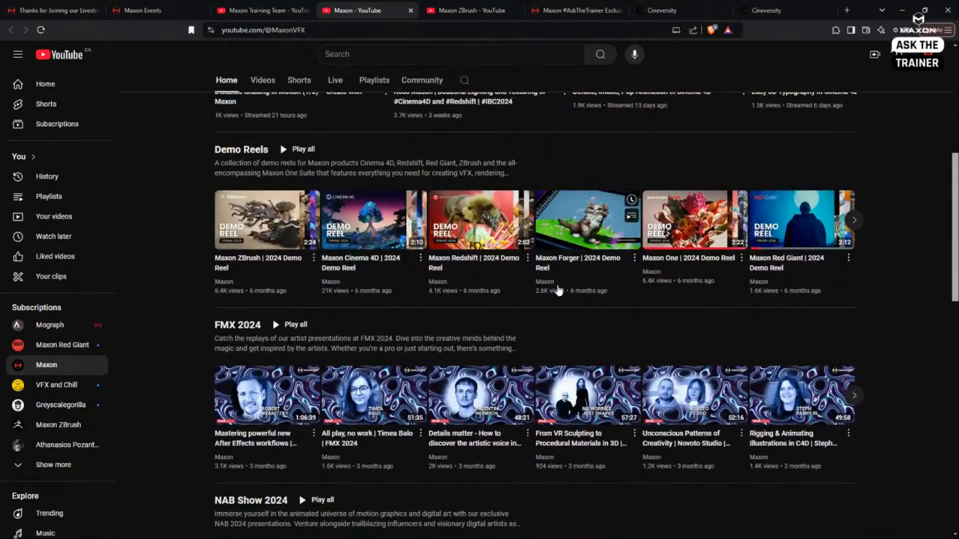
pyautogui.scroll(5, 557, 288)
pyautogui.scroll(-10, 556, 283)
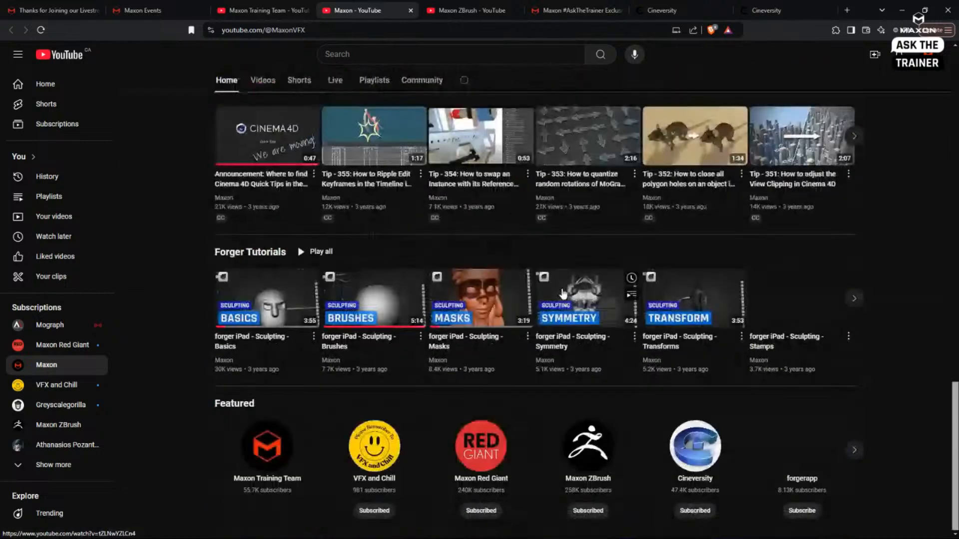
pyautogui.scroll(10, 560, 291)
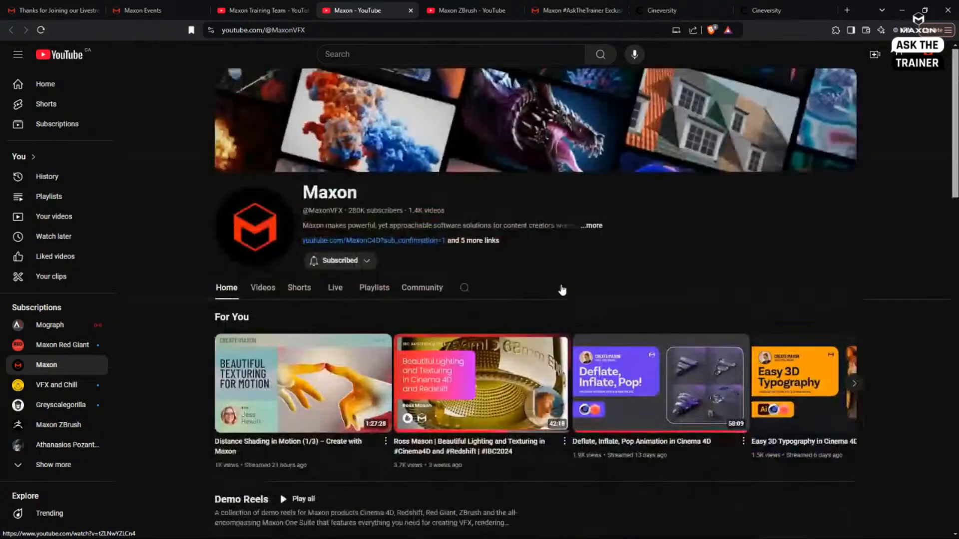
pyautogui.click(458, 11)
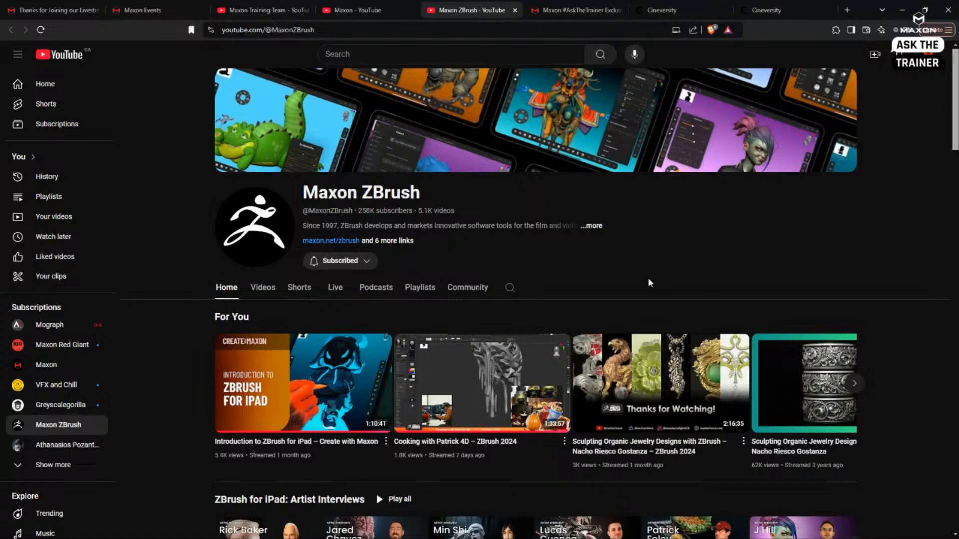
# - Show the AskTheTrainer merch store page and highlight the passcode in its entry field
pyautogui.click(571, 15)
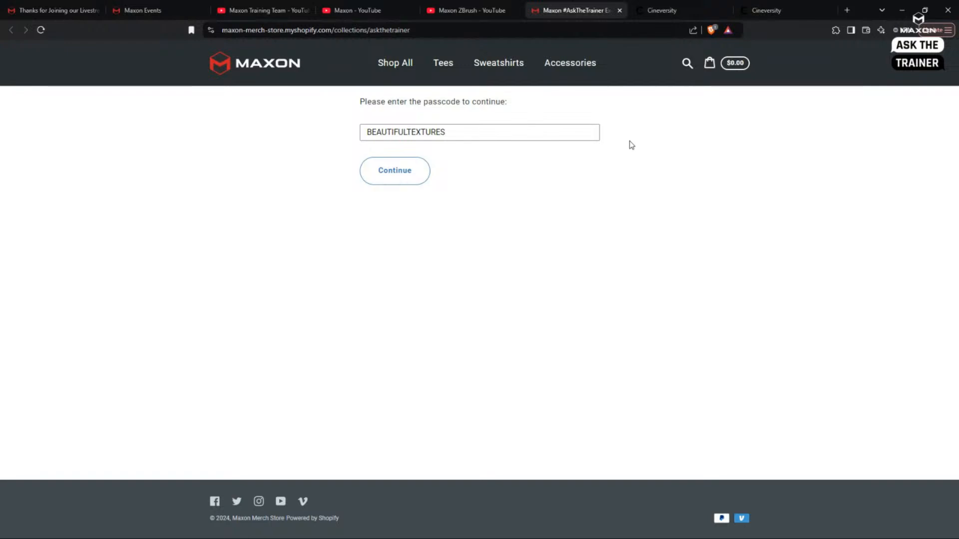
pyautogui.doubleClick(470, 135)
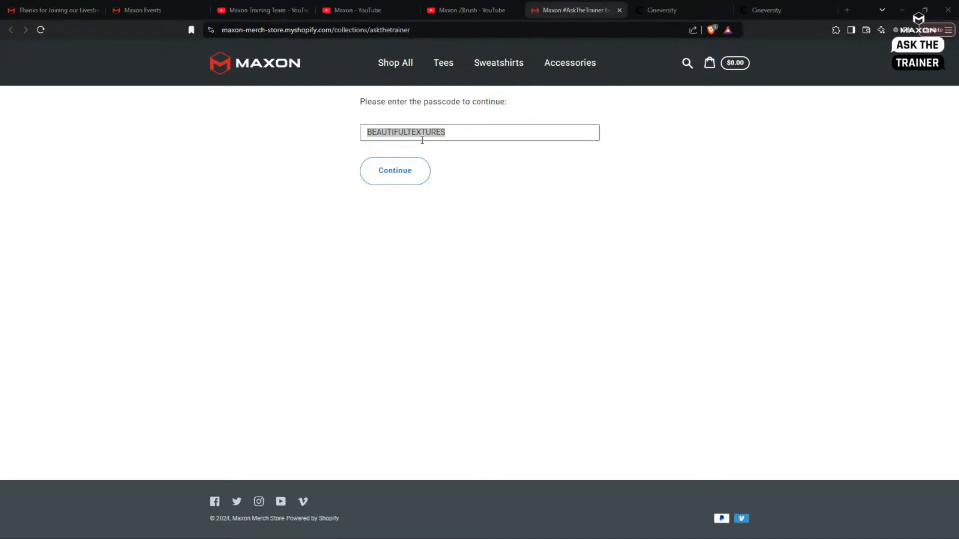
pyautogui.click(487, 132)
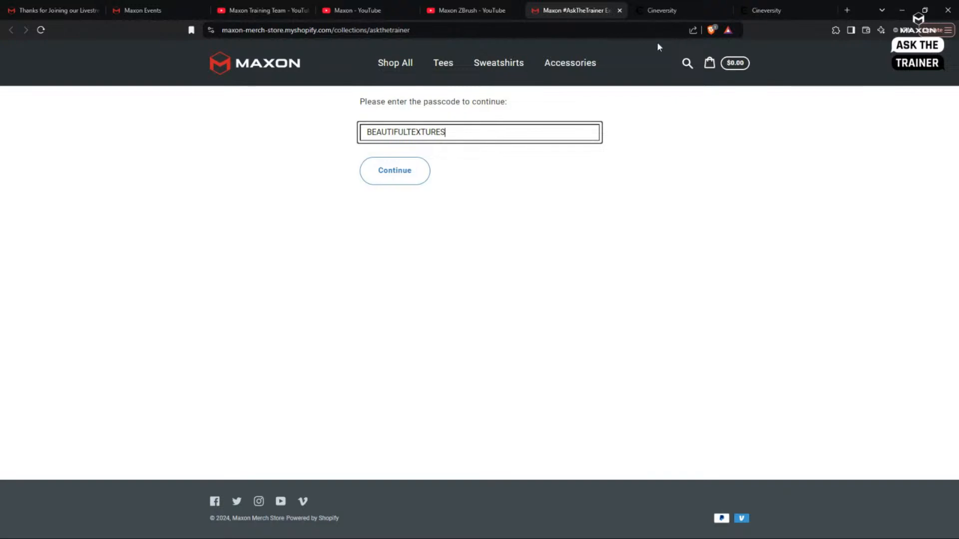
# - Show the Cineversity home page with its lesson search and Getting Started series
pyautogui.click(660, 11)
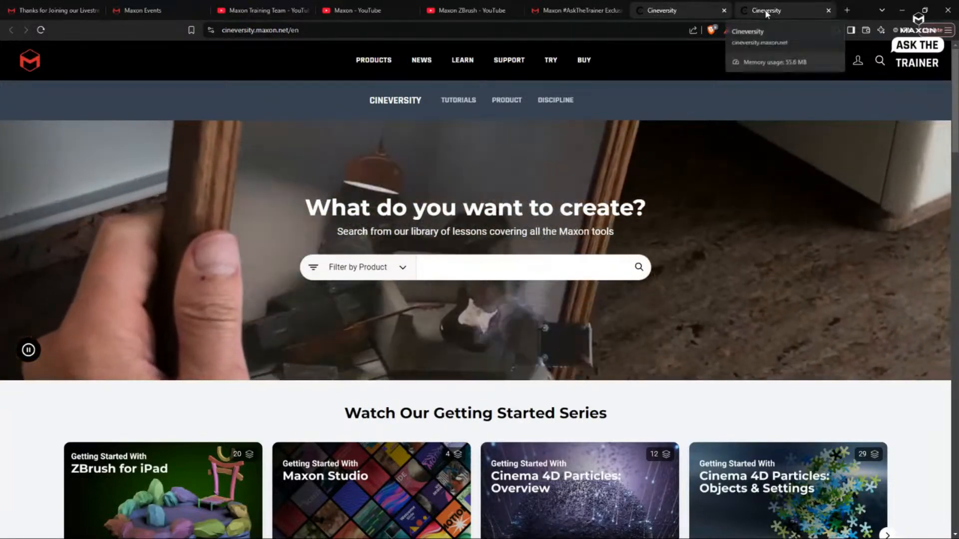
pyautogui.click(767, 11)
pyautogui.click(678, 10)
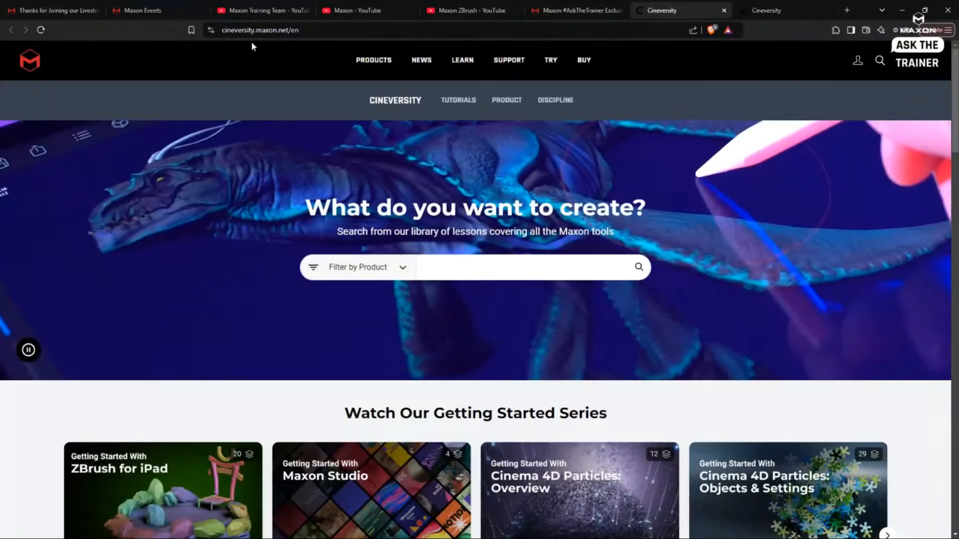
# - Return to the livestream landing page and view the AskTheTrainer question form
pyautogui.click(61, 11)
pyautogui.scroll(-8, 549, 329)
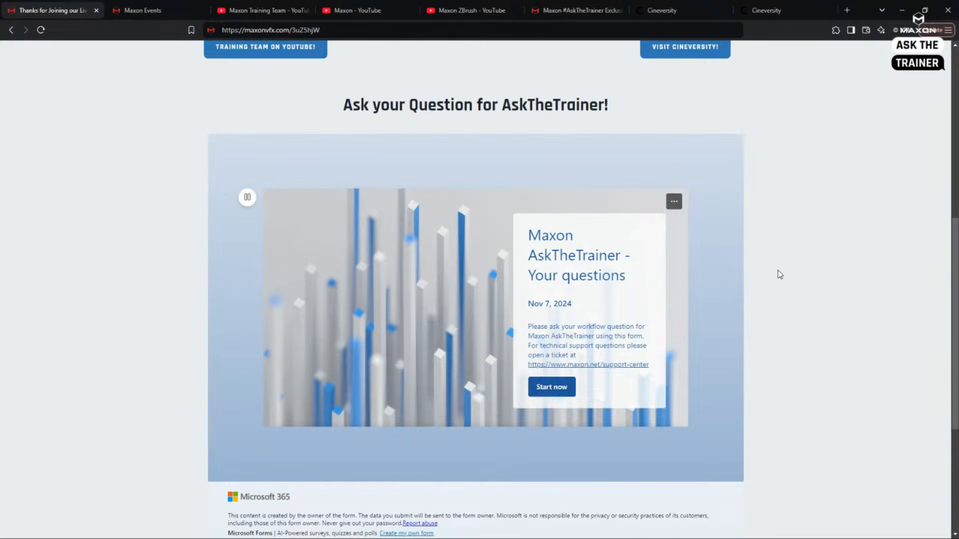
pyautogui.scroll(8, 775, 263)
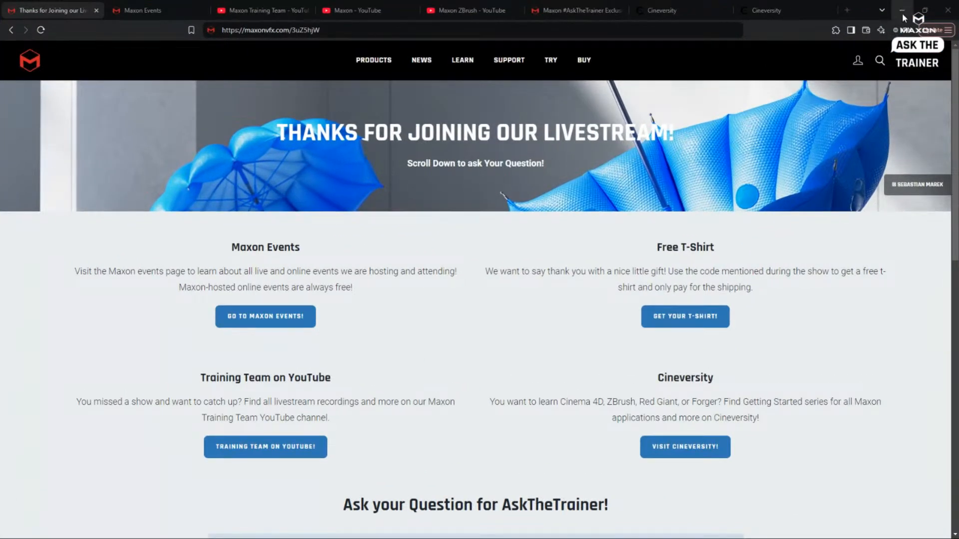
# - Switch to Cinema 4D and add a Character object to the empty scene
pyautogui.click(901, 11)
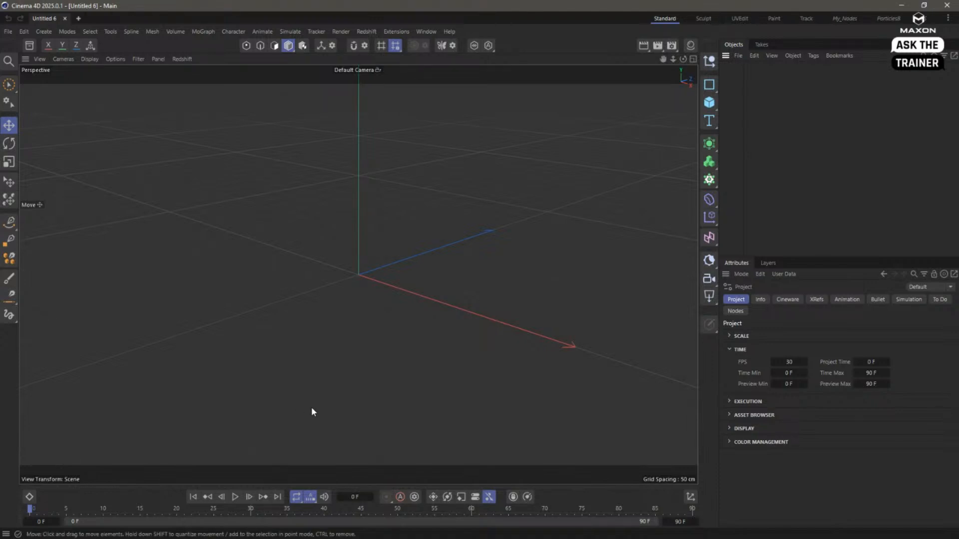
pyautogui.moveTo(743, 151); pyautogui.dragTo(779, 153)
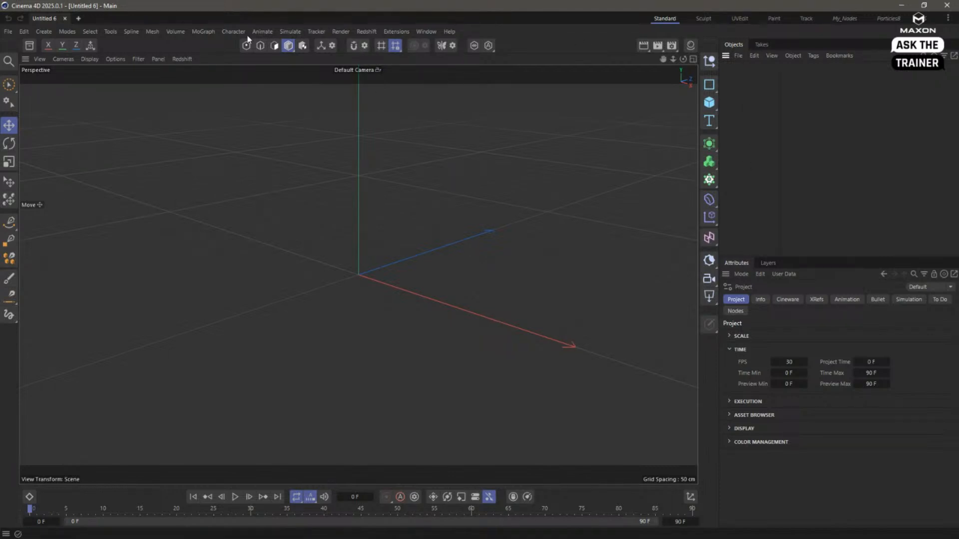
pyautogui.click(229, 32)
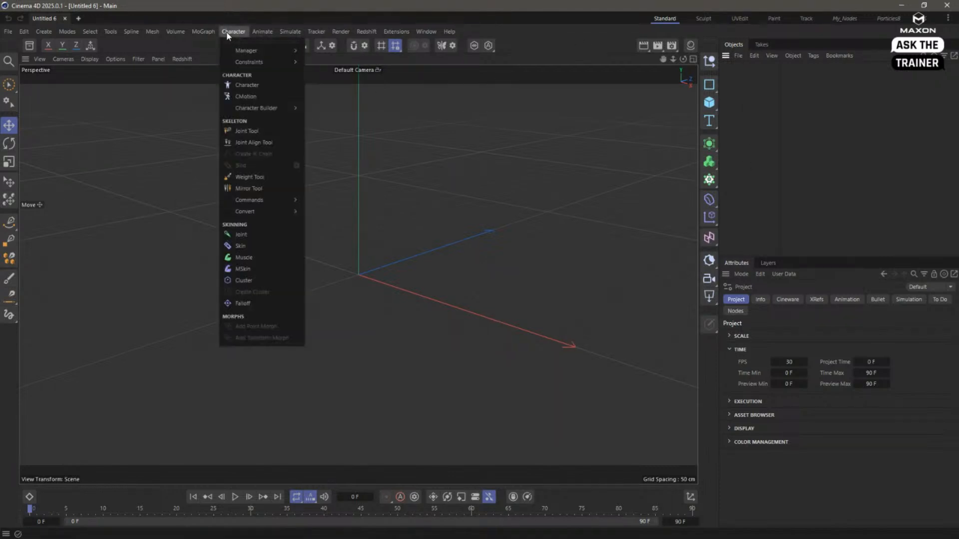
pyautogui.click(239, 85)
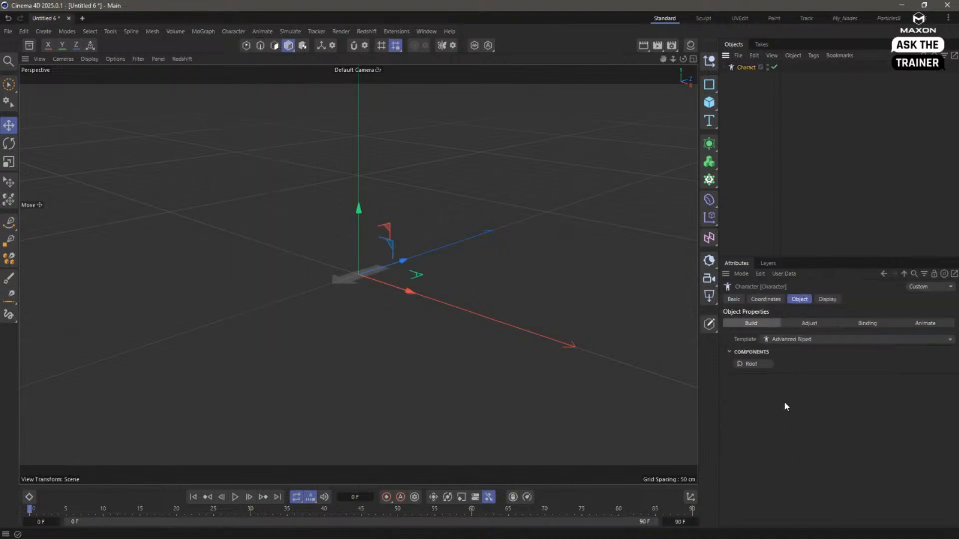
# - Build the Advanced Biped rig with a Root, a Spine (IK/FK Blend), and both pairs of Arm and Leg (IK/FK Only) components
pyautogui.click(751, 364)
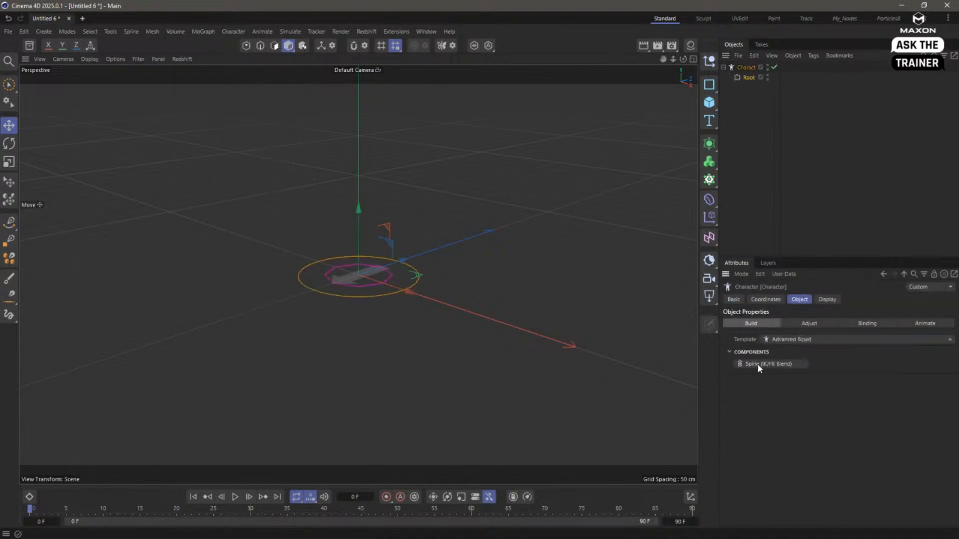
pyautogui.click(757, 365)
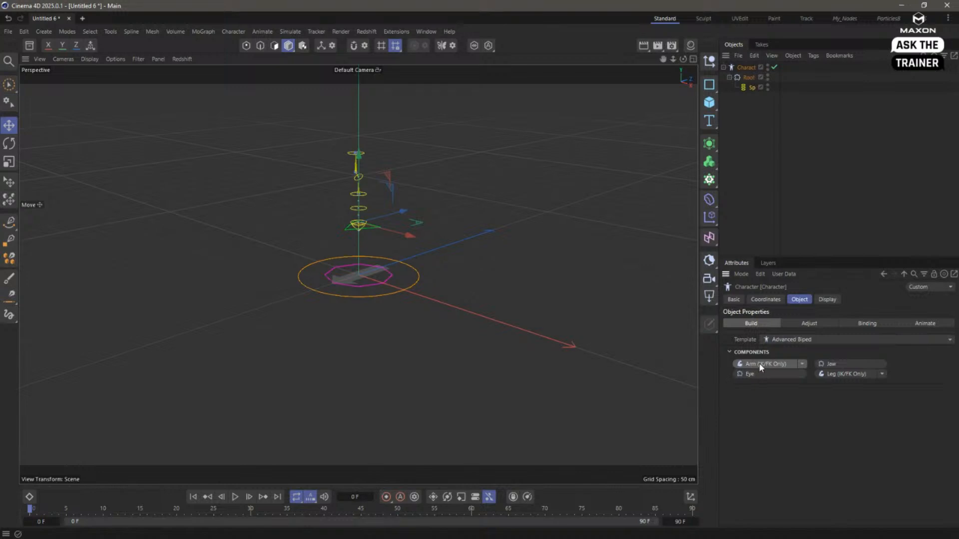
pyautogui.click(761, 364)
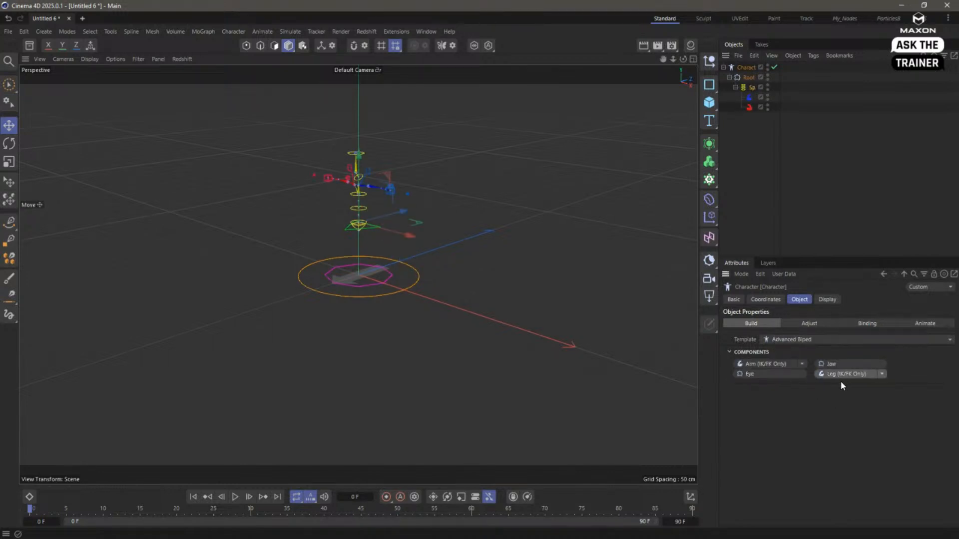
pyautogui.click(842, 376)
# - Take the character through the Adjust and Binding stages and leave it in Animate mode
pyautogui.click(809, 324)
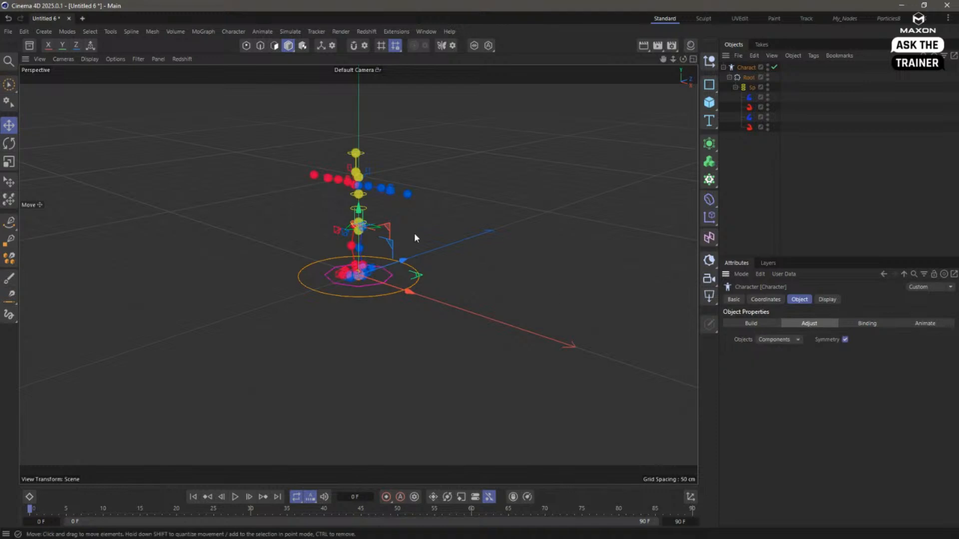
pyautogui.click(865, 326)
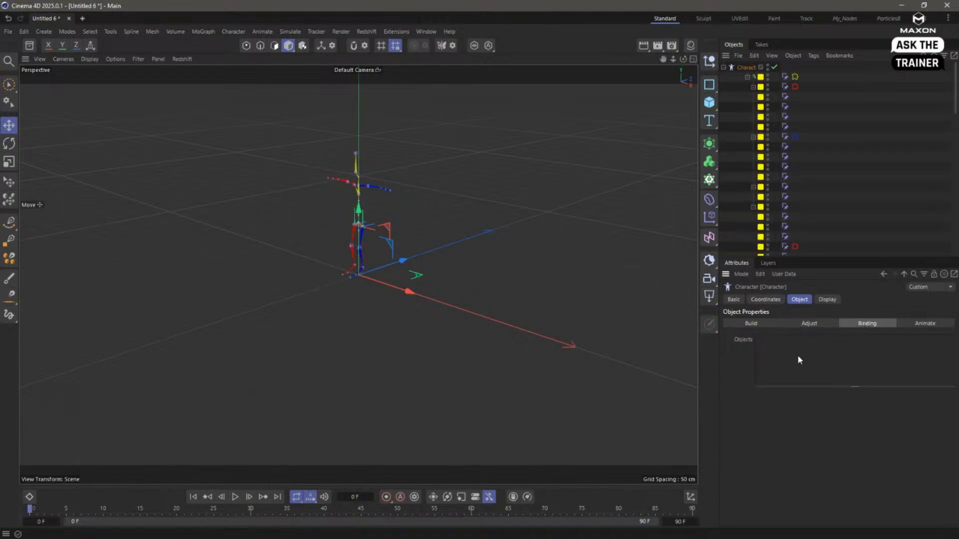
pyautogui.click(935, 323)
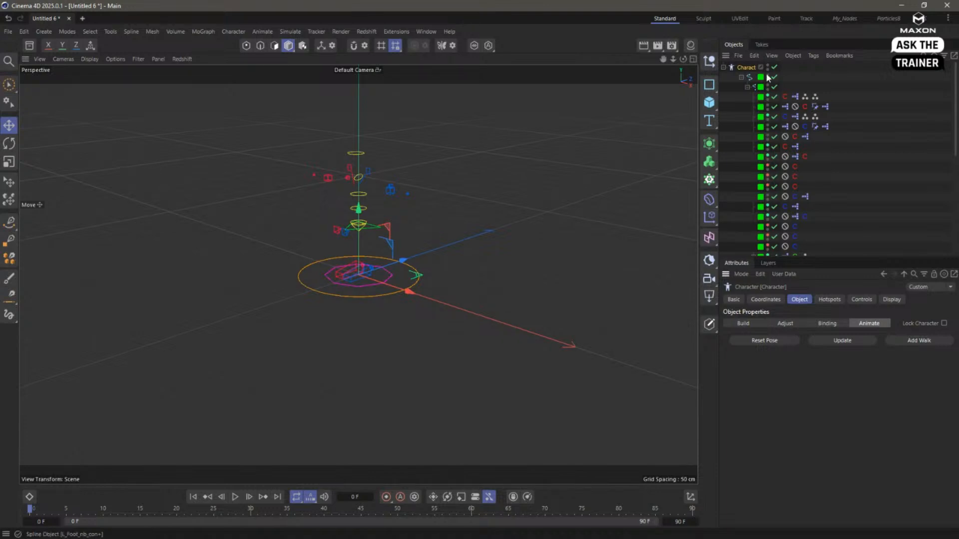
# - Widen the object list's name column and set the Character's viewport Visible option to Full
pyautogui.moveTo(780, 78); pyautogui.dragTo(837, 78)
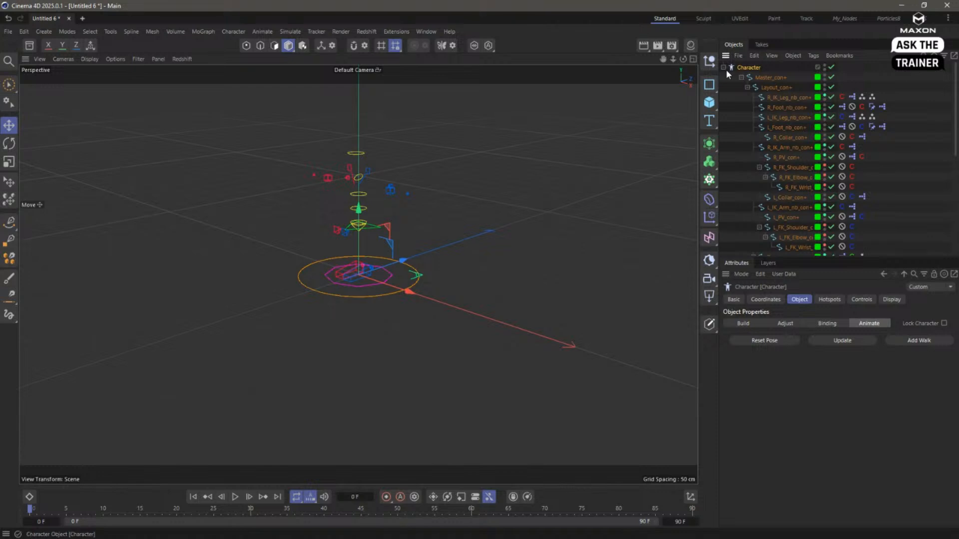
pyautogui.click(741, 77)
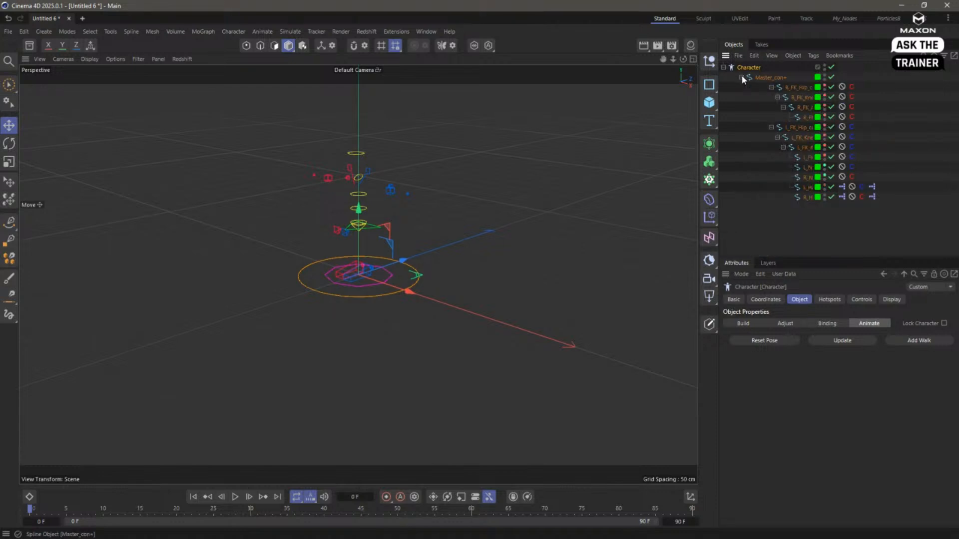
pyautogui.click(890, 300)
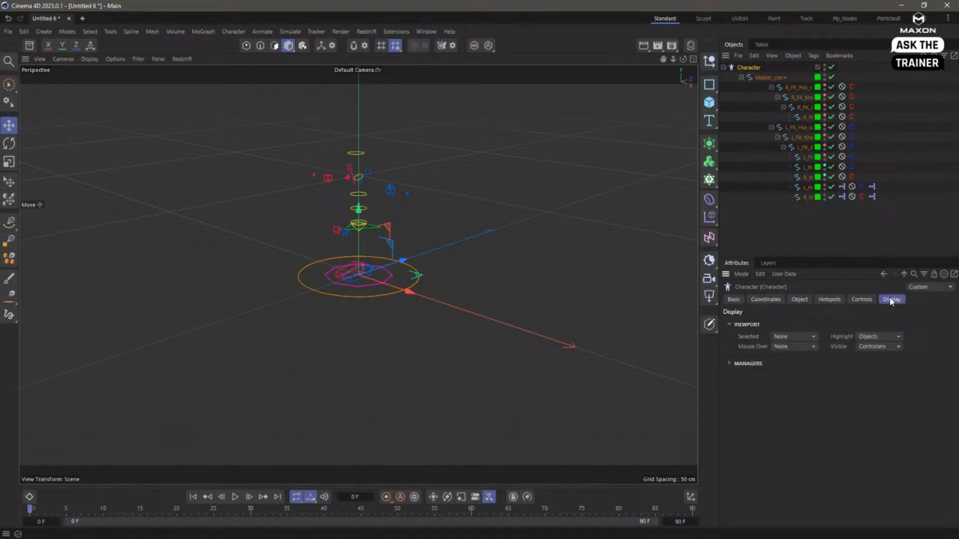
pyautogui.click(874, 347)
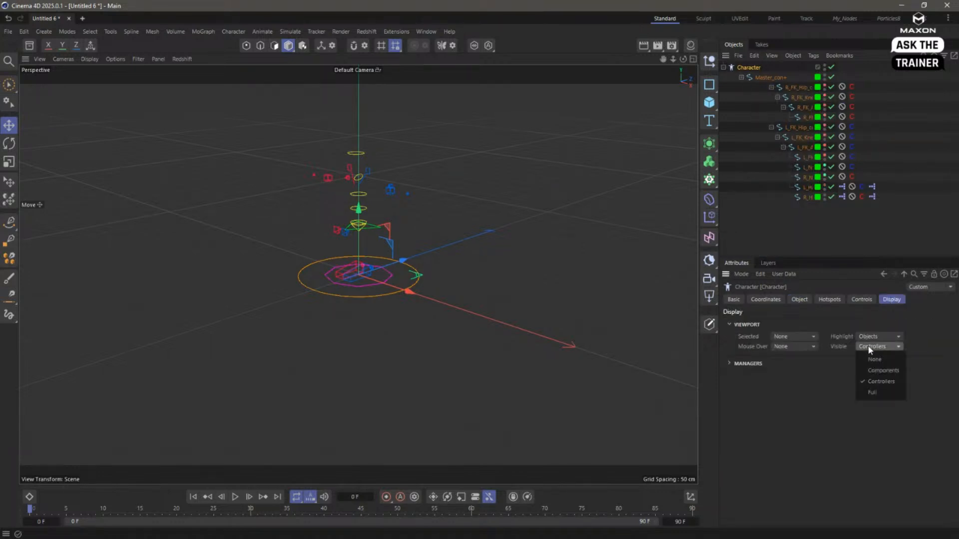
pyautogui.click(881, 393)
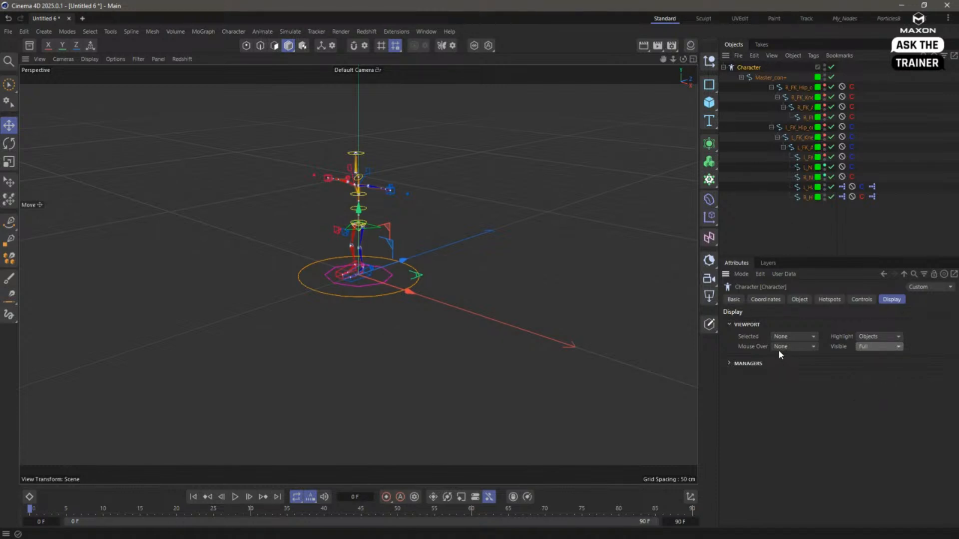
# - Set the Character's Object Manager display to Full Hierarchy and examine the complete rig up close
pyautogui.click(730, 363)
pyautogui.click(815, 376)
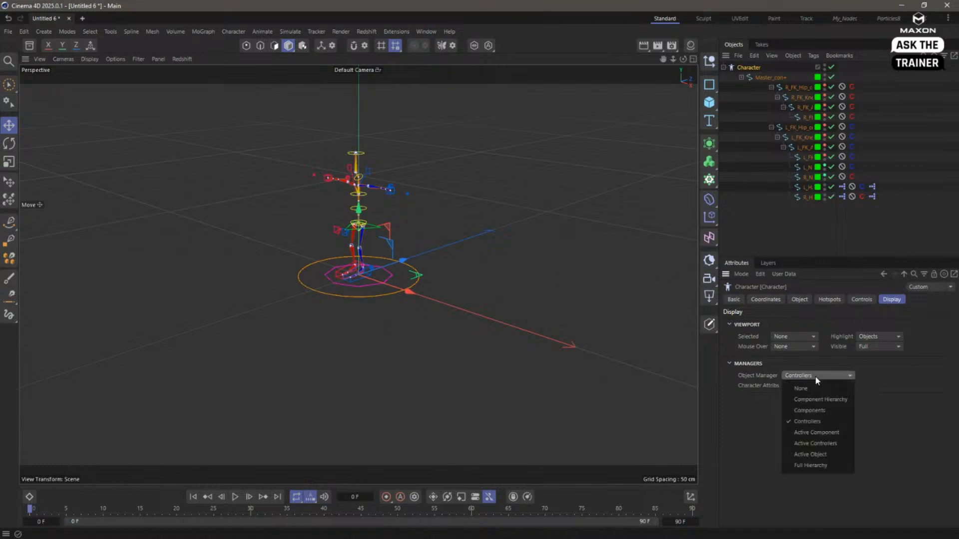
pyautogui.click(836, 465)
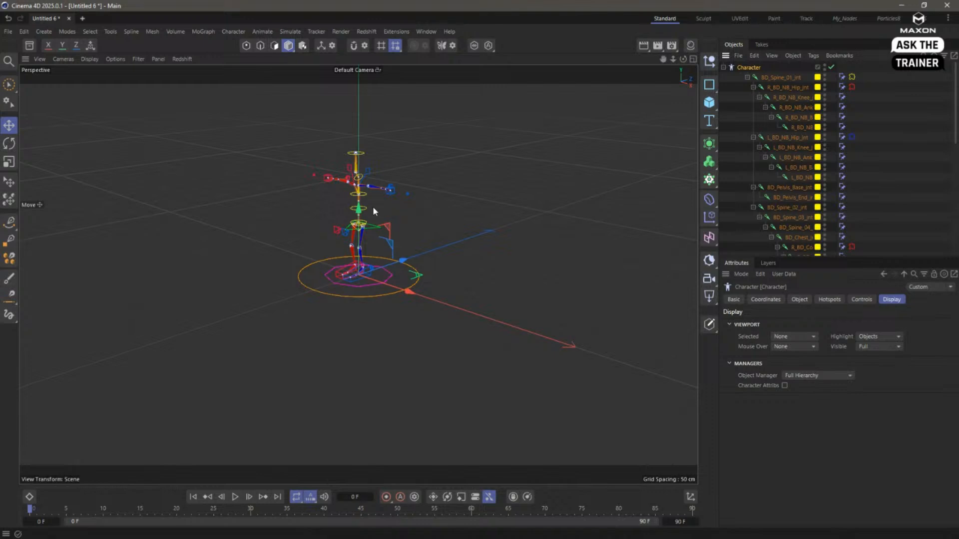
pyautogui.keyDown('alt'); pyautogui.moveTo(351, 169); pyautogui.dragTo(505, 191, button='right'); pyautogui.keyUp('alt')
pyautogui.keyDown('alt'); pyautogui.moveTo(430, 227); pyautogui.dragTo(408, 214); pyautogui.keyUp('alt')
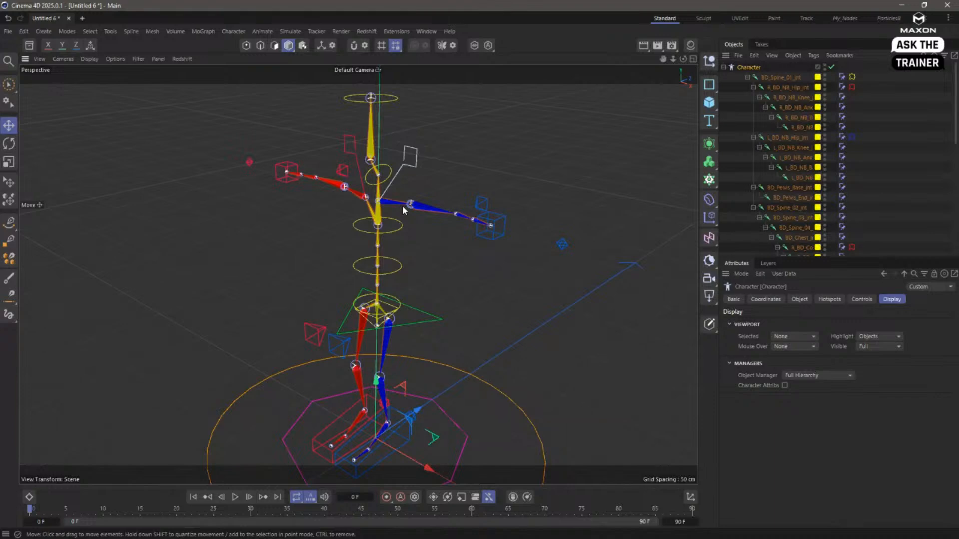
# - Bend the blue arm by moving its IK hand controller inward, and raise that arm's L_PV_con+ pole vector controller
pyautogui.click(798, 300)
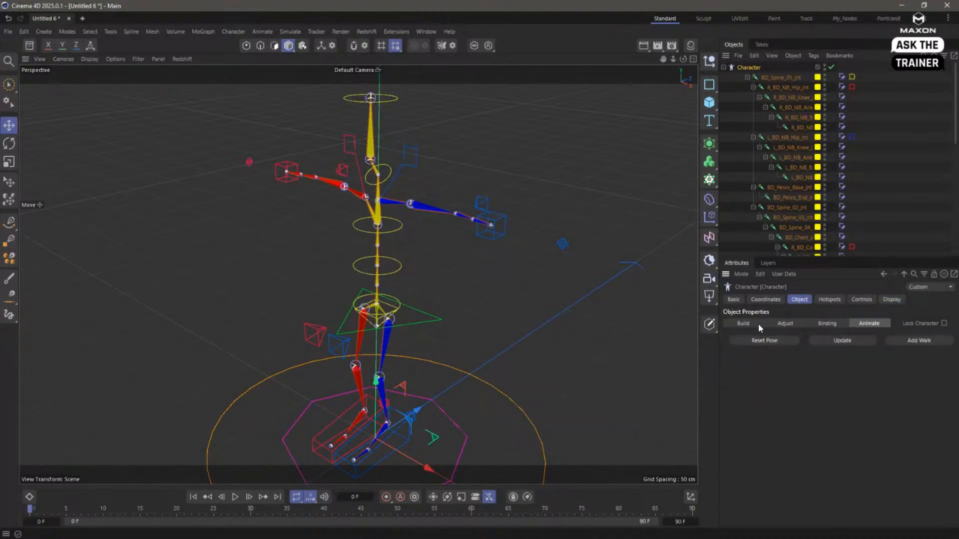
pyautogui.click(485, 233)
pyautogui.moveTo(525, 284); pyautogui.dragTo(498, 291)
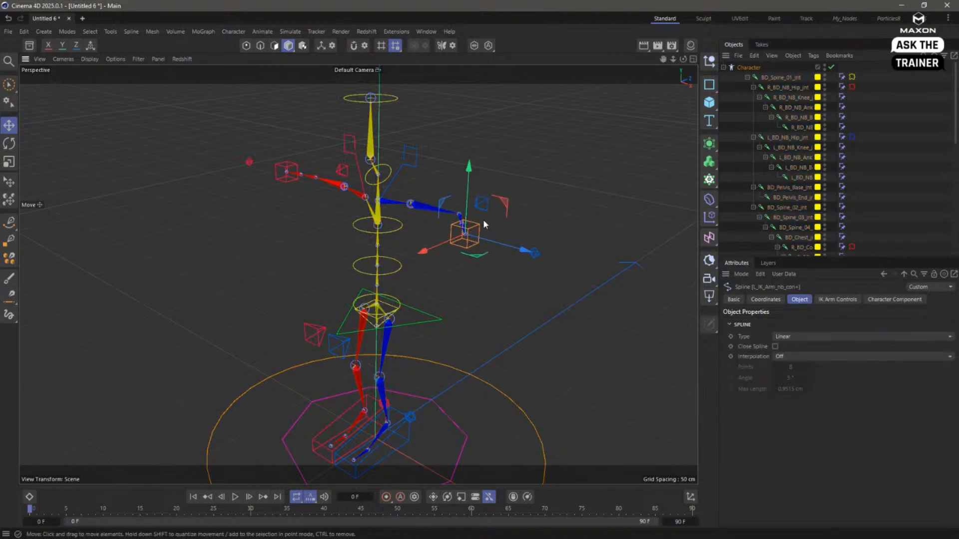
pyautogui.click(482, 204)
pyautogui.moveTo(563, 187); pyautogui.dragTo(566, 163)
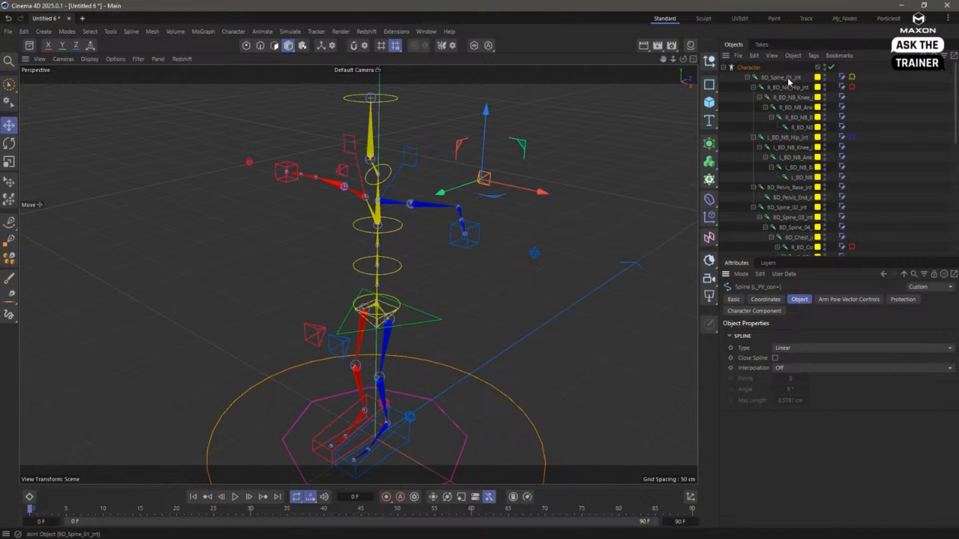
# - Return the Character to Build mode, add a Jaw component under the Spine, and bring it through Adjust into Animate
pyautogui.click(743, 68)
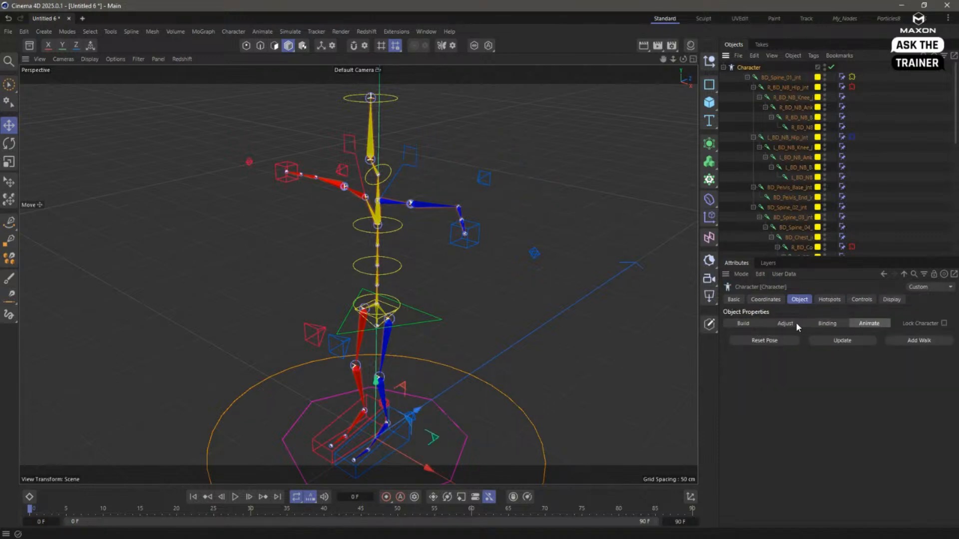
pyautogui.click(752, 323)
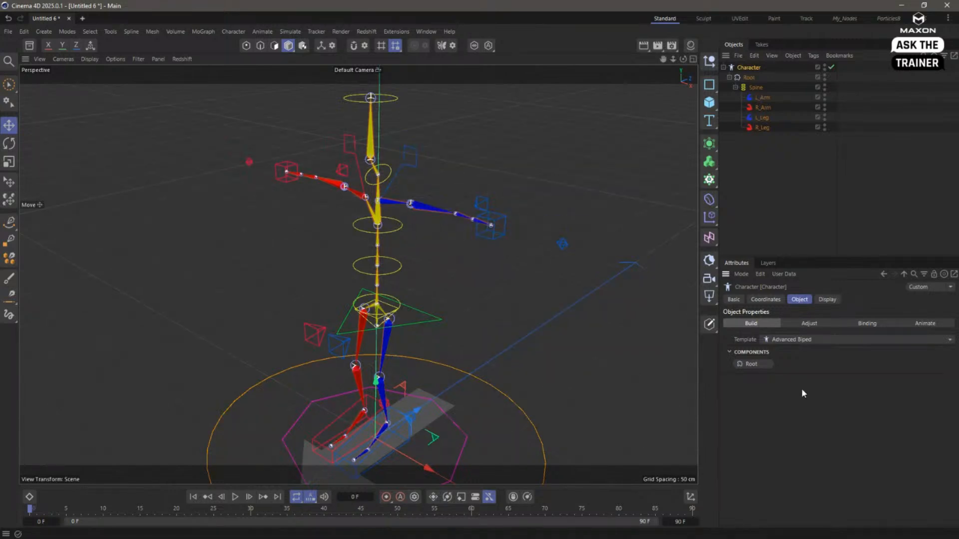
pyautogui.click(753, 89)
pyautogui.click(837, 363)
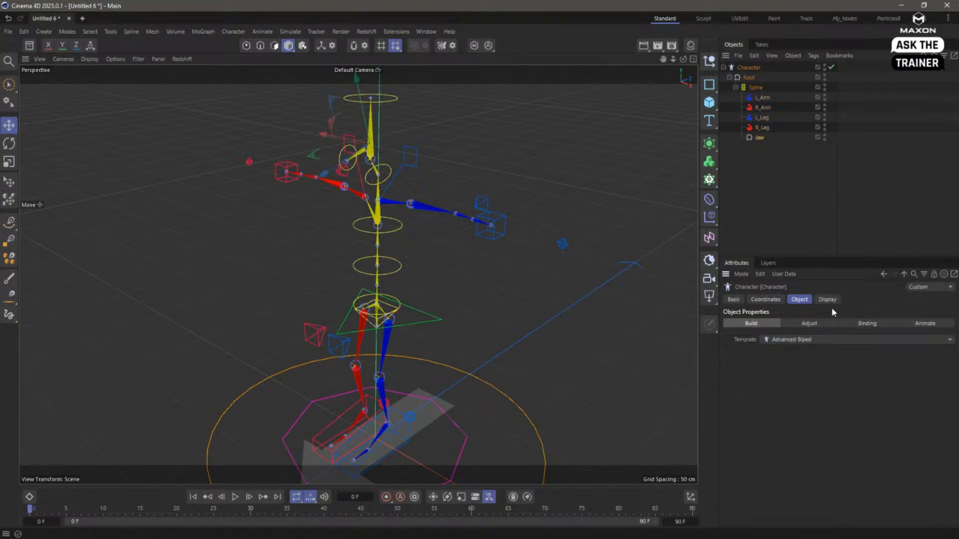
pyautogui.click(825, 322)
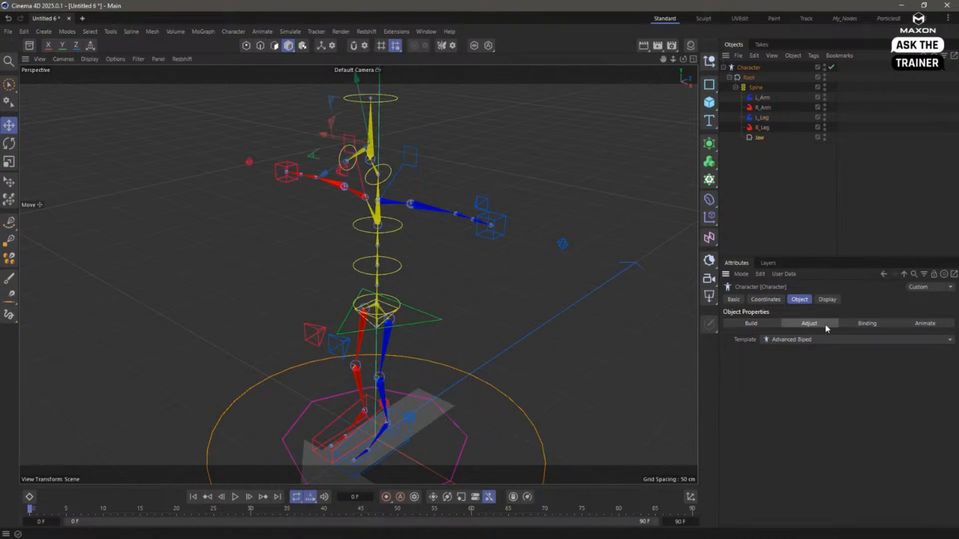
pyautogui.click(919, 322)
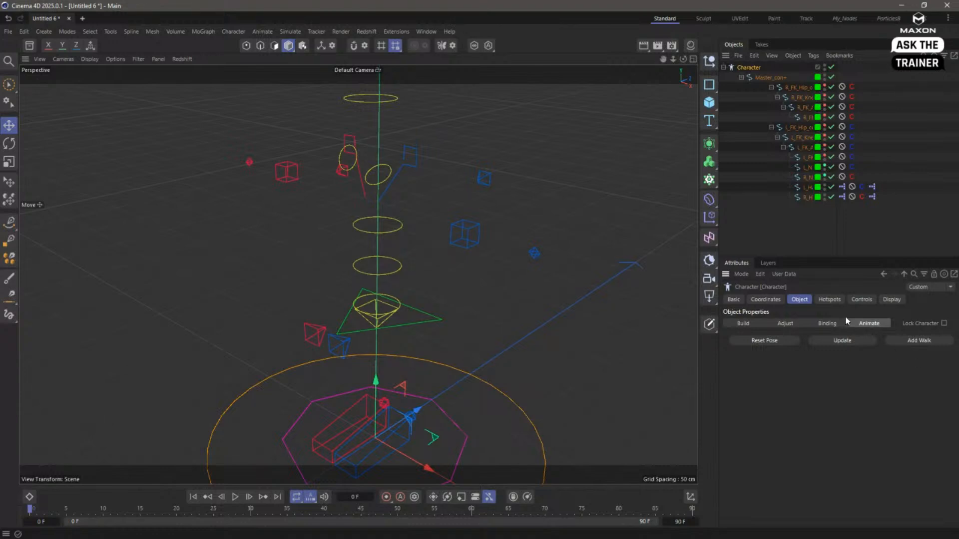
# - Set the Character's Object Manager display to Full Hierarchy and its viewport Visible option to Full, and inspect the bent arm
pyautogui.click(891, 299)
pyautogui.click(799, 375)
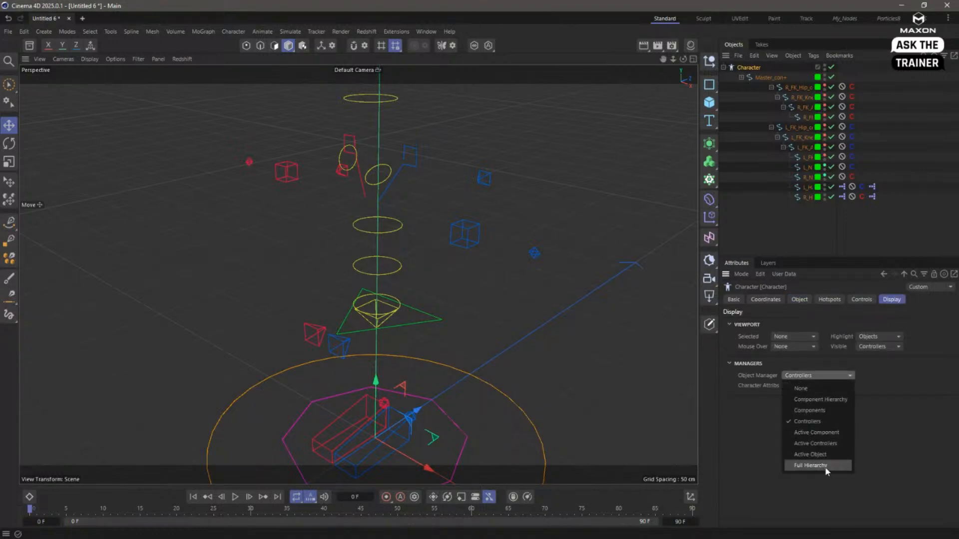
pyautogui.click(825, 466)
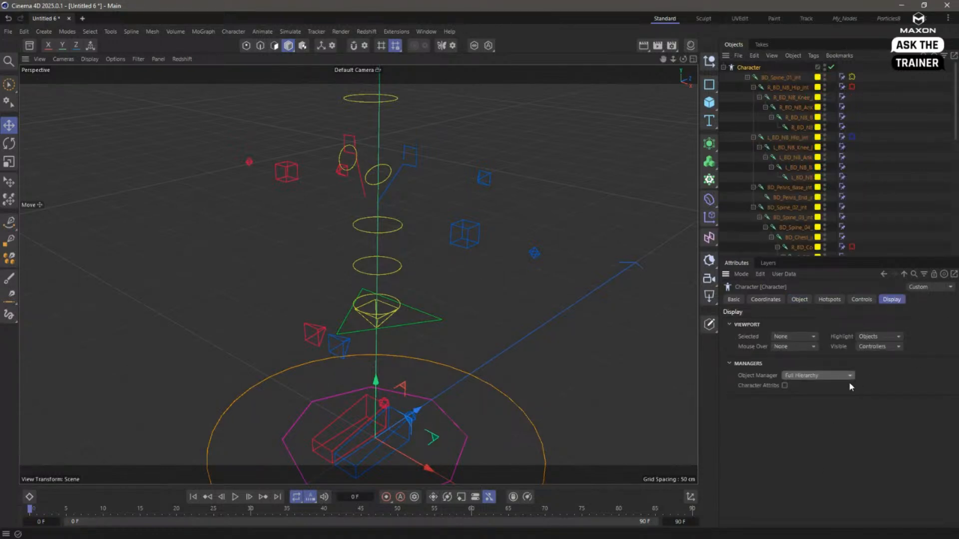
pyautogui.click(881, 347)
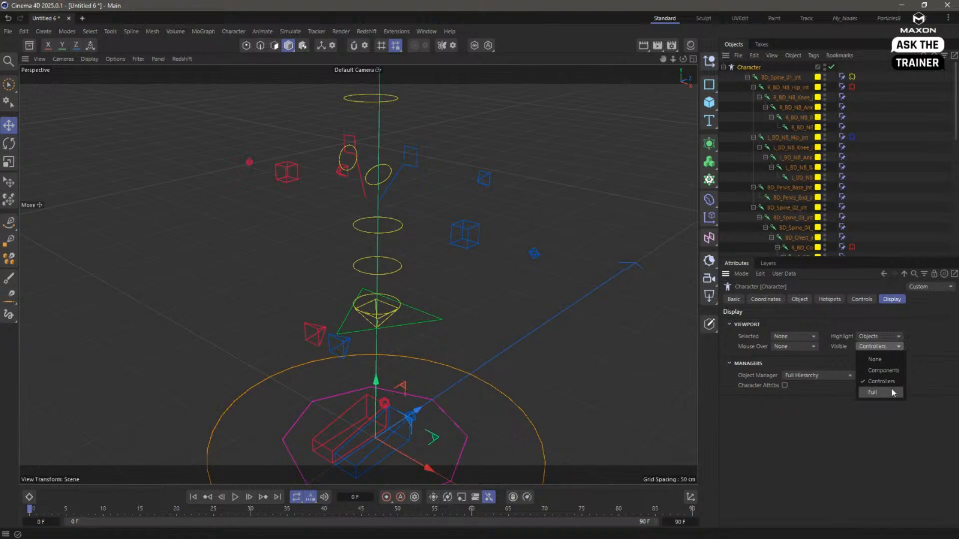
pyautogui.click(877, 393)
pyautogui.keyDown('alt'); pyautogui.moveTo(464, 216); pyautogui.dragTo(348, 184); pyautogui.keyUp('alt')
pyautogui.keyDown('alt'); pyautogui.moveTo(406, 182); pyautogui.dragTo(424, 191); pyautogui.keyUp('alt')
pyautogui.keyDown('alt'); pyautogui.moveTo(385, 172); pyautogui.dragTo(401, 198, button='middle'); pyautogui.keyUp('alt')
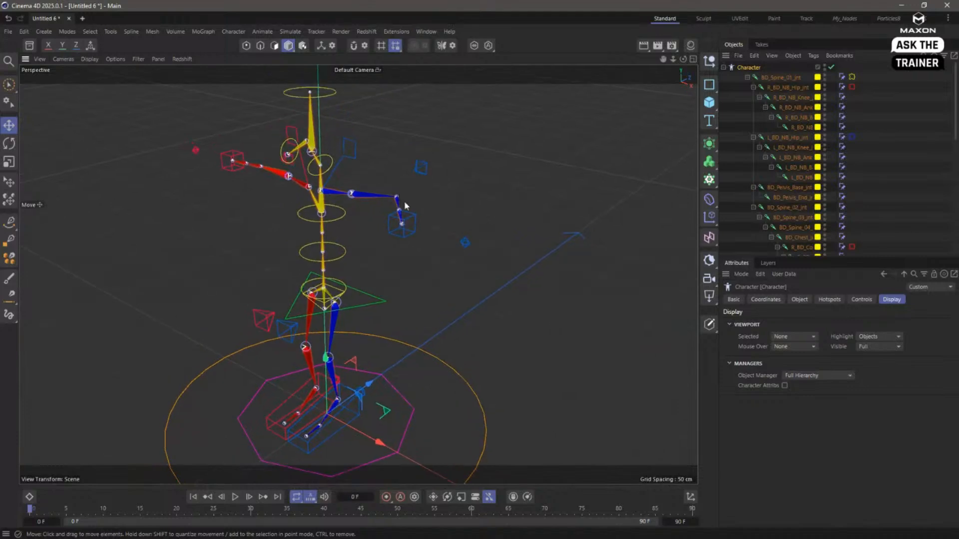
pyautogui.keyDown('alt'); pyautogui.moveTo(397, 197); pyautogui.dragTo(417, 197, button='right'); pyautogui.keyUp('alt')
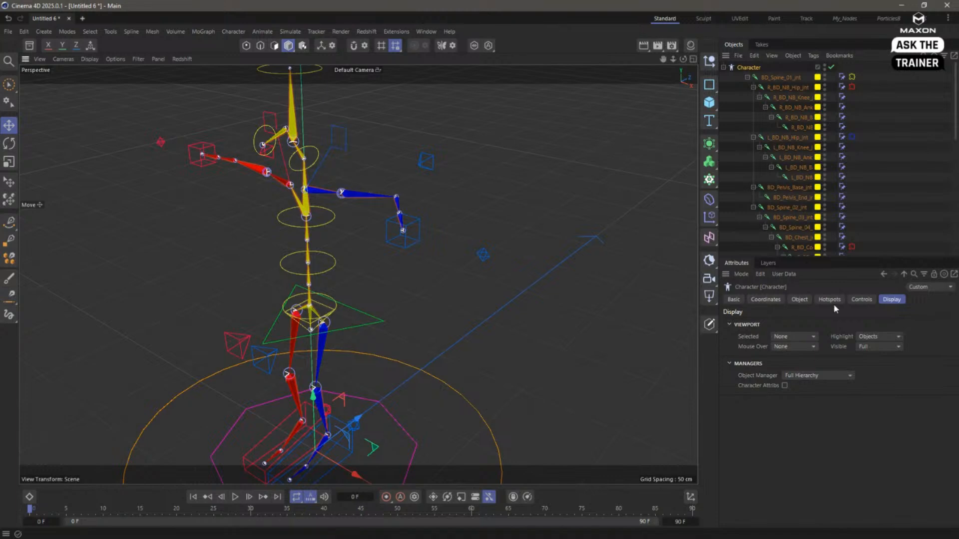
# - Switch the Character to Build and back to Animate, and reapply Full Hierarchy for the Object Manager and Full for Visible
pyautogui.click(790, 303)
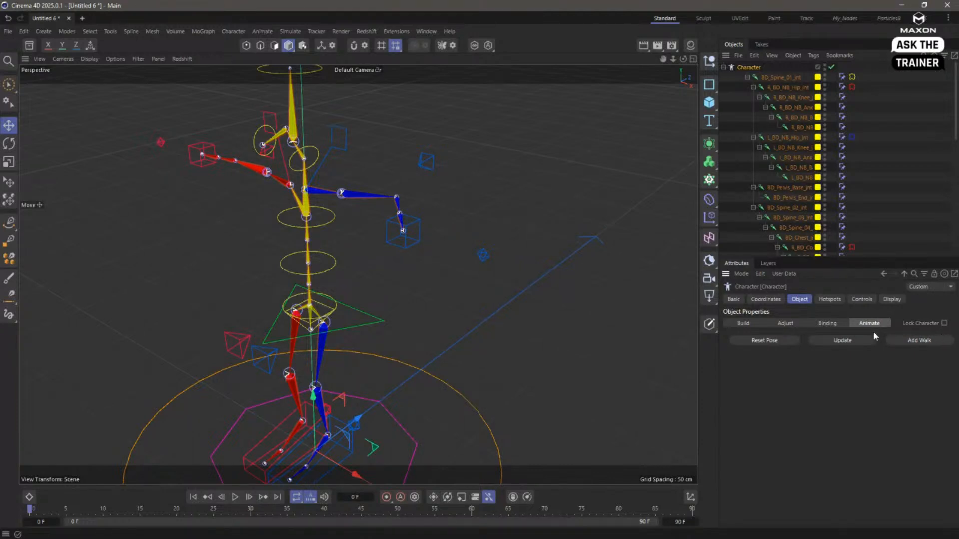
pyautogui.click(751, 326)
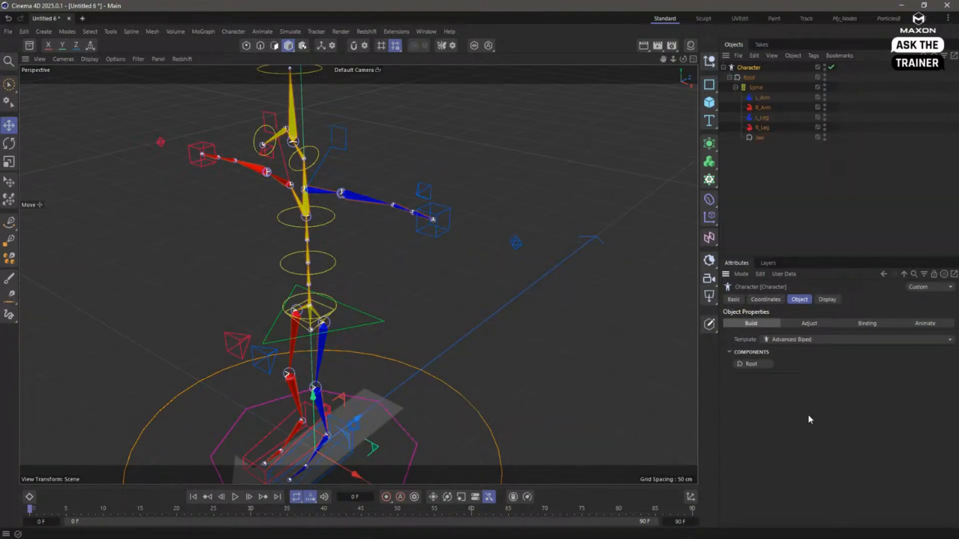
pyautogui.click(922, 326)
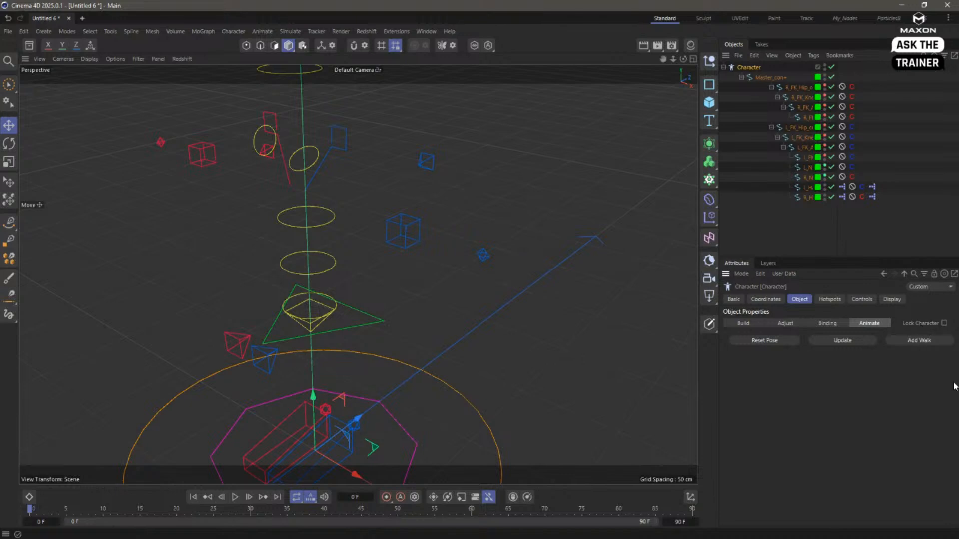
pyautogui.click(888, 300)
pyautogui.click(818, 375)
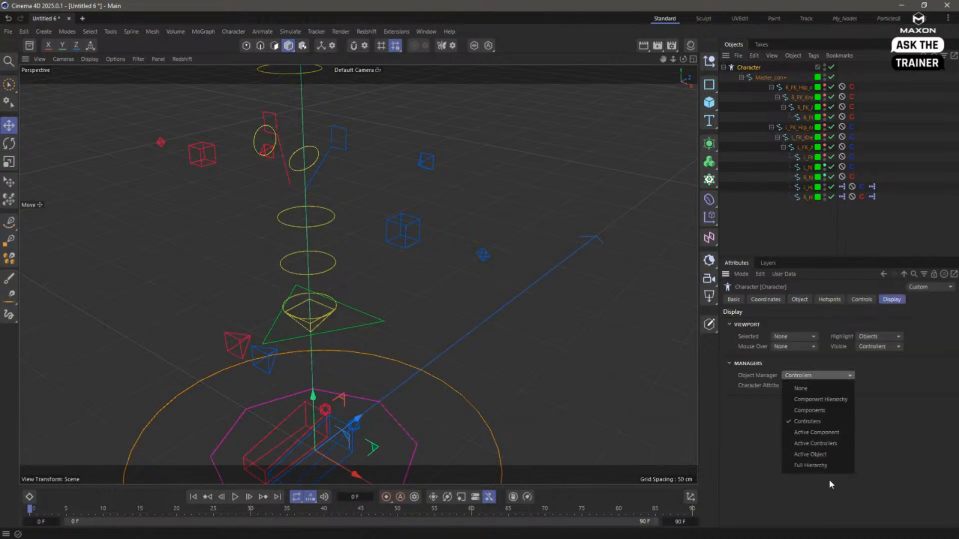
pyautogui.click(826, 469)
pyautogui.click(880, 346)
pyautogui.click(894, 394)
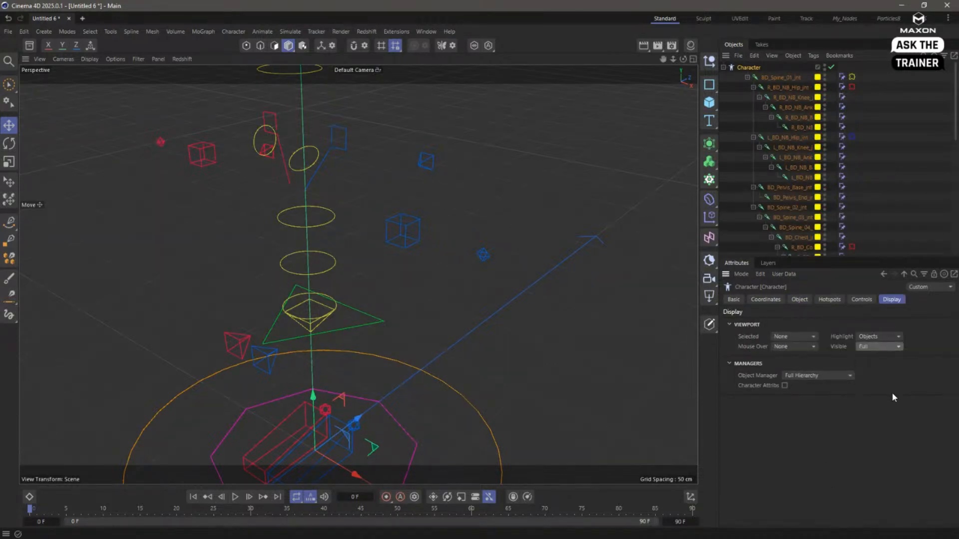
# - Examine up close how the jaw bone joins the head and neck joints of the rig
pyautogui.moveTo(384, 201)
pyautogui.keyDown('alt'); pyautogui.mouseDown()
pyautogui.moveTo(430, 200)
pyautogui.moveTo(399, 203)
pyautogui.mouseUp(); pyautogui.keyUp('alt')
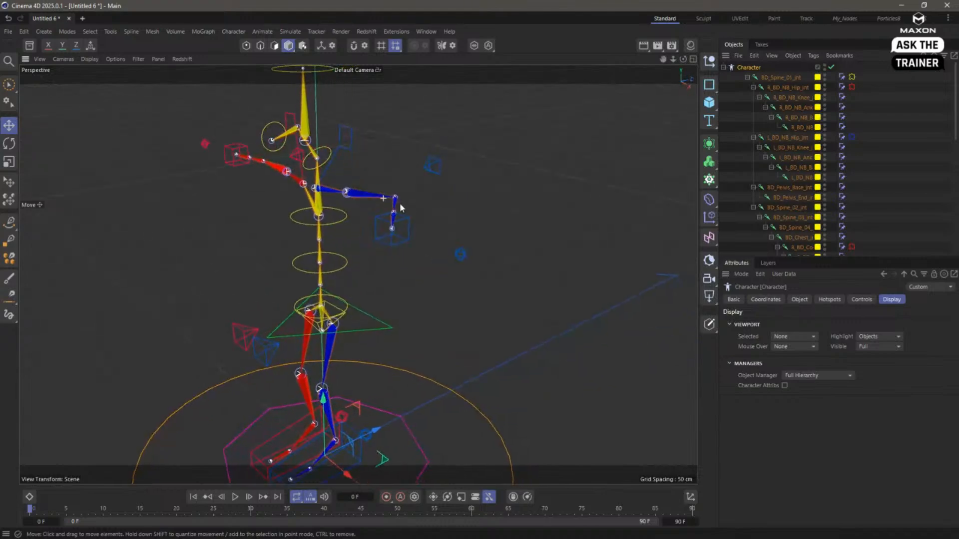
pyautogui.keyDown('alt'); pyautogui.moveTo(300, 132); pyautogui.dragTo(446, 136, button='right'); pyautogui.keyUp('alt')
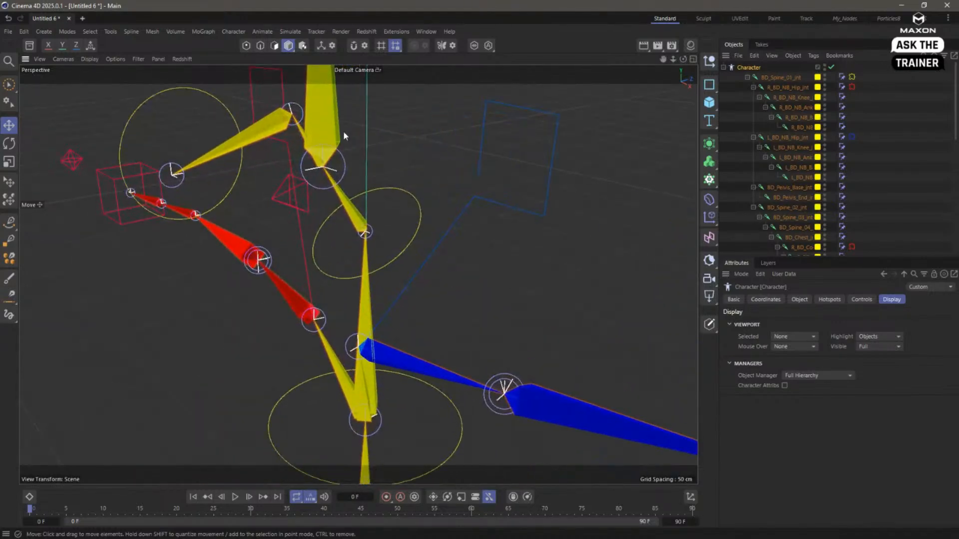
pyautogui.keyDown('alt'); pyautogui.moveTo(343, 131); pyautogui.dragTo(361, 207, button='middle'); pyautogui.keyUp('alt')
pyautogui.keyDown('alt'); pyautogui.moveTo(350, 192); pyautogui.dragTo(391, 196); pyautogui.keyUp('alt')
pyautogui.keyDown('alt'); pyautogui.moveTo(374, 210); pyautogui.dragTo(337, 197); pyautogui.keyUp('alt')
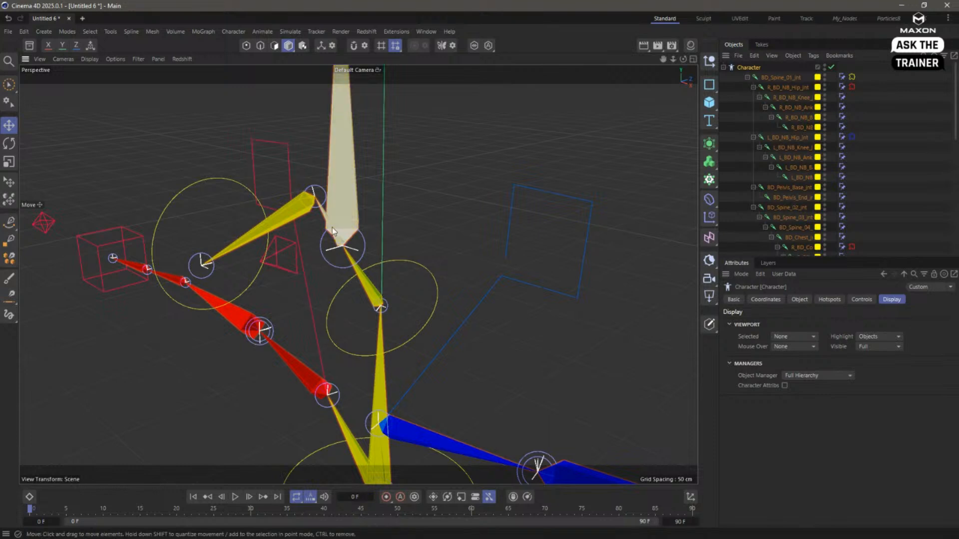
pyautogui.keyDown('alt'); pyautogui.moveTo(343, 199); pyautogui.dragTo(387, 208); pyautogui.keyUp('alt')
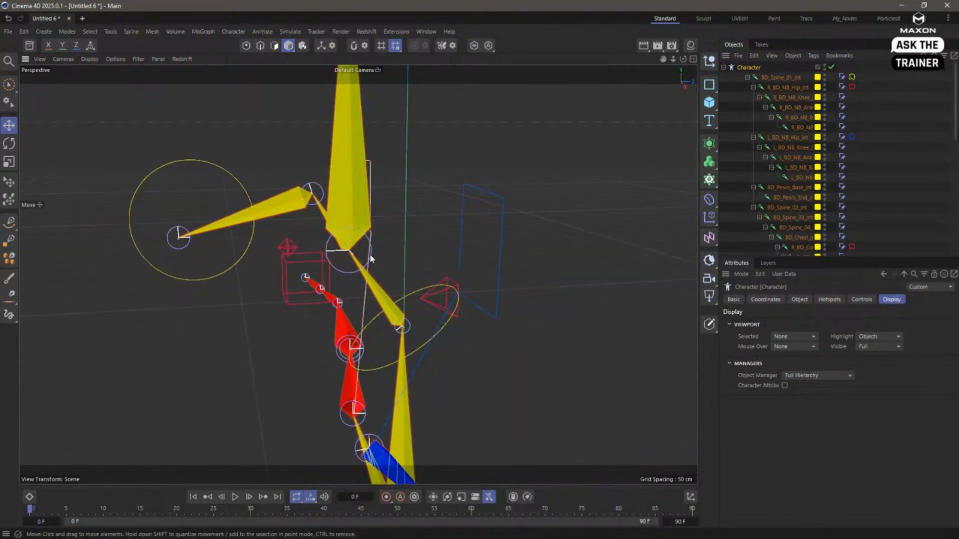
pyautogui.keyDown('alt'); pyautogui.moveTo(304, 197); pyautogui.dragTo(333, 250); pyautogui.keyUp('alt')
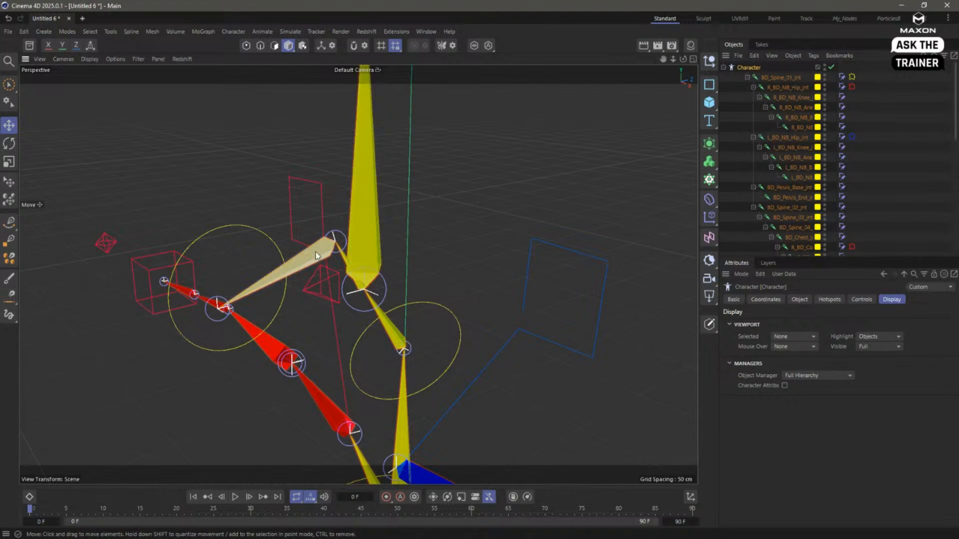
pyautogui.keyDown('alt'); pyautogui.moveTo(365, 246); pyautogui.dragTo(371, 280); pyautogui.keyUp('alt')
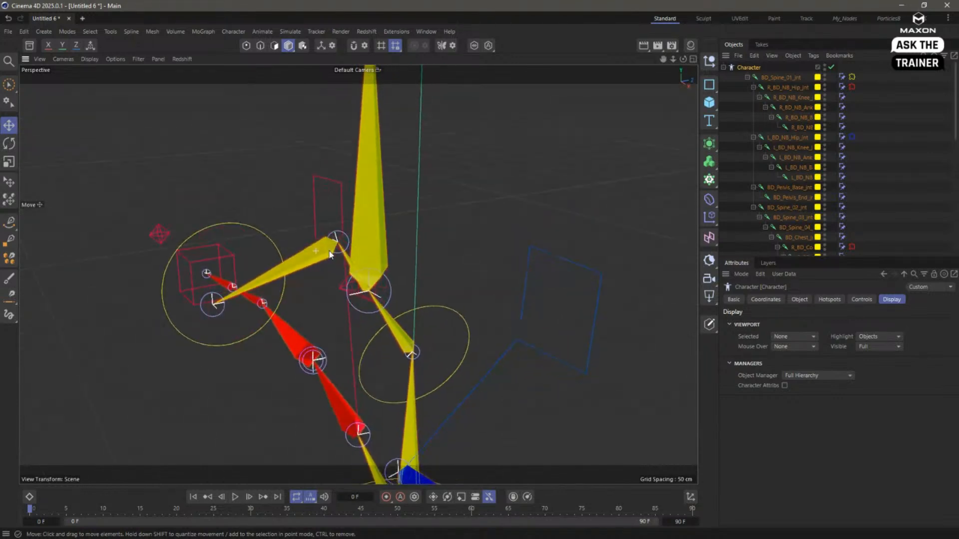
pyautogui.keyDown('alt'); pyautogui.moveTo(323, 242); pyautogui.dragTo(342, 246); pyautogui.keyUp('alt')
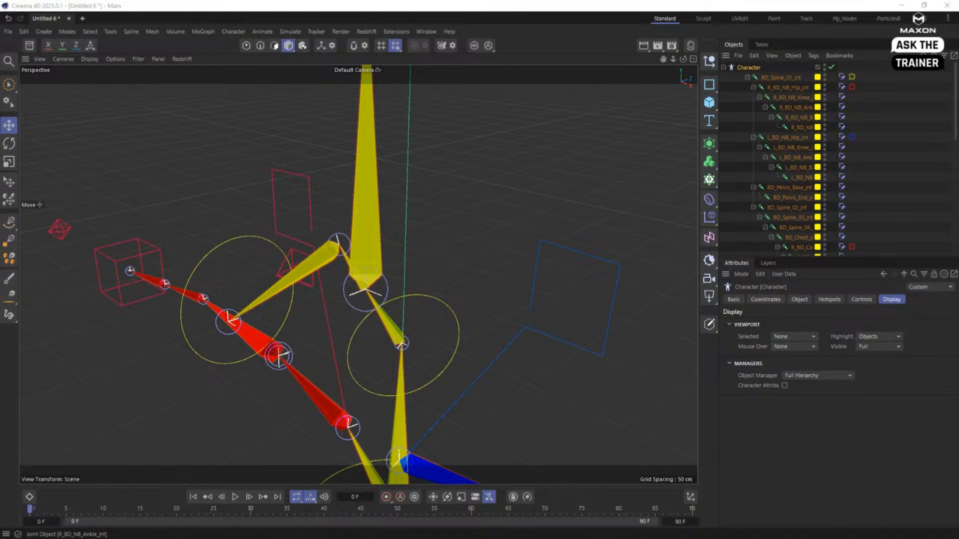
# - Show the RigElements layer's objects in the Object Manager
pyautogui.click(798, 300)
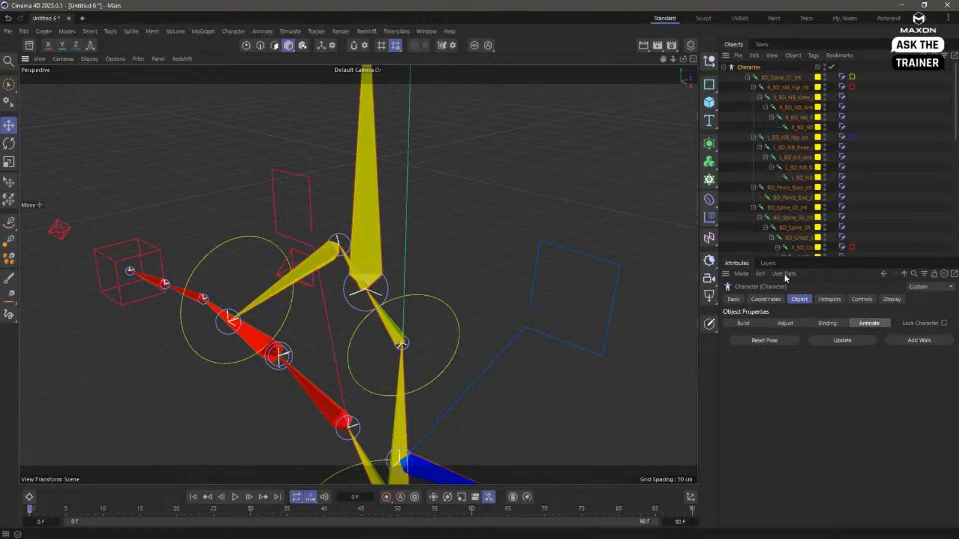
pyautogui.click(769, 264)
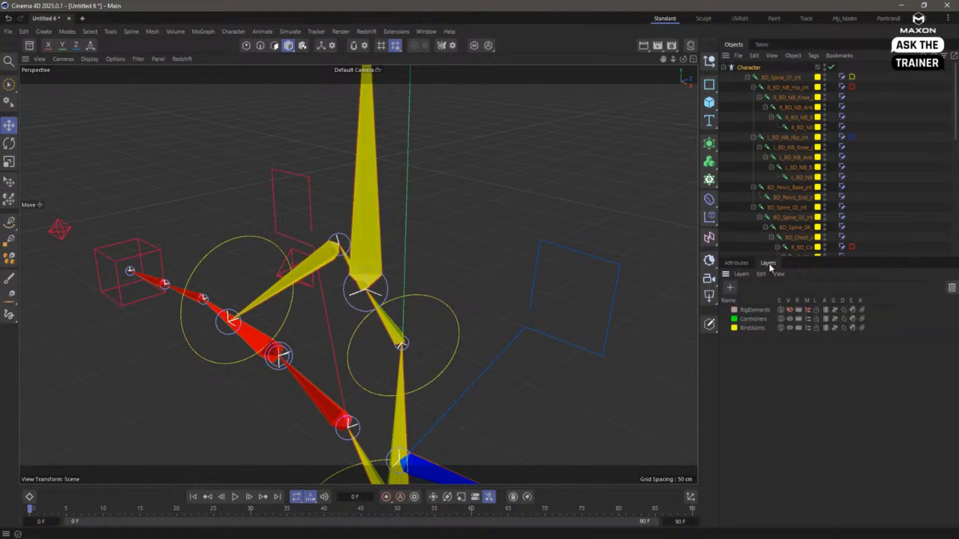
pyautogui.click(808, 310)
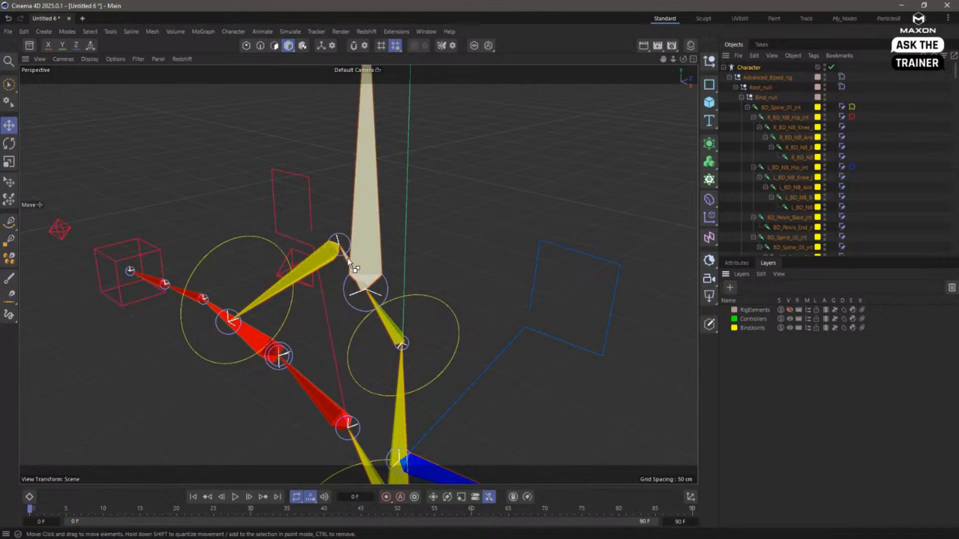
# - Select the bone linking the head to the jaw and find it in the object hierarchy, widening the name column
pyautogui.keyDown('alt'); pyautogui.moveTo(344, 251); pyautogui.dragTo(324, 259); pyautogui.keyUp('alt')
pyautogui.scroll(5, 353, 270)
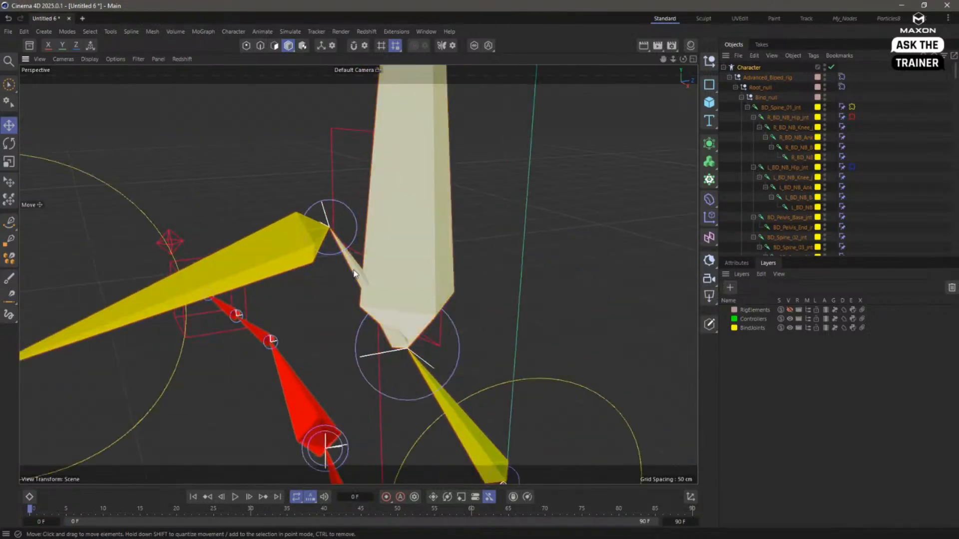
pyautogui.click(353, 270)
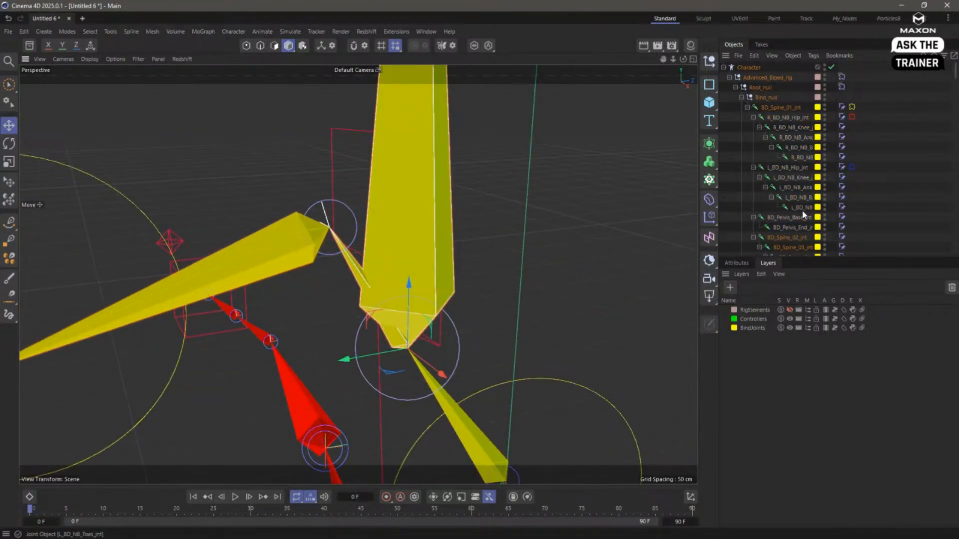
pyautogui.scroll(-5, 803, 212)
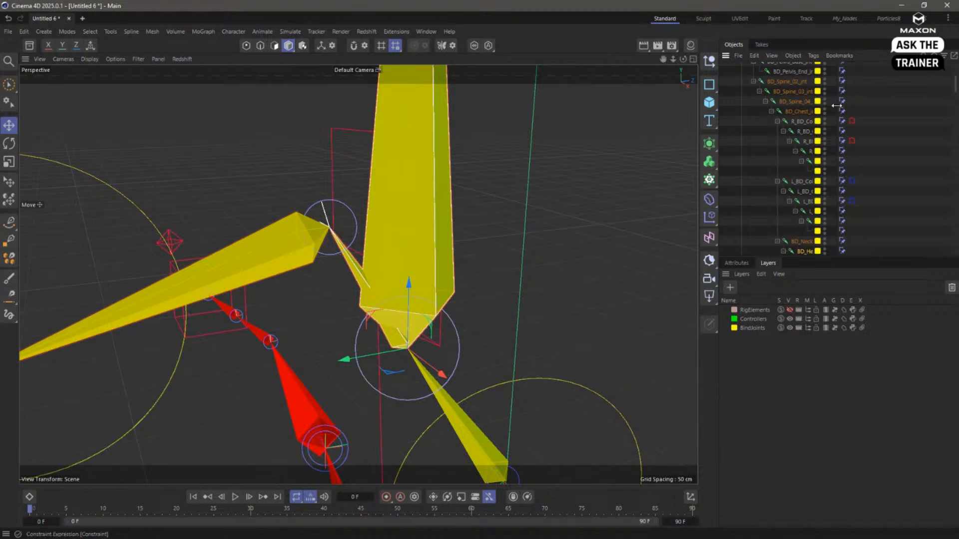
pyautogui.moveTo(836, 105); pyautogui.dragTo(913, 105)
pyautogui.scroll(-2, 839, 195)
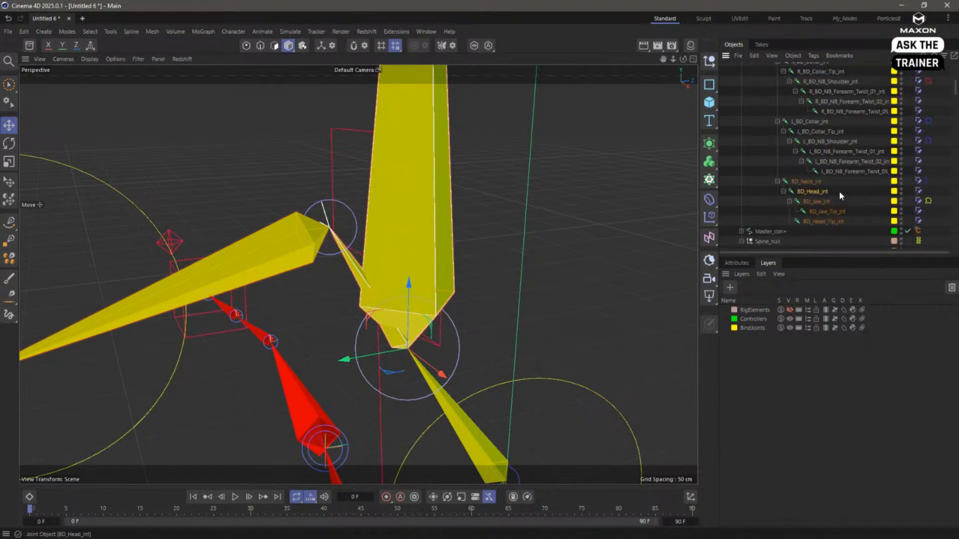
# - Select BD_Jaw_jnt, BD_Jaw_Tip_jnt and BD_Head_jnt in turn to see which bone each joint controls
pyautogui.click(819, 201)
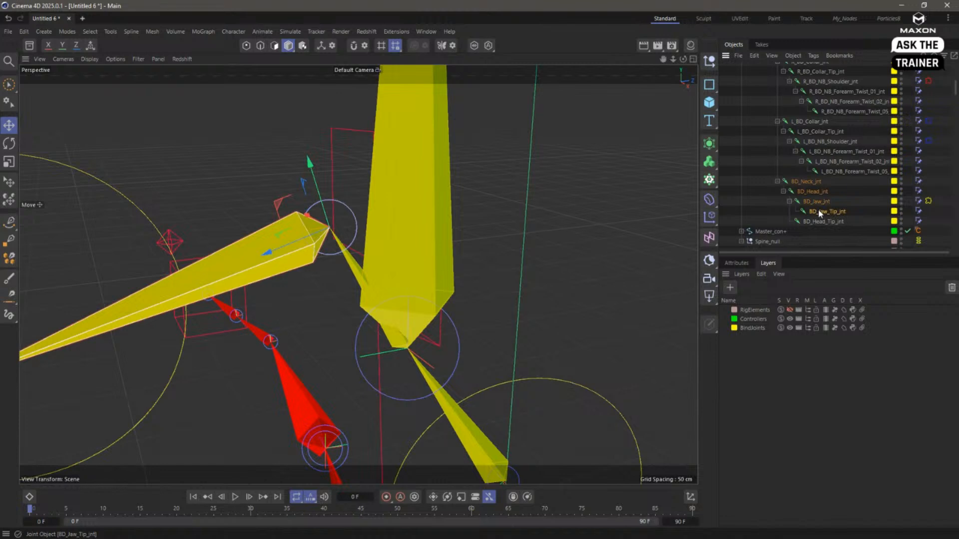
pyautogui.click(816, 208)
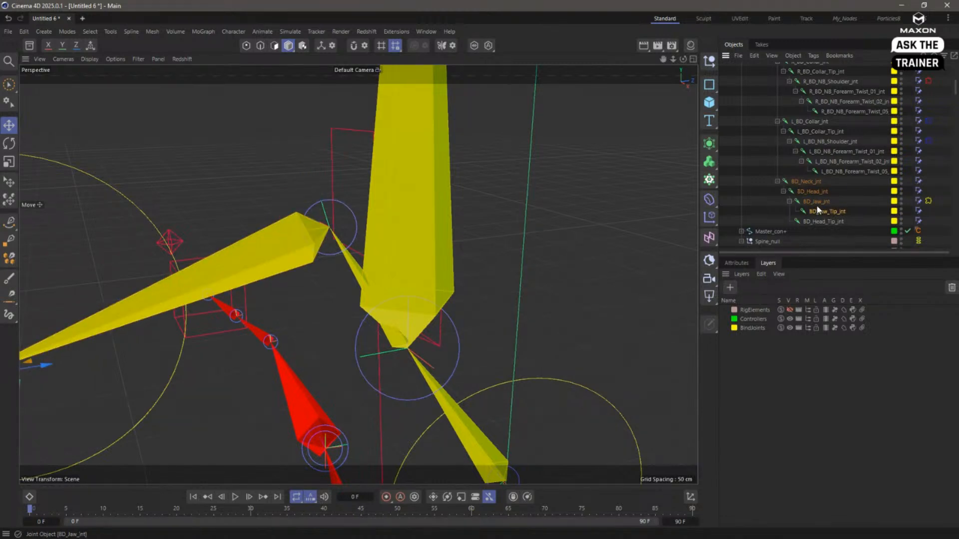
pyautogui.click(811, 192)
pyautogui.click(811, 192)
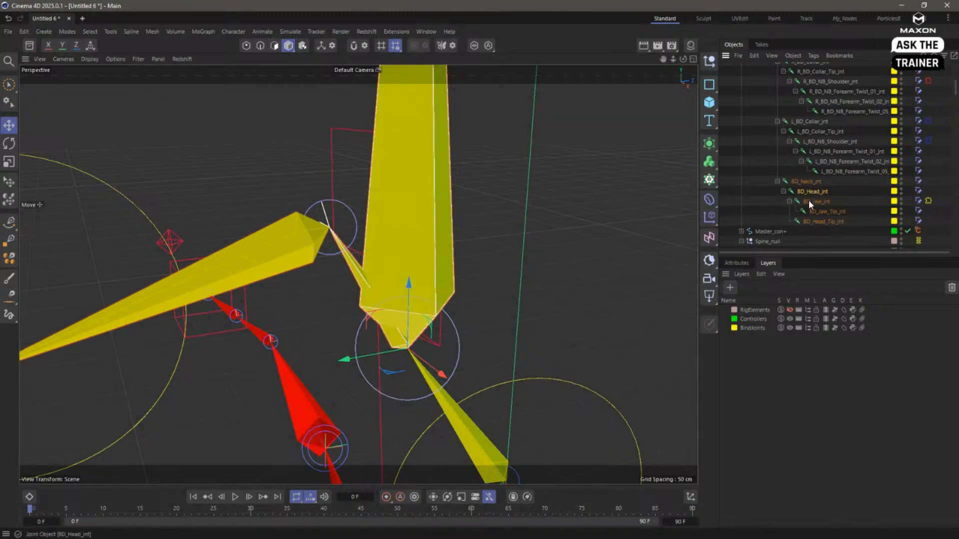
# - Show the BD_Head_jnt joint's object properties and select the Character object at the root of the hierarchy
pyautogui.click(740, 264)
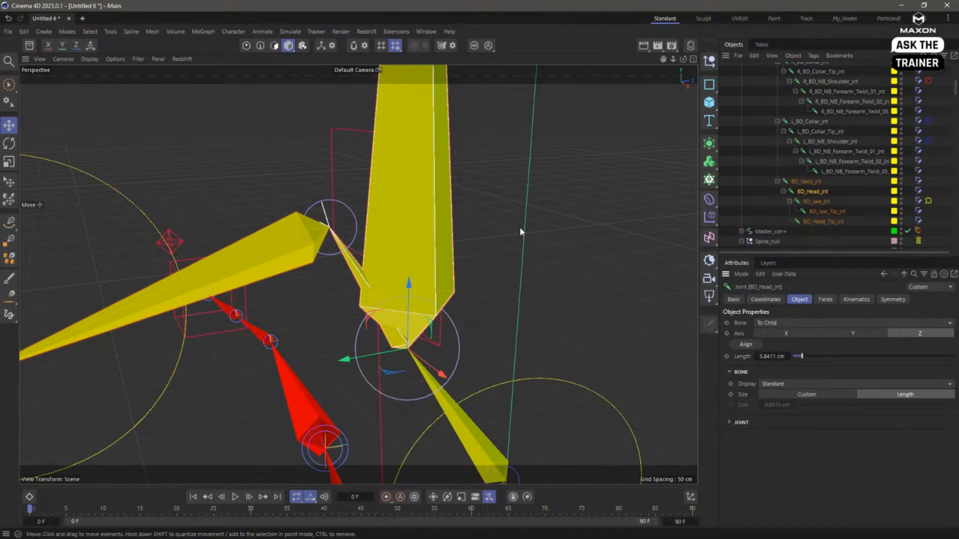
pyautogui.scroll(3, 846, 193)
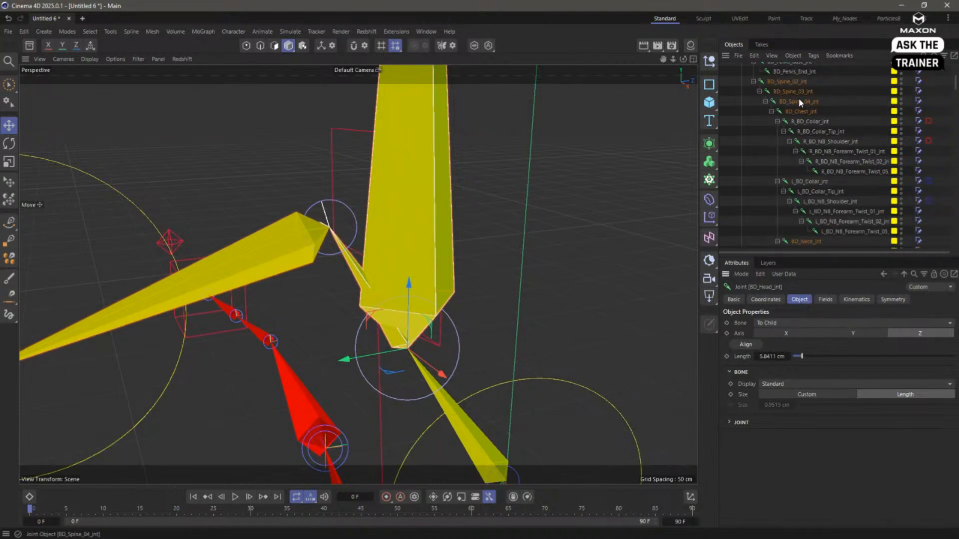
pyautogui.scroll(5, 796, 99)
pyautogui.click(748, 68)
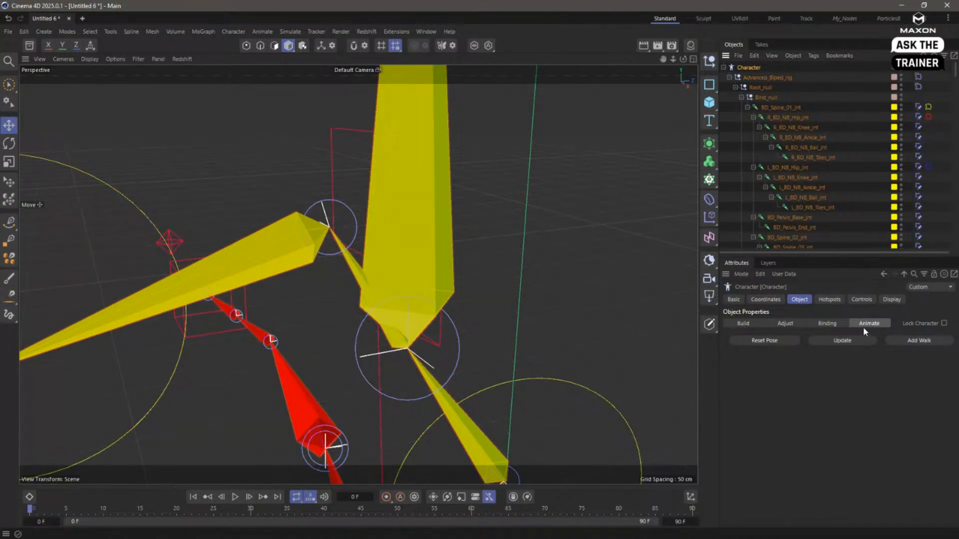
# - Close the Untitled 6 project without saving its changes
pyautogui.click(69, 19)
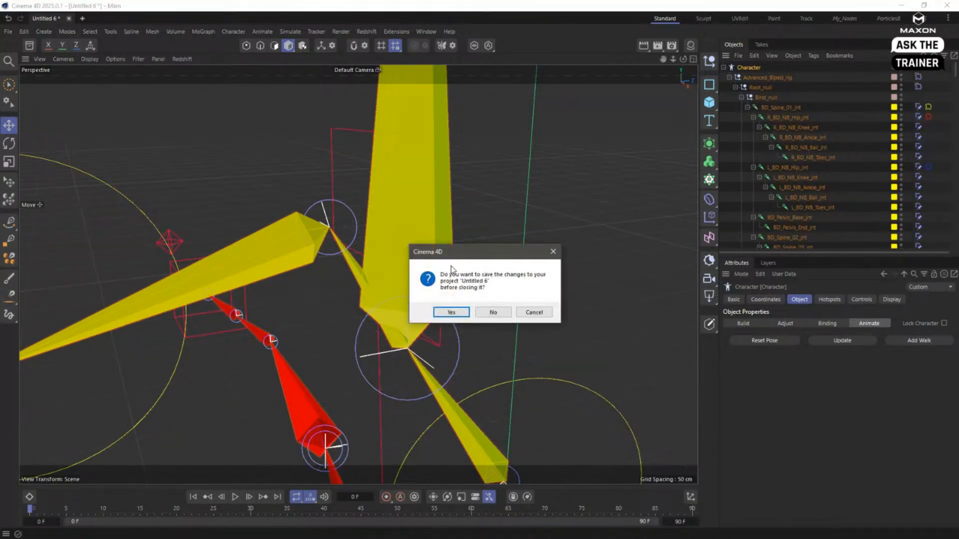
pyautogui.click(494, 312)
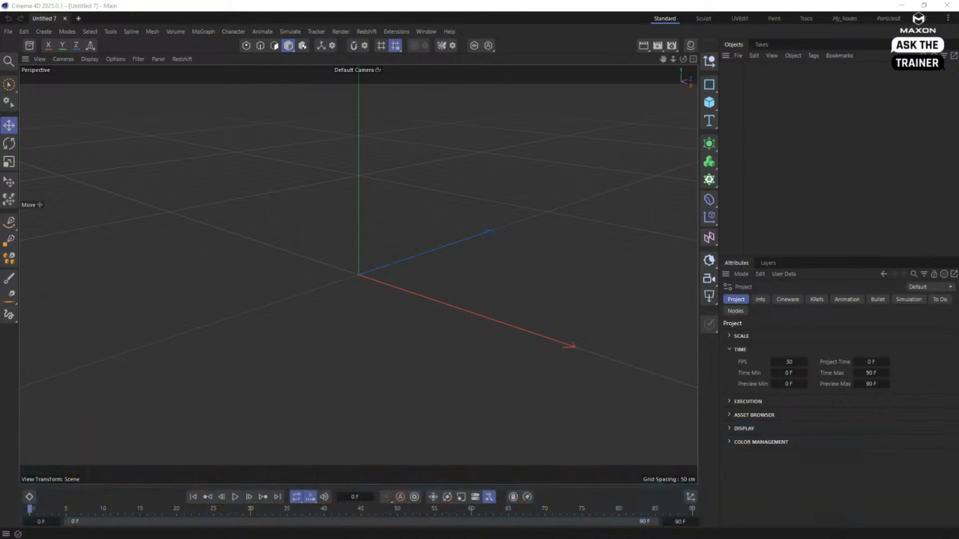
pyautogui.click(746, 178)
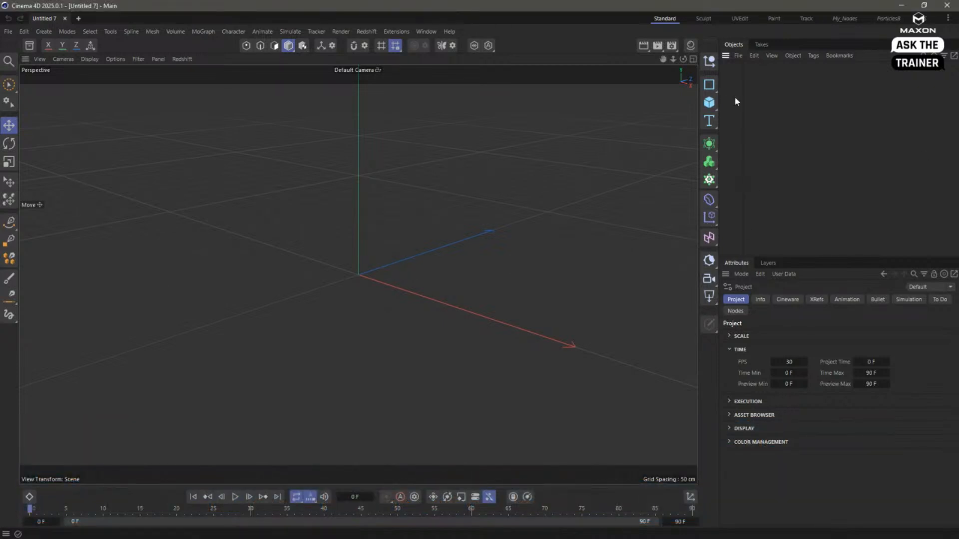
# - Create an n-Side spline with 2 sides and rotate it upright so it forms a vertical line
pyautogui.click(709, 84)
pyautogui.click(817, 124)
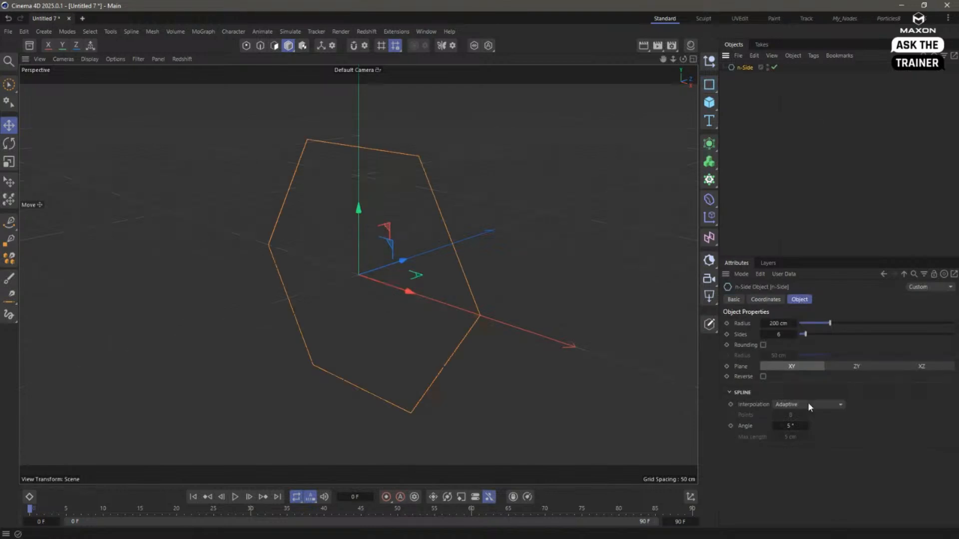
pyautogui.doubleClick(781, 335)
pyautogui.write('2')
pyautogui.press('Return')
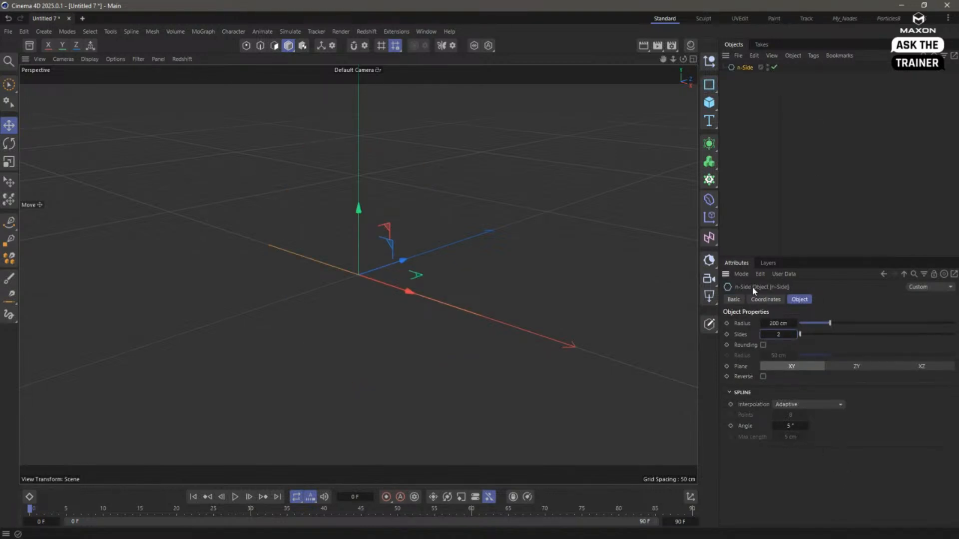
pyautogui.press('r')
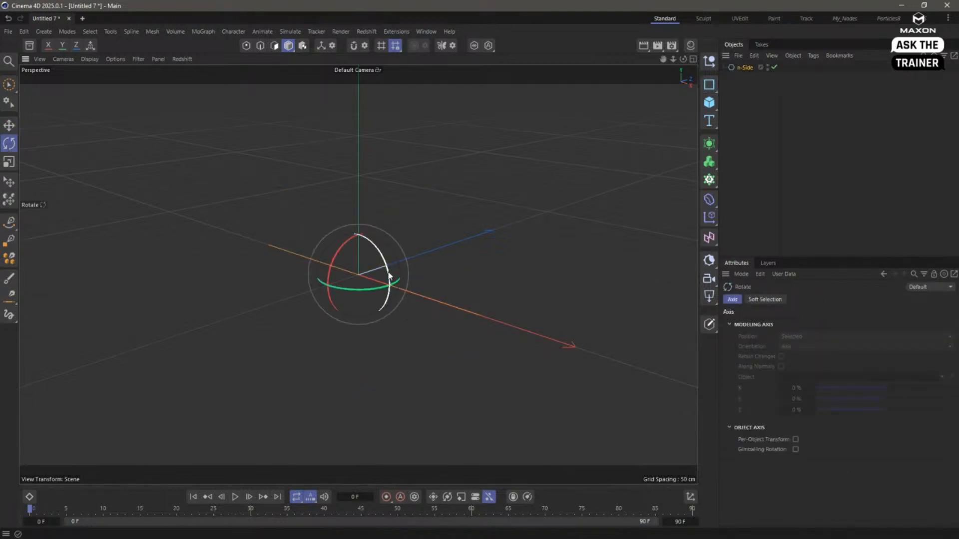
pyautogui.moveTo(398, 283); pyautogui.dragTo(340, 190)
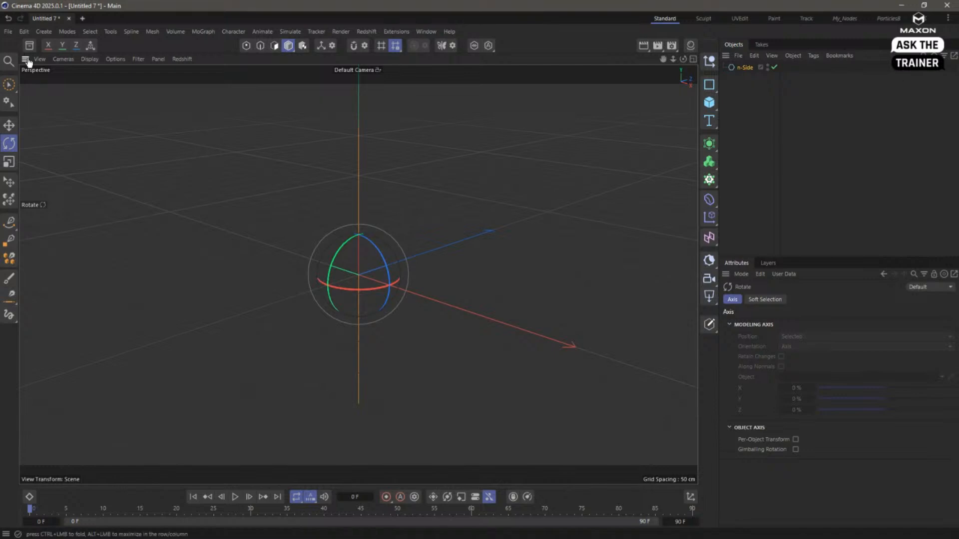
# - Search the Asset Browser for "branch" and limit the results to nodes
pyautogui.click(30, 46)
pyautogui.click(72, 97)
pyautogui.write('human')
pyautogui.moveTo(72, 97); pyautogui.dragTo(8, 89)
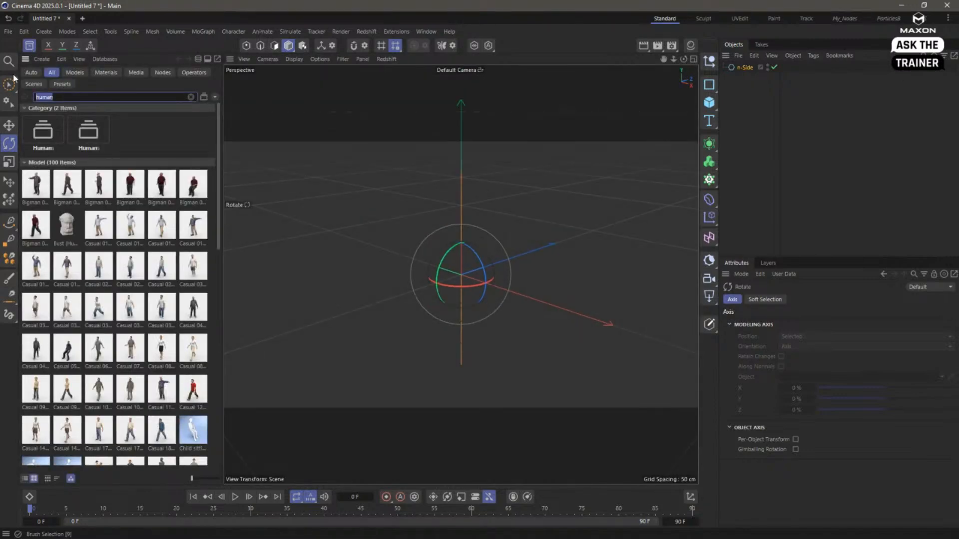
pyautogui.write('branch')
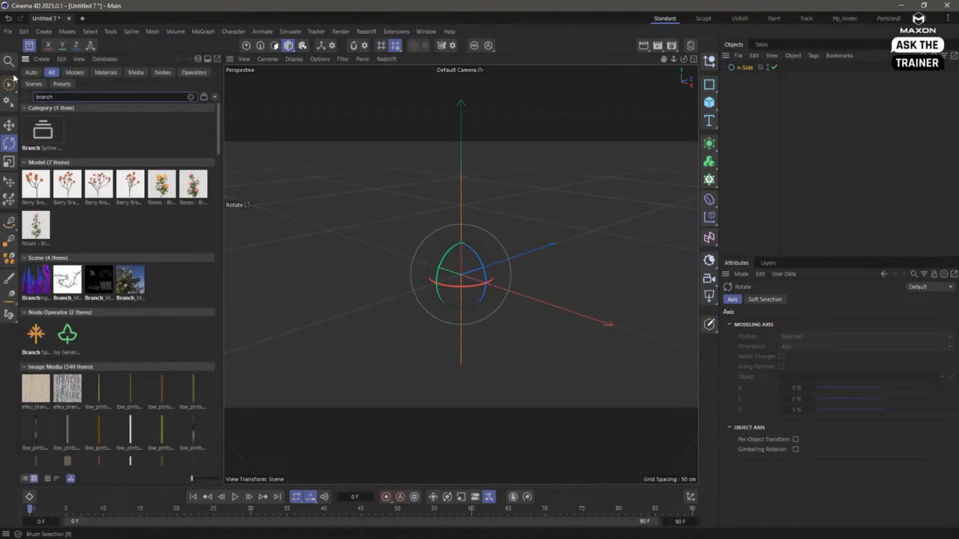
pyautogui.click(162, 73)
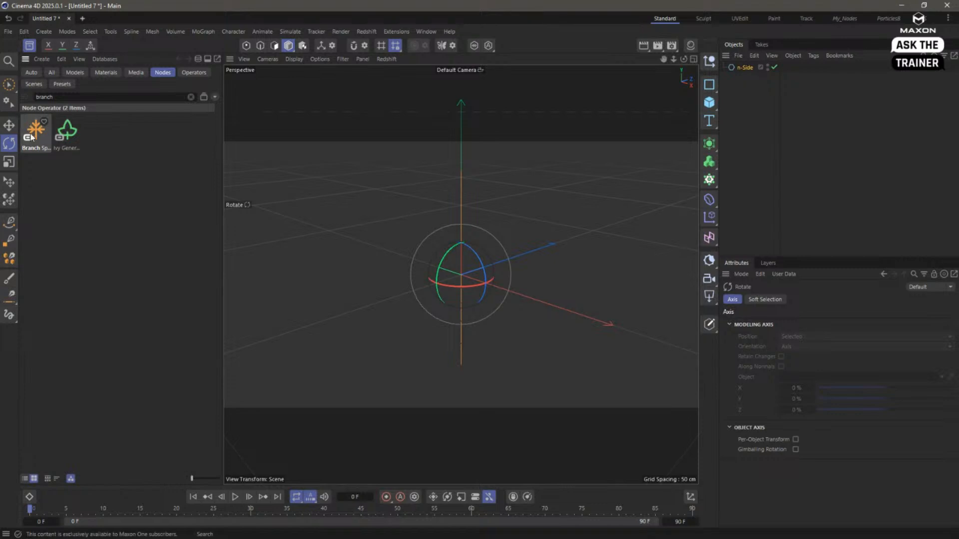
# - Add the Branch Spline Modifier as a child of the n-Side spline and close the Asset Browser
pyautogui.moveTo(36, 131); pyautogui.dragTo(728, 158)
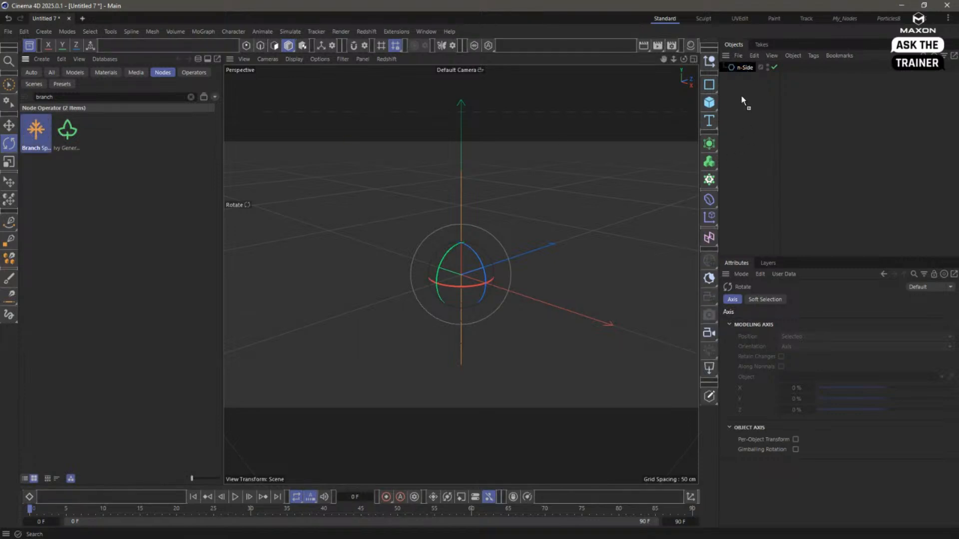
pyautogui.moveTo(741, 94); pyautogui.dragTo(741, 95)
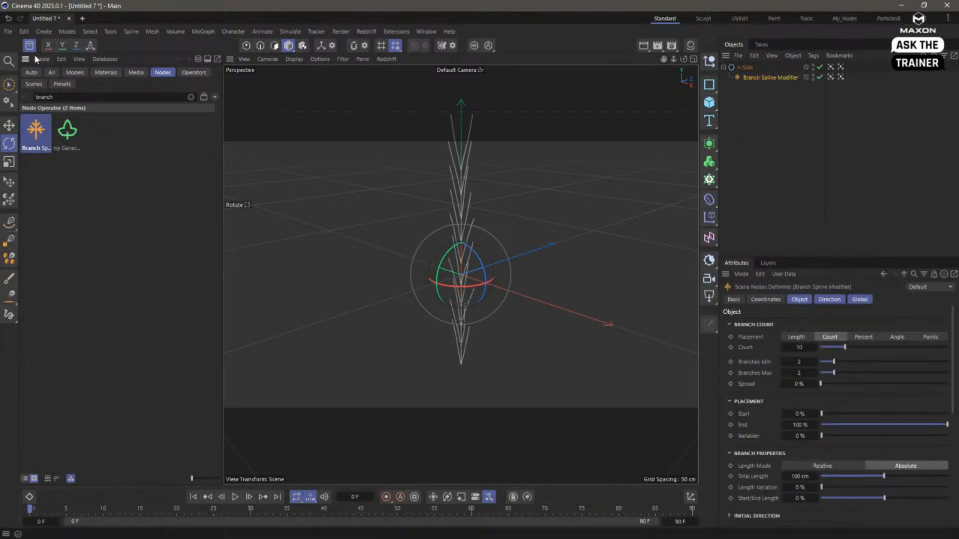
pyautogui.click(30, 45)
pyautogui.click(784, 170)
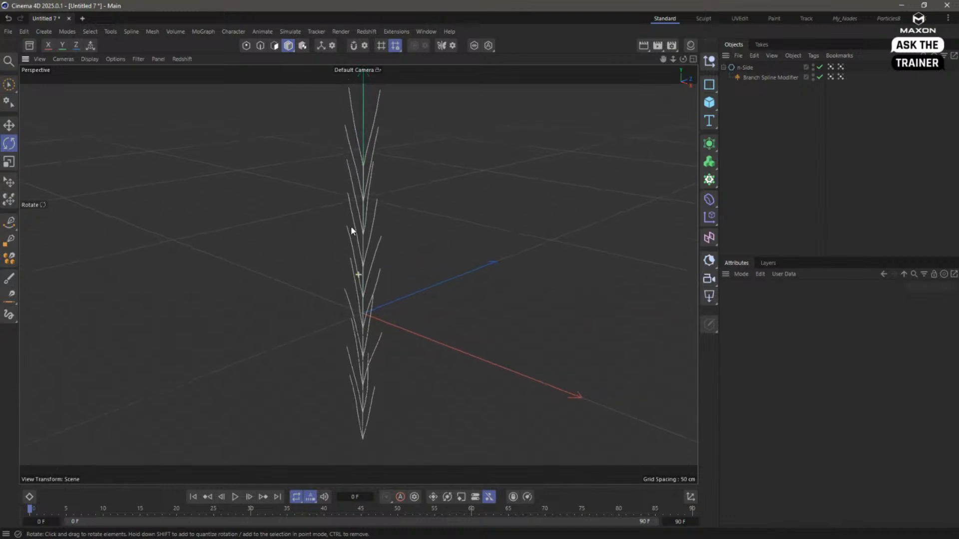
# - Create an editable spline copy of the branched n-Side object with Current State to Object
pyautogui.keyDown('alt'); pyautogui.moveTo(351, 228); pyautogui.dragTo(350, 243, button='middle'); pyautogui.keyUp('alt')
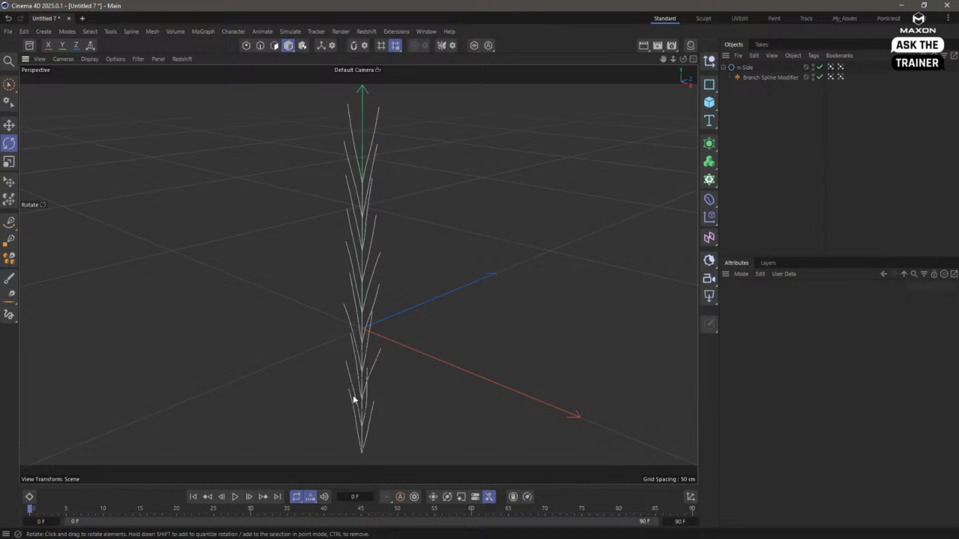
pyautogui.scroll(-3, 375, 220)
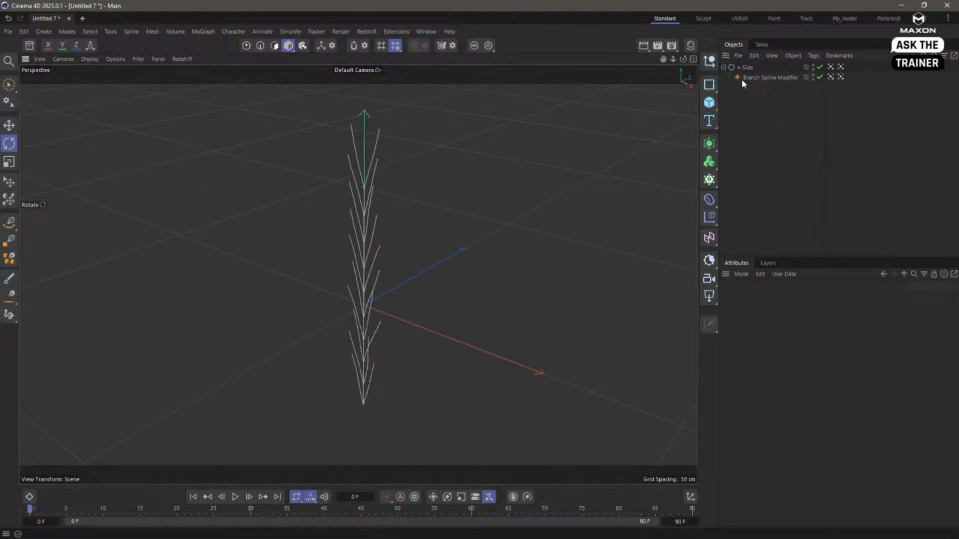
pyautogui.click(734, 67)
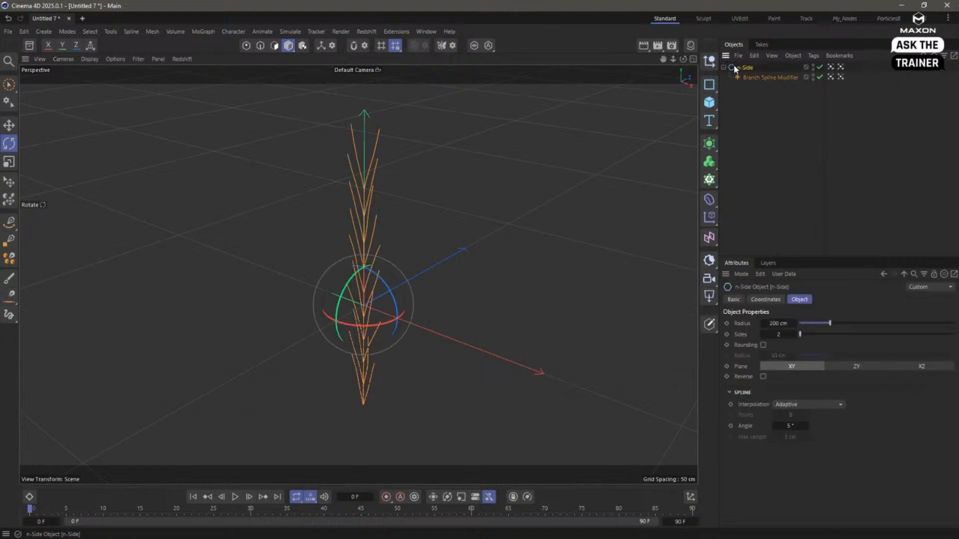
pyautogui.rightClick(746, 71)
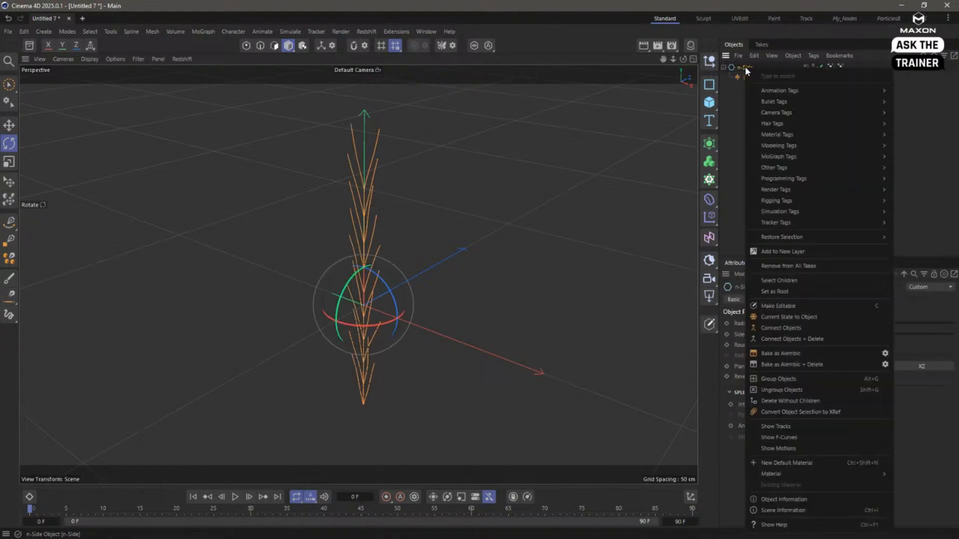
pyautogui.click(802, 324)
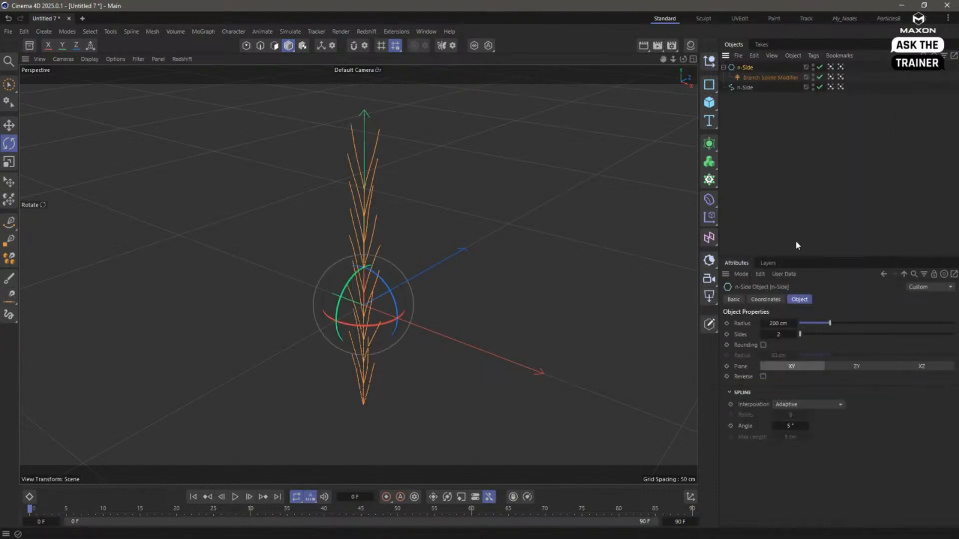
# - Disable the original n-Side and its Branch Spline Modifier, and switch to point editing on the new n-Side spline
pyautogui.click(819, 67)
pyautogui.click(820, 77)
pyautogui.click(744, 88)
pyautogui.click(247, 46)
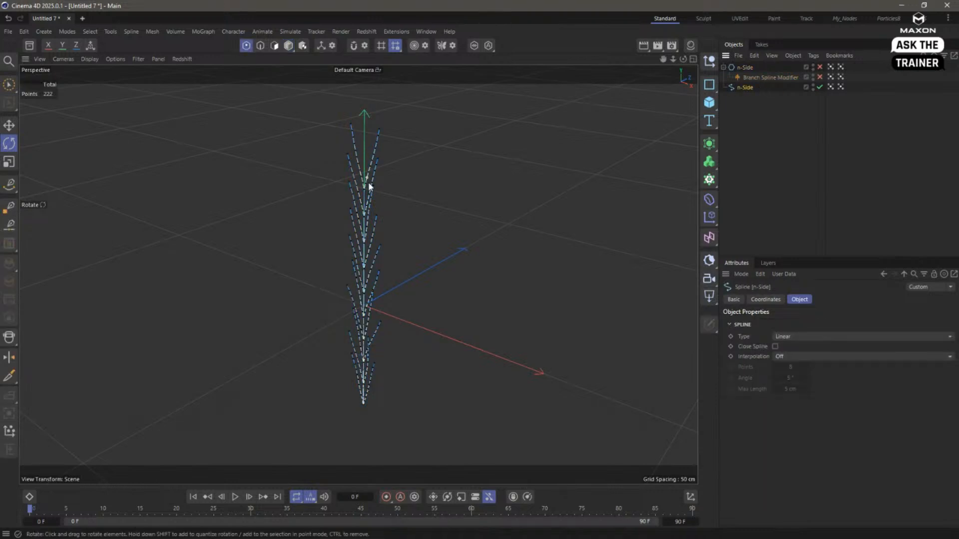
# - Pick a point on one of the two topmost branches and extend the selection to all its connected points
pyautogui.scroll(3, 369, 186)
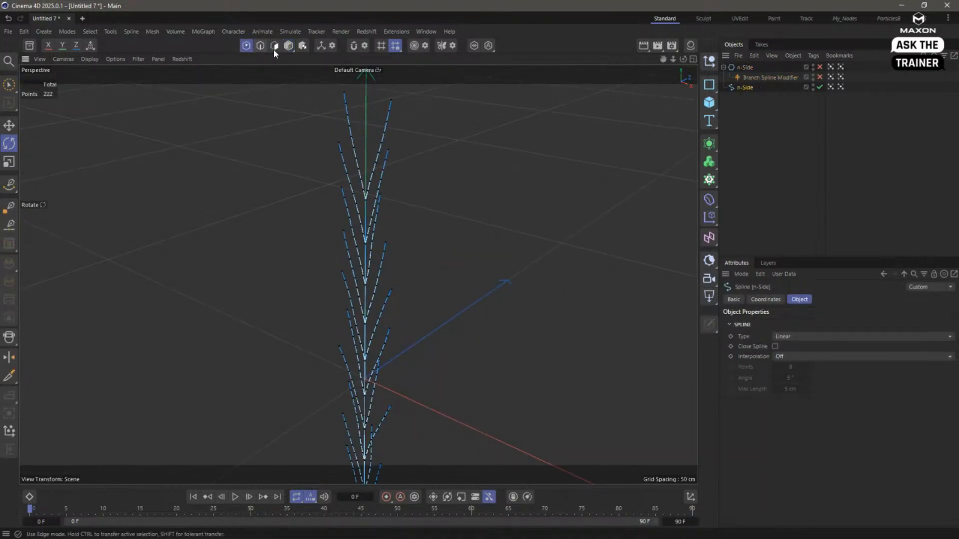
pyautogui.click(344, 115)
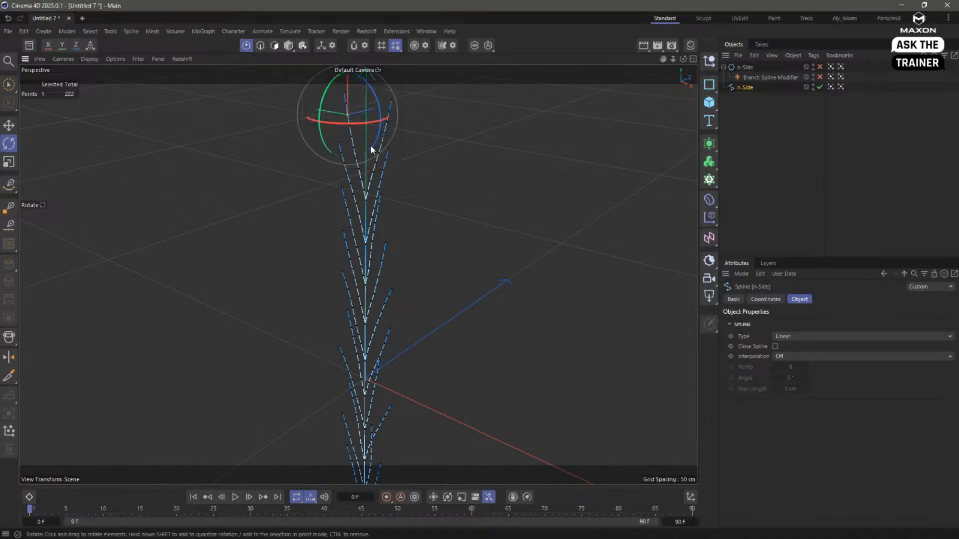
pyautogui.scroll(-2, 380, 172)
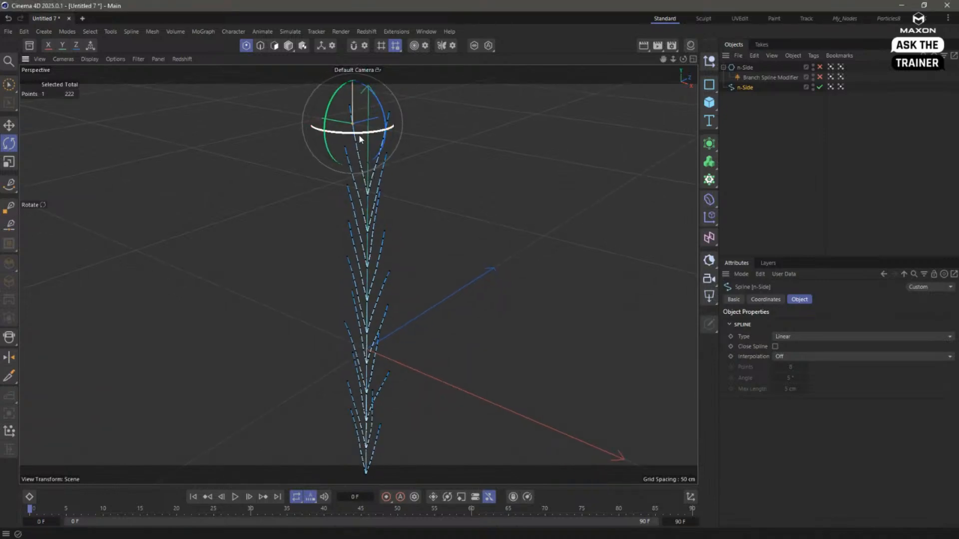
pyautogui.click(89, 31)
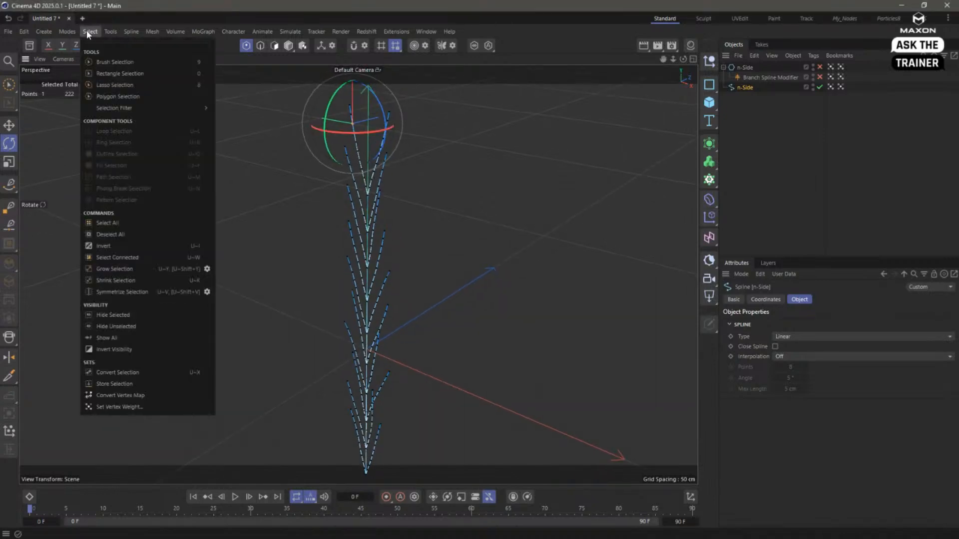
pyautogui.click(132, 256)
# - Move the selected branch away from the stem to check whether it is attached, and undo the move
pyautogui.press('e')
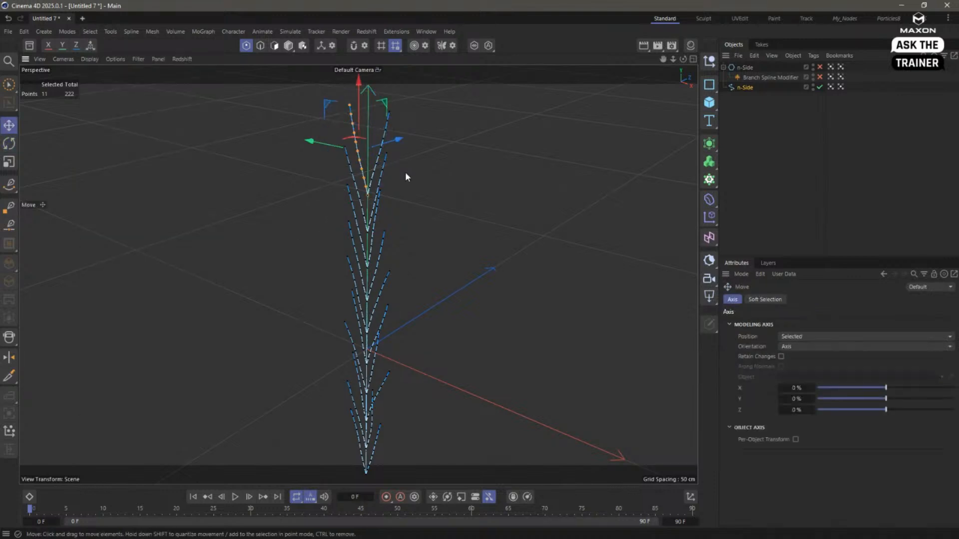
pyautogui.moveTo(406, 172); pyautogui.dragTo(336, 181)
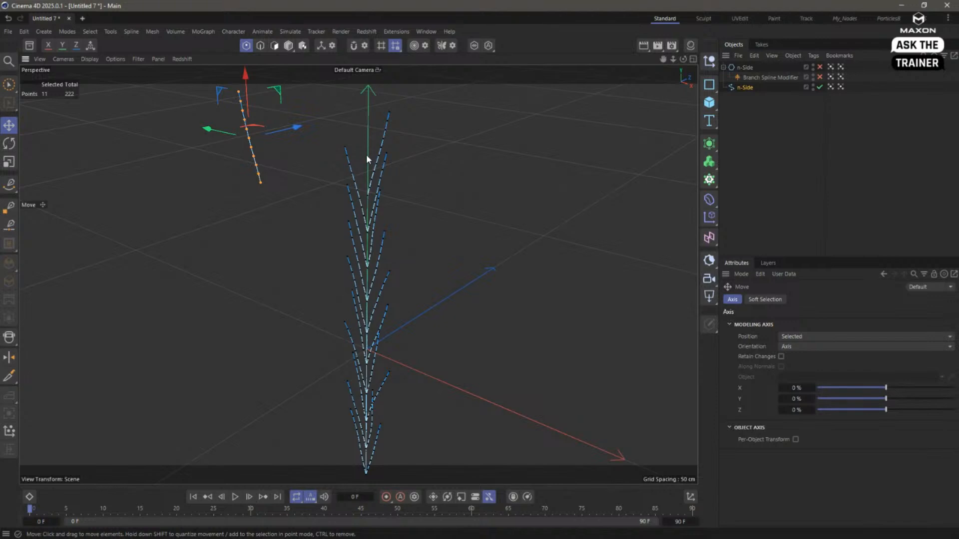
pyautogui.scroll(4, 374, 152)
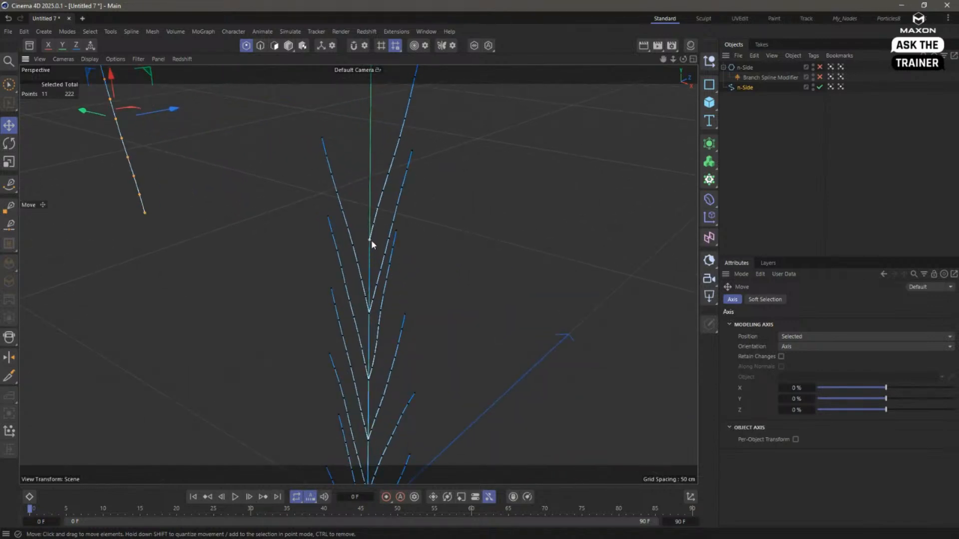
pyautogui.scroll(-5, 332, 200)
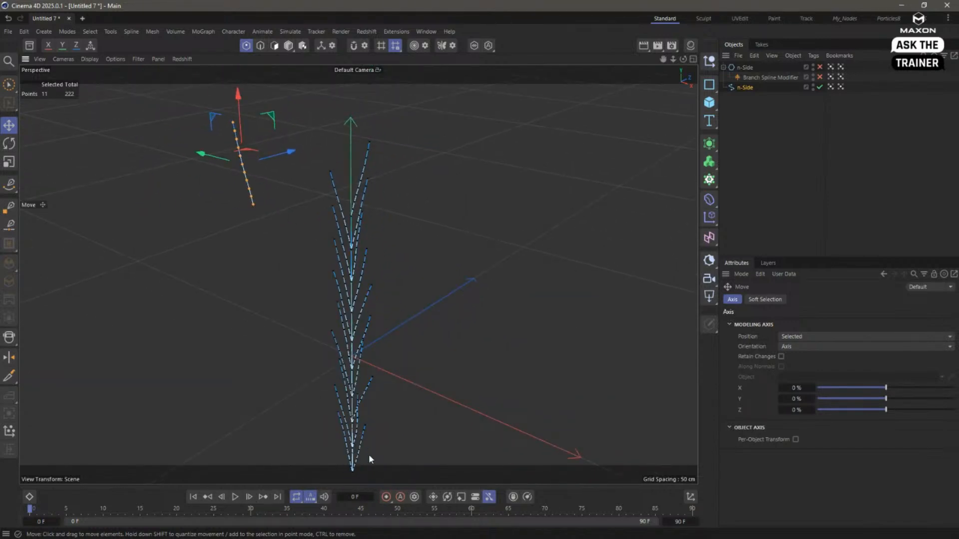
pyautogui.keyDown('alt'); pyautogui.moveTo(366, 427); pyautogui.dragTo(358, 403, button='middle'); pyautogui.keyUp('alt')
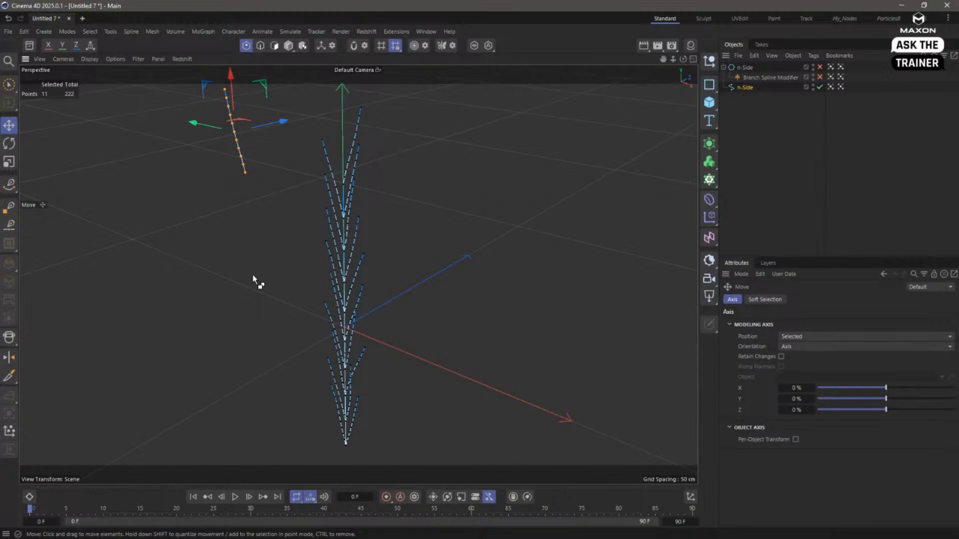
pyautogui.hotkey('ctrl', 'z')
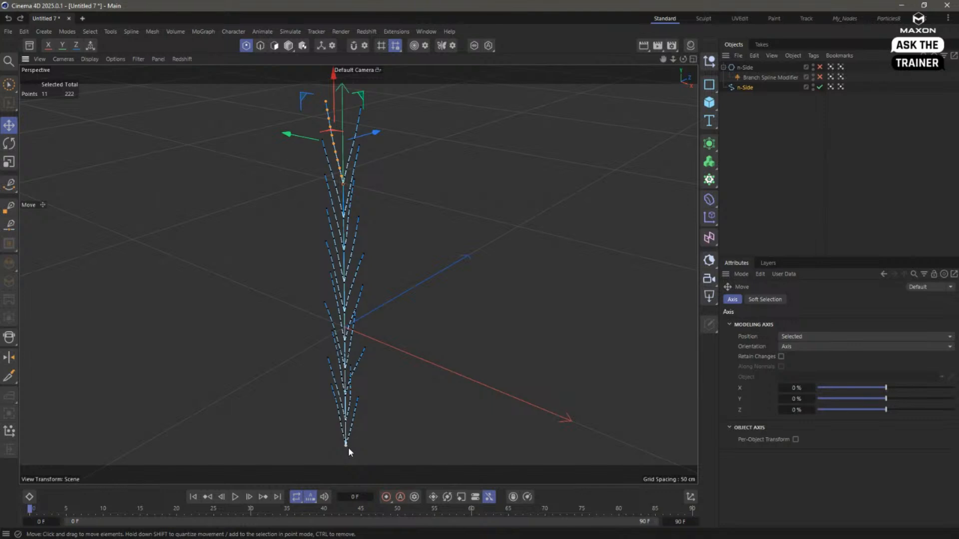
# - Extend a new spline segment from the base point of the topmost branches to beside the stem's foot
pyautogui.click(343, 185)
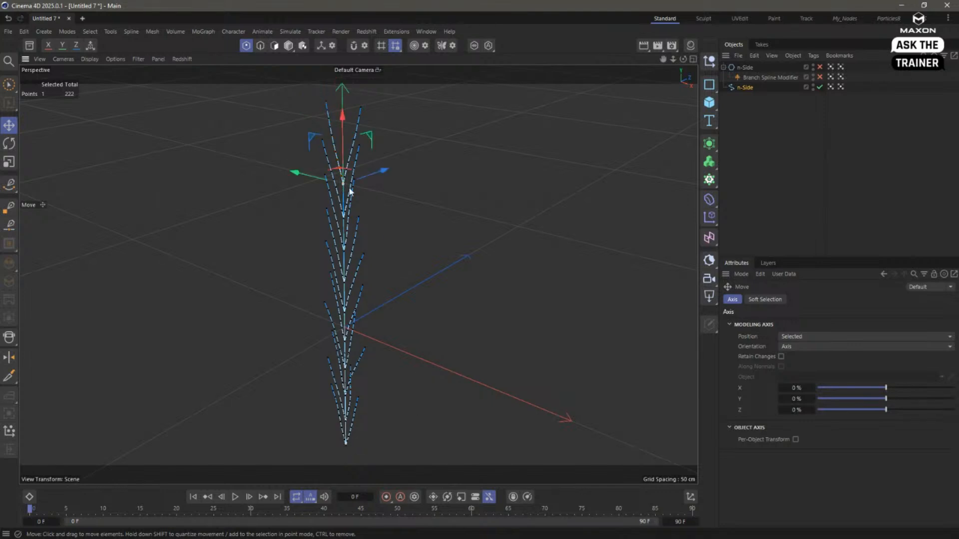
pyautogui.keyDown('ctrl'); pyautogui.click(415, 422); pyautogui.keyUp('ctrl')
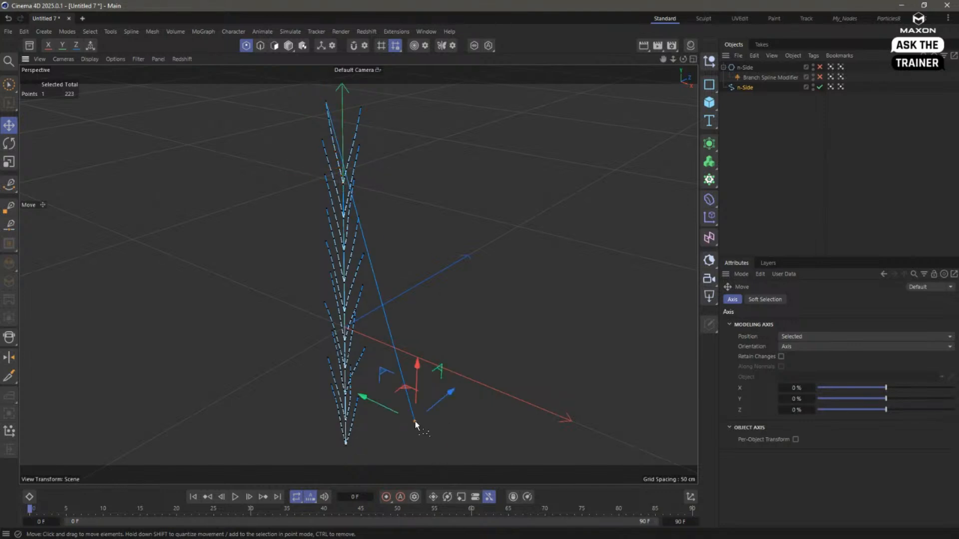
pyautogui.hotkey('ctrl', 'z')
pyautogui.keyDown('ctrl'); pyautogui.click(407, 445); pyautogui.keyUp('ctrl')
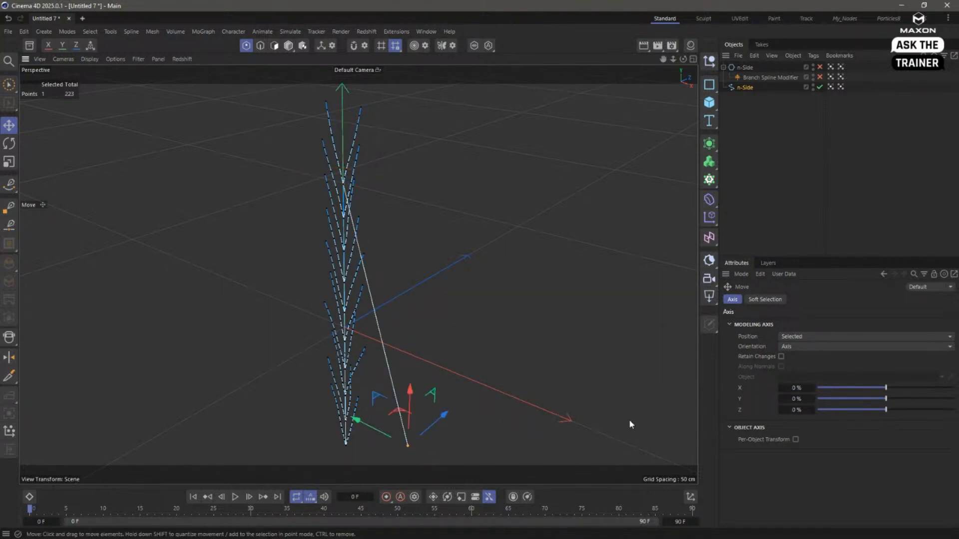
# - Set the new point's Y and Z coordinates to 0 cm and move it straight down to the stem's foot
pyautogui.click(690, 496)
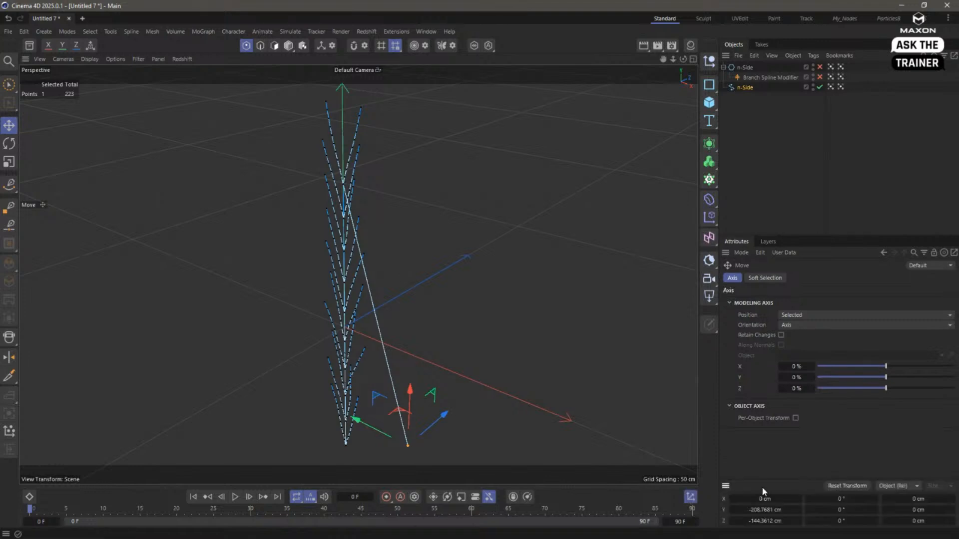
pyautogui.click(764, 509)
pyautogui.press('Tab')
pyautogui.write('0')
pyautogui.press('Return')
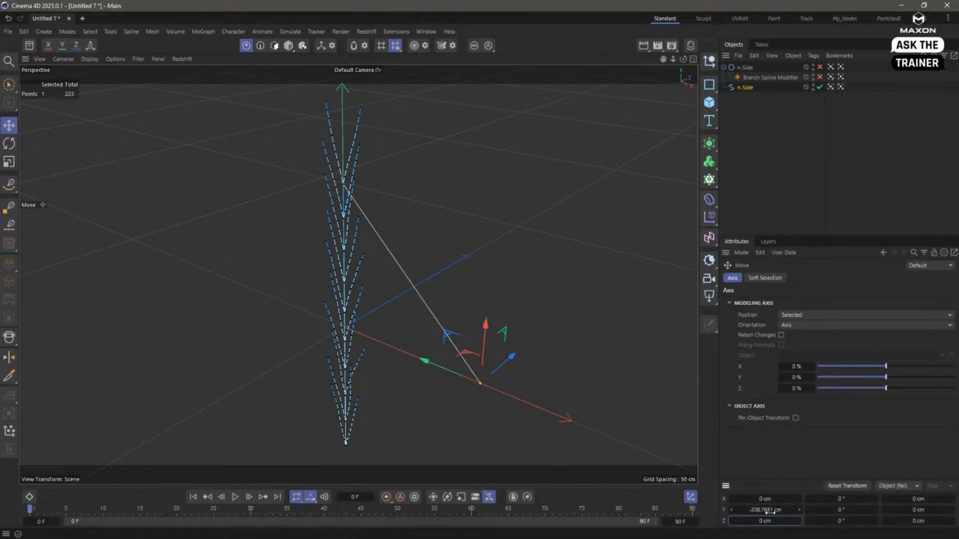
pyautogui.click(771, 511)
pyautogui.write('0')
pyautogui.press('Return')
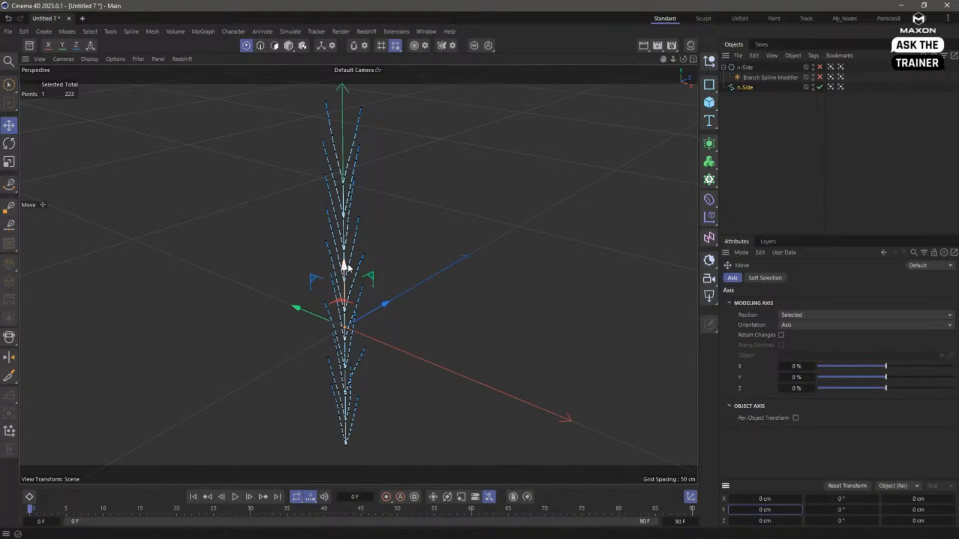
pyautogui.moveTo(347, 263); pyautogui.dragTo(336, 401)
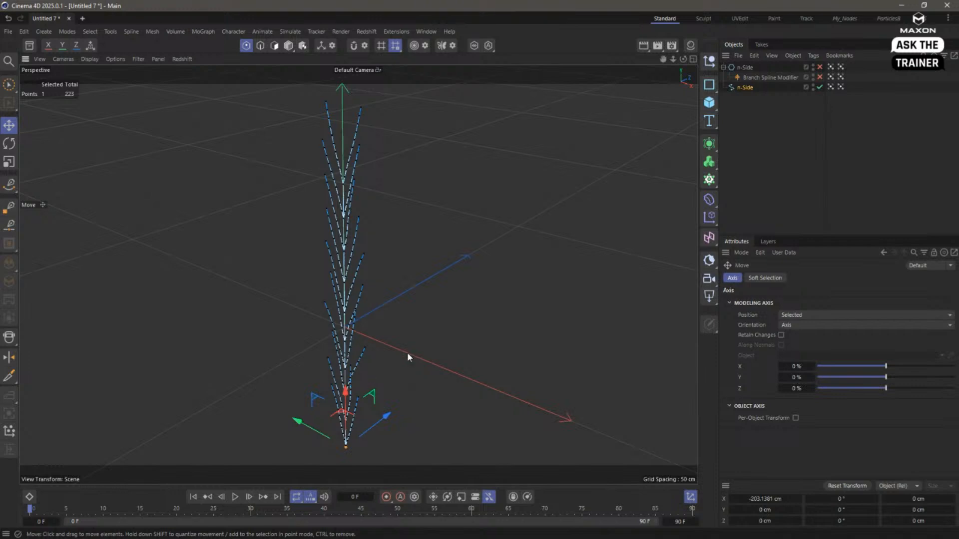
# - Undo the added spline segment and its point moves, and clear the point selection
pyautogui.hotkey('ctrl', 'z')
pyautogui.hotkey('ctrl', 'z')
pyautogui.hotkey('ctrl', 'z')
pyautogui.hotkey('ctrl', 'z')
pyautogui.hotkey('ctrl', 'z')
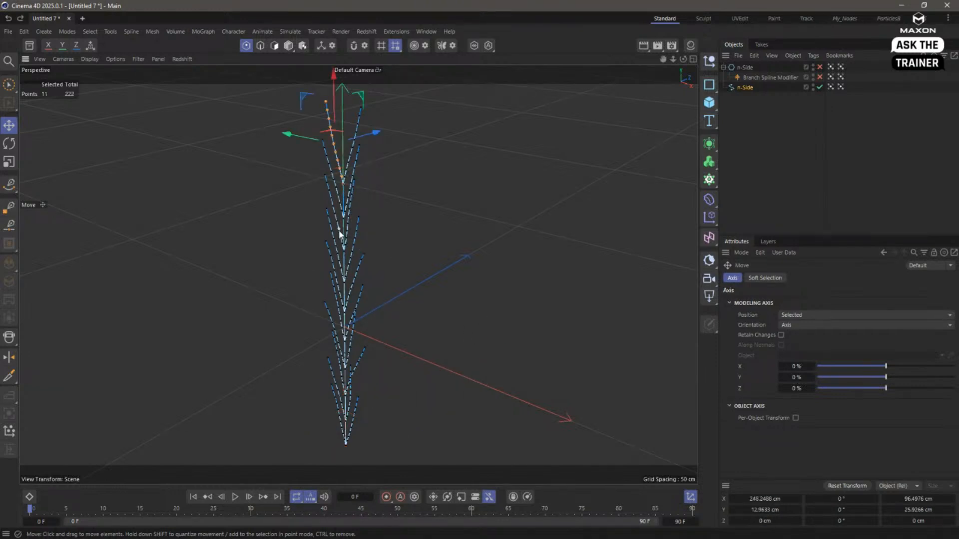
pyautogui.scroll(5, 430, 179)
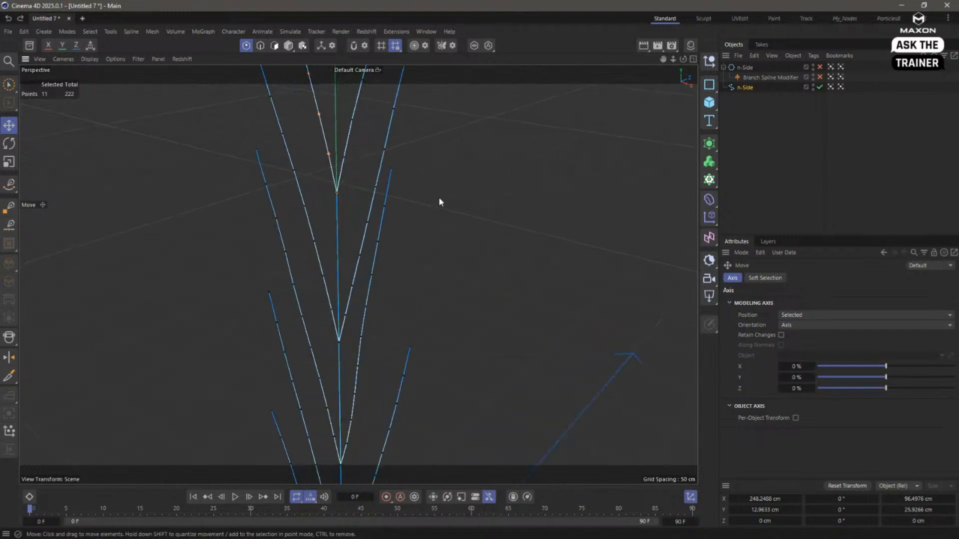
pyautogui.click(417, 218)
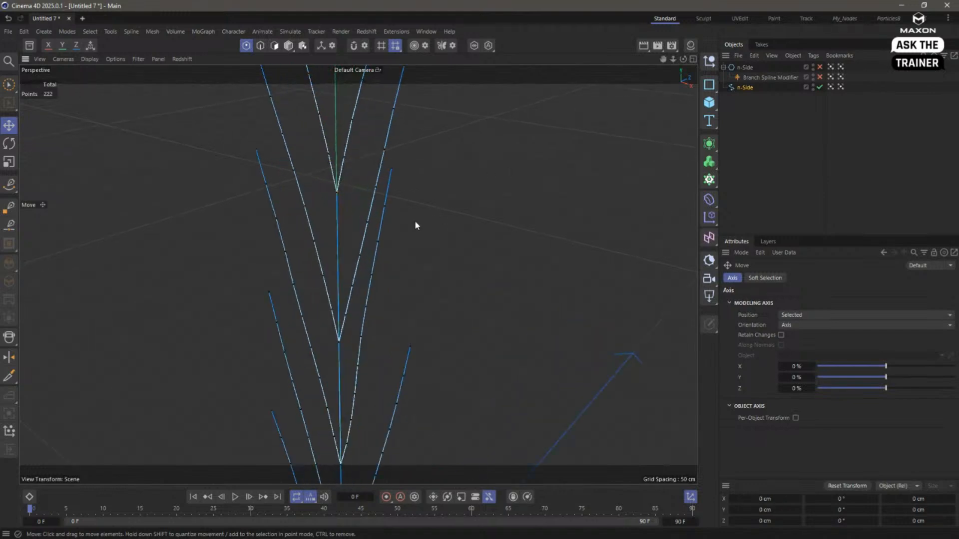
# - Move the overlapping points at the topmost fork apart to test whether the branches and stem are joined
pyautogui.click(337, 194)
pyautogui.moveTo(351, 208)
pyautogui.mouseDown()
pyautogui.moveTo(343, 202)
pyautogui.moveTo(355, 205)
pyautogui.moveTo(352, 220)
pyautogui.mouseUp()
pyautogui.click(337, 192)
pyautogui.click(337, 191)
pyautogui.moveTo(352, 207); pyautogui.dragTo(328, 208)
pyautogui.click(345, 187)
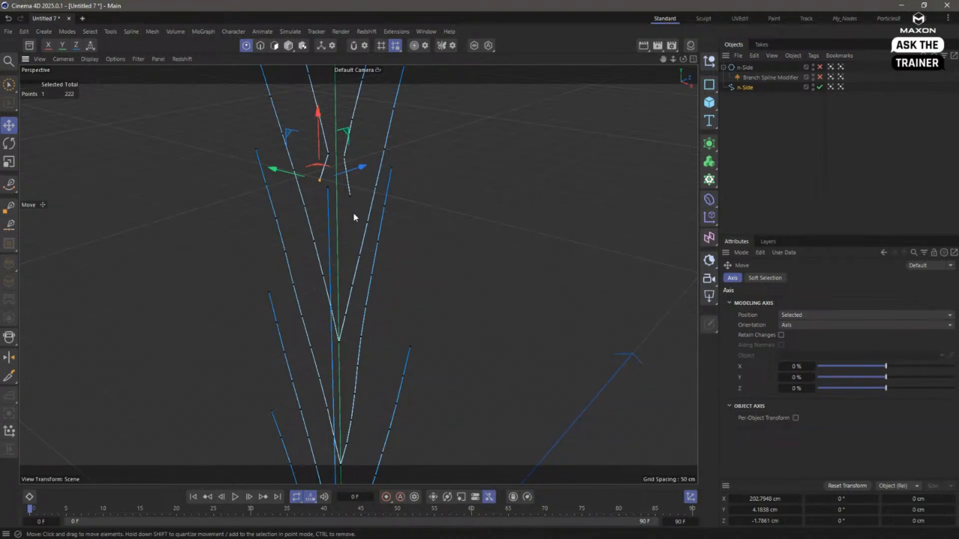
# - Undo the point moves at the topmost fork
pyautogui.hotkey('ctrl', 'z')
pyautogui.hotkey('ctrl', 'z')
pyautogui.hotkey('ctrl', 'z')
pyautogui.hotkey('ctrl', 'z')
pyautogui.hotkey('ctrl', 'z')
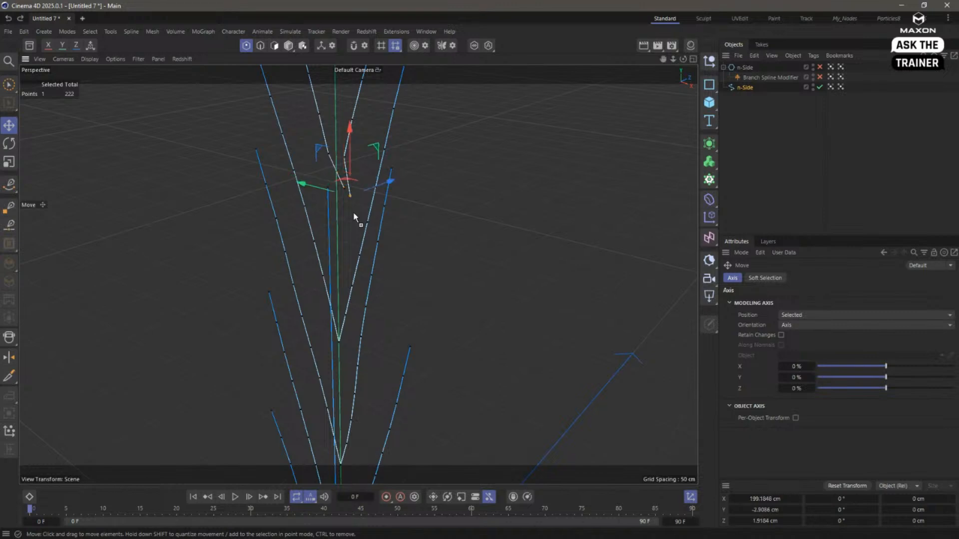
pyautogui.hotkey('ctrl', 'z')
pyautogui.hotkey('ctrl', 'z')
pyautogui.hotkey('ctrl', 'z')
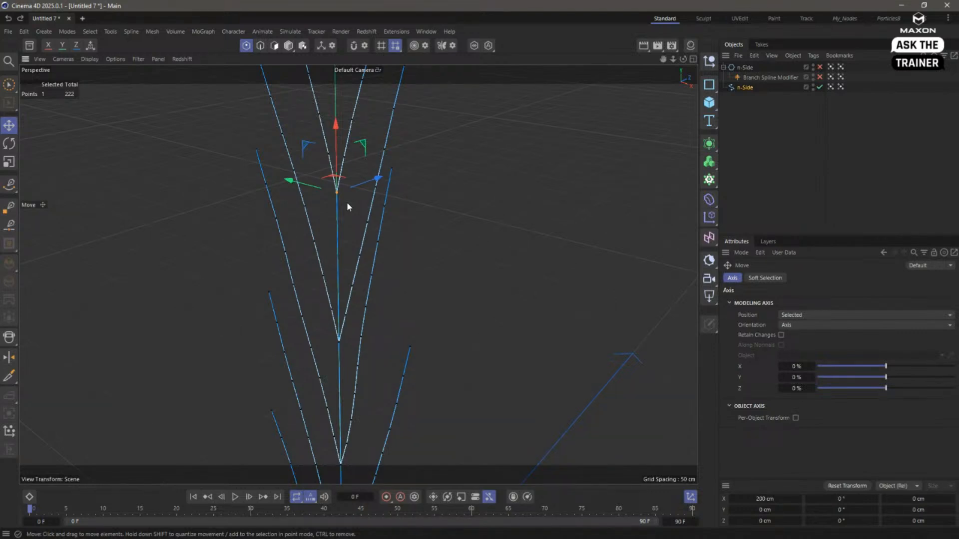
# - Delete the editable n-Side spline and re-enable the original n-Side with its Branch Spline Modifier
pyautogui.keyDown('alt'); pyautogui.moveTo(363, 219); pyautogui.dragTo(382, 403); pyautogui.keyUp('alt')
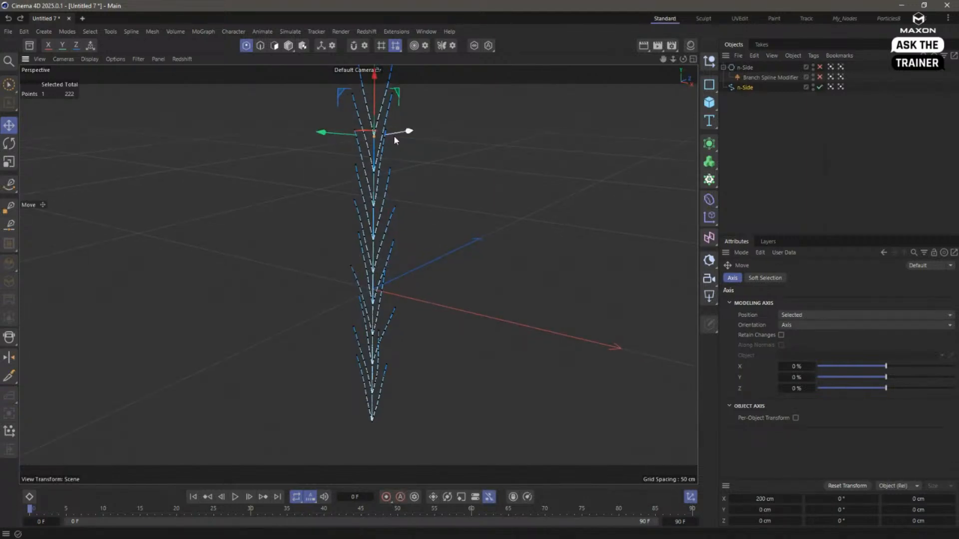
pyautogui.click(736, 89)
pyautogui.press('Delete')
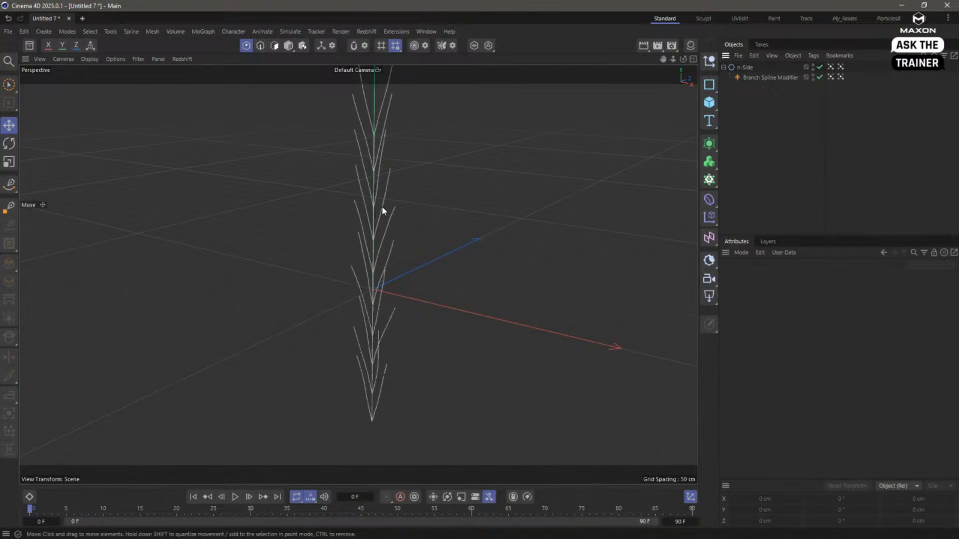
pyautogui.keyDown('alt'); pyautogui.moveTo(381, 206); pyautogui.dragTo(384, 236); pyautogui.keyUp('alt')
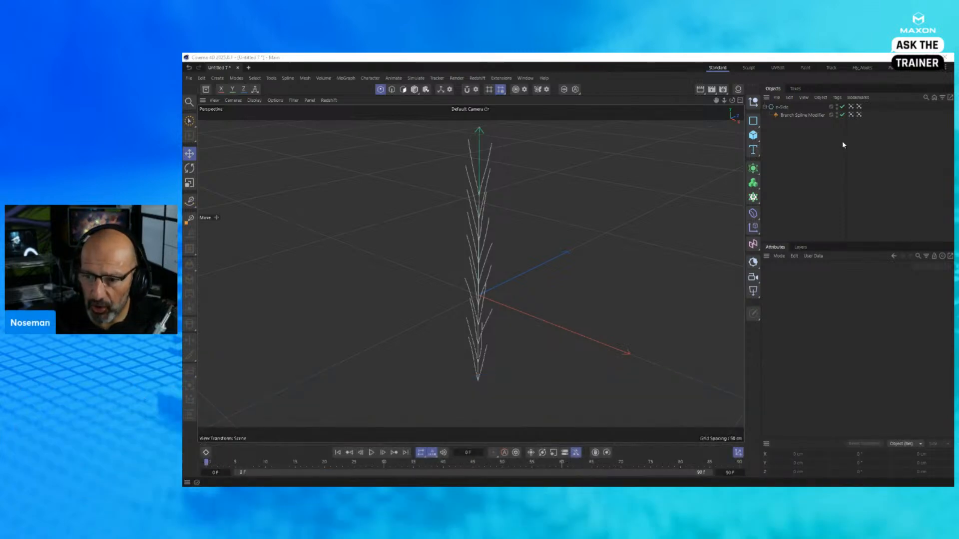
# - Create a new project and add a Helix spline
pyautogui.click(813, 152)
pyautogui.hotkey('ctrl', 'n')
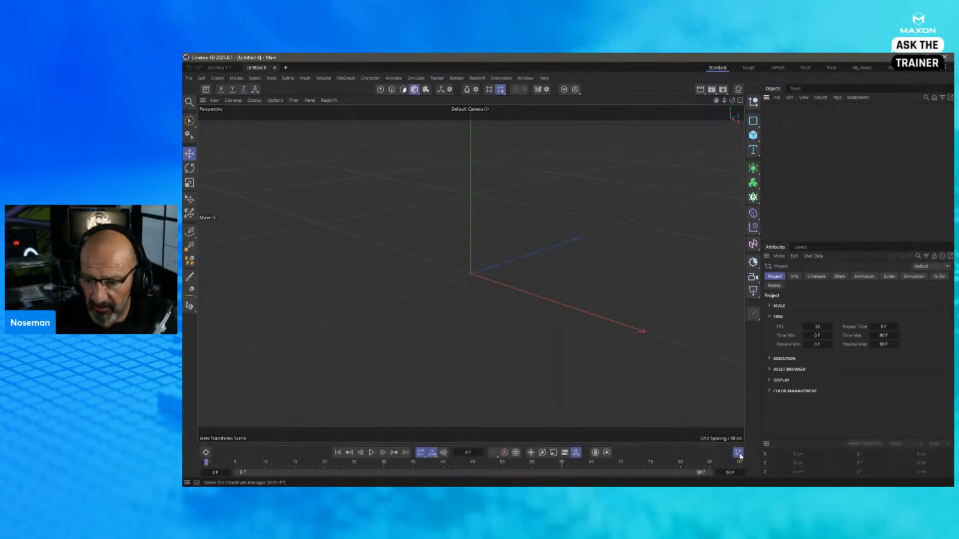
pyautogui.keyDown('alt'); pyautogui.moveTo(628, 220); pyautogui.dragTo(608, 232, button='middle'); pyautogui.keyUp('alt')
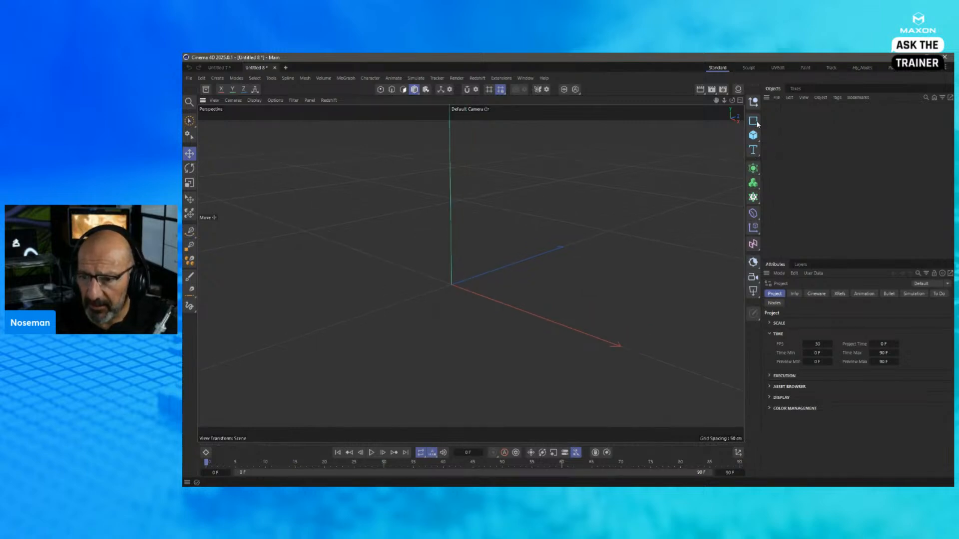
pyautogui.click(755, 122)
pyautogui.click(804, 147)
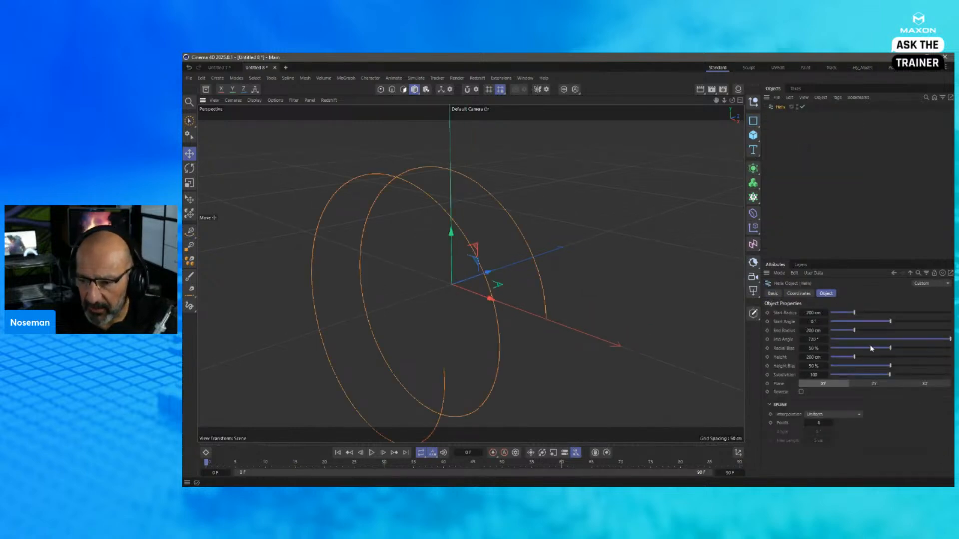
# - Reduce the helix's start radius to about 63 cm and lower its end angle
pyautogui.moveTo(854, 313); pyautogui.dragTo(837, 313)
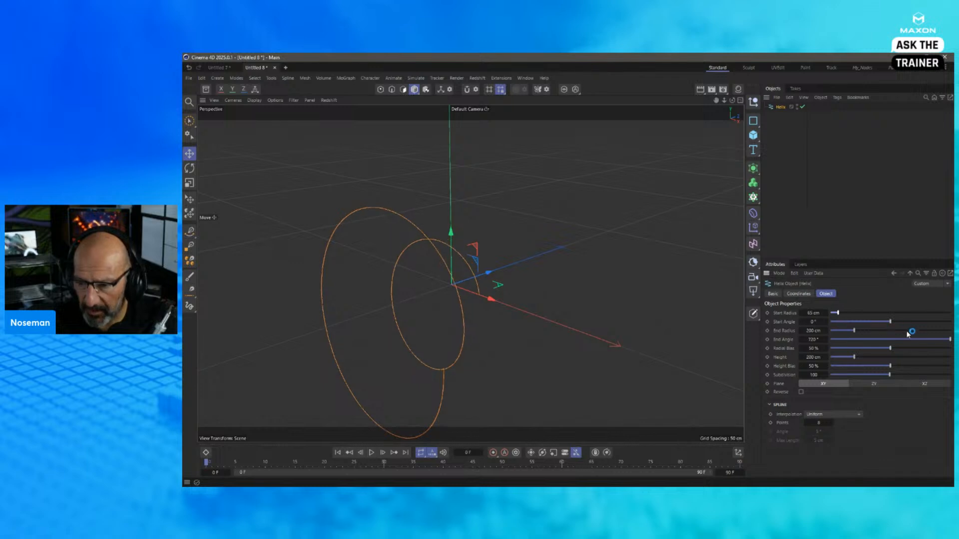
pyautogui.moveTo(923, 339)
pyautogui.mouseDown()
pyautogui.moveTo(894, 339)
pyautogui.moveTo(924, 339)
pyautogui.mouseUp()
pyautogui.keyDown('alt'); pyautogui.moveTo(563, 267); pyautogui.dragTo(641, 242); pyautogui.keyUp('alt')
# - Add a Cloner with a Sphere as its child and reduce the sphere's radius to about 26 cm
pyautogui.click(756, 185)
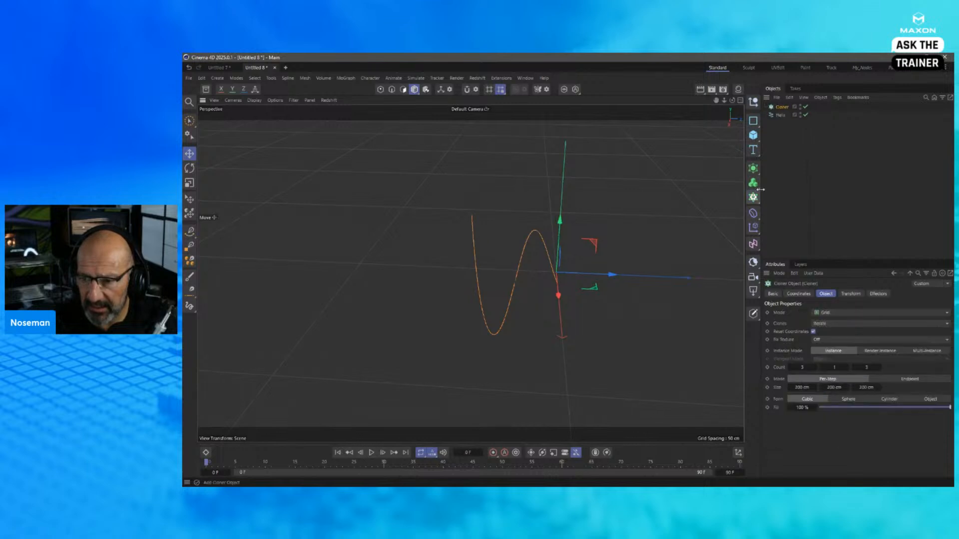
pyautogui.moveTo(782, 107); pyautogui.dragTo(851, 184)
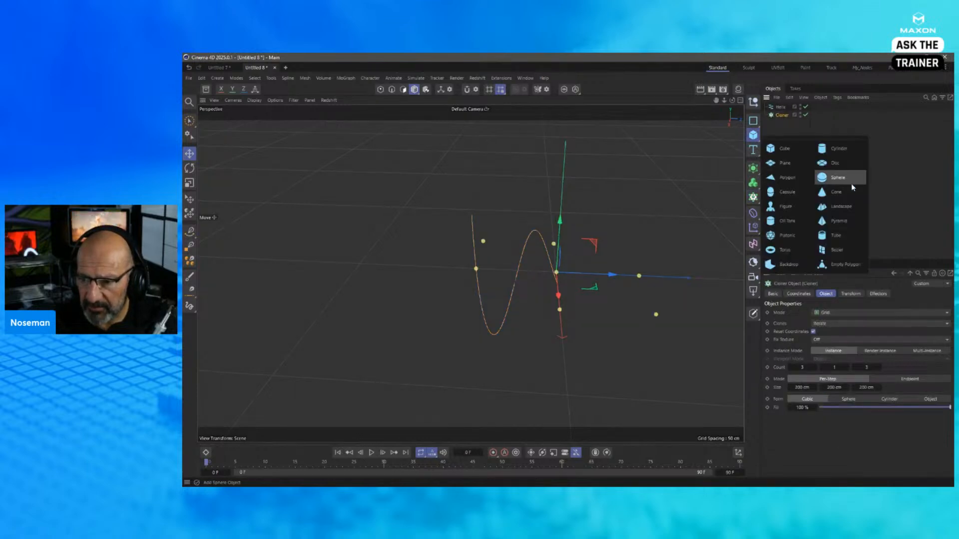
pyautogui.click(850, 181)
pyautogui.moveTo(787, 107); pyautogui.dragTo(783, 124)
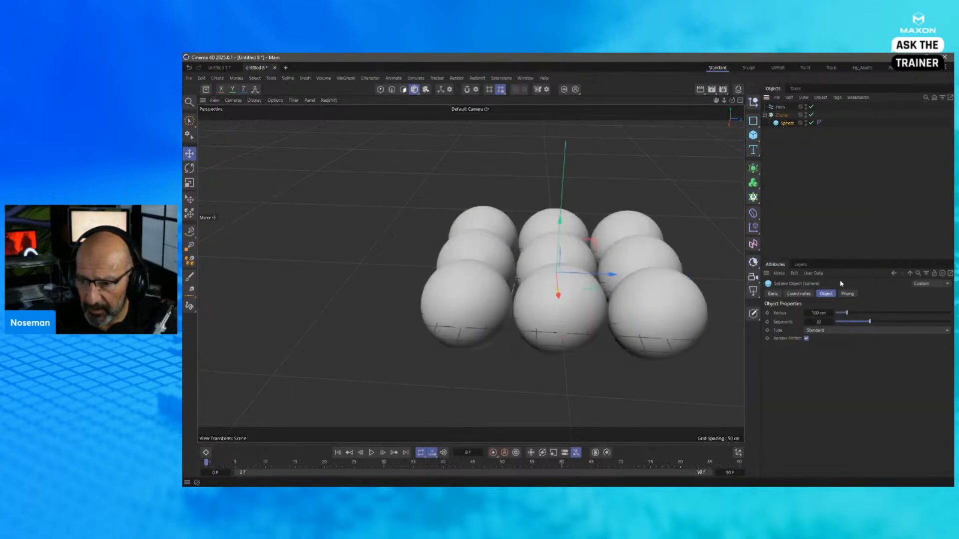
pyautogui.moveTo(847, 314); pyautogui.dragTo(838, 315)
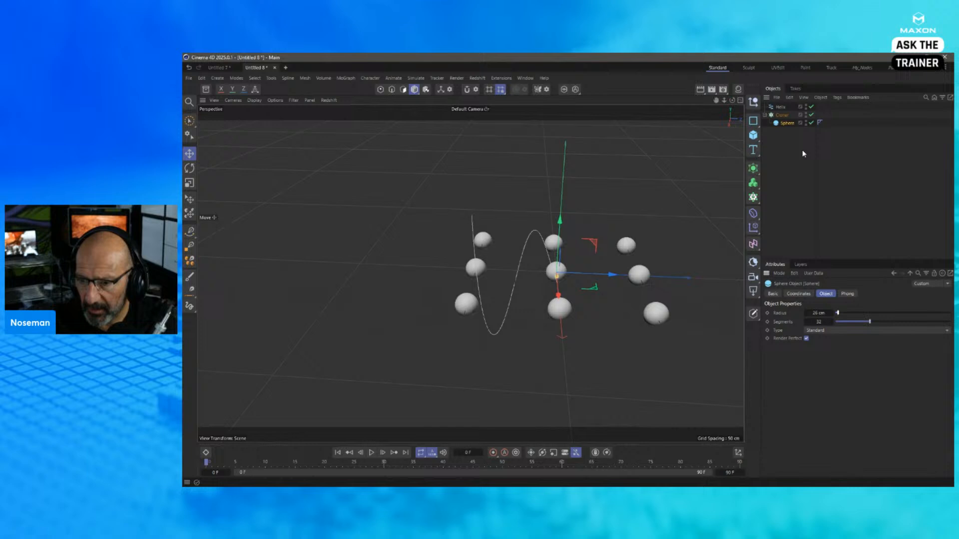
# - Distribute the clones along the Helix in Object mode, set their rate to 12 %, and play the animation
pyautogui.click(782, 116)
pyautogui.click(844, 312)
pyautogui.click(847, 325)
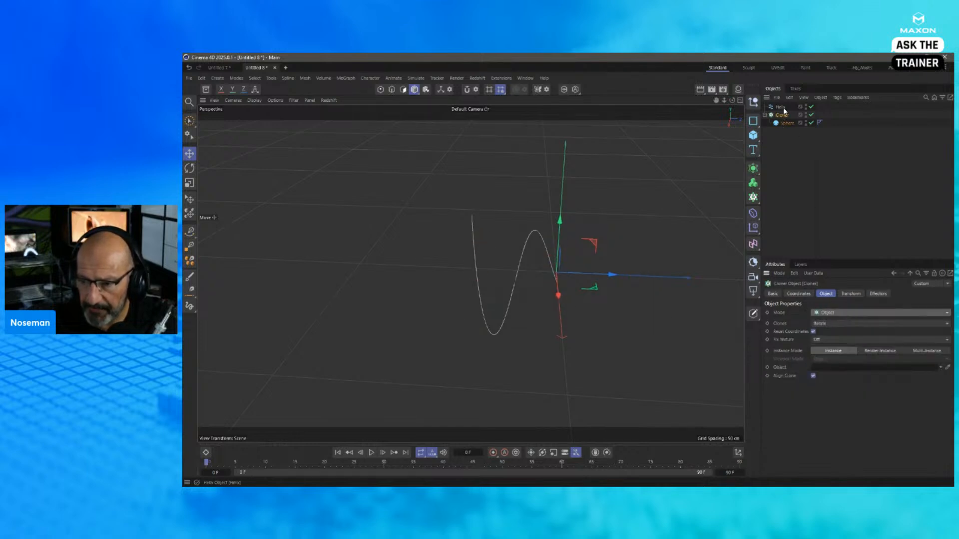
pyautogui.moveTo(780, 107)
pyautogui.mouseDown()
pyautogui.moveTo(831, 338)
pyautogui.moveTo(824, 368)
pyautogui.mouseUp()
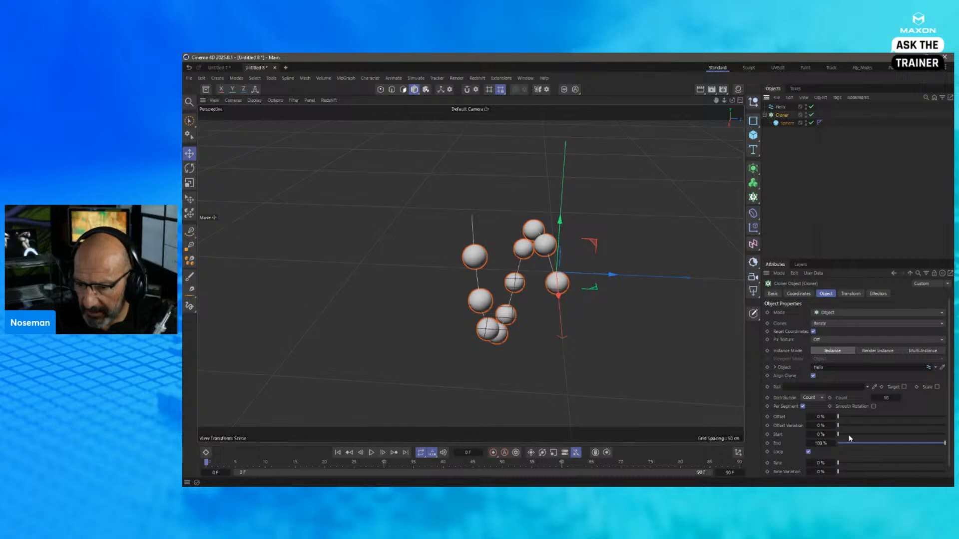
pyautogui.click(850, 462)
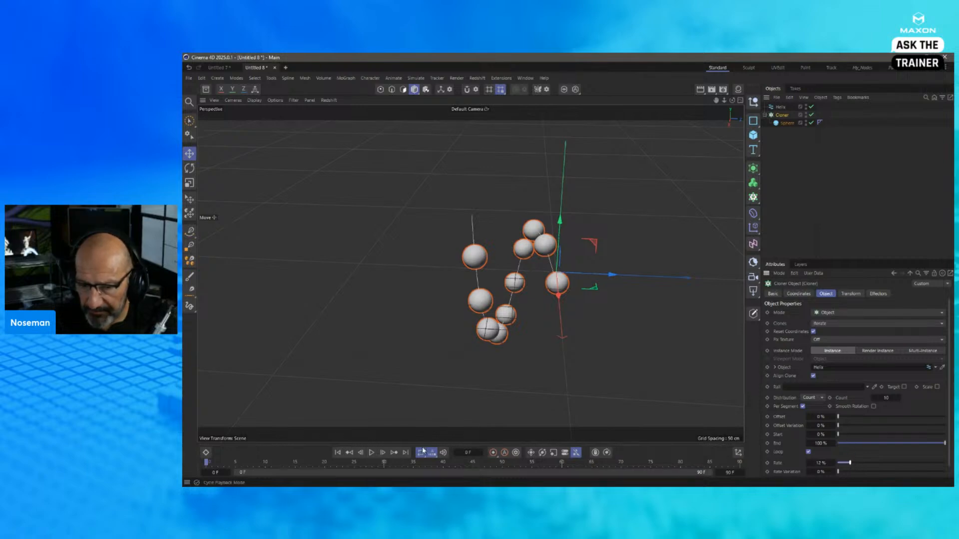
pyautogui.click(371, 452)
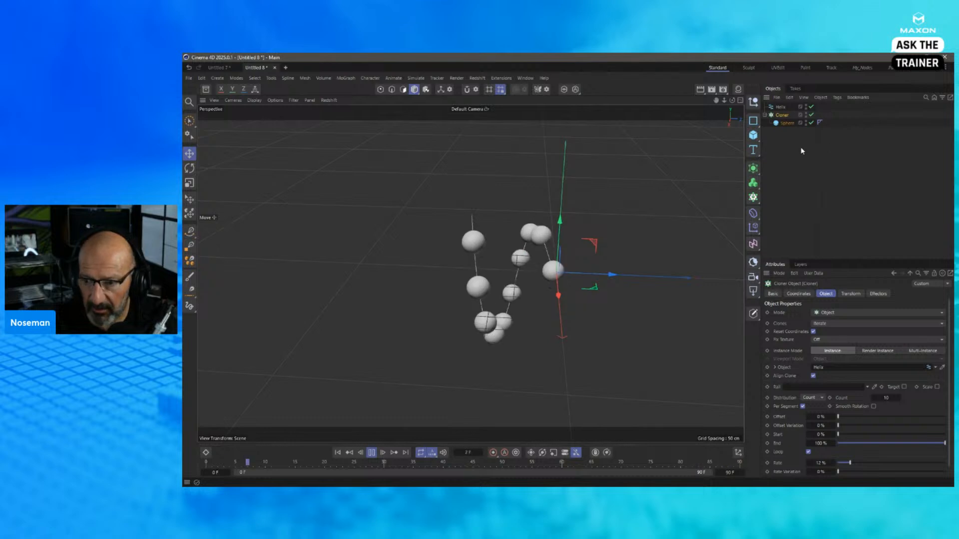
# - Add a MoGraph Tracer linked to the Cloner and stop the playback
pyautogui.click(346, 78)
pyautogui.click(373, 168)
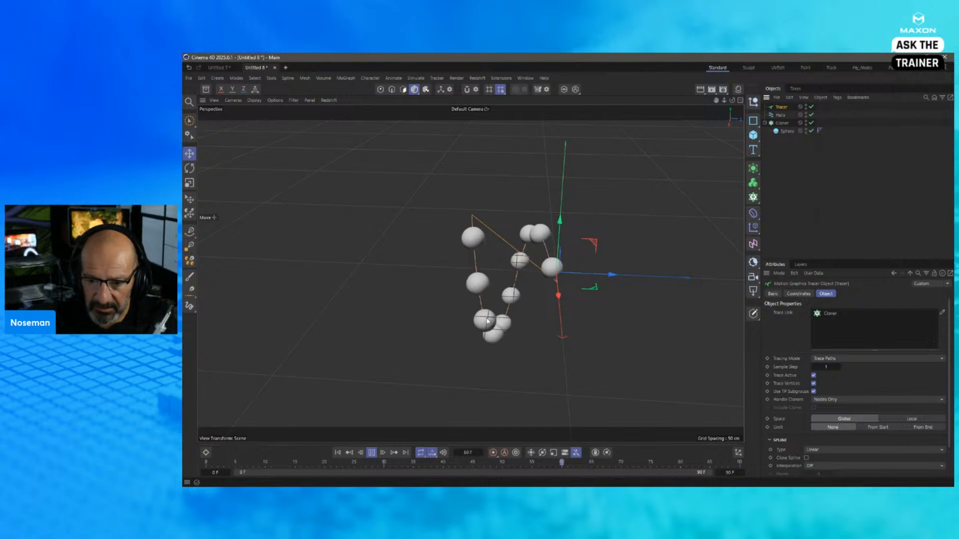
pyautogui.click(371, 452)
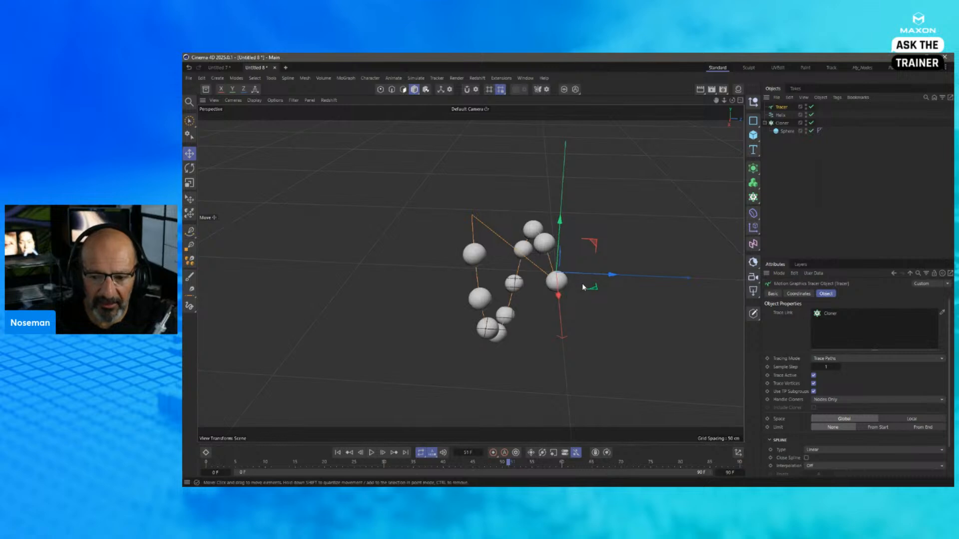
# - Display the Cloner's index numbers on the clones and darken the clone color to 42 % brightness, with the animation rewound to frame 0
pyautogui.click(782, 123)
pyautogui.click(849, 293)
pyautogui.click(839, 313)
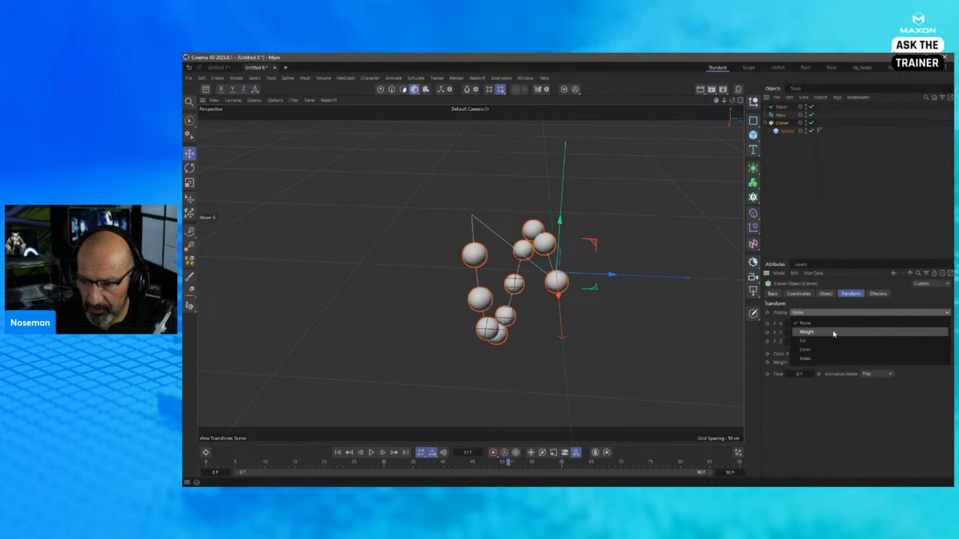
pyautogui.click(820, 360)
pyautogui.click(338, 453)
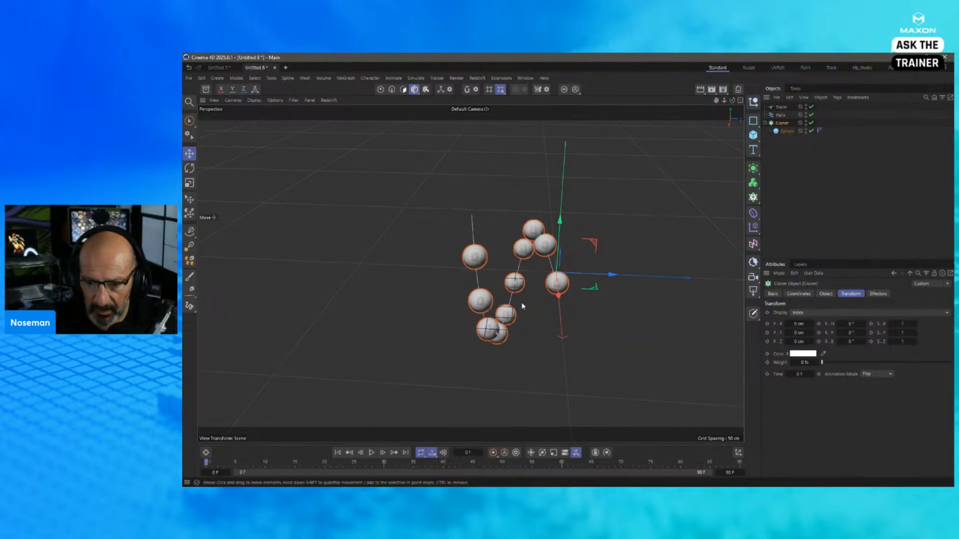
pyautogui.scroll(3, 519, 300)
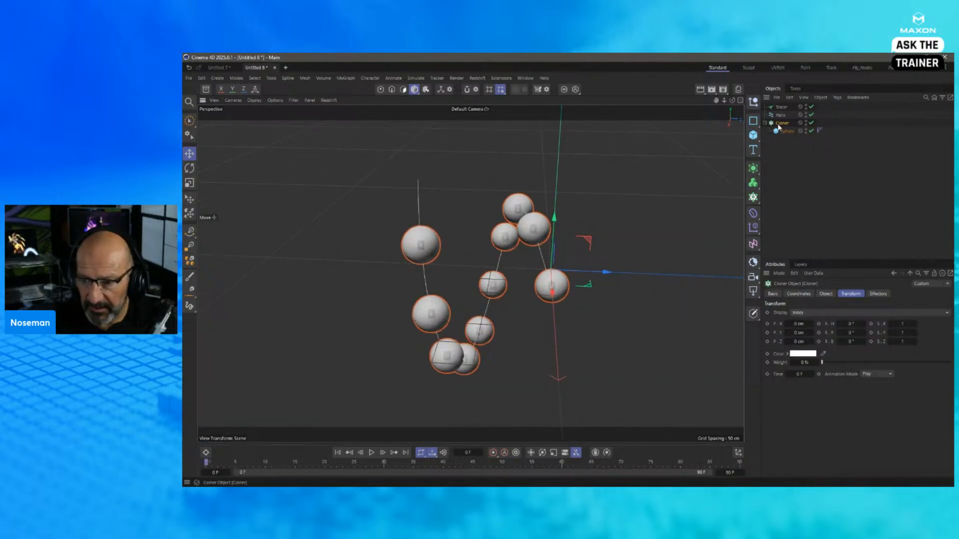
pyautogui.click(787, 353)
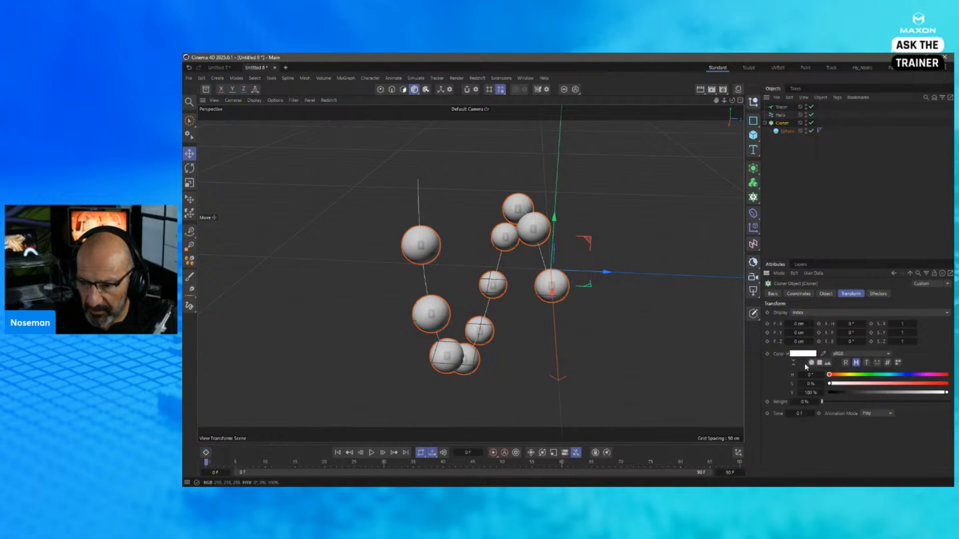
pyautogui.click(879, 392)
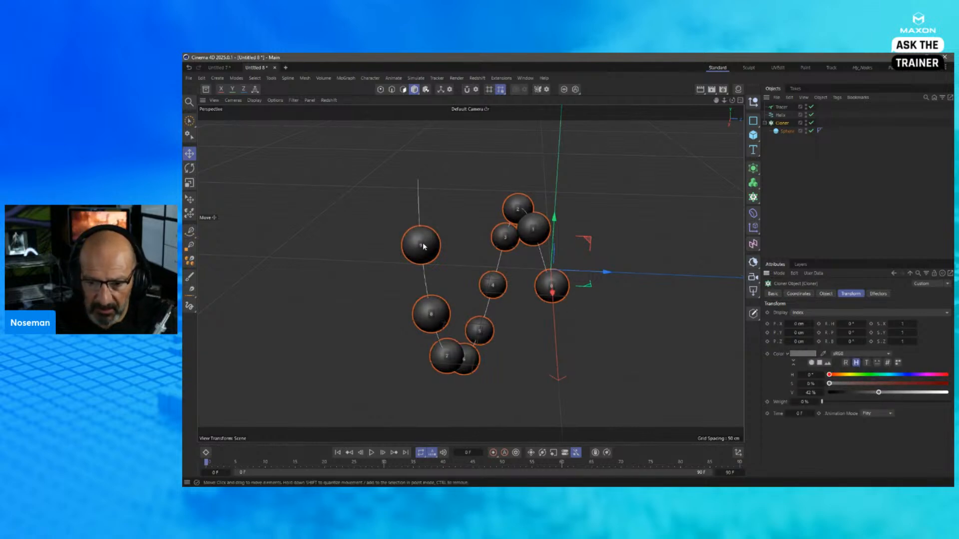
# - Play the animation to frame 26 to examine how the clone indices travel along the helix, and select the Tracer
pyautogui.click(372, 452)
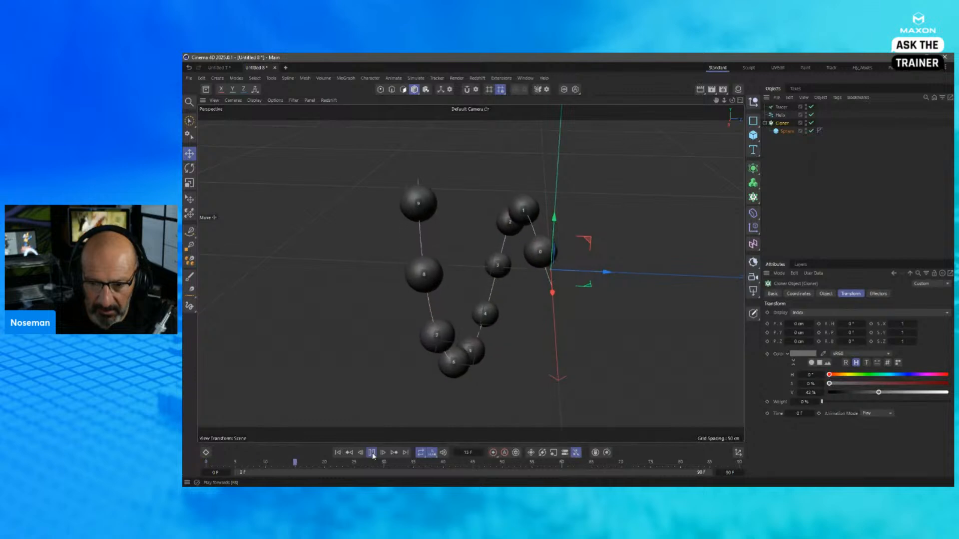
pyautogui.click(371, 452)
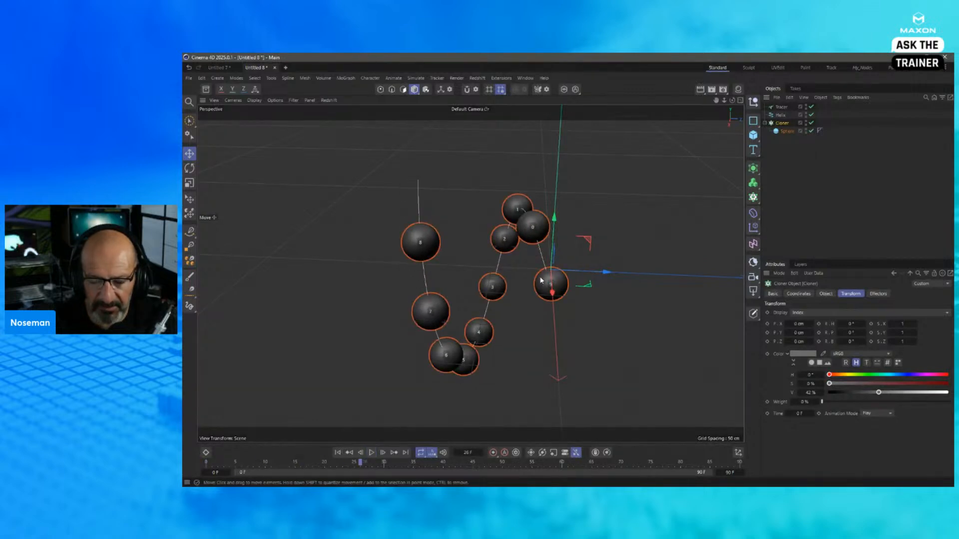
pyautogui.click(778, 108)
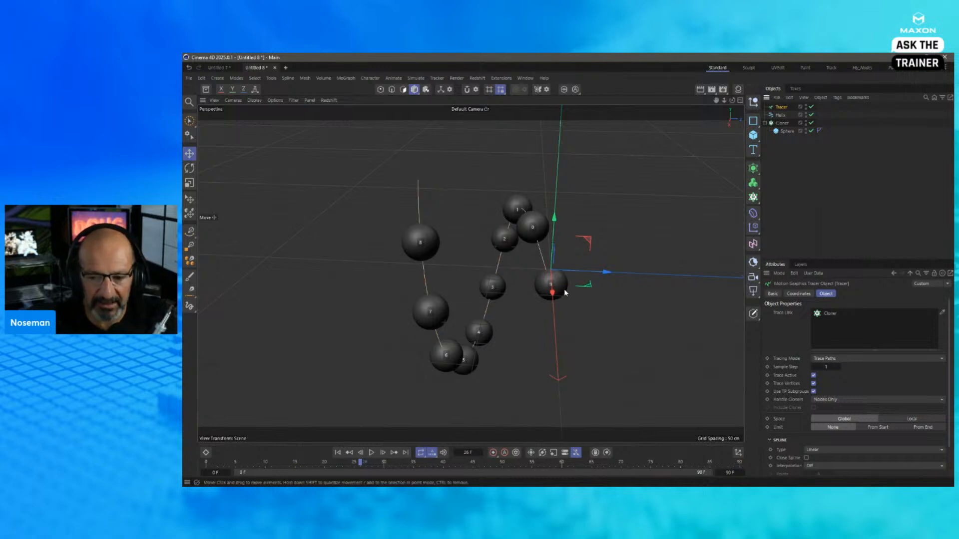
pyautogui.keyDown('alt'); pyautogui.moveTo(565, 289); pyautogui.dragTo(587, 284); pyautogui.keyUp('alt')
pyautogui.keyDown('alt'); pyautogui.moveTo(554, 289); pyautogui.dragTo(546, 286); pyautogui.keyUp('alt')
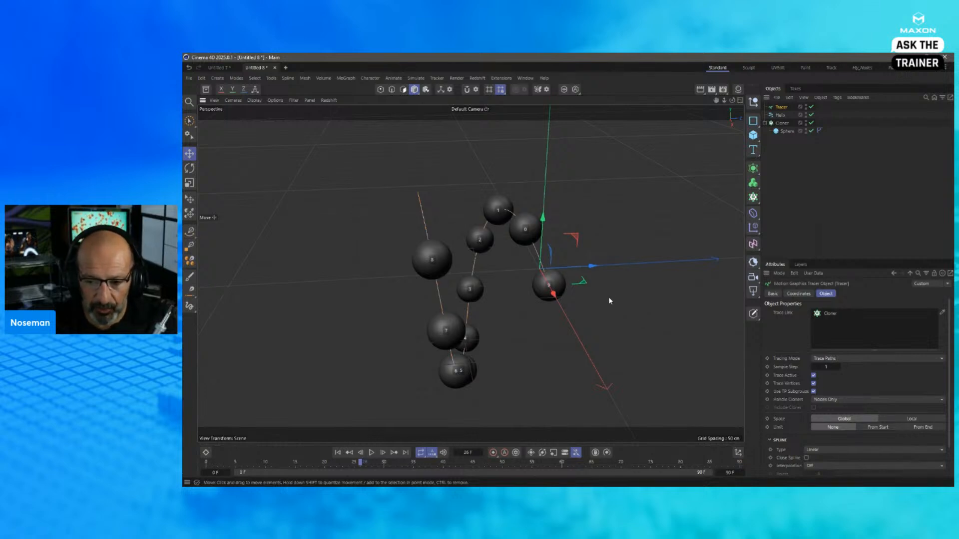
pyautogui.keyDown('alt'); pyautogui.moveTo(563, 287); pyautogui.dragTo(578, 282); pyautogui.keyUp('alt')
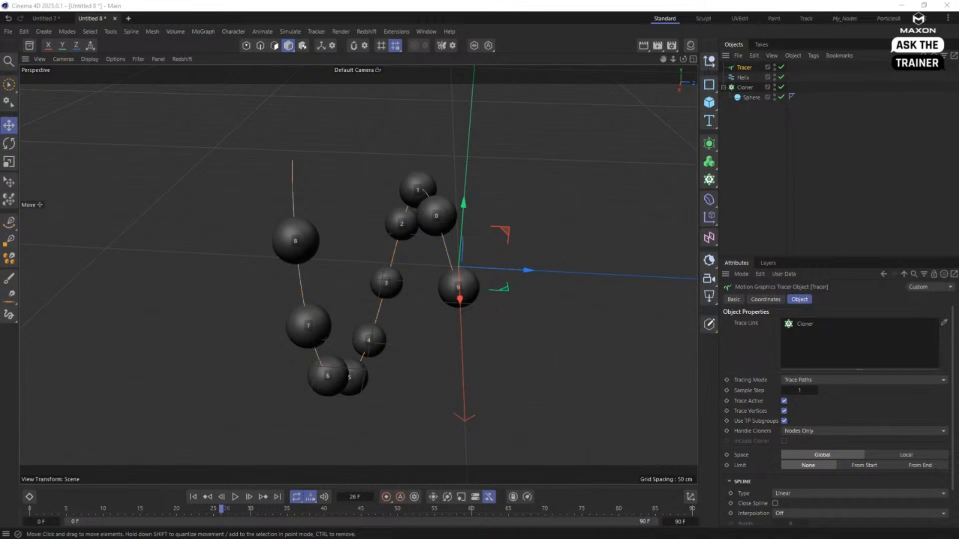
# - Add a Redshift camera from the current view and look through it
pyautogui.click(766, 170)
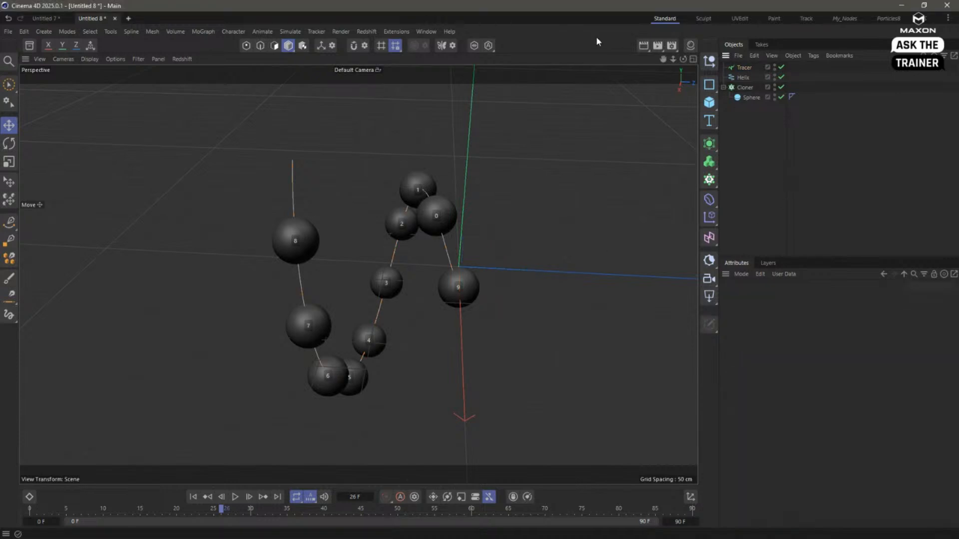
pyautogui.click(709, 278)
pyautogui.click(784, 68)
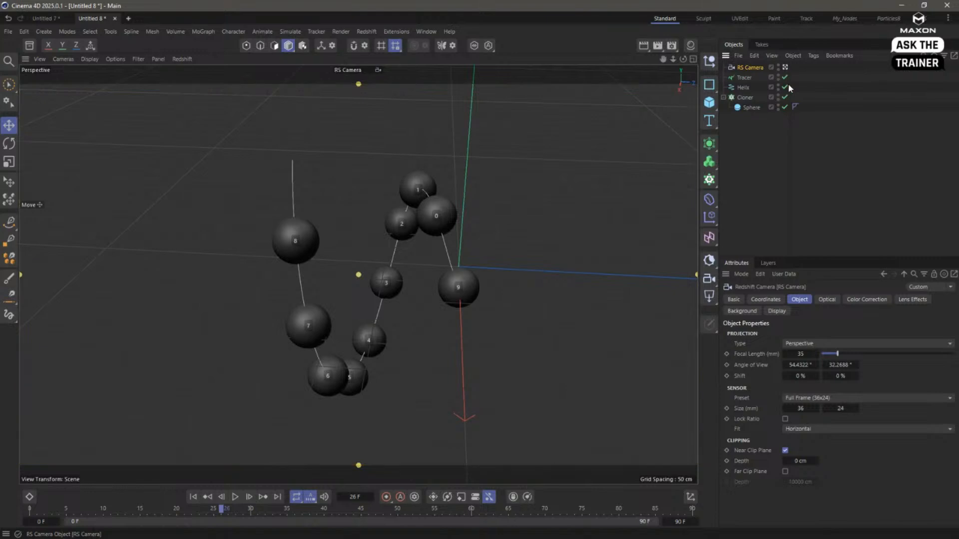
# - Set the Redshift camera's Bloom lens effect to Override
pyautogui.click(830, 301)
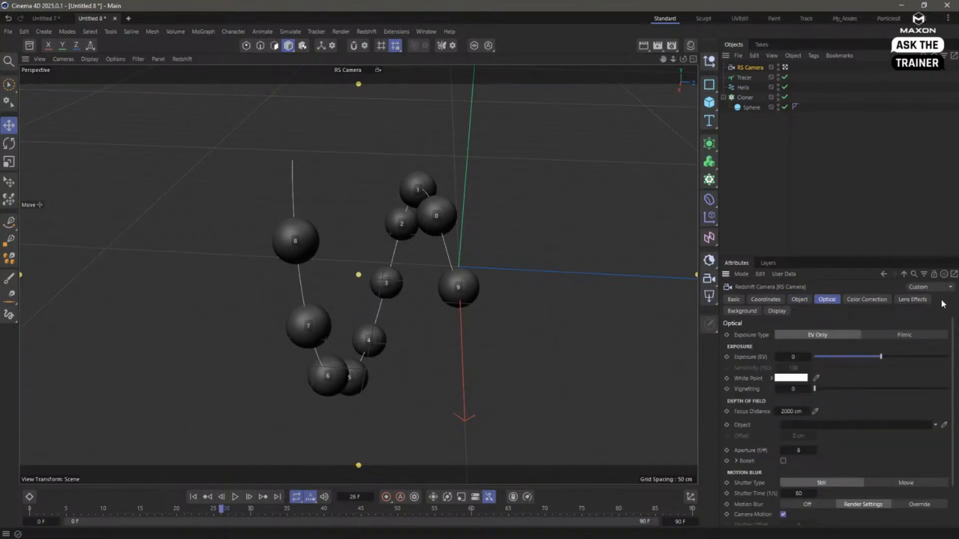
pyautogui.click(912, 299)
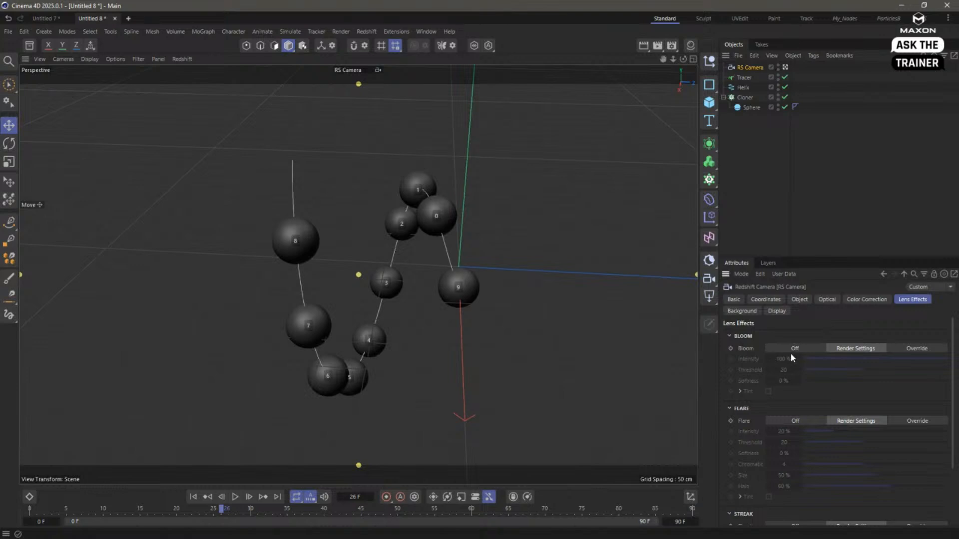
pyautogui.click(899, 349)
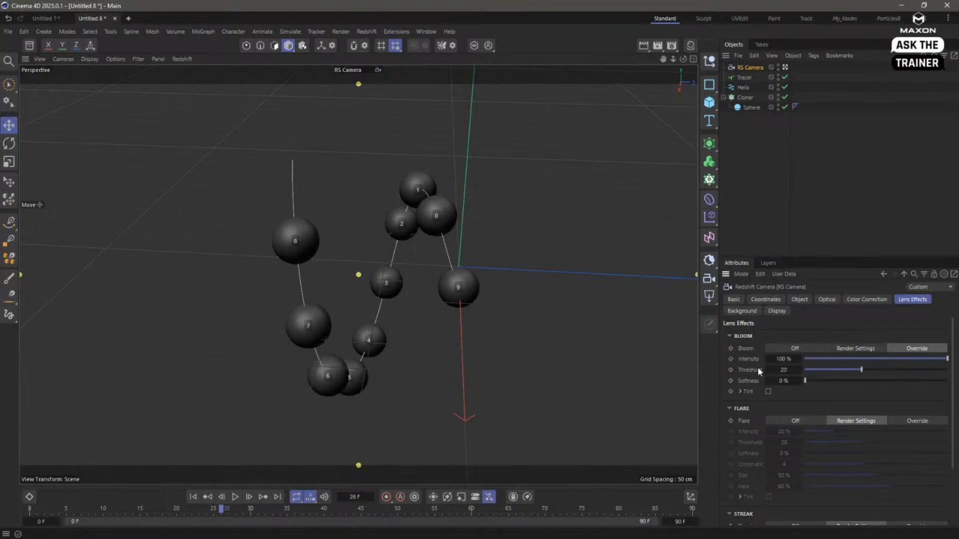
# - Start a live render in the Redshift RenderView and add an area light moved along its Z axis beyond the sphere clones
pyautogui.click(690, 46)
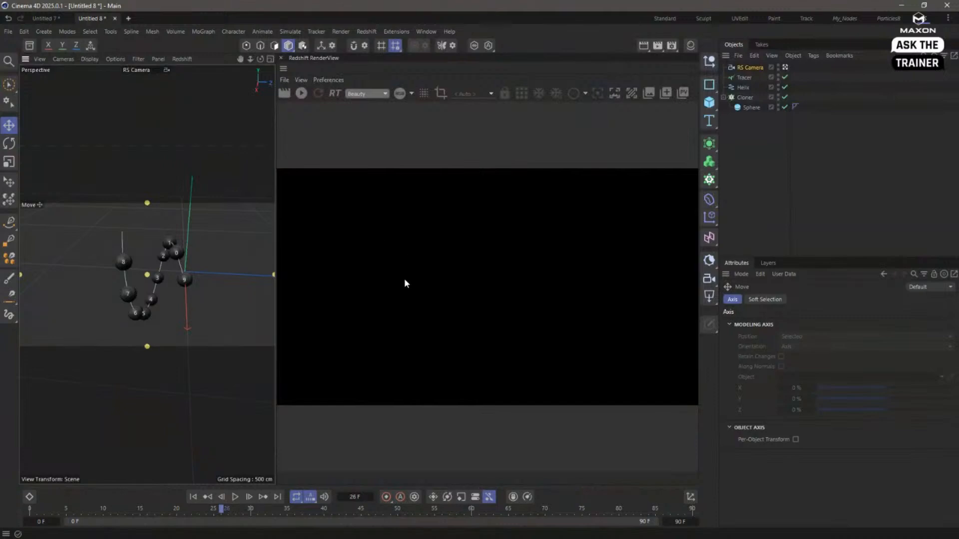
pyautogui.click(301, 94)
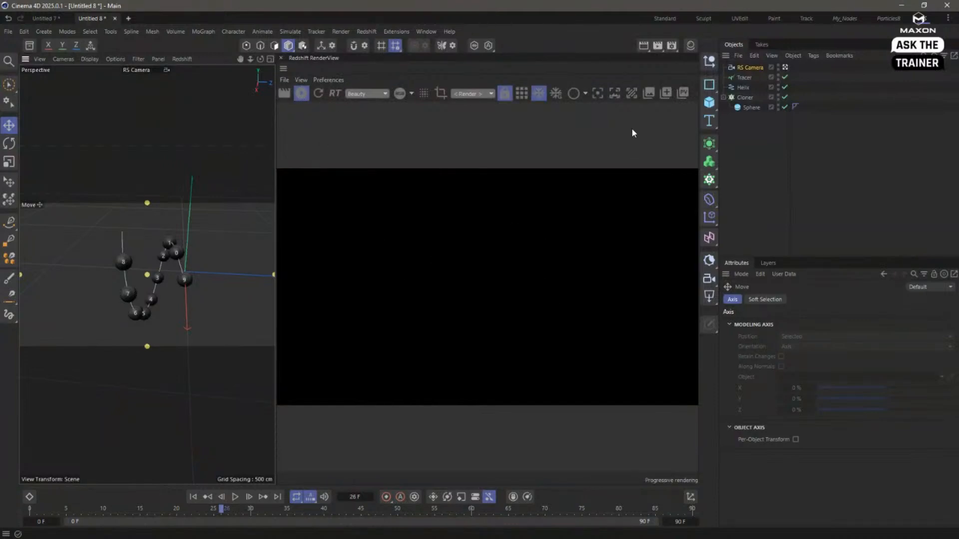
pyautogui.click(709, 294)
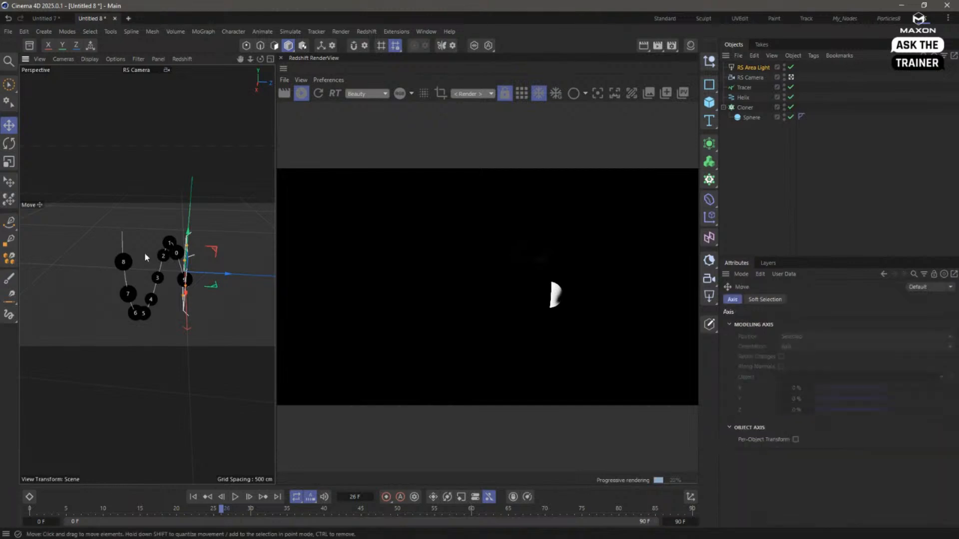
pyautogui.moveTo(229, 278); pyautogui.dragTo(117, 263)
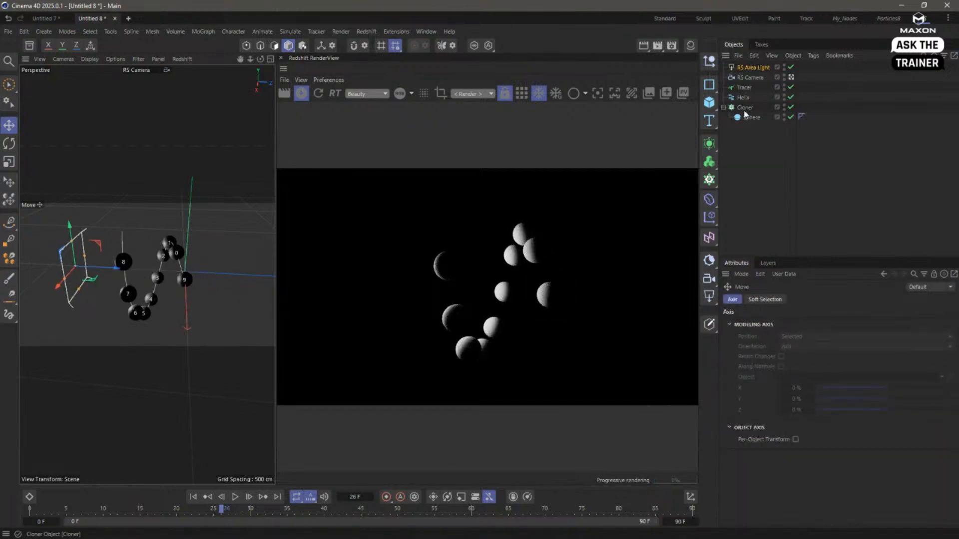
# - Set the Redshift camera's Bloom threshold to 0.2 and its intensity to 400 %
pyautogui.click(750, 77)
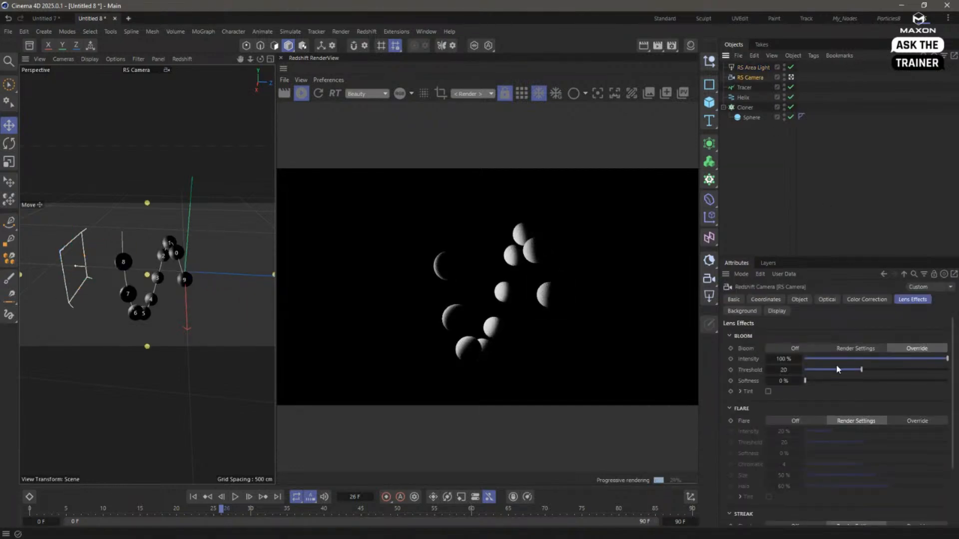
pyautogui.moveTo(861, 369); pyautogui.dragTo(806, 371)
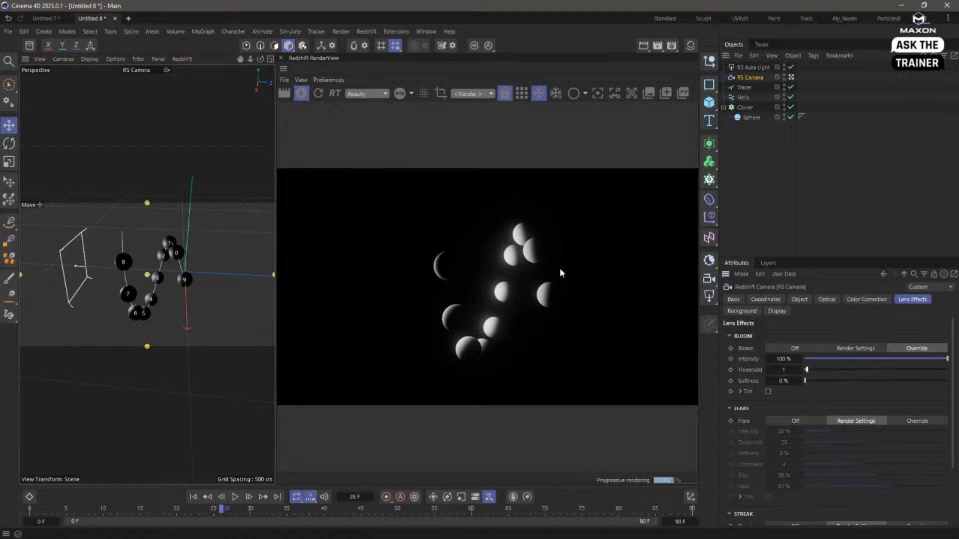
pyautogui.moveTo(782, 370); pyautogui.dragTo(890, 360)
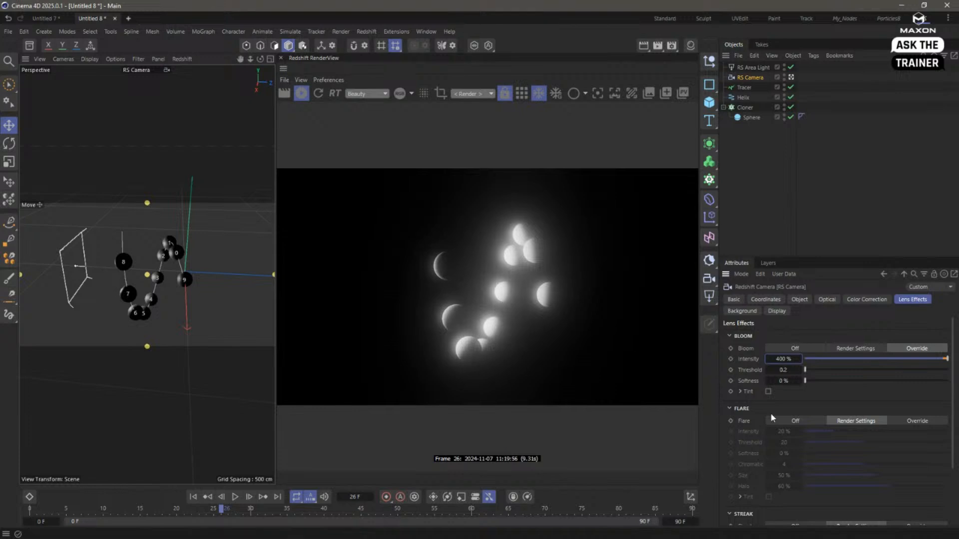
# - Override the camera's Flare effect with a threshold of 0.2 and an intensity of 100 %
pyautogui.click(915, 420)
pyautogui.moveTo(810, 442); pyautogui.dragTo(808, 442)
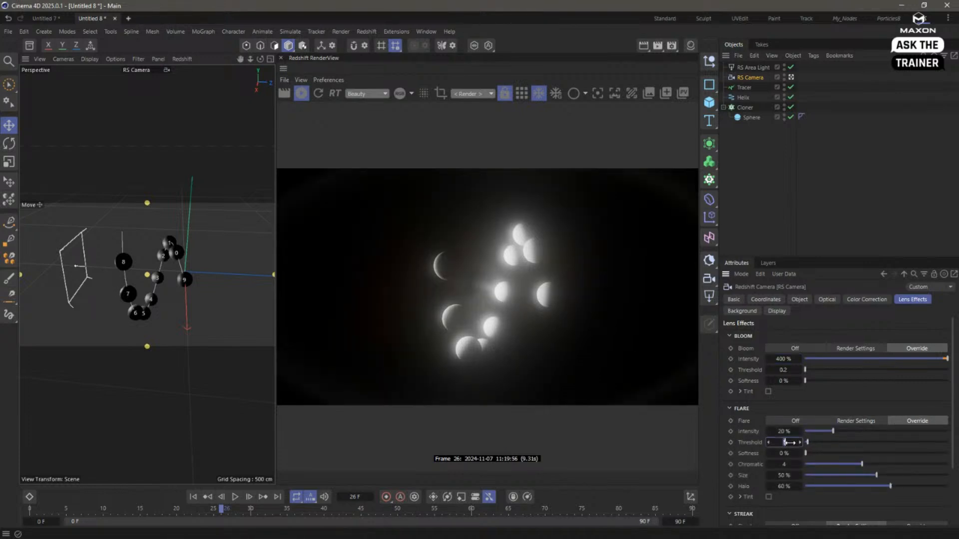
pyautogui.write('0.2')
pyautogui.press('Return')
pyautogui.doubleClick(784, 432)
pyautogui.write('100')
pyautogui.press('Return')
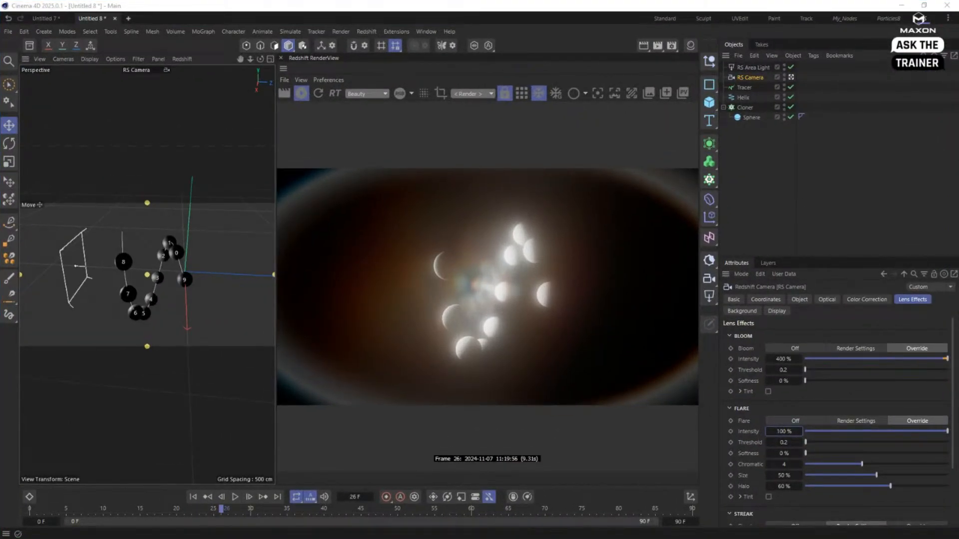
# - Restore the Standard layout, then close the sphere clone scene and start a new empty project
pyautogui.click(664, 19)
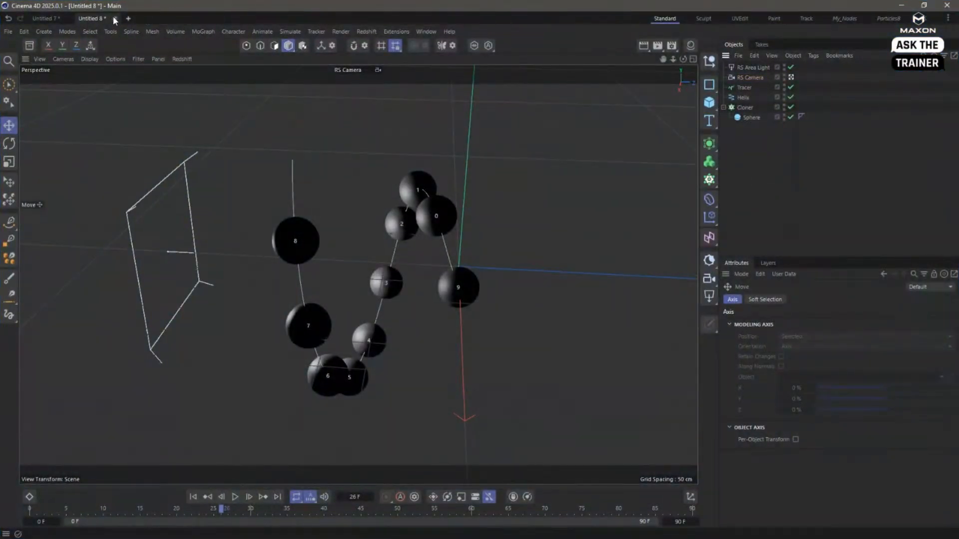
pyautogui.click(115, 18)
pyautogui.click(492, 313)
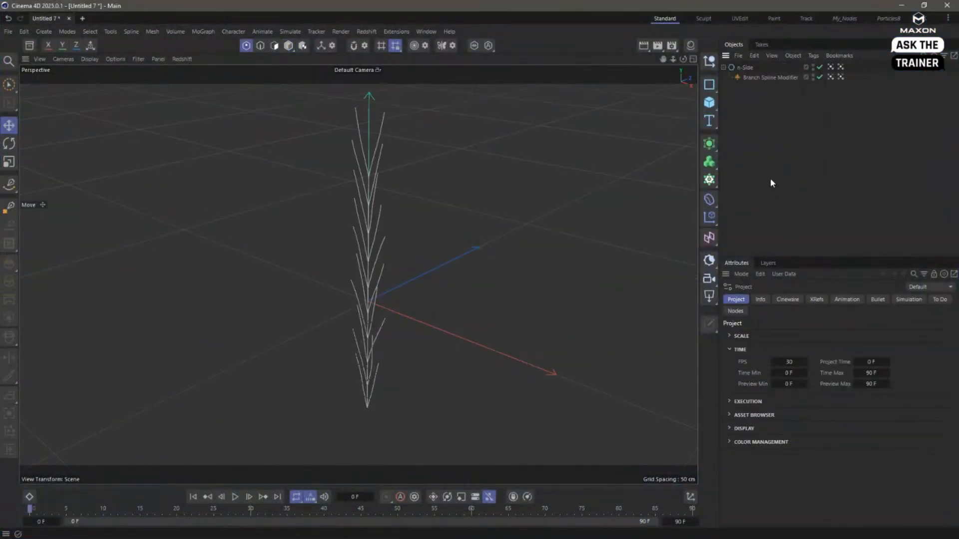
pyautogui.hotkey('ctrl', 'n')
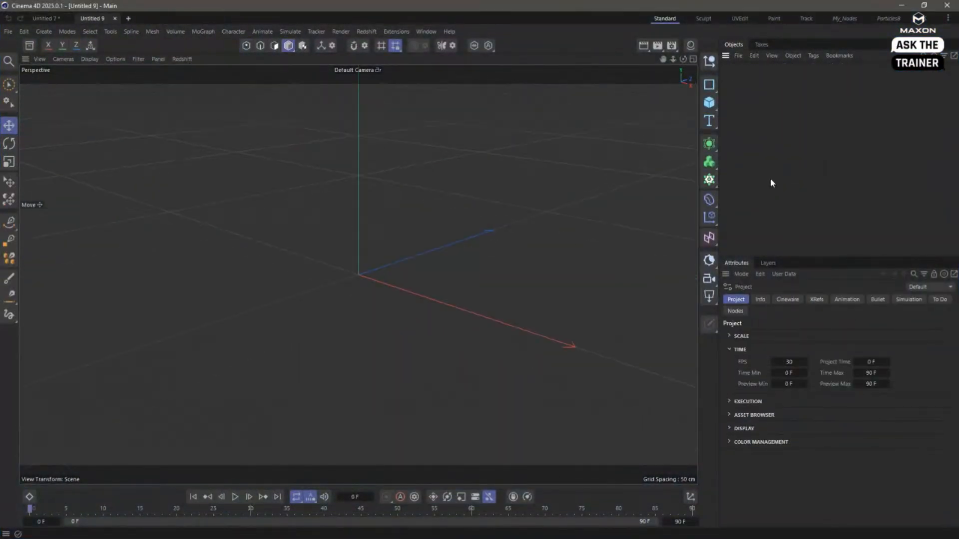
# - Add a text spline reading "My Logo" with Middle alignment
pyautogui.click(716, 130)
pyautogui.click(747, 151)
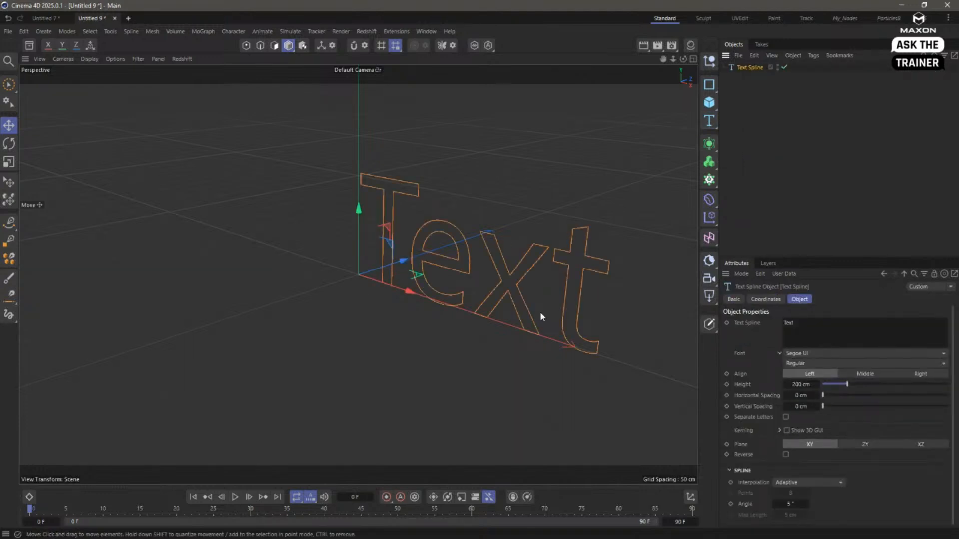
pyautogui.doubleClick(828, 328)
pyautogui.write('My Logo')
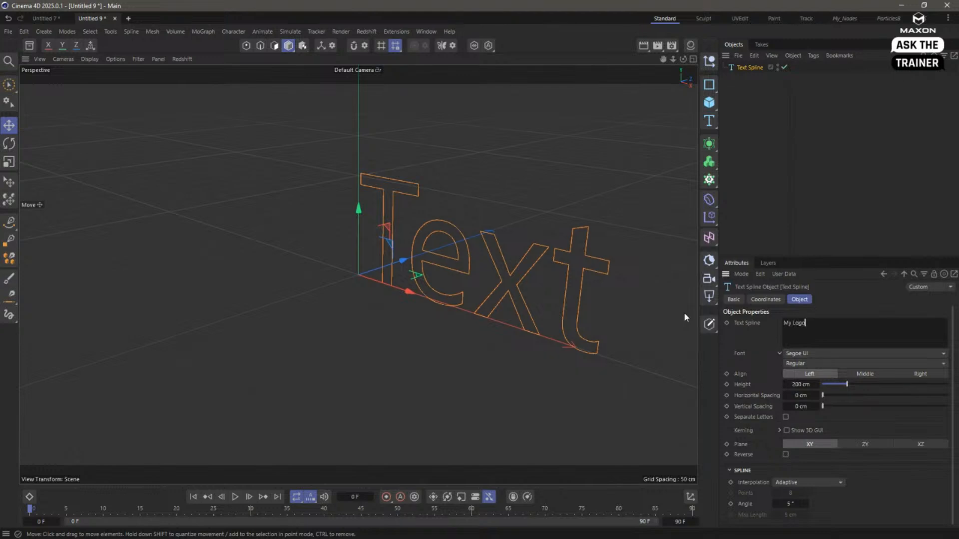
pyautogui.click(754, 330)
pyautogui.click(862, 373)
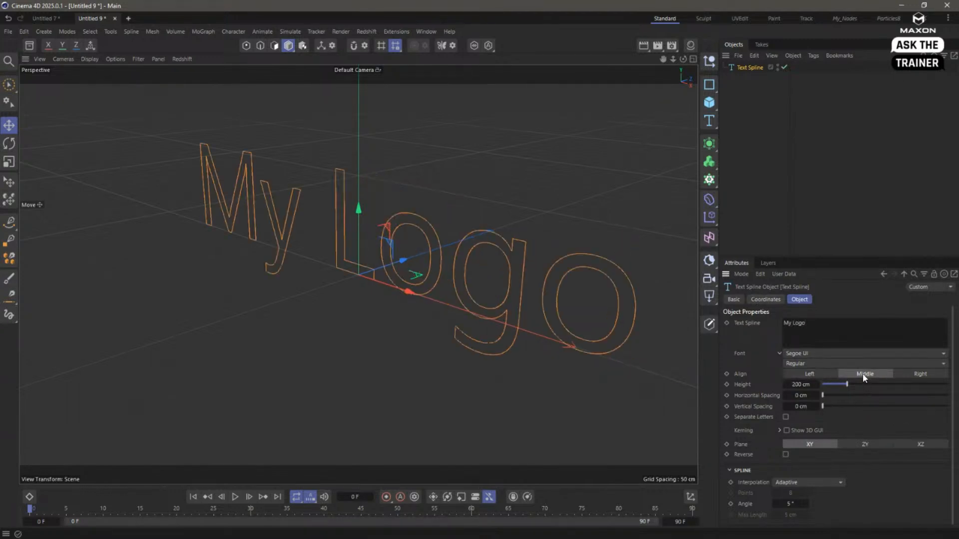
# - Draw a wavy five-point Bezier spline in the Top view, weaving across the text's full width and past its end
pyautogui.moveTo(501, 289)
pyautogui.keyDown('alt'); pyautogui.mouseDown()
pyautogui.moveTo(441, 294)
pyautogui.moveTo(513, 295)
pyautogui.moveTo(529, 273)
pyautogui.moveTo(455, 289)
pyautogui.moveTo(508, 298)
pyautogui.mouseUp(); pyautogui.keyUp('alt')
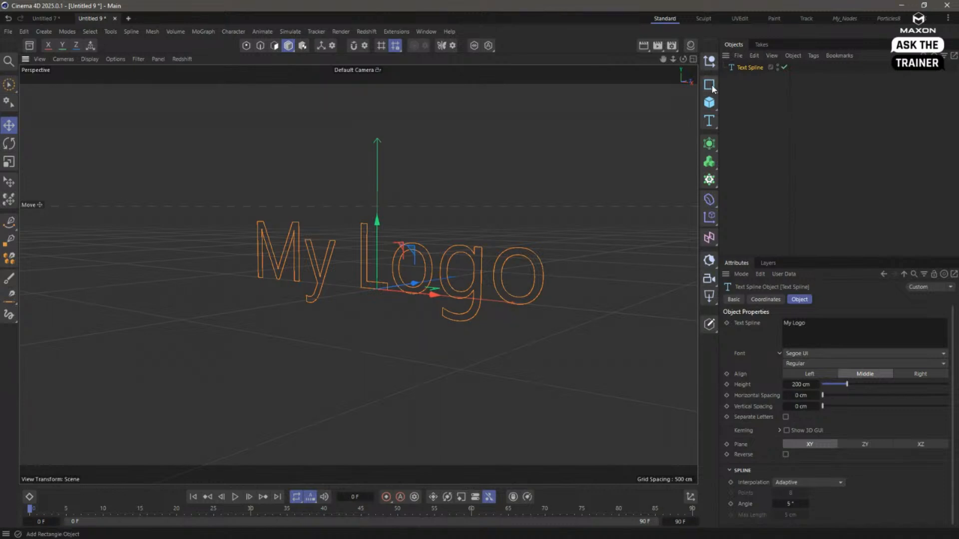
pyautogui.click(694, 60)
pyautogui.click(693, 60)
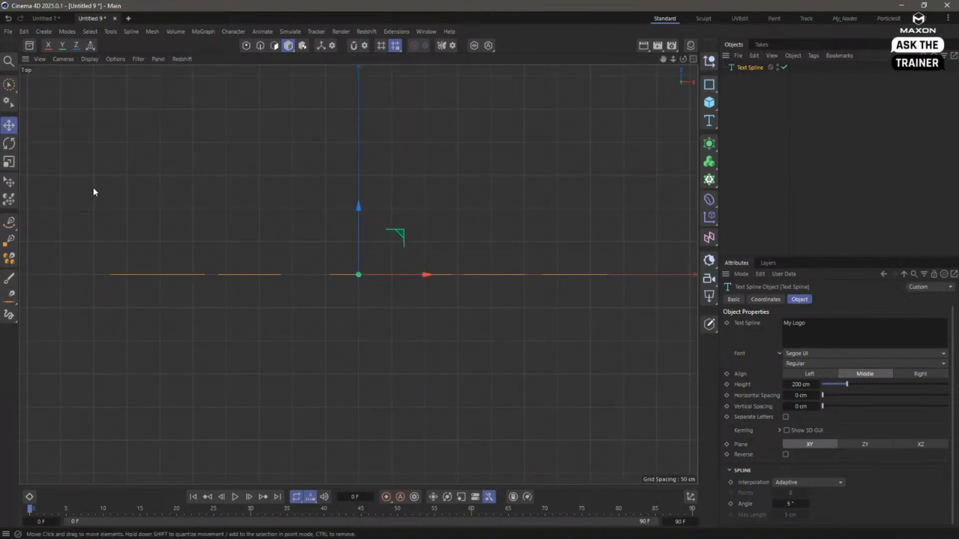
pyautogui.click(9, 222)
pyautogui.moveTo(81, 314); pyautogui.dragTo(145, 229)
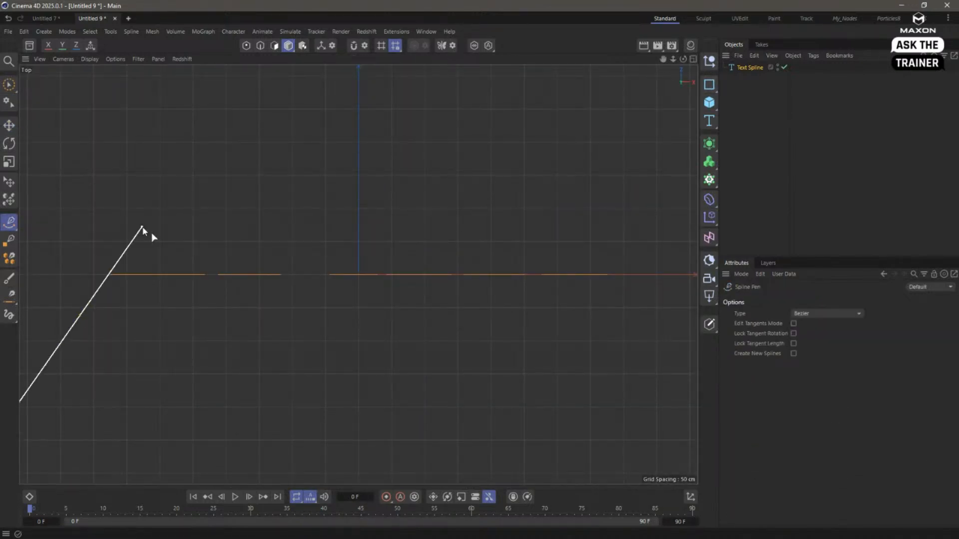
pyautogui.moveTo(290, 321); pyautogui.dragTo(339, 379)
pyautogui.moveTo(475, 315); pyautogui.dragTo(493, 257)
pyautogui.moveTo(573, 173); pyautogui.dragTo(654, 197)
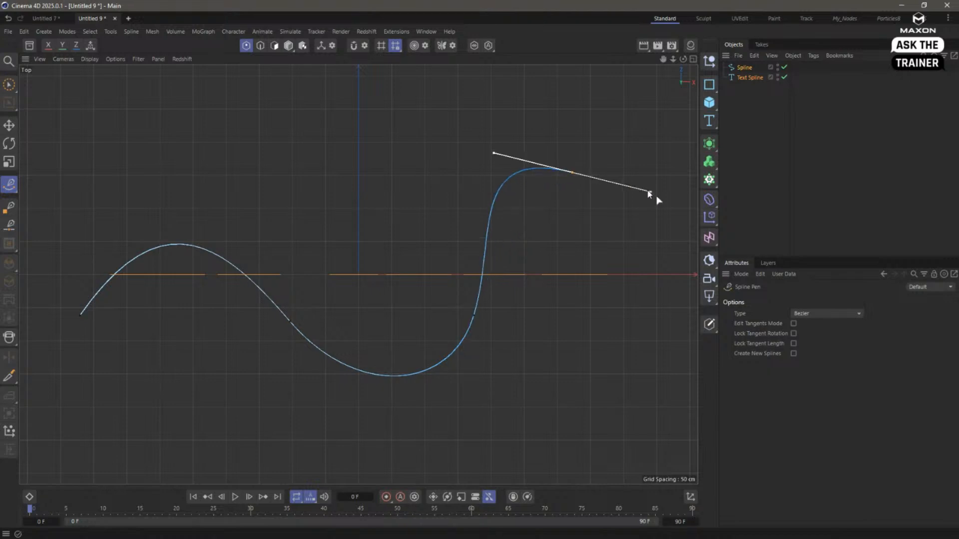
pyautogui.moveTo(656, 369); pyautogui.dragTo(683, 405)
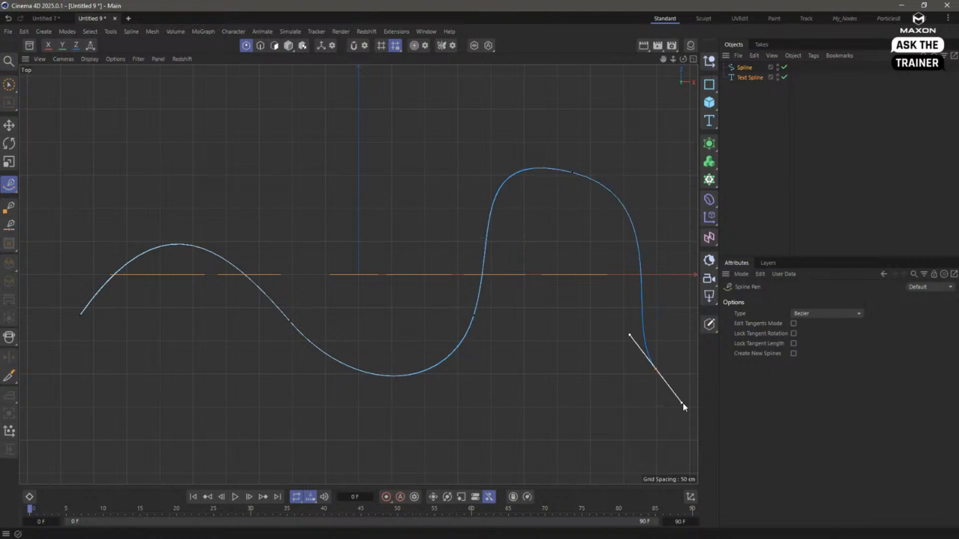
pyautogui.click(693, 59)
pyautogui.click(354, 59)
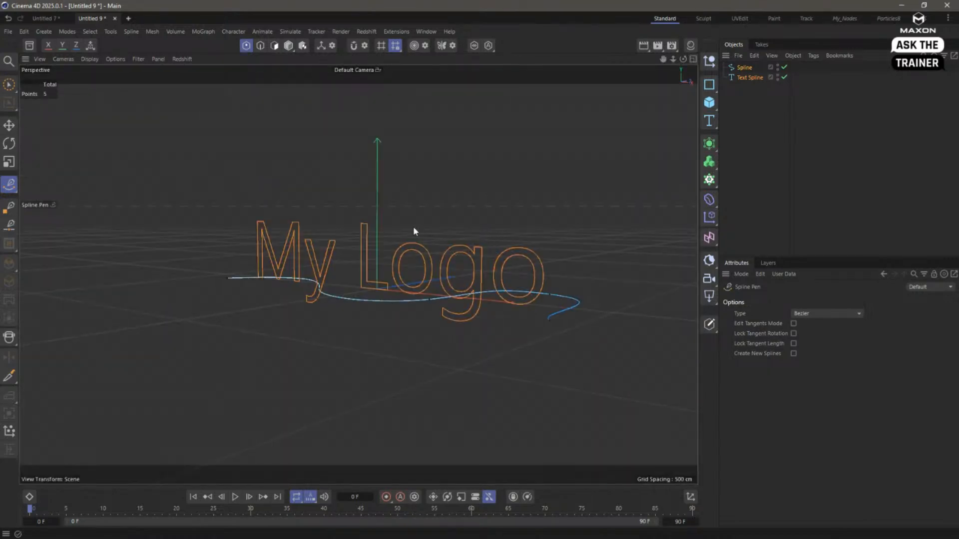
# - Put the text spline in an Extrude generator with an offset of 0 cm
pyautogui.click(741, 79)
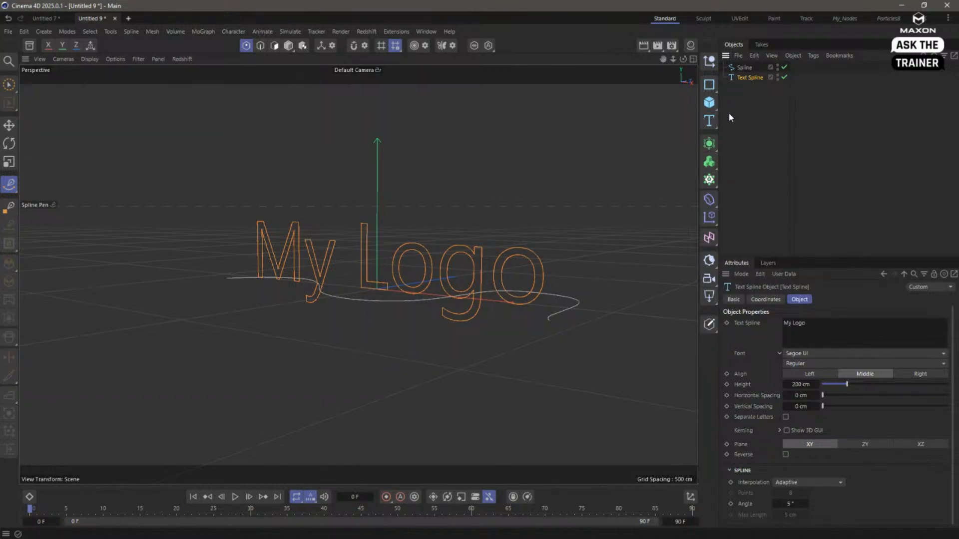
pyautogui.click(711, 149)
pyautogui.keyDown('alt'); pyautogui.click(755, 181); pyautogui.keyUp('alt')
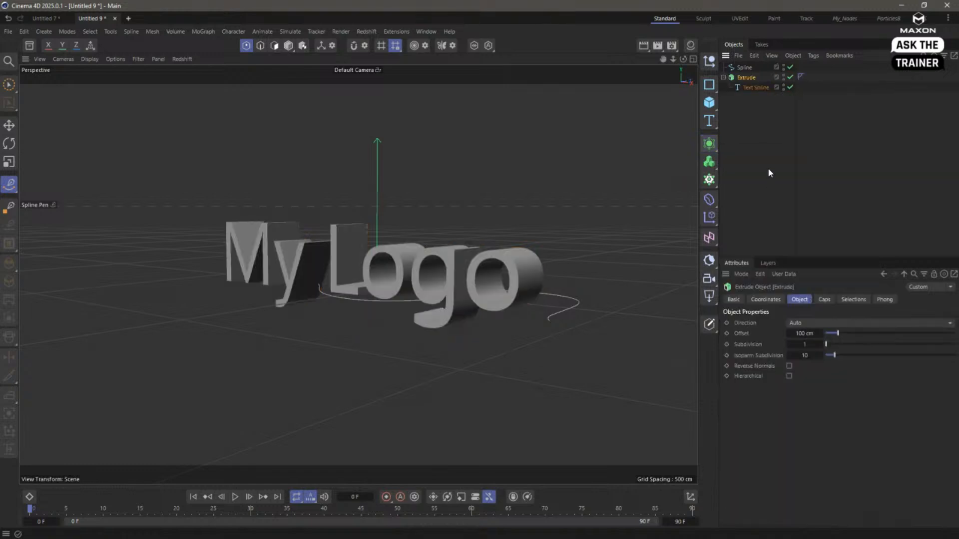
pyautogui.doubleClick(804, 333)
pyautogui.write('0')
pyautogui.press('Return')
# - Change the viewport's display shading mode to inspect the flat extruded text beside the wavy spline
pyautogui.keyDown('alt'); pyautogui.moveTo(486, 257); pyautogui.dragTo(472, 223); pyautogui.keyUp('alt')
pyautogui.click(94, 60)
pyautogui.click(106, 100)
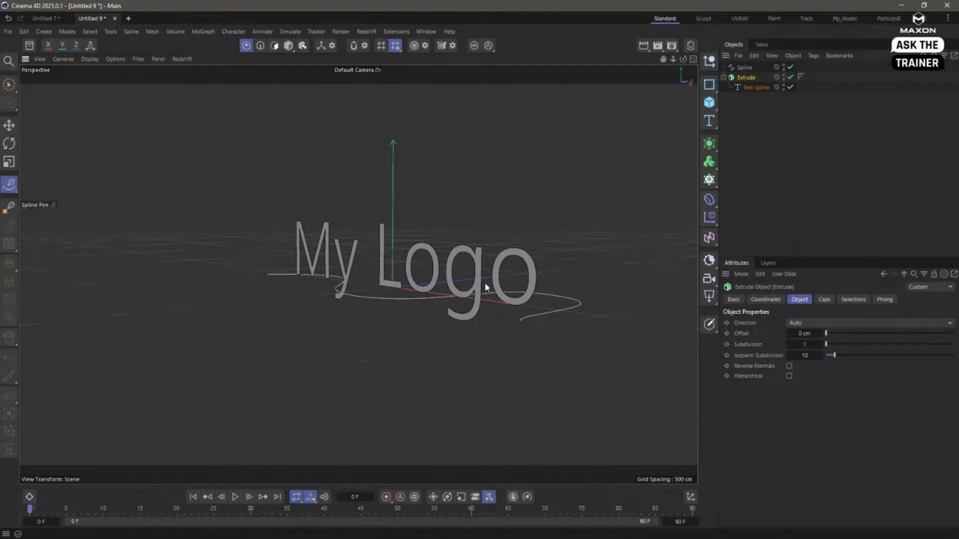
pyautogui.keyDown('alt'); pyautogui.moveTo(485, 285); pyautogui.dragTo(520, 288, button='right'); pyautogui.keyUp('alt')
pyautogui.keyDown('alt'); pyautogui.moveTo(519, 287); pyautogui.dragTo(470, 240); pyautogui.keyUp('alt')
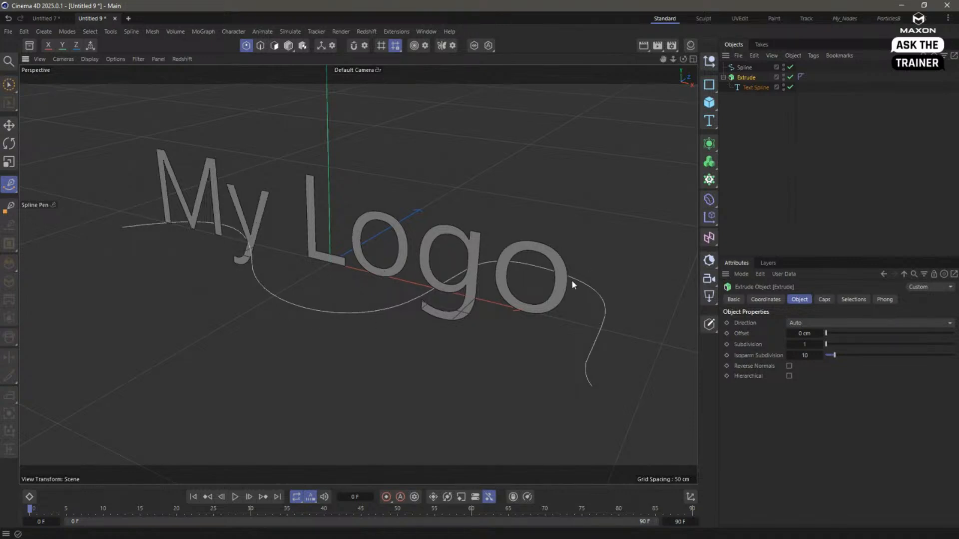
# - Collapse the Extrude hierarchy and add a Spline Wrap deformer to the scene
pyautogui.click(724, 78)
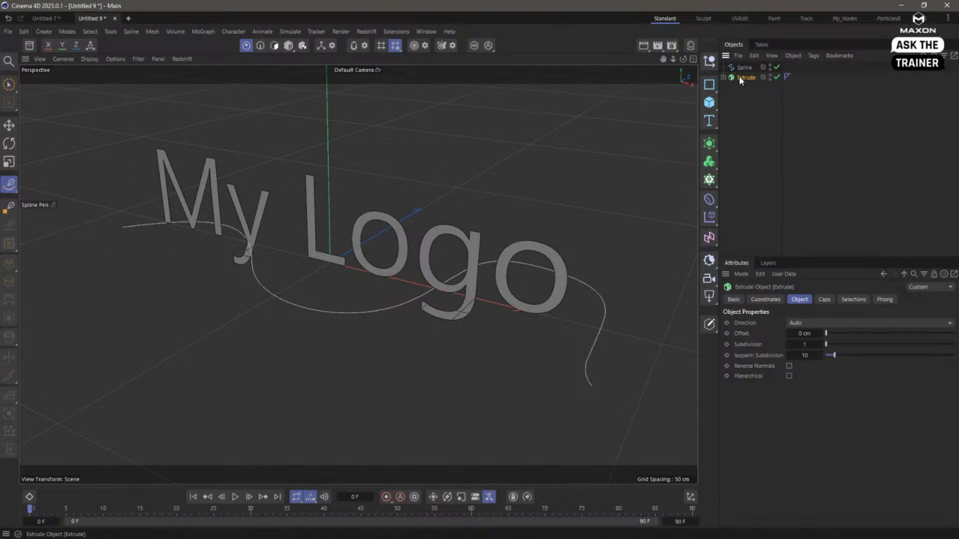
pyautogui.click(709, 200)
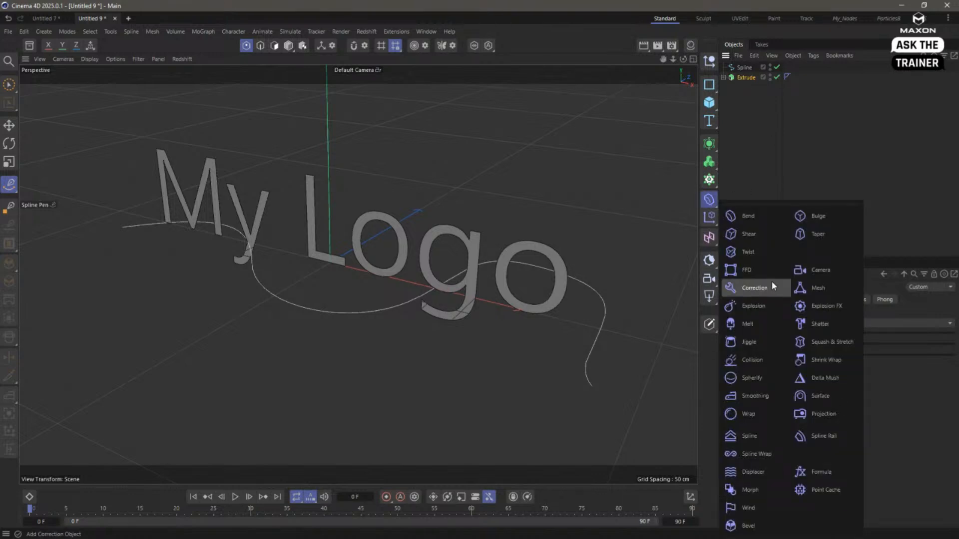
pyautogui.click(766, 455)
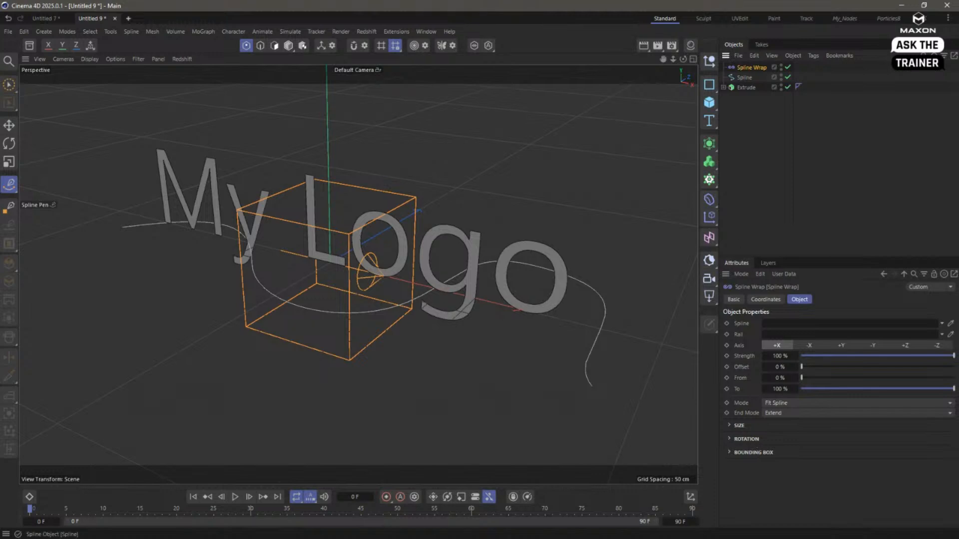
# - Group the Extrude object under a new null and collapse the Extrude hierarchy
pyautogui.click(746, 88)
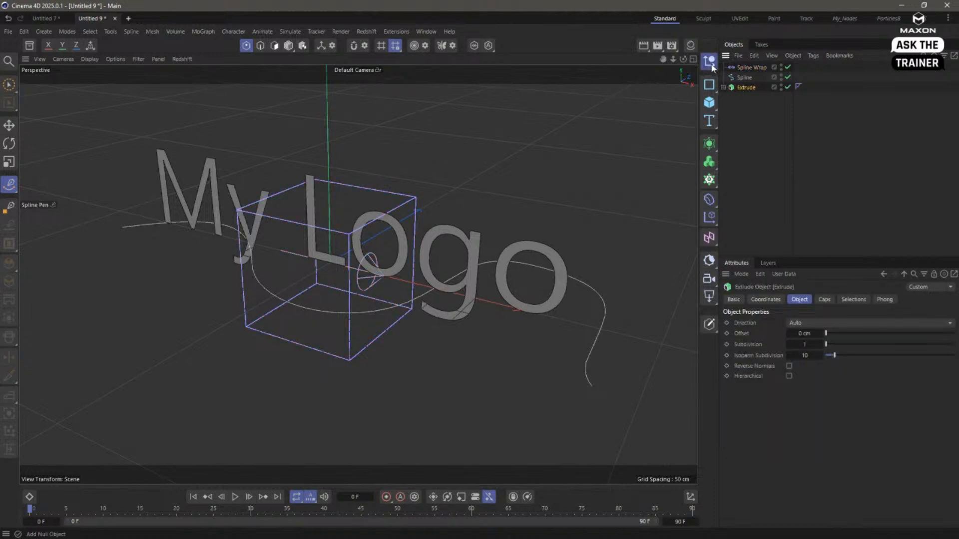
pyautogui.hotkey('alt', 'g')
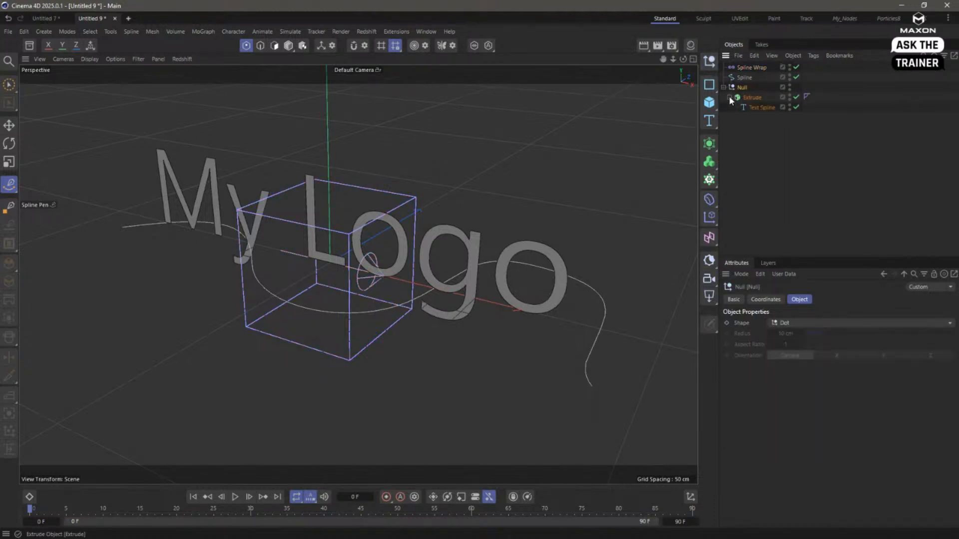
pyautogui.click(738, 99)
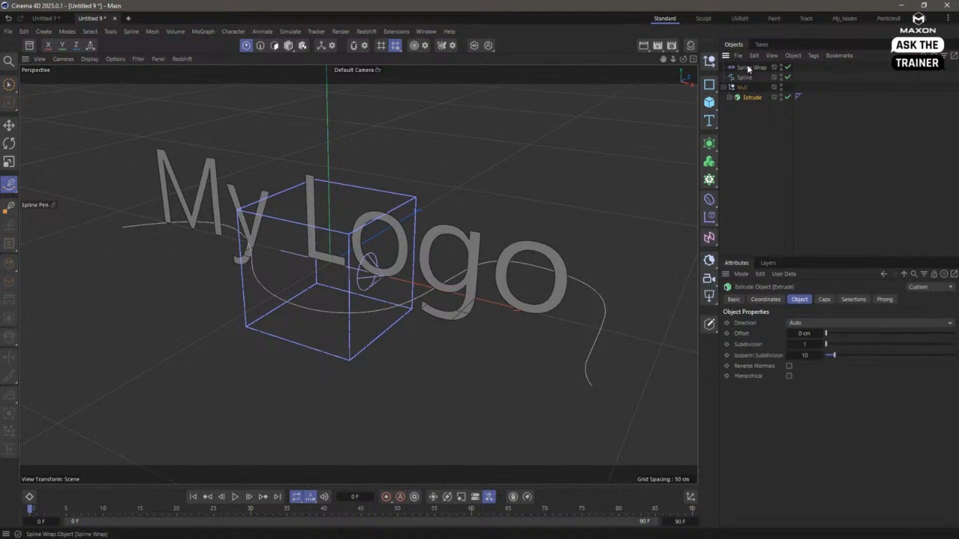
# - Place the Spline Wrap deformer inside the null above the Extrude and assign the wavy spline as its path
pyautogui.moveTo(750, 96); pyautogui.dragTo(741, 91)
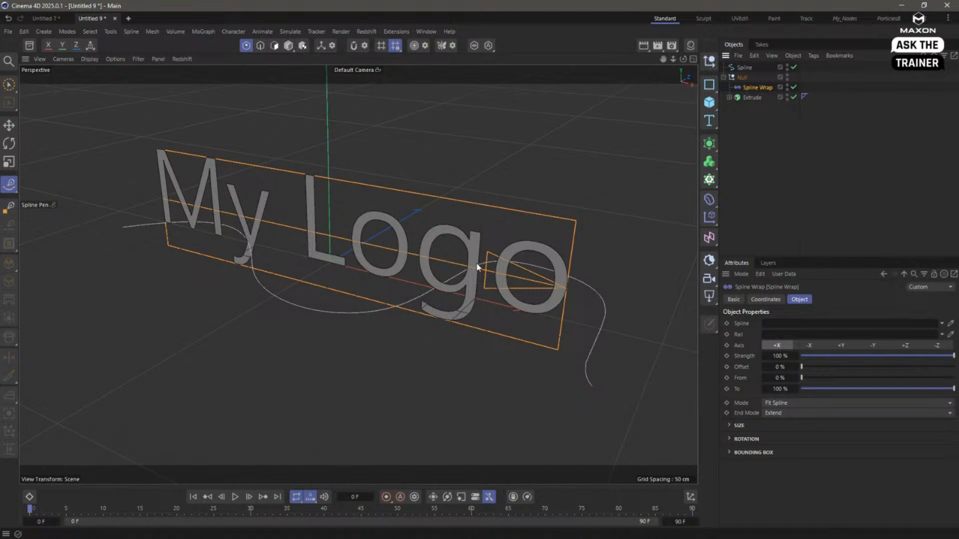
pyautogui.moveTo(748, 70); pyautogui.dragTo(773, 324)
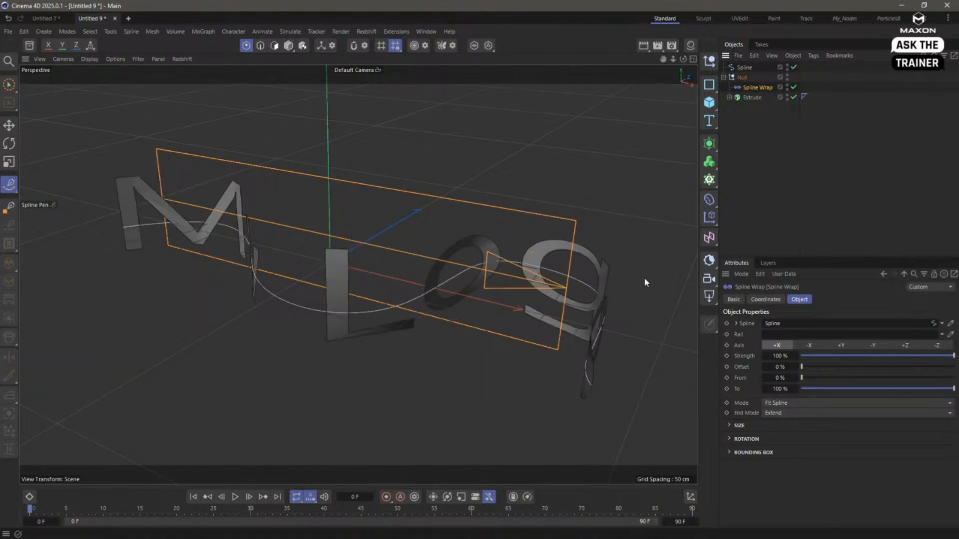
pyautogui.keyDown('alt'); pyautogui.moveTo(645, 282); pyautogui.dragTo(474, 307); pyautogui.keyUp('alt')
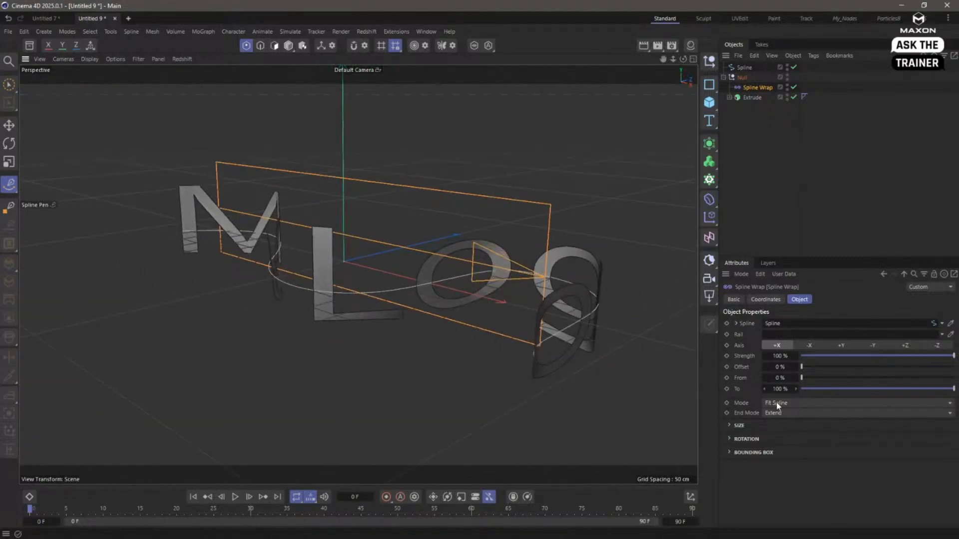
# - Try a banking of -90° in the Spline Wrap's rotation settings and reset it to 0°
pyautogui.click(729, 440)
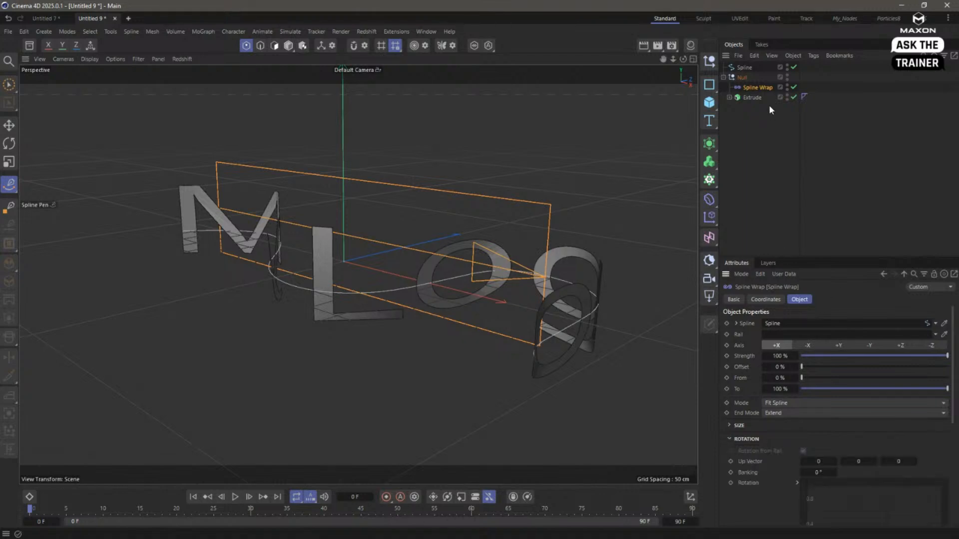
pyautogui.moveTo(822, 473); pyautogui.dragTo(788, 474)
pyautogui.doubleClick(814, 474)
pyautogui.write('-')
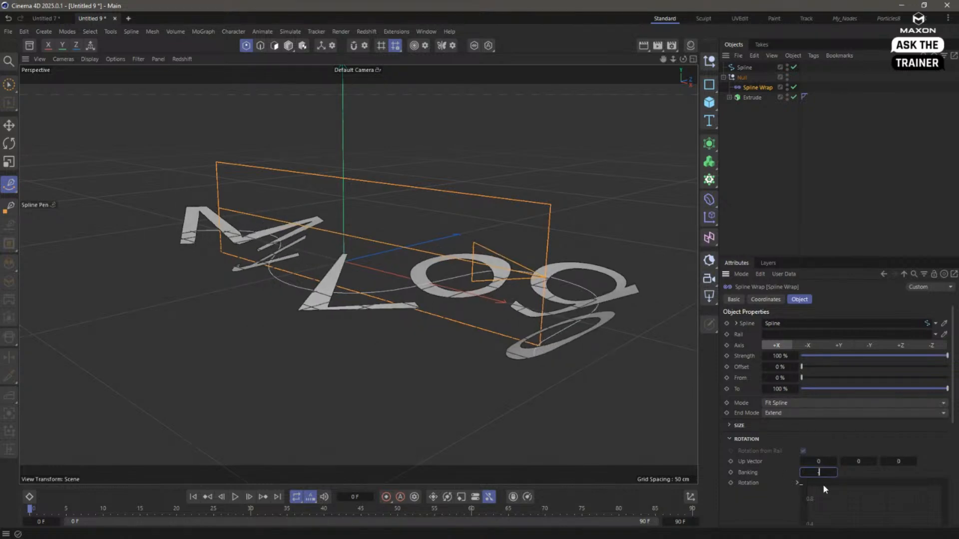
pyautogui.write('90')
pyautogui.press('Return')
pyautogui.doubleClick(815, 472)
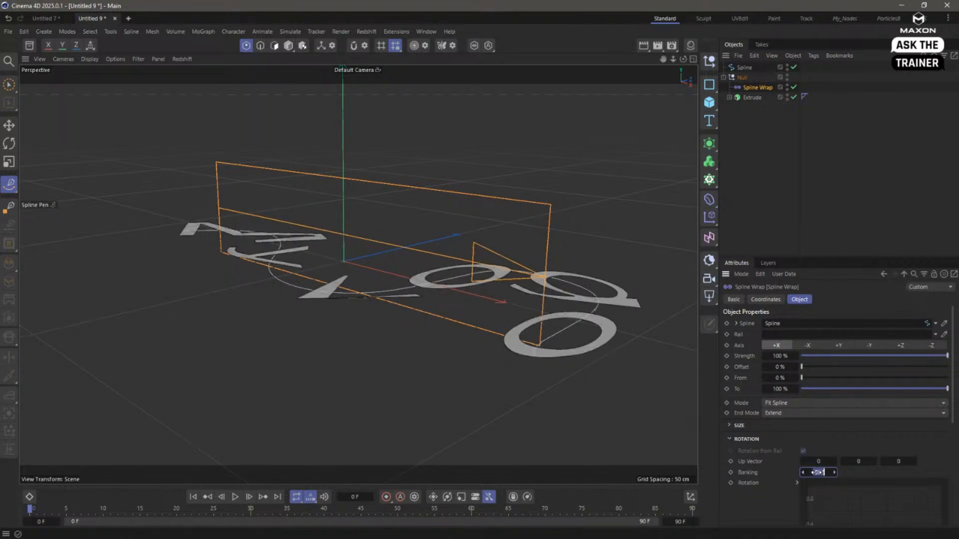
pyautogui.write('0')
pyautogui.press('Return')
# - Set the Spline Wrap's banking to -90° so the text lies flat along the spline
pyautogui.keyDown('alt'); pyautogui.moveTo(477, 289); pyautogui.dragTo(496, 274); pyautogui.keyUp('alt')
pyautogui.keyDown('alt'); pyautogui.moveTo(497, 275); pyautogui.dragTo(469, 285, button='right'); pyautogui.keyUp('alt')
pyautogui.keyDown('alt'); pyautogui.moveTo(469, 285); pyautogui.dragTo(455, 287); pyautogui.keyUp('alt')
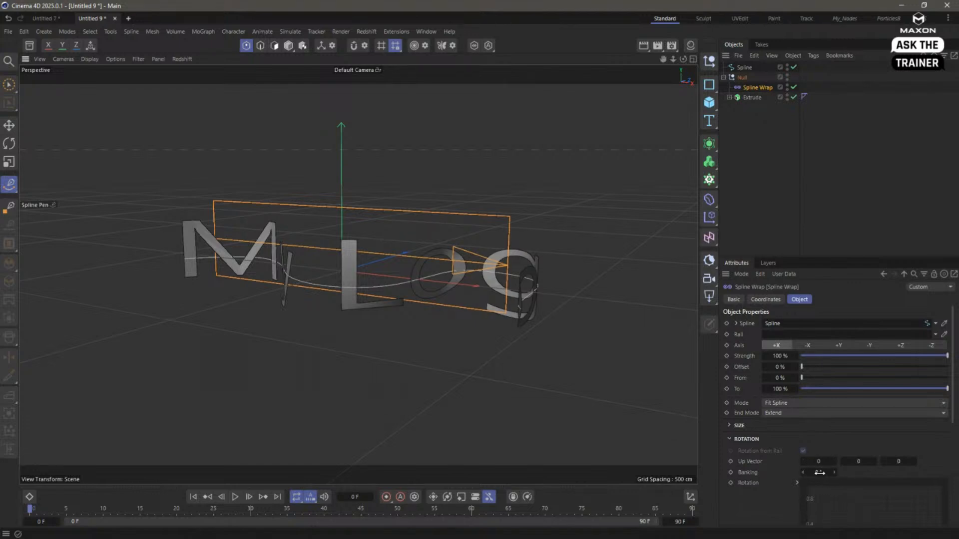
pyautogui.moveTo(817, 472); pyautogui.dragTo(813, 472)
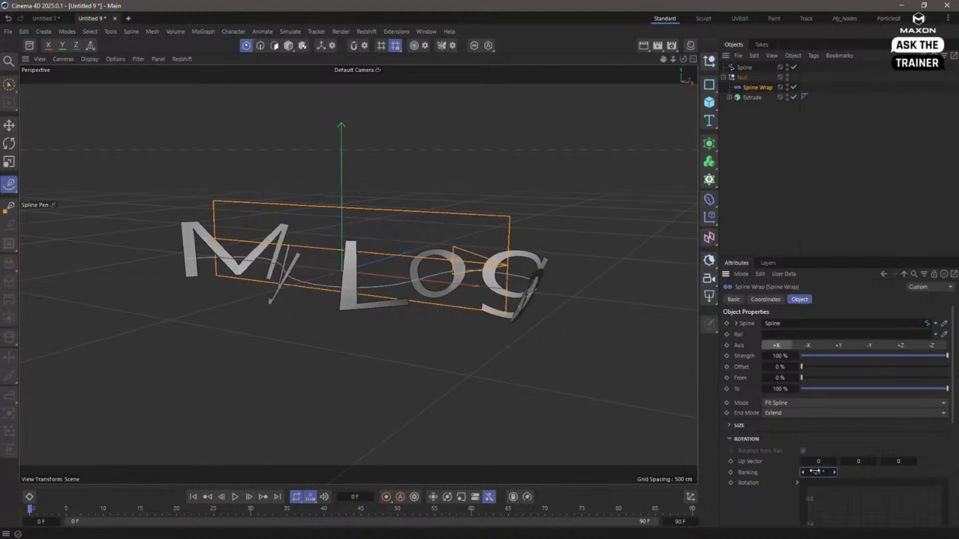
pyautogui.doubleClick(822, 474)
pyautogui.write('-90')
pyautogui.press('Return')
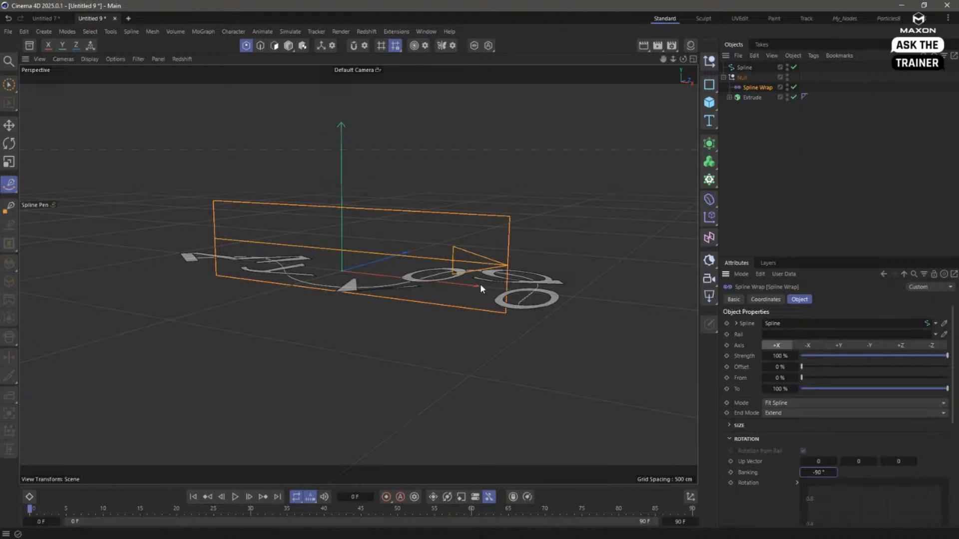
# - Set the Spline Wrap mode to Keep Length and check the letters along the spline
pyautogui.keyDown('alt'); pyautogui.moveTo(480, 284); pyautogui.dragTo(449, 252); pyautogui.keyUp('alt')
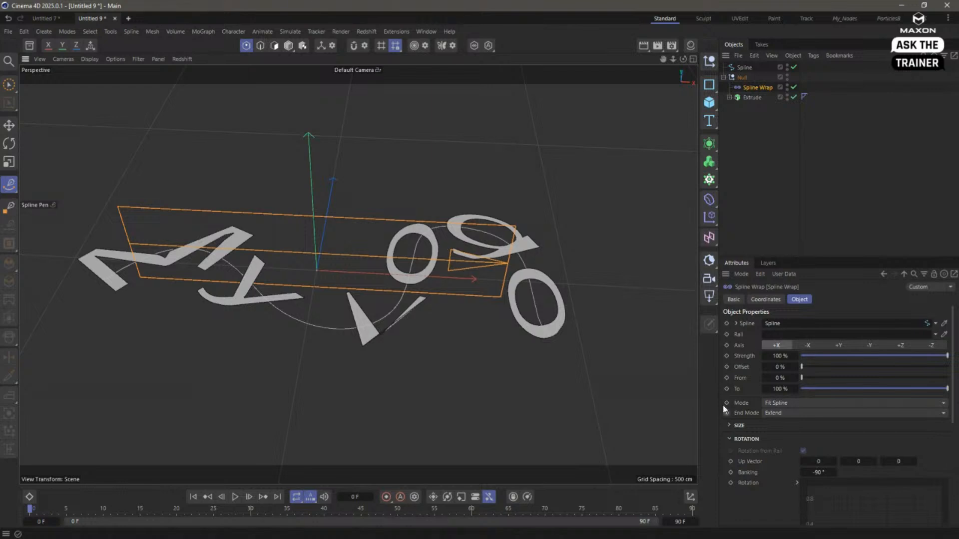
pyautogui.click(771, 405)
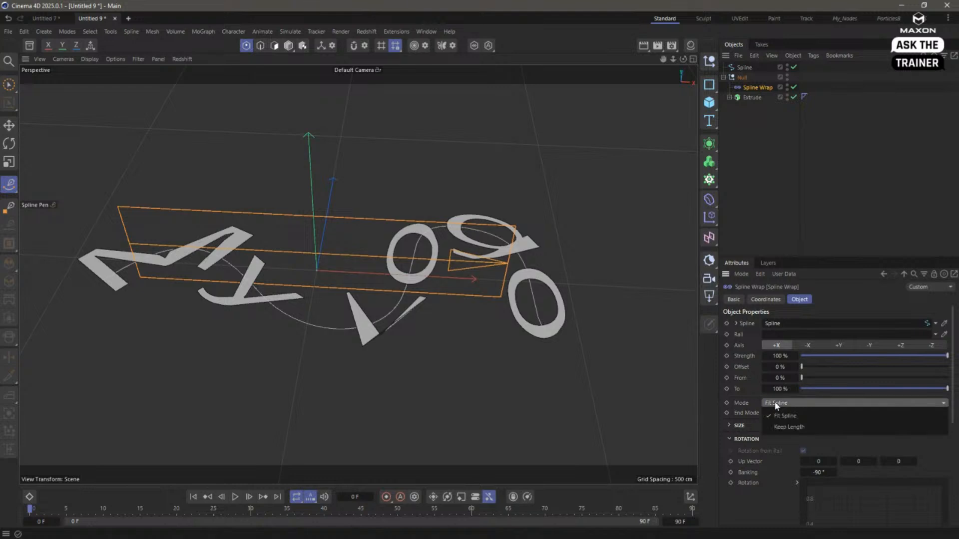
pyautogui.click(792, 429)
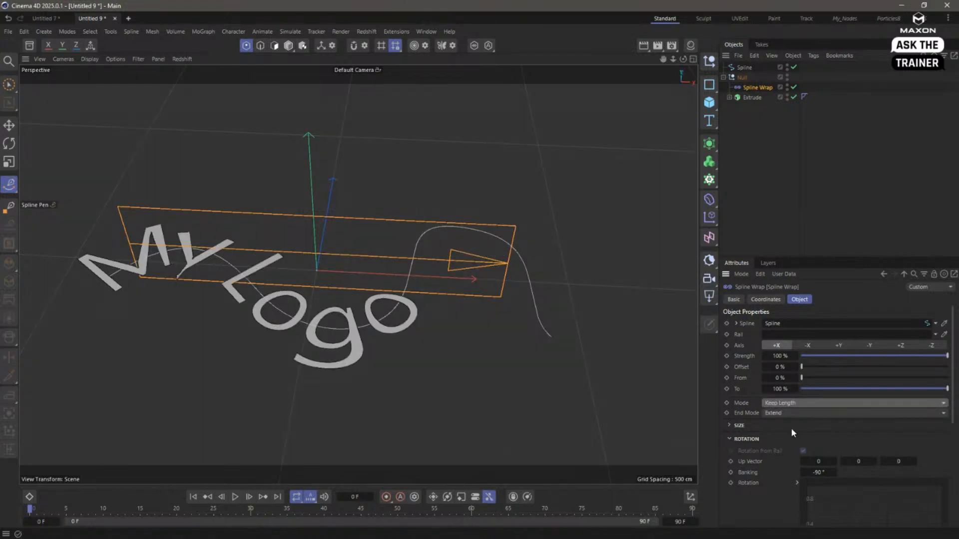
pyautogui.keyDown('alt'); pyautogui.moveTo(378, 345); pyautogui.dragTo(367, 364); pyautogui.keyUp('alt')
pyautogui.moveTo(175, 278)
pyautogui.keyDown('alt'); pyautogui.mouseDown(button='right')
pyautogui.moveTo(288, 266)
pyautogui.moveTo(163, 288)
pyautogui.mouseUp(button='right'); pyautogui.keyUp('alt')
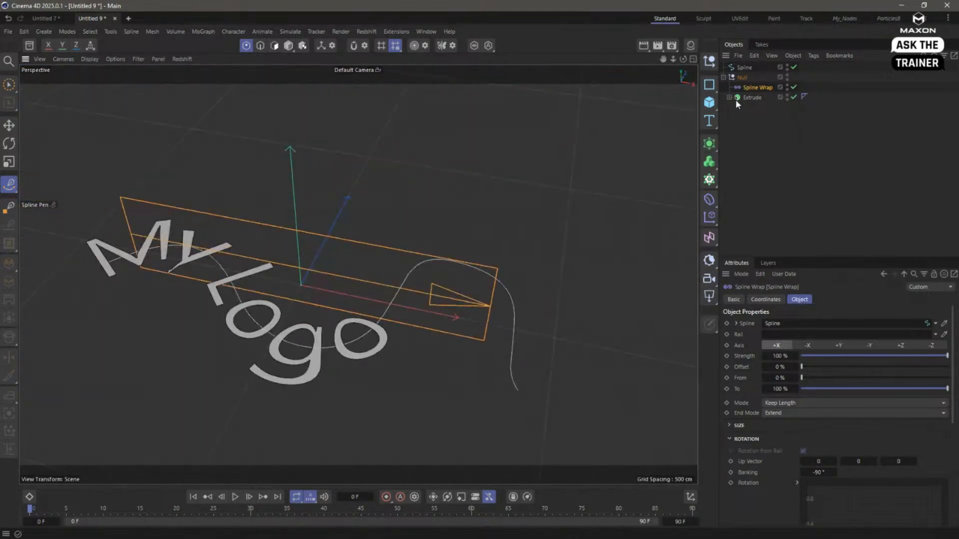
# - Scale the Extrude object up uniformly to enlarge the text on the spline
pyautogui.click(752, 97)
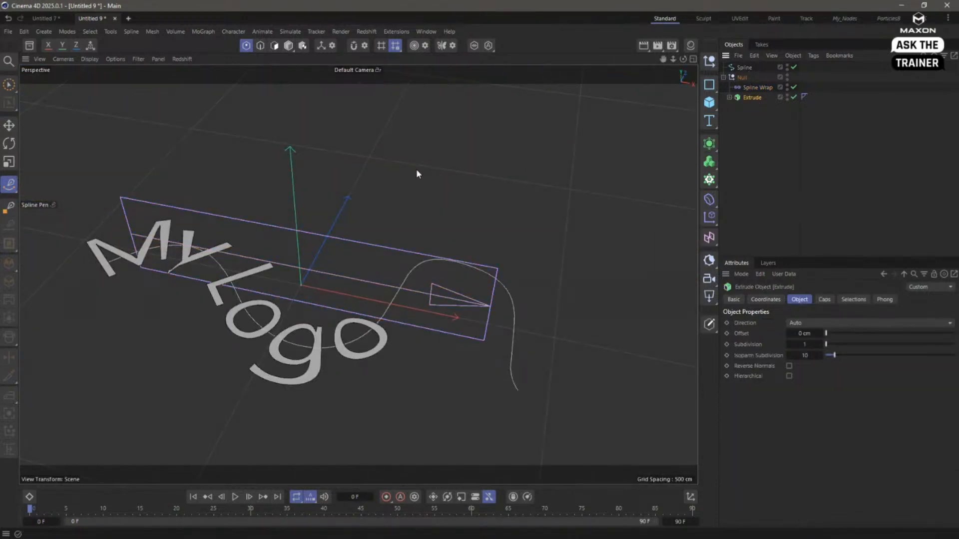
pyautogui.press('t')
pyautogui.moveTo(442, 170); pyautogui.dragTo(673, 159)
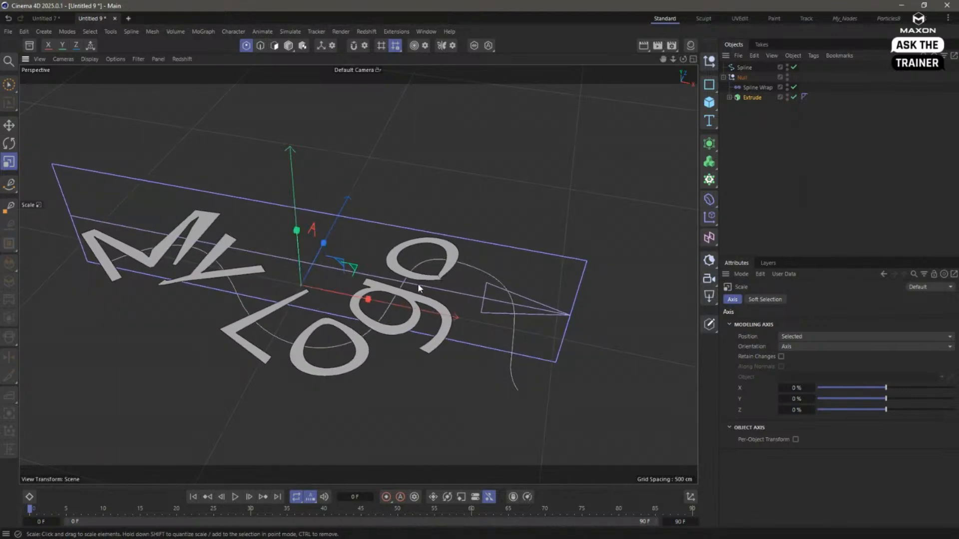
pyautogui.scroll(5, 536, 270)
pyautogui.scroll(-7, 523, 272)
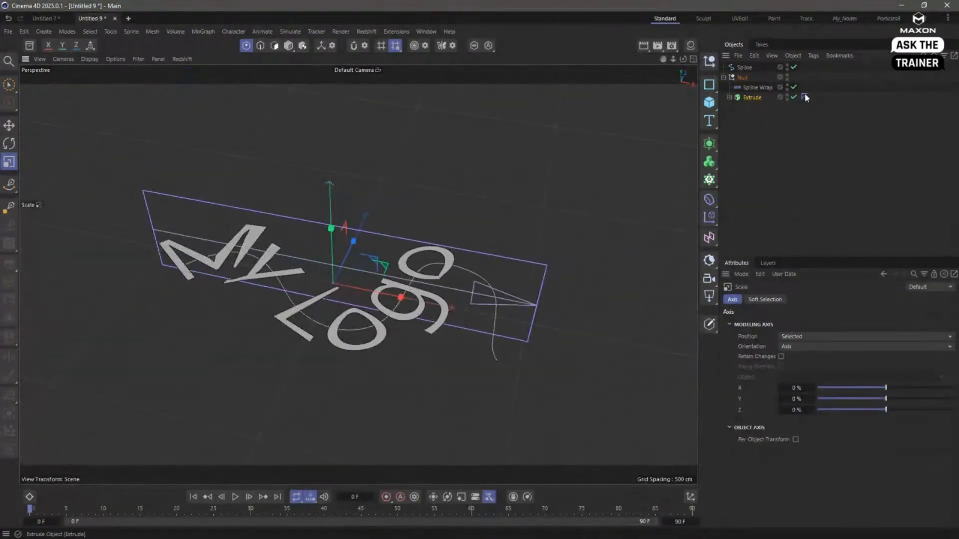
# - Scale the Extrude object down uniformly so the small text follows only the first bend of the spline
pyautogui.click(753, 97)
pyautogui.moveTo(490, 180); pyautogui.dragTo(163, 186)
pyautogui.keyDown('alt'); pyautogui.moveTo(233, 252); pyautogui.dragTo(329, 274, button='right'); pyautogui.keyUp('alt')
pyautogui.keyDown('alt'); pyautogui.moveTo(329, 274); pyautogui.dragTo(296, 195); pyautogui.keyUp('alt')
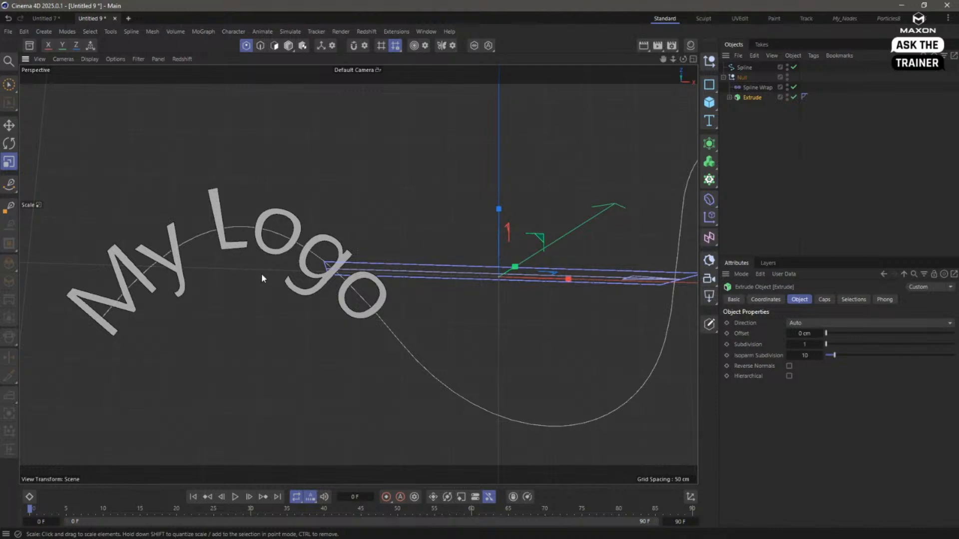
# - Give the text depth with an Extrude offset of 83 cm and look closely at the letters' side faces
pyautogui.click(730, 97)
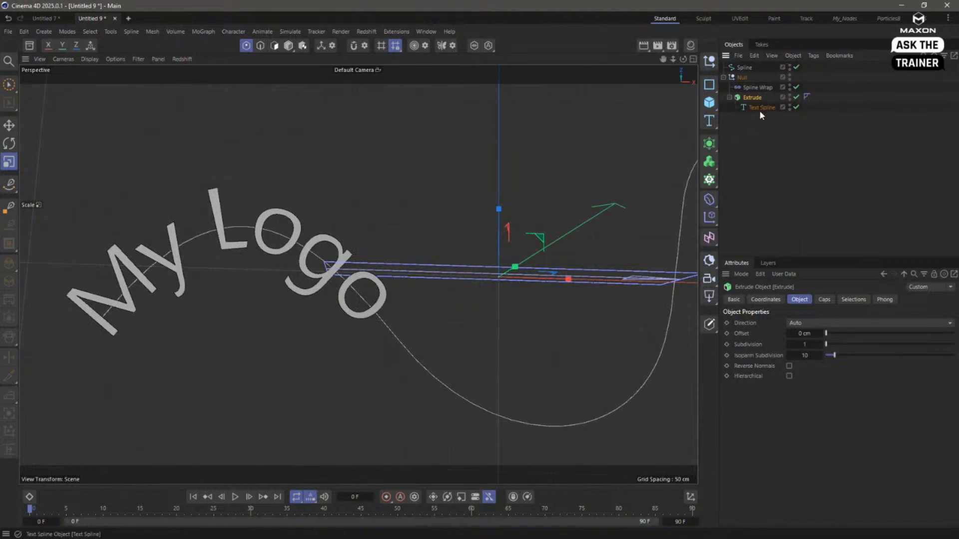
pyautogui.click(759, 108)
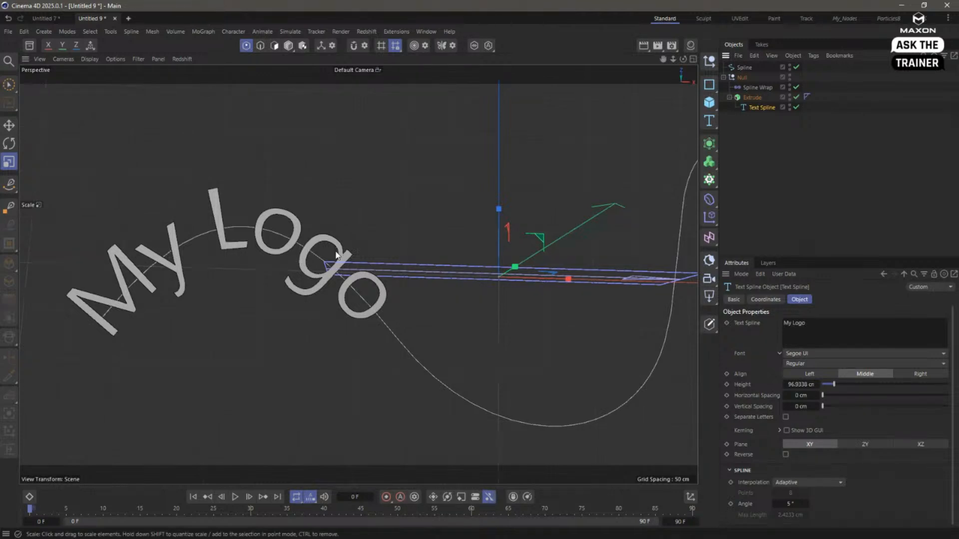
pyautogui.click(752, 97)
pyautogui.moveTo(827, 334); pyautogui.dragTo(836, 337)
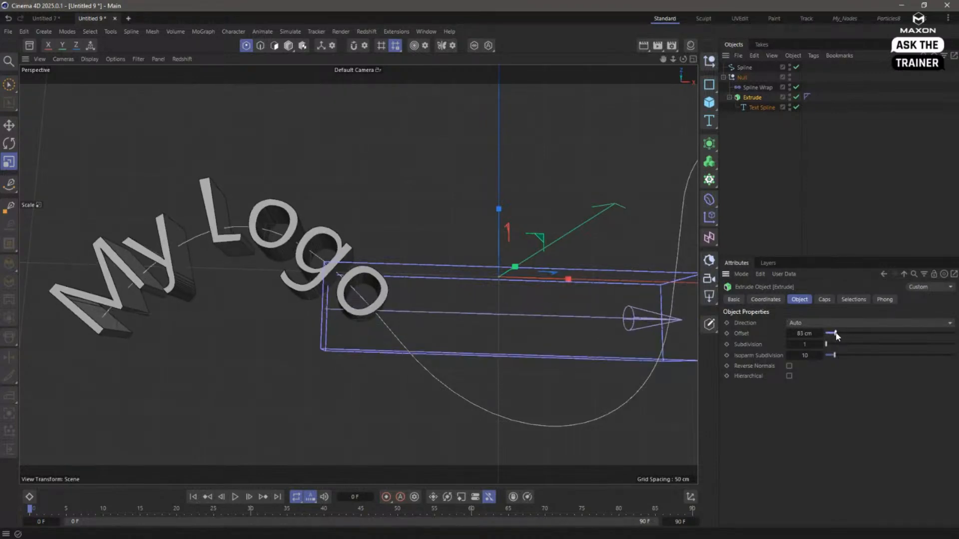
pyautogui.keyDown('alt'); pyautogui.moveTo(272, 249); pyautogui.dragTo(267, 250); pyautogui.keyUp('alt')
pyautogui.keyDown('alt'); pyautogui.moveTo(266, 251); pyautogui.dragTo(391, 253, button='right'); pyautogui.keyUp('alt')
pyautogui.keyDown('alt'); pyautogui.moveTo(319, 245); pyautogui.dragTo(382, 295, button='middle'); pyautogui.keyUp('alt')
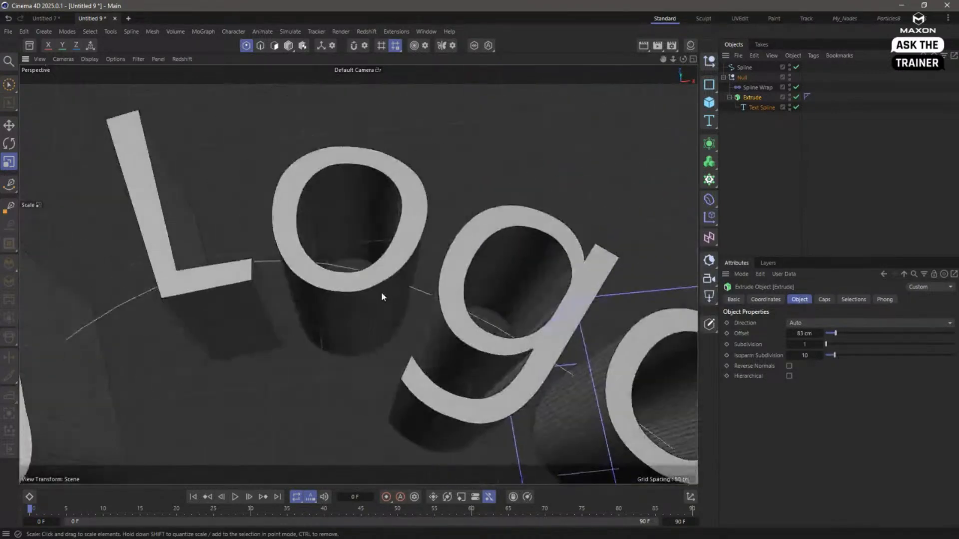
pyautogui.keyDown('alt'); pyautogui.moveTo(382, 292); pyautogui.dragTo(417, 305); pyautogui.keyUp('alt')
# - Change the viewport display to Hidden Line to examine the subdivisions on the letters' sides
pyautogui.click(89, 59)
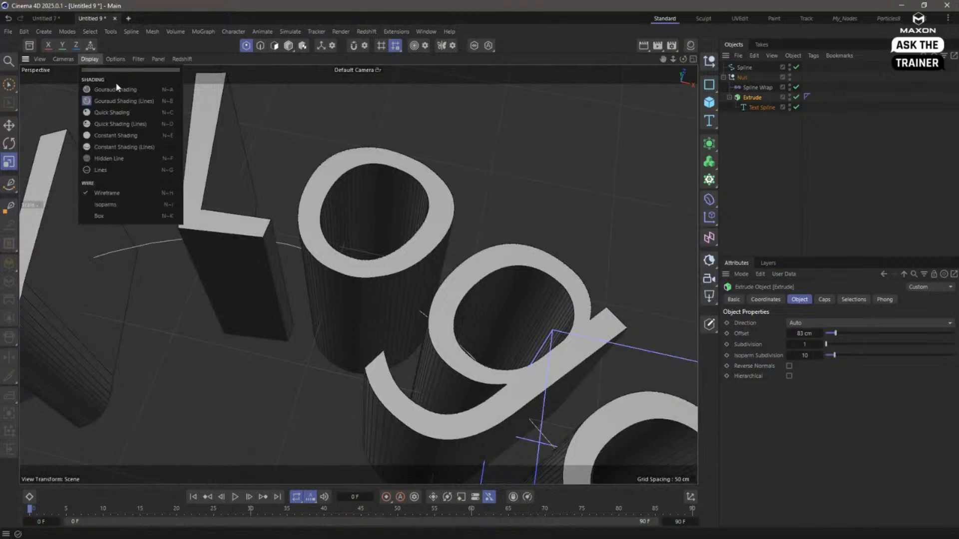
pyautogui.click(116, 158)
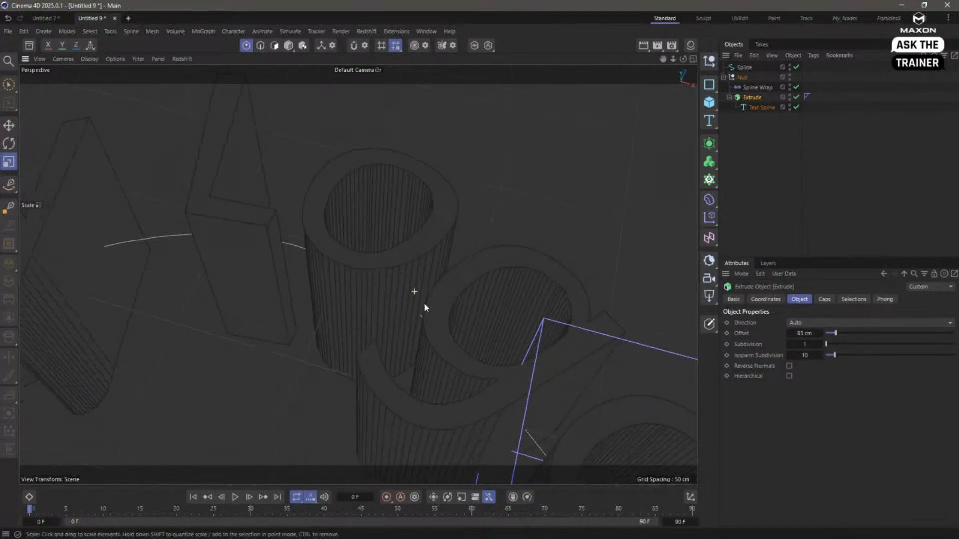
pyautogui.keyDown('alt'); pyautogui.moveTo(423, 303); pyautogui.dragTo(313, 273); pyautogui.keyUp('alt')
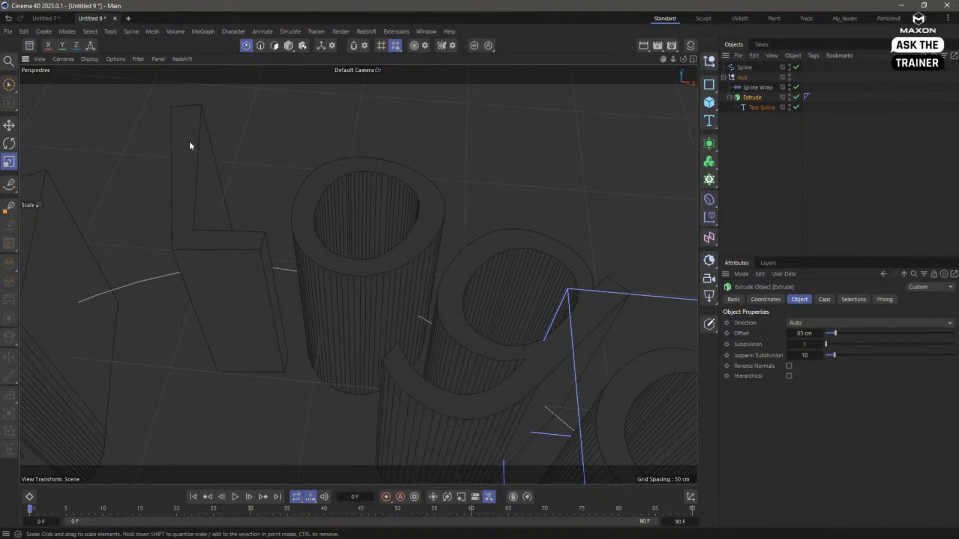
# - Set the Text Spline's interpolation to Natural to add intermediate points on its straight edges
pyautogui.click(762, 107)
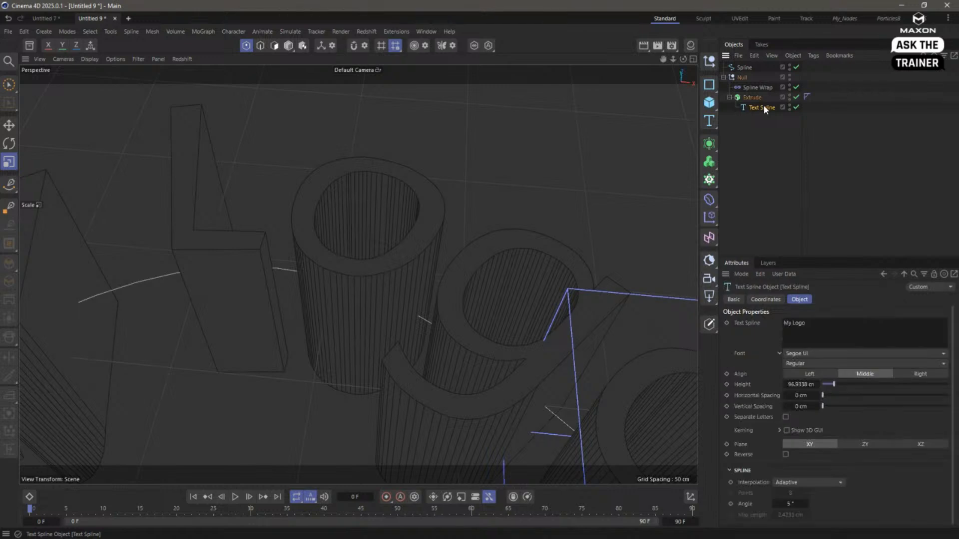
pyautogui.click(792, 484)
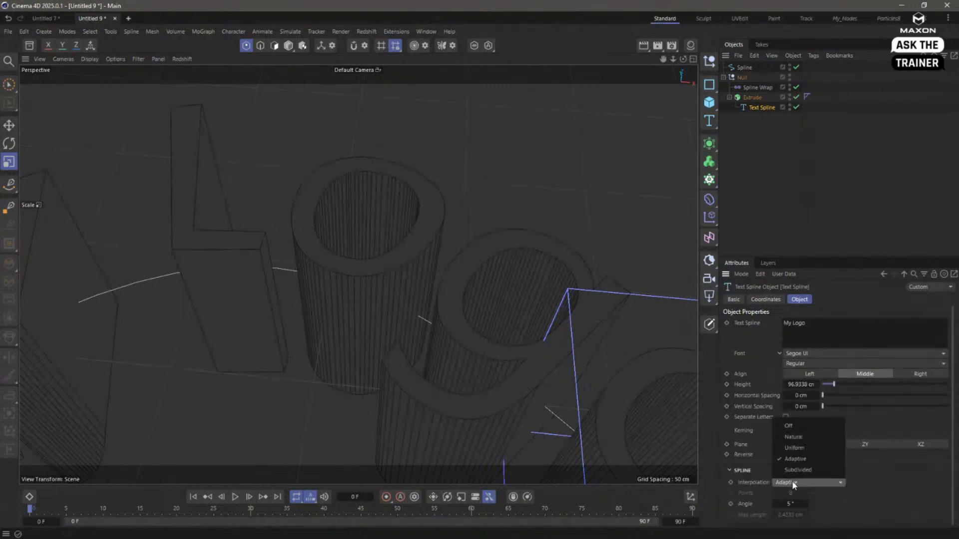
pyautogui.click(815, 436)
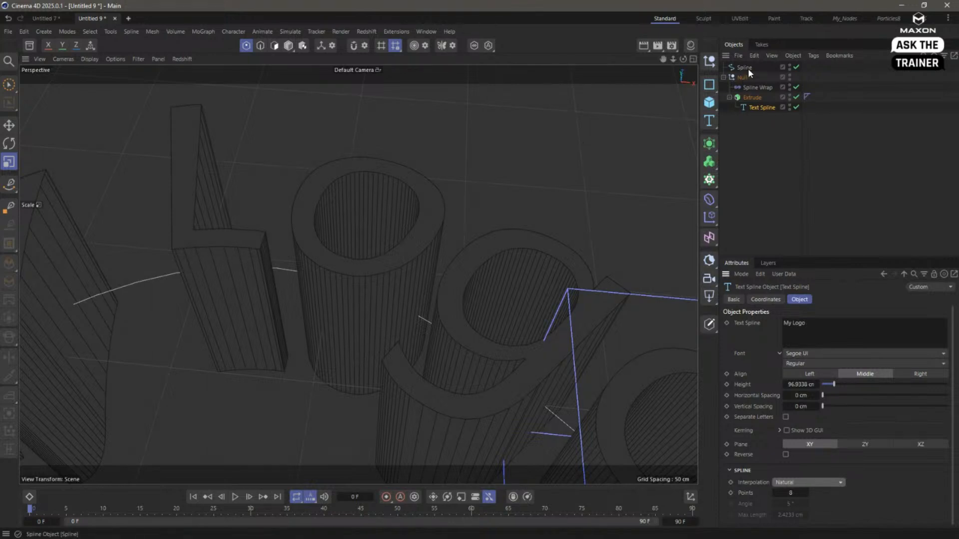
# - Set the Extrude's offset to 0 cm to flatten the text and clear the selection
pyautogui.click(752, 97)
pyautogui.doubleClick(803, 333)
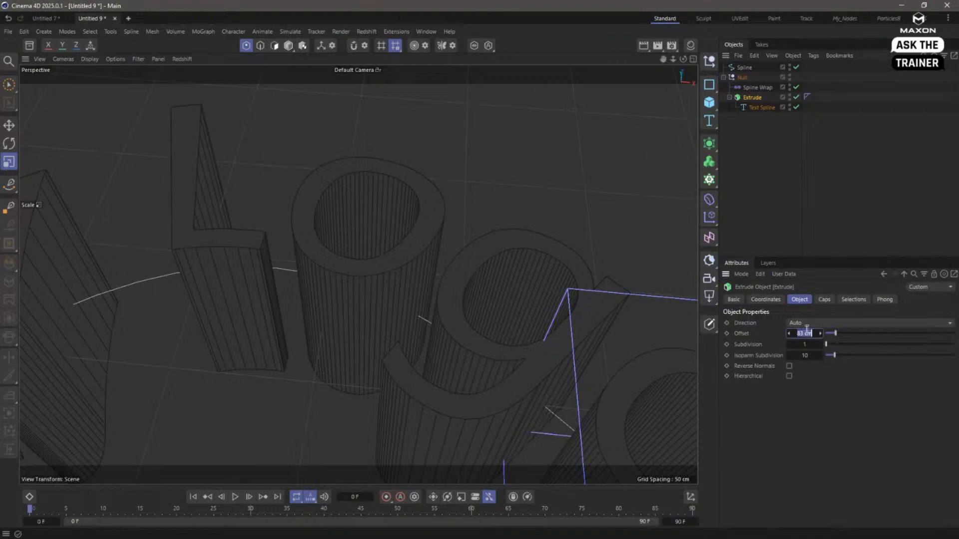
pyautogui.write('0')
pyautogui.press('Return')
pyautogui.click(784, 171)
# - Switch the viewport display to Gouraud Shading for the flat text on the spline
pyautogui.keyDown('alt'); pyautogui.moveTo(460, 328); pyautogui.dragTo(357, 356, button='right'); pyautogui.keyUp('alt')
pyautogui.keyDown('alt'); pyautogui.moveTo(407, 359); pyautogui.dragTo(371, 294, button='middle'); pyautogui.keyUp('alt')
pyautogui.click(90, 59)
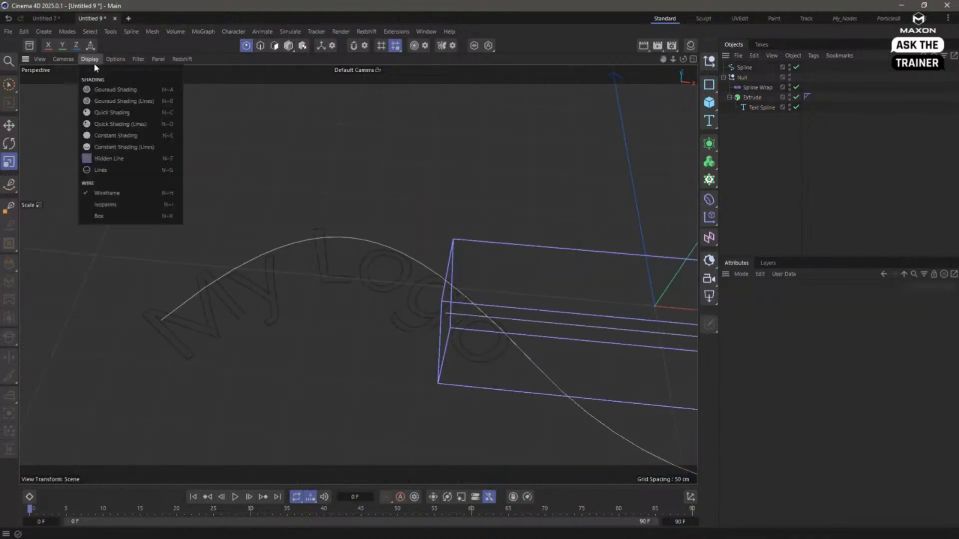
pyautogui.click(97, 91)
pyautogui.moveTo(410, 305)
pyautogui.keyDown('alt'); pyautogui.mouseDown()
pyautogui.moveTo(424, 278)
pyautogui.moveTo(385, 295)
pyautogui.moveTo(382, 316)
pyautogui.moveTo(376, 309)
pyautogui.mouseUp(); pyautogui.keyUp('alt')
# - Select the Text Spline under the Extrude to show its settings and view the wrapped text from a low angle
pyautogui.click(752, 97)
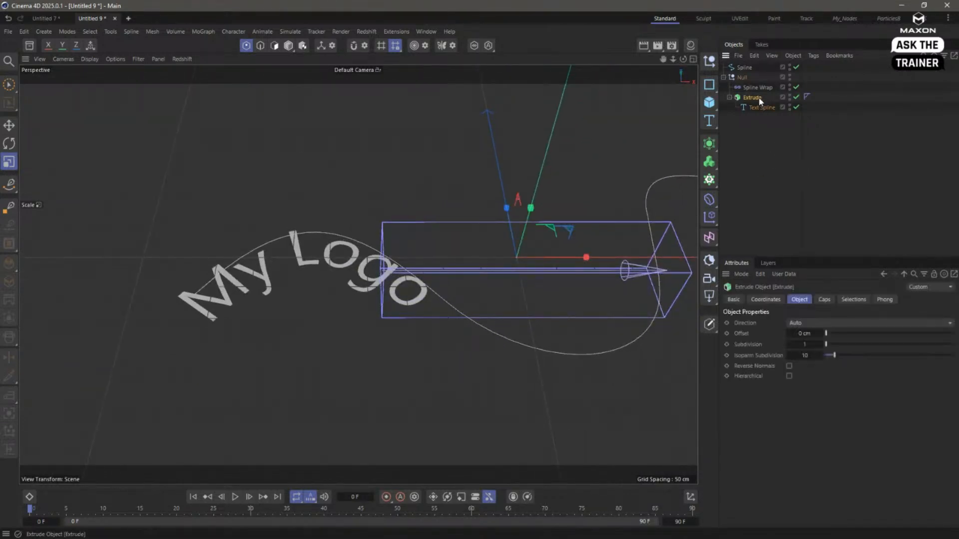
pyautogui.click(769, 108)
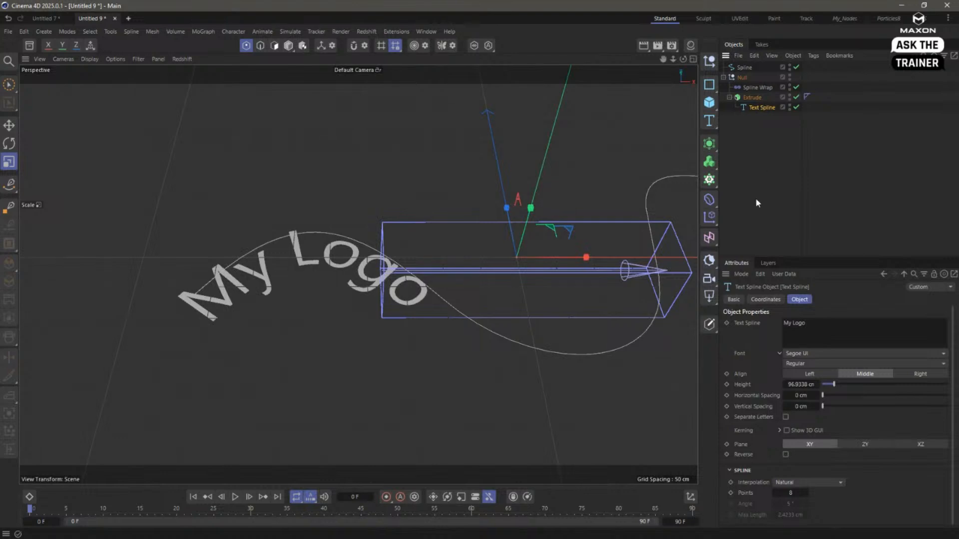
pyautogui.keyDown('alt'); pyautogui.moveTo(325, 346); pyautogui.dragTo(329, 304); pyautogui.keyUp('alt')
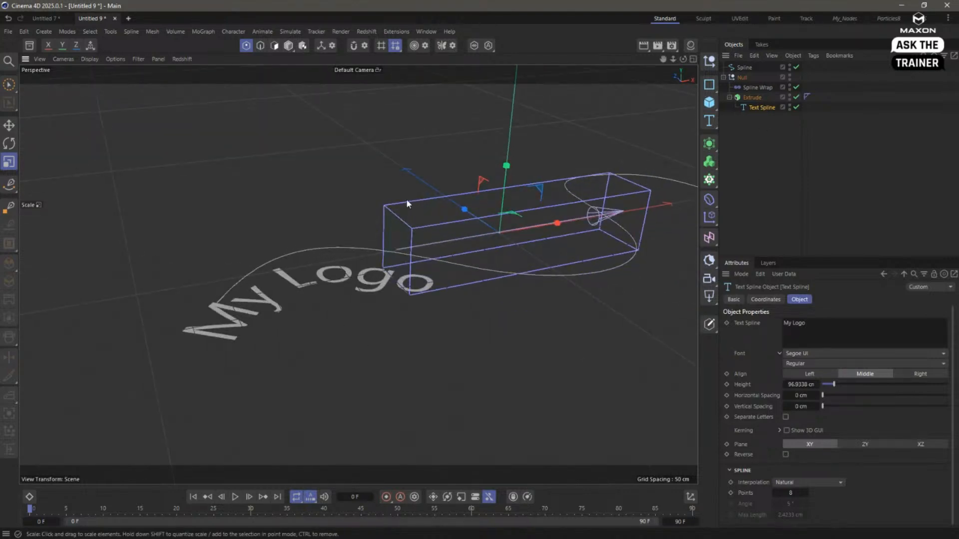
# - Refresh the Spline Wrap's bounding box to fit the flat text by toggling Fix Bounding Box, leaving the option off
pyautogui.click(756, 88)
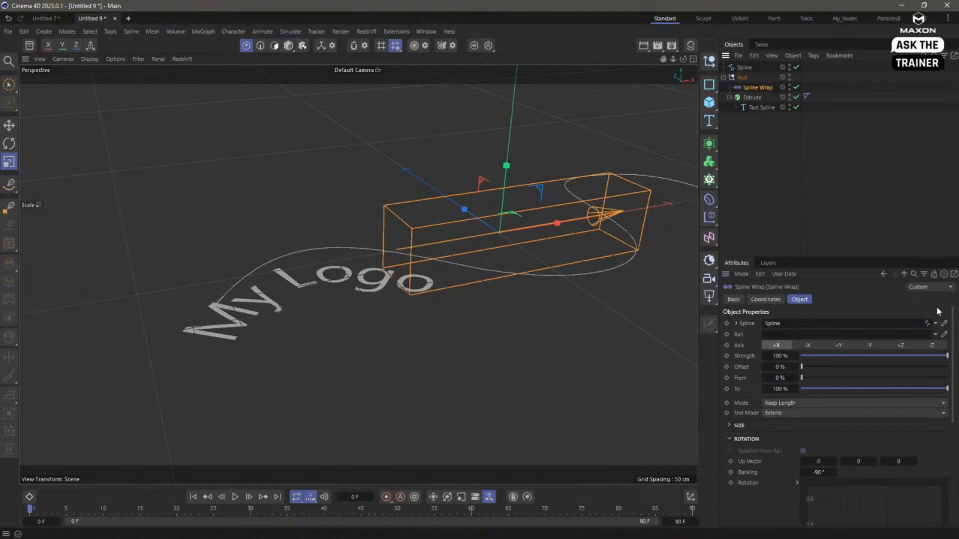
pyautogui.moveTo(954, 319); pyautogui.dragTo(954, 373)
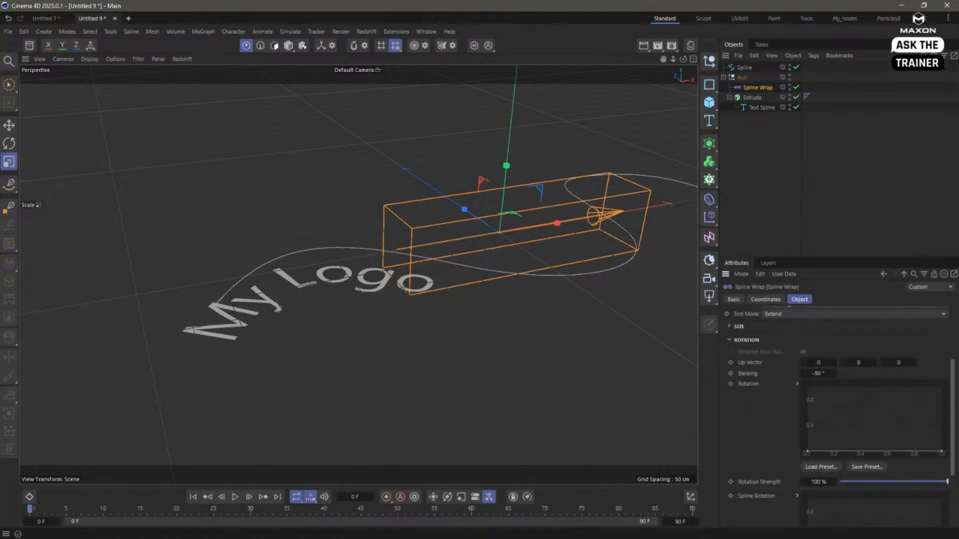
pyautogui.click(729, 339)
pyautogui.click(731, 453)
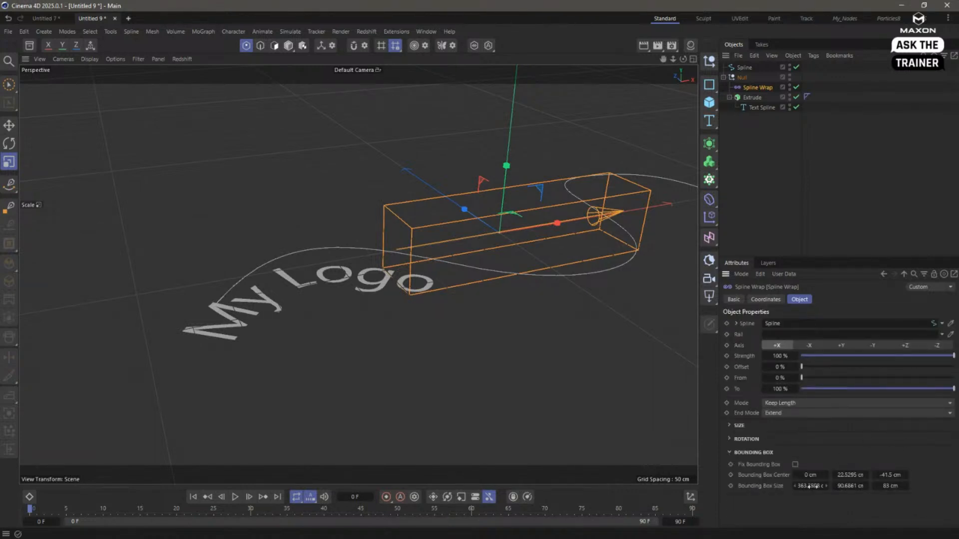
pyautogui.click(795, 464)
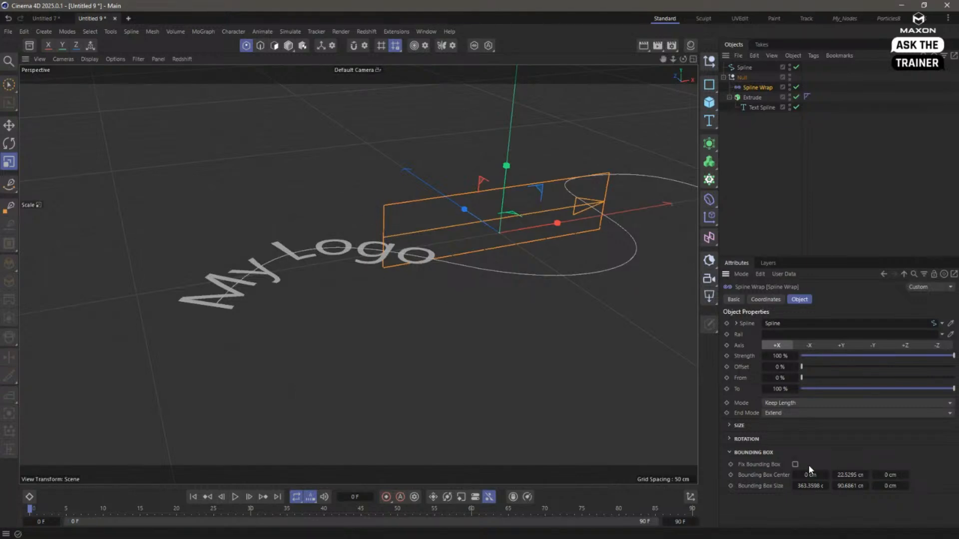
# - Slide the text along the wavy spline by setting the Spline Wrap's offset to 13 %, and clear the selection
pyautogui.keyDown('alt'); pyautogui.moveTo(435, 258); pyautogui.dragTo(449, 242); pyautogui.keyUp('alt')
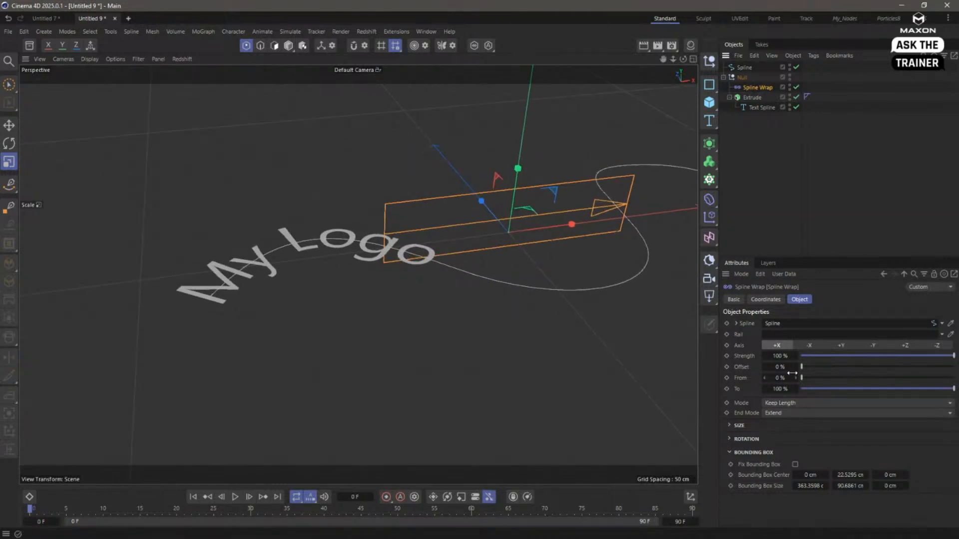
pyautogui.moveTo(802, 367); pyautogui.dragTo(821, 376)
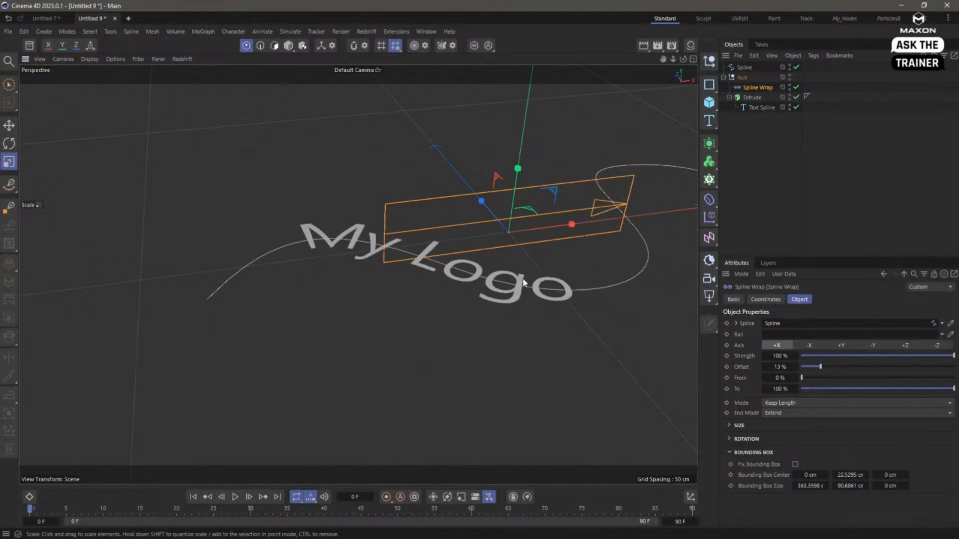
pyautogui.keyDown('alt'); pyautogui.moveTo(528, 284); pyautogui.dragTo(406, 270); pyautogui.keyUp('alt')
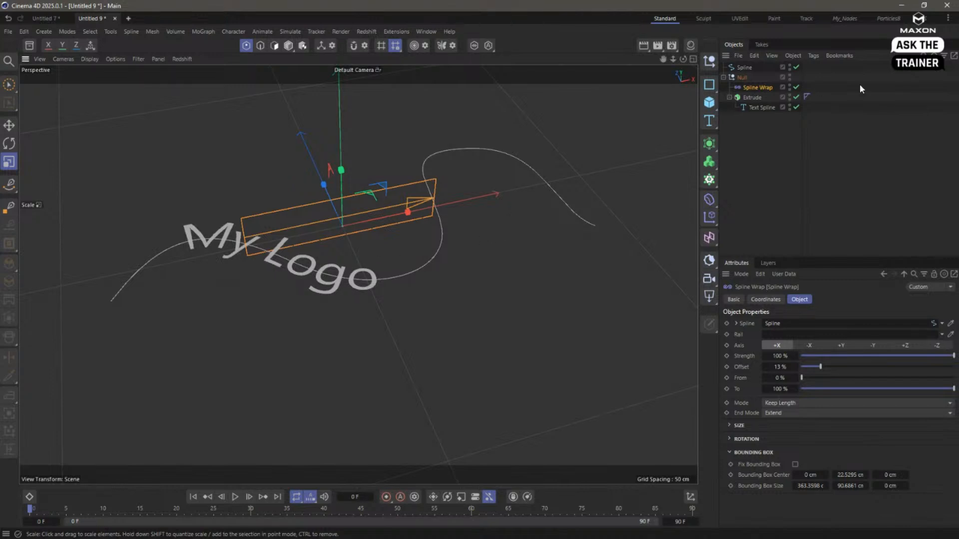
pyautogui.click(780, 145)
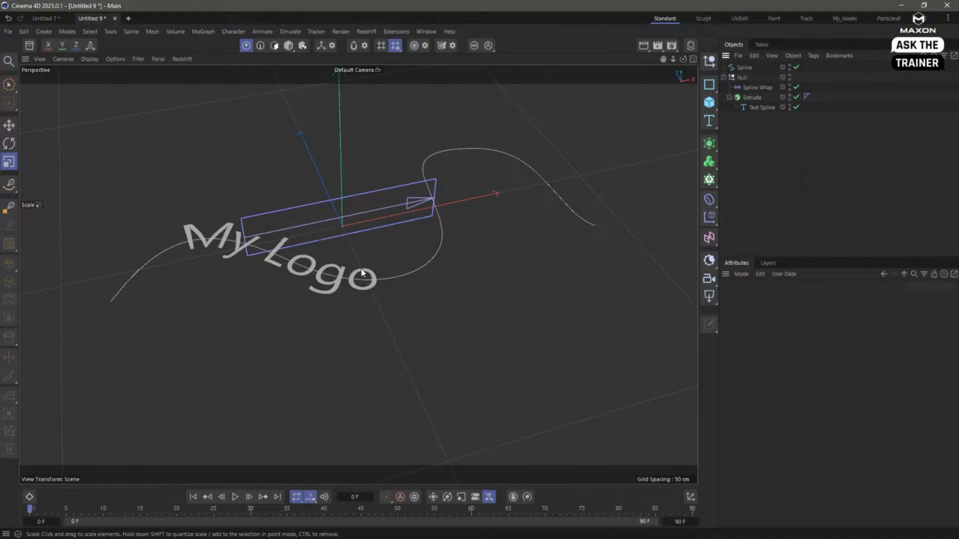
# - Delete the Extrude with its text and add a Plane inside the Null alongside the Spline Wrap
pyautogui.click(753, 98)
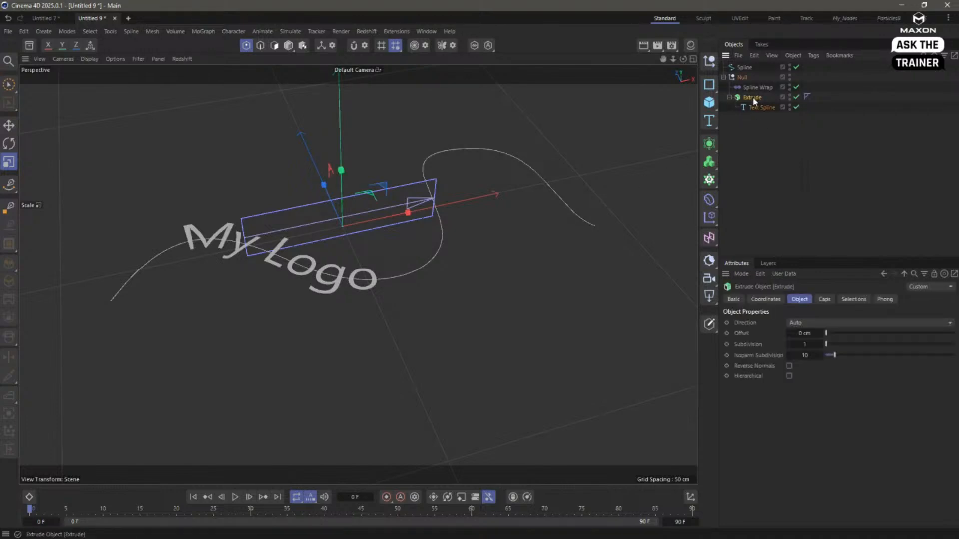
pyautogui.press('Delete')
pyautogui.click(709, 103)
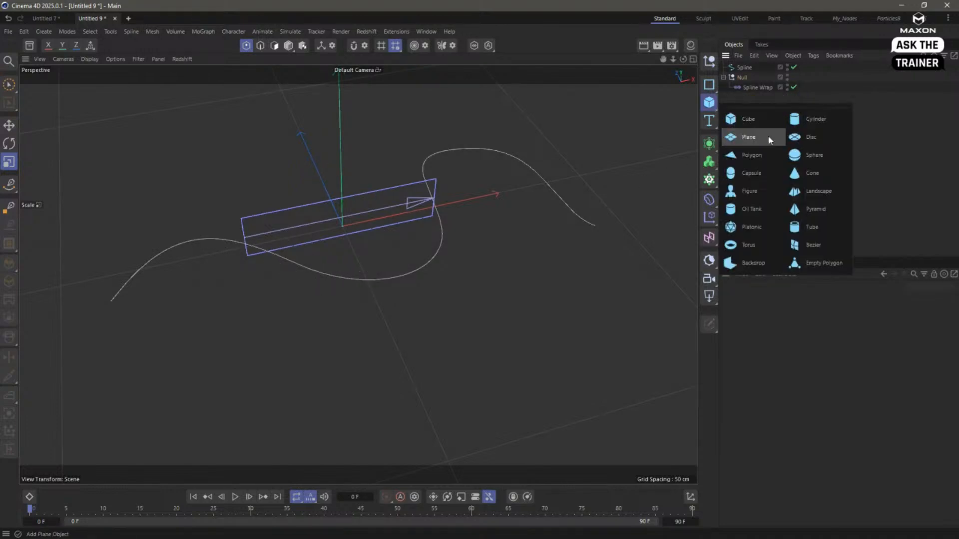
pyautogui.click(769, 141)
pyautogui.moveTo(746, 68); pyautogui.dragTo(753, 103)
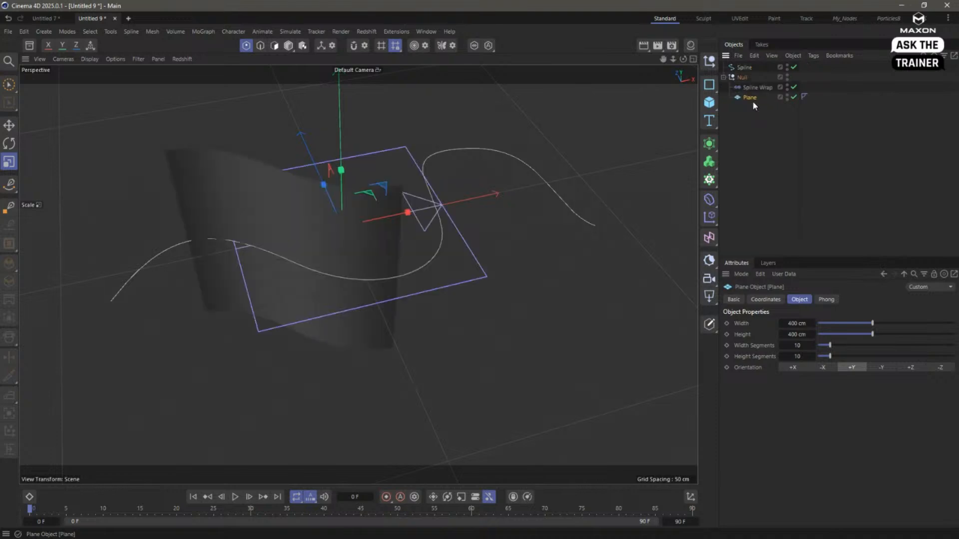
# - Set the Plane's orientation to +Z and display the viewport shading with lines to reveal its segments
pyautogui.keyDown('alt'); pyautogui.moveTo(367, 230); pyautogui.dragTo(550, 172); pyautogui.keyUp('alt')
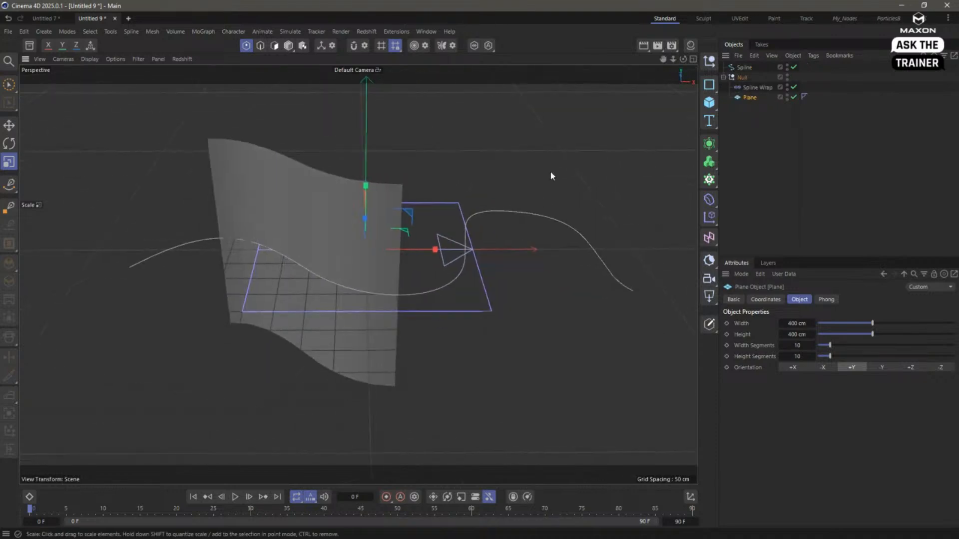
pyautogui.click(910, 367)
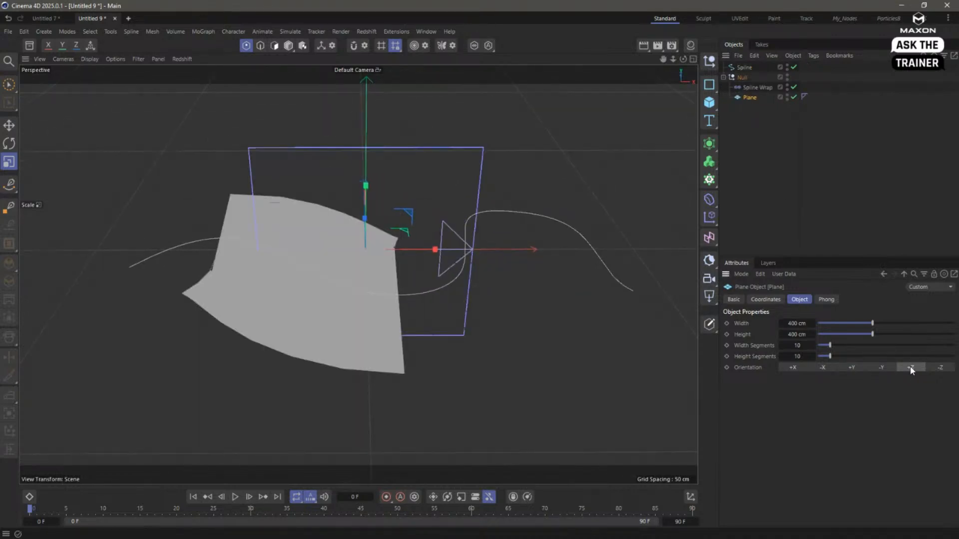
pyautogui.click(90, 59)
pyautogui.click(123, 100)
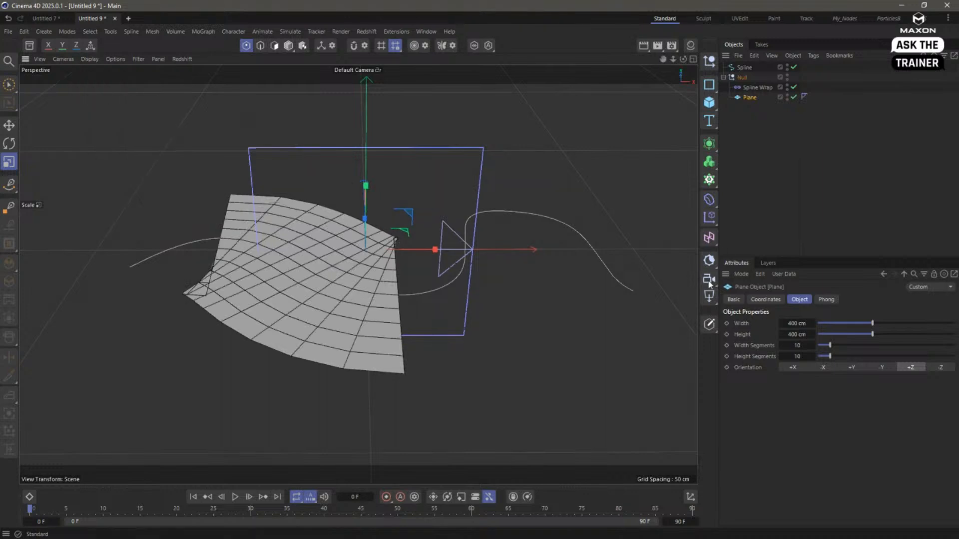
# - Shrink the Plane to a 338 × 78 cm strip with denser segments and set the Spline Wrap's offset to 23 %
pyautogui.moveTo(872, 323); pyautogui.dragTo(837, 380)
pyautogui.click(755, 87)
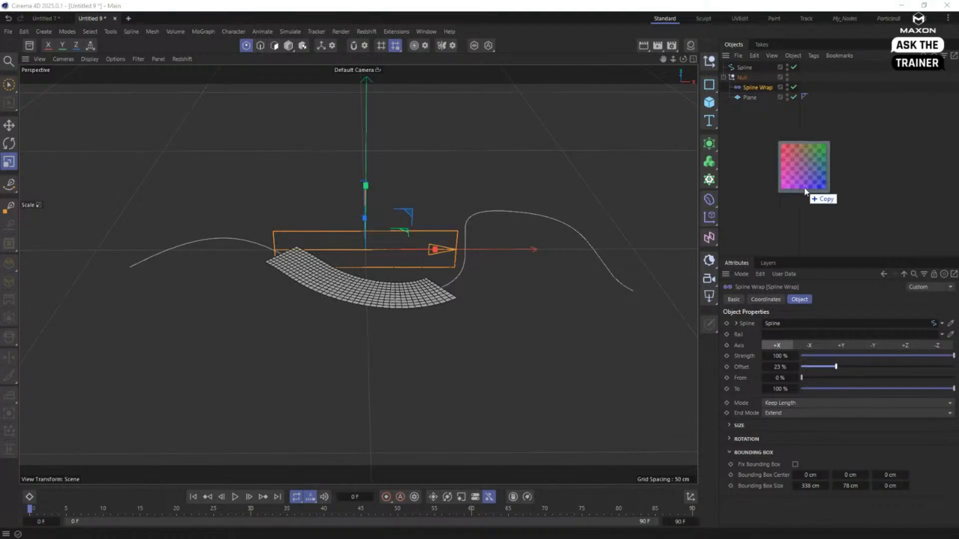
# - Create a material from the UV Grid 01A 2K image, copying the image to the project location, and apply it to the Plane
pyautogui.moveTo(807, 189); pyautogui.dragTo(810, 192)
pyautogui.click(690, 46)
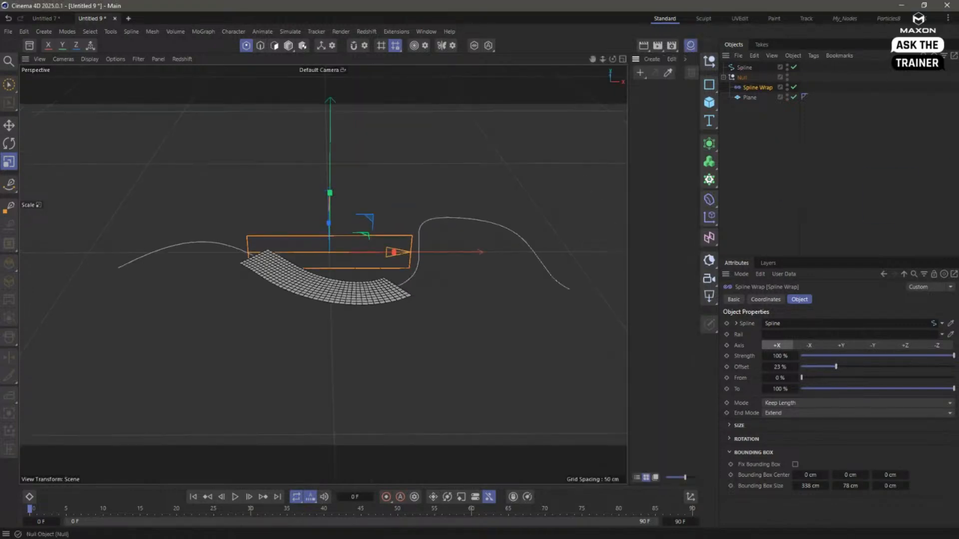
pyautogui.moveTo(958, 130); pyautogui.dragTo(656, 136)
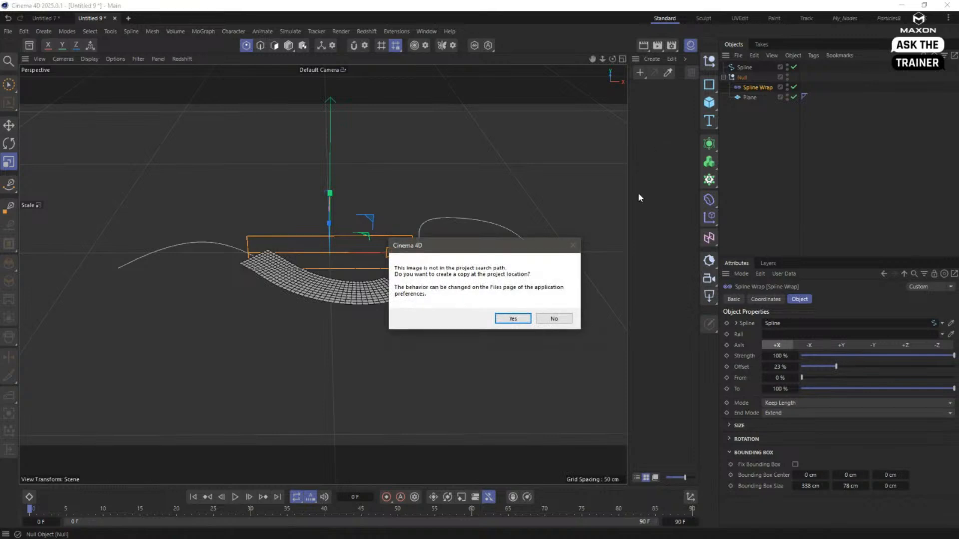
pyautogui.click(514, 320)
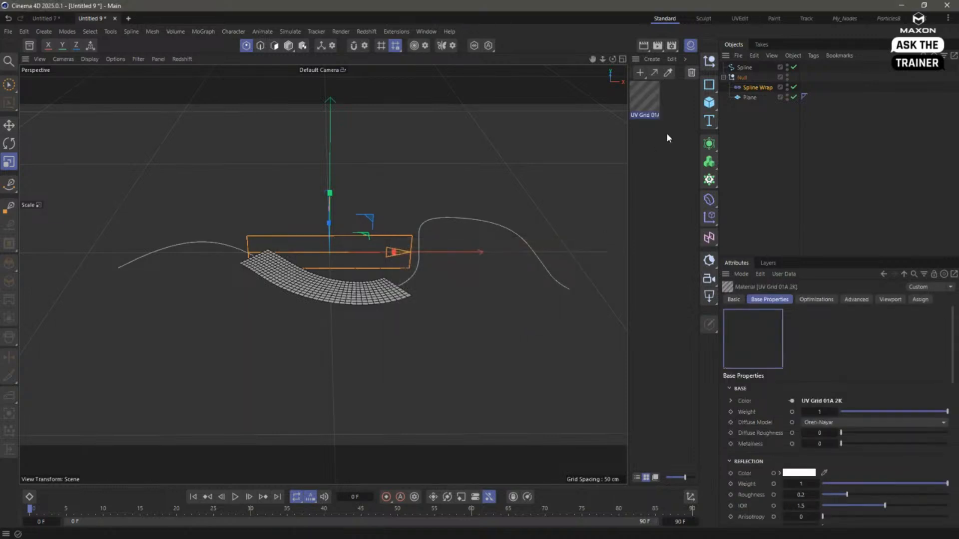
pyautogui.moveTo(643, 104); pyautogui.dragTo(749, 98)
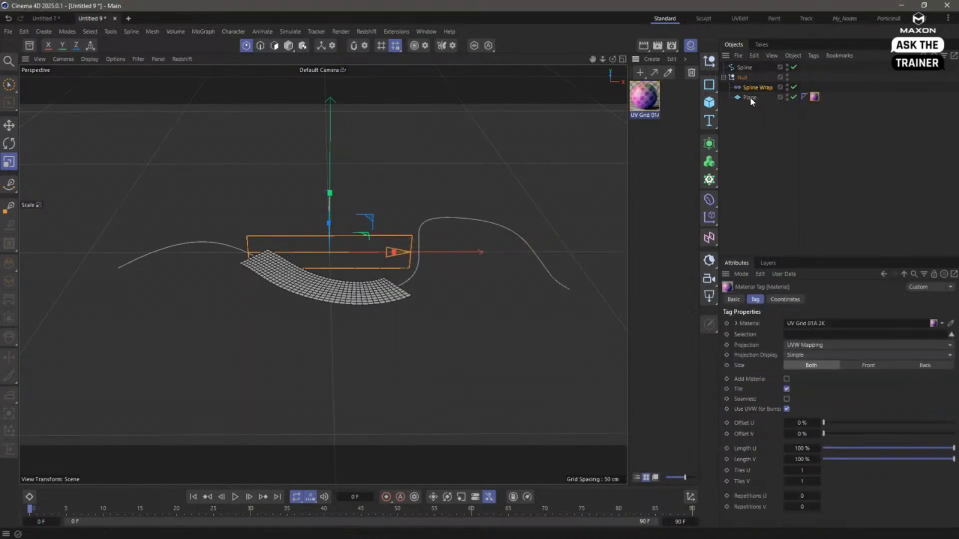
pyautogui.click(766, 152)
# - Start the Redshift IPR in the viewport to render the textured Plane on the spline from a higher angle
pyautogui.keyDown('alt'); pyautogui.moveTo(367, 295); pyautogui.dragTo(205, 101); pyautogui.keyUp('alt')
pyautogui.click(184, 60)
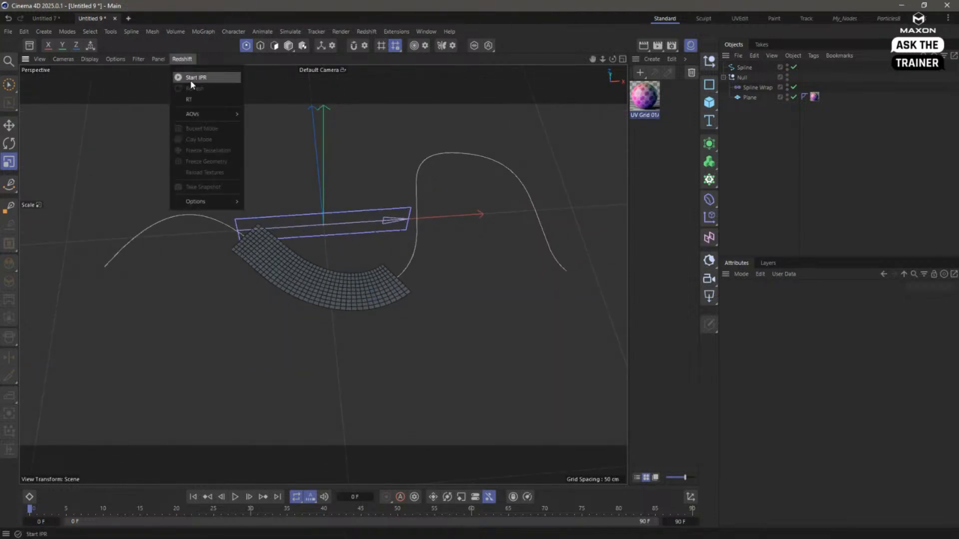
pyautogui.click(190, 80)
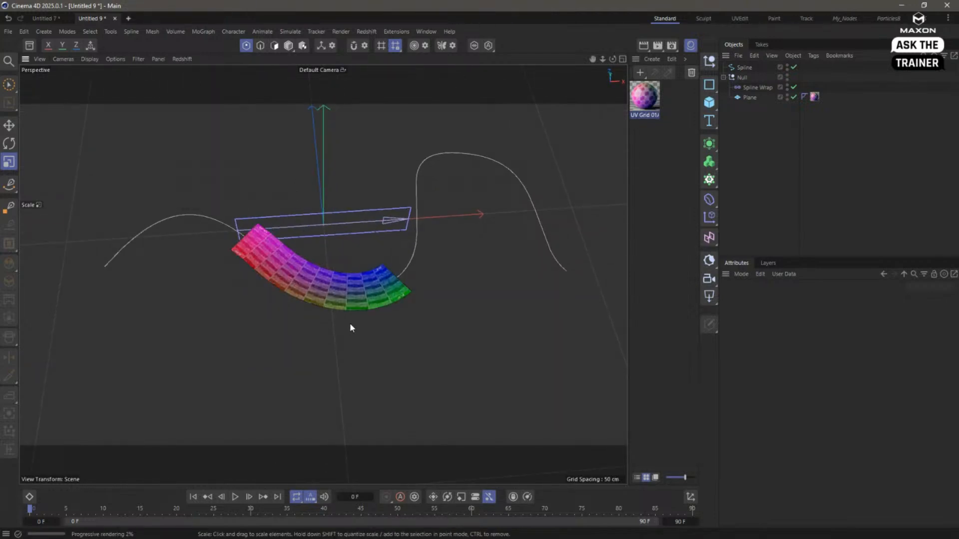
# - Slide the textured Plane along the spline by setting the Spline Wrap's offset to 34 % and back to 13 %
pyautogui.click(757, 88)
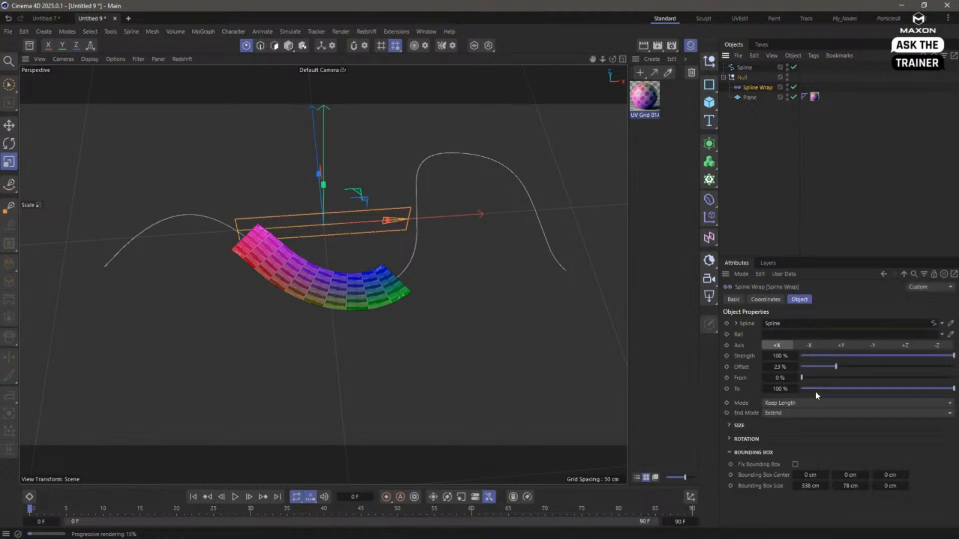
pyautogui.moveTo(837, 367)
pyautogui.mouseDown()
pyautogui.moveTo(899, 367)
pyautogui.moveTo(852, 370)
pyautogui.mouseUp()
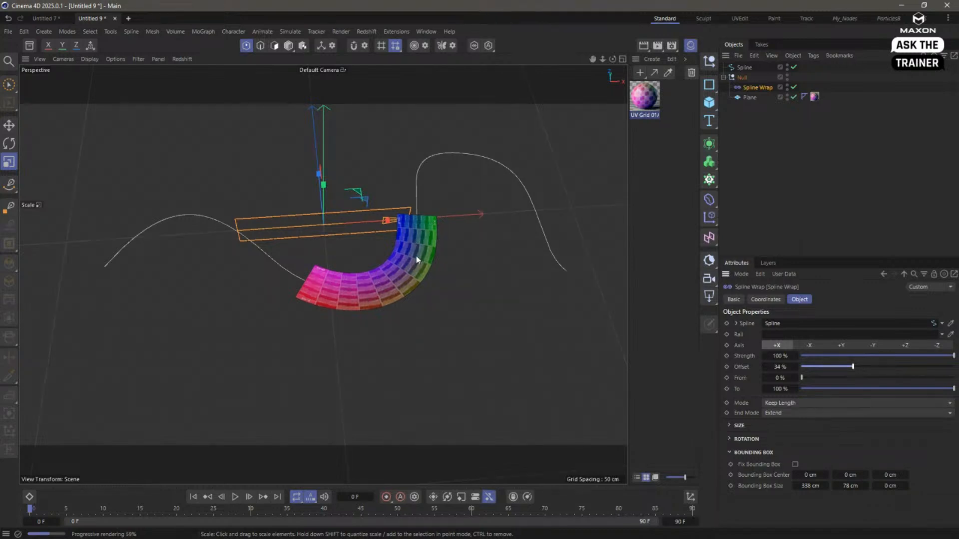
pyautogui.moveTo(859, 367); pyautogui.dragTo(820, 371)
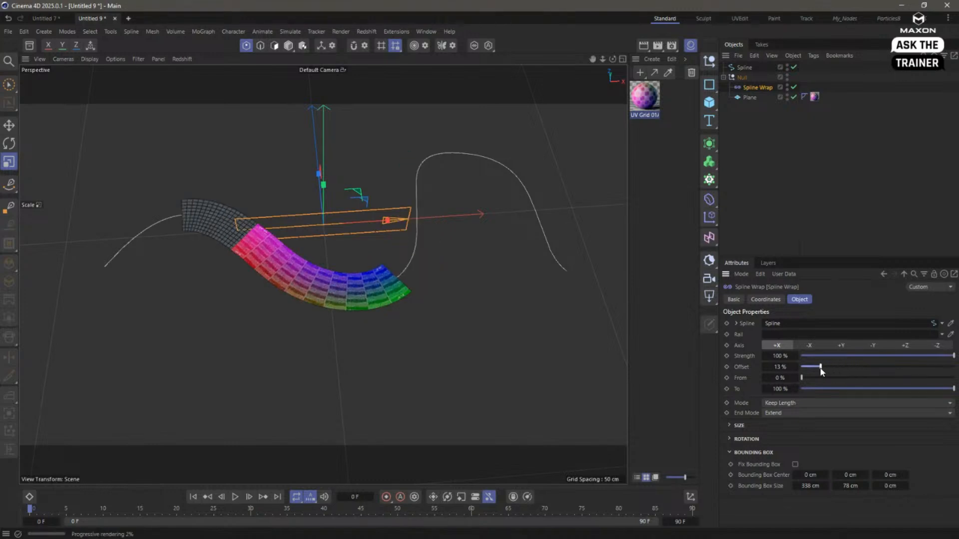
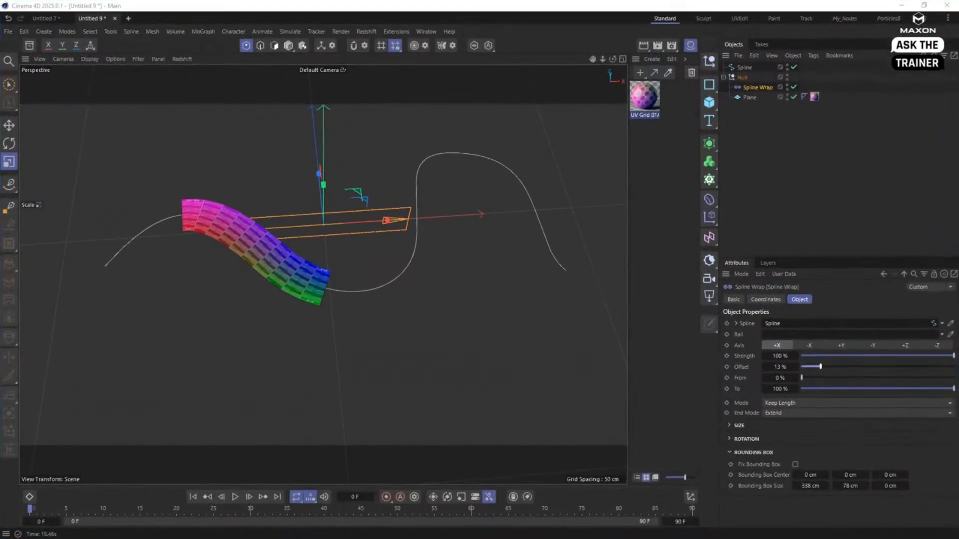
# - Start a new project without the material list and add a Circle spline in the XZ plane, scaled down to a small ring
pyautogui.hotkey('ctrl', 'n')
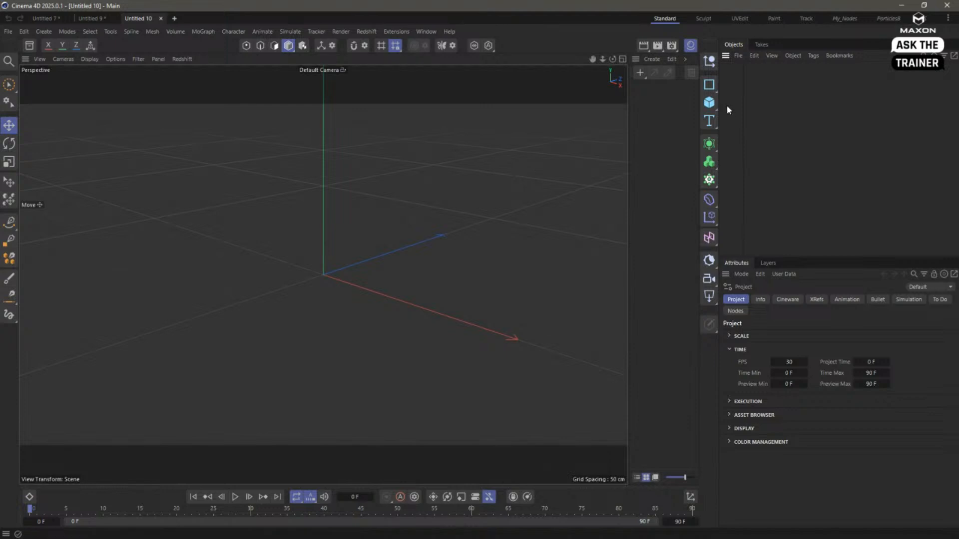
pyautogui.click(691, 48)
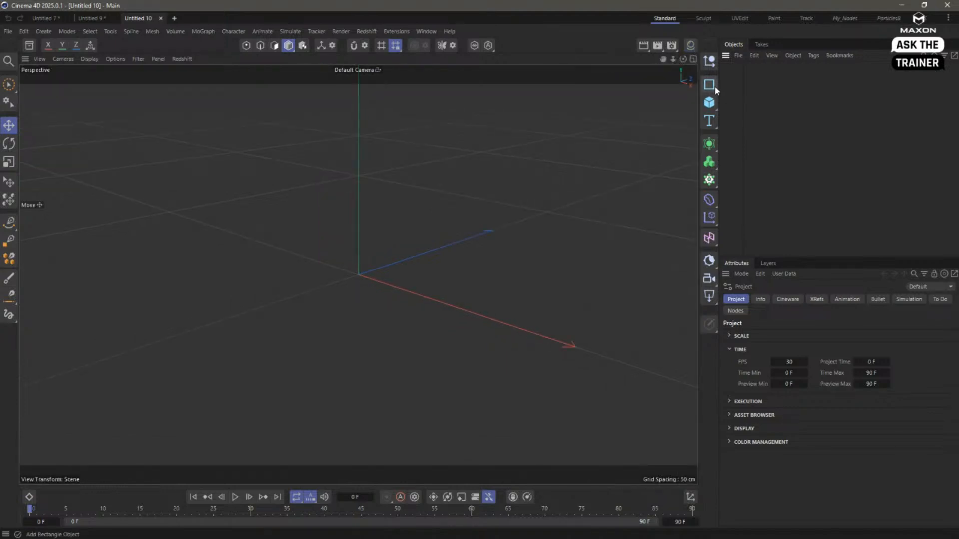
pyautogui.moveTo(714, 88); pyautogui.dragTo(792, 107)
pyautogui.click(870, 377)
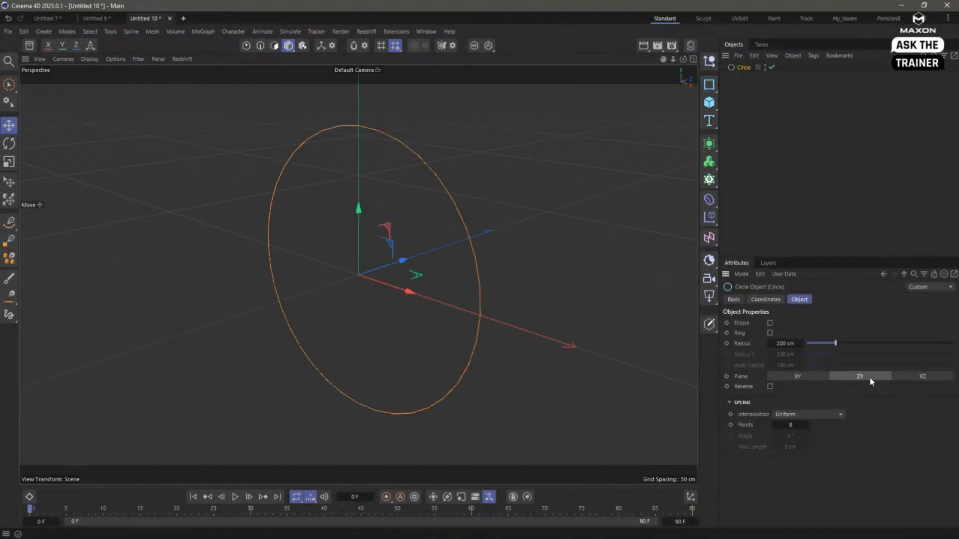
pyautogui.click(915, 377)
pyautogui.press('t')
pyautogui.moveTo(536, 210); pyautogui.dragTo(275, 275)
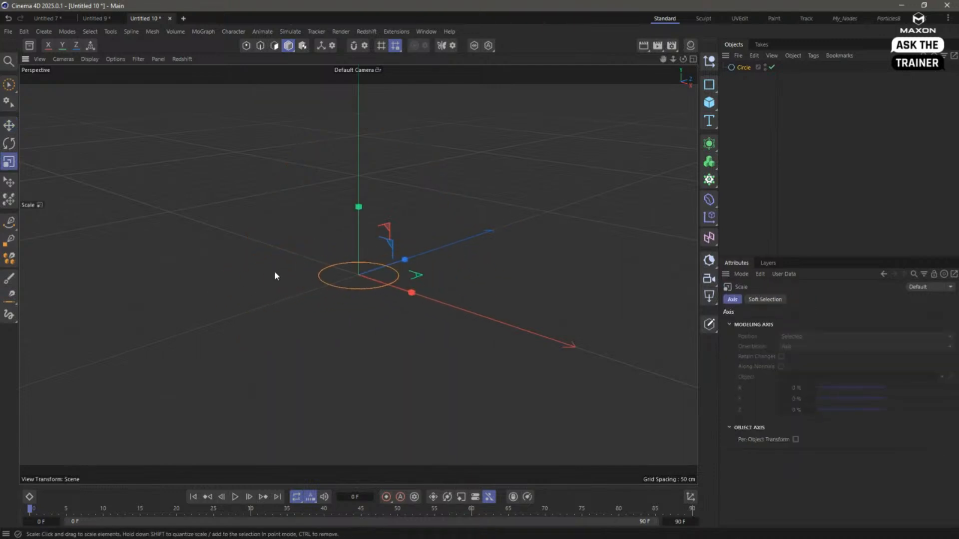
# - Add a Spline Emitter that uses the Circle as its geometry and preview its particles
pyautogui.click(888, 18)
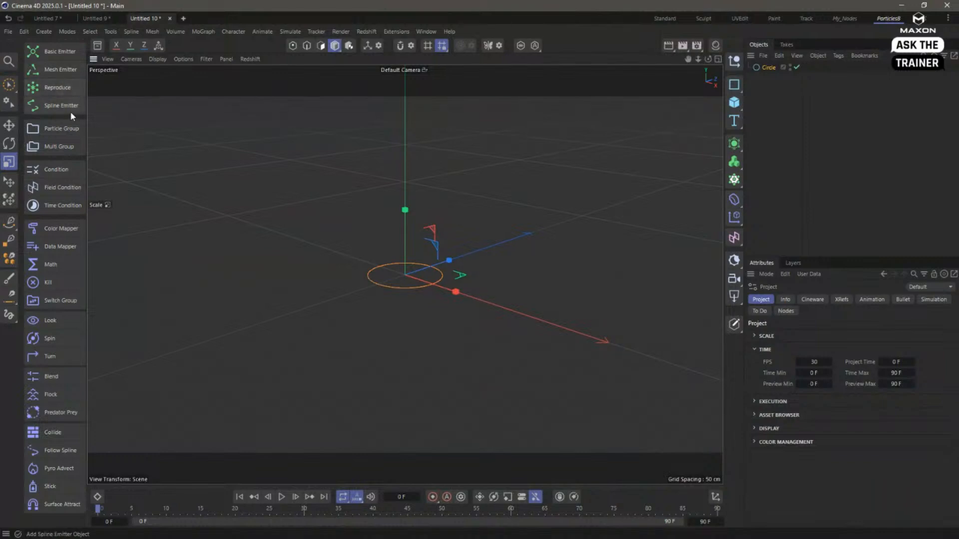
pyautogui.click(62, 106)
pyautogui.click(282, 497)
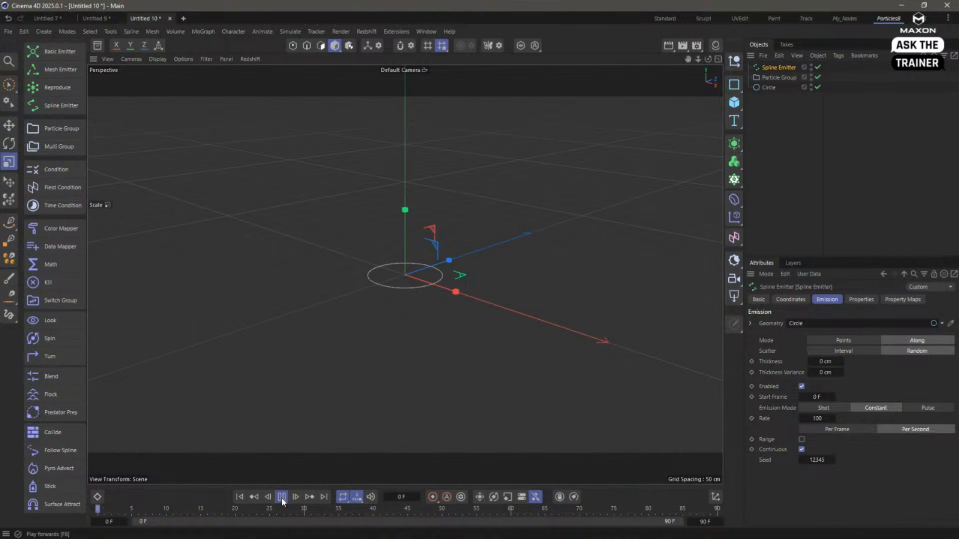
pyautogui.click(282, 499)
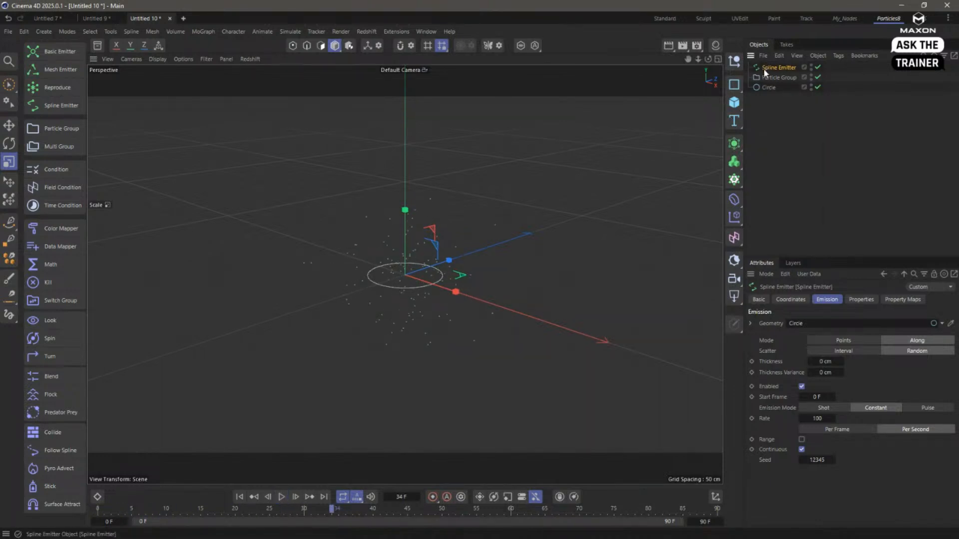
# - Set the Spline Emitter's velocity direction to the +Y axis, preview the emission and rewind
pyautogui.click(861, 299)
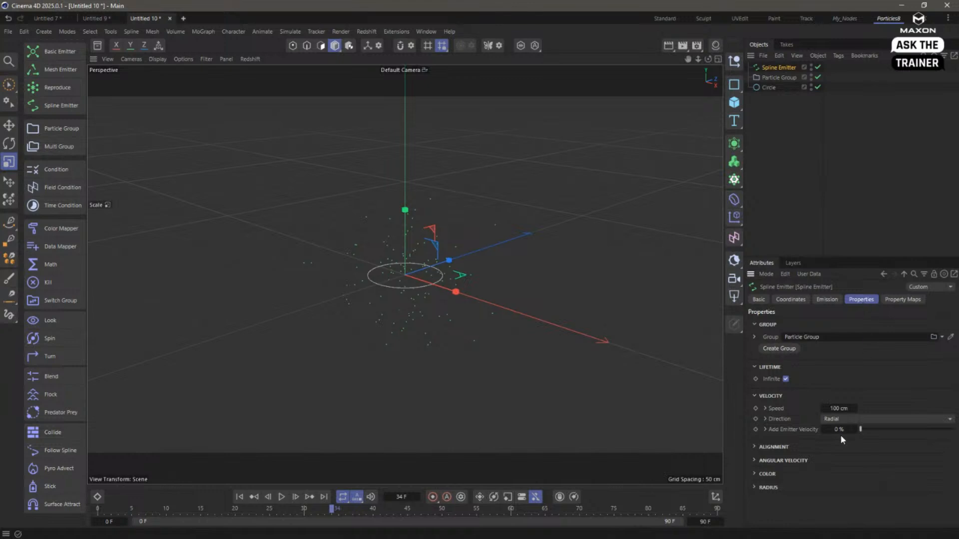
pyautogui.click(765, 419)
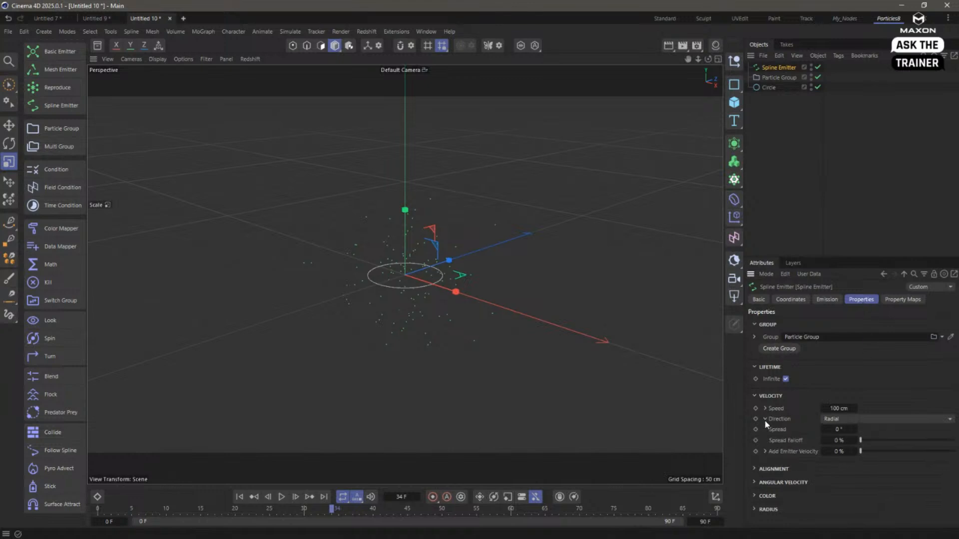
pyautogui.click(844, 419)
pyautogui.click(855, 432)
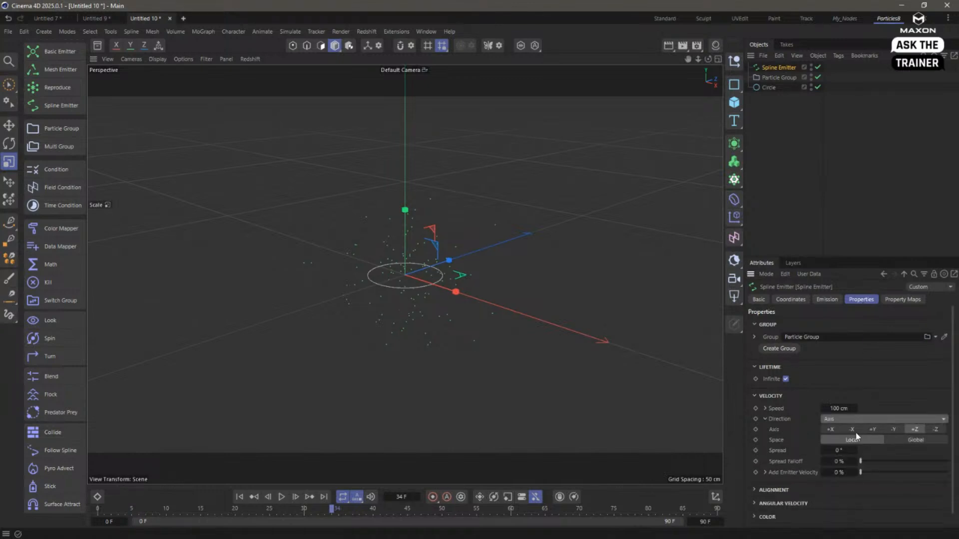
pyautogui.click(872, 429)
pyautogui.click(239, 497)
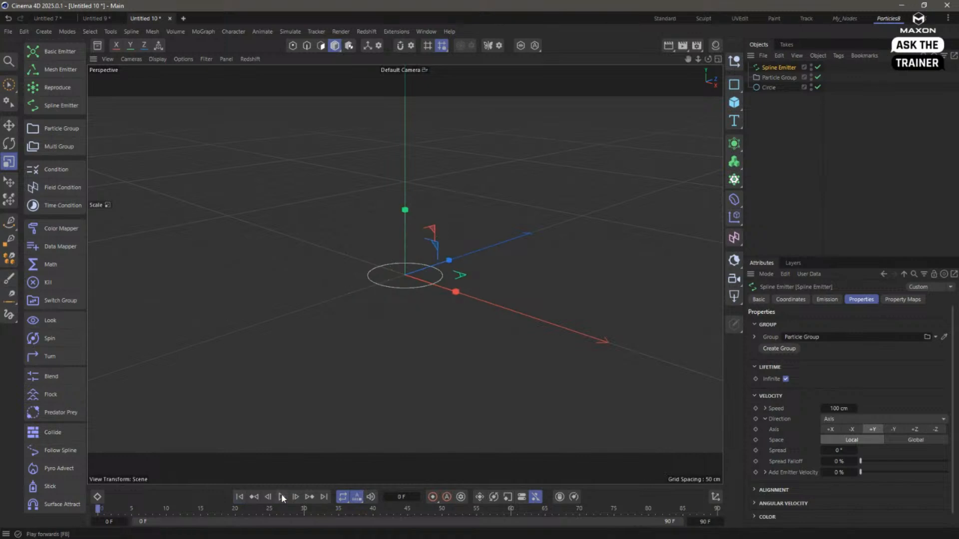
pyautogui.click(282, 498)
pyautogui.click(281, 497)
pyautogui.click(239, 498)
# - Switch the emission mode to Shot with a count of 10000, preview the burst and rewind
pyautogui.click(827, 299)
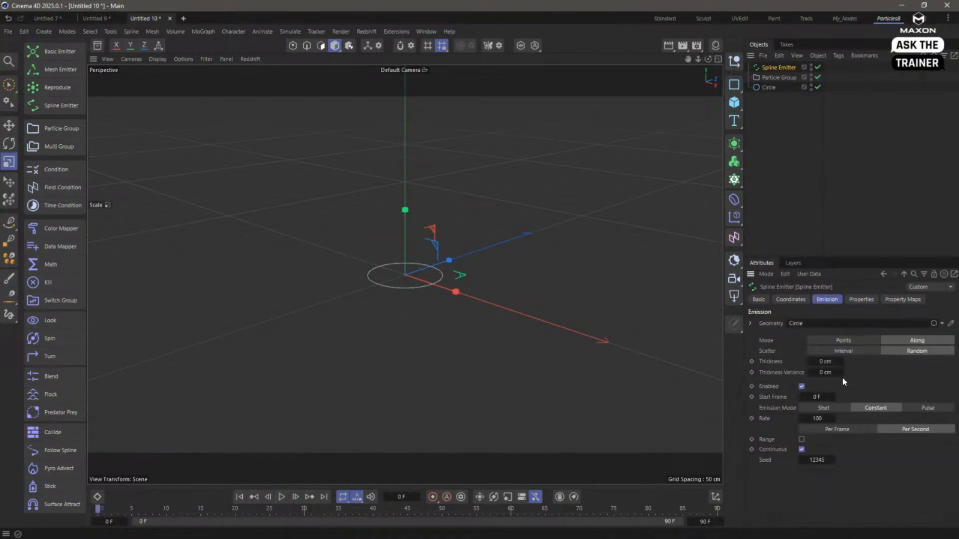
pyautogui.click(824, 408)
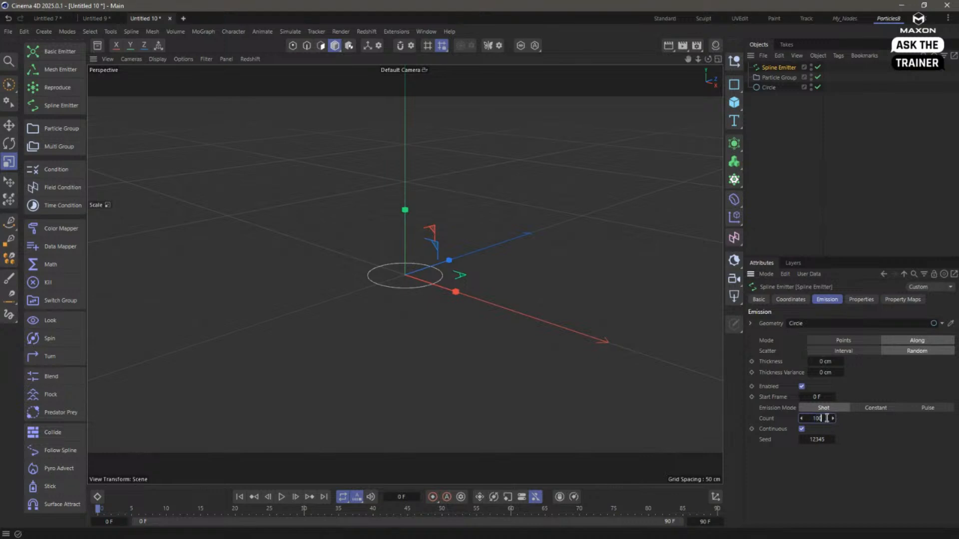
pyautogui.write('00')
pyautogui.press('Return')
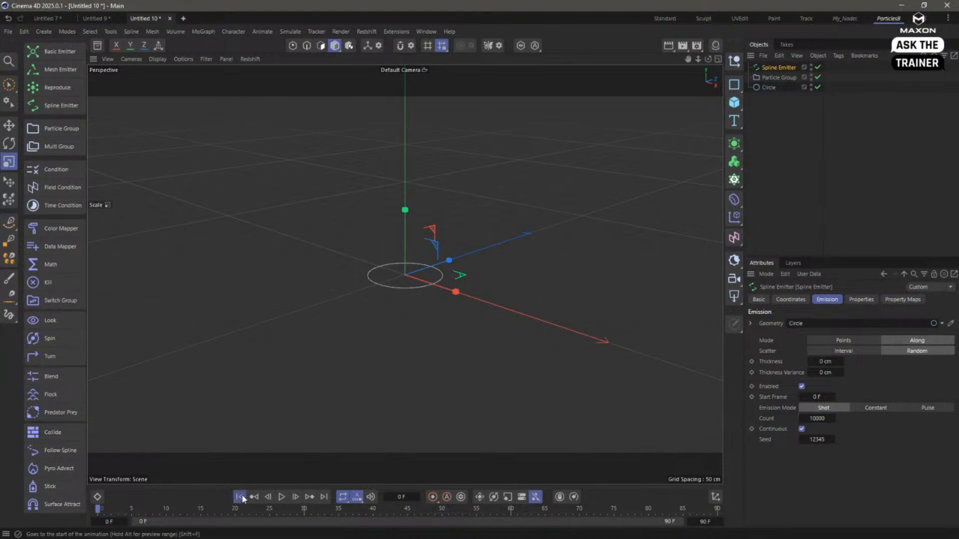
pyautogui.click(283, 499)
pyautogui.click(284, 498)
pyautogui.click(240, 501)
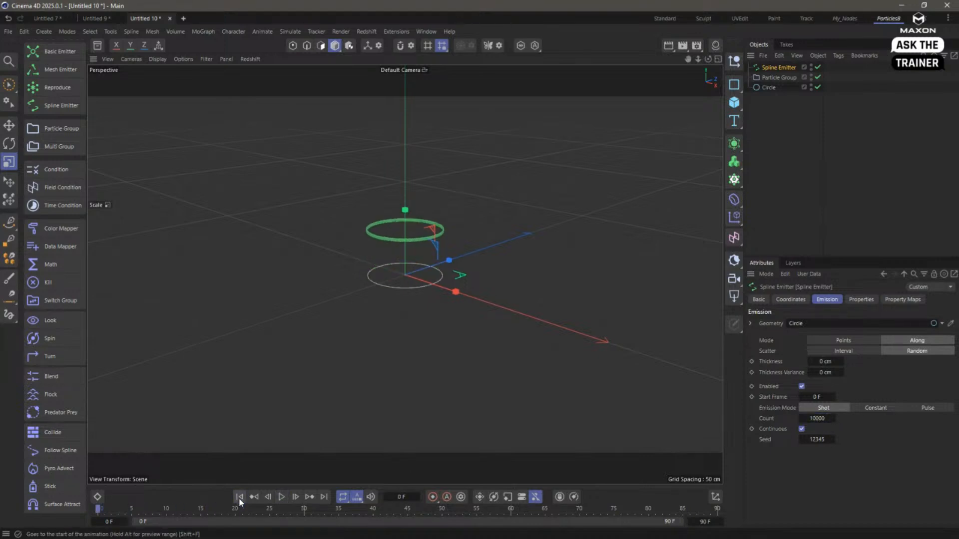
# - Set the Spline Emitter's directional spread to 9°, play the animation and rewind to the start
pyautogui.click(859, 300)
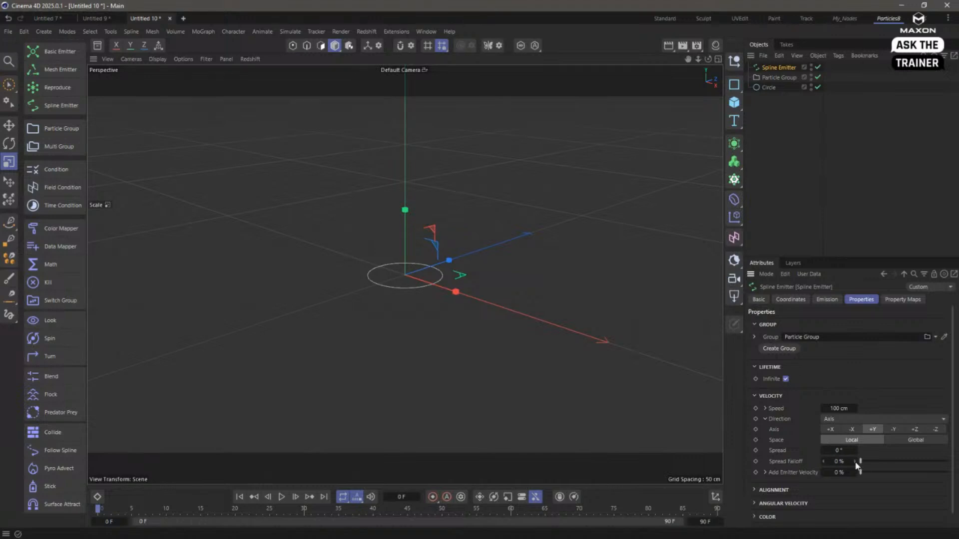
pyautogui.moveTo(845, 451); pyautogui.dragTo(852, 451)
pyautogui.click(287, 501)
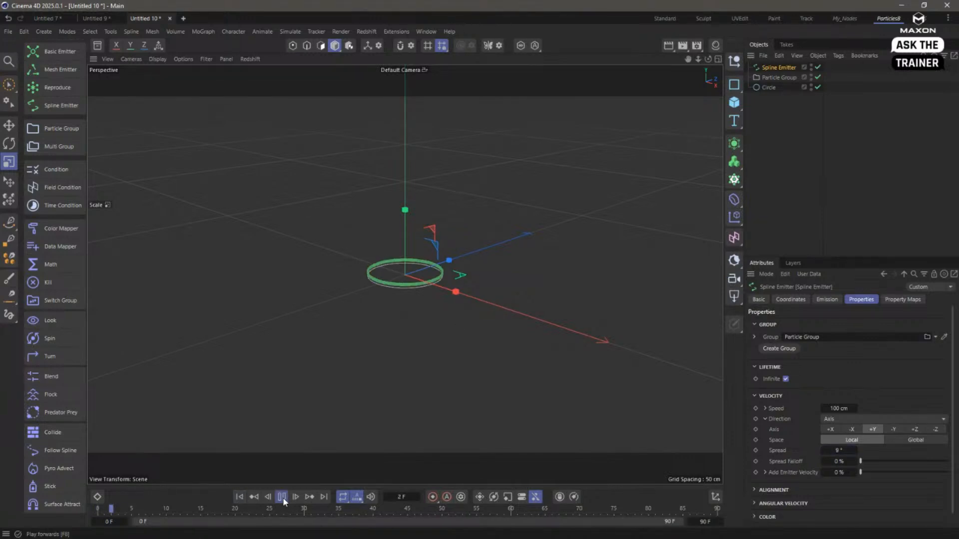
pyautogui.click(240, 497)
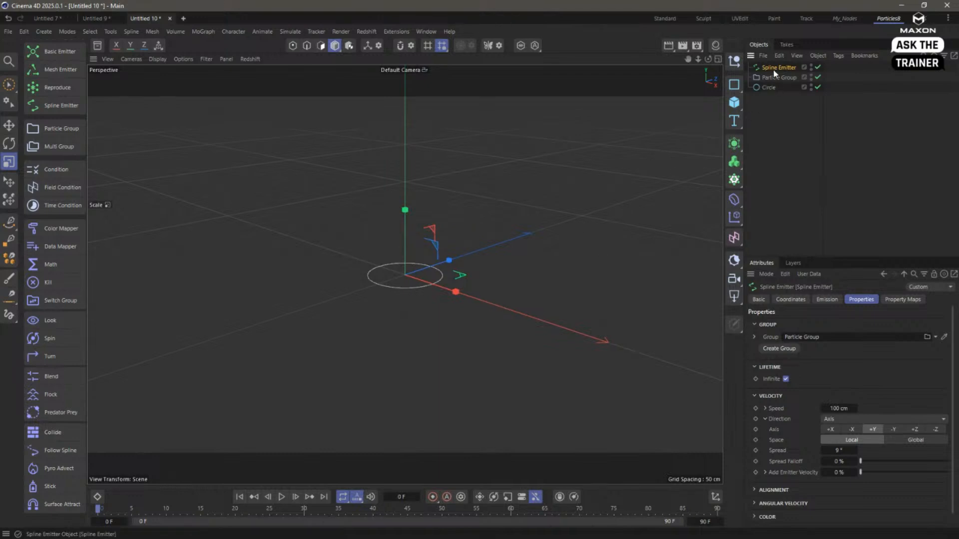
# - Switch the emission mode to Pulse with 10000 particles, a 5 F duration and a 10 F gap, and preview it
pyautogui.click(827, 299)
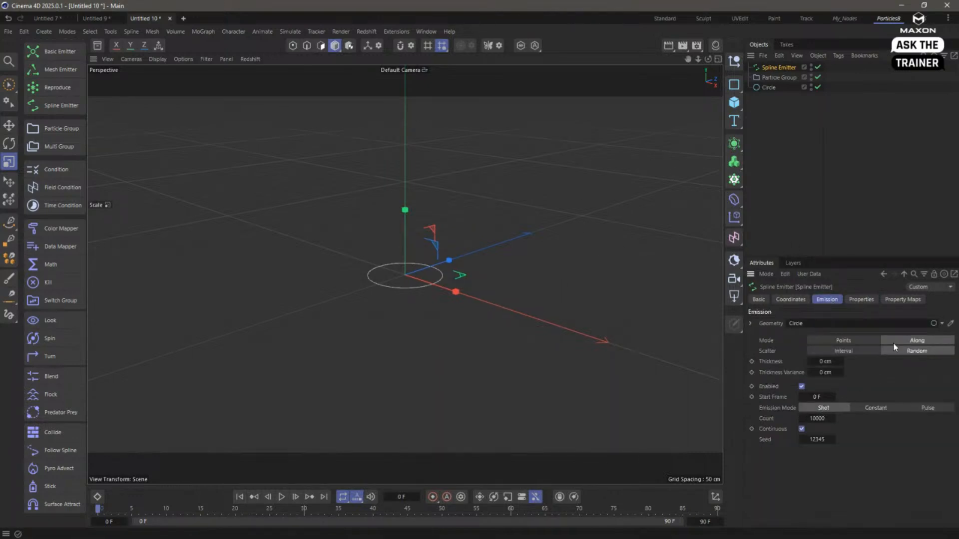
pyautogui.click(918, 408)
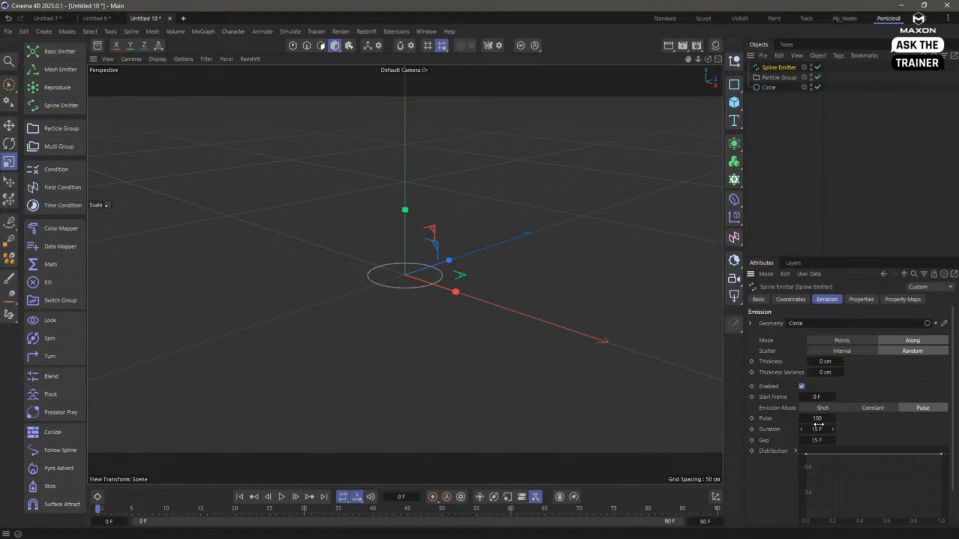
pyautogui.doubleClick(820, 420)
pyautogui.write('10000')
pyautogui.press('Tab')
pyautogui.write('5')
pyautogui.press('Tab')
pyautogui.write('10')
pyautogui.press('Return')
pyautogui.click(281, 496)
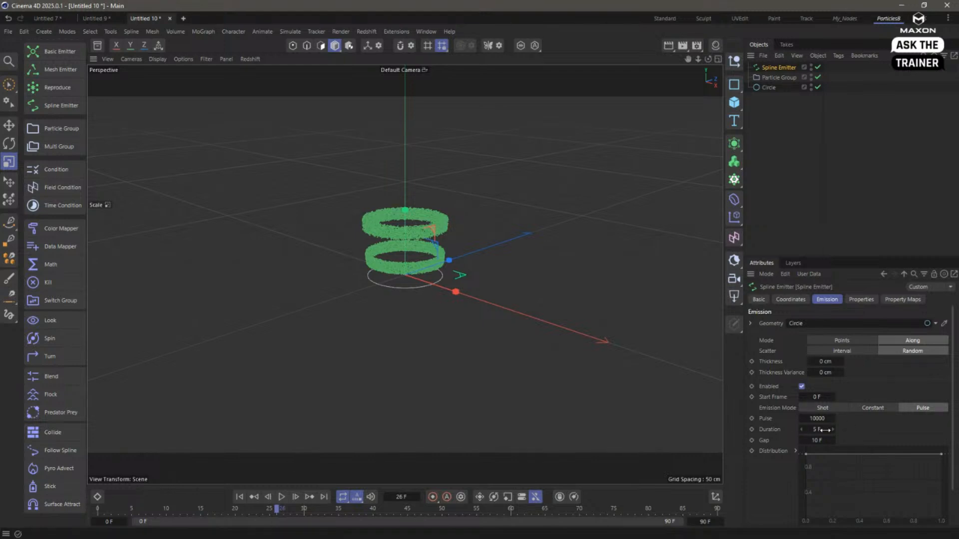
# - Set the emission to Constant with a limited range of 5 F starting at frame 5, and play it from the start
pyautogui.click(866, 407)
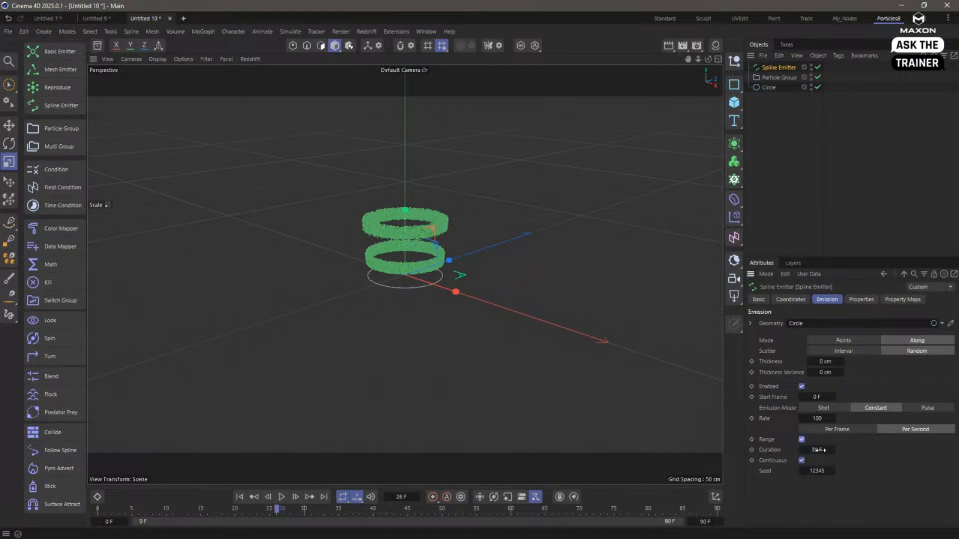
pyautogui.doubleClick(825, 450)
pyautogui.write('5')
pyautogui.doubleClick(818, 397)
pyautogui.write('5')
pyautogui.click(240, 496)
pyautogui.click(281, 497)
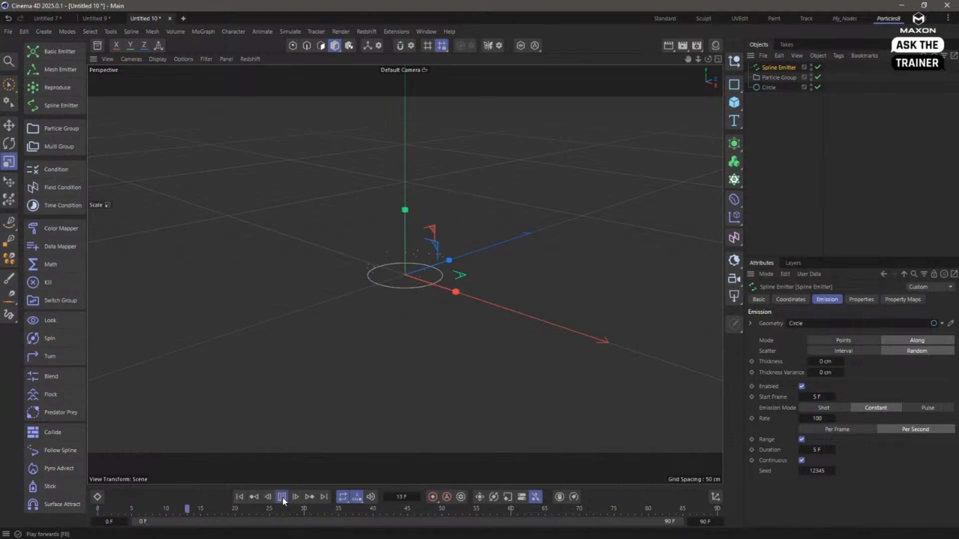
# - Raise the emitter's rate to 100000 per second and preview the emission from the first frame
pyautogui.doubleClick(821, 419)
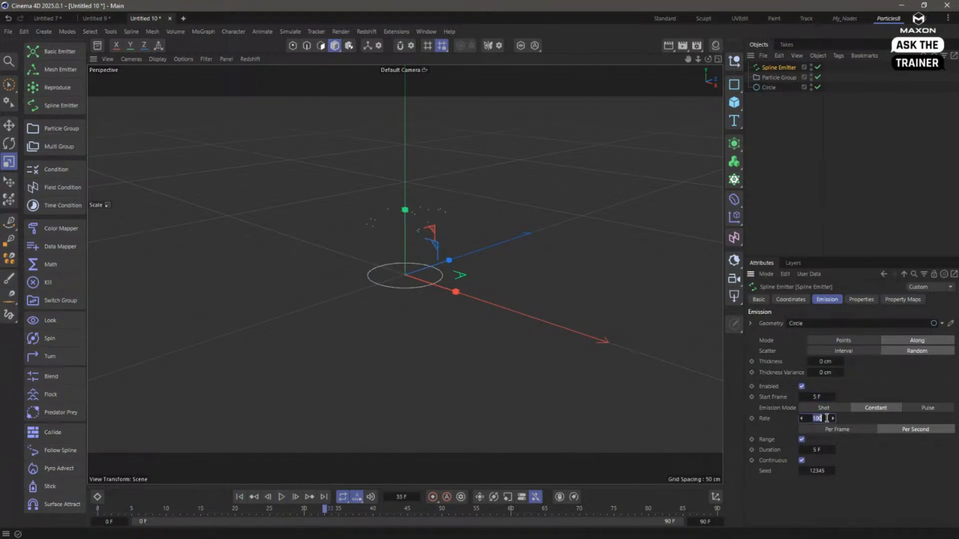
pyautogui.write('100000')
pyautogui.click(240, 496)
pyautogui.click(282, 497)
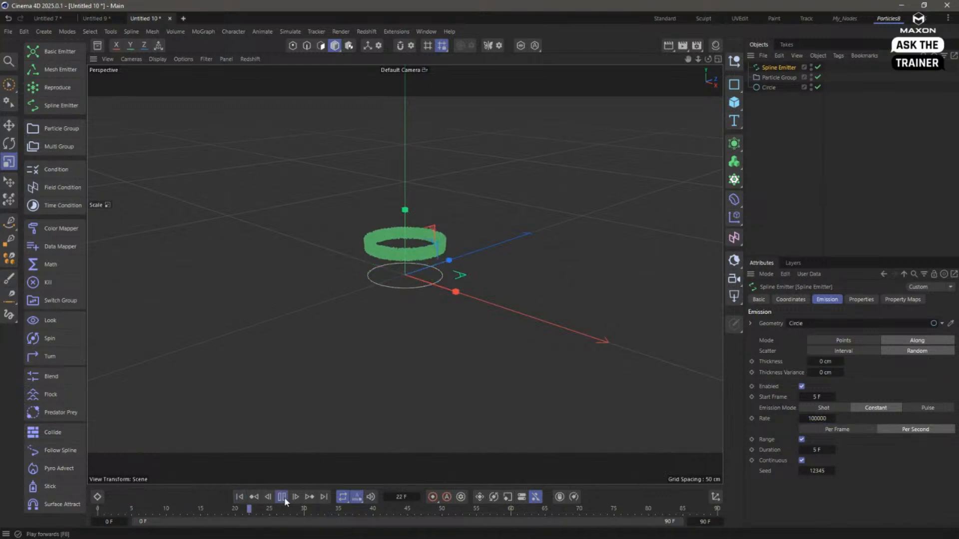
pyautogui.click(282, 497)
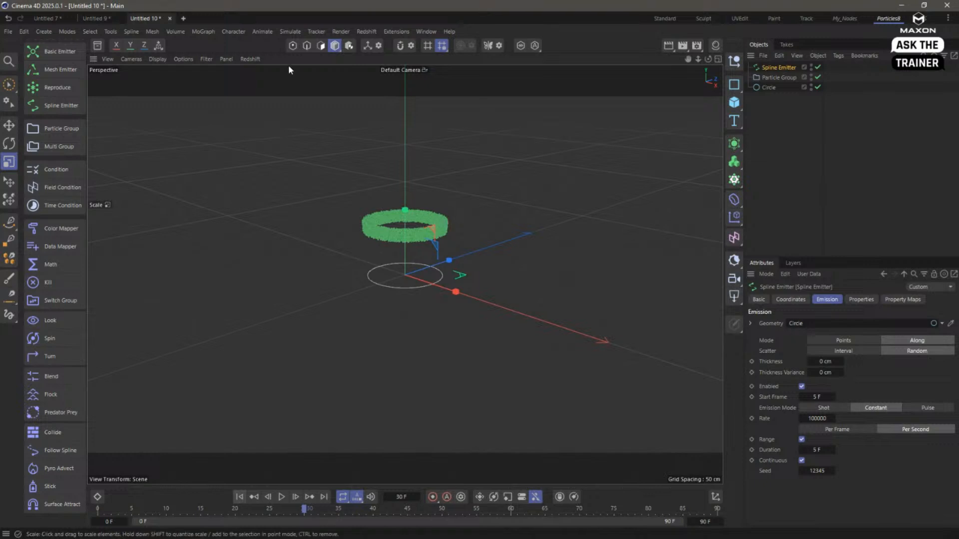
# - Add a Gravity force to the scene, play its effect on the particles and rewind
pyautogui.click(291, 31)
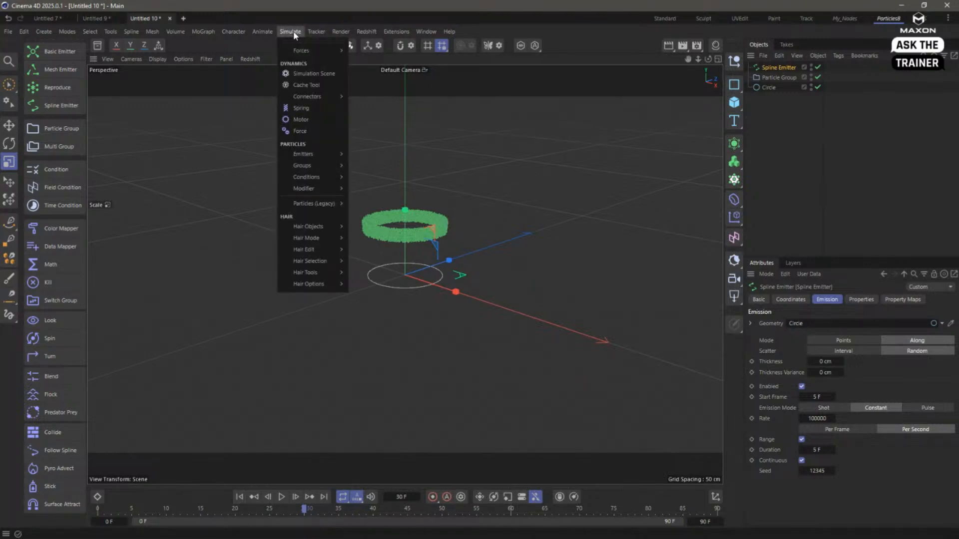
pyautogui.moveTo(324, 50)
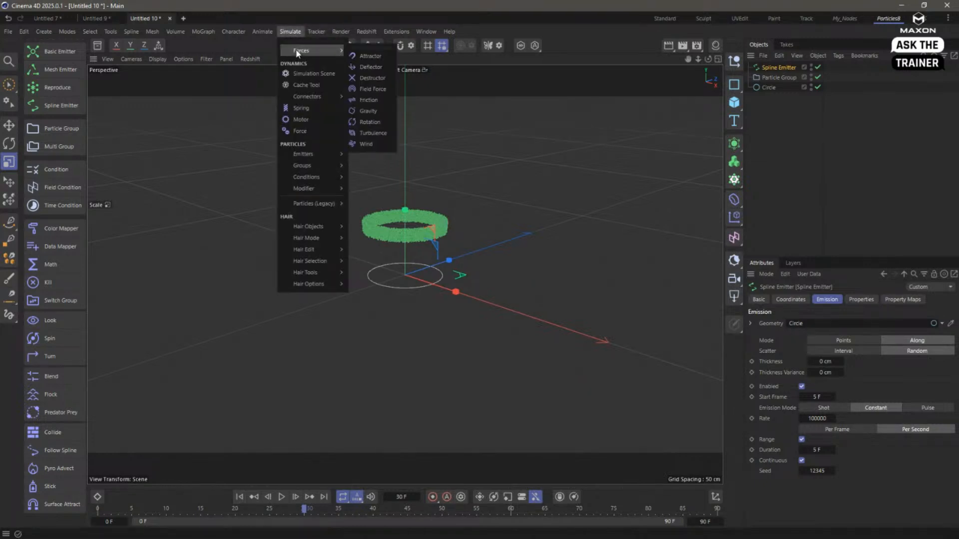
pyautogui.click(370, 112)
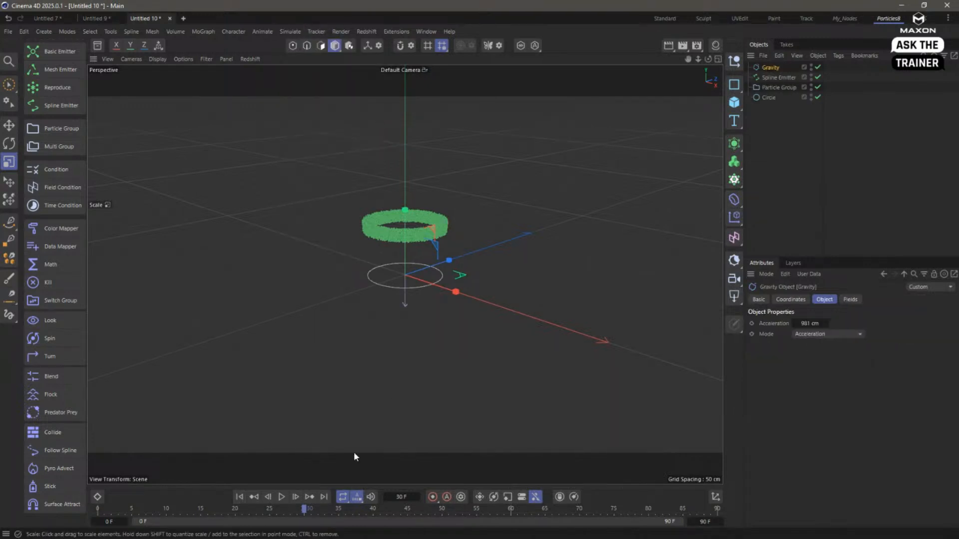
pyautogui.click(240, 496)
pyautogui.click(281, 497)
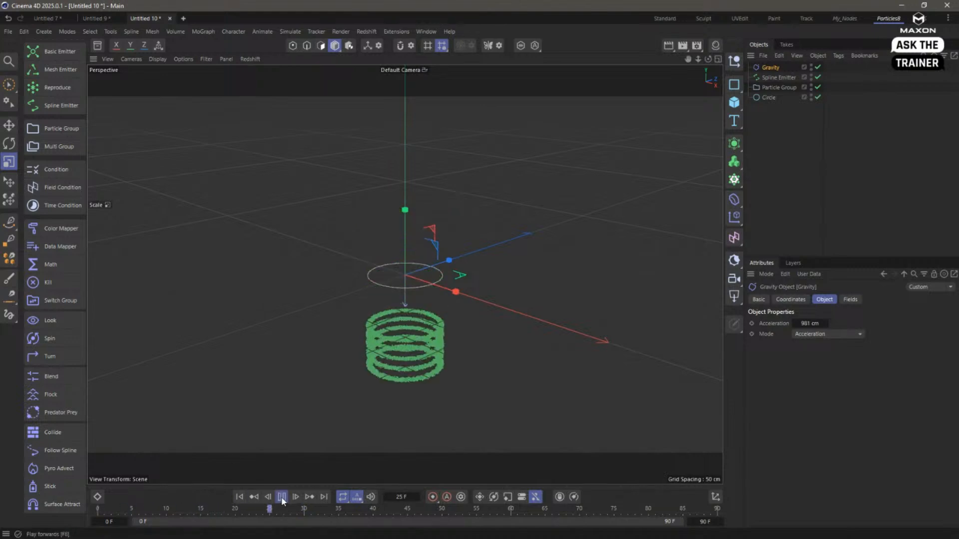
pyautogui.click(237, 497)
# - Set the Gravity acceleration to 150 cm, preview the particles rising and falling, and rewind to the first frame
pyautogui.click(809, 323)
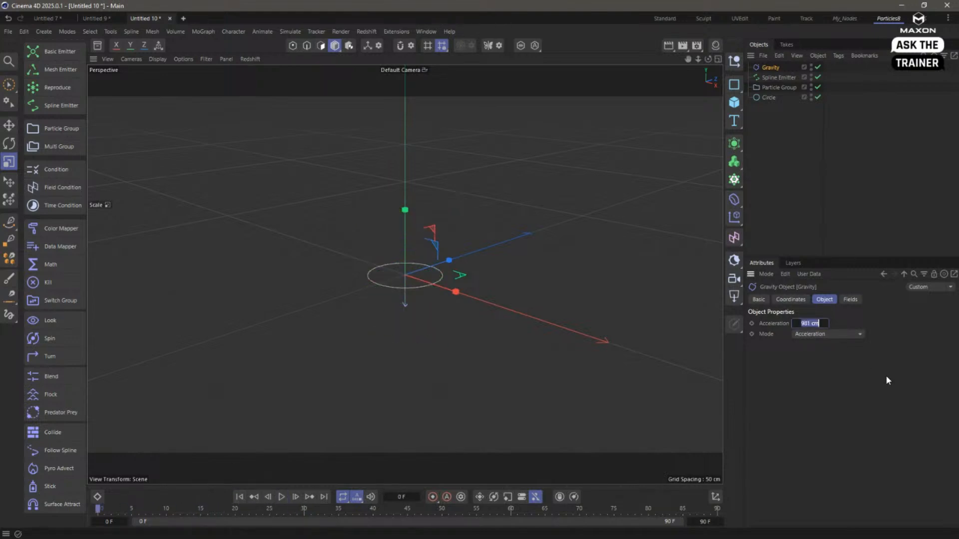
pyautogui.write('150')
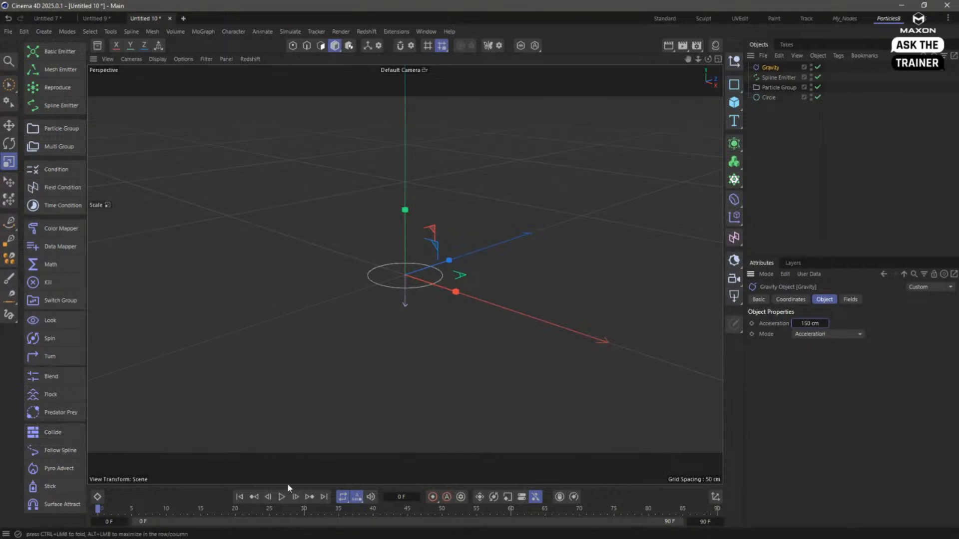
pyautogui.click(239, 496)
pyautogui.click(282, 497)
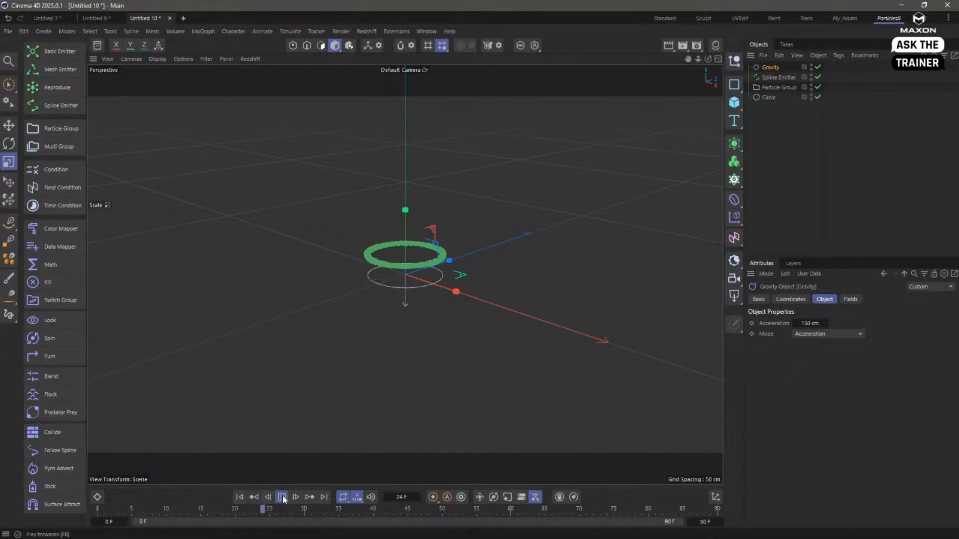
pyautogui.click(282, 497)
pyautogui.click(238, 496)
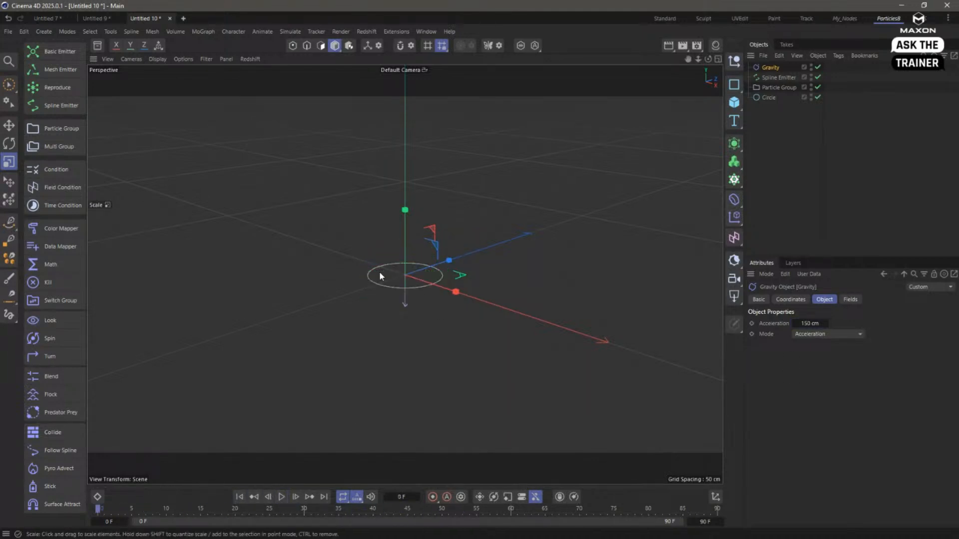
pyautogui.keyDown('alt'); pyautogui.moveTo(382, 271); pyautogui.dragTo(508, 282, button='right'); pyautogui.keyUp('alt')
pyautogui.keyDown('alt'); pyautogui.moveTo(509, 283); pyautogui.dragTo(461, 312, button='middle'); pyautogui.keyUp('alt')
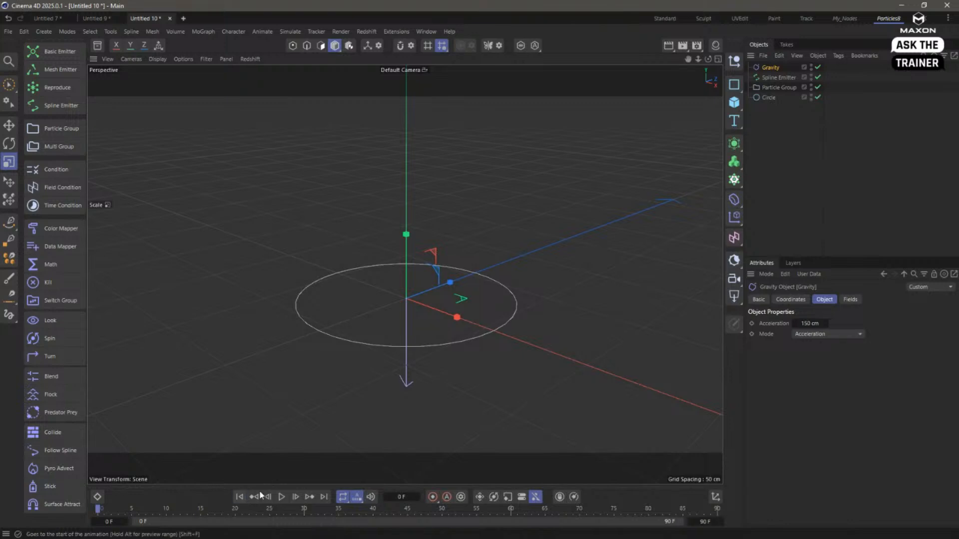
# - Play the particle burst again from the first frame to review the emission under gravity
pyautogui.click(281, 497)
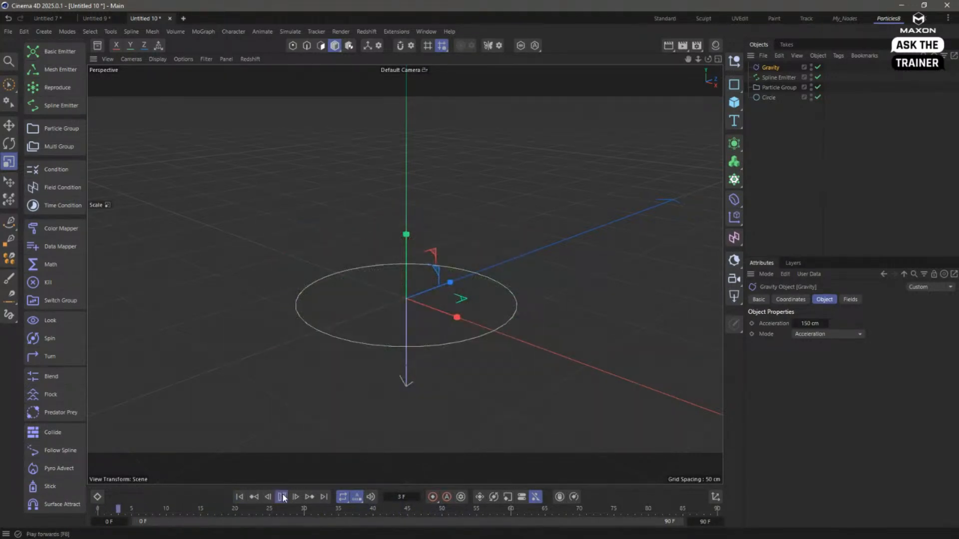
pyautogui.click(282, 497)
pyautogui.click(239, 497)
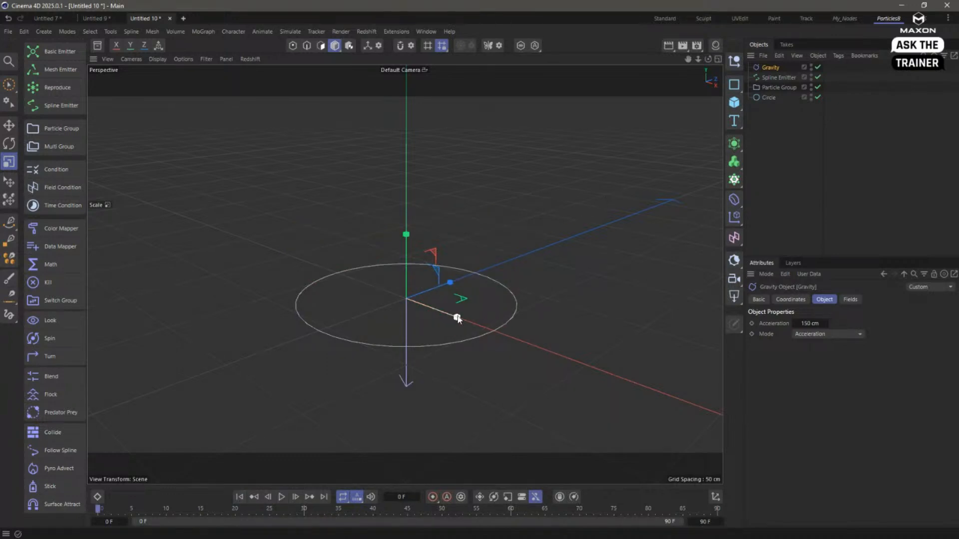
pyautogui.click(282, 497)
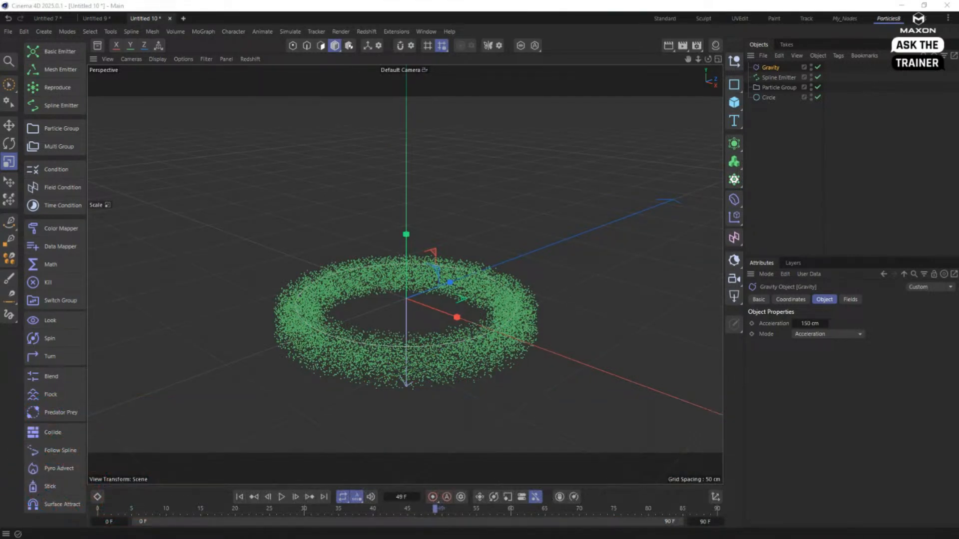
# - Add a sphere at the scene origin and shrink it to a radius of about 12.1 cm
pyautogui.click(799, 157)
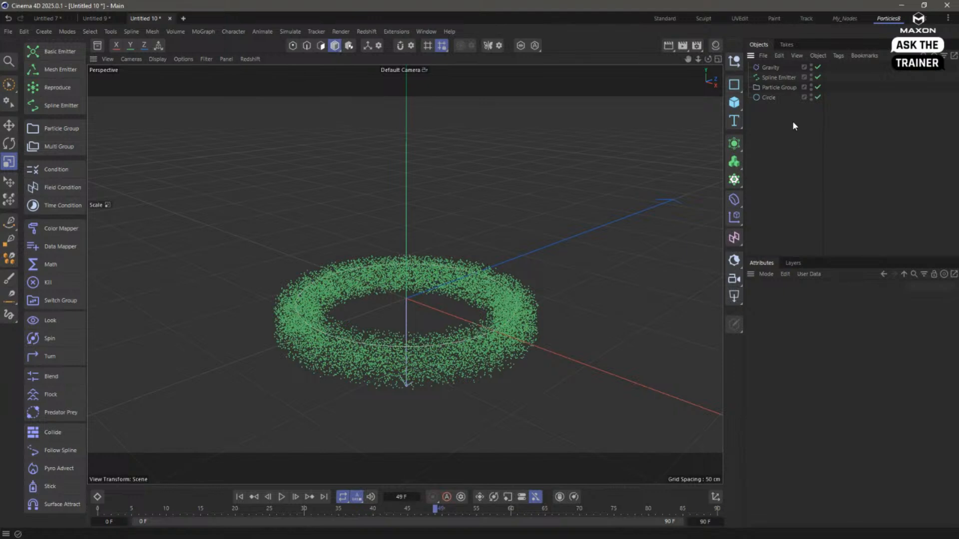
pyautogui.click(734, 102)
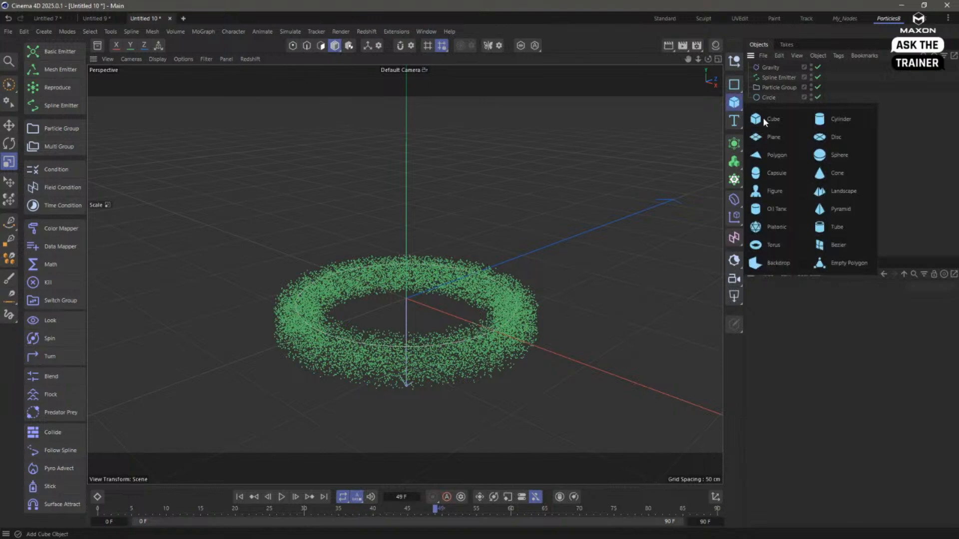
pyautogui.click(854, 155)
pyautogui.moveTo(556, 262); pyautogui.dragTo(184, 300)
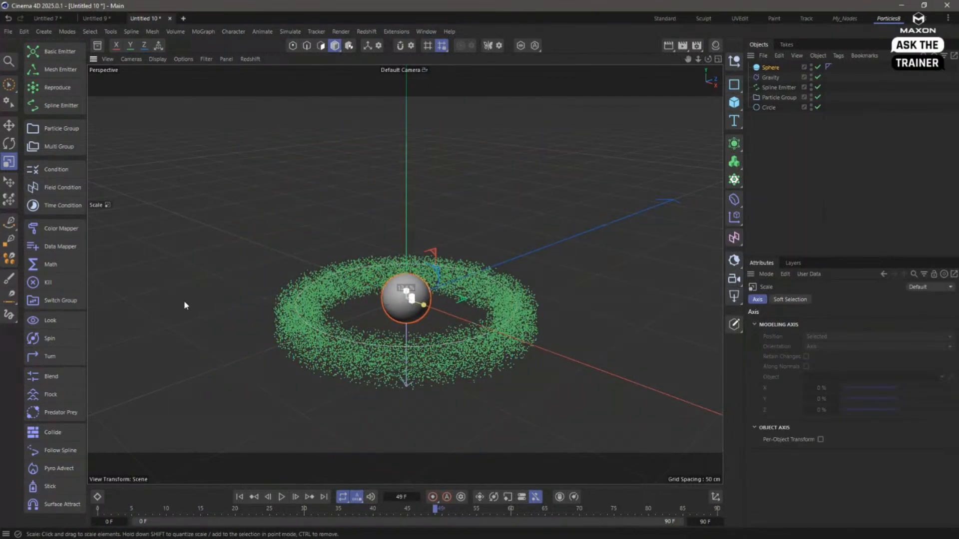
pyautogui.click(756, 68)
pyautogui.press('Delete')
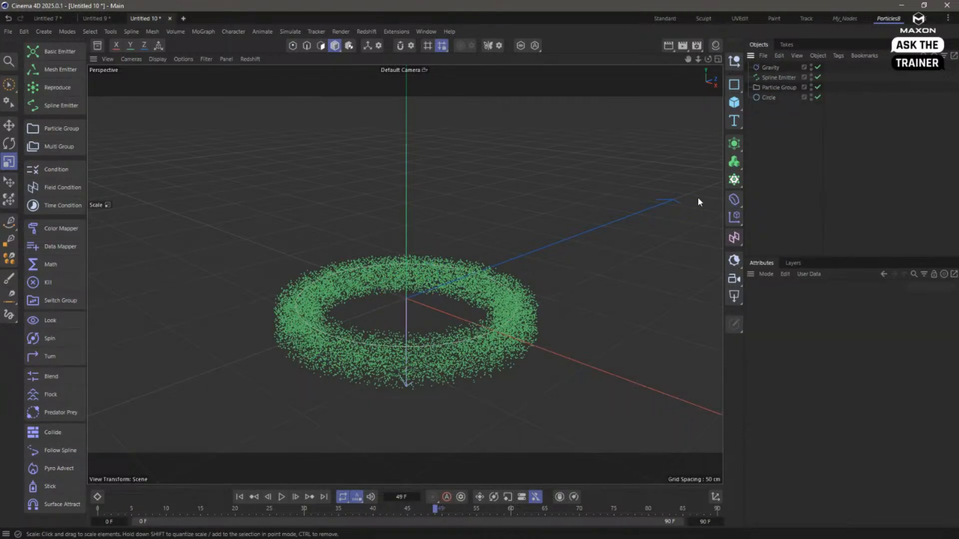
pyautogui.hotkey('ctrl', 'z')
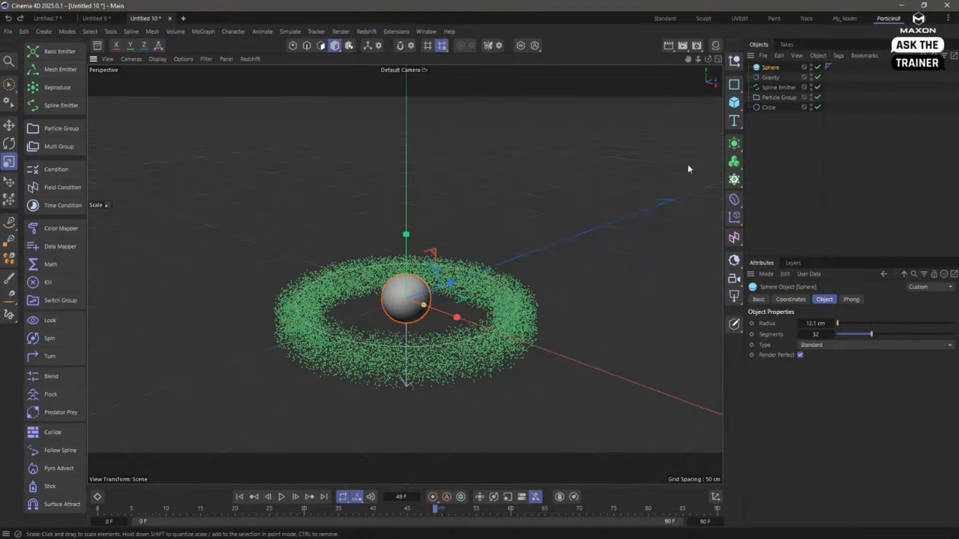
# - Disable and delete the Spline Emitter, Particle Group and Circle, and delete the Gravity force, keeping only the sphere
pyautogui.click(865, 117)
pyautogui.moveTo(818, 87); pyautogui.dragTo(817, 107)
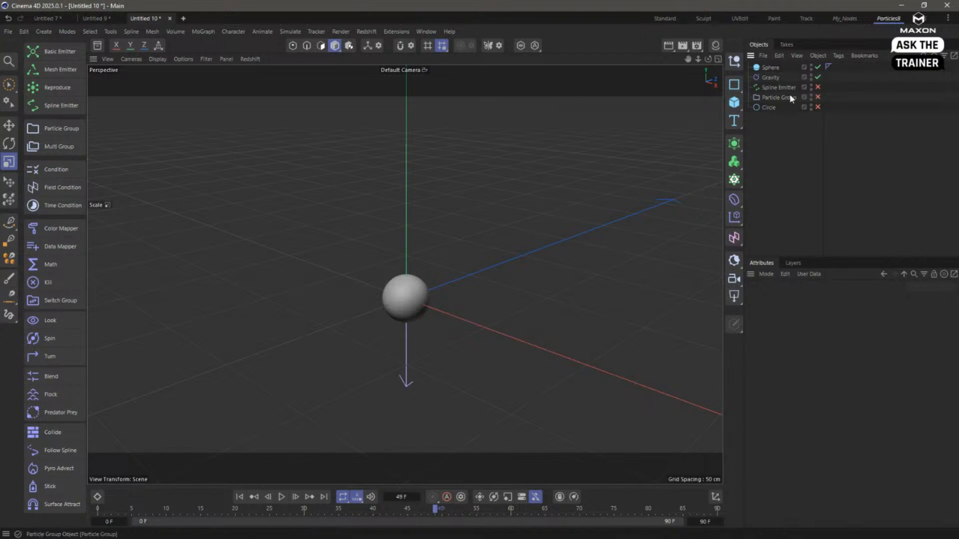
pyautogui.moveTo(790, 142); pyautogui.dragTo(764, 89)
pyautogui.press('Delete')
pyautogui.click(772, 77)
pyautogui.press('Delete')
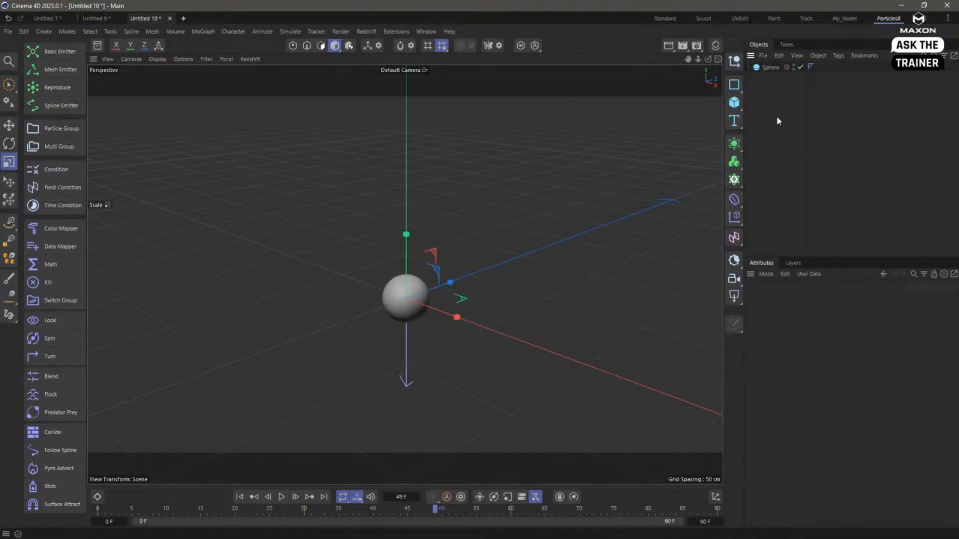
# - Create a Mesh Emitter that uses the sphere as its geometry, preview the emission and rewind
pyautogui.click(766, 66)
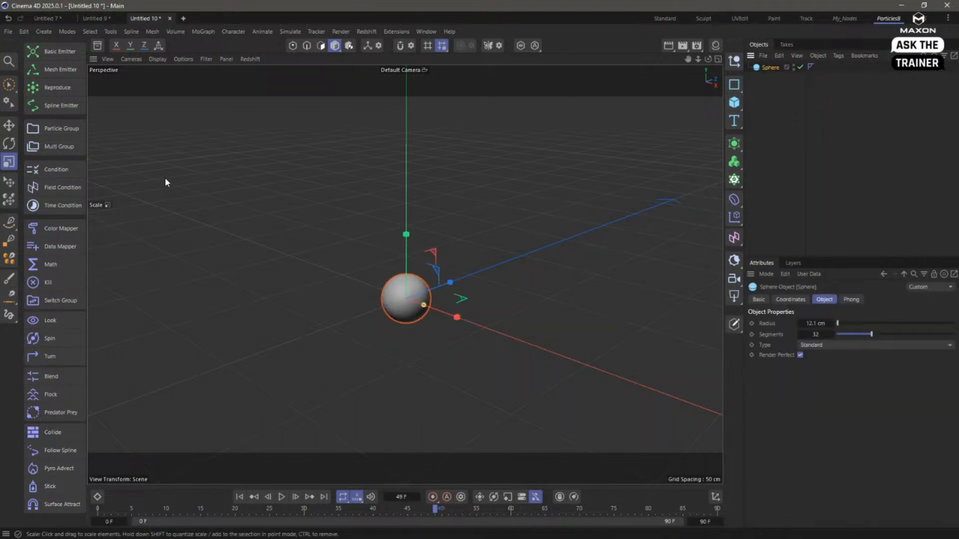
pyautogui.click(58, 69)
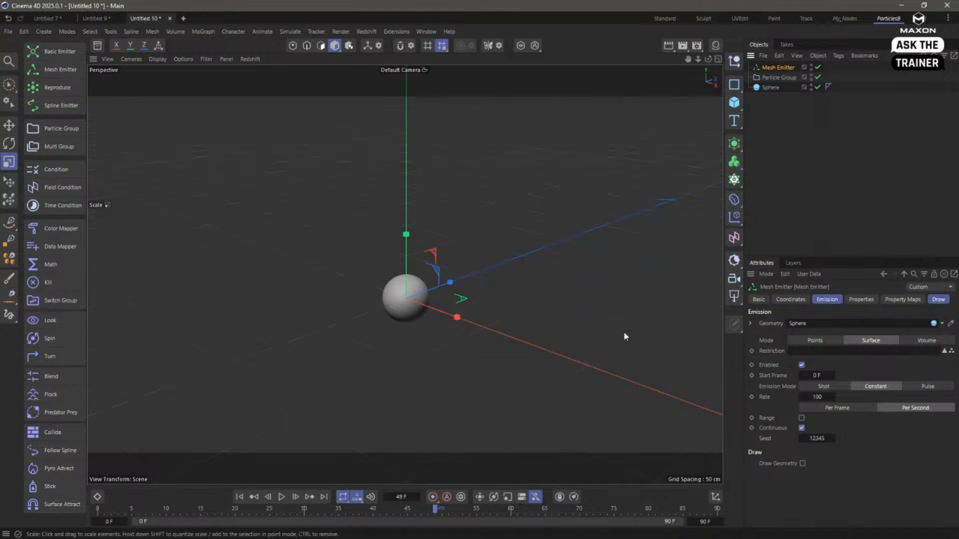
pyautogui.click(239, 496)
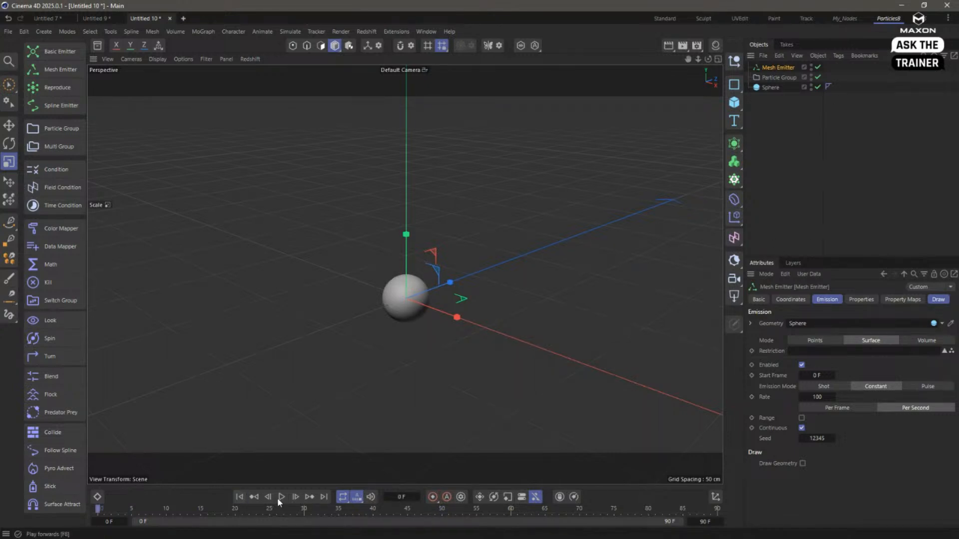
pyautogui.click(281, 497)
pyautogui.click(281, 497)
pyautogui.click(240, 497)
# - Set the Mesh Emitter's rate to 10000 per second with a limited range of 5 F, then preview and rewind
pyautogui.click(828, 396)
pyautogui.write('00')
pyautogui.press('Return')
pyautogui.click(802, 418)
pyautogui.doubleClick(818, 429)
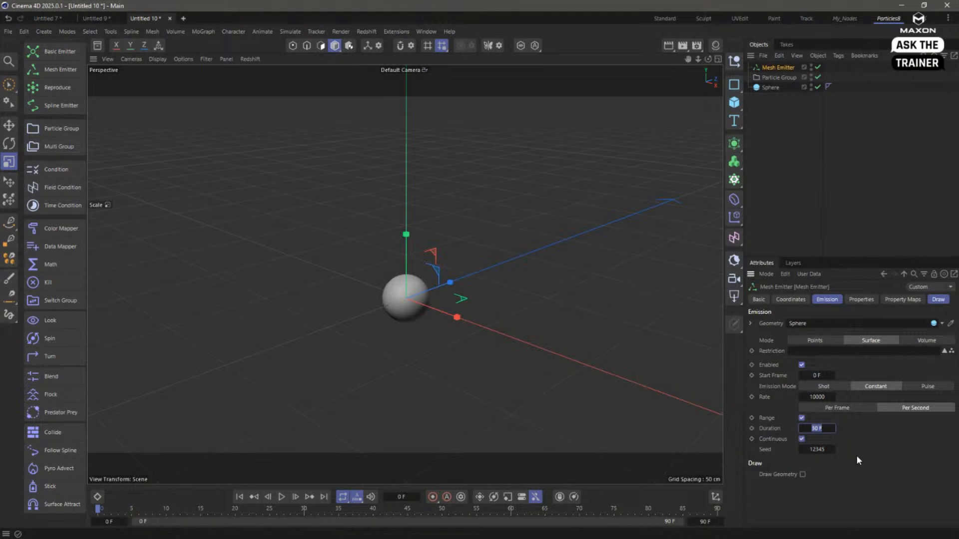
pyautogui.write('5')
pyautogui.press('Return')
pyautogui.click(282, 497)
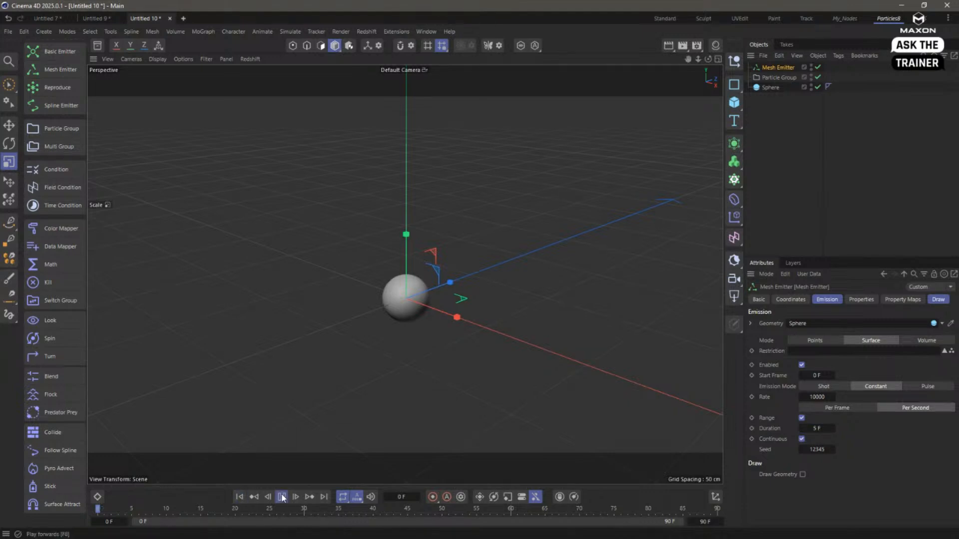
pyautogui.click(281, 497)
pyautogui.click(241, 496)
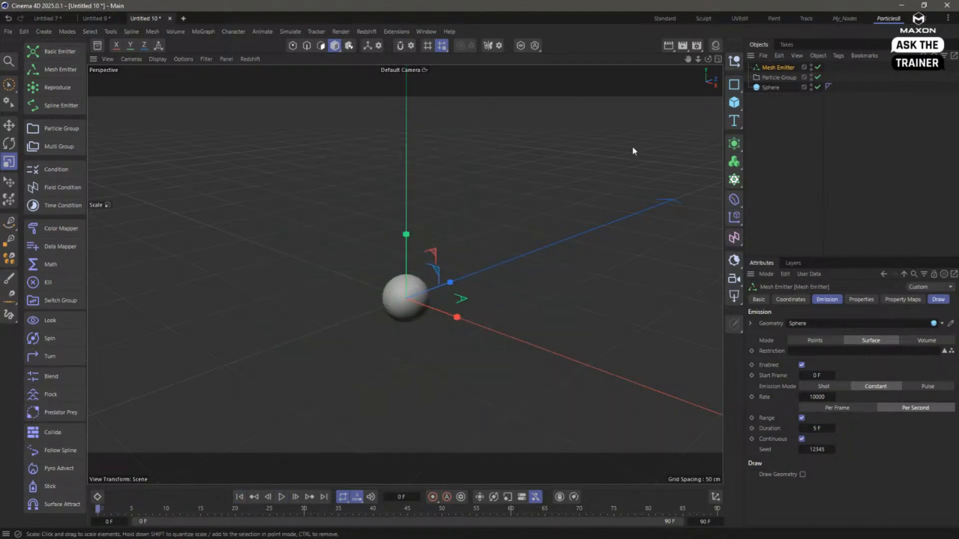
# - Set the Mesh Emitter's particle speed to 0 cm, preview the particles on the sphere and rewind
pyautogui.click(769, 88)
pyautogui.click(784, 69)
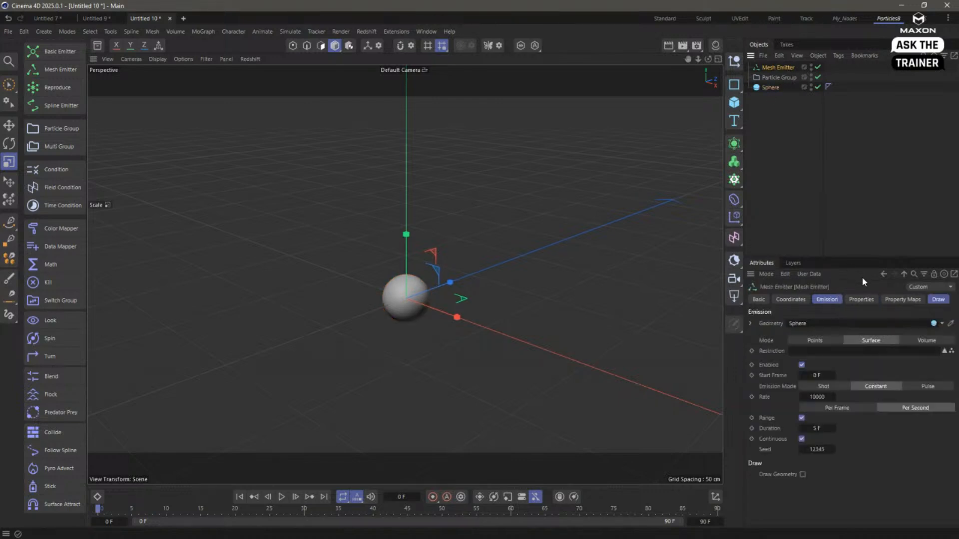
pyautogui.click(860, 299)
pyautogui.click(848, 408)
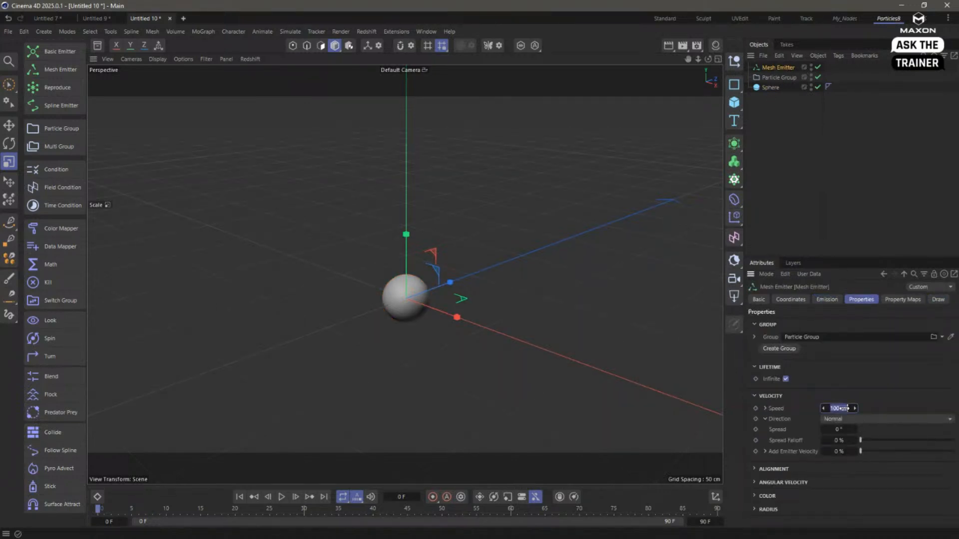
pyautogui.write('0')
pyautogui.click(281, 496)
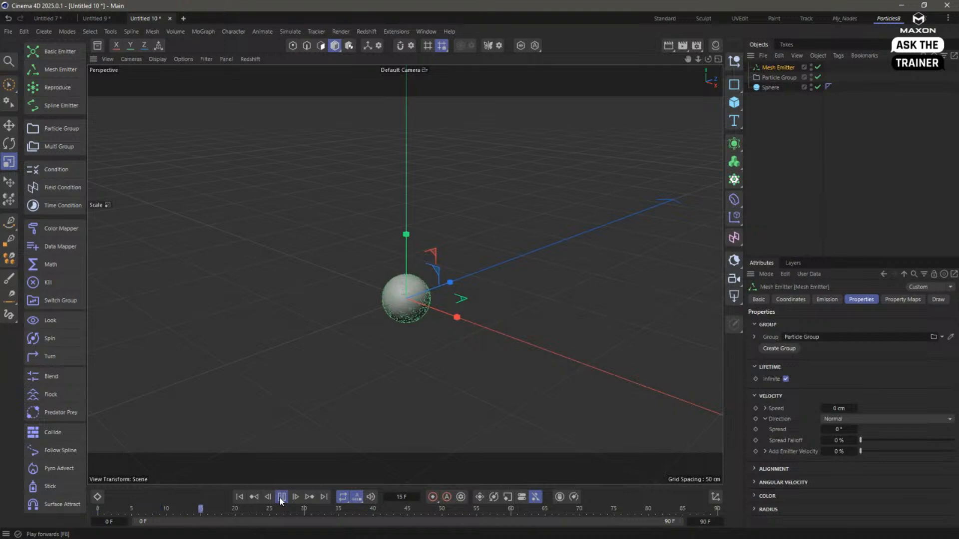
pyautogui.click(240, 497)
# - Add a Gravity force, rotate it to point straight upward and play its effect on the particles
pyautogui.click(289, 32)
pyautogui.moveTo(291, 51)
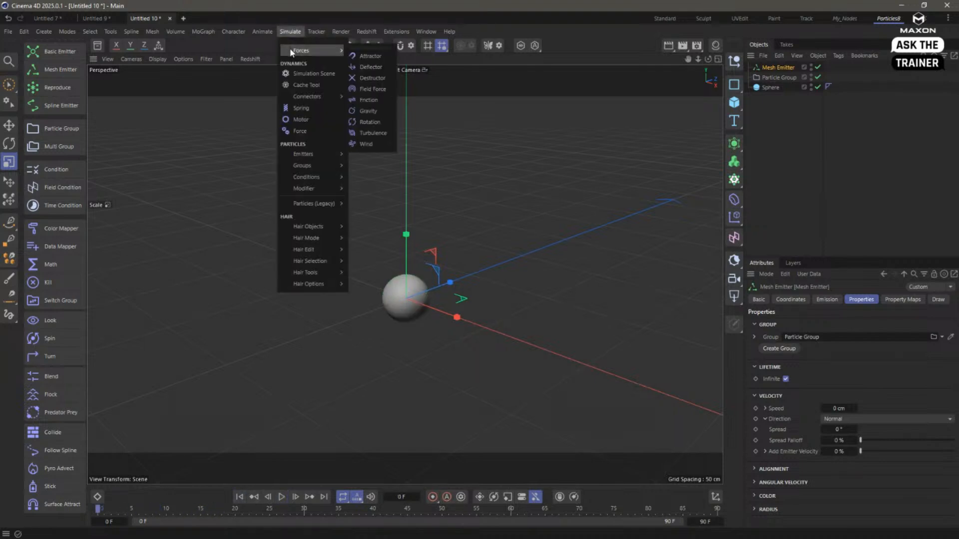
pyautogui.click(369, 112)
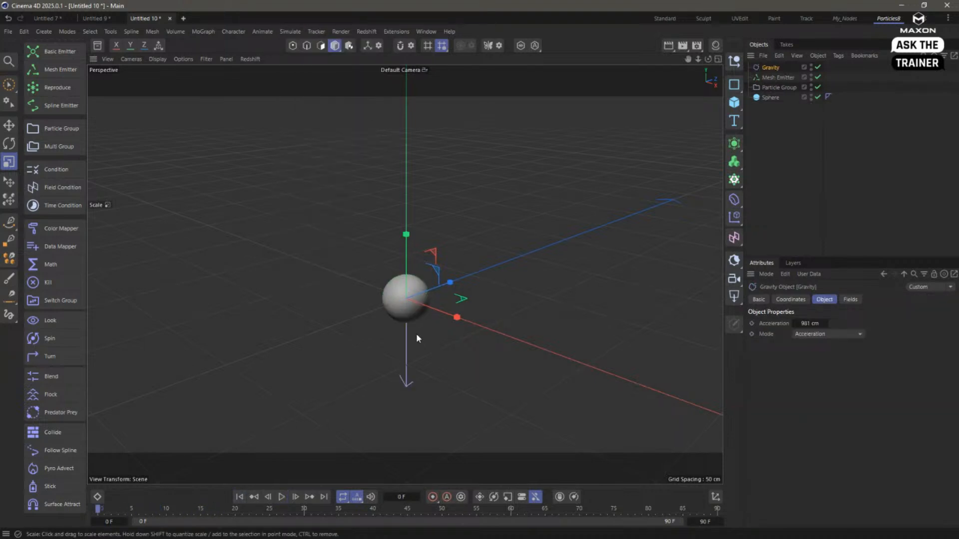
pyautogui.press('r')
pyautogui.moveTo(379, 298); pyautogui.dragTo(470, 301)
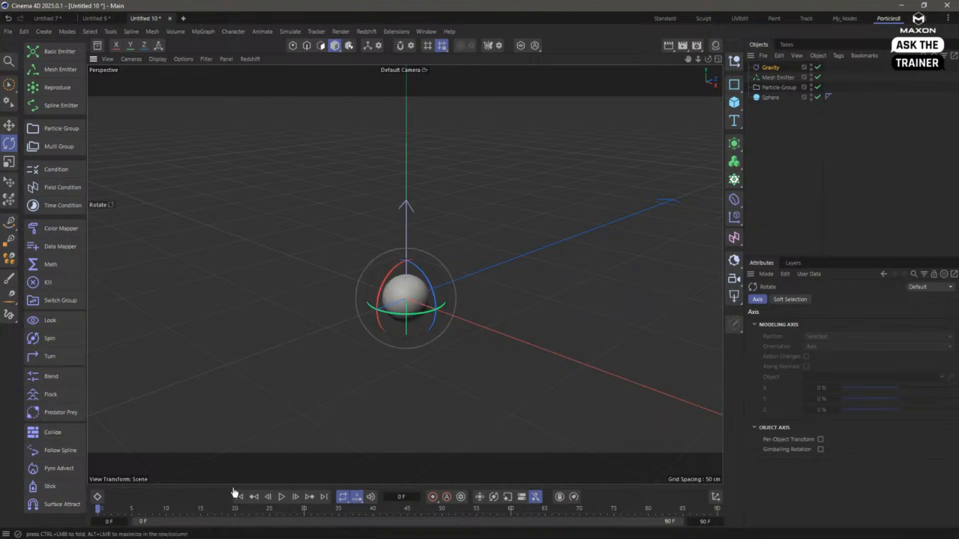
pyautogui.click(281, 498)
pyautogui.click(281, 497)
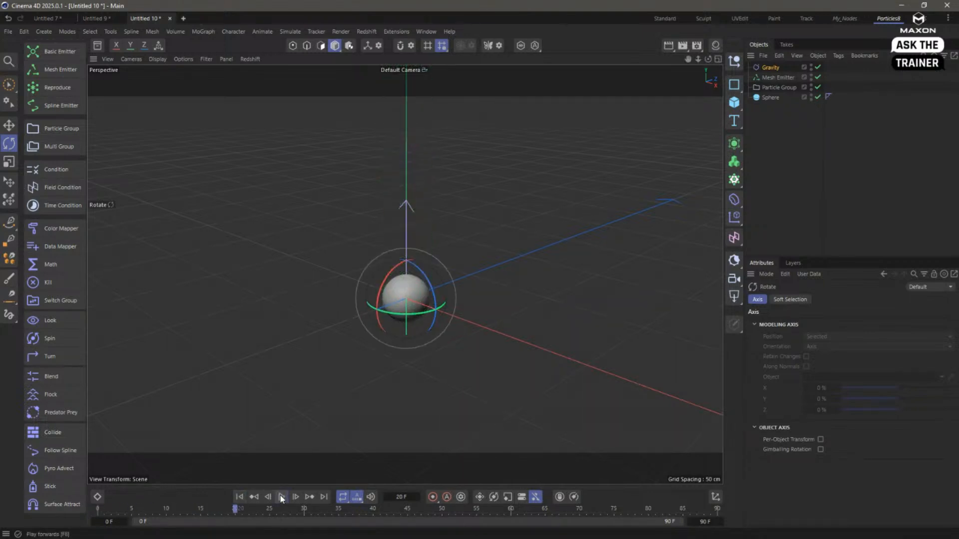
# - Add a Friction force with a strength of 80.7 and play the simulation from the start
pyautogui.click(316, 31)
pyautogui.moveTo(294, 32)
pyautogui.moveTo(307, 50)
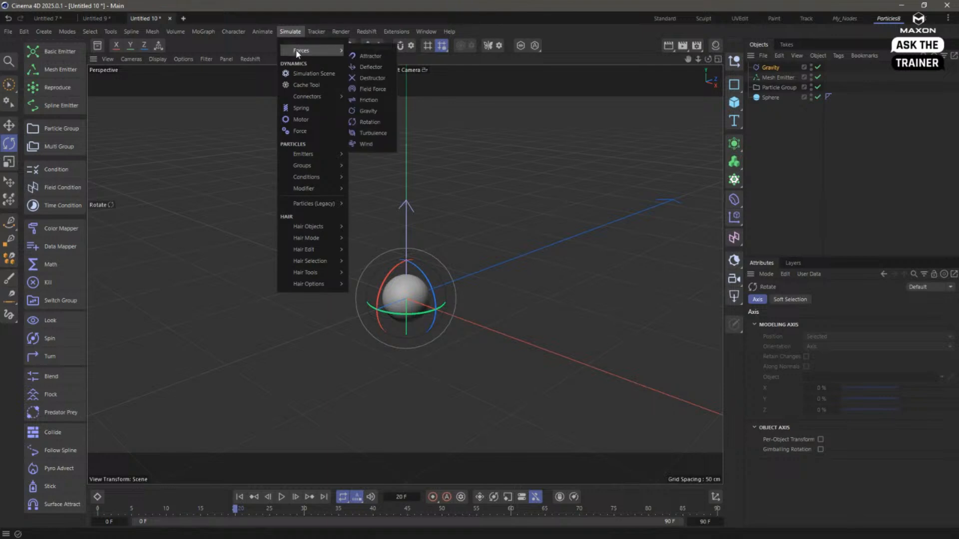
pyautogui.click(384, 100)
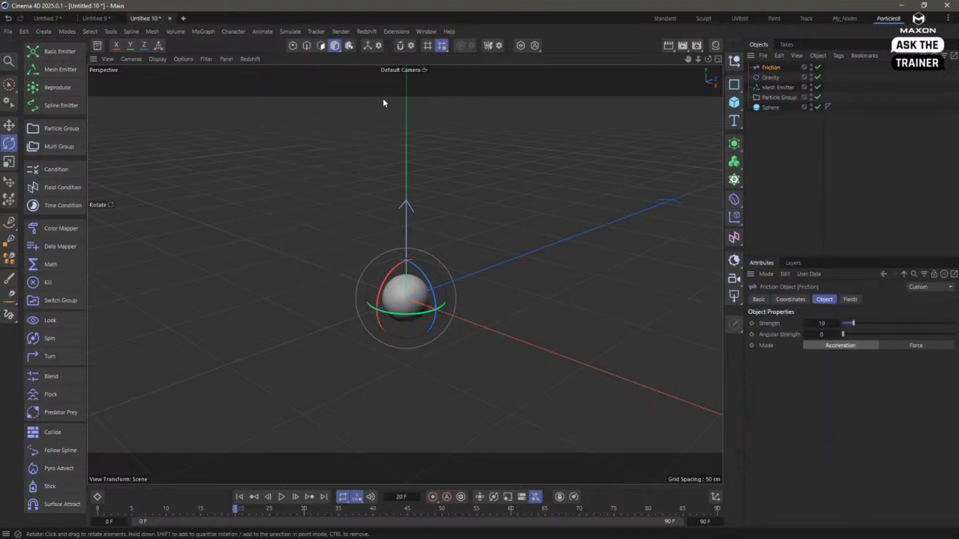
pyautogui.moveTo(870, 324); pyautogui.dragTo(933, 324)
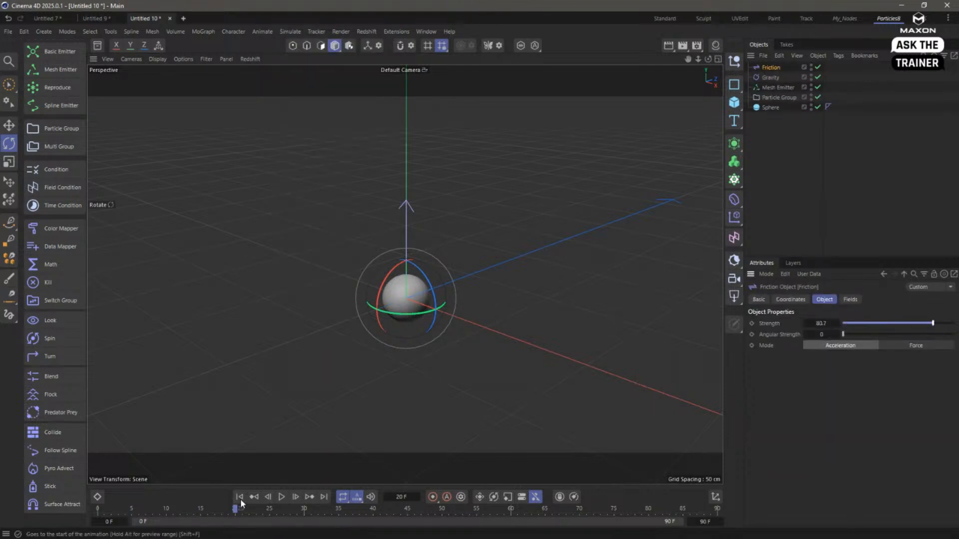
pyautogui.click(282, 497)
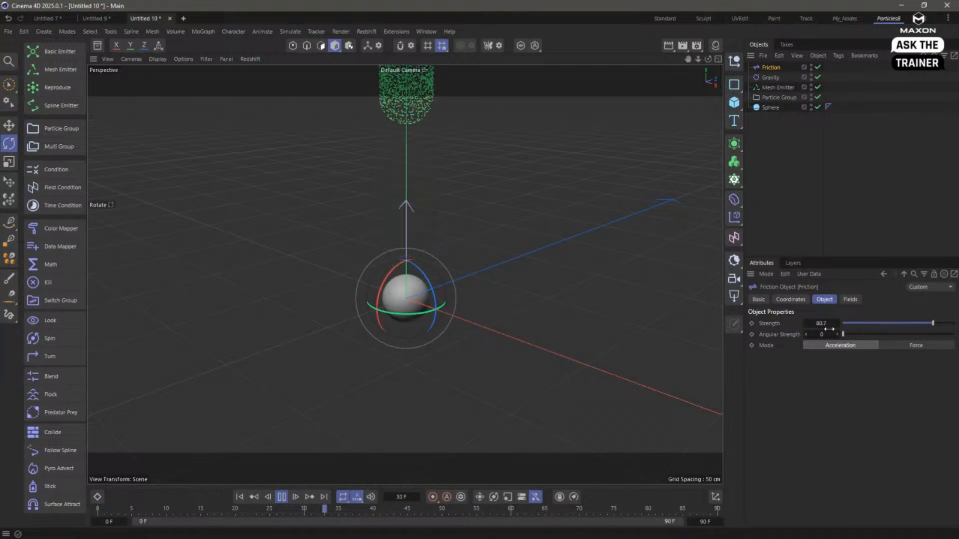
# - Raise the Friction strength to 289.7, replay the rising particles and rewind to the first frame
pyautogui.moveTo(827, 325); pyautogui.dragTo(931, 324)
pyautogui.click(240, 500)
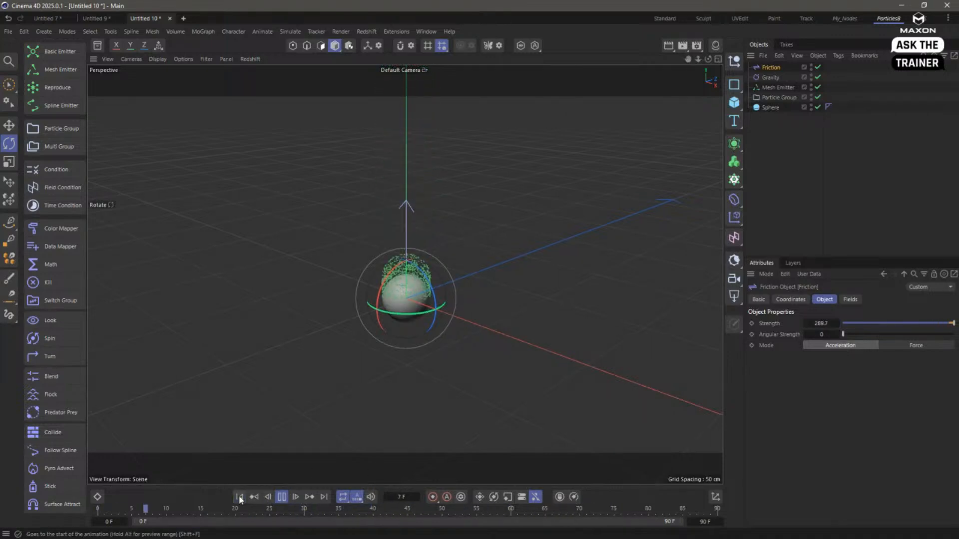
pyautogui.click(240, 499)
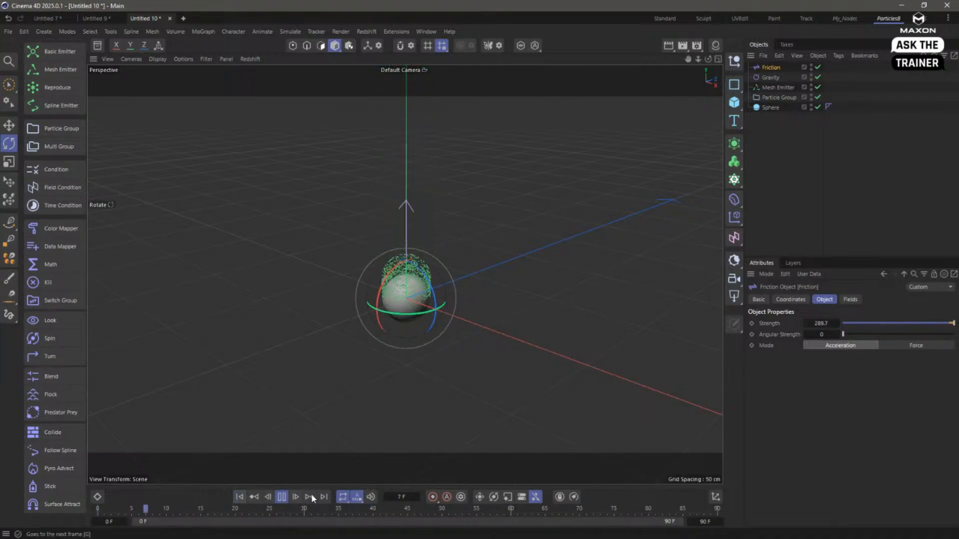
pyautogui.click(282, 497)
pyautogui.click(240, 497)
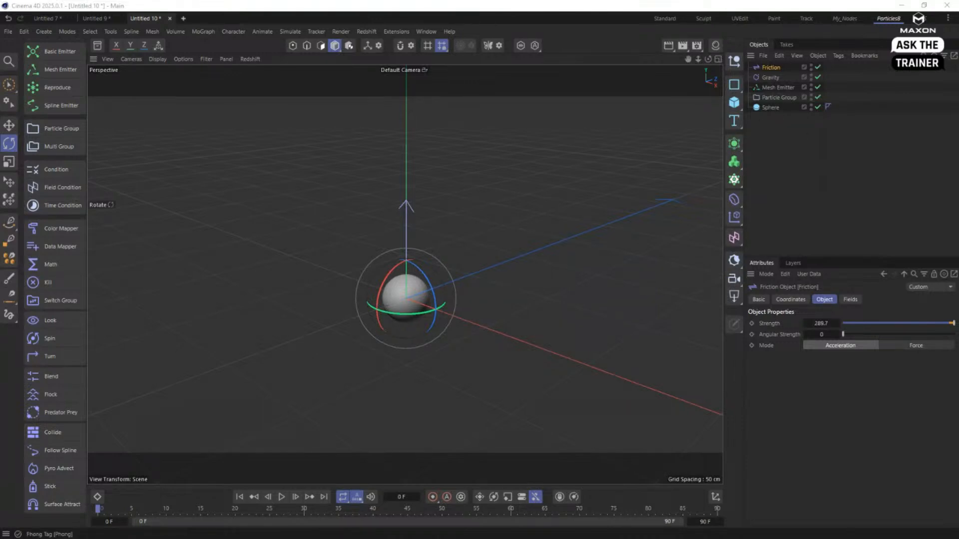
# - Create a new empty project and switch the interface to the Standard layout
pyautogui.click(790, 167)
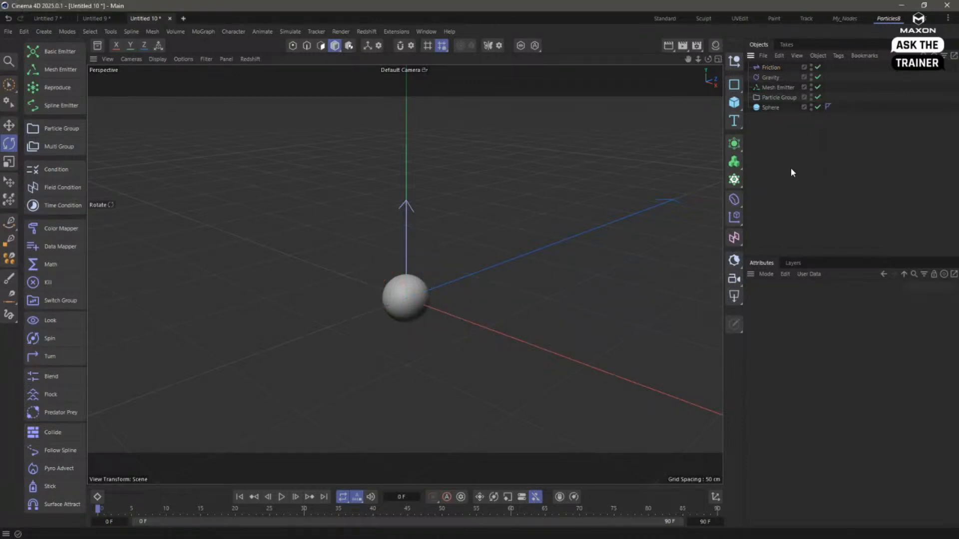
pyautogui.hotkey('ctrl', 'n')
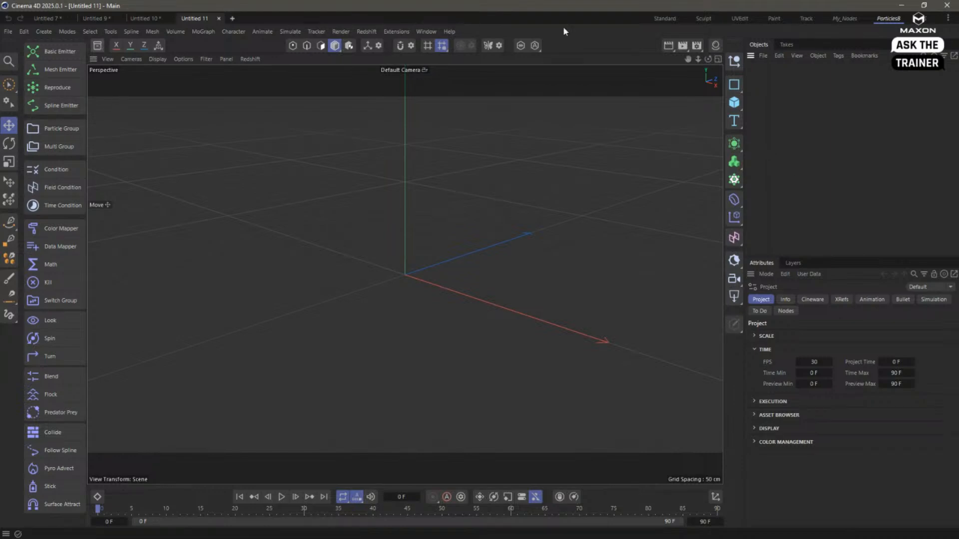
pyautogui.click(672, 22)
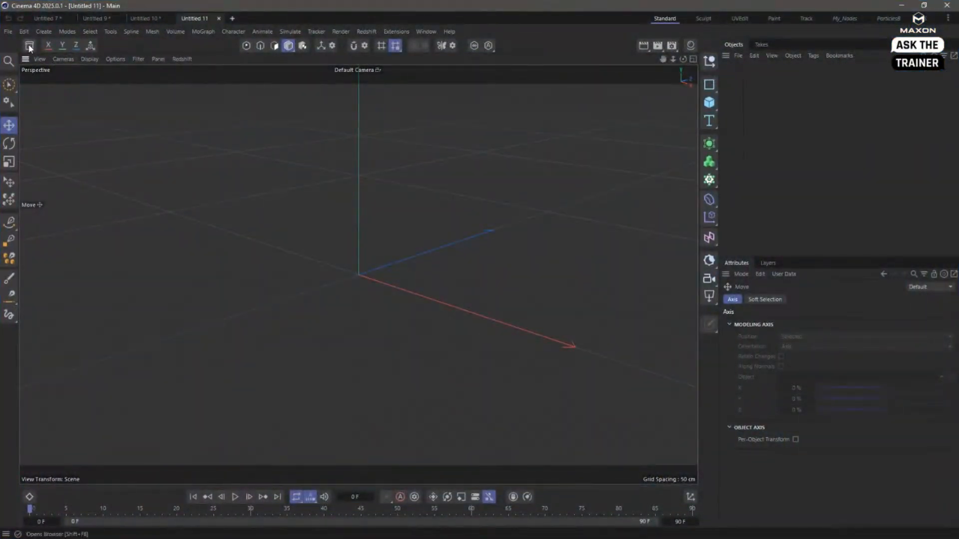
# - Search the Asset Browser's models for human
pyautogui.click(55, 96)
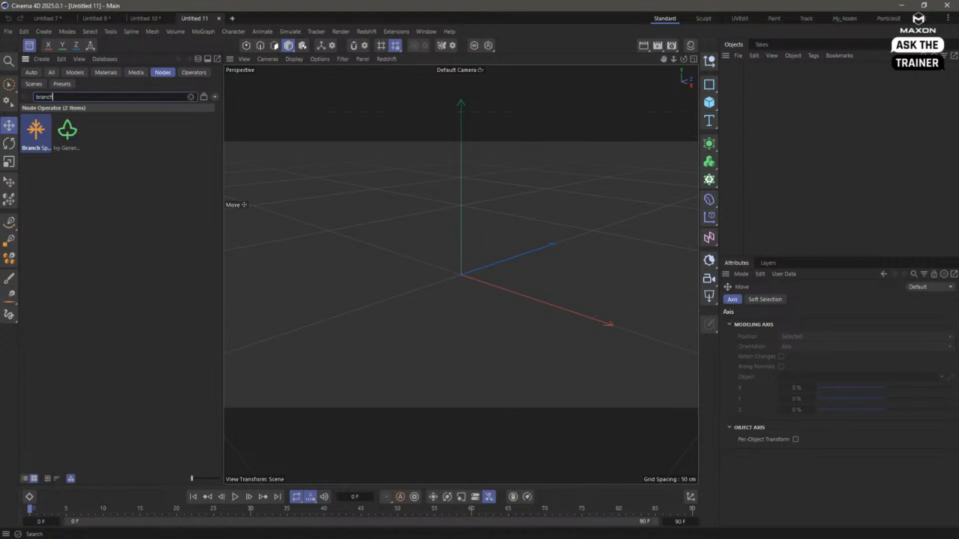
pyautogui.doubleClick(67, 95)
pyautogui.write('human')
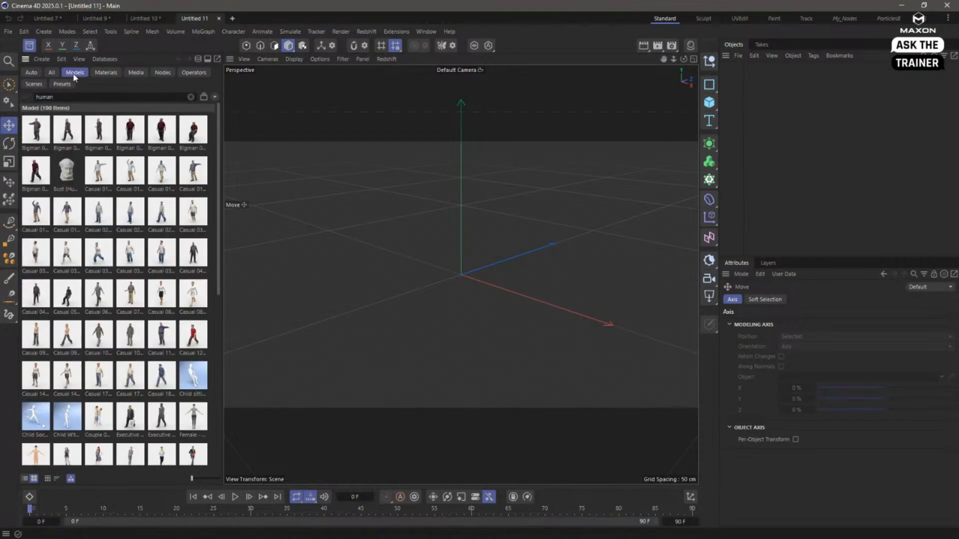
# - Load the Casual 07 - Shake Hands model into the scene and hide the Asset Browser
pyautogui.doubleClick(129, 299)
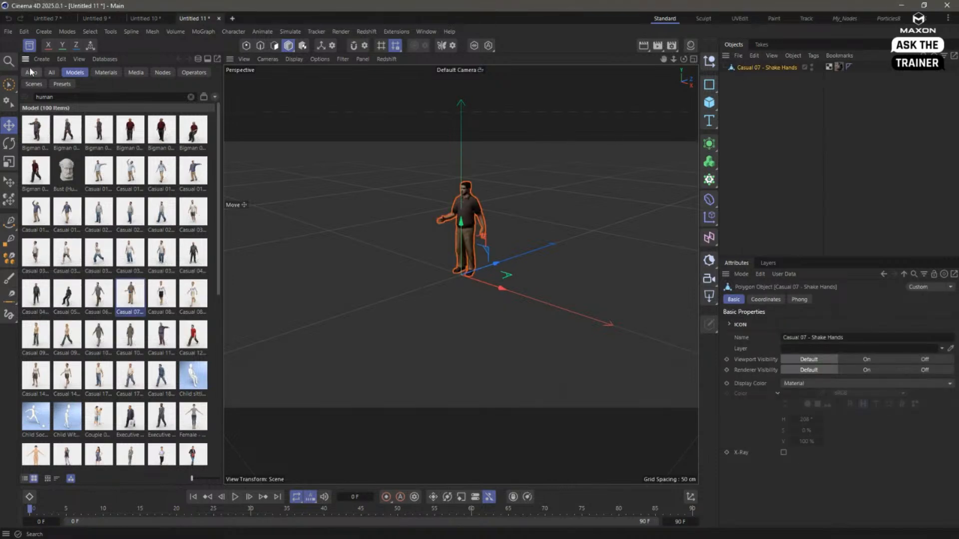
pyautogui.click(29, 45)
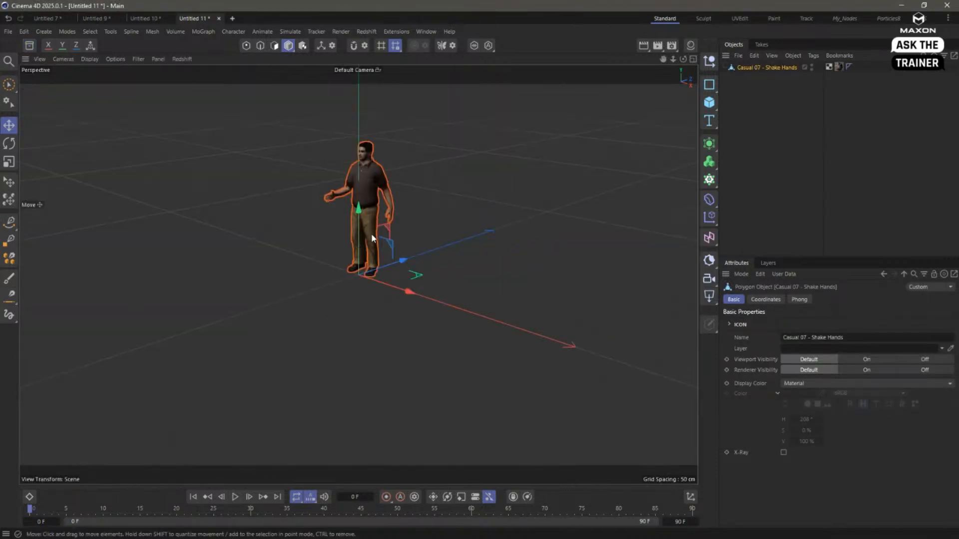
# - Search the Asset Browser's media for hdr and add HDR009.hdr to the scene as a Redshift dome light
pyautogui.click(29, 46)
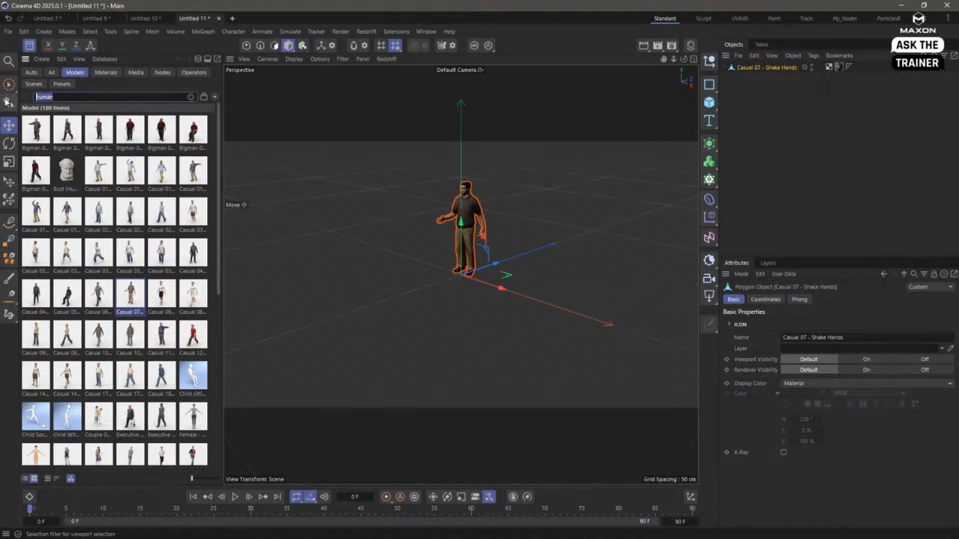
pyautogui.write('hdr')
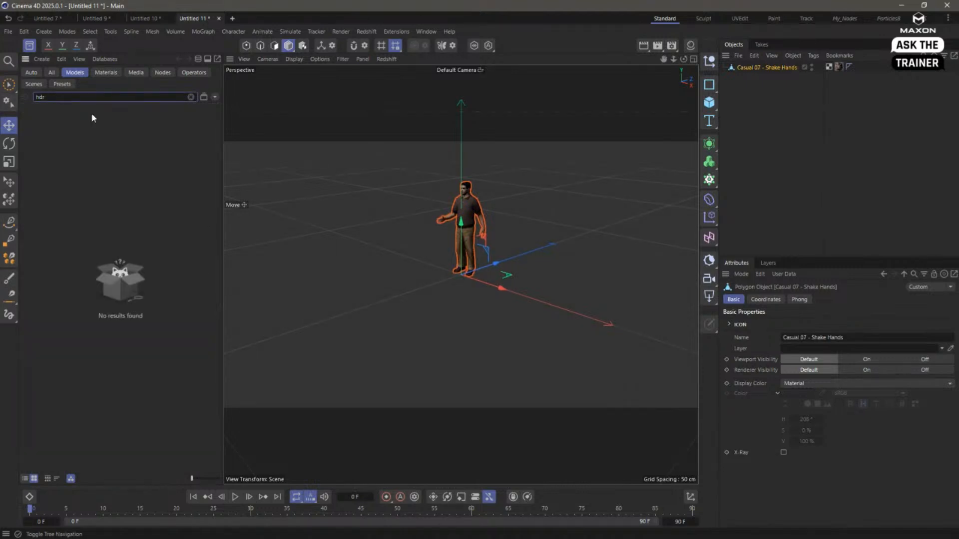
pyautogui.click(53, 73)
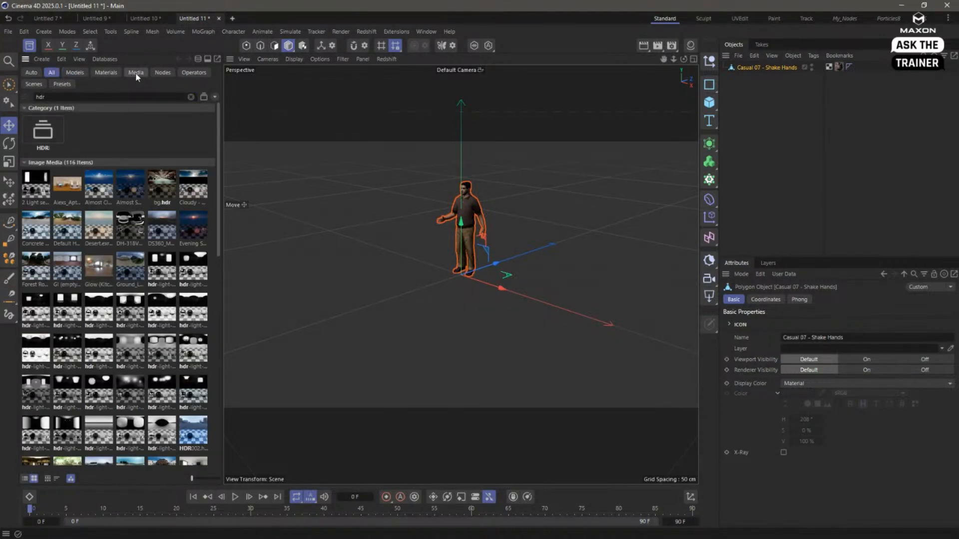
pyautogui.click(136, 73)
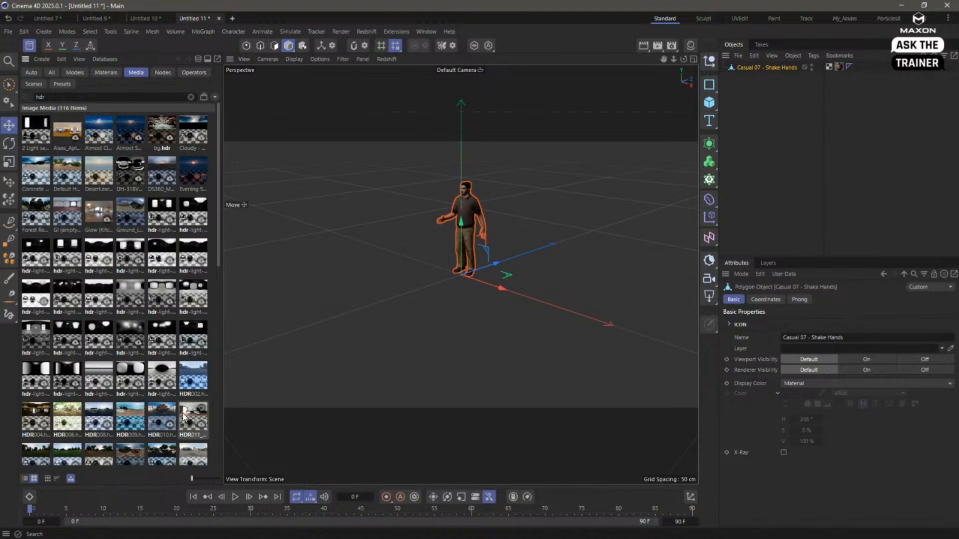
pyautogui.moveTo(131, 422); pyautogui.dragTo(769, 153)
pyautogui.click(29, 45)
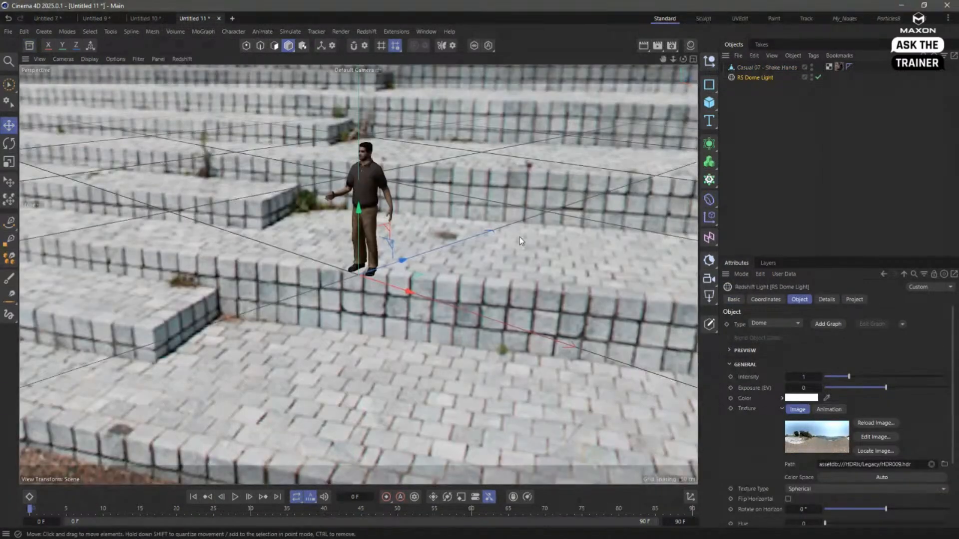
# - Frame the man from behind against the waterfront railing and start a live render in the Redshift RenderView
pyautogui.keyDown('alt'); pyautogui.moveTo(478, 292); pyautogui.dragTo(499, 291); pyautogui.keyUp('alt')
pyautogui.keyDown('alt'); pyautogui.moveTo(499, 290); pyautogui.dragTo(493, 295, button='middle'); pyautogui.keyUp('alt')
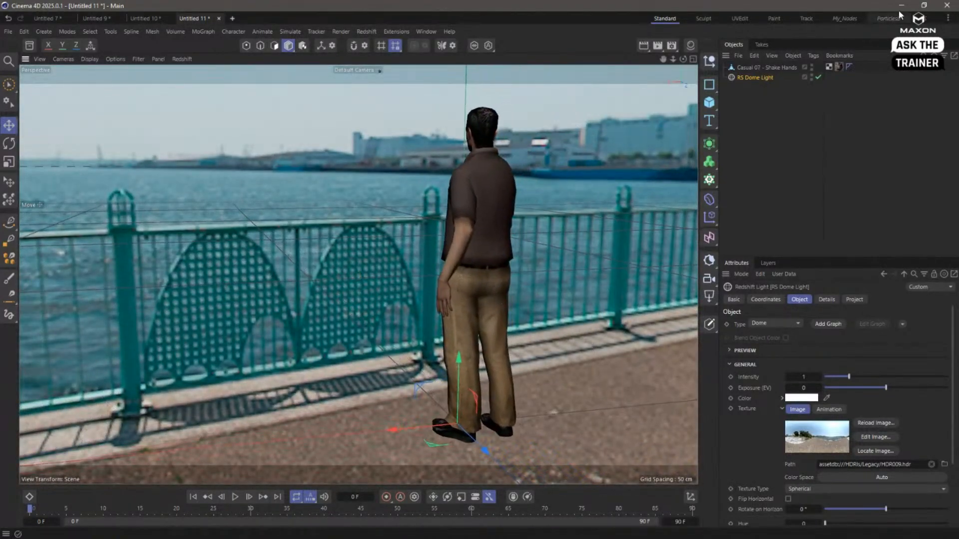
pyautogui.click(924, 19)
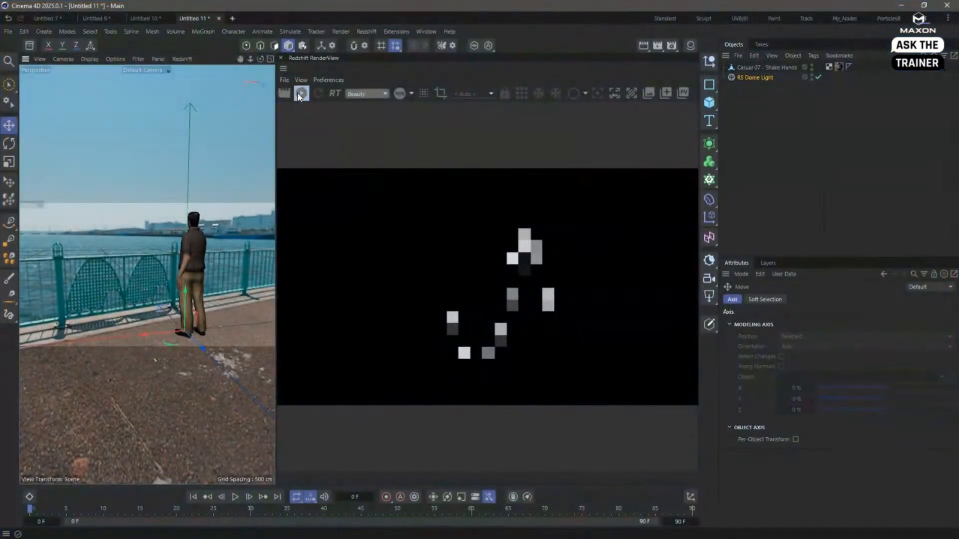
pyautogui.click(300, 93)
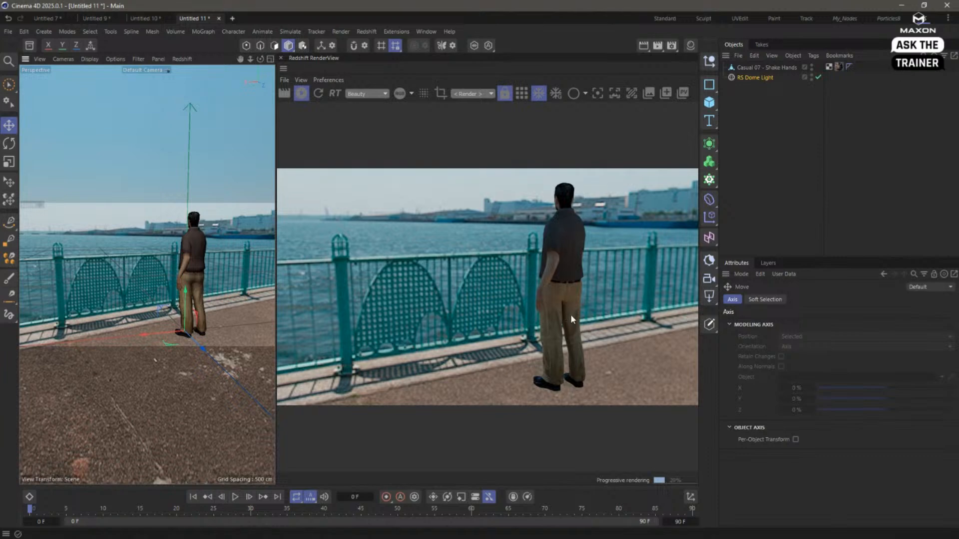
# - Raise the RS Dome Light's intensity to 1.663
pyautogui.click(729, 77)
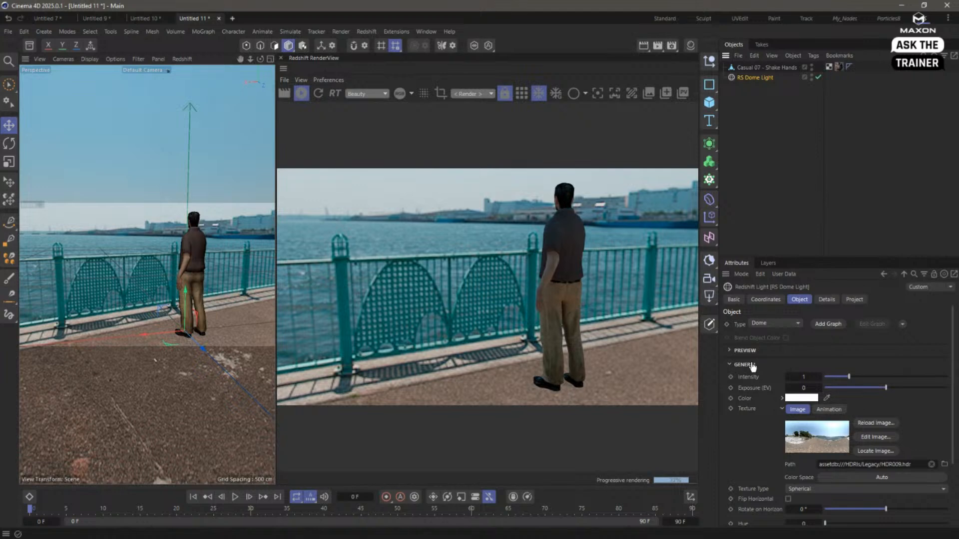
pyautogui.moveTo(848, 376); pyautogui.dragTo(864, 378)
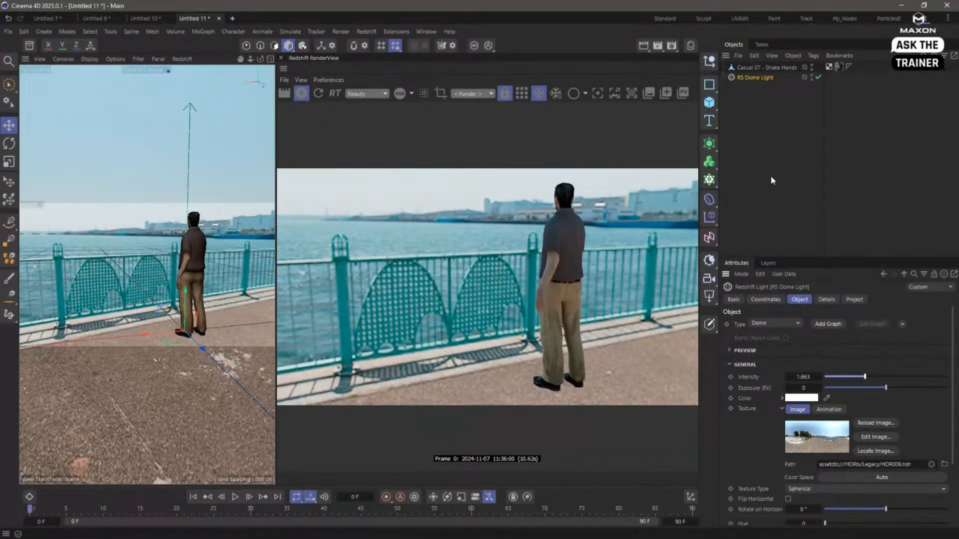
# - Add a disc primitive beneath the man's feet and give it a Redshift Object tag
pyautogui.click(781, 110)
pyautogui.click(709, 102)
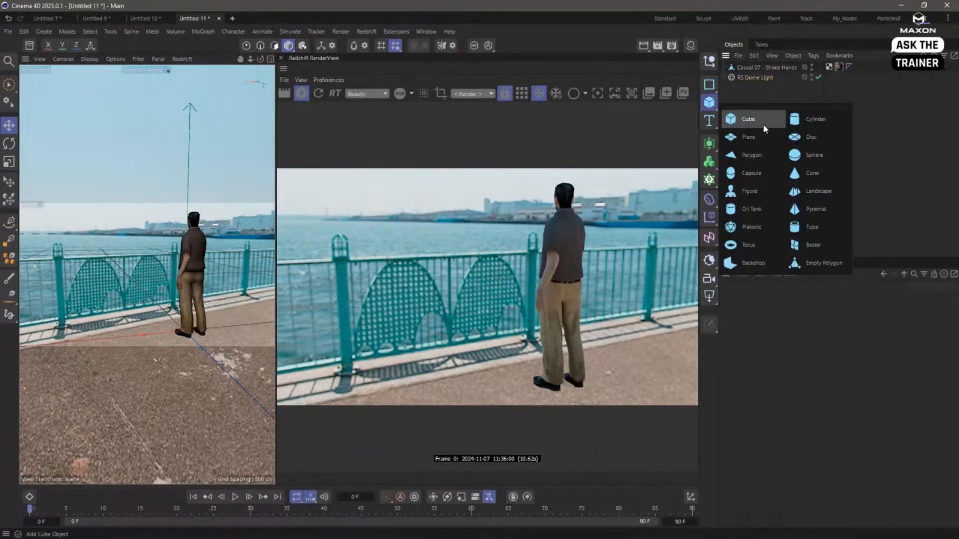
pyautogui.click(799, 137)
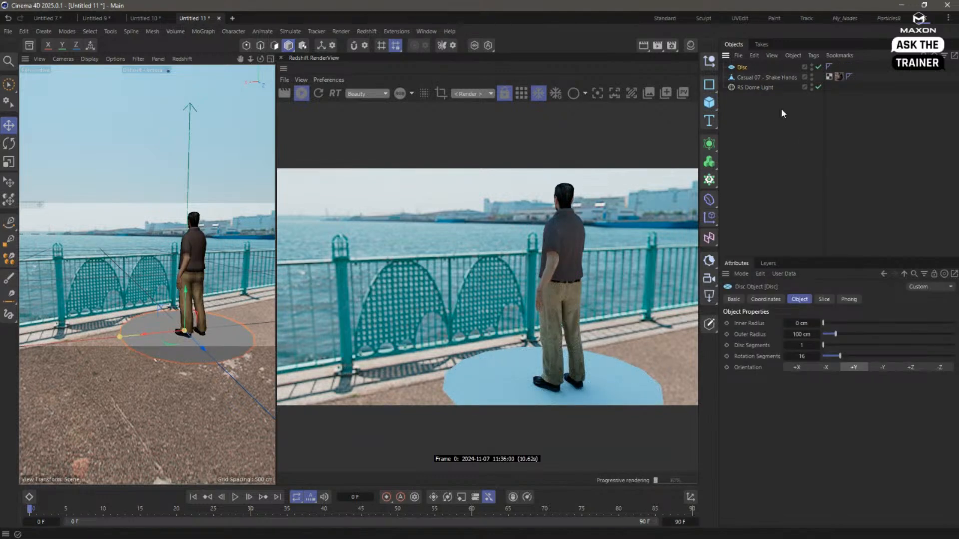
pyautogui.rightClick(741, 69)
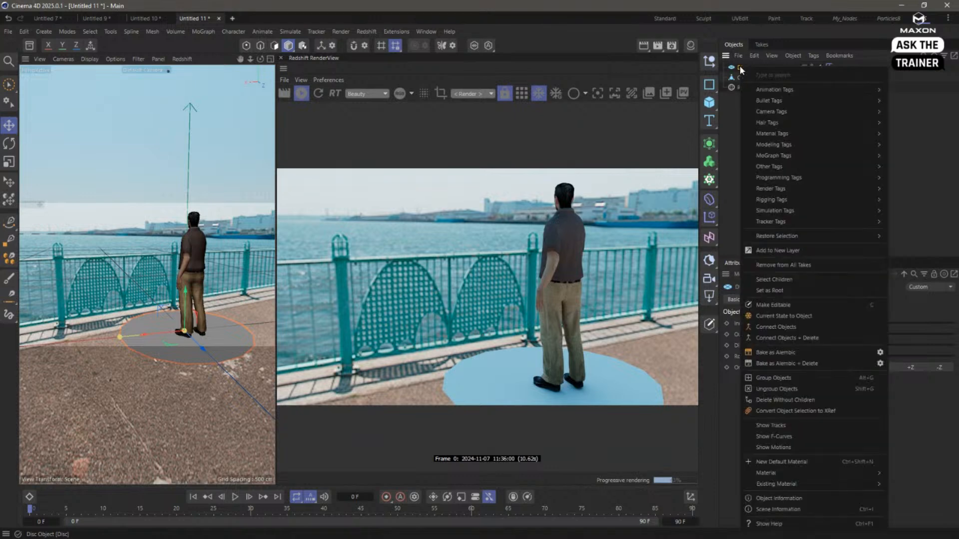
pyautogui.moveTo(791, 188)
pyautogui.click(906, 225)
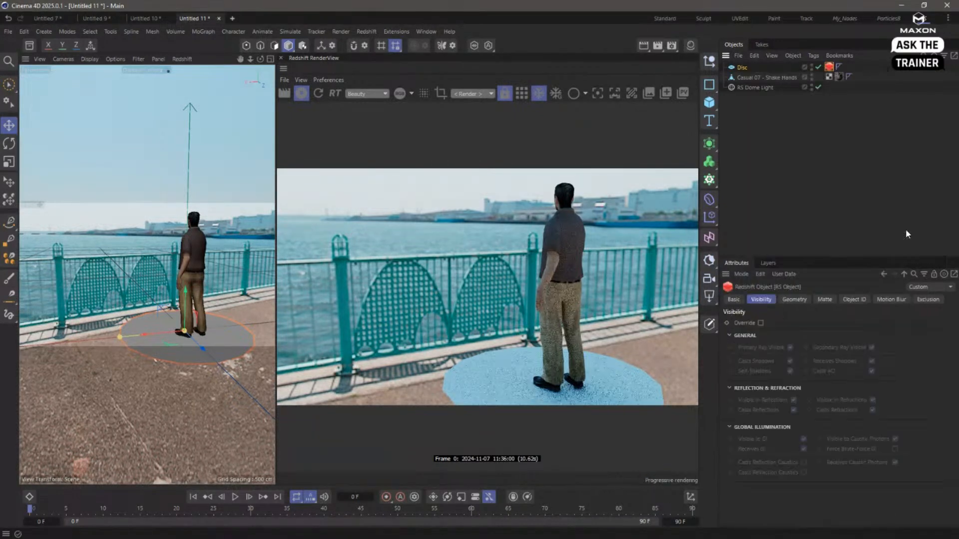
# - Override the disc tag's matte settings, enable matte and matte shadow, and compare the render with the disc off and on
pyautogui.click(827, 300)
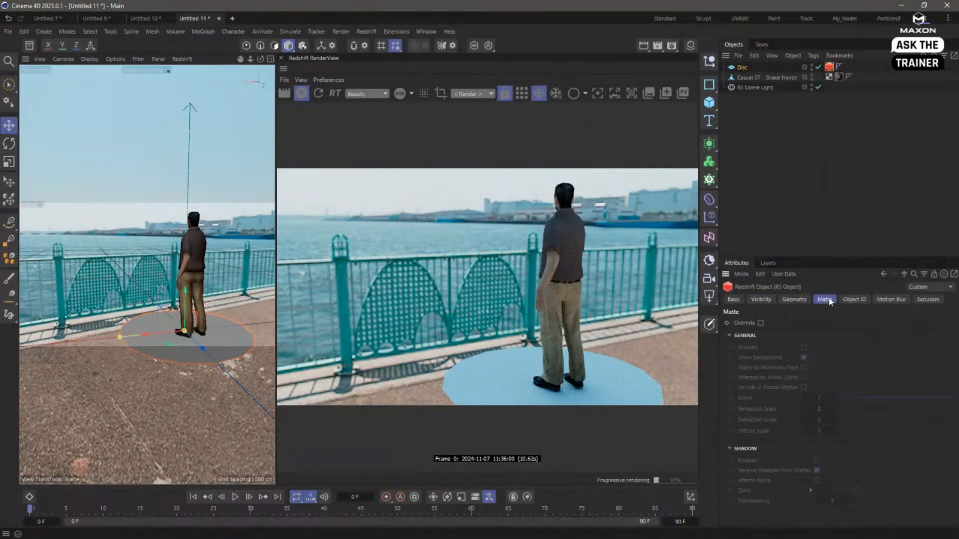
pyautogui.click(760, 323)
pyautogui.click(803, 348)
pyautogui.click(803, 358)
pyautogui.click(816, 460)
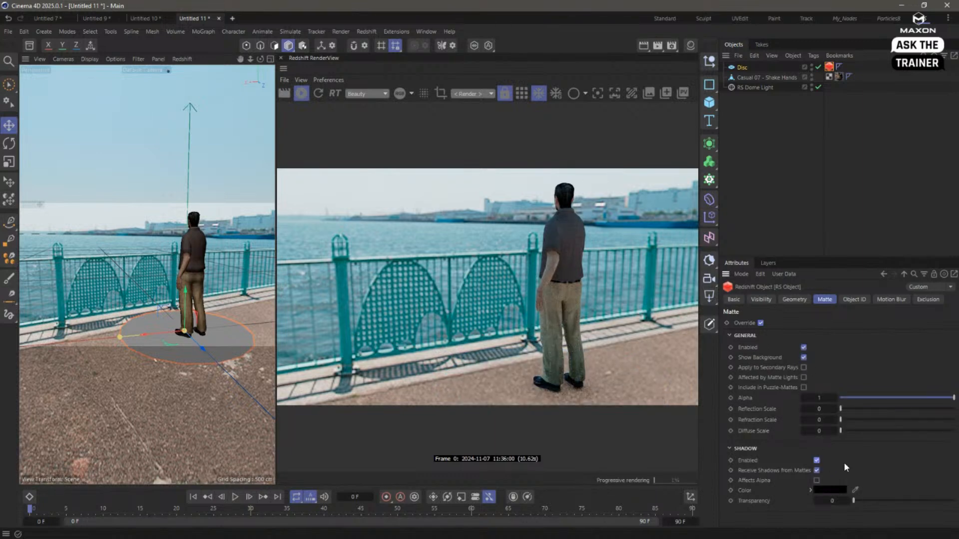
pyautogui.click(819, 67)
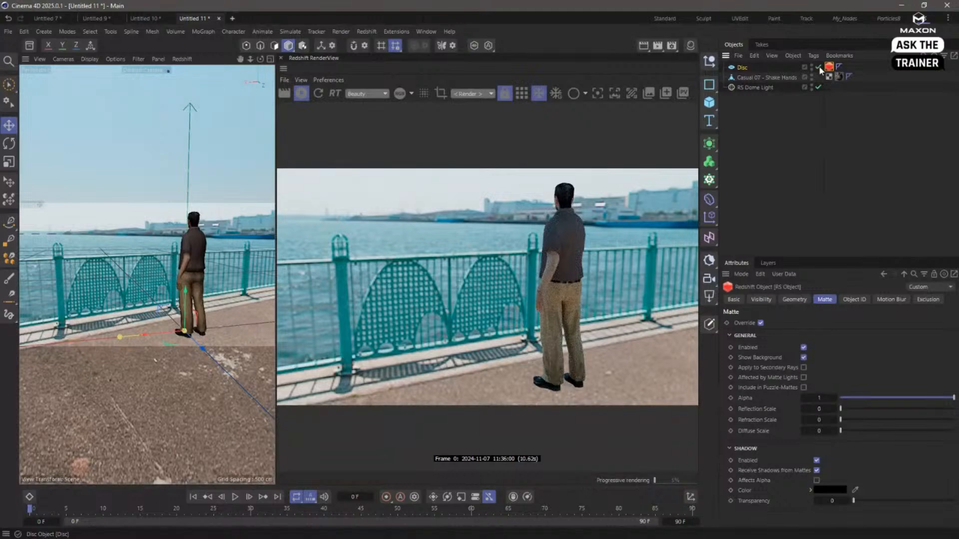
pyautogui.click(819, 67)
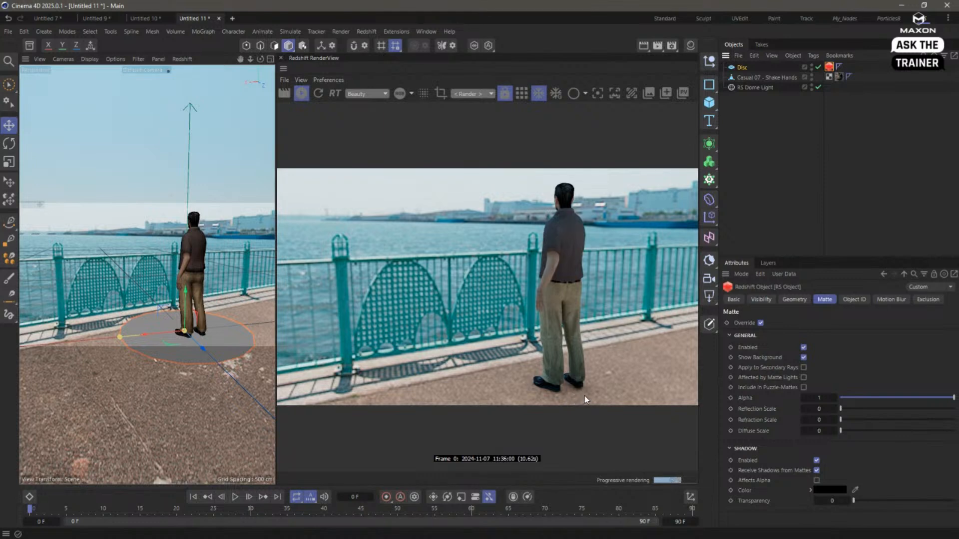
# - Set the RS Dome Light's exposure to 0.29
pyautogui.click(749, 87)
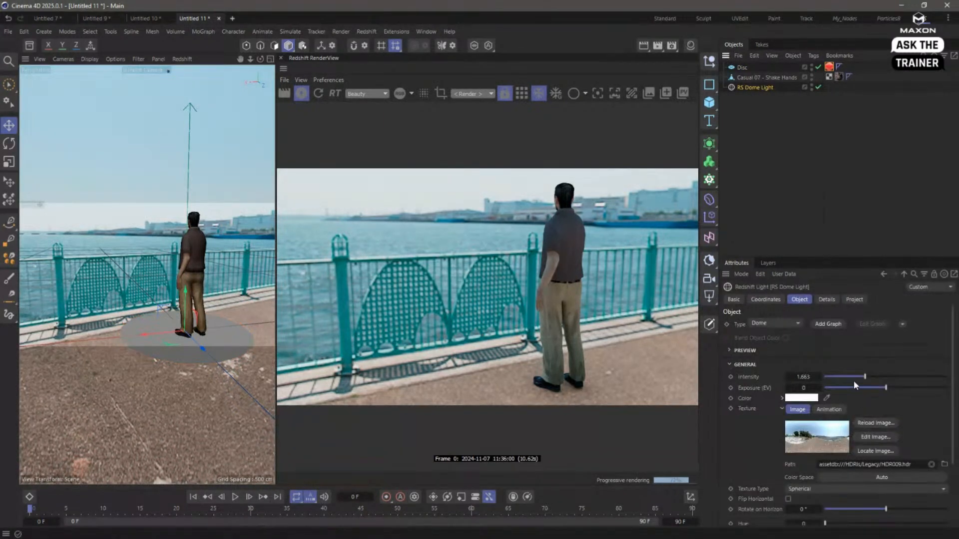
pyautogui.moveTo(910, 390); pyautogui.dragTo(890, 390)
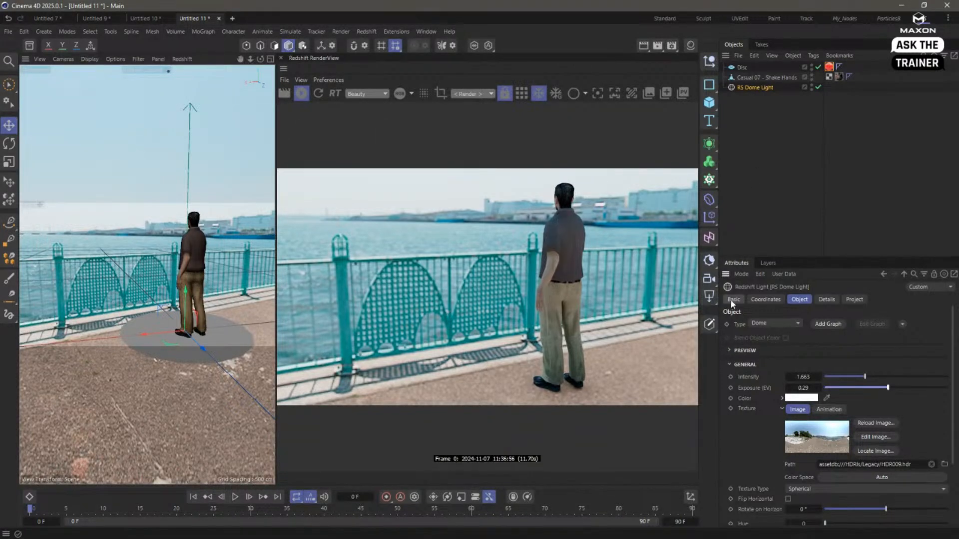
# - Add a Redshift camera, reset its X, Y and Z position to 0 cm and look through it
pyautogui.click(709, 280)
pyautogui.click(773, 301)
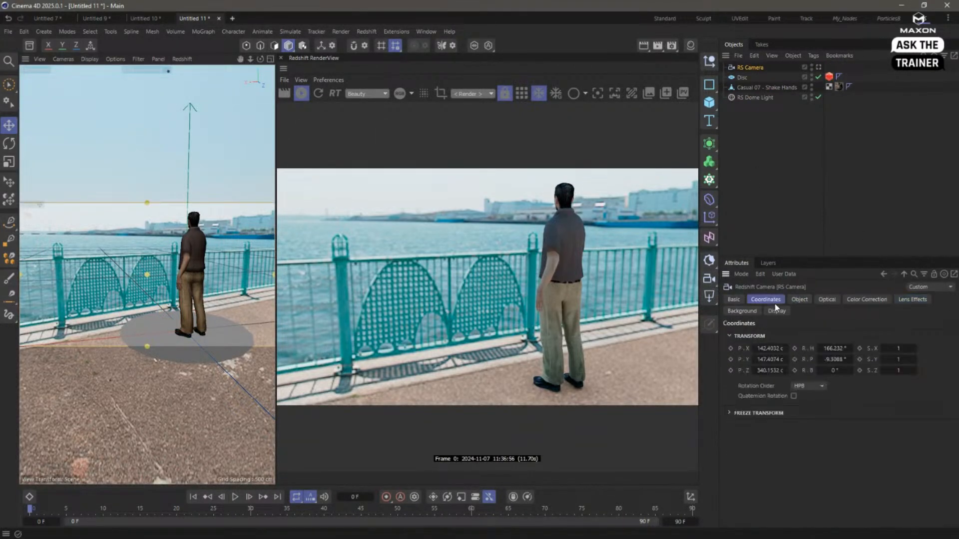
pyautogui.rightClick(786, 349)
pyautogui.rightClick(786, 360)
pyautogui.rightClick(786, 370)
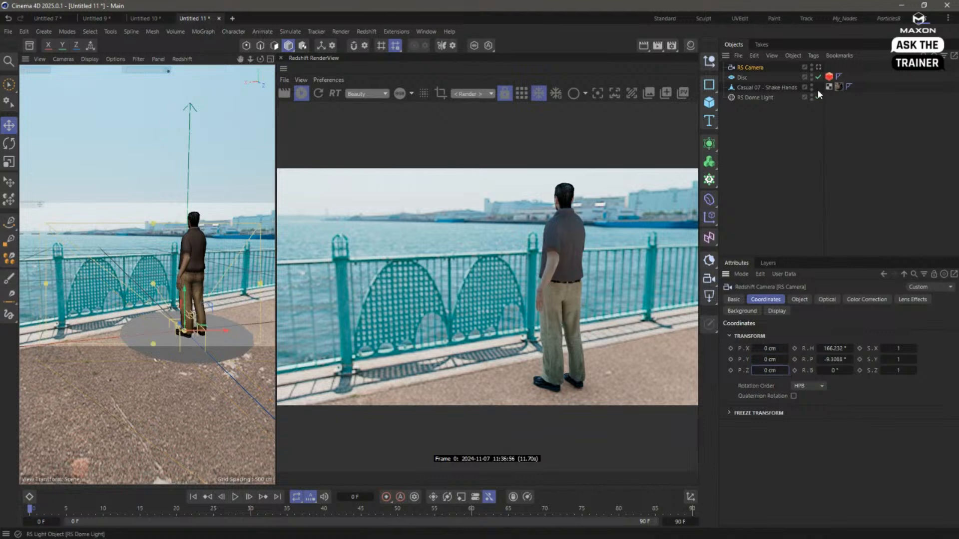
pyautogui.click(818, 66)
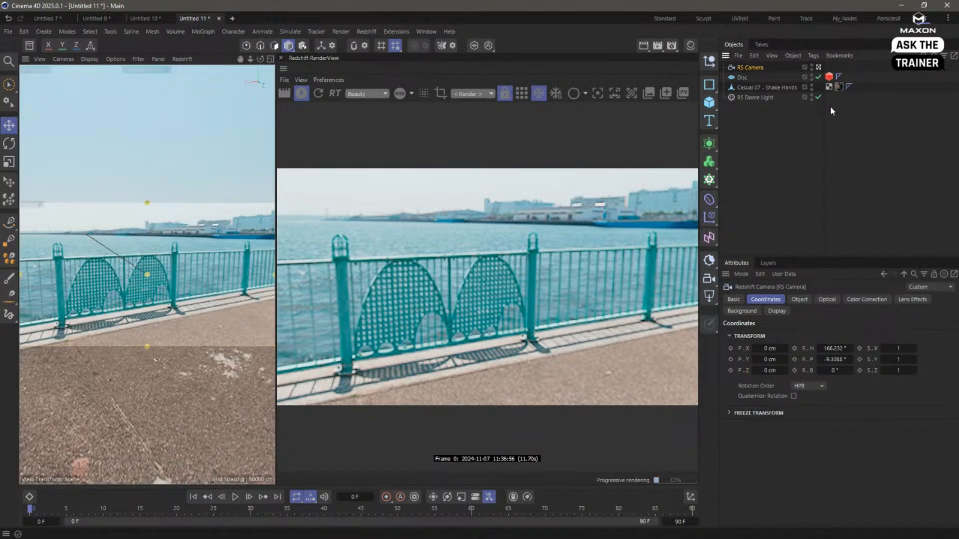
# - Hide the Casual 07 model and the disc, and close the Redshift RenderView
pyautogui.click(812, 86)
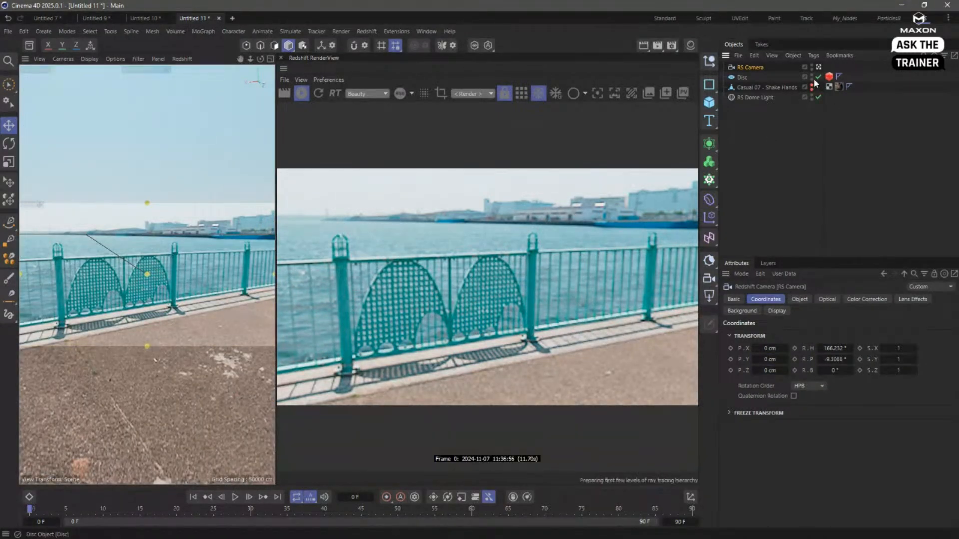
pyautogui.click(811, 76)
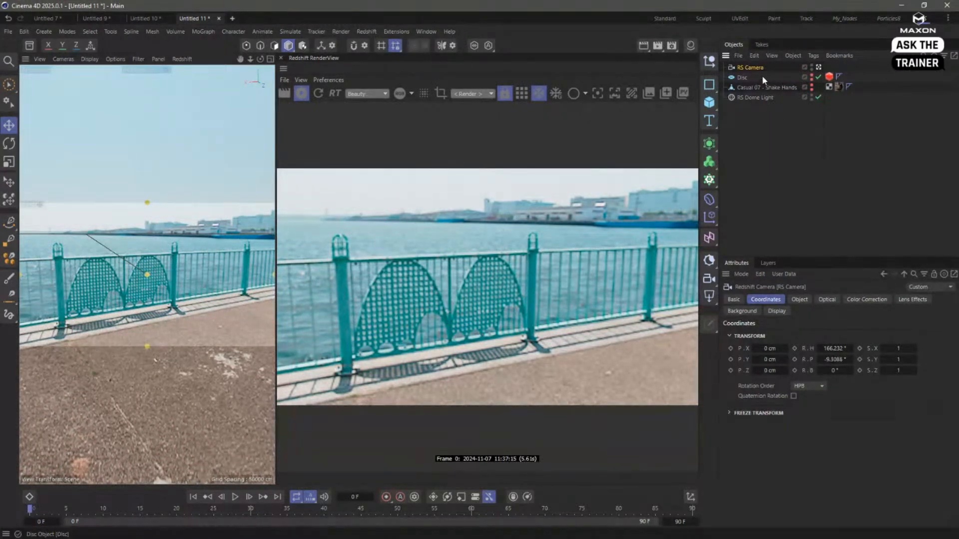
pyautogui.click(281, 59)
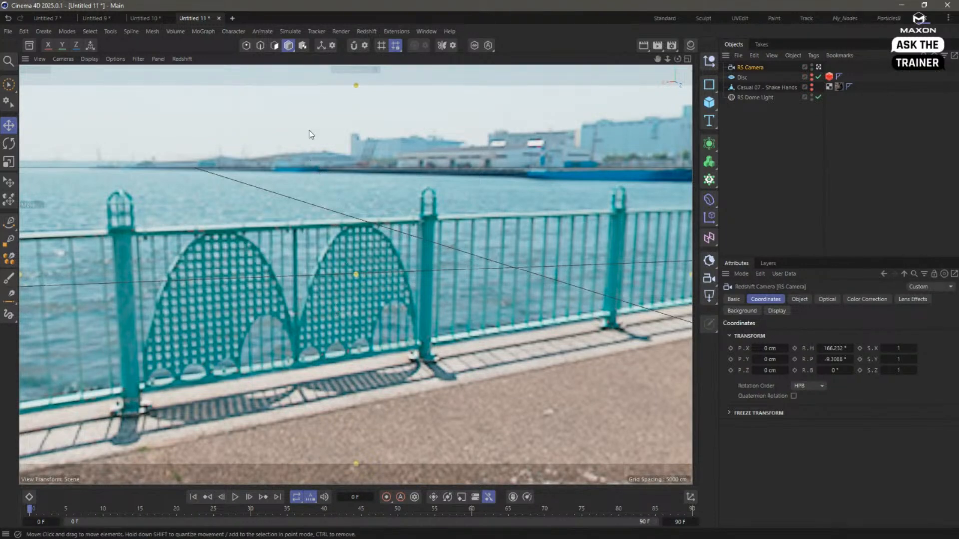
# - Darken the RS Dome Light with an intensity of 1.119 and an exposure of -2.548
pyautogui.click(739, 97)
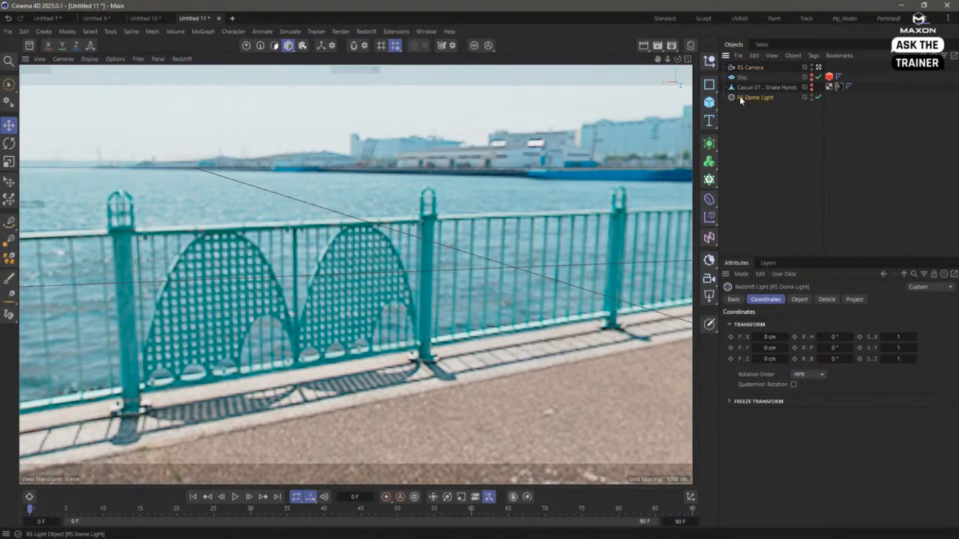
pyautogui.click(799, 300)
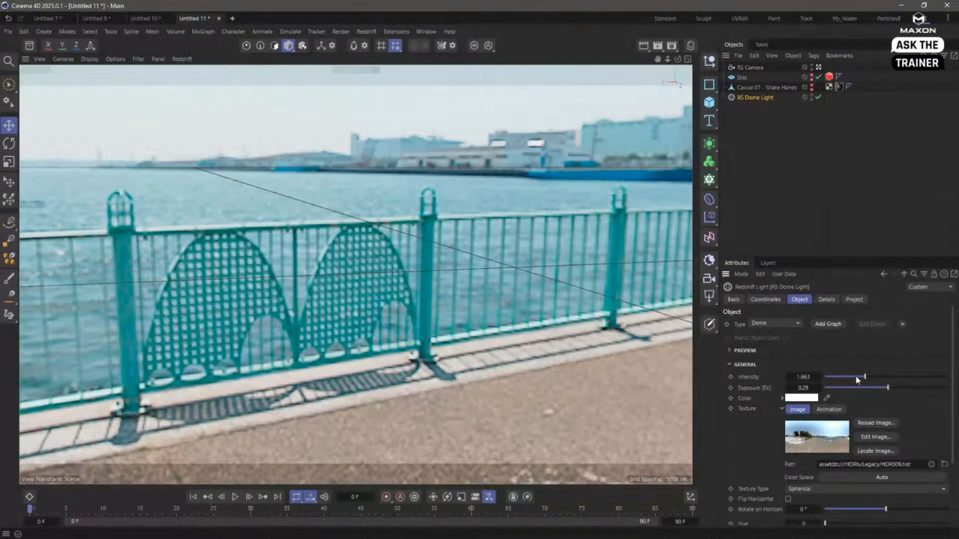
pyautogui.moveTo(858, 387)
pyautogui.mouseDown()
pyautogui.moveTo(866, 389)
pyautogui.moveTo(853, 378)
pyautogui.mouseUp()
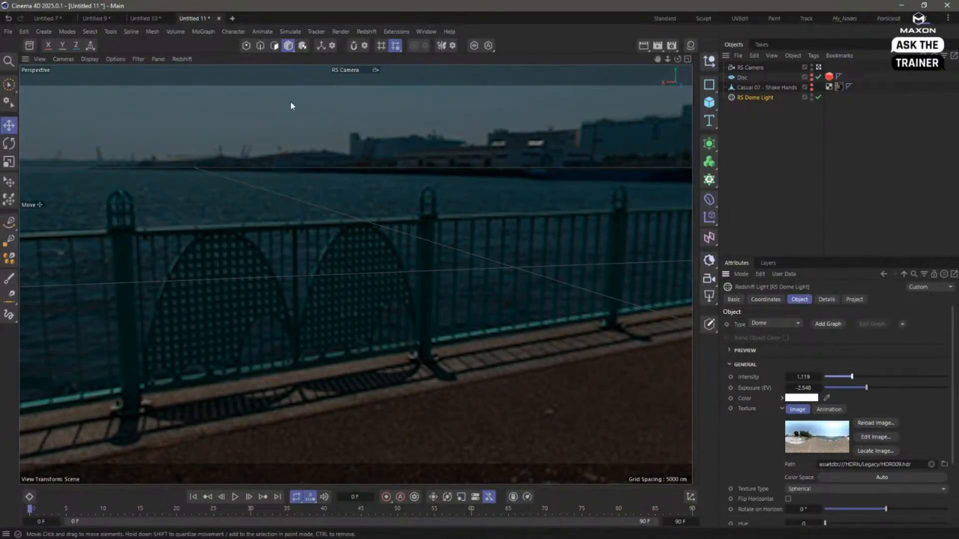
# - Set the viewport navigation to Camera Mode and rotate the RS Camera in place to face the railing more squarely
pyautogui.click(777, 66)
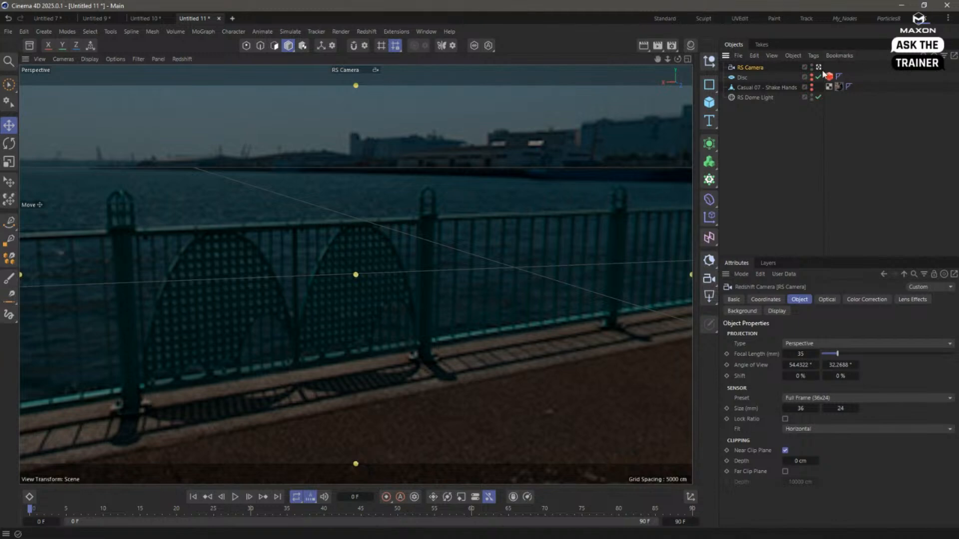
pyautogui.click(63, 59)
pyautogui.moveTo(77, 80)
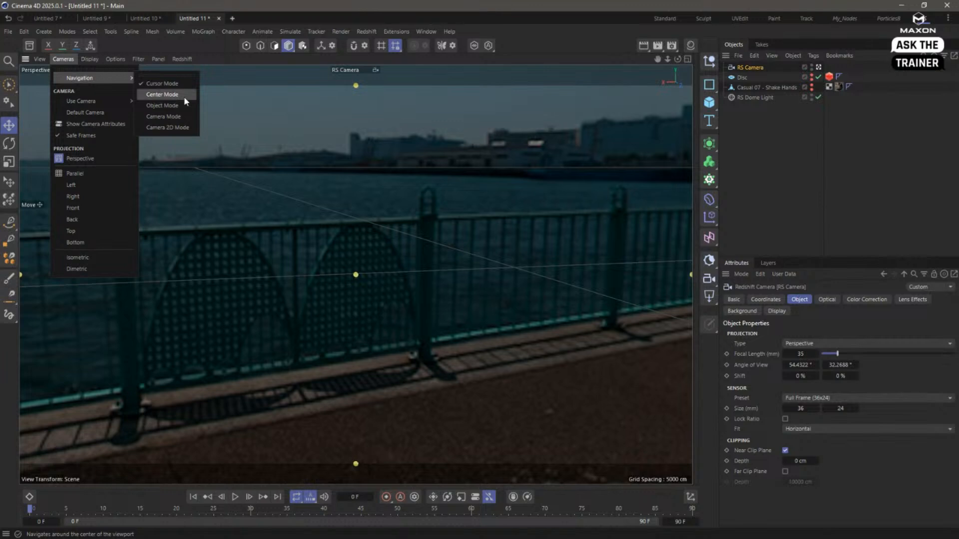
pyautogui.click(182, 116)
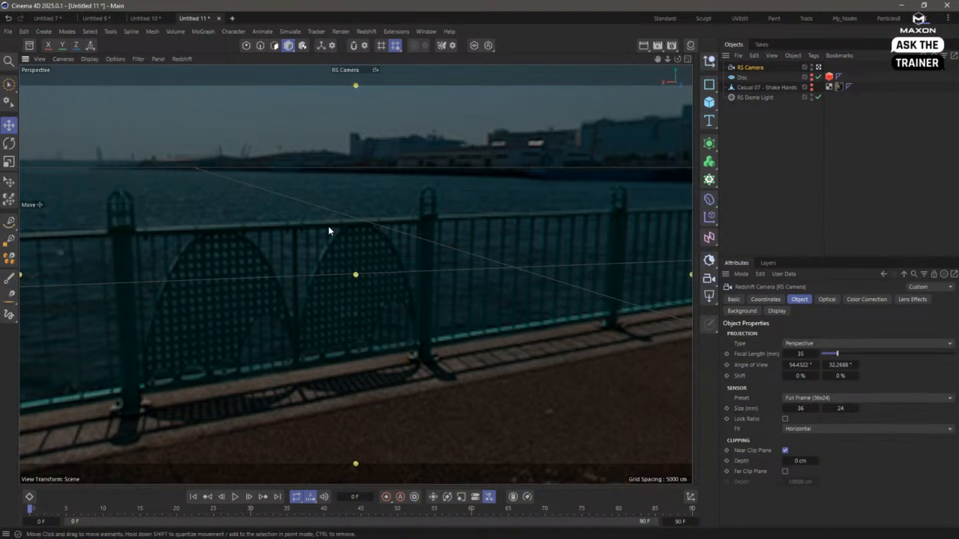
pyautogui.keyDown('alt'); pyautogui.moveTo(328, 226); pyautogui.dragTo(357, 231); pyautogui.keyUp('alt')
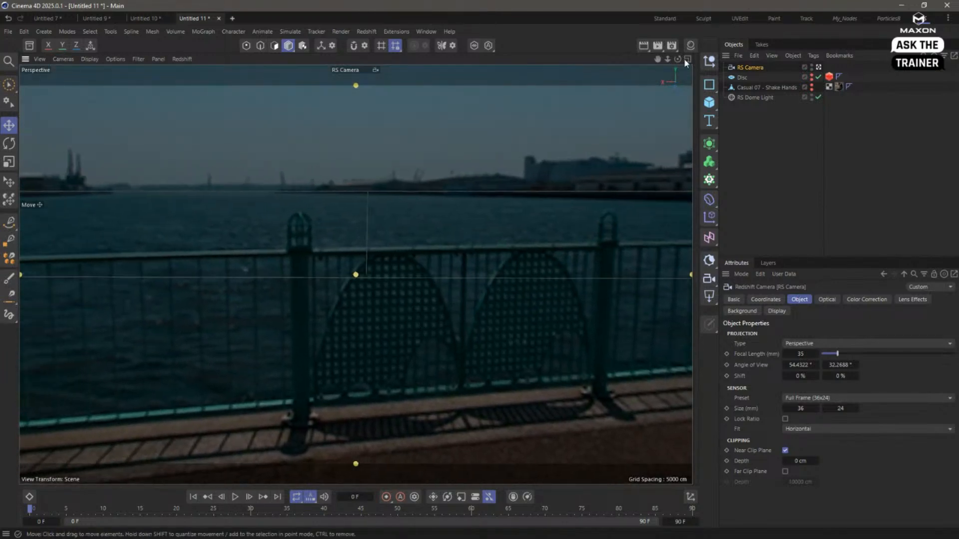
# - Aim the RS Camera straight at the sun in the HDR sky, and show the Right view full size
pyautogui.click(687, 59)
pyautogui.moveTo(258, 149)
pyautogui.keyDown('alt'); pyautogui.mouseDown()
pyautogui.moveTo(239, 163)
pyautogui.moveTo(225, 157)
pyautogui.moveTo(265, 198)
pyautogui.moveTo(284, 142)
pyautogui.moveTo(287, 166)
pyautogui.moveTo(246, 162)
pyautogui.mouseUp(); pyautogui.keyUp('alt')
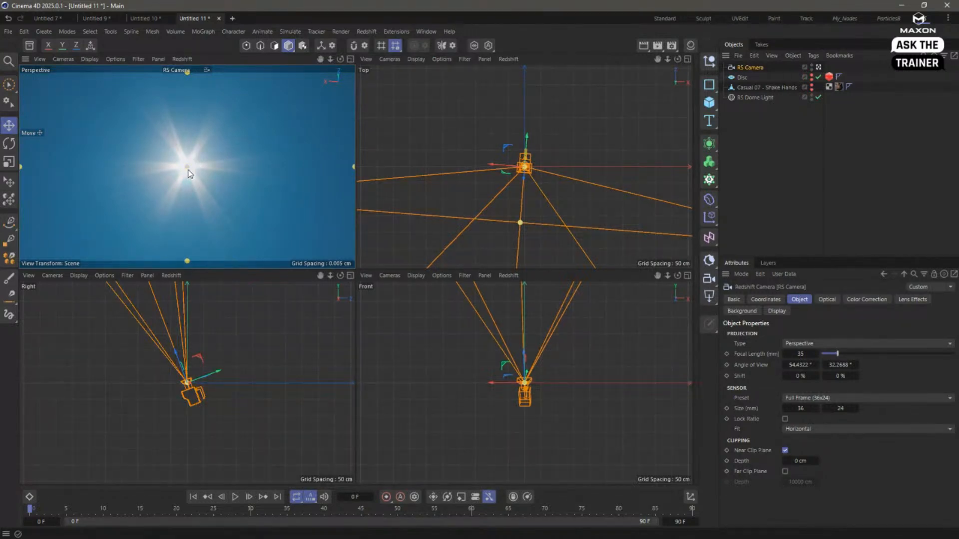
pyautogui.scroll(-3, 246, 338)
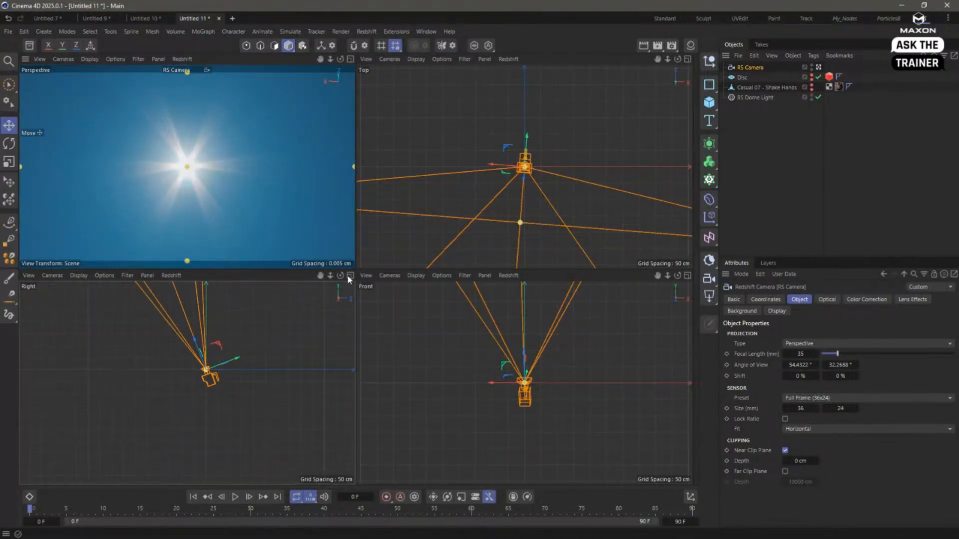
pyautogui.click(350, 275)
pyautogui.scroll(-5, 287, 324)
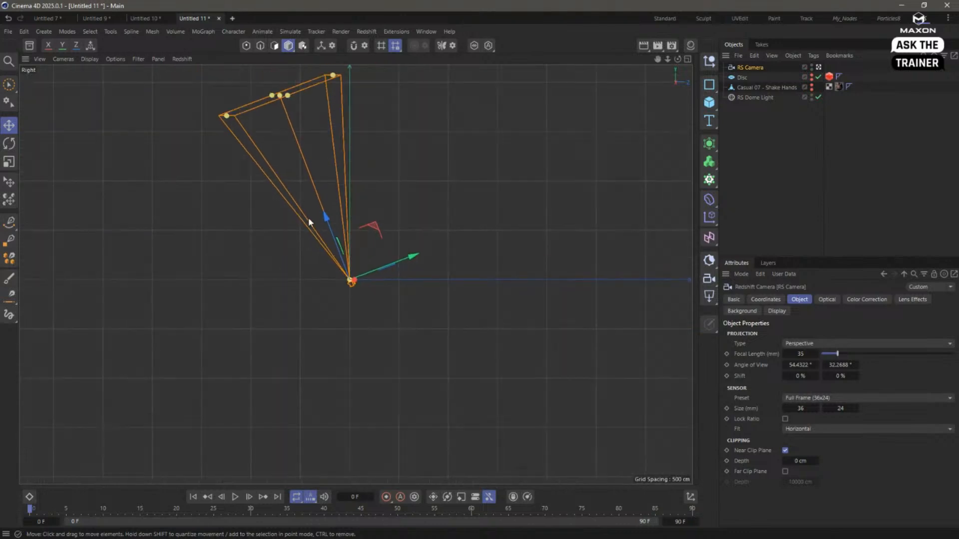
pyautogui.moveTo(309, 221); pyautogui.dragTo(298, 300, button='middle')
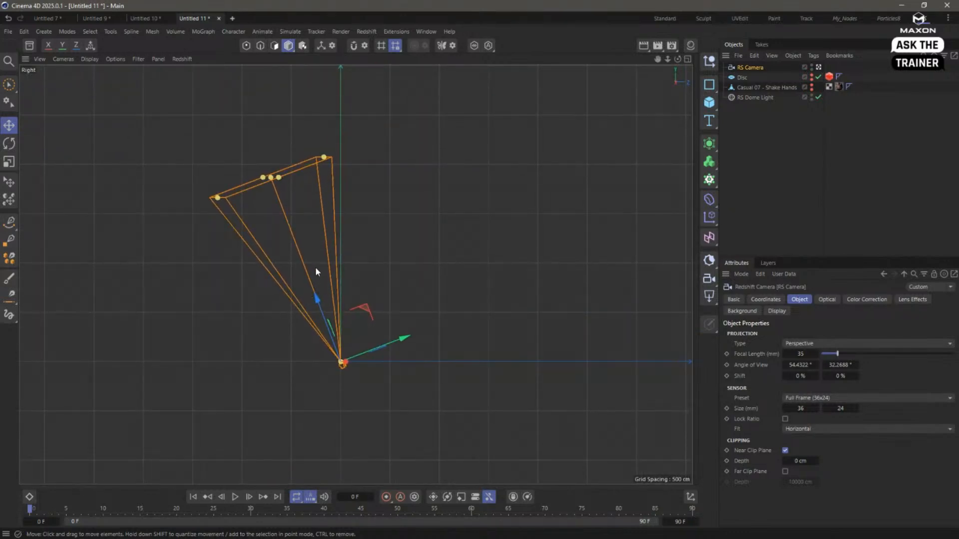
# - Add a Redshift Infinite Light and make it a child of the RS Camera
pyautogui.click(709, 261)
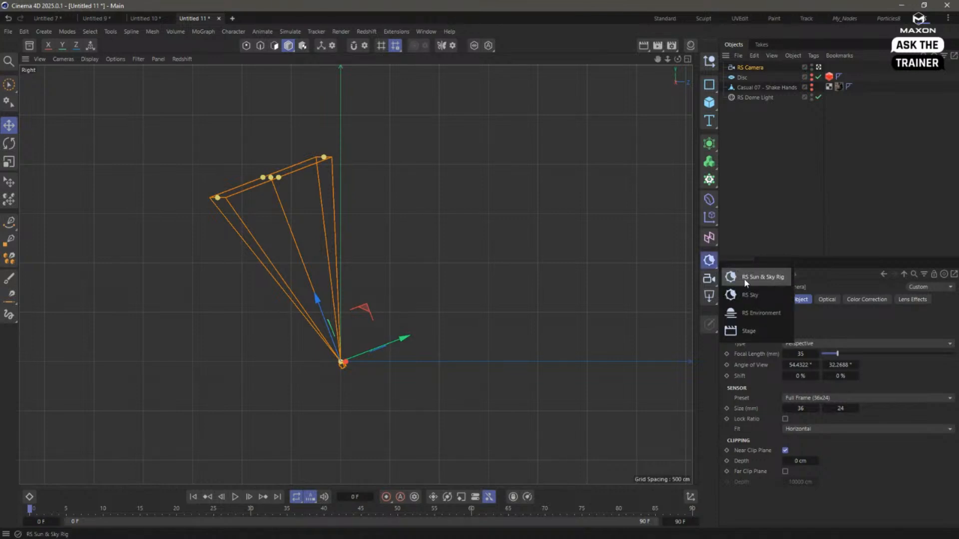
pyautogui.click(709, 296)
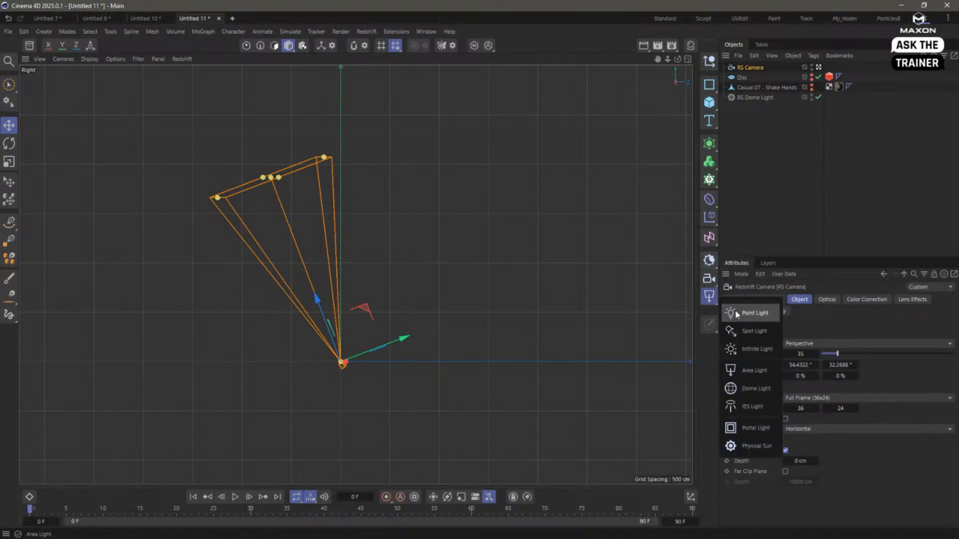
pyautogui.click(771, 351)
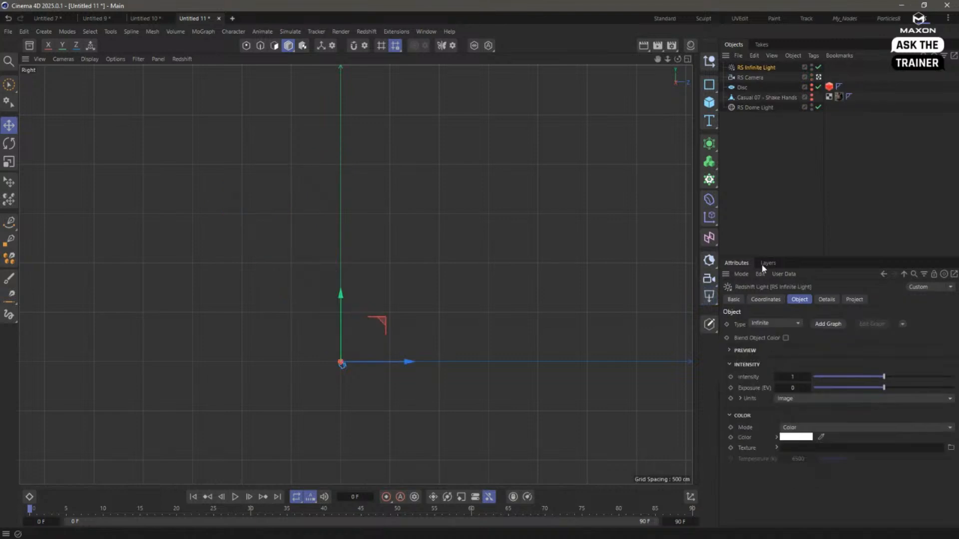
pyautogui.moveTo(745, 66); pyautogui.dragTo(751, 76)
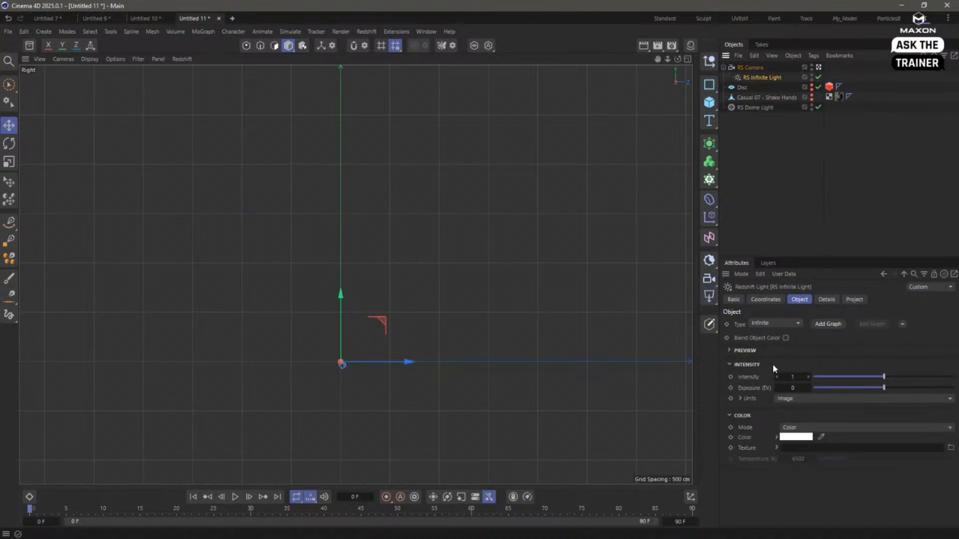
# - Reset the RS Infinite Light's H, P and B rotation to 0°
pyautogui.click(765, 299)
pyautogui.rightClick(852, 337)
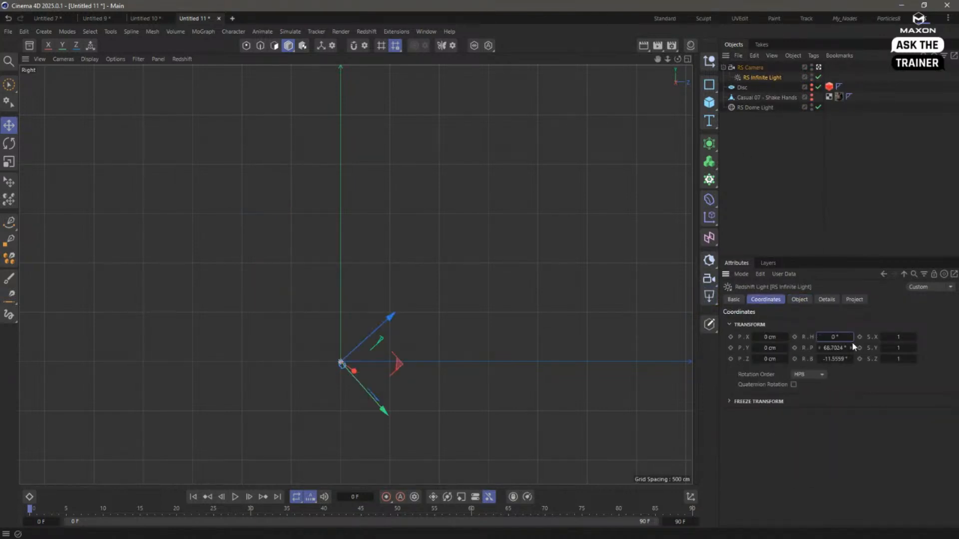
pyautogui.rightClick(851, 347)
pyautogui.rightClick(852, 359)
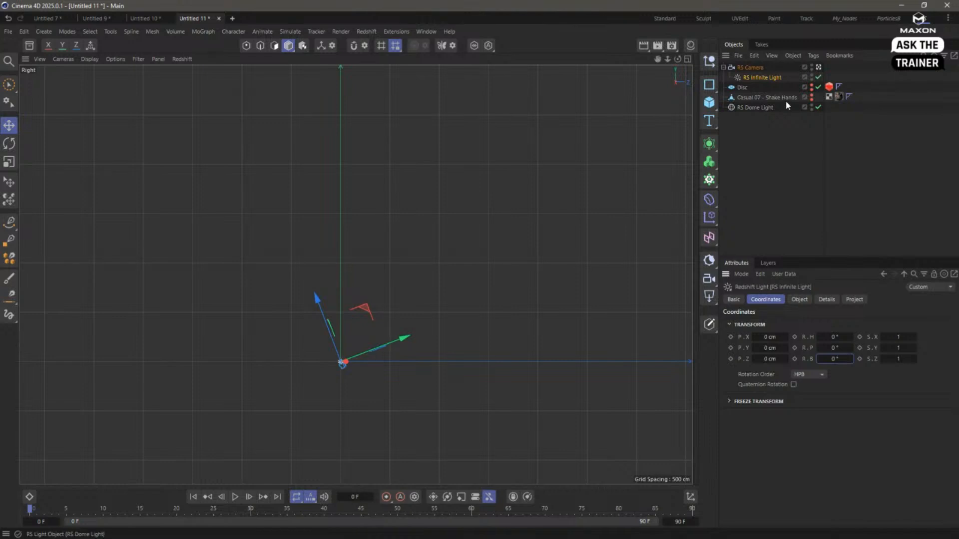
# - Rotate the RS Infinite Light to a pitch of 180° so it points opposite to the camera's view direction
pyautogui.press('r')
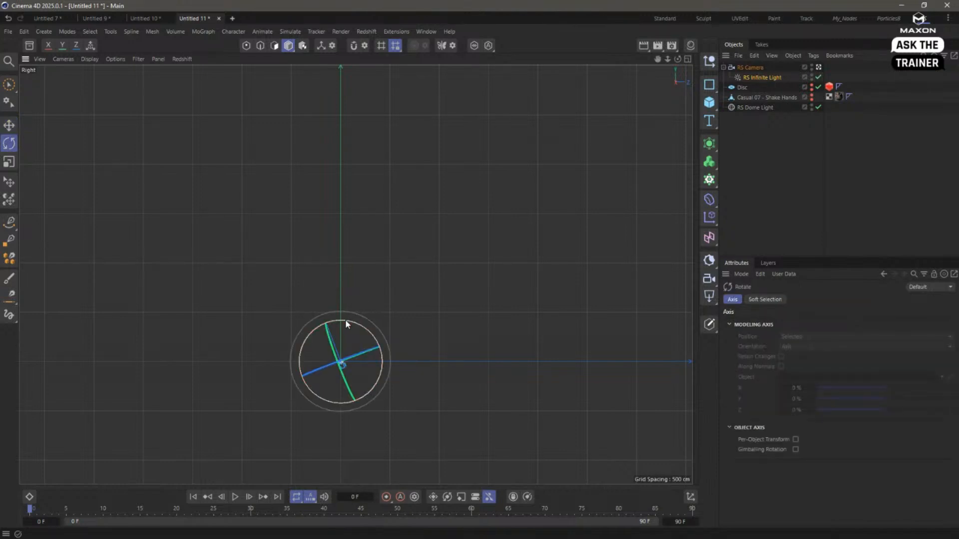
pyautogui.moveTo(347, 322); pyautogui.dragTo(359, 324)
pyautogui.moveTo(370, 416); pyautogui.dragTo(331, 432)
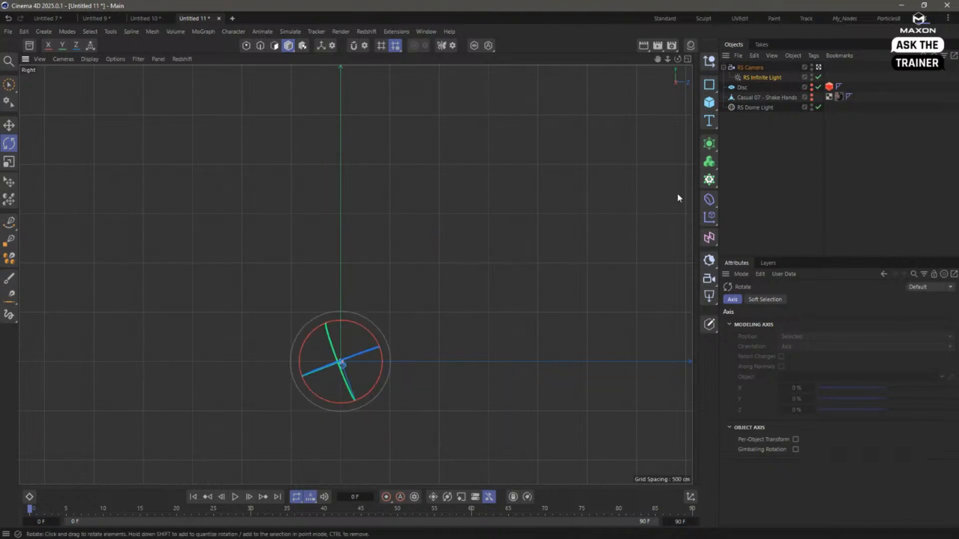
pyautogui.click(756, 78)
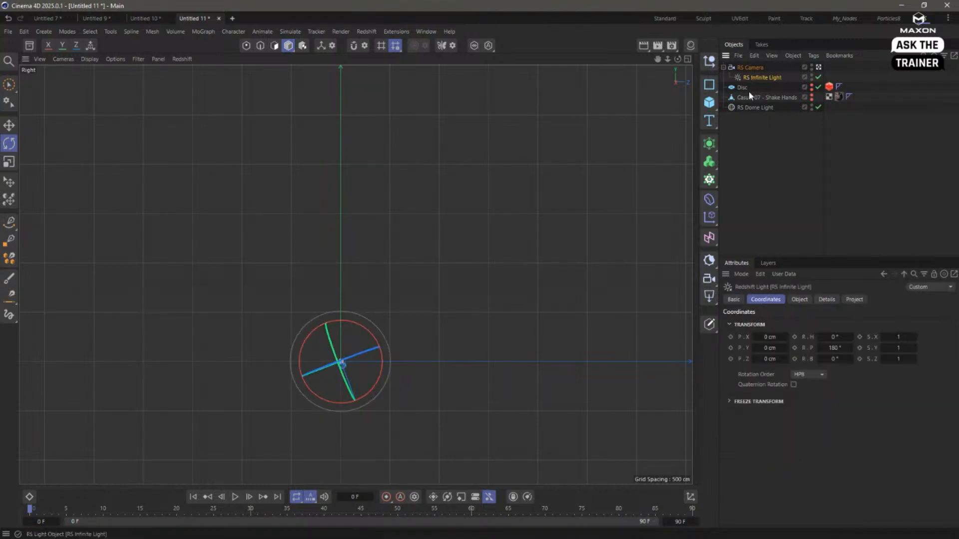
# - Take the RS Infinite Light out of the RS Camera's hierarchy and delete the camera
pyautogui.click(771, 148)
pyautogui.moveTo(746, 79); pyautogui.dragTo(744, 87)
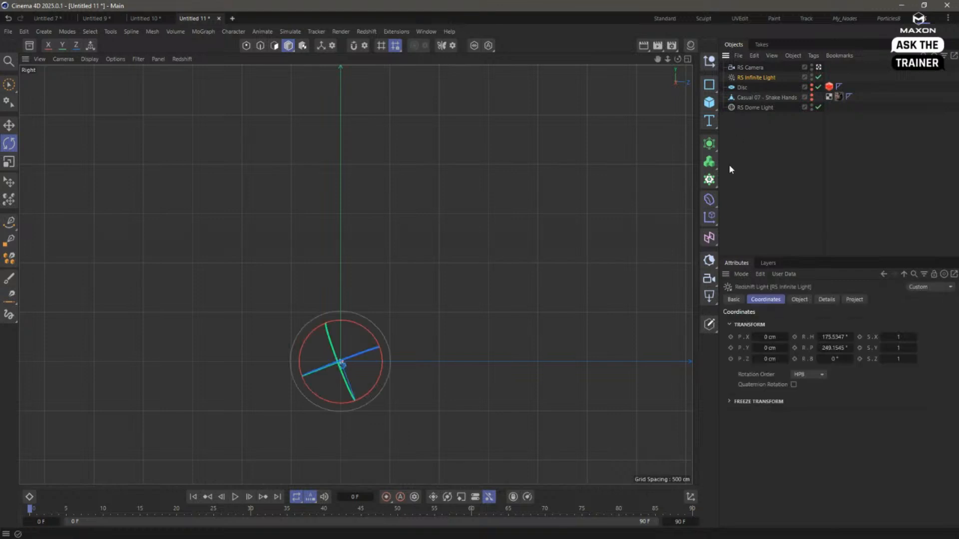
pyautogui.click(740, 67)
pyautogui.press('Delete')
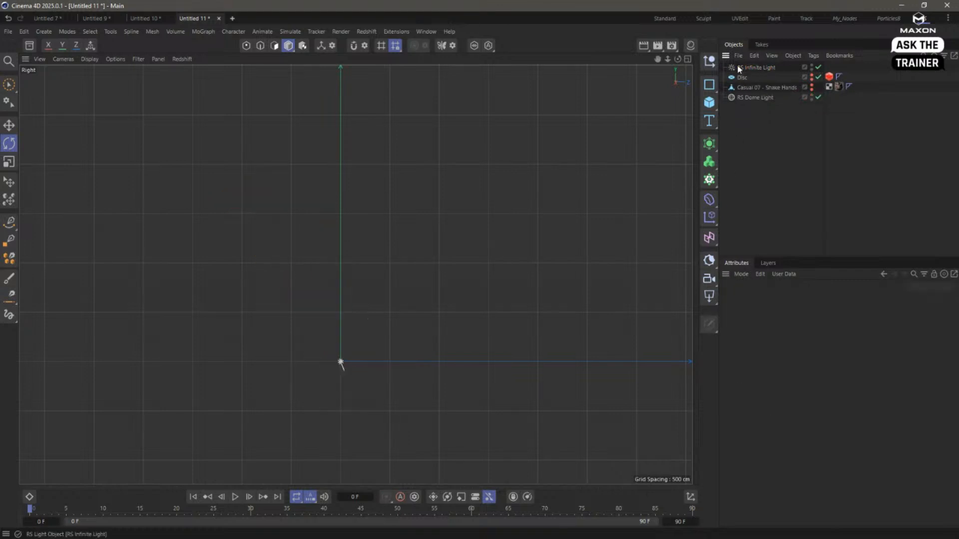
# - Unhide the disc and the Casual 07 model in the full-size Perspective view and start the Redshift RenderView
pyautogui.click(688, 59)
pyautogui.click(352, 59)
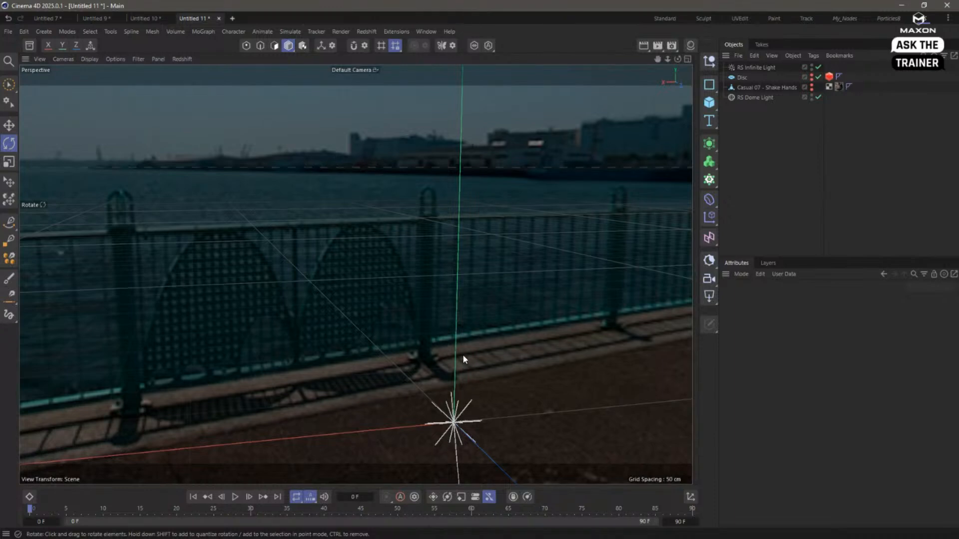
pyautogui.moveTo(811, 76); pyautogui.dragTo(813, 94)
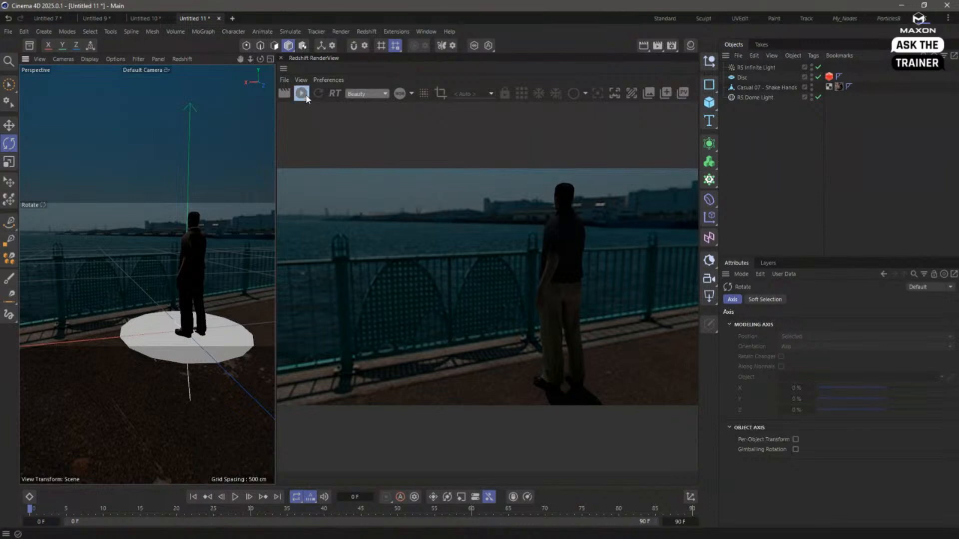
pyautogui.click(302, 94)
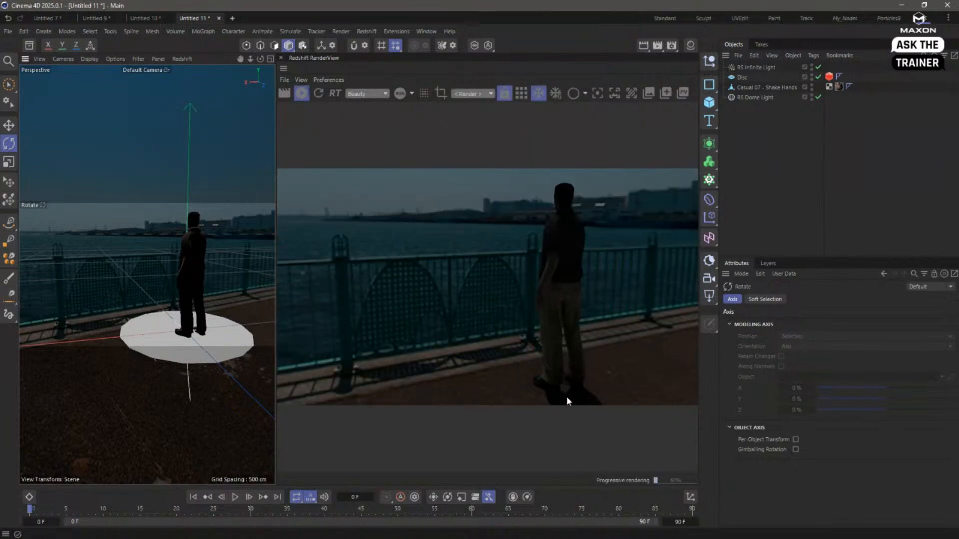
# - Reset the RS Infinite Light's intensity to its default and raise it slightly
pyautogui.click(754, 67)
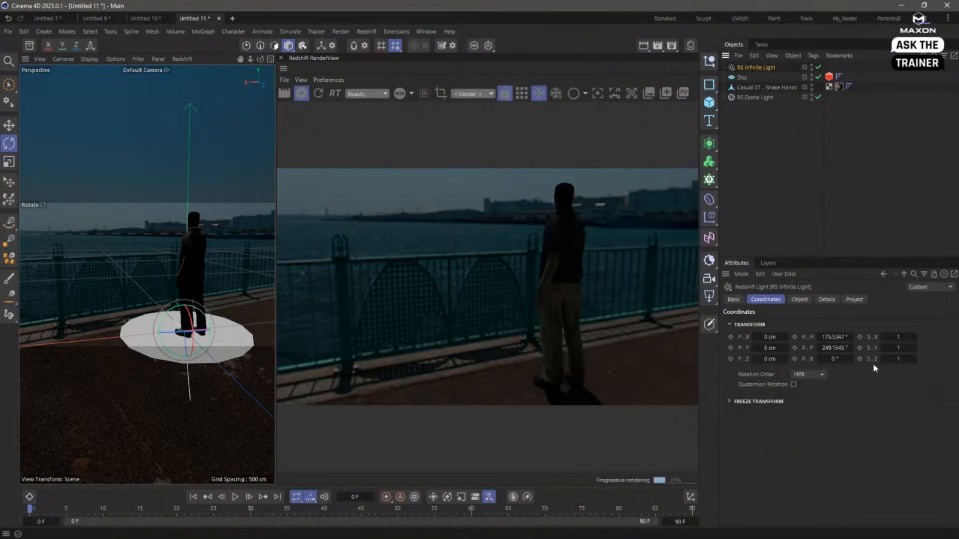
pyautogui.click(799, 299)
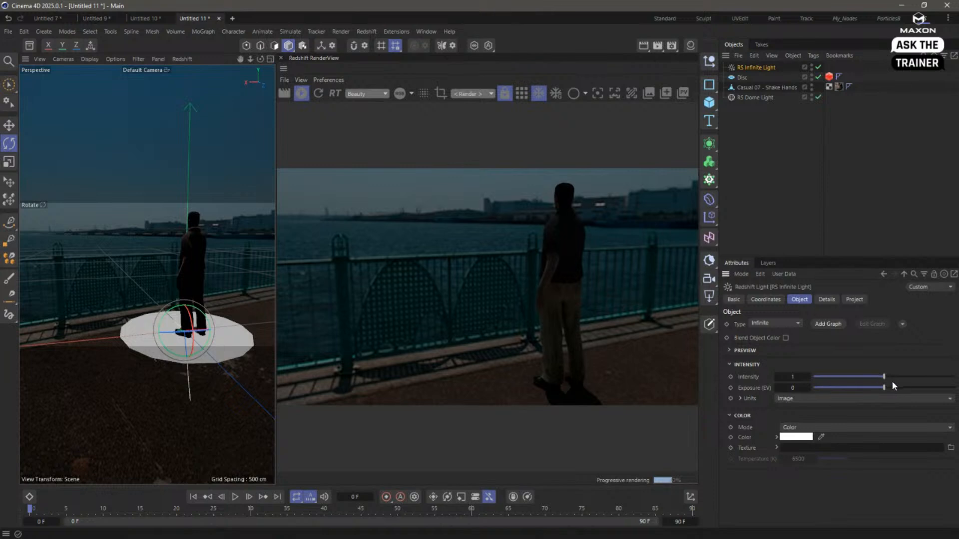
pyautogui.rightClick(755, 378)
pyautogui.click(798, 423)
pyautogui.moveTo(883, 377)
pyautogui.mouseDown()
pyautogui.moveTo(933, 378)
pyautogui.moveTo(902, 378)
pyautogui.mouseUp()
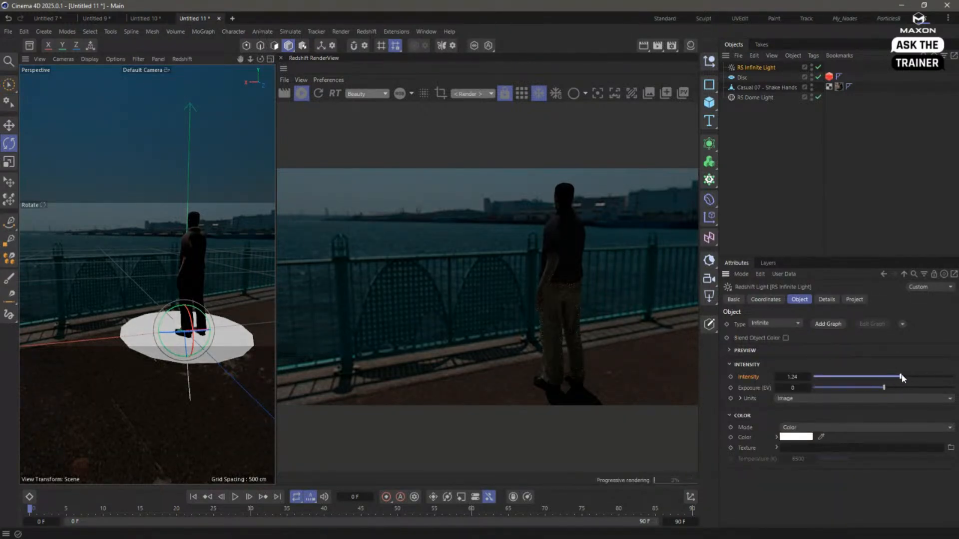
# - Reset the RS Dome Light's intensity and exposure to their defaults
pyautogui.click(755, 97)
pyautogui.rightClick(755, 379)
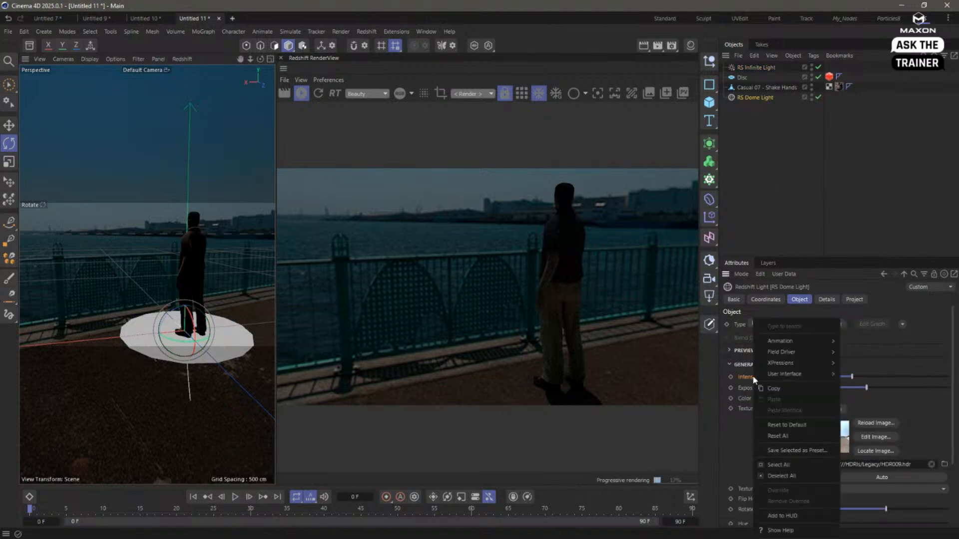
pyautogui.click(788, 425)
pyautogui.rightClick(755, 388)
pyautogui.click(788, 425)
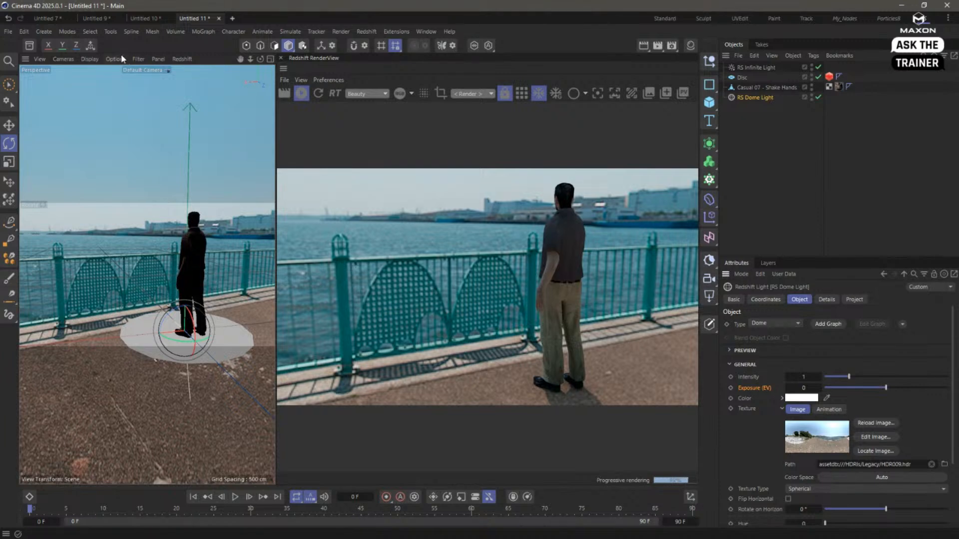
# - Set the viewport navigation to Cursor Mode and orbit around the human model to check it against the railing background
pyautogui.click(63, 59)
pyautogui.moveTo(71, 78)
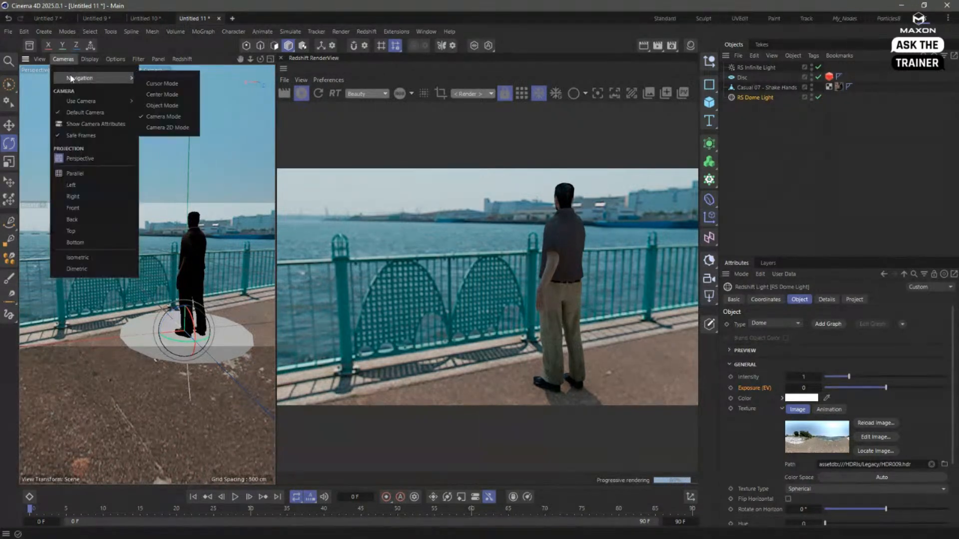
pyautogui.click(162, 84)
pyautogui.moveTo(190, 334)
pyautogui.keyDown('alt'); pyautogui.mouseDown()
pyautogui.moveTo(149, 338)
pyautogui.moveTo(204, 328)
pyautogui.mouseUp(); pyautogui.keyUp('alt')
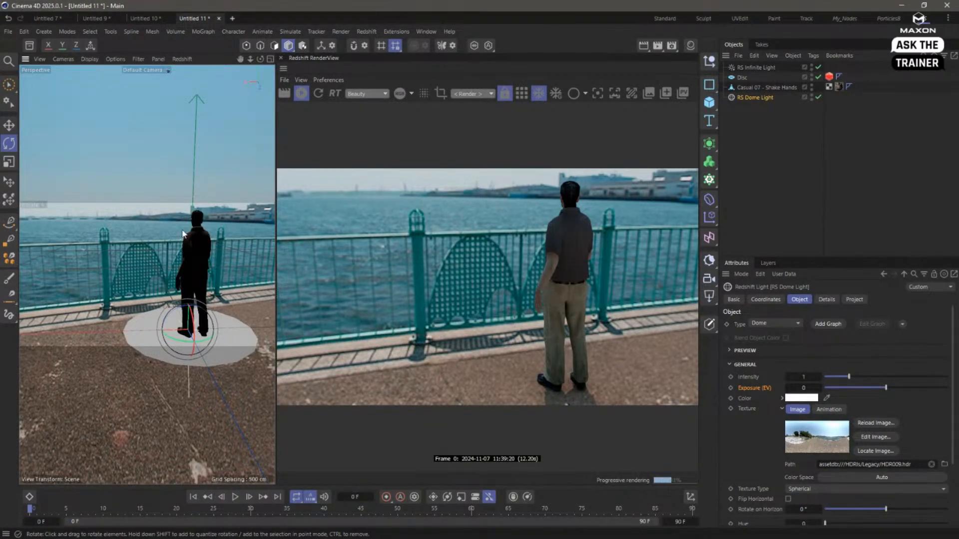
pyautogui.keyDown('alt'); pyautogui.moveTo(184, 255); pyautogui.dragTo(206, 248); pyautogui.keyUp('alt')
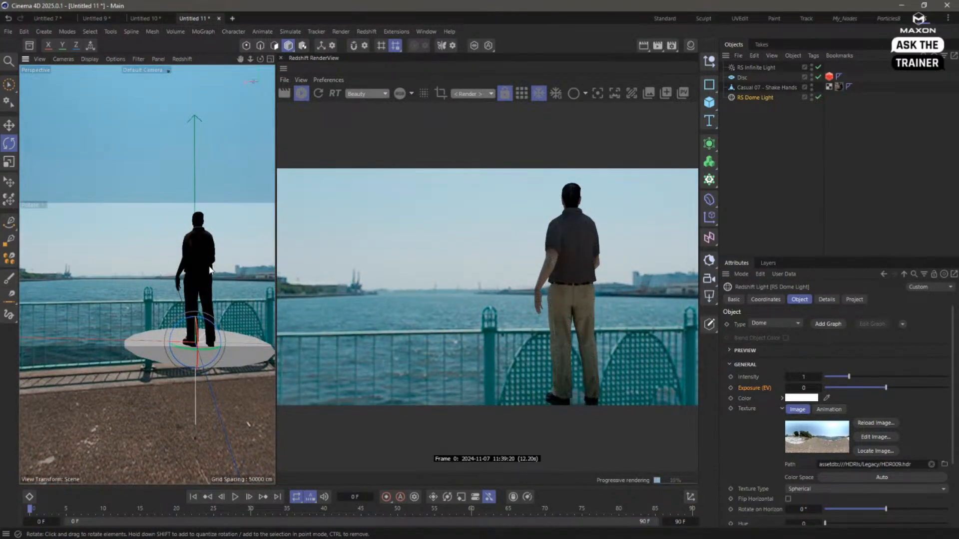
# - Restore the Standard layout and start a new empty project
pyautogui.click(670, 18)
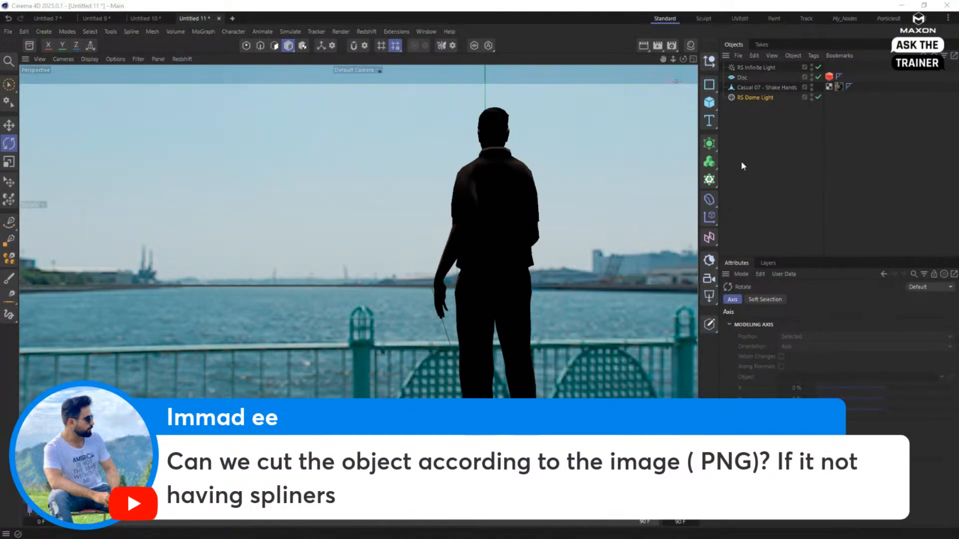
pyautogui.click(750, 186)
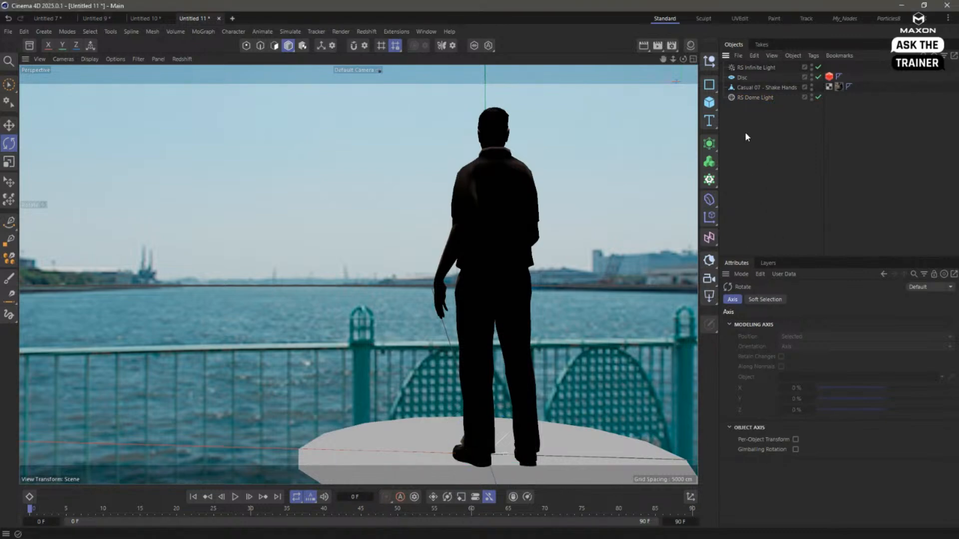
pyautogui.hotkey('ctrl', 'n')
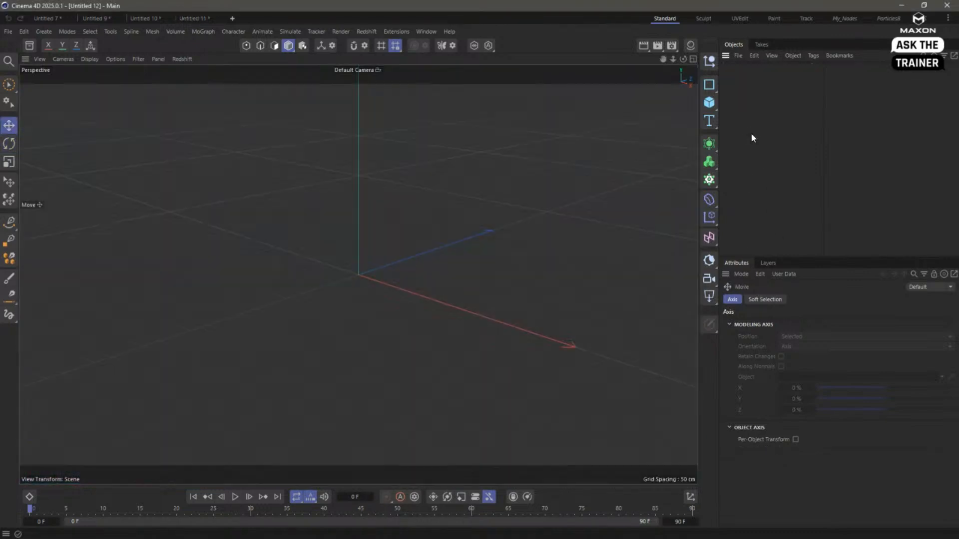
# - Create a new Redshift material, open it in the Node Editor and add a Texture node to its graph
pyautogui.doubleClick(652, 109)
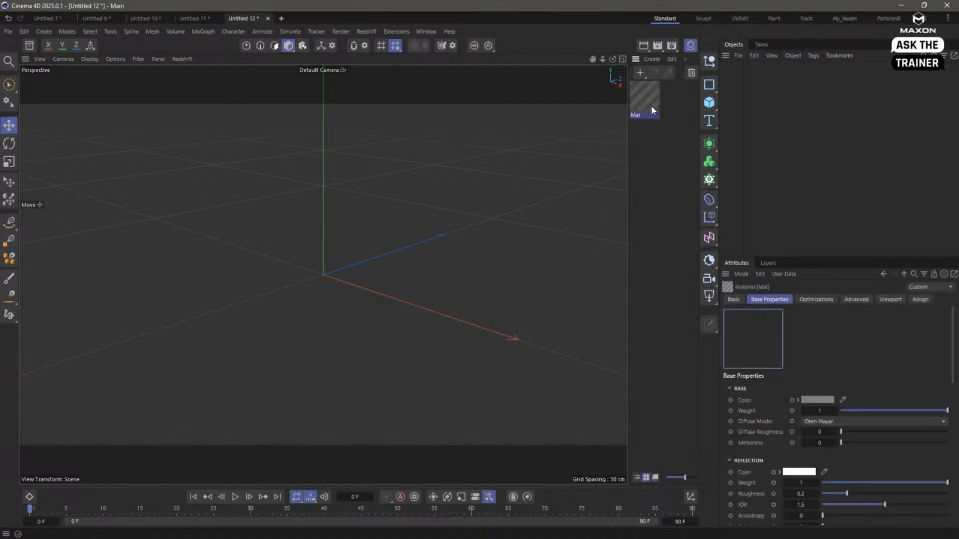
pyautogui.doubleClick(647, 101)
pyautogui.moveTo(250, 166); pyautogui.dragTo(404, 382)
pyautogui.moveTo(310, 269); pyautogui.dragTo(386, 269)
pyautogui.click(251, 248)
pyautogui.write('ctext')
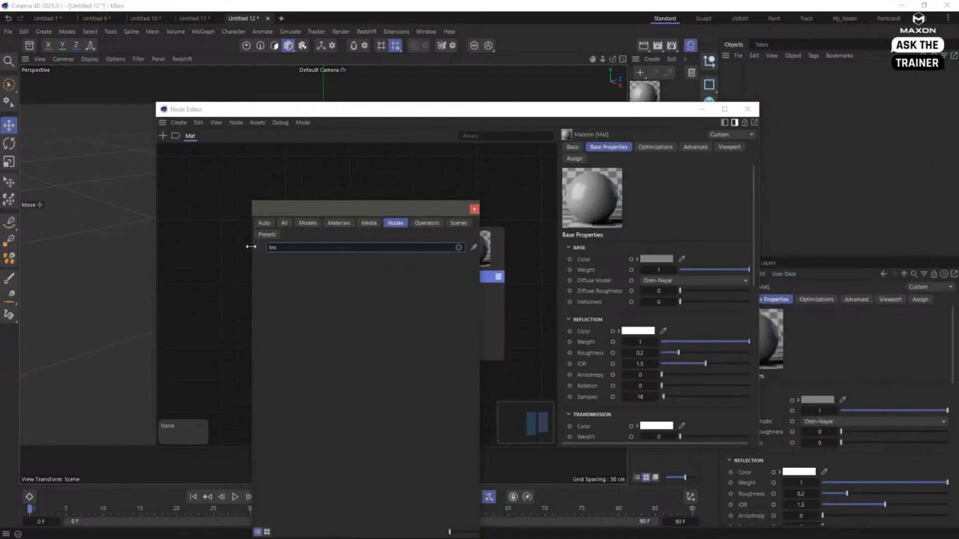
pyautogui.doubleClick(293, 292)
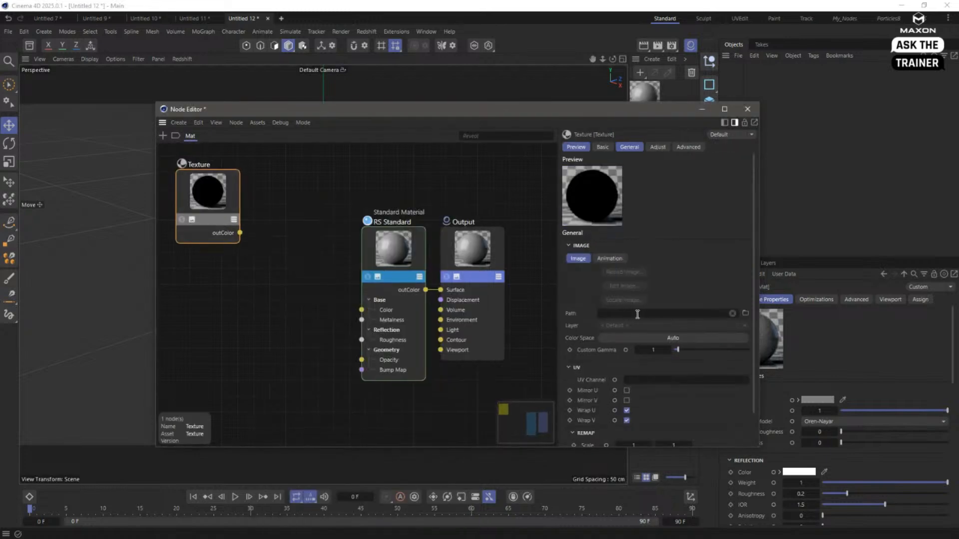
# - Add a Color Splitter node to the material graph
pyautogui.click(298, 268)
pyautogui.write('csplitte')
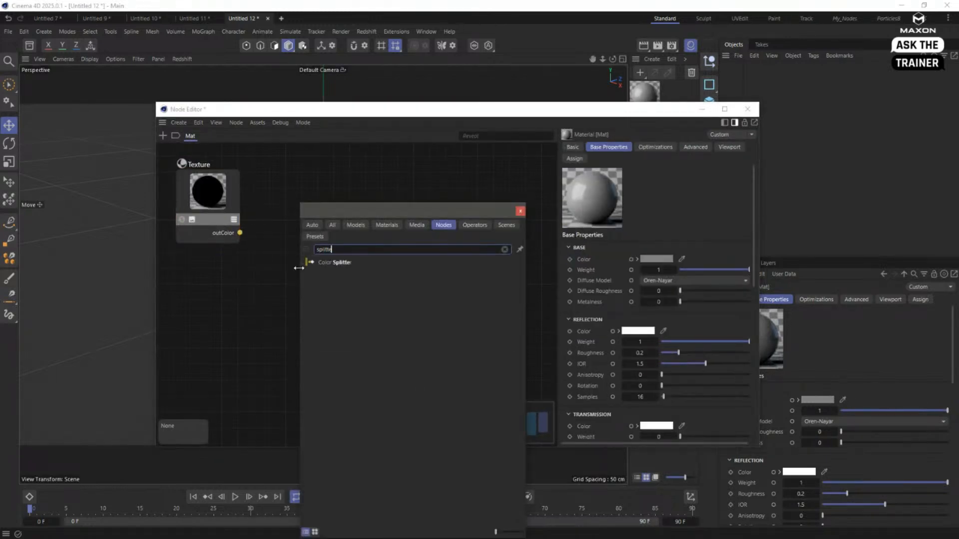
pyautogui.press('Down')
pyautogui.press('Return')
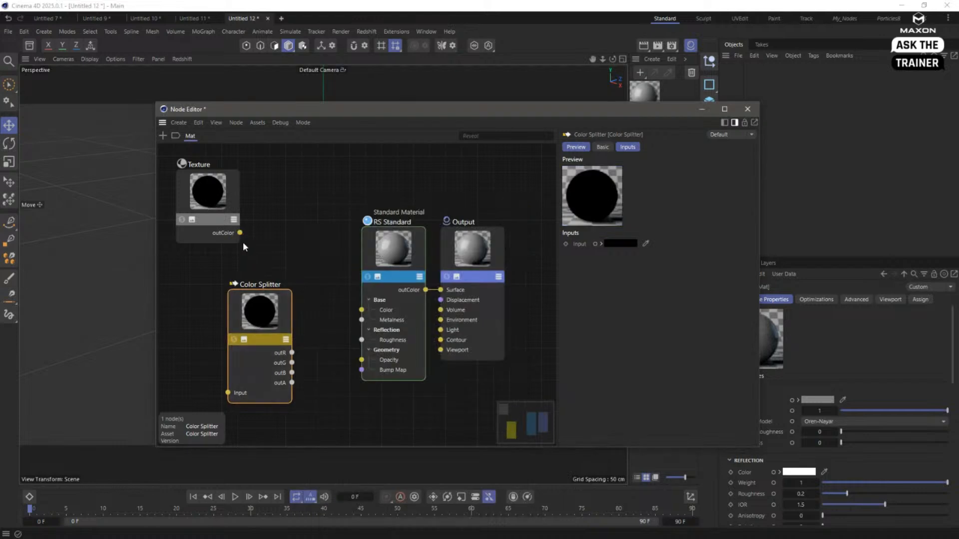
# - Connect the Texture's outColor to the RS Standard Color and the Color Splitter input, and the splitter's outA to Opacity
pyautogui.moveTo(240, 233); pyautogui.dragTo(361, 309)
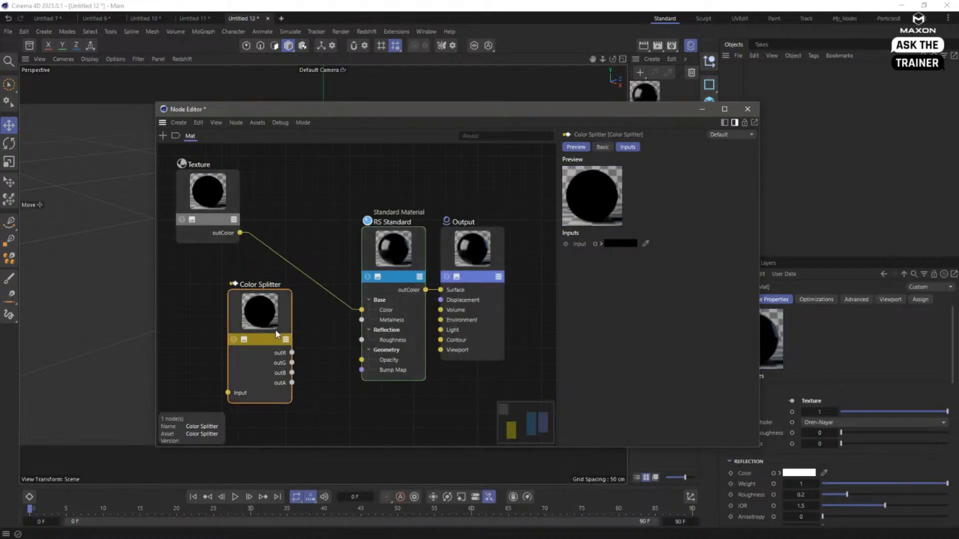
pyautogui.moveTo(274, 329); pyautogui.dragTo(281, 319)
pyautogui.moveTo(240, 233); pyautogui.dragTo(235, 384)
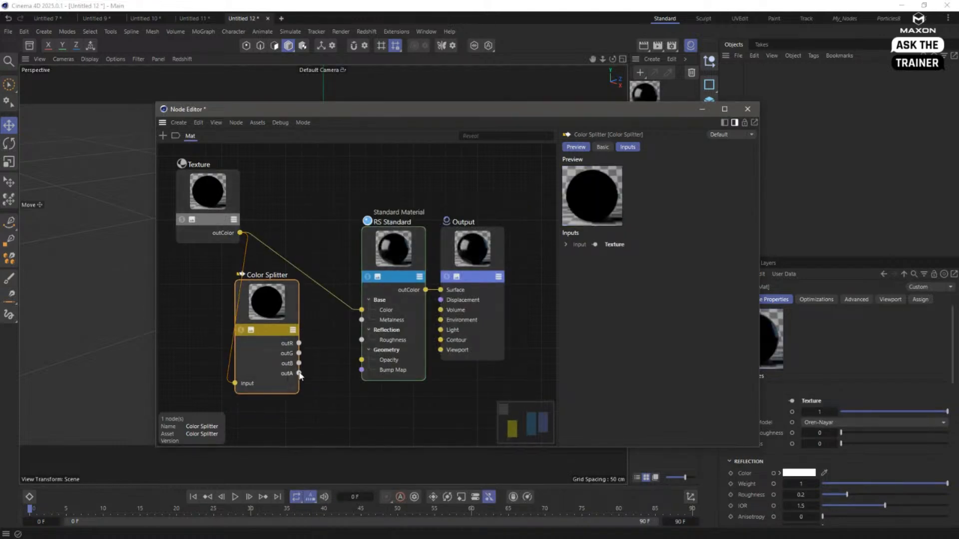
pyautogui.moveTo(298, 373); pyautogui.dragTo(362, 360)
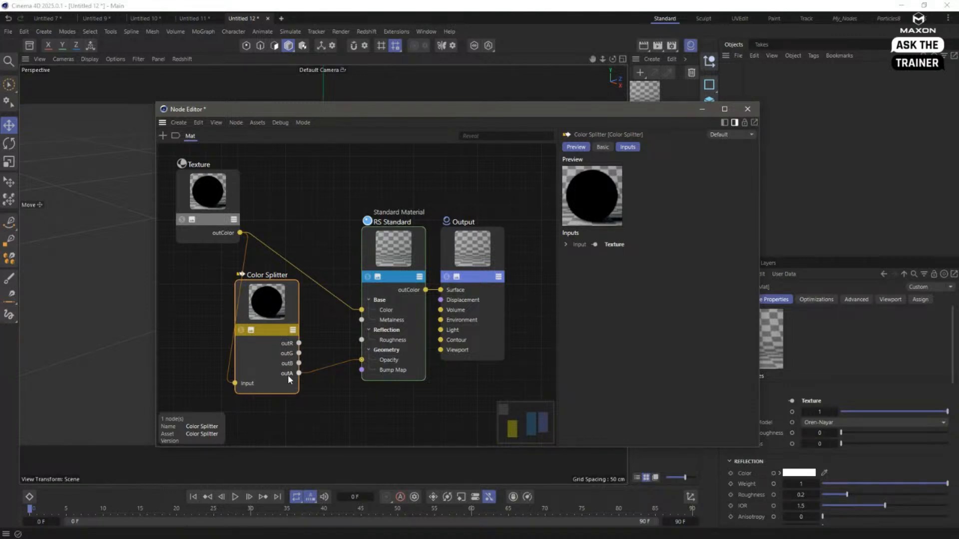
# - Close the Node Editor and hide the Material Manager after reviewing the Texture and Color Splitter nodes
pyautogui.click(232, 213)
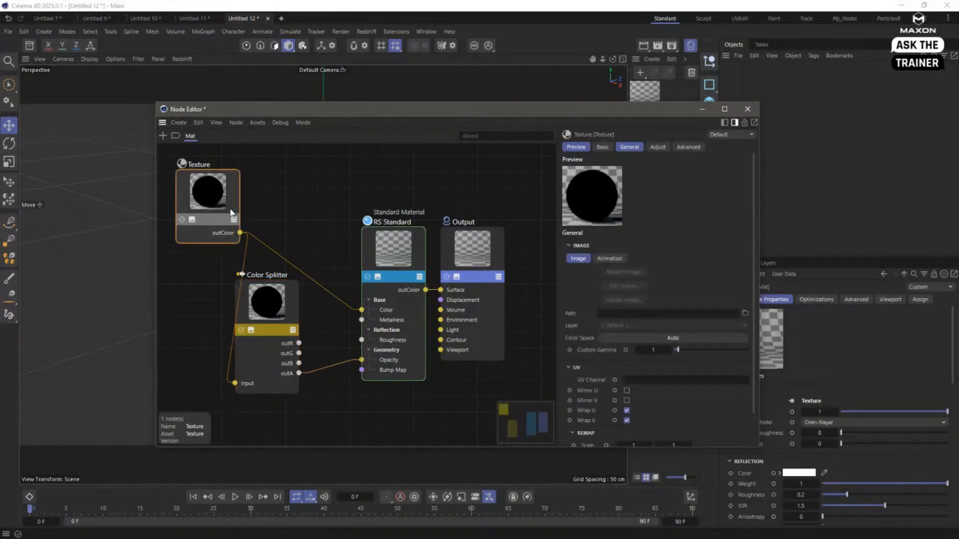
pyautogui.click(277, 331)
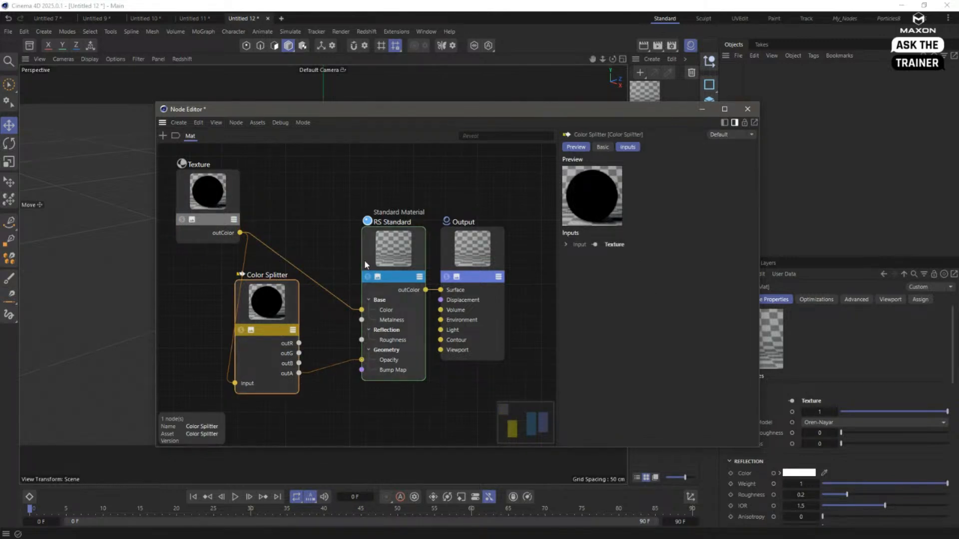
pyautogui.click(748, 107)
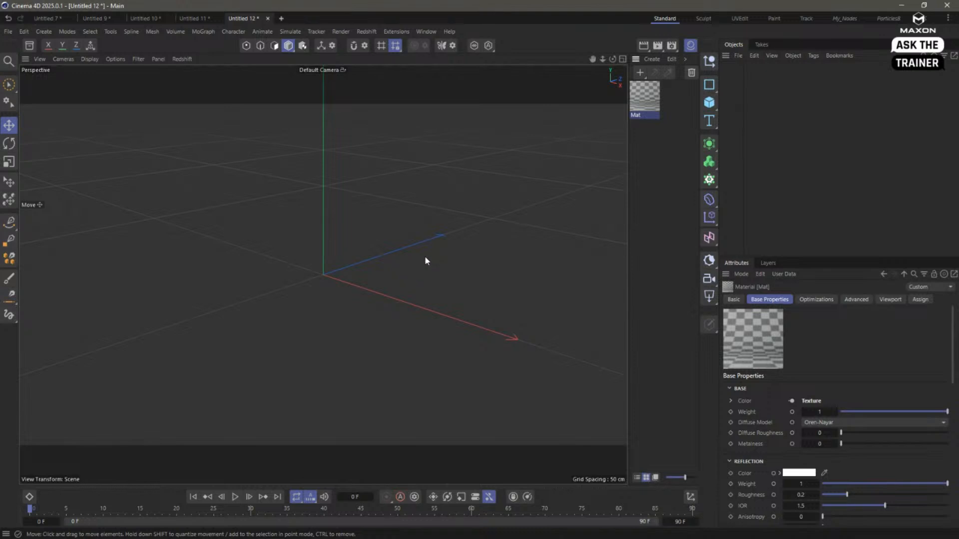
pyautogui.click(690, 47)
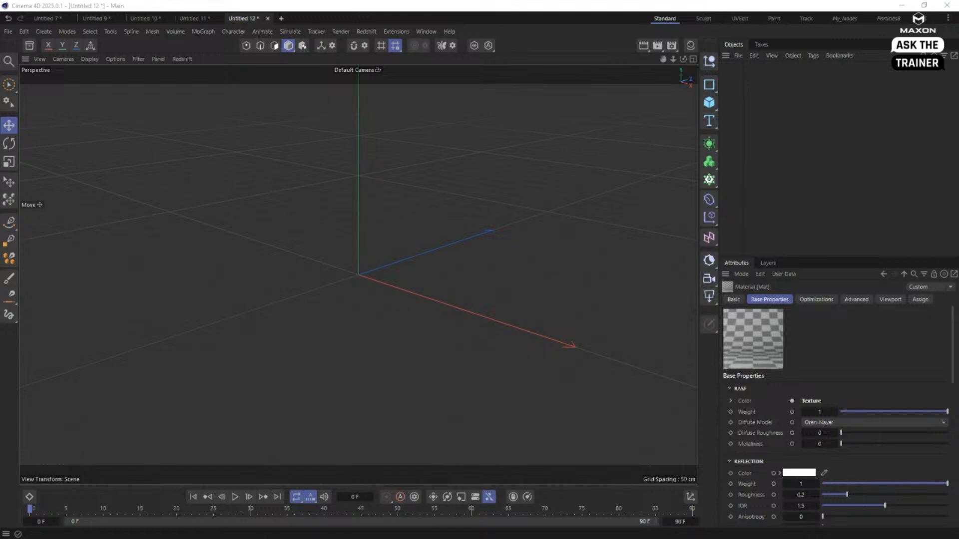
# - Add a Sphere object and widen the name column of the object list
pyautogui.click(709, 103)
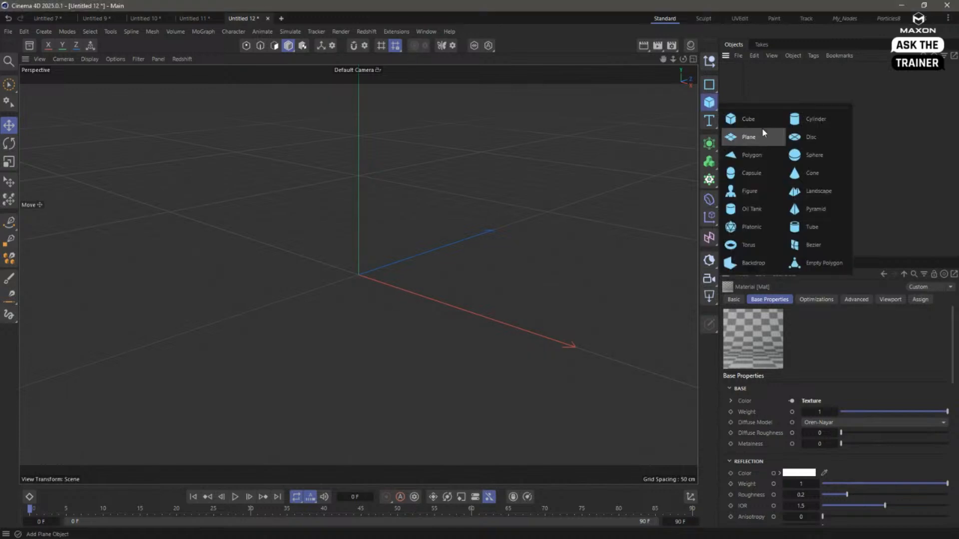
pyautogui.click(808, 157)
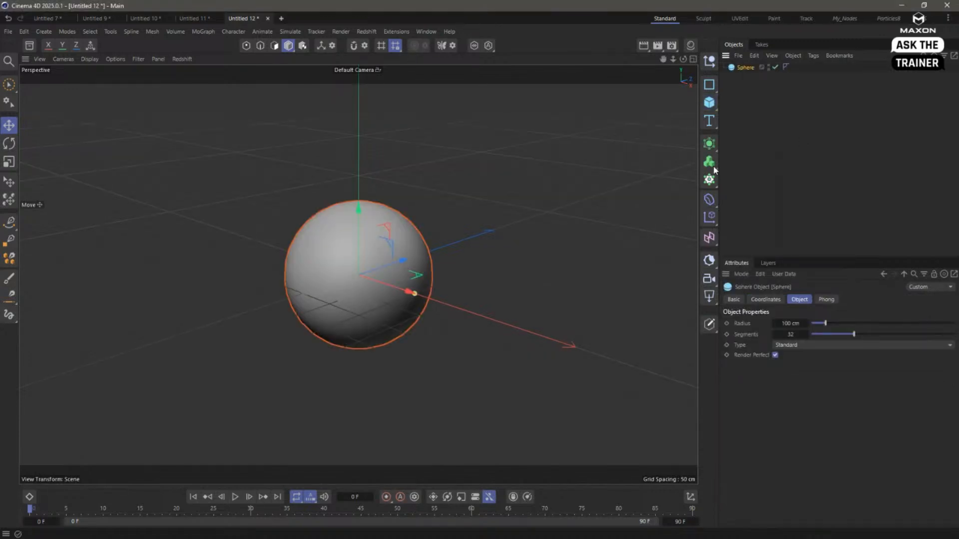
pyautogui.moveTo(781, 92); pyautogui.dragTo(811, 95)
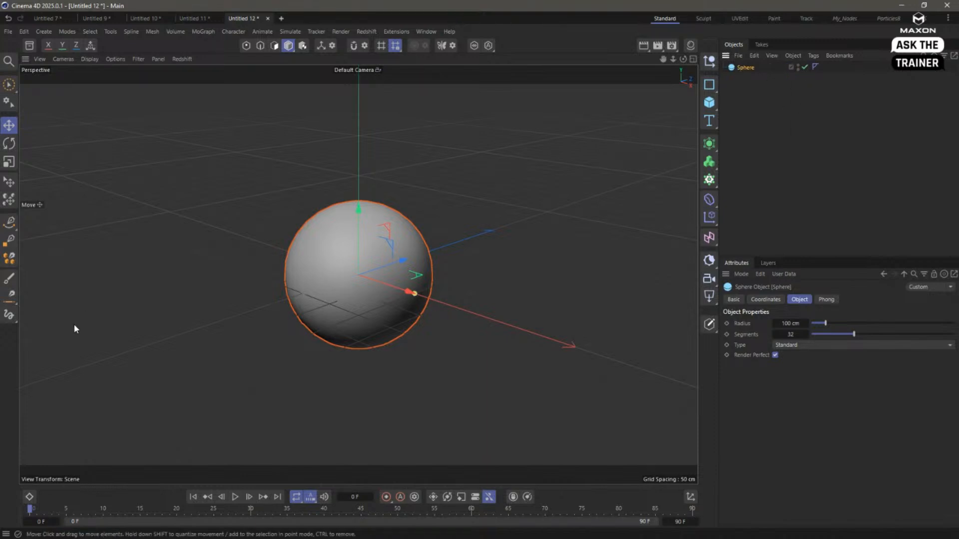
# - Sketch a freehand wavy spline across the front of the sphere and hide the sphere in the viewport
pyautogui.moveTo(9, 221)
pyautogui.mouseDown()
pyautogui.moveTo(40, 239)
pyautogui.moveTo(41, 257)
pyautogui.mouseUp()
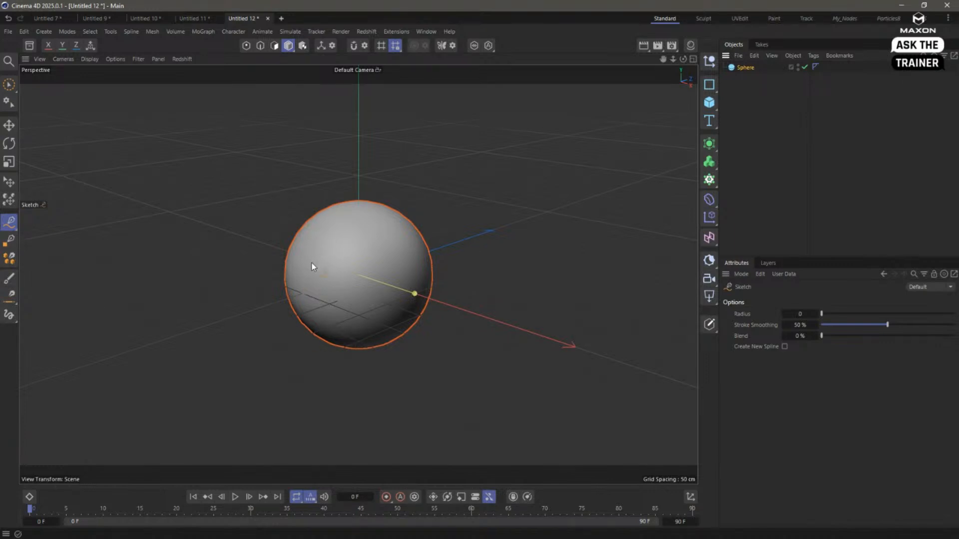
pyautogui.moveTo(312, 263)
pyautogui.mouseDown()
pyautogui.moveTo(346, 245)
pyautogui.moveTo(401, 248)
pyautogui.mouseUp()
pyautogui.doubleClick(798, 75)
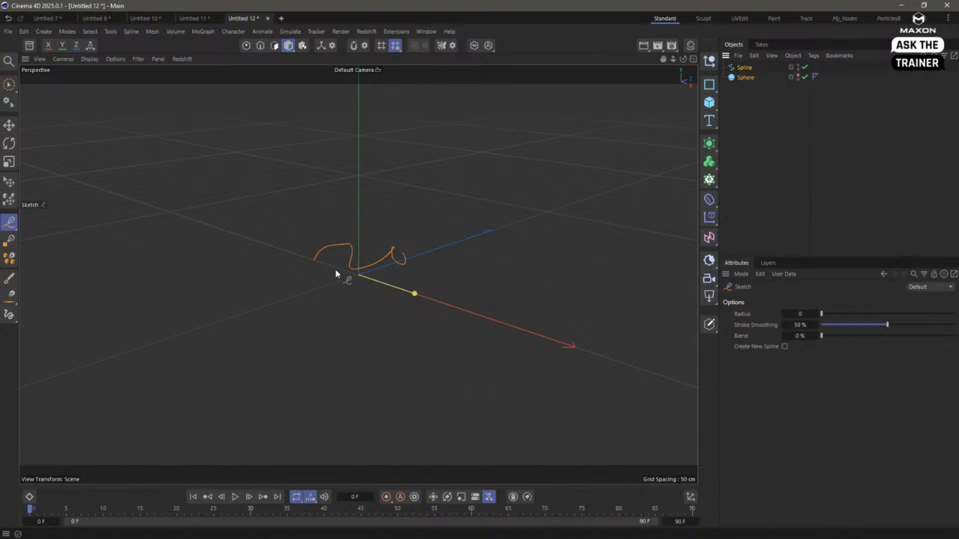
# - Delete the wavy spline sketched without snapping
pyautogui.keyDown('alt'); pyautogui.moveTo(336, 271); pyautogui.dragTo(279, 277); pyautogui.keyUp('alt')
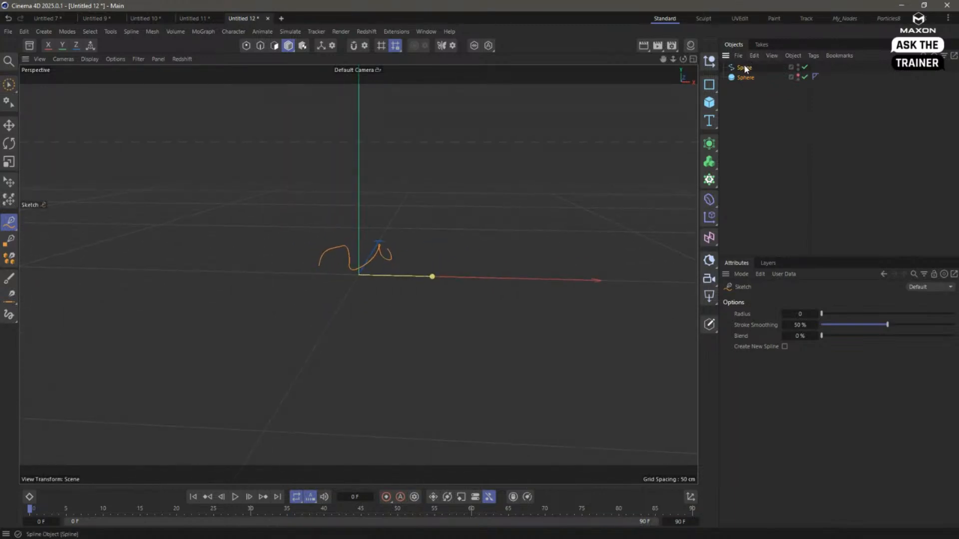
pyautogui.click(744, 68)
pyautogui.press('Delete')
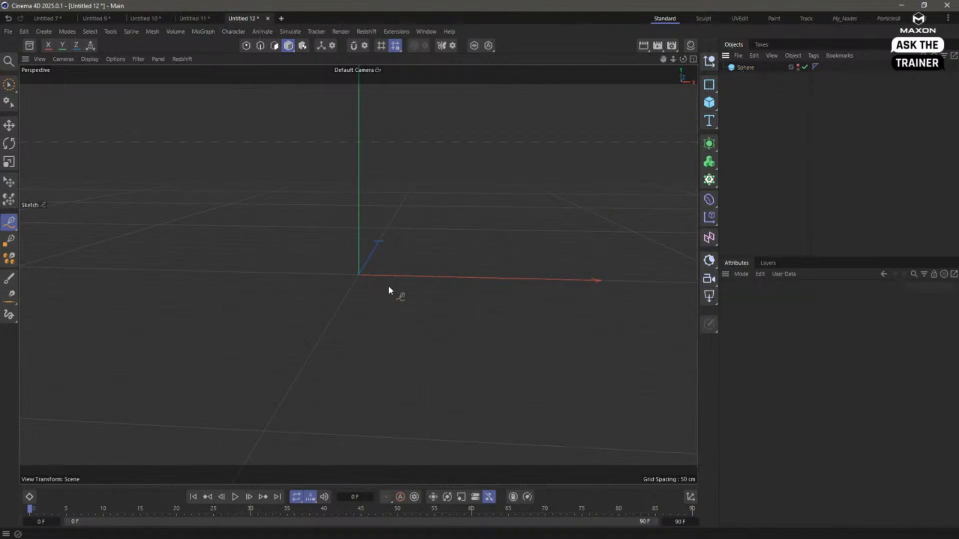
# - Add a Redshift camera and look through it in the viewport
pyautogui.keyDown('alt'); pyautogui.moveTo(427, 233); pyautogui.dragTo(449, 215); pyautogui.keyUp('alt')
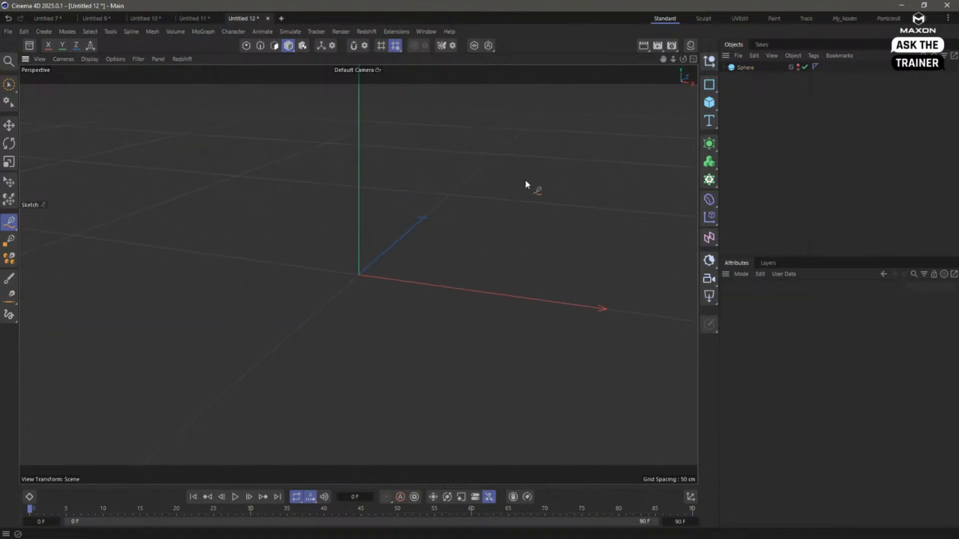
pyautogui.click(709, 280)
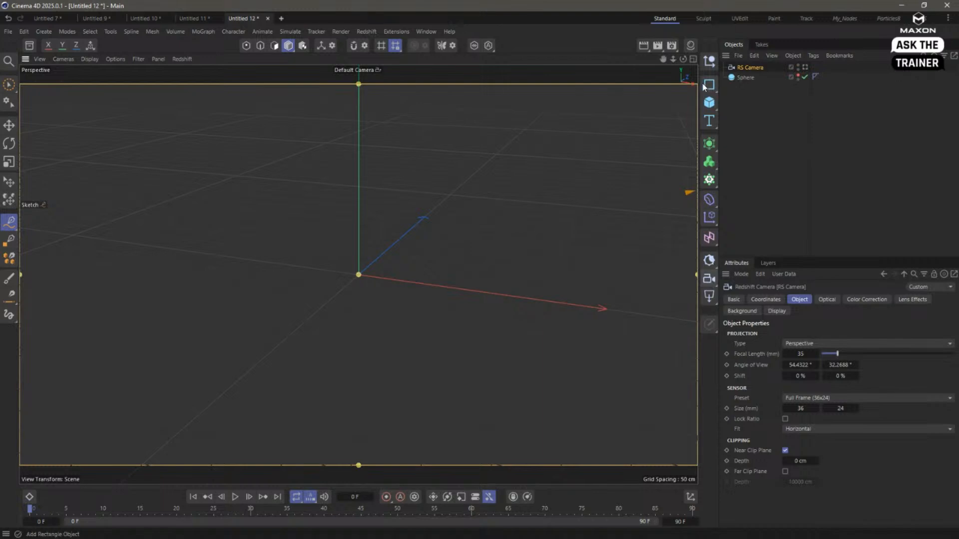
pyautogui.click(805, 67)
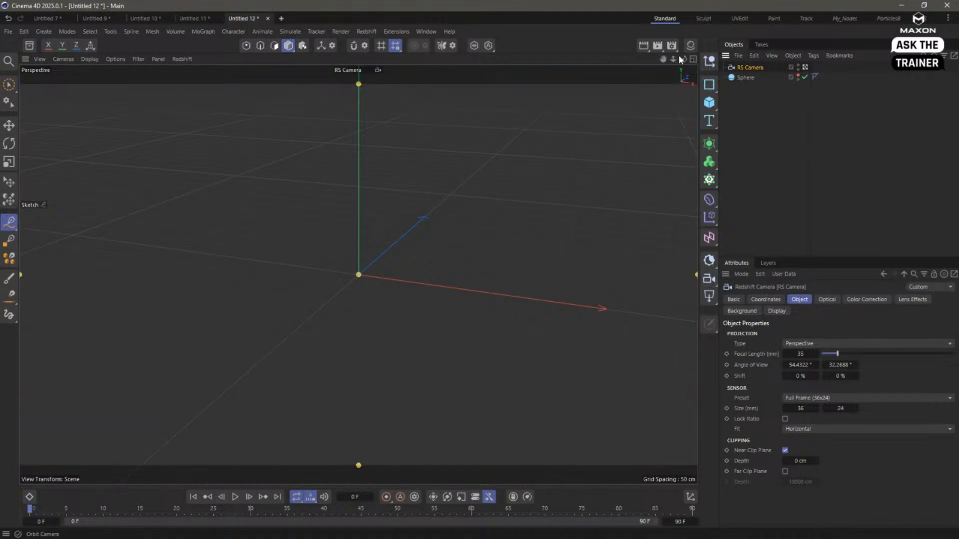
# - Sketch a freehand zigzag spline with three peaks across the camera view
pyautogui.moveTo(392, 244)
pyautogui.keyDown('alt'); pyautogui.mouseDown()
pyautogui.moveTo(403, 238)
pyautogui.moveTo(381, 254)
pyautogui.mouseUp(); pyautogui.keyUp('alt')
pyautogui.keyDown('alt'); pyautogui.moveTo(311, 294); pyautogui.dragTo(316, 290); pyautogui.keyUp('alt')
pyautogui.moveTo(169, 284)
pyautogui.mouseDown()
pyautogui.moveTo(245, 273)
pyautogui.moveTo(455, 189)
pyautogui.moveTo(533, 356)
pyautogui.mouseUp()
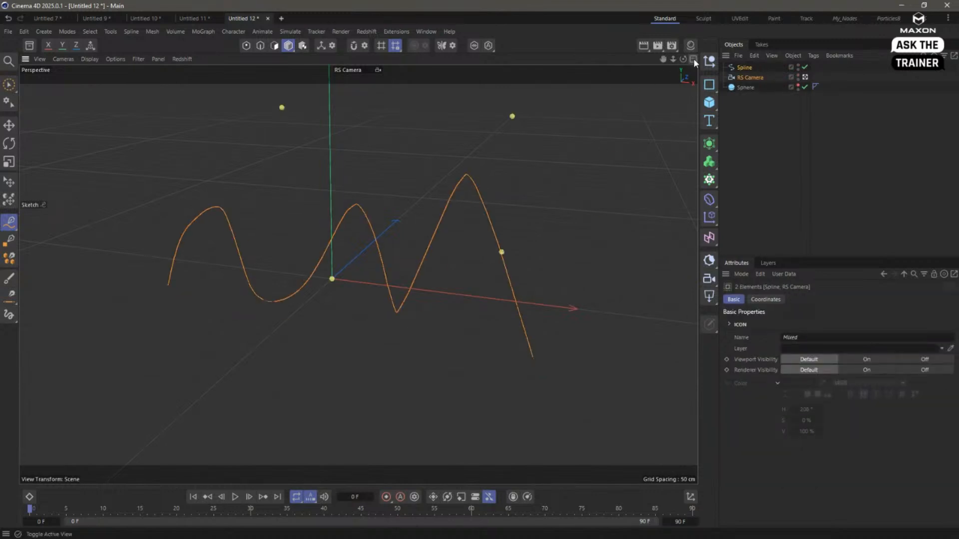
# - Leave the camera view and pull the RS Camera's target plane back to the sketched spline to compare their positions
pyautogui.click(804, 77)
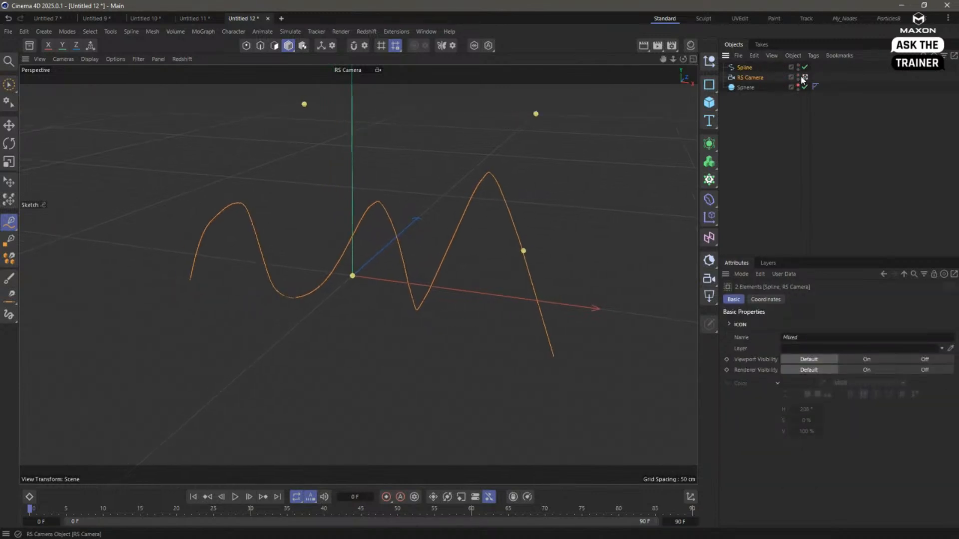
pyautogui.keyDown('alt'); pyautogui.moveTo(378, 252); pyautogui.dragTo(343, 268, button='right'); pyautogui.keyUp('alt')
pyautogui.keyDown('alt'); pyautogui.moveTo(343, 268); pyautogui.dragTo(336, 242); pyautogui.keyUp('alt')
pyautogui.click(750, 77)
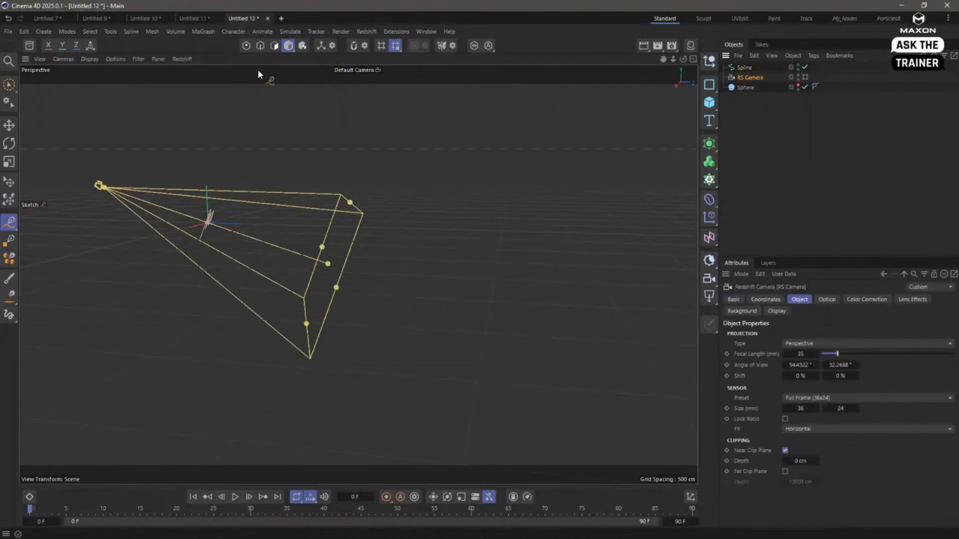
pyautogui.click(9, 126)
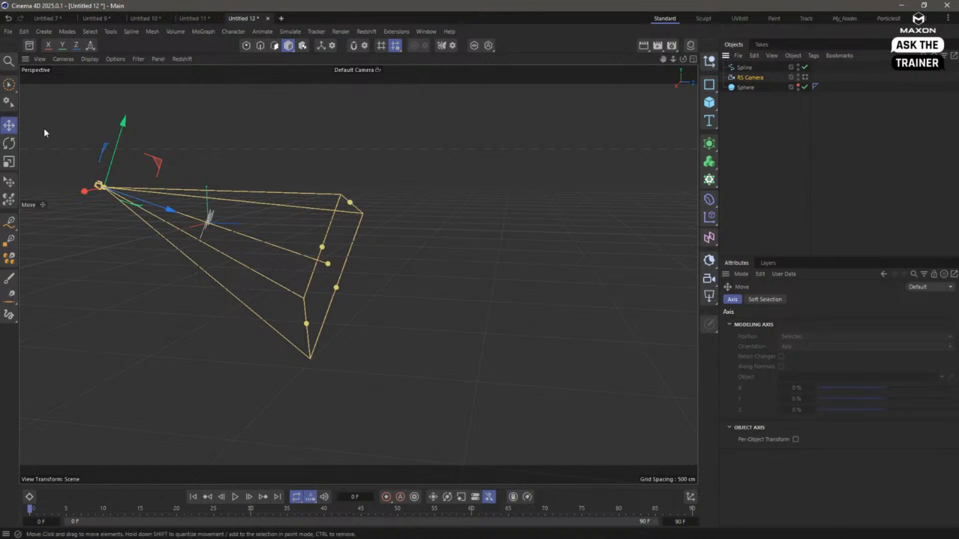
pyautogui.moveTo(322, 264); pyautogui.dragTo(208, 228)
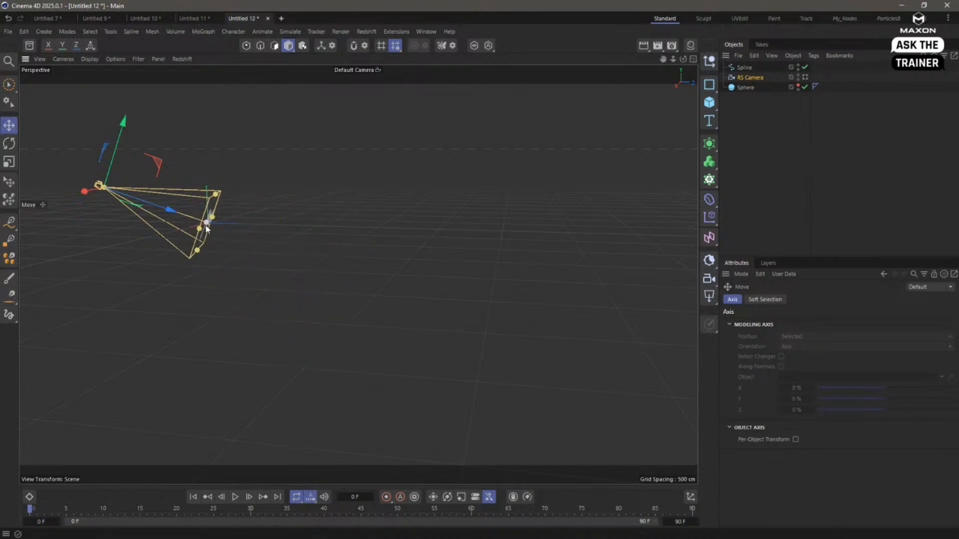
pyautogui.scroll(6, 244, 220)
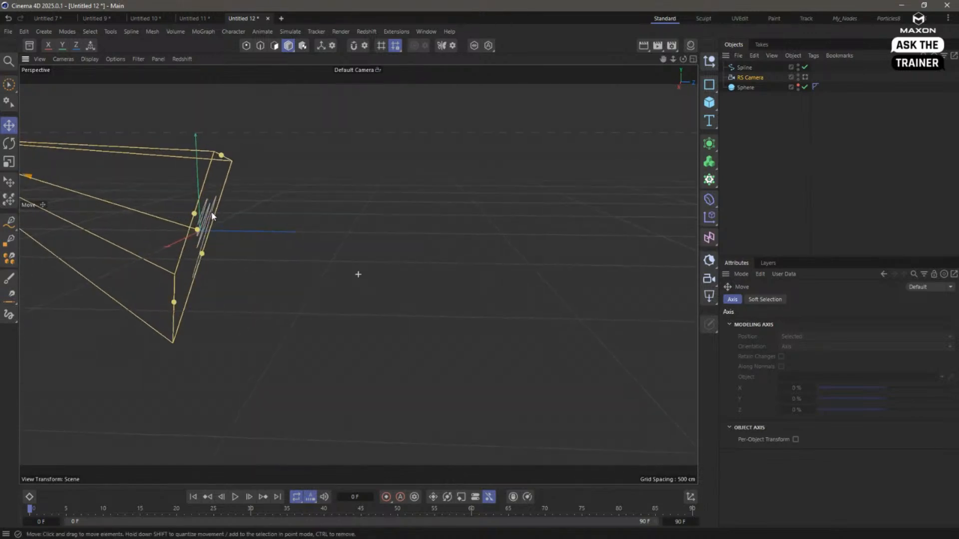
pyautogui.moveTo(215, 220)
pyautogui.keyDown('alt'); pyautogui.mouseDown()
pyautogui.moveTo(226, 217)
pyautogui.moveTo(209, 203)
pyautogui.mouseUp(); pyautogui.keyUp('alt')
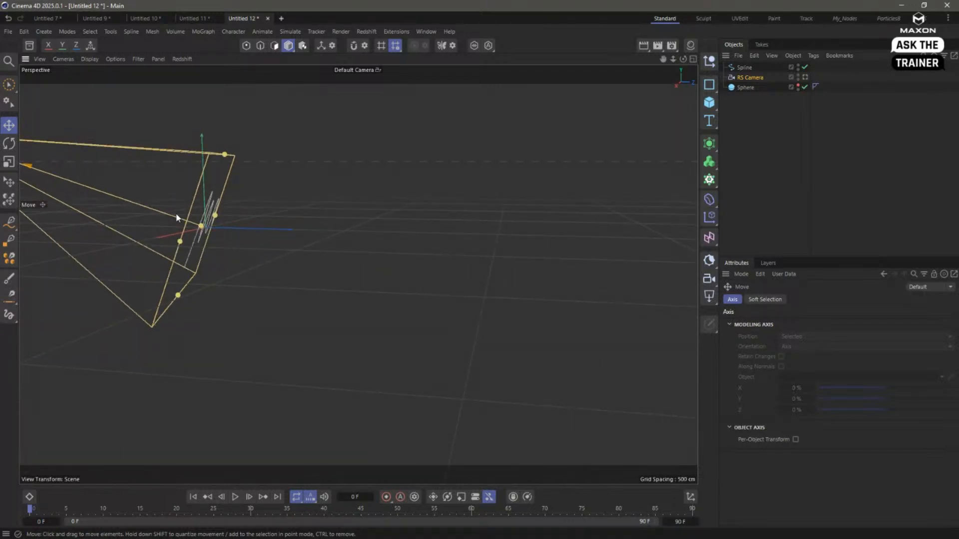
pyautogui.keyDown('alt'); pyautogui.moveTo(208, 221); pyautogui.dragTo(171, 218); pyautogui.keyUp('alt')
pyautogui.scroll(-4, 191, 235)
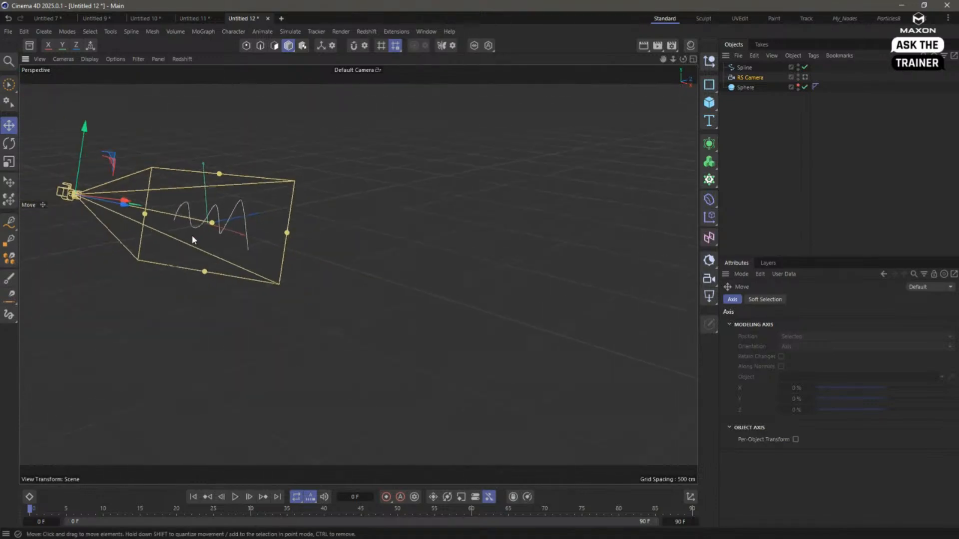
# - Delete the RS Camera and the zigzag spline
pyautogui.keyDown('alt'); pyautogui.moveTo(192, 235); pyautogui.dragTo(287, 266, button='middle'); pyautogui.keyUp('alt')
pyautogui.click(733, 111)
pyautogui.click(743, 79)
pyautogui.press('Delete')
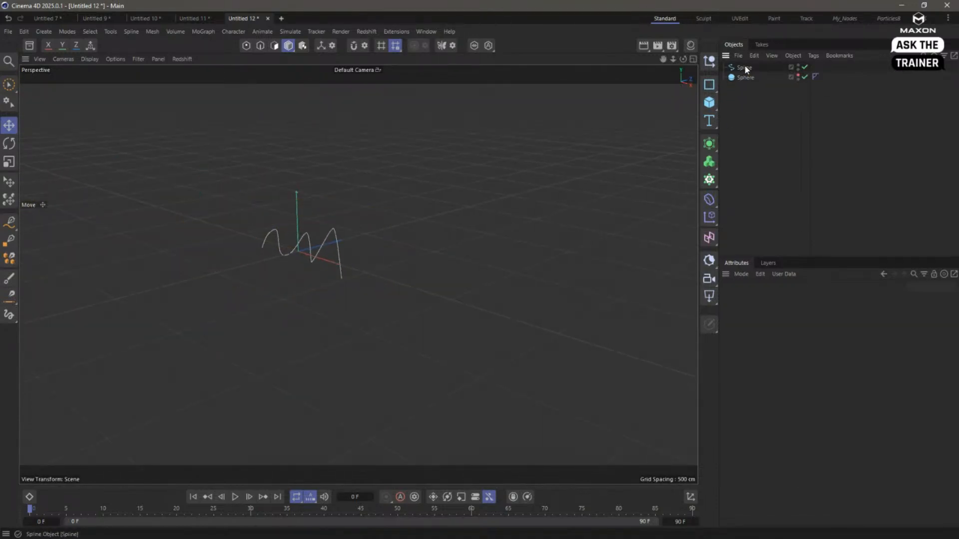
pyautogui.click(743, 67)
pyautogui.press('Delete')
# - Make the hidden sphere visible in the viewport again
pyautogui.click(742, 67)
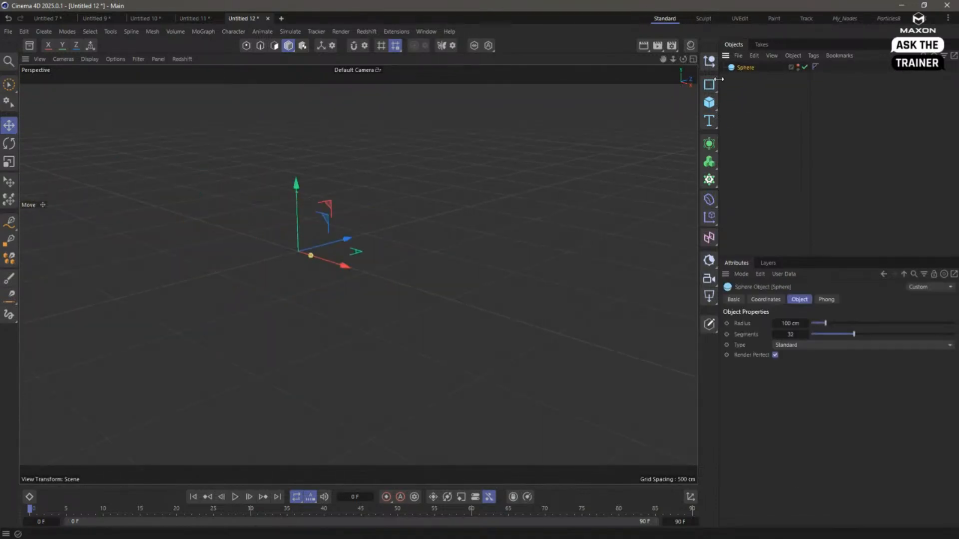
pyautogui.click(798, 65)
pyautogui.press('o')
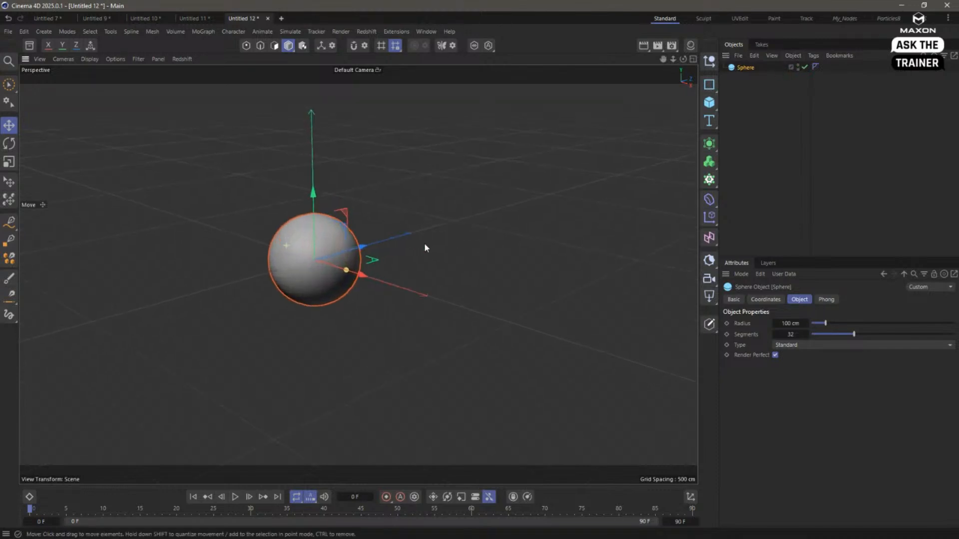
# - Activate the Sketch tool and enable snapping with Polygon snap in the modeling settings
pyautogui.click(10, 223)
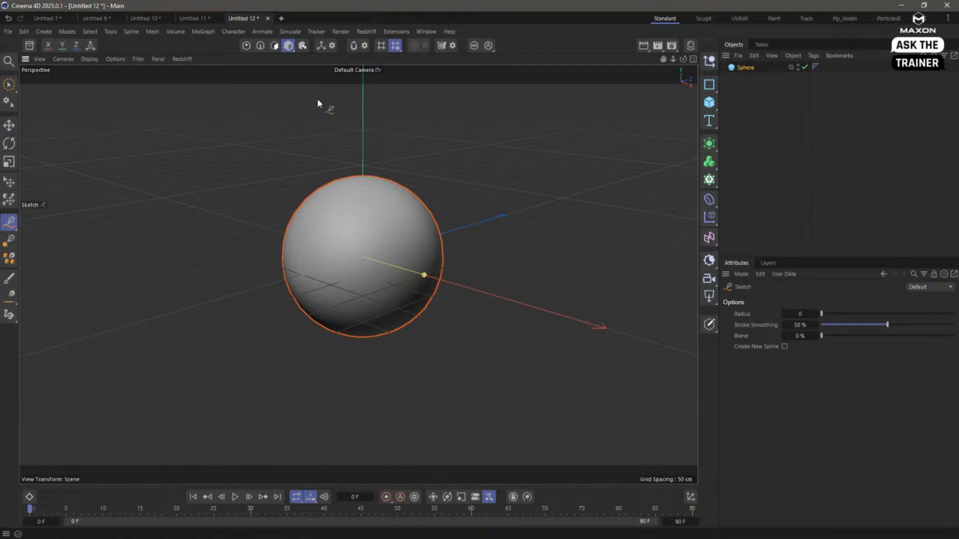
pyautogui.click(365, 45)
pyautogui.moveTo(380, 81); pyautogui.dragTo(113, 85)
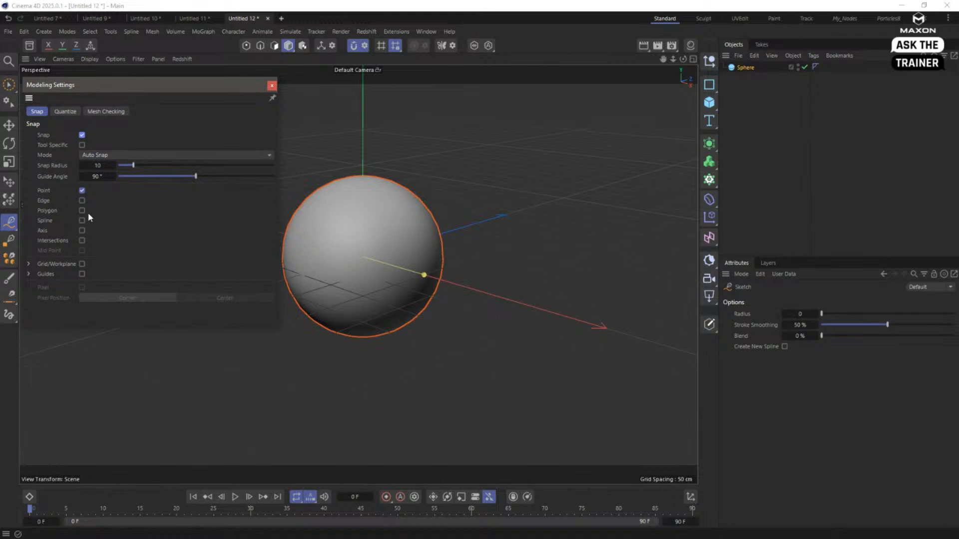
# - Try sketching a spline on the sphere with Point and Polygon snapping active, and undo the stroke
pyautogui.moveTo(297, 243)
pyautogui.mouseDown()
pyautogui.moveTo(325, 273)
pyautogui.moveTo(371, 240)
pyautogui.moveTo(408, 230)
pyautogui.mouseUp()
pyautogui.hotkey('ctrl', 'z')
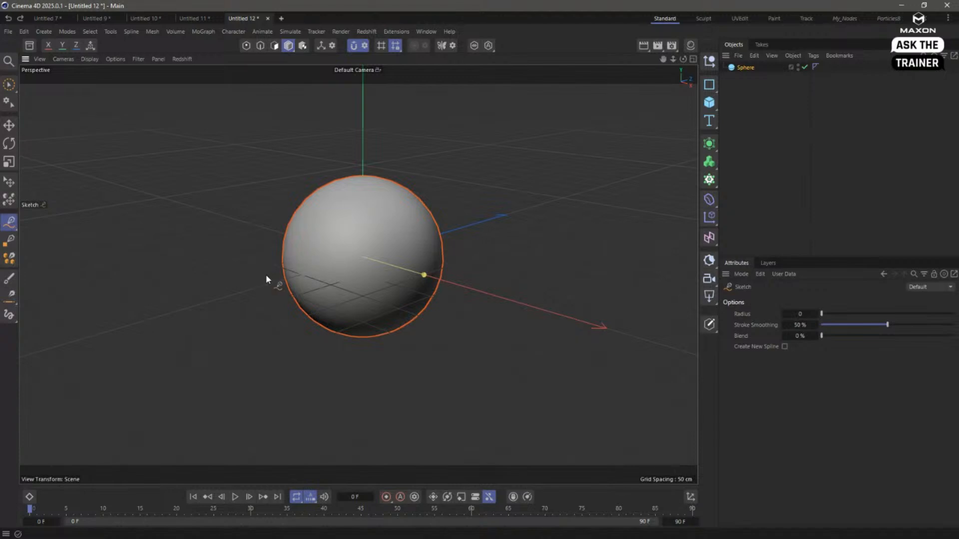
# - Turn off Point snapping so only Polygon remains, and sketch a freehand wavy spline on the sphere's surface
pyautogui.click(365, 47)
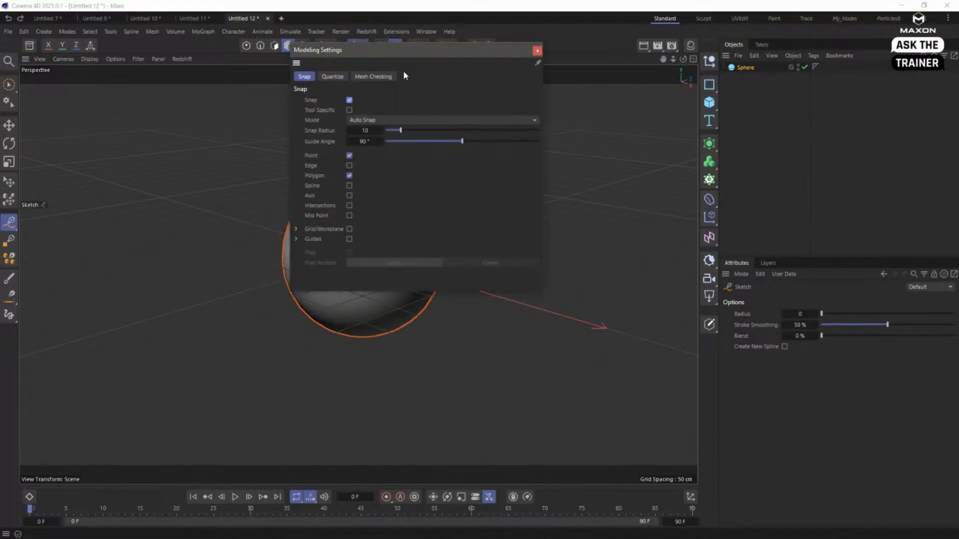
pyautogui.moveTo(480, 52); pyautogui.dragTo(213, 60)
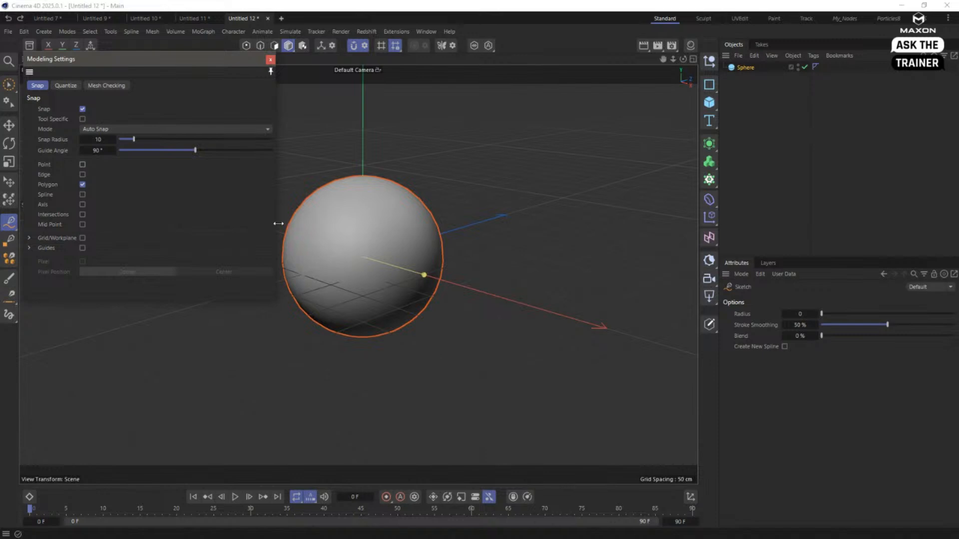
pyautogui.moveTo(310, 234)
pyautogui.mouseDown()
pyautogui.moveTo(349, 256)
pyautogui.moveTo(419, 237)
pyautogui.moveTo(340, 304)
pyautogui.moveTo(236, 279)
pyautogui.moveTo(437, 249)
pyautogui.moveTo(565, 256)
pyautogui.moveTo(551, 226)
pyautogui.moveTo(473, 227)
pyautogui.moveTo(450, 252)
pyautogui.mouseUp()
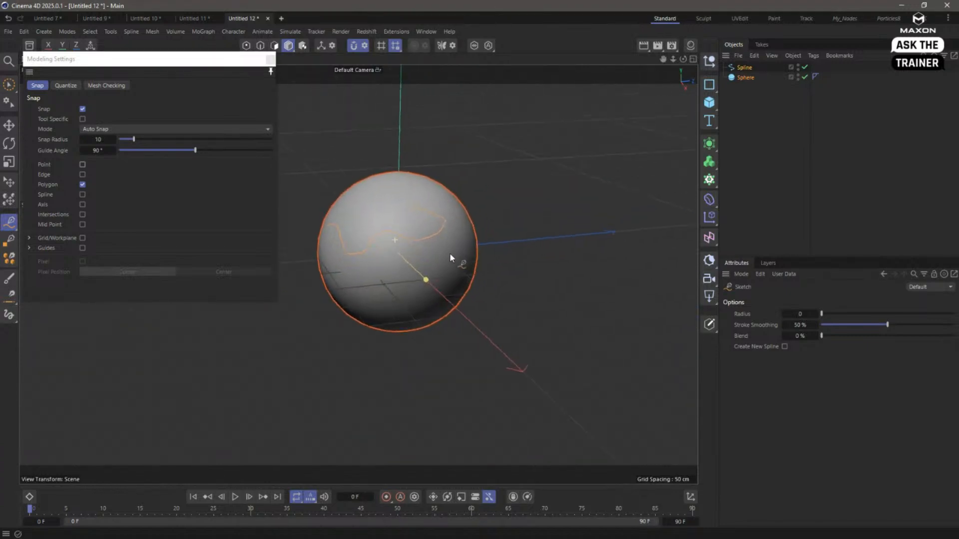
# - Sketch further freehand wavy strokes around the sphere's surface with Polygon snapping
pyautogui.keyDown('alt'); pyautogui.moveTo(353, 272); pyautogui.dragTo(403, 289, button='middle'); pyautogui.keyUp('alt')
pyautogui.moveTo(166, 63); pyautogui.dragTo(209, 97)
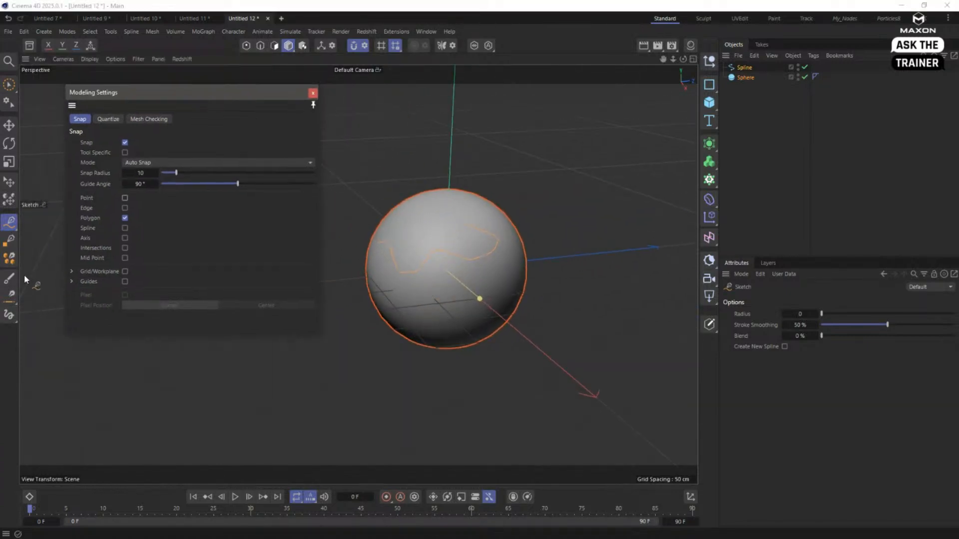
pyautogui.click(11, 228)
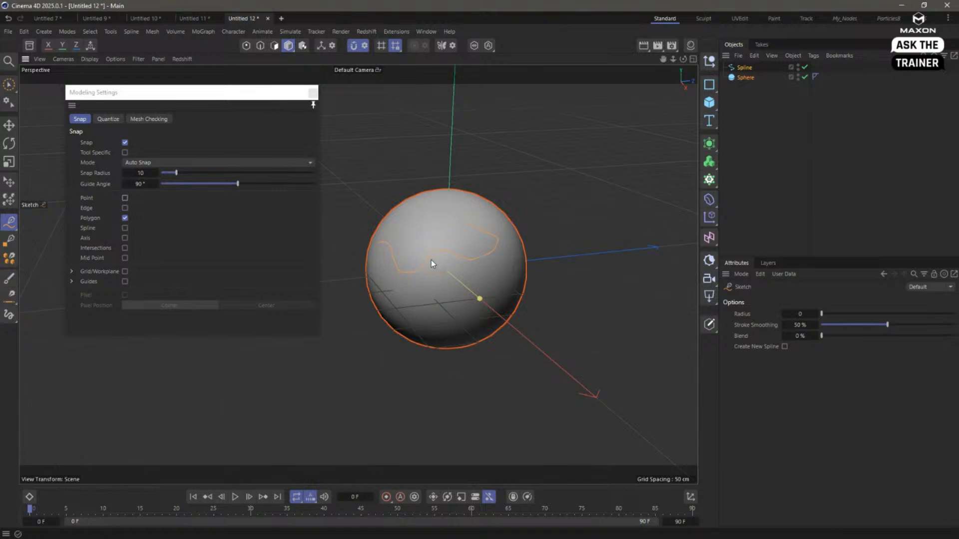
pyautogui.keyDown('alt'); pyautogui.moveTo(457, 263); pyautogui.dragTo(379, 320); pyautogui.keyUp('alt')
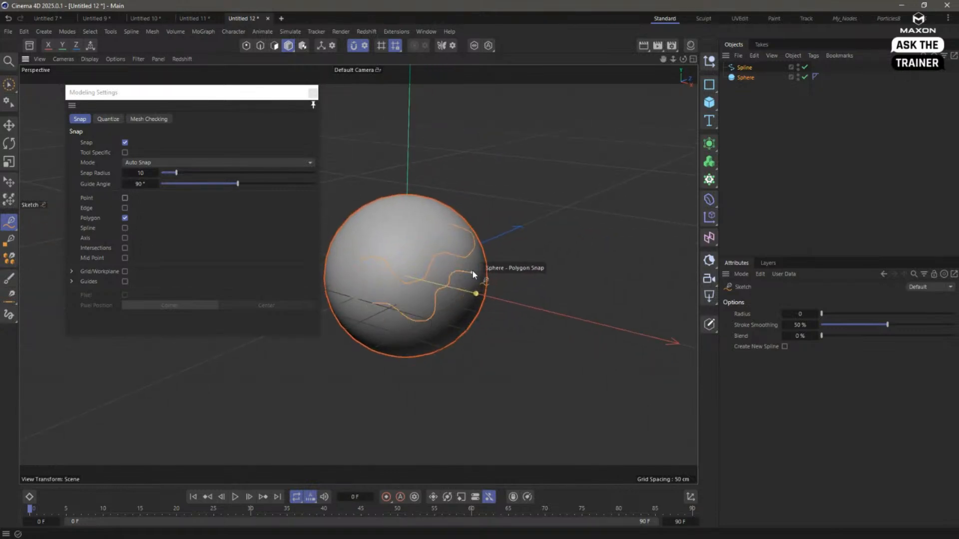
pyautogui.keyDown('alt'); pyautogui.moveTo(475, 272); pyautogui.dragTo(555, 240); pyautogui.keyUp('alt')
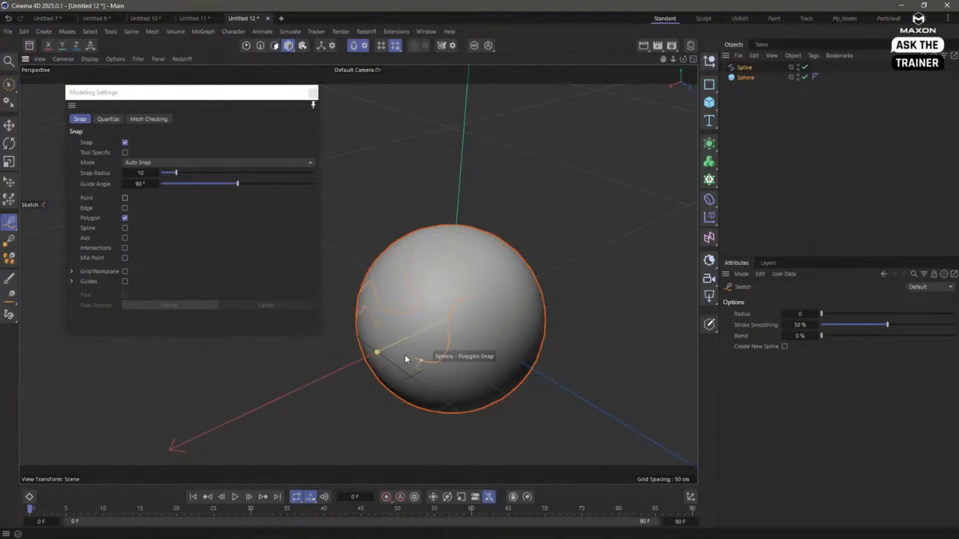
# - Delete the sketched spline from the scene, leaving only the sphere
pyautogui.moveTo(405, 354)
pyautogui.keyDown('alt'); pyautogui.mouseDown()
pyautogui.moveTo(441, 323)
pyautogui.moveTo(386, 346)
pyautogui.moveTo(469, 276)
pyautogui.moveTo(443, 278)
pyautogui.mouseUp(); pyautogui.keyUp('alt')
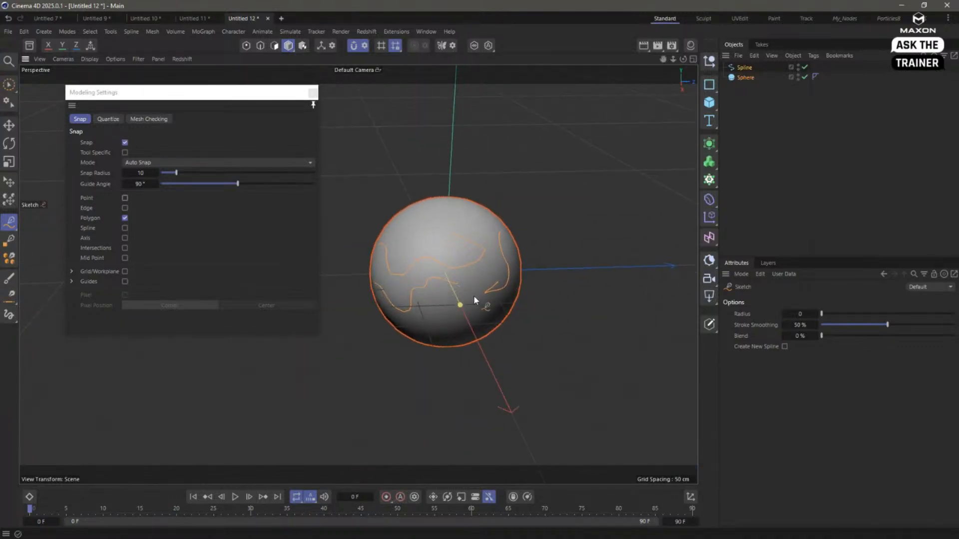
pyautogui.keyDown('alt'); pyautogui.moveTo(498, 276); pyautogui.dragTo(513, 247); pyautogui.keyUp('alt')
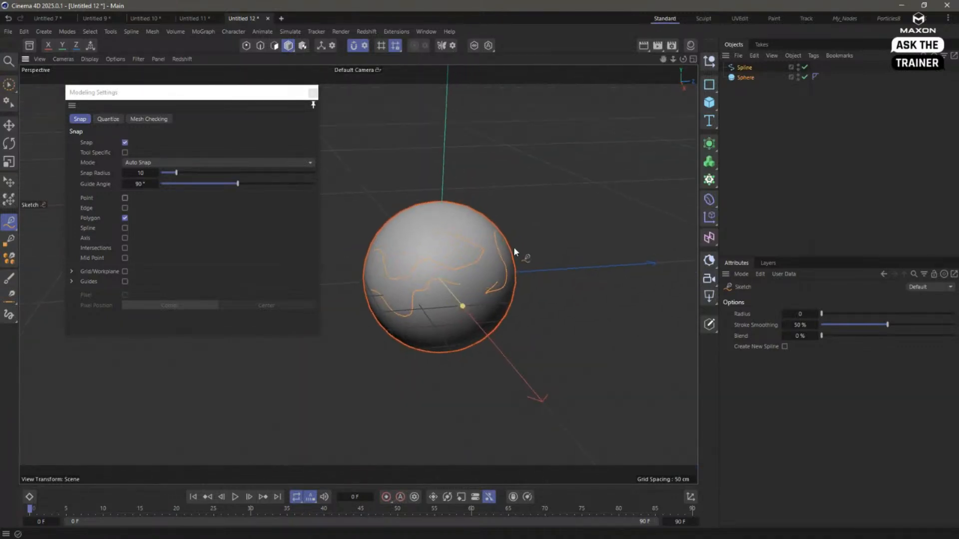
pyautogui.click(739, 68)
pyautogui.press('Delete')
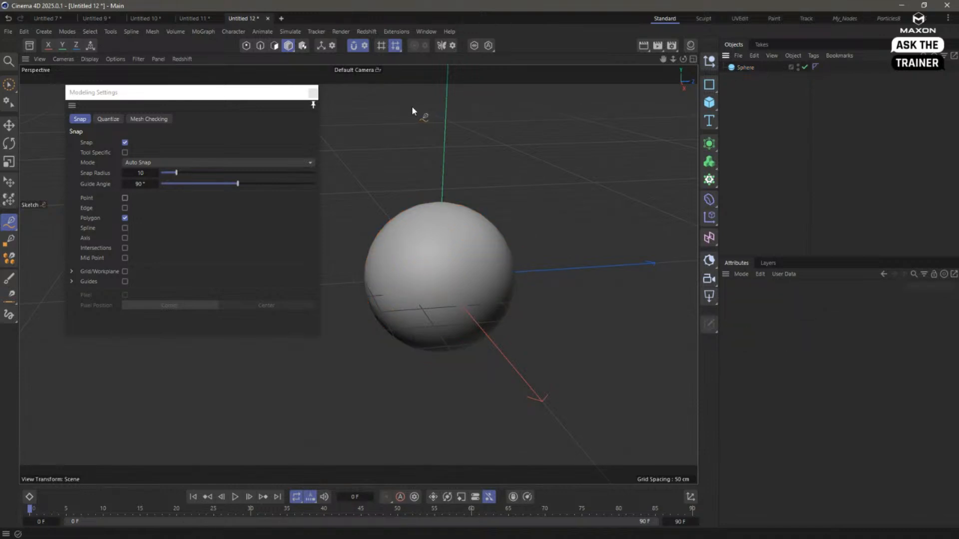
# - Turn off snapping and close the modeling settings
pyautogui.click(310, 105)
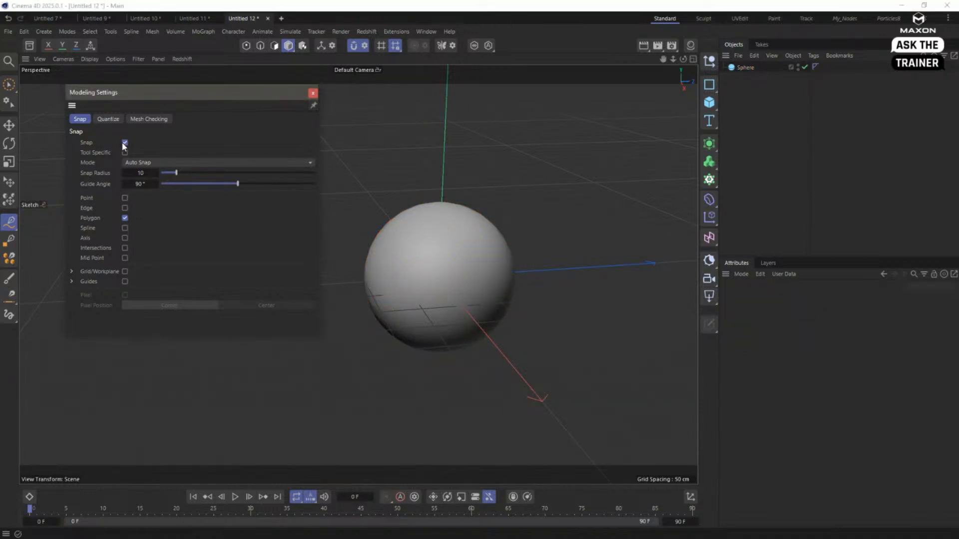
pyautogui.click(125, 143)
pyautogui.click(313, 93)
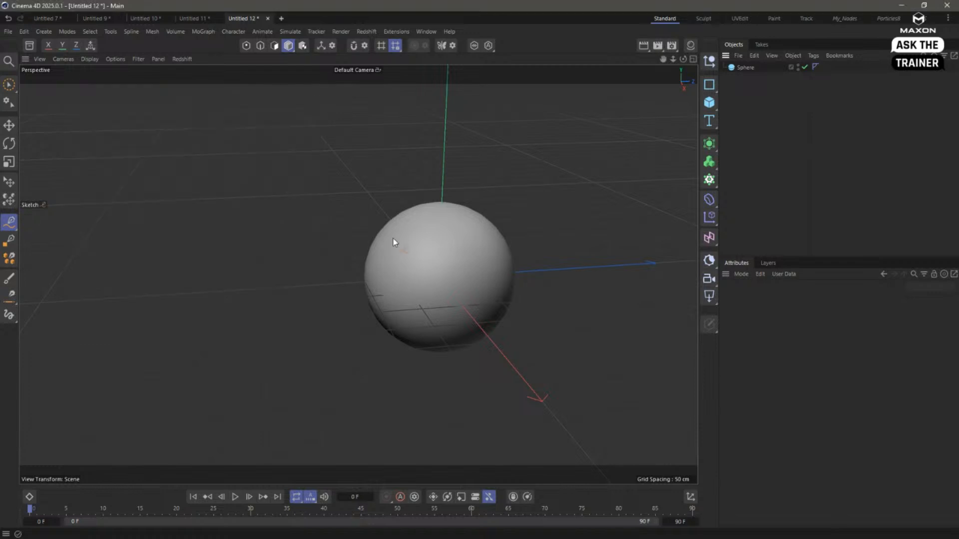
# - Add a rectangle spline to the scene and show its object properties
pyautogui.keyDown('alt'); pyautogui.moveTo(394, 242); pyautogui.dragTo(367, 229); pyautogui.keyUp('alt')
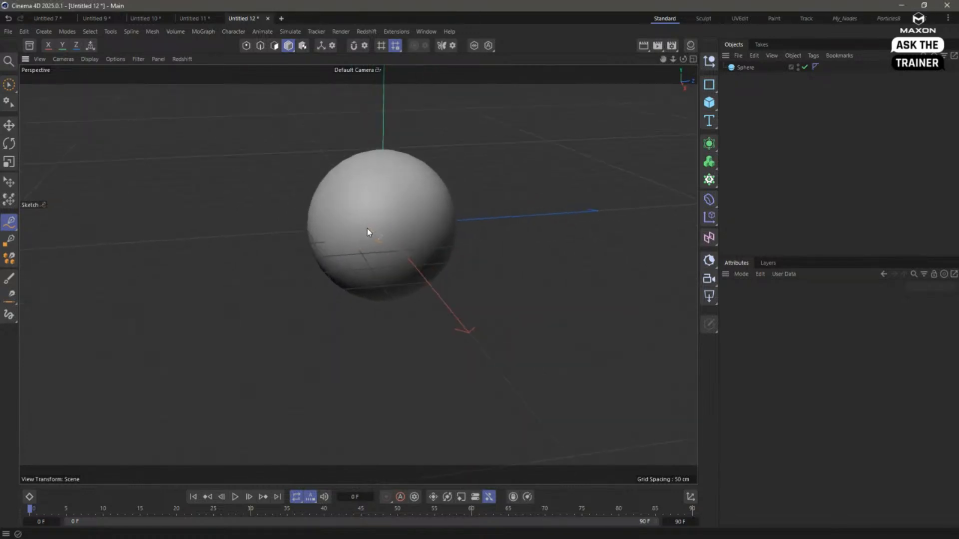
pyautogui.keyDown('alt'); pyautogui.moveTo(369, 227); pyautogui.dragTo(363, 260, button='middle'); pyautogui.keyUp('alt')
pyautogui.click(709, 84)
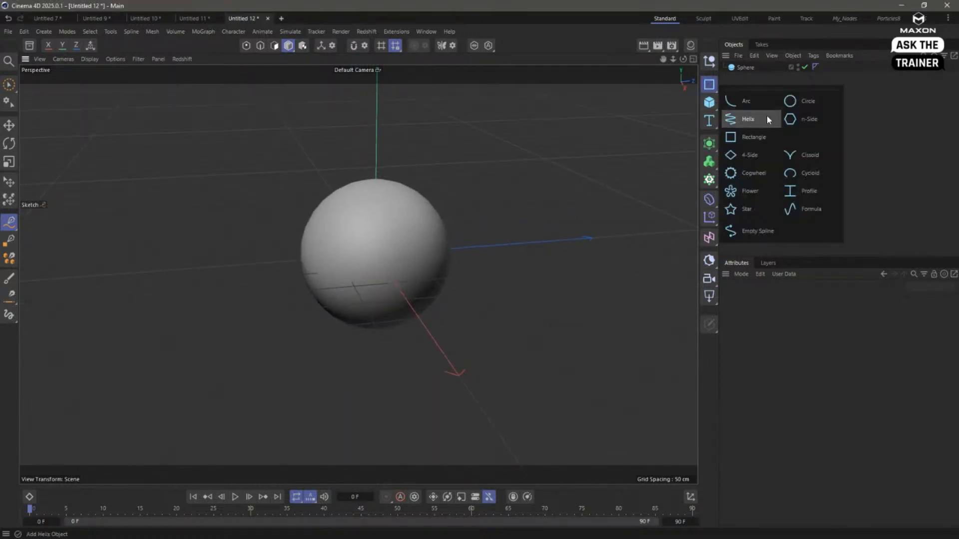
pyautogui.click(744, 141)
pyautogui.keyDown('alt'); pyautogui.moveTo(464, 265); pyautogui.dragTo(340, 264); pyautogui.keyUp('alt')
pyautogui.scroll(-4, 340, 264)
pyautogui.press('r')
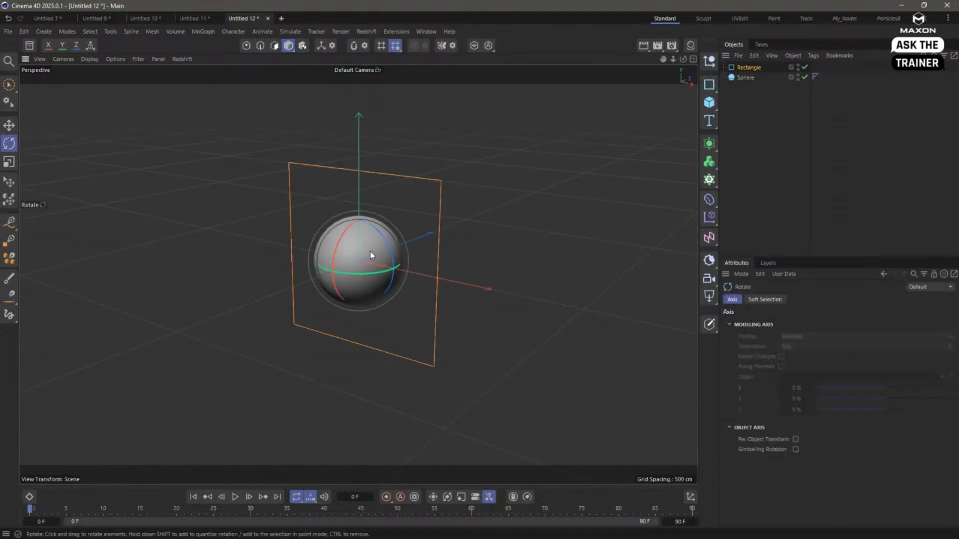
pyautogui.click(749, 67)
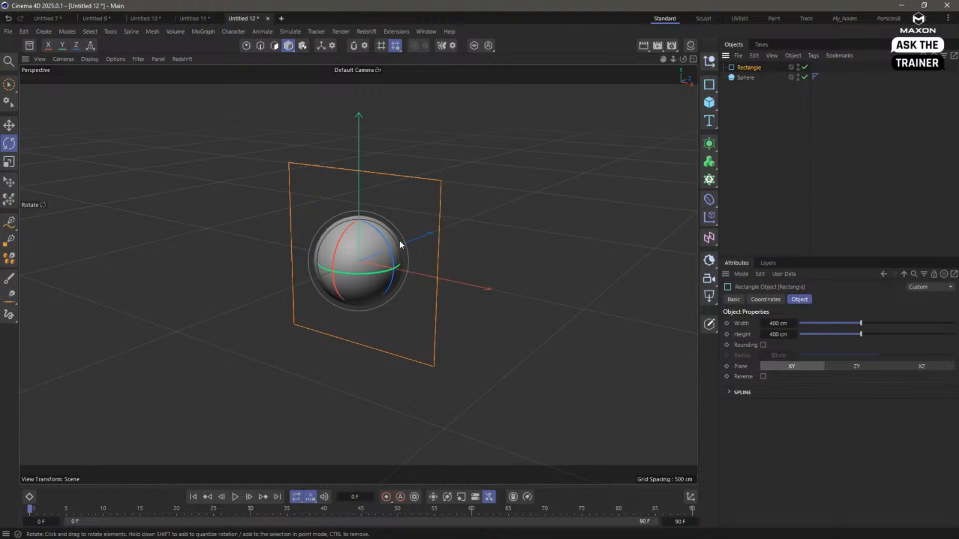
# - Try placing the rectangle in front of the sphere and scaling it down, and delete it
pyautogui.press('e')
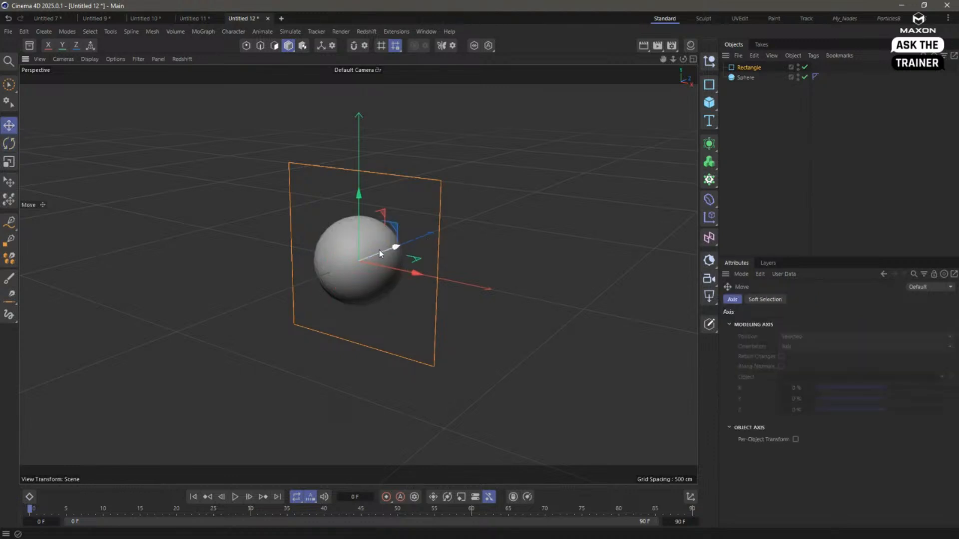
pyautogui.moveTo(379, 249); pyautogui.dragTo(267, 280)
pyautogui.keyDown('alt'); pyautogui.moveTo(300, 267); pyautogui.dragTo(386, 268, button='right'); pyautogui.keyUp('alt')
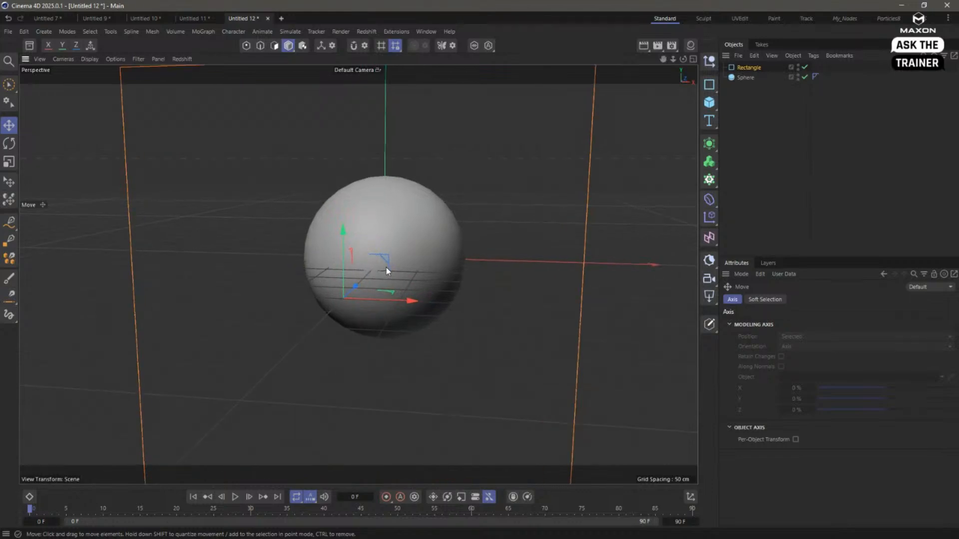
pyautogui.press('t')
pyautogui.moveTo(488, 177); pyautogui.dragTo(221, 321)
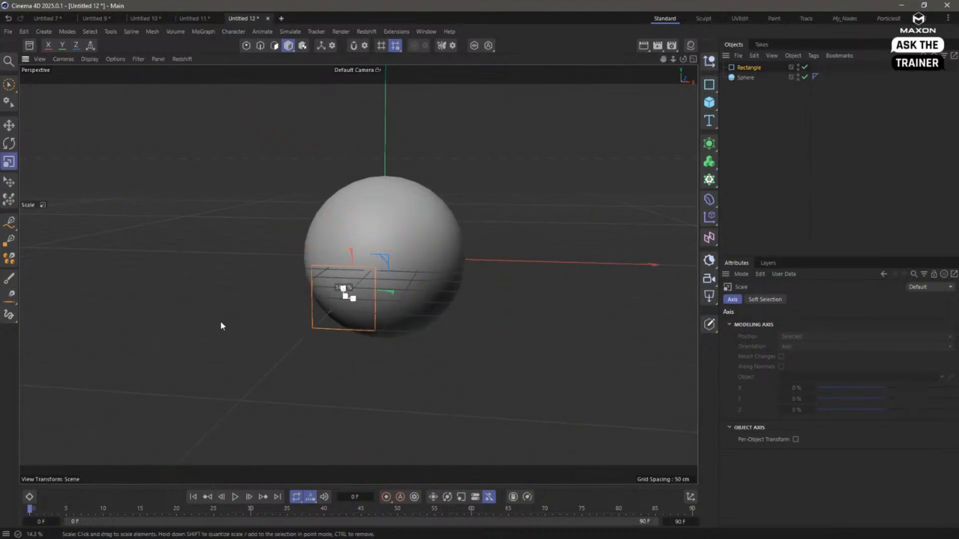
pyautogui.click(747, 114)
pyautogui.click(740, 68)
pyautogui.press('Delete')
# - Add a text spline, move it in front of the sphere and set its alignment to Middle
pyautogui.click(709, 120)
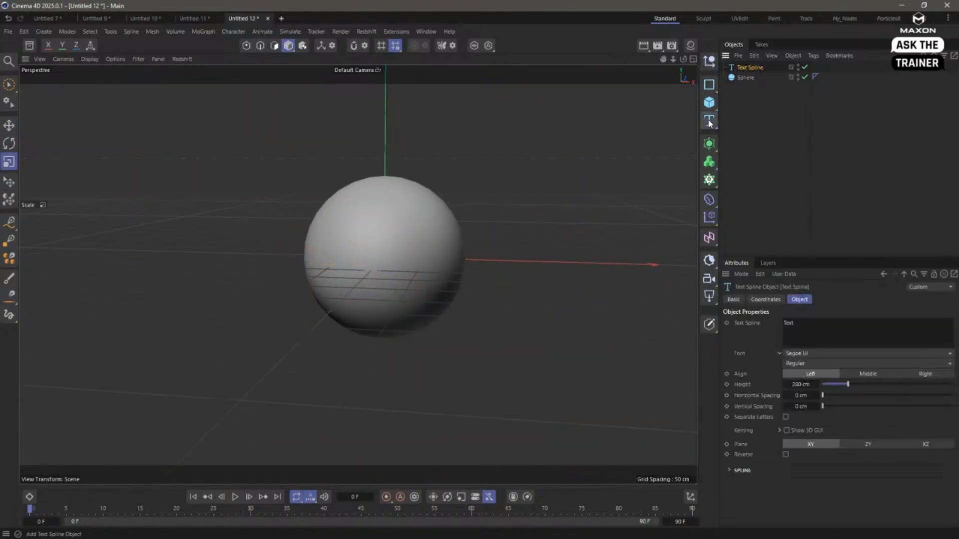
pyautogui.press('e')
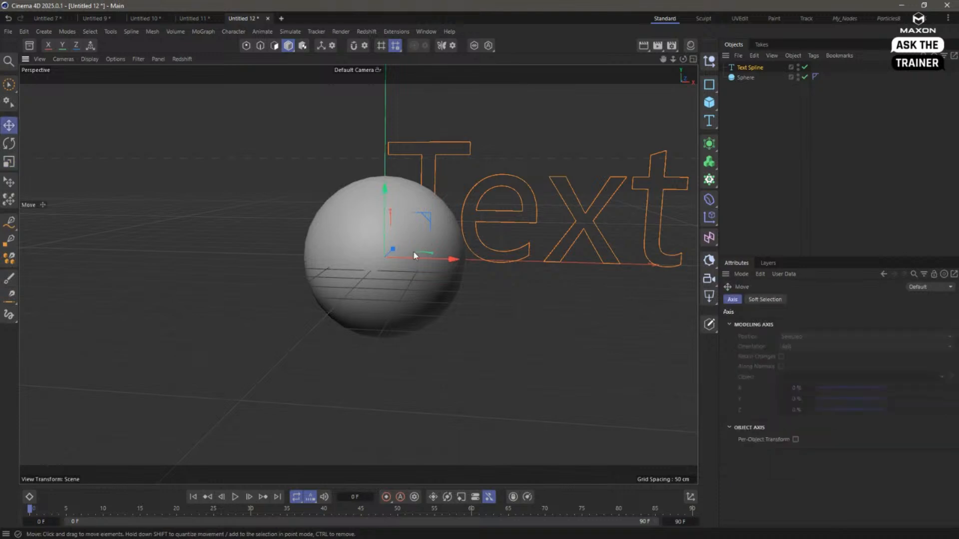
pyautogui.moveTo(393, 248); pyautogui.dragTo(349, 292)
pyautogui.click(751, 68)
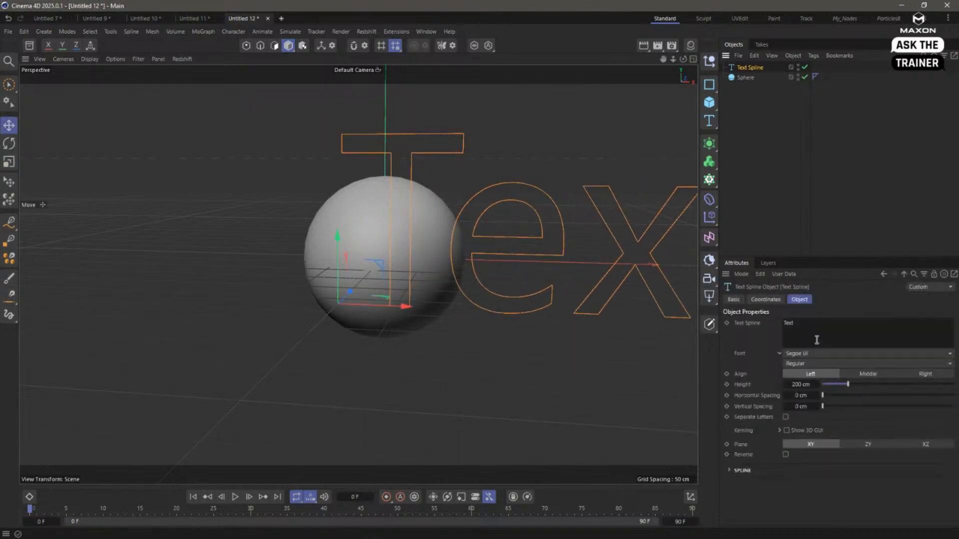
pyautogui.click(868, 374)
# - Scale the text spline down to fit within the sphere's outline and position it in front of the sphere
pyautogui.press('t')
pyautogui.moveTo(596, 204); pyautogui.dragTo(377, 319)
pyautogui.press('e')
pyautogui.moveTo(342, 284); pyautogui.dragTo(406, 274)
pyautogui.moveTo(410, 272); pyautogui.dragTo(408, 272)
pyautogui.moveTo(408, 272)
pyautogui.keyDown('alt'); pyautogui.mouseDown()
pyautogui.moveTo(350, 217)
pyautogui.moveTo(421, 252)
pyautogui.moveTo(400, 264)
pyautogui.mouseUp(); pyautogui.keyUp('alt')
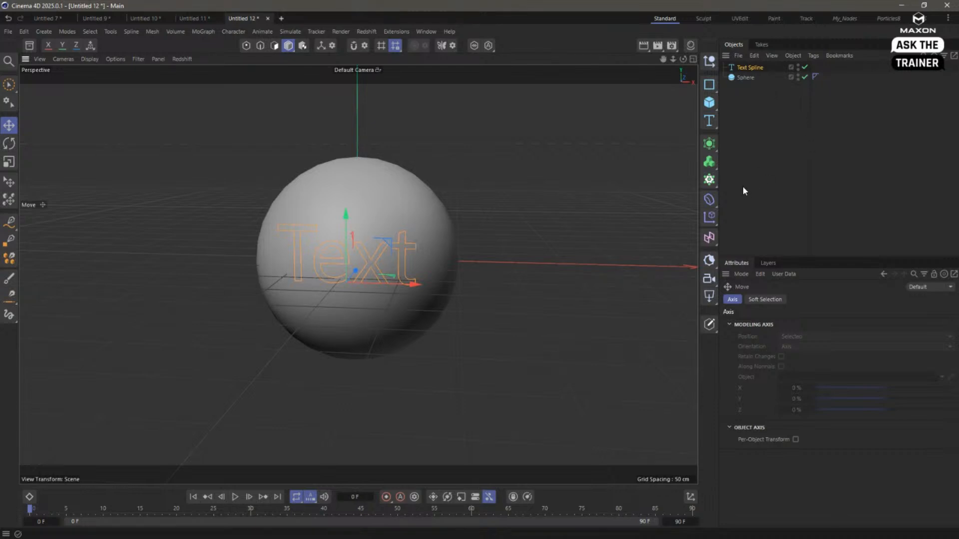
# - Add a Projection deformer as a child of the text spline, with Sphere as target object and Directional projection mode
pyautogui.click(709, 199)
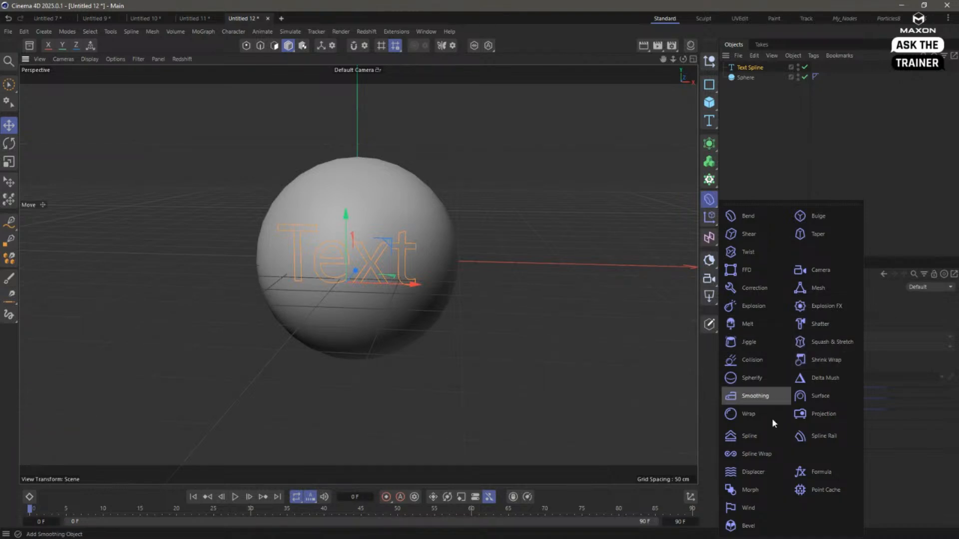
pyautogui.click(831, 413)
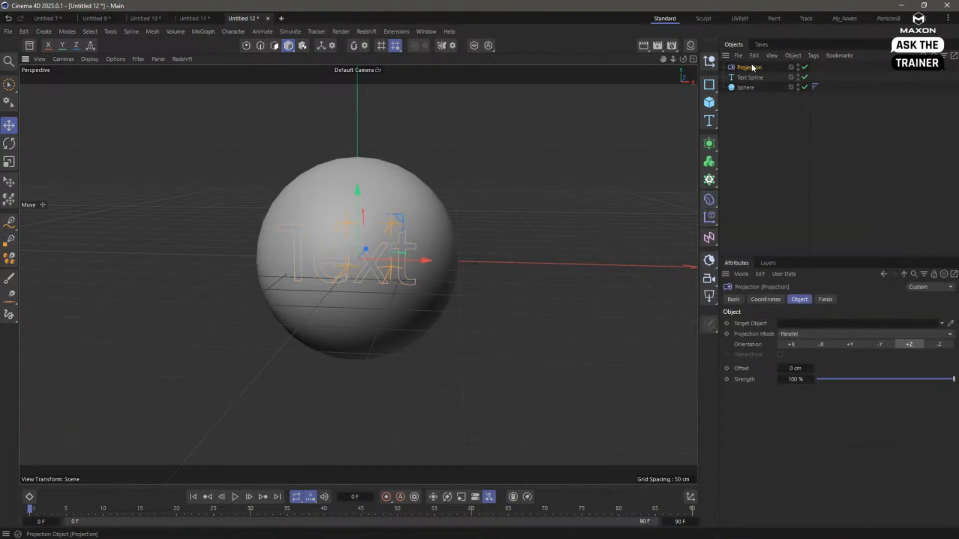
pyautogui.moveTo(752, 69); pyautogui.dragTo(806, 326)
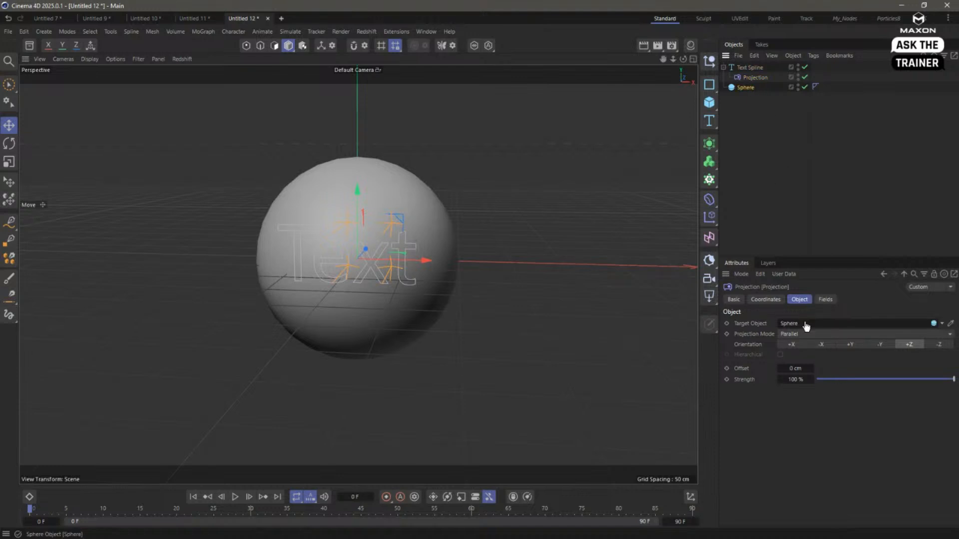
pyautogui.click(798, 334)
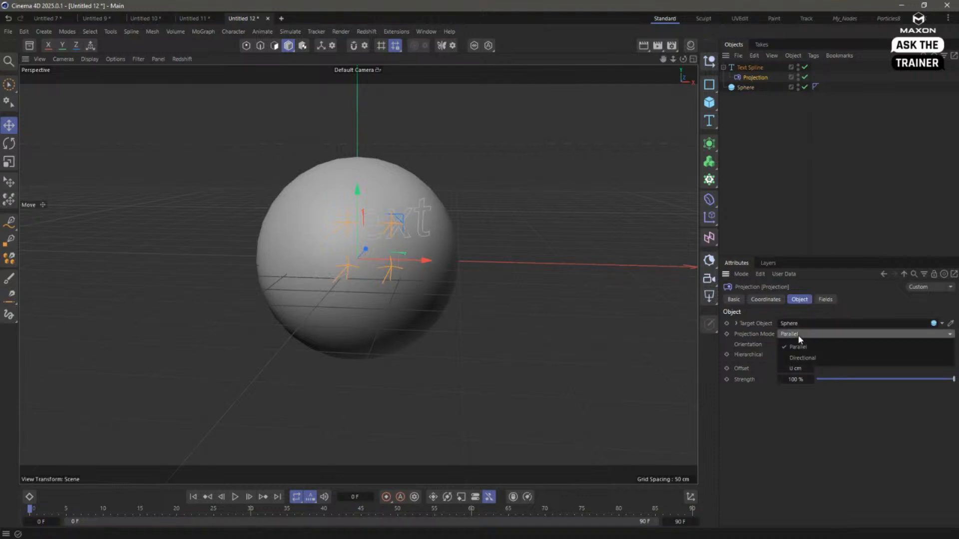
pyautogui.click(801, 352)
# - Try moving the Projection deformer back away from the sphere to adjust how the text projects onto it
pyautogui.keyDown('alt'); pyautogui.moveTo(427, 270); pyautogui.dragTo(115, 236); pyautogui.keyUp('alt')
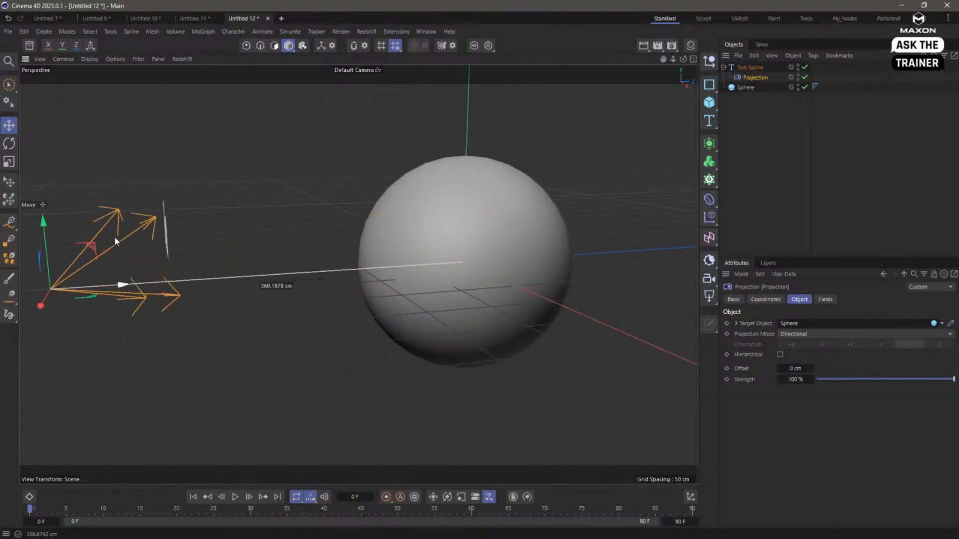
pyautogui.moveTo(42, 257); pyautogui.dragTo(338, 355)
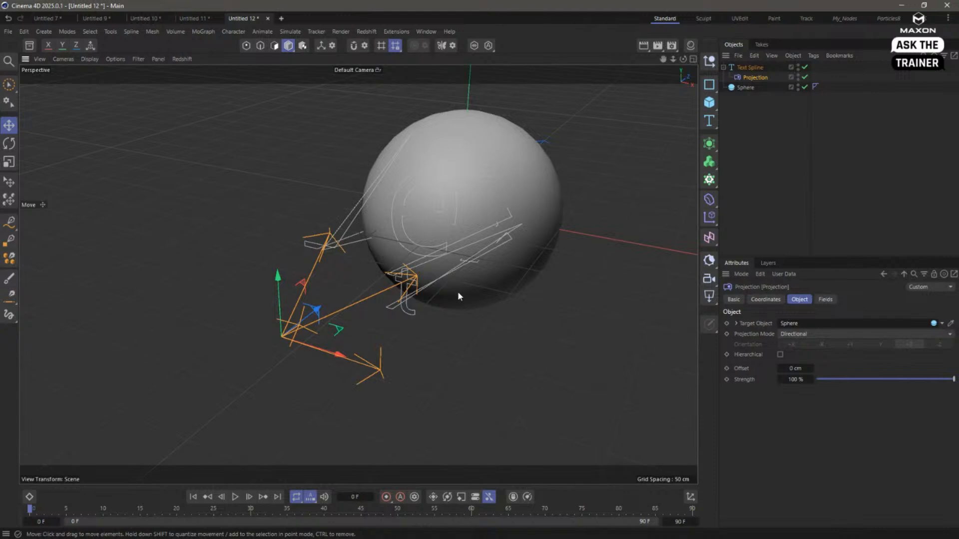
pyautogui.keyDown('alt'); pyautogui.moveTo(384, 277); pyautogui.dragTo(424, 279); pyautogui.keyUp('alt')
pyautogui.moveTo(333, 319); pyautogui.dragTo(285, 376)
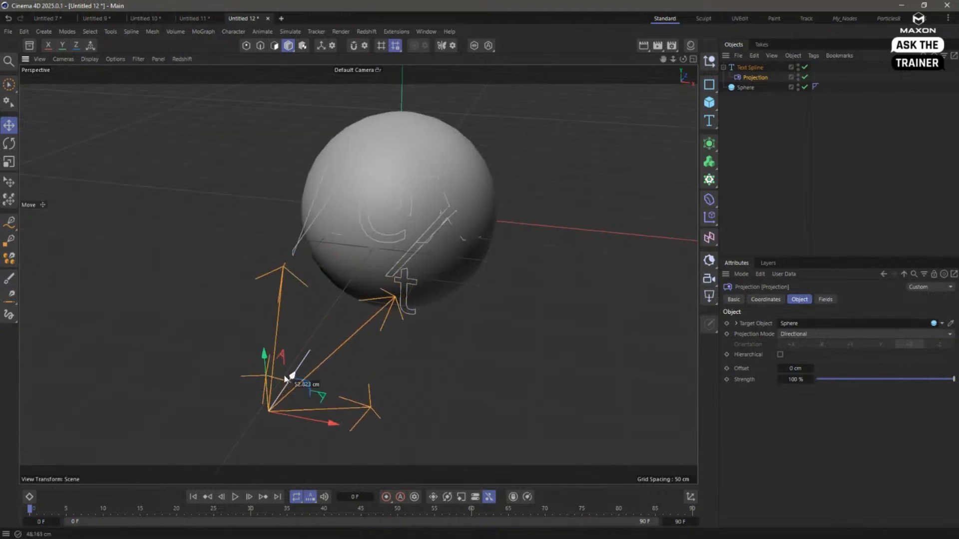
pyautogui.keyDown('alt'); pyautogui.moveTo(391, 328); pyautogui.dragTo(138, 314); pyautogui.keyUp('alt')
pyautogui.keyDown('alt'); pyautogui.moveTo(245, 265); pyautogui.dragTo(237, 314); pyautogui.keyUp('alt')
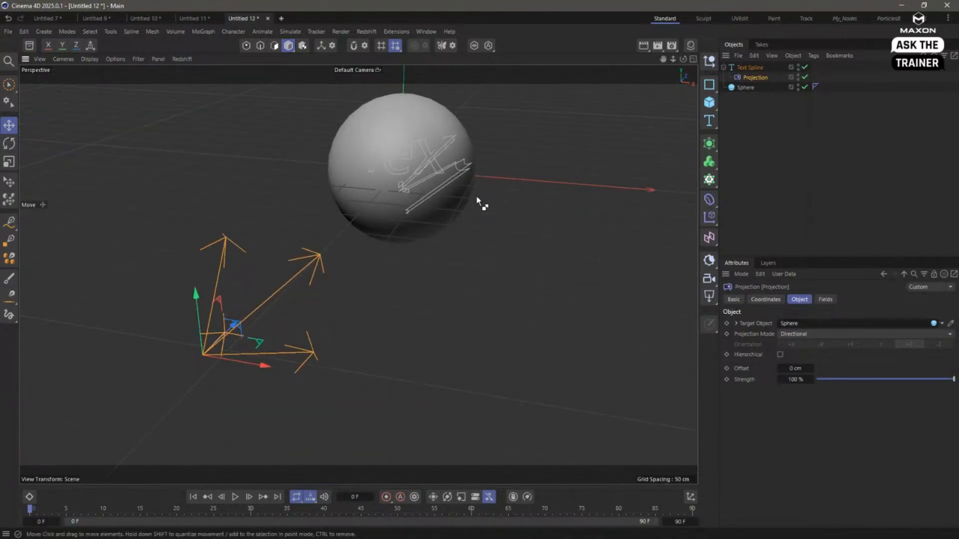
pyautogui.keyDown('alt'); pyautogui.moveTo(476, 197); pyautogui.dragTo(476, 240); pyautogui.keyUp('alt')
pyautogui.keyDown('alt'); pyautogui.moveTo(477, 200); pyautogui.dragTo(477, 201); pyautogui.keyUp('alt')
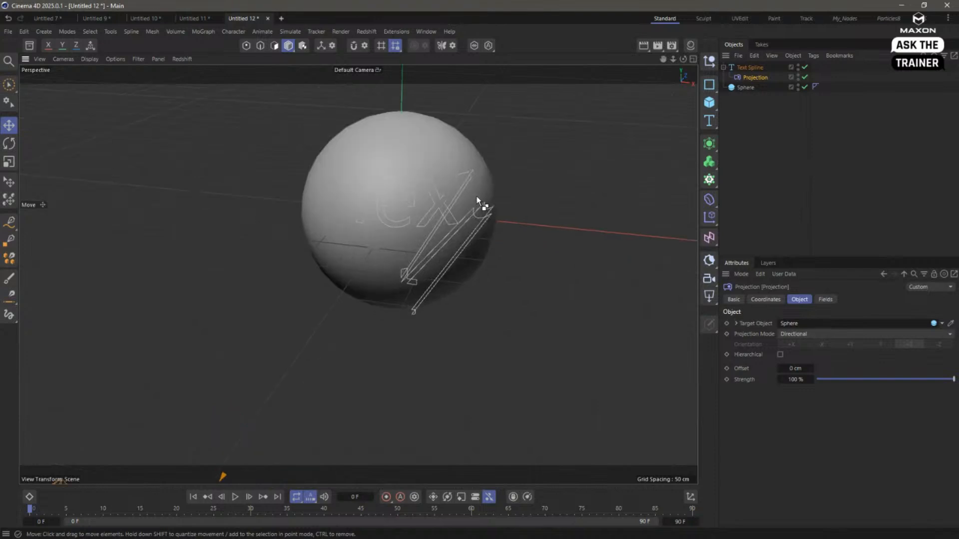
# - Disable the Projection deformer and return to the earlier view with the text in front of the sphere
pyautogui.click(804, 77)
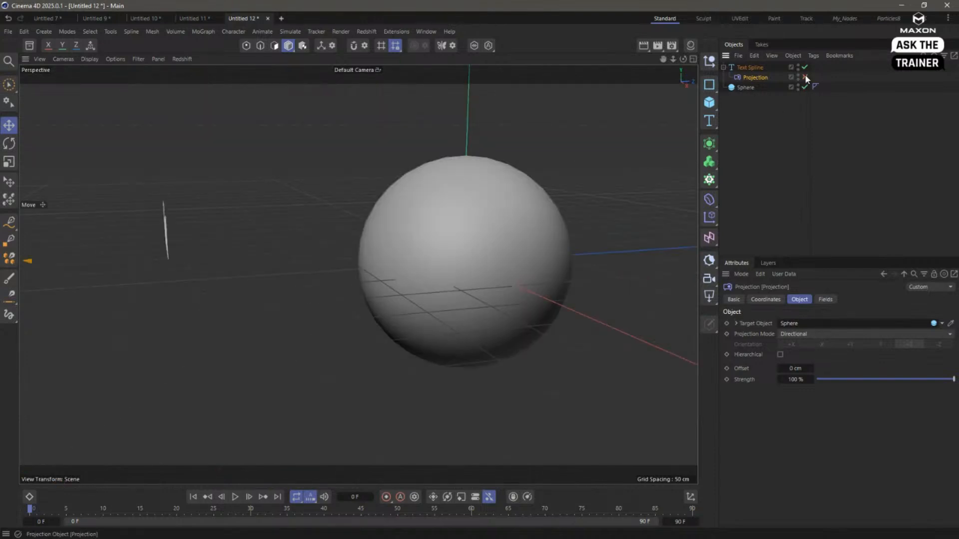
pyautogui.keyDown('alt'); pyautogui.moveTo(583, 198); pyautogui.dragTo(583, 198); pyautogui.keyUp('alt')
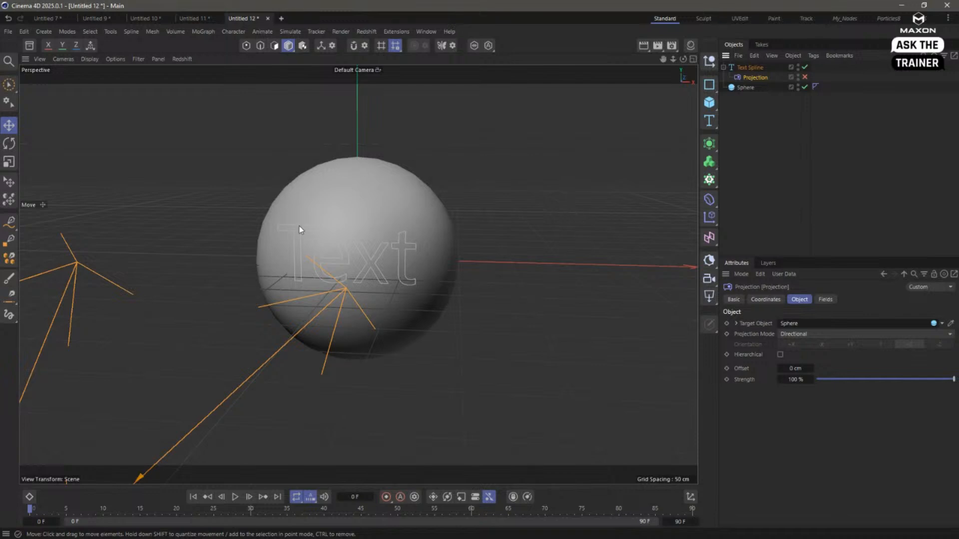
pyautogui.click(64, 59)
pyautogui.moveTo(43, 60)
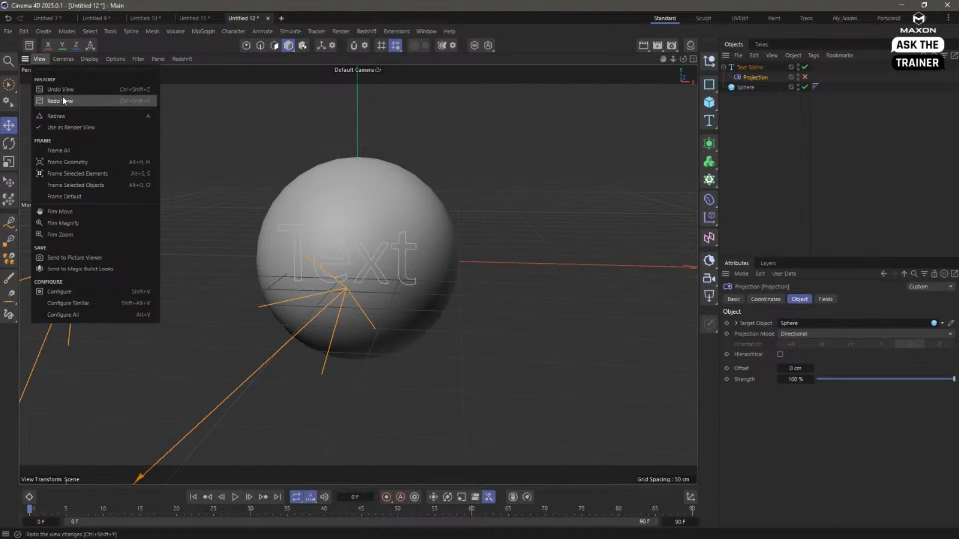
pyautogui.click(202, 122)
pyautogui.click(24, 31)
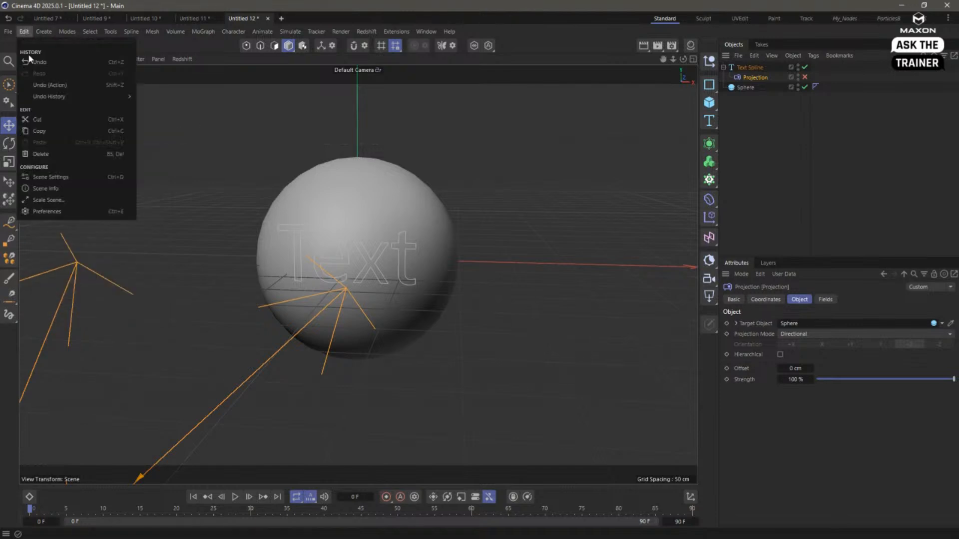
pyautogui.click(255, 98)
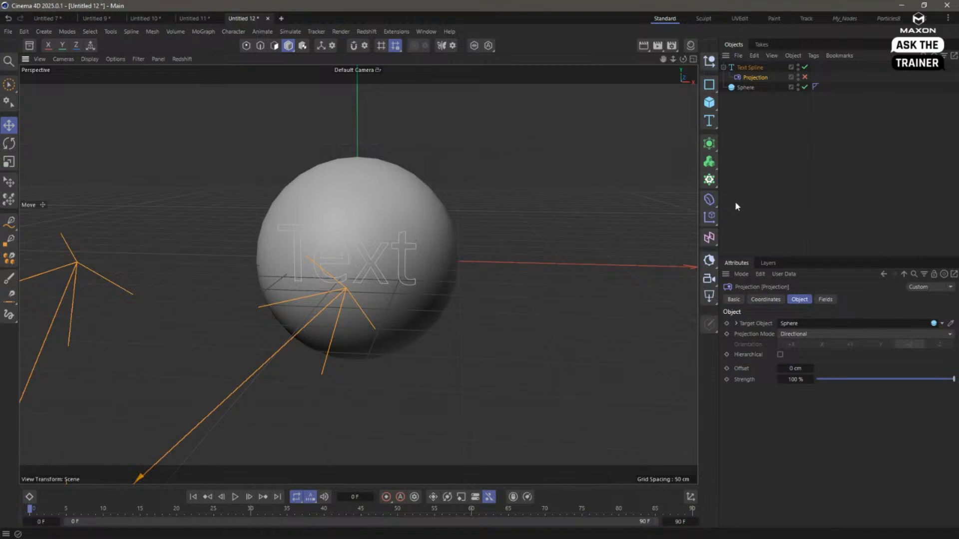
# - Add a Redshift camera at the current view, nest the Projection deformer under it and reset the deformer's position and rotation to 0
pyautogui.click(707, 278)
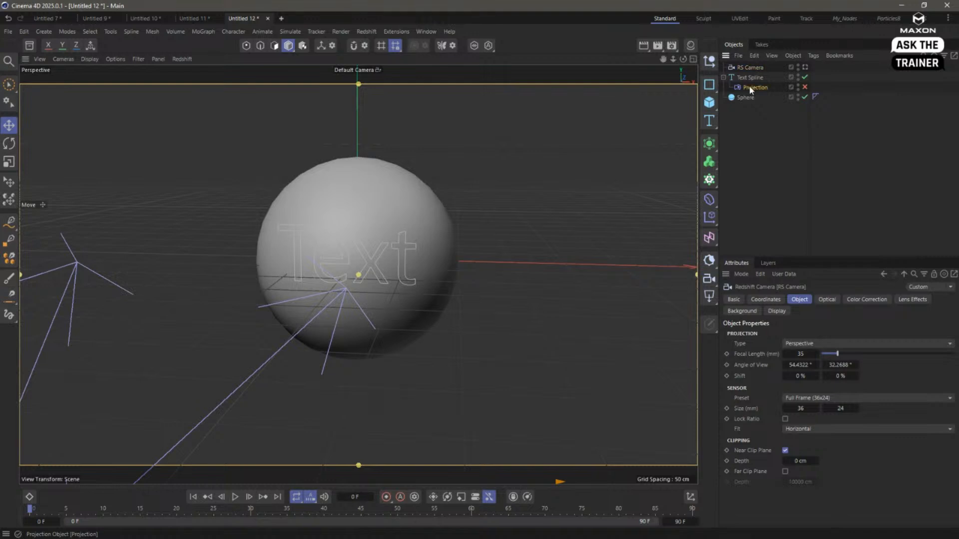
pyautogui.moveTo(749, 86); pyautogui.dragTo(751, 72)
pyautogui.click(764, 299)
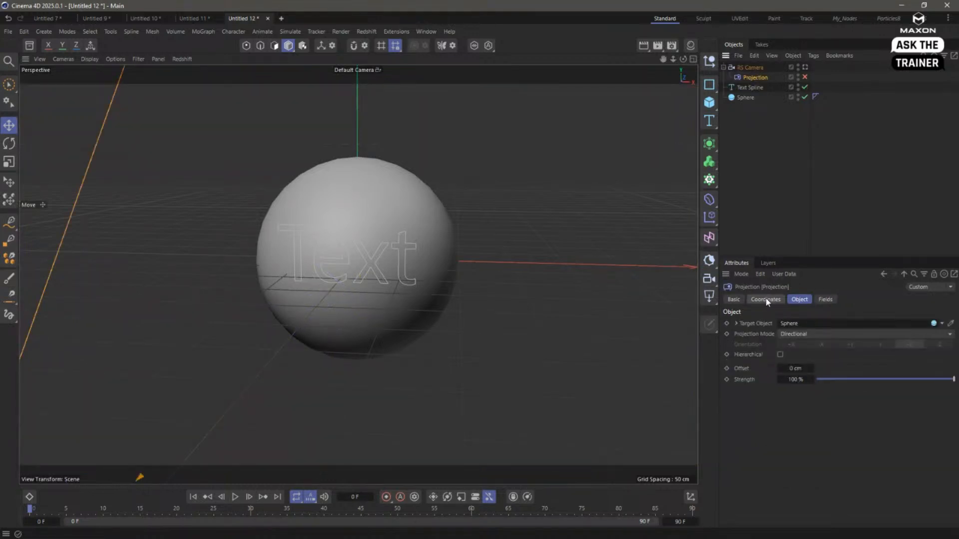
pyautogui.rightClick(784, 337)
pyautogui.rightClick(784, 349)
pyautogui.rightClick(785, 359)
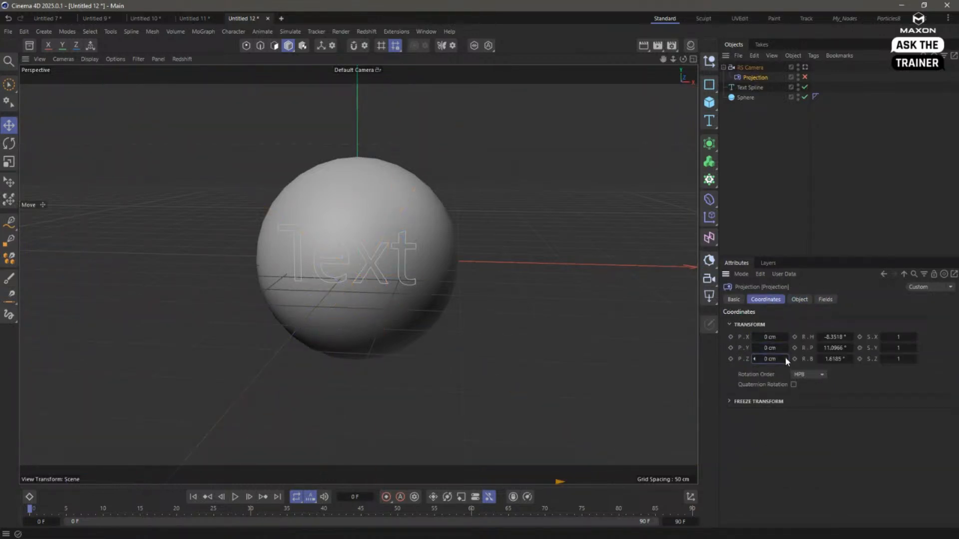
pyautogui.rightClick(851, 337)
pyautogui.rightClick(851, 348)
pyautogui.rightClick(851, 358)
# - Move the Projection deformer back under the text spline, enable it and delete the Redshift camera
pyautogui.moveTo(755, 77); pyautogui.dragTo(754, 88)
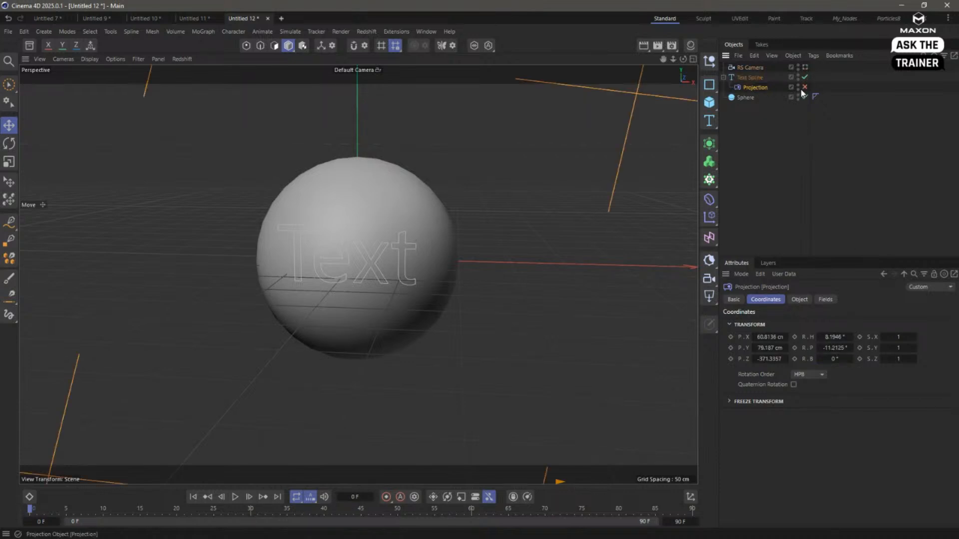
pyautogui.click(804, 88)
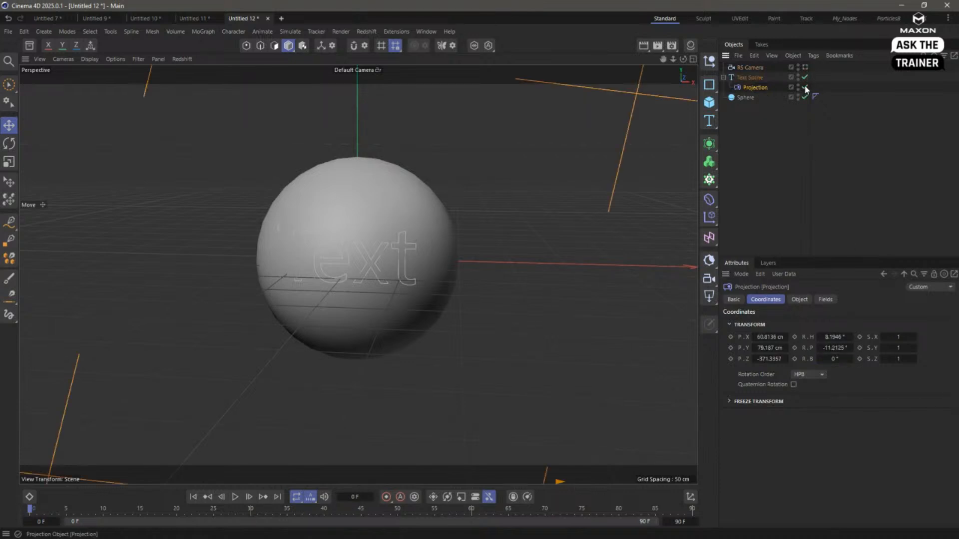
pyautogui.click(748, 67)
pyautogui.press('Delete')
pyautogui.moveTo(494, 234)
pyautogui.keyDown('alt'); pyautogui.mouseDown()
pyautogui.moveTo(453, 229)
pyautogui.moveTo(498, 241)
pyautogui.moveTo(479, 243)
pyautogui.mouseUp(); pyautogui.keyUp('alt')
pyautogui.keyDown('alt'); pyautogui.moveTo(479, 243); pyautogui.dragTo(420, 240, button='right'); pyautogui.keyUp('alt')
pyautogui.keyDown('alt'); pyautogui.moveTo(421, 241); pyautogui.dragTo(406, 266); pyautogui.keyUp('alt')
pyautogui.keyDown('alt'); pyautogui.moveTo(406, 266); pyautogui.dragTo(559, 257, button='right'); pyautogui.keyUp('alt')
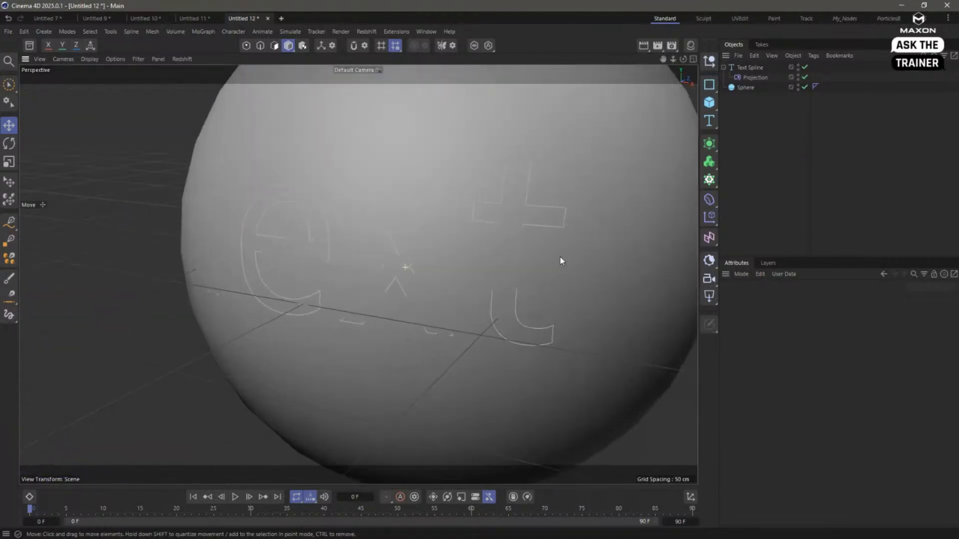
# - Set the text spline's interpolation to Uniform so its outlines follow the sphere
pyautogui.keyDown('alt'); pyautogui.moveTo(442, 244); pyautogui.dragTo(418, 259, button='right'); pyautogui.keyUp('alt')
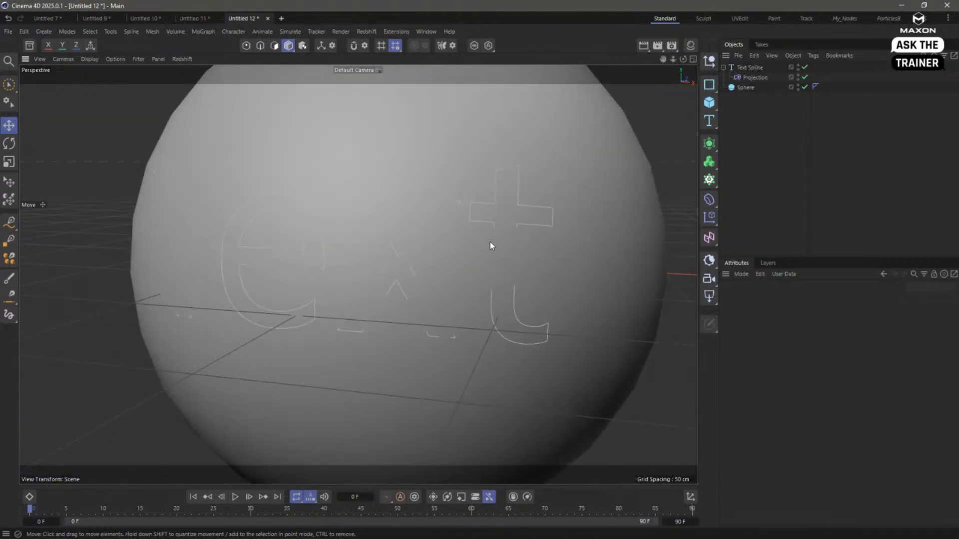
pyautogui.keyDown('alt'); pyautogui.moveTo(490, 242); pyautogui.dragTo(487, 254, button='right'); pyautogui.keyUp('alt')
pyautogui.keyDown('alt'); pyautogui.moveTo(487, 254); pyautogui.dragTo(470, 257); pyautogui.keyUp('alt')
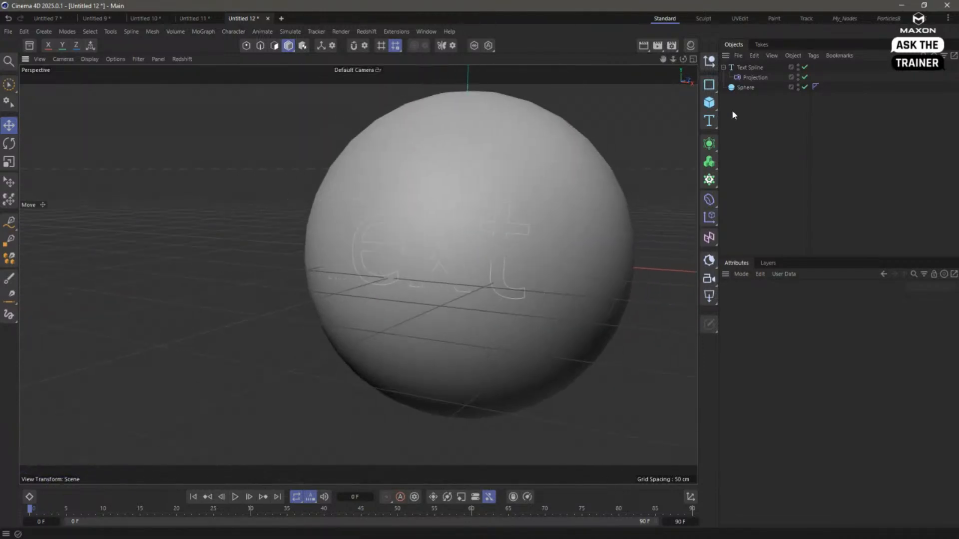
pyautogui.click(742, 67)
pyautogui.click(799, 299)
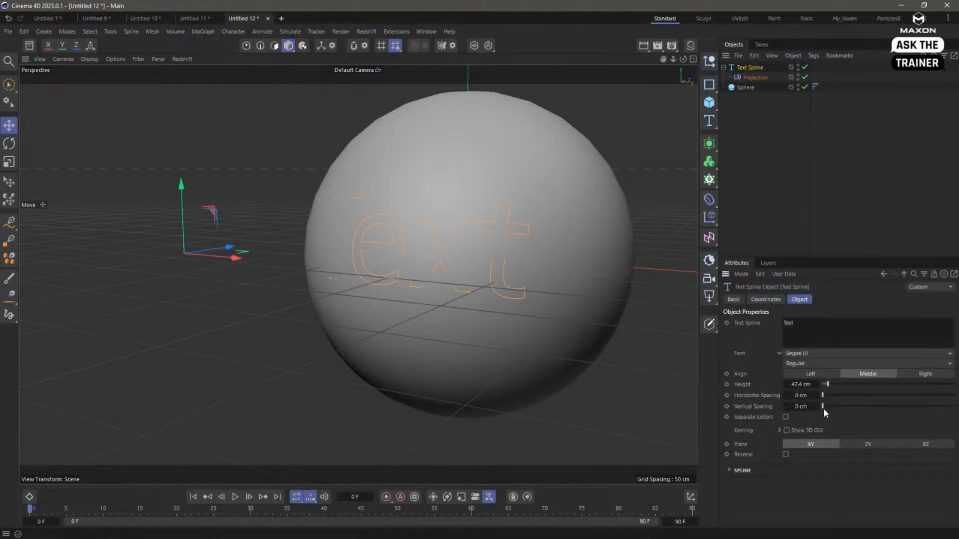
pyautogui.click(739, 471)
pyautogui.click(809, 483)
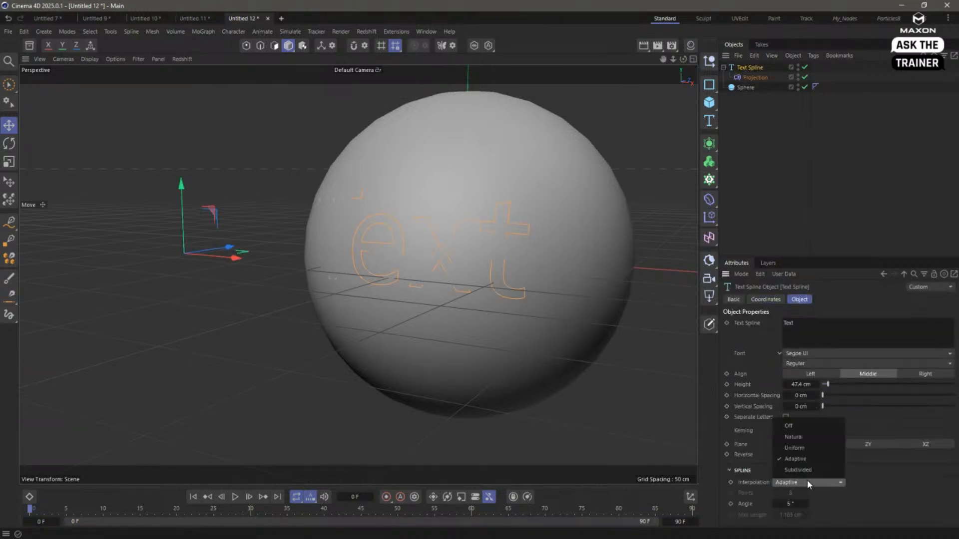
pyautogui.click(810, 448)
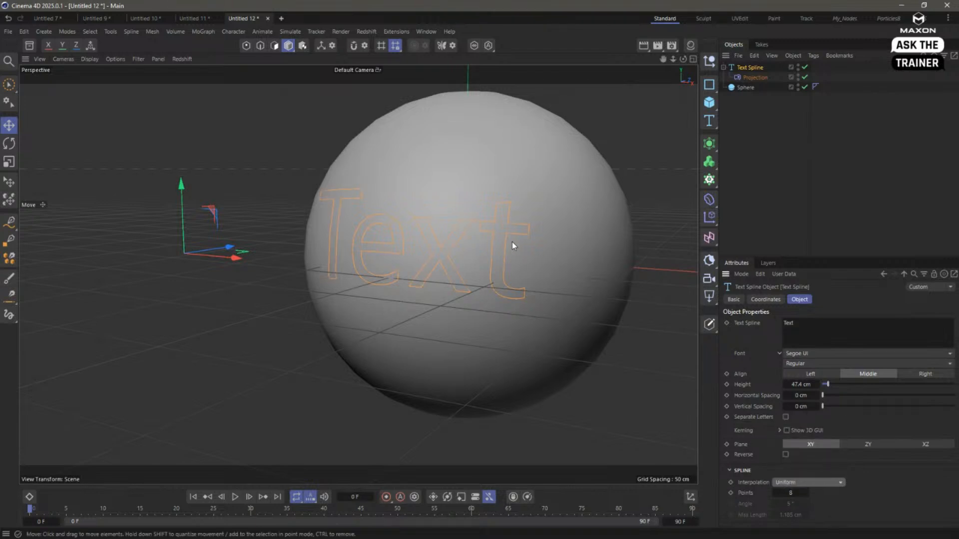
# - Switch the text spline's interpolation to Natural and raise its points to 15
pyautogui.keyDown('alt'); pyautogui.moveTo(509, 238); pyautogui.dragTo(657, 232, button='right'); pyautogui.keyUp('alt')
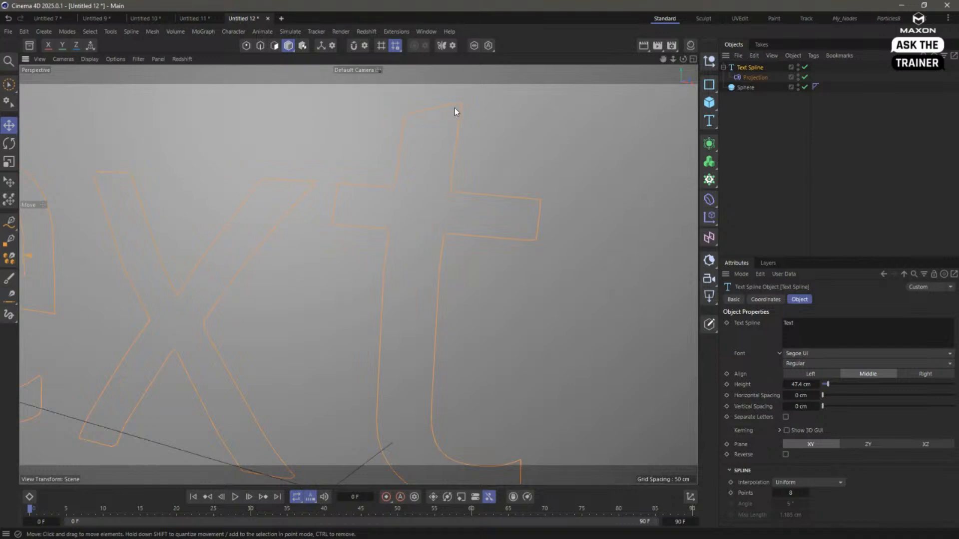
pyautogui.keyDown('alt'); pyautogui.moveTo(454, 107); pyautogui.dragTo(440, 165); pyautogui.keyUp('alt')
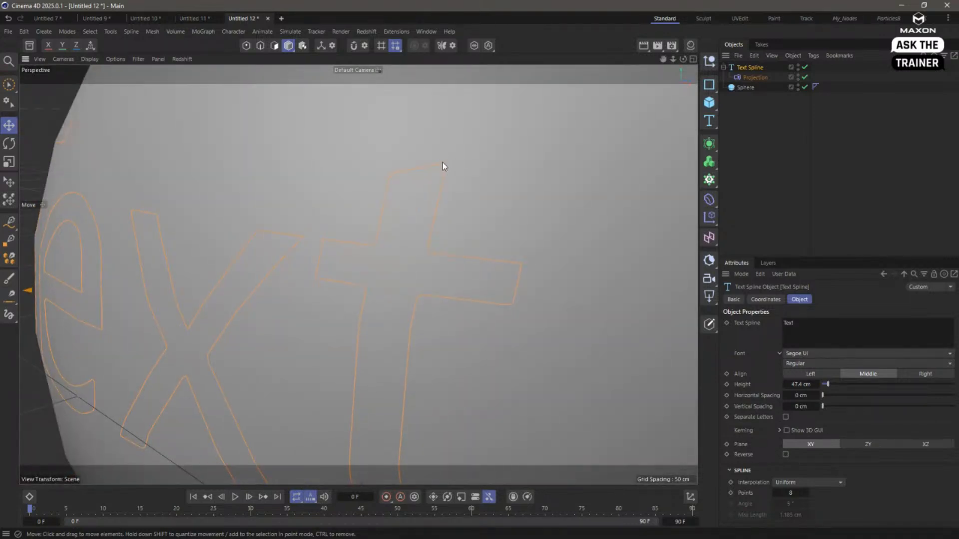
pyautogui.keyDown('alt'); pyautogui.moveTo(443, 164); pyautogui.dragTo(399, 205, button='right'); pyautogui.keyUp('alt')
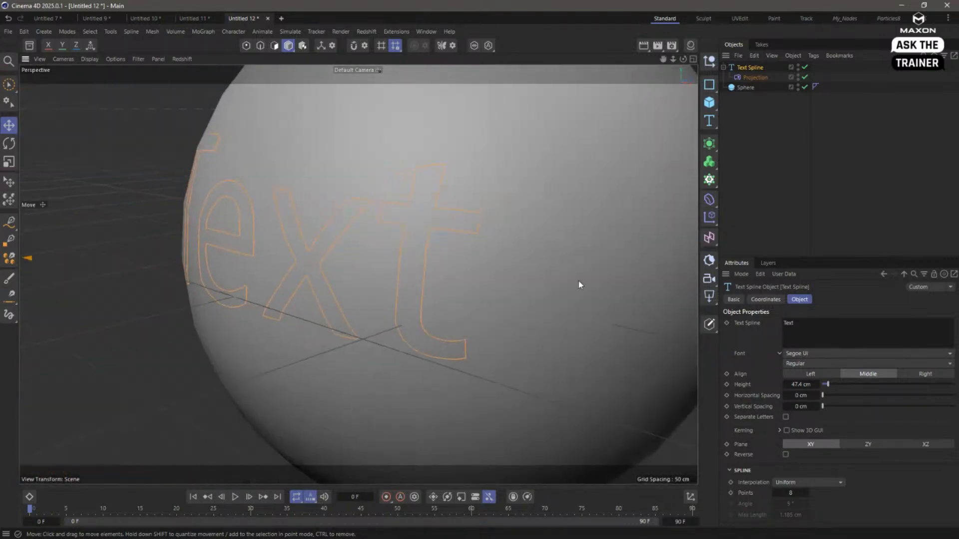
pyautogui.click(820, 482)
pyautogui.click(809, 437)
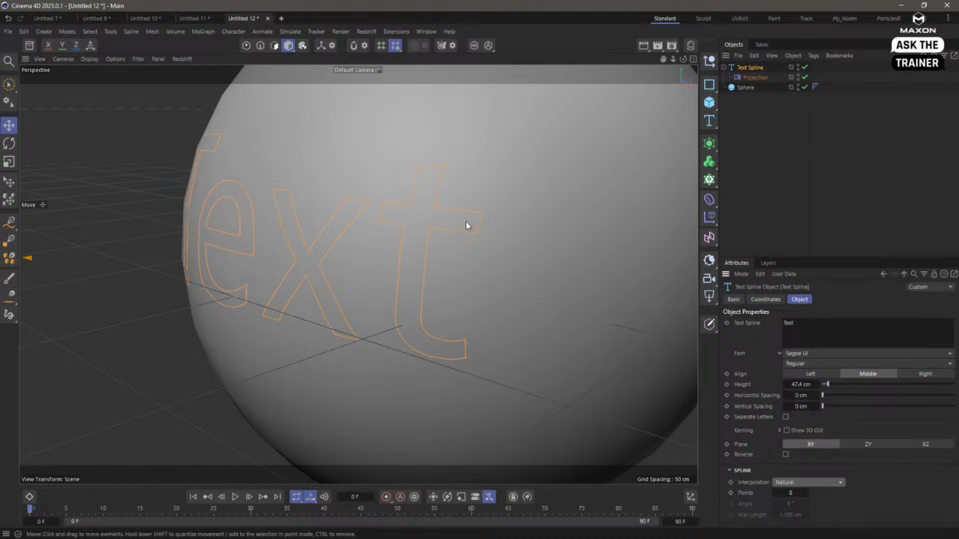
pyautogui.keyDown('alt'); pyautogui.moveTo(445, 225); pyautogui.dragTo(417, 241); pyautogui.keyUp('alt')
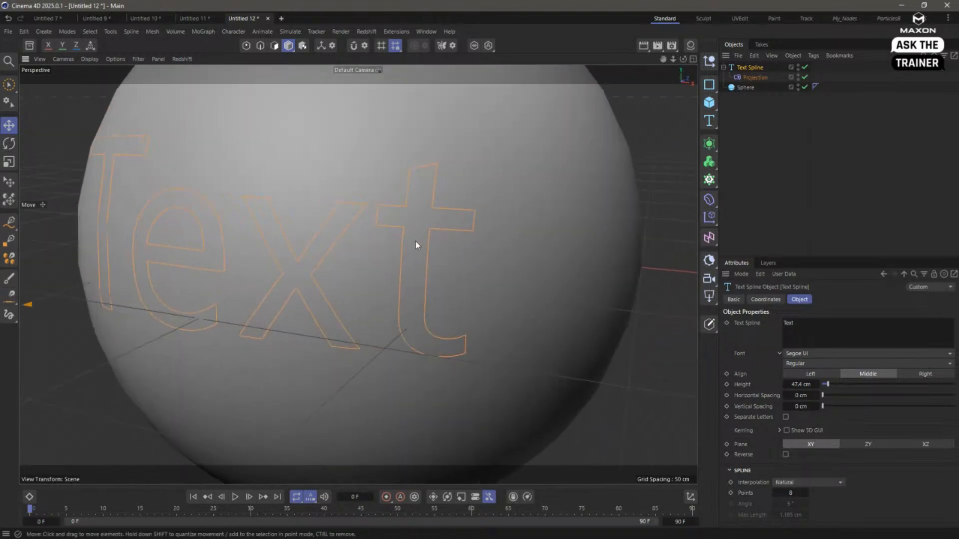
pyautogui.moveTo(801, 493); pyautogui.dragTo(816, 493)
pyautogui.keyDown('alt'); pyautogui.moveTo(420, 245); pyautogui.dragTo(459, 261); pyautogui.keyUp('alt')
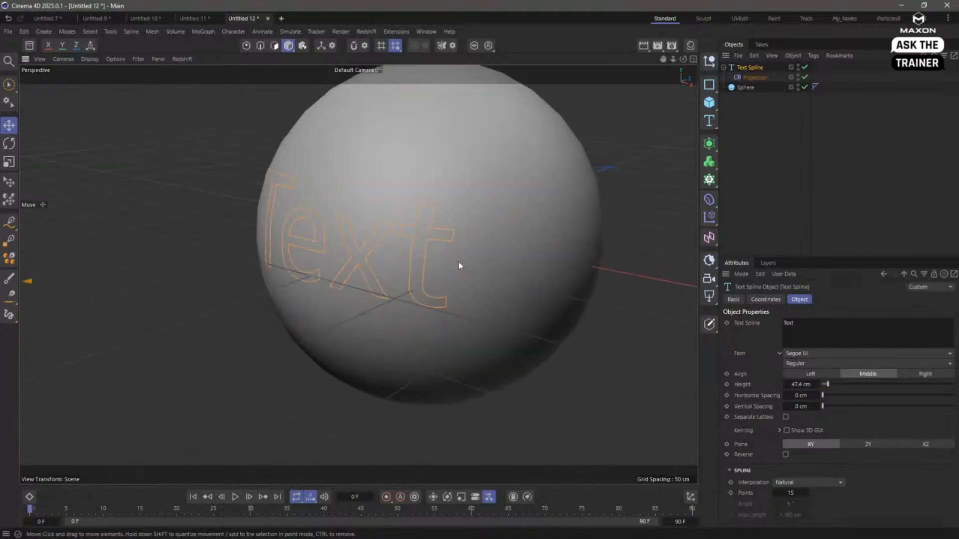
# - Increase the sphere's segments to 77 for a smoother surface under the projected text
pyautogui.click(745, 88)
pyautogui.moveTo(856, 334); pyautogui.dragTo(920, 334)
pyautogui.keyDown('alt'); pyautogui.moveTo(530, 259); pyautogui.dragTo(443, 198); pyautogui.keyUp('alt')
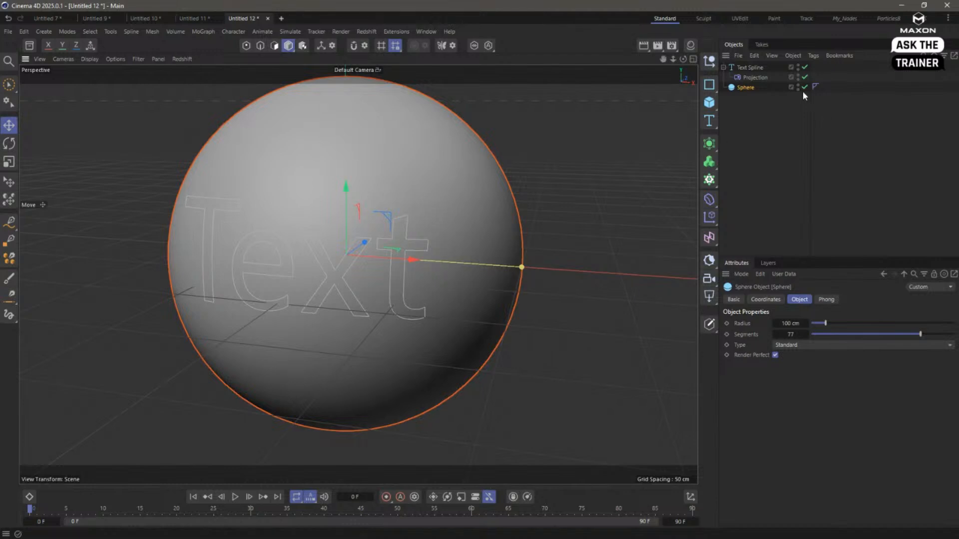
# - Bake the projected text spline into a separate spline with Current State to Object and select the copy
pyautogui.rightClick(746, 75)
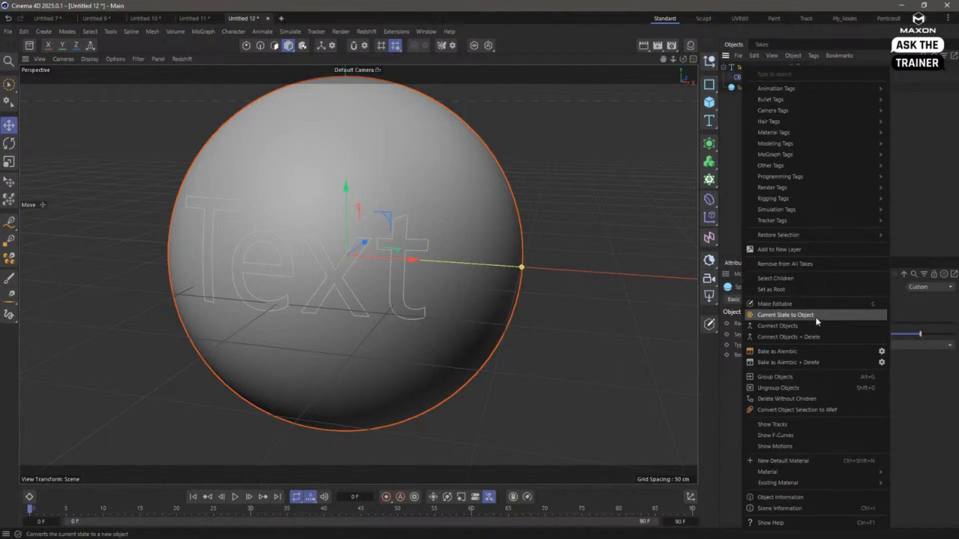
pyautogui.click(815, 318)
pyautogui.keyDown('alt'); pyautogui.moveTo(514, 313); pyautogui.dragTo(422, 307); pyautogui.keyUp('alt')
pyautogui.scroll(-5, 424, 309)
pyautogui.click(754, 88)
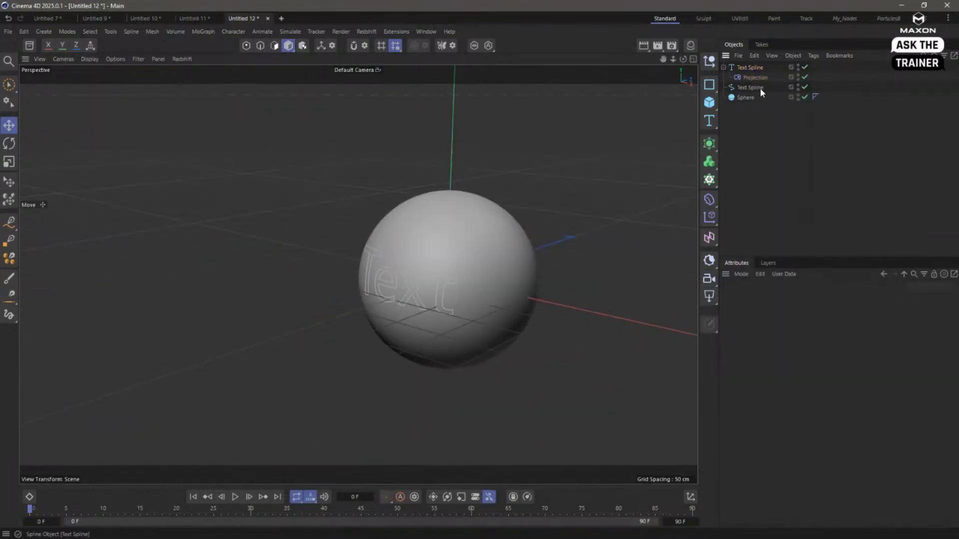
# - Move the baked spline into a new project, inspect its curvature from several angles and close that project without saving
pyautogui.hotkey('ctrl', 'x')
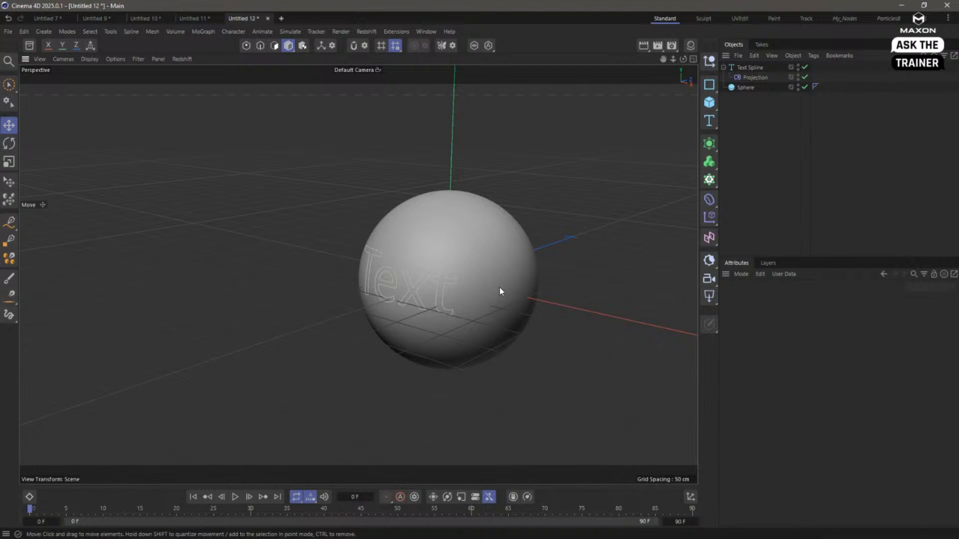
pyautogui.hotkey('ctrl', 'n')
pyautogui.hotkey('ctrl', 'v')
pyautogui.keyDown('alt'); pyautogui.moveTo(327, 284); pyautogui.dragTo(286, 289); pyautogui.keyUp('alt')
pyautogui.keyDown('alt'); pyautogui.moveTo(266, 284); pyautogui.dragTo(311, 324, button='right'); pyautogui.keyUp('alt')
pyautogui.keyDown('alt'); pyautogui.moveTo(357, 274); pyautogui.dragTo(249, 299); pyautogui.keyUp('alt')
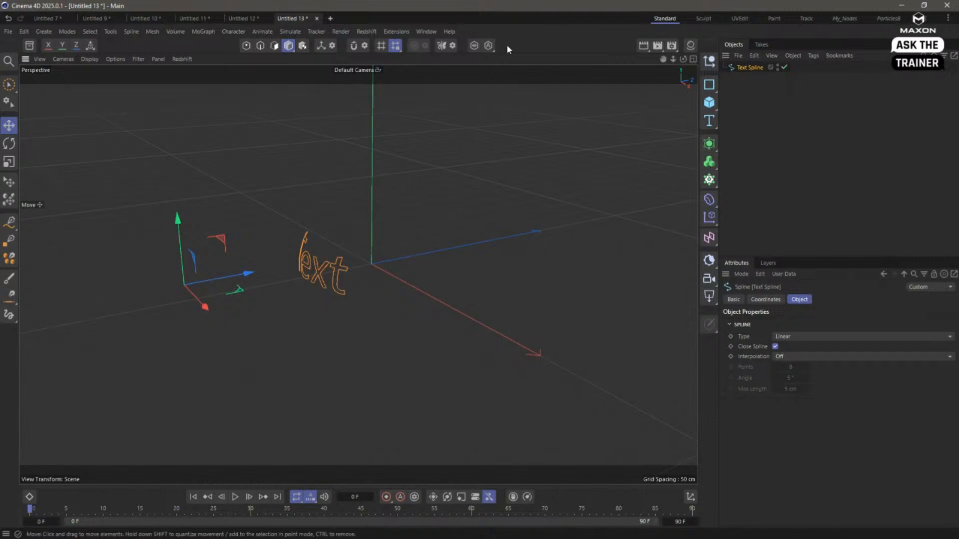
pyautogui.click(316, 18)
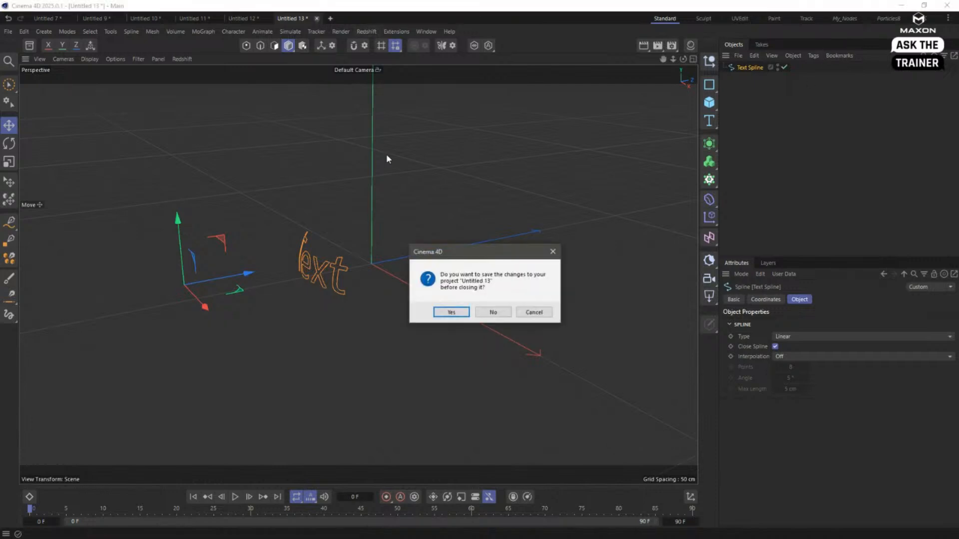
pyautogui.click(491, 312)
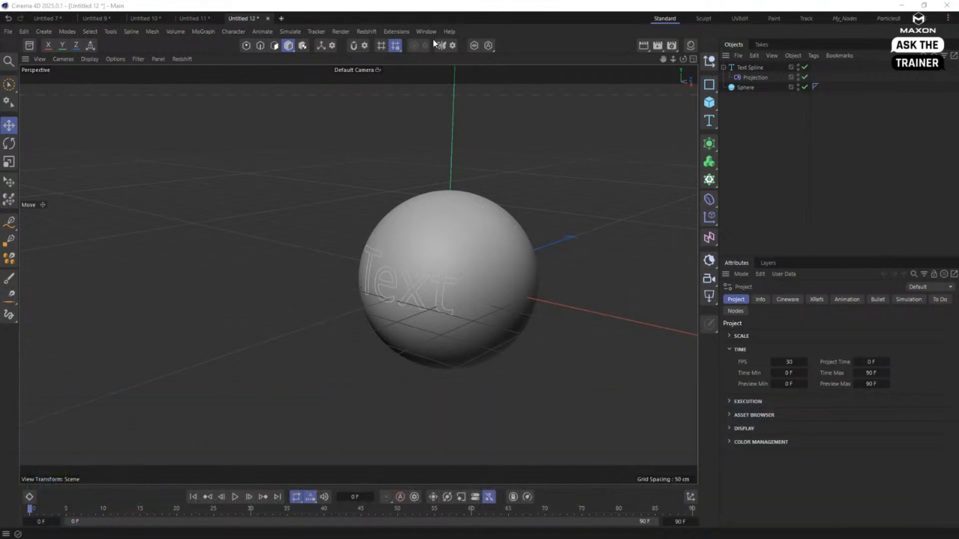
# - Add a Character object and look through its rig templates, keeping Advanced Biped
pyautogui.click(232, 32)
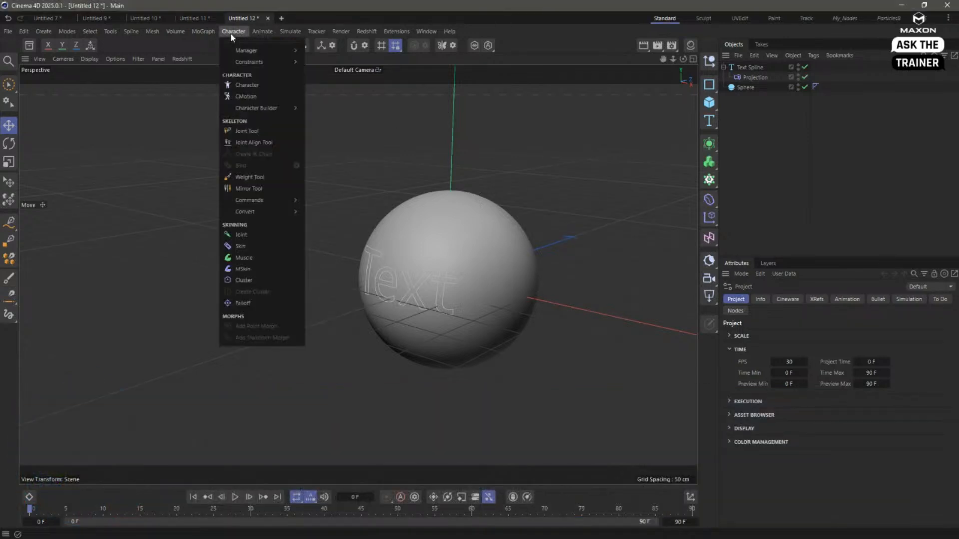
pyautogui.click(247, 96)
pyautogui.click(805, 341)
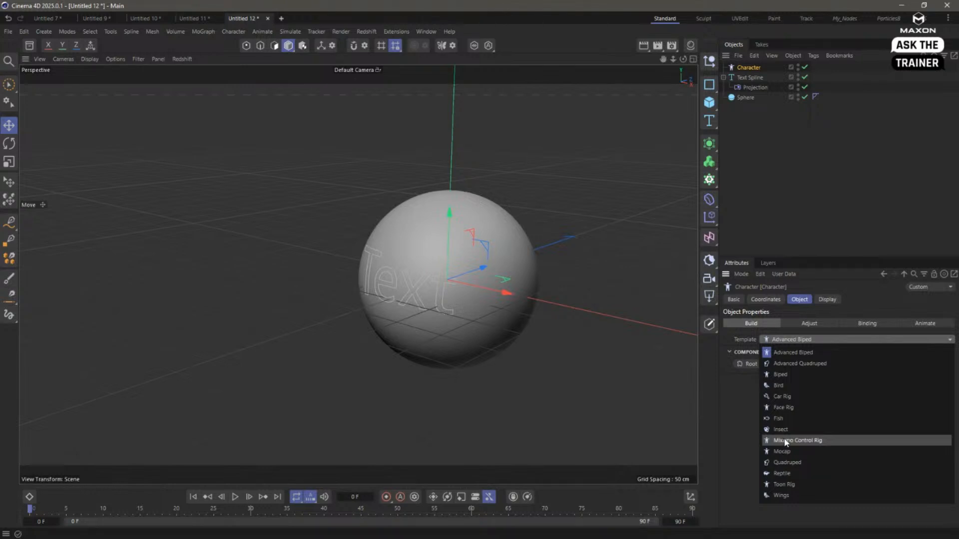
pyautogui.click(711, 448)
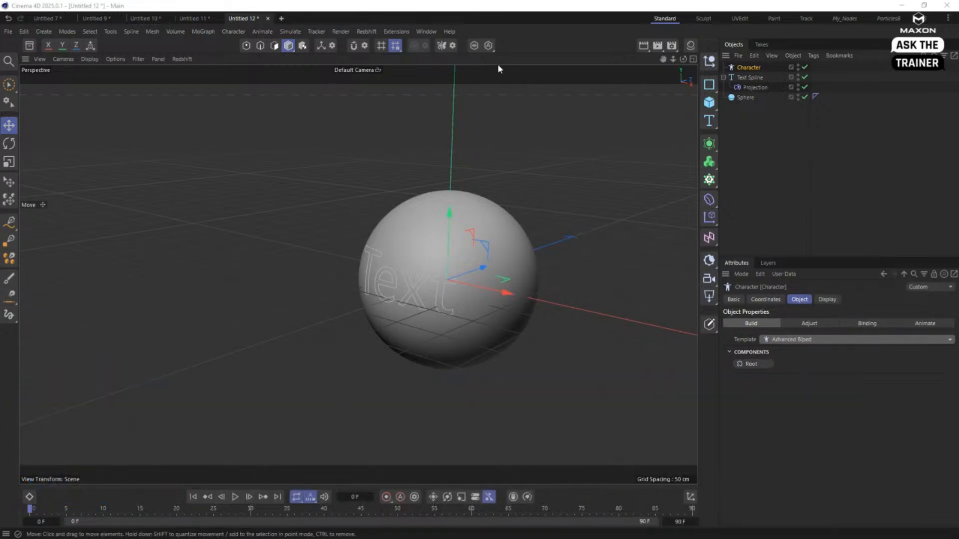
# - Create a new project and add a plane primitive as the ground
pyautogui.hotkey('ctrl', 'n')
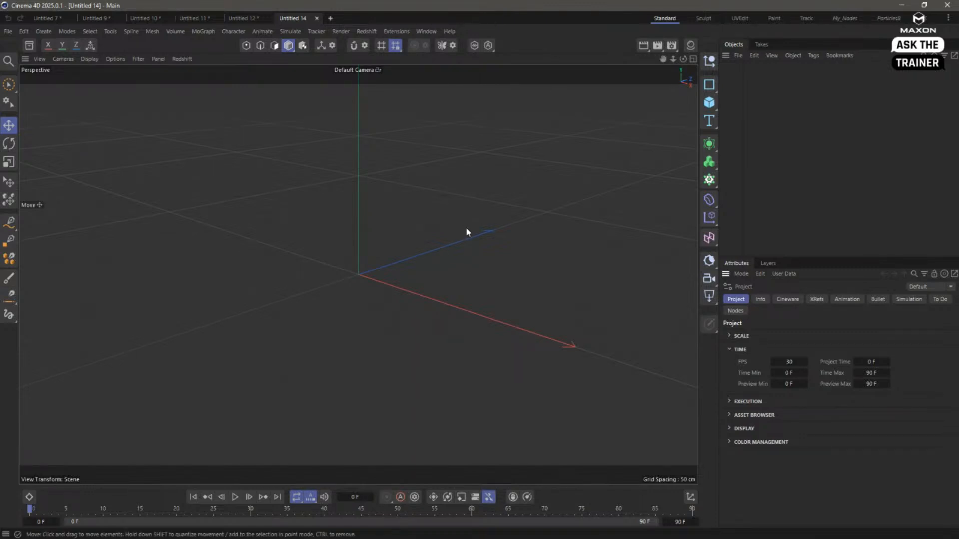
pyautogui.click(709, 104)
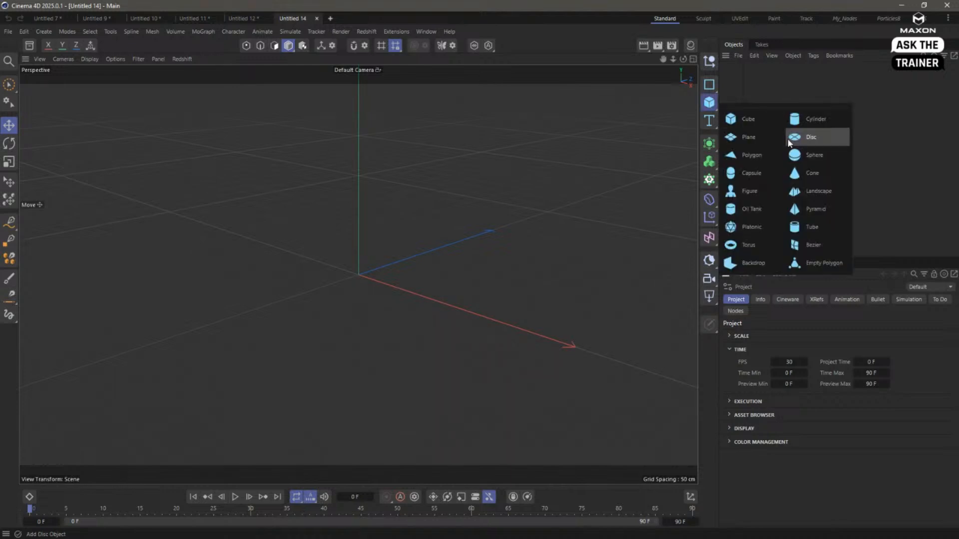
pyautogui.click(748, 137)
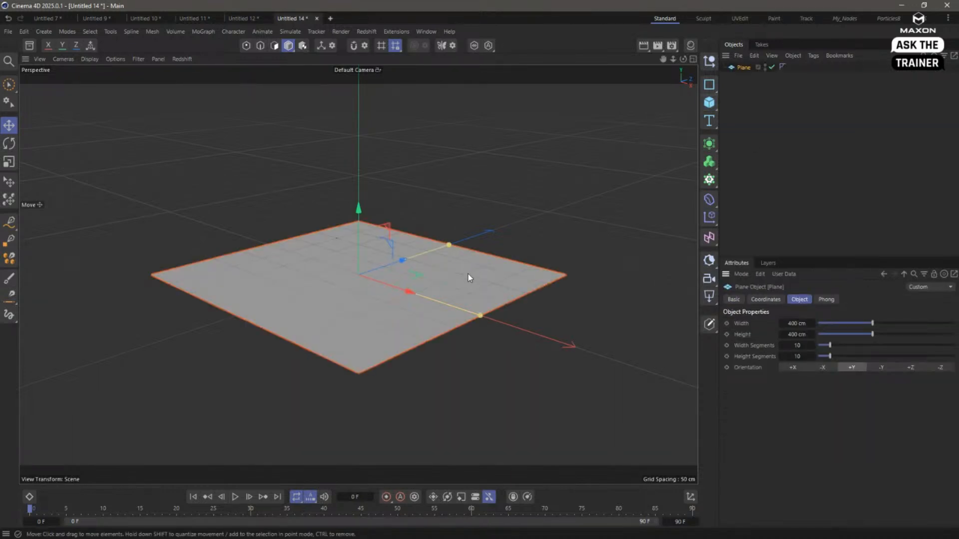
pyautogui.moveTo(468, 274)
pyautogui.keyDown('alt'); pyautogui.mouseDown()
pyautogui.moveTo(454, 256)
pyautogui.moveTo(448, 274)
pyautogui.moveTo(427, 263)
pyautogui.moveTo(455, 271)
pyautogui.mouseUp(); pyautogui.keyUp('alt')
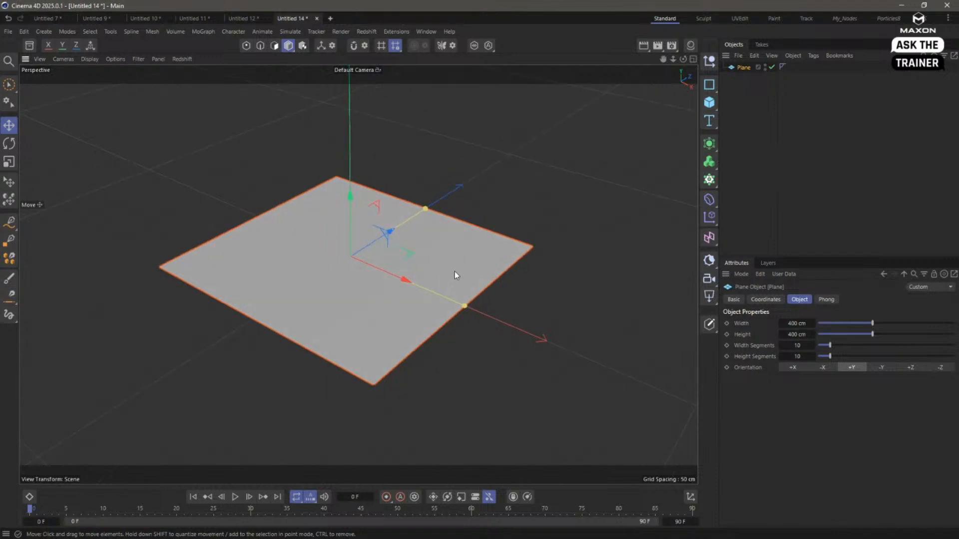
# - Add a sphere, shrink it to a radius of about 14.4 cm and raise it just above the plane
pyautogui.click(709, 103)
pyautogui.click(826, 152)
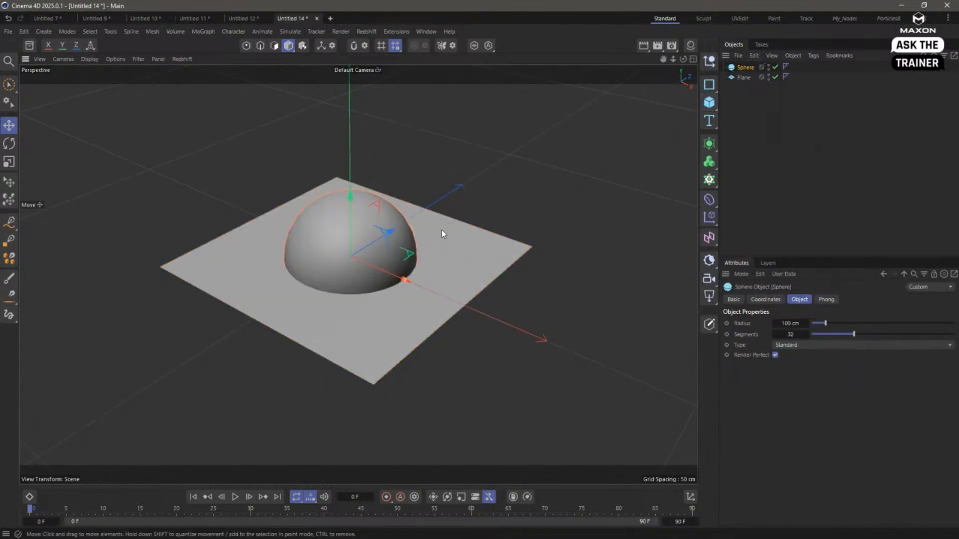
pyautogui.moveTo(403, 280); pyautogui.dragTo(352, 274)
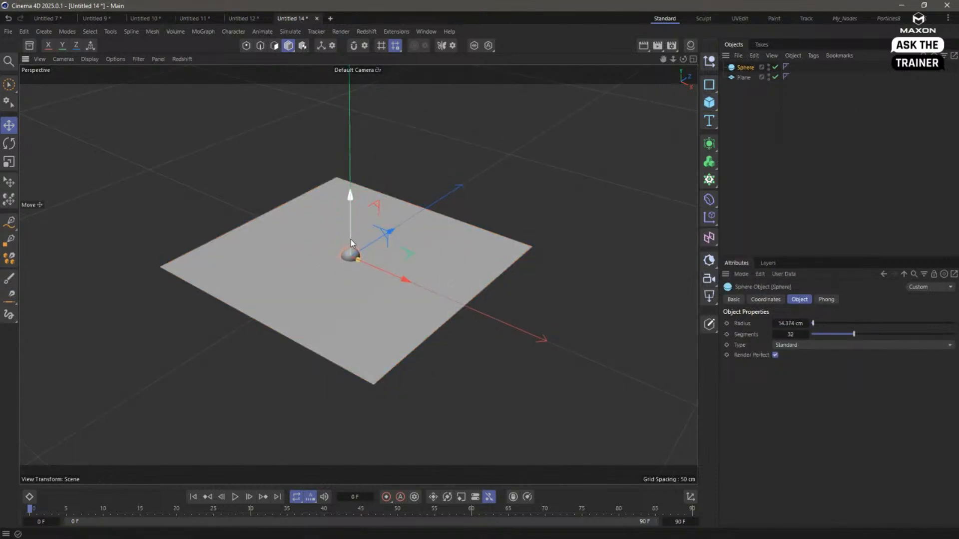
pyautogui.moveTo(350, 238); pyautogui.dragTo(352, 230)
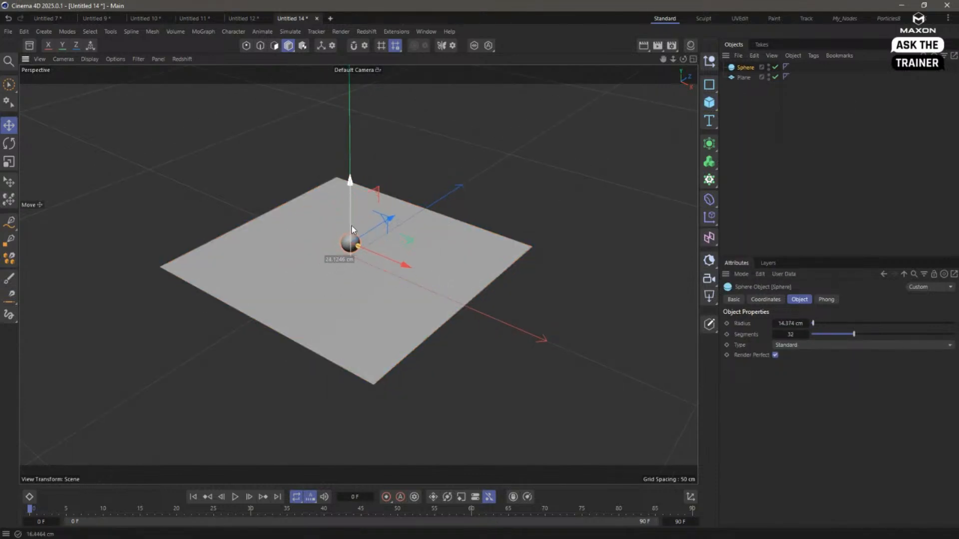
# - Create a new Redshift material and apply it to the plane
pyautogui.click(691, 46)
pyautogui.doubleClick(643, 106)
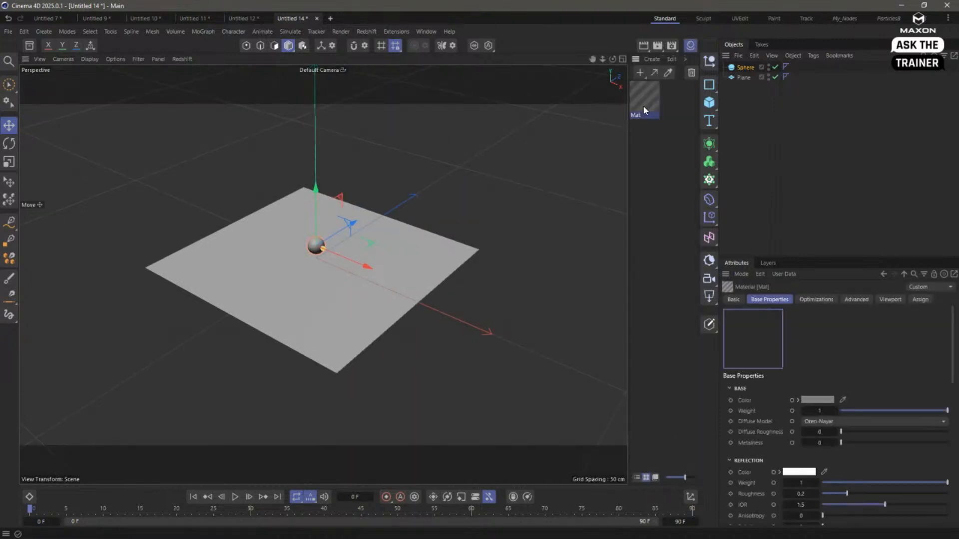
pyautogui.moveTo(640, 104); pyautogui.dragTo(748, 76)
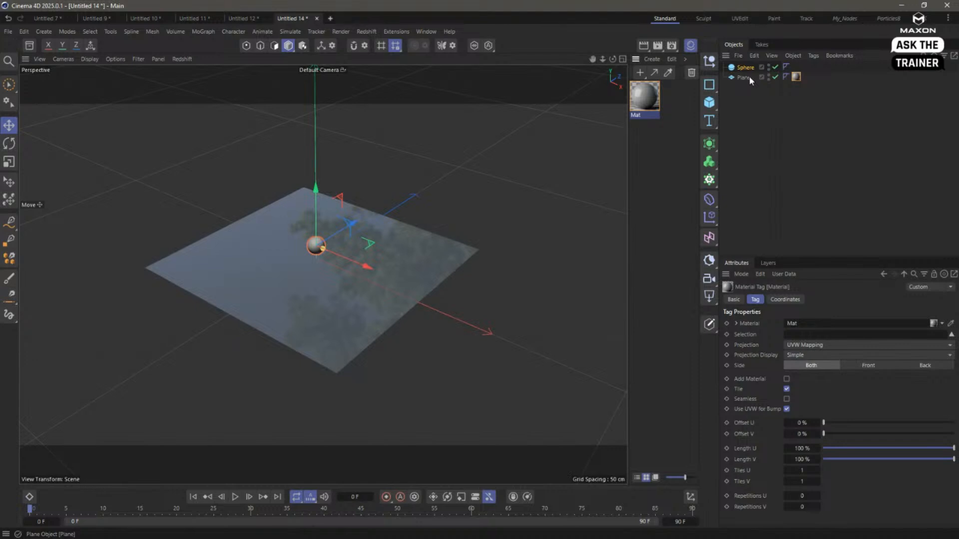
# - Set the reflection weight of the material's RS Standard node to 0, keeping the node graph clear of the scene
pyautogui.doubleClick(645, 97)
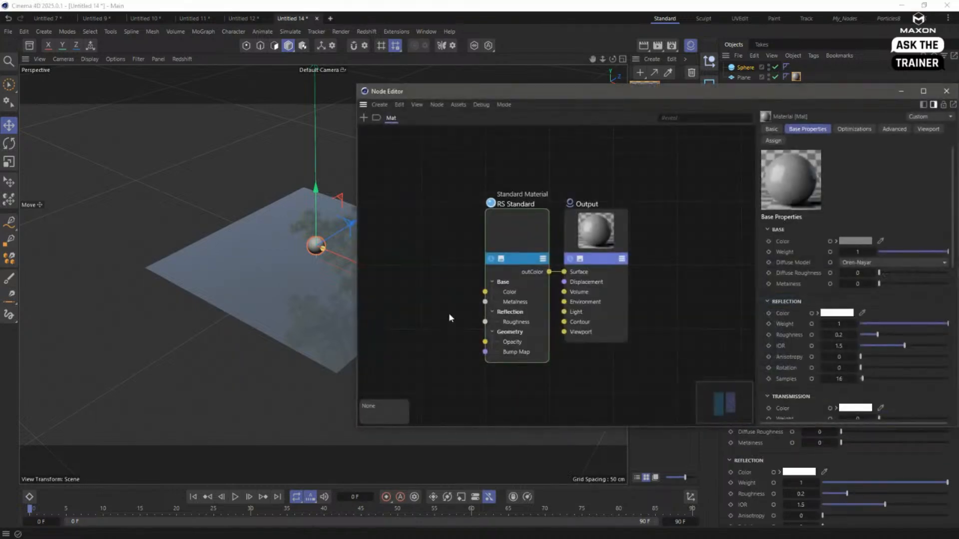
pyautogui.moveTo(525, 251); pyautogui.dragTo(494, 251)
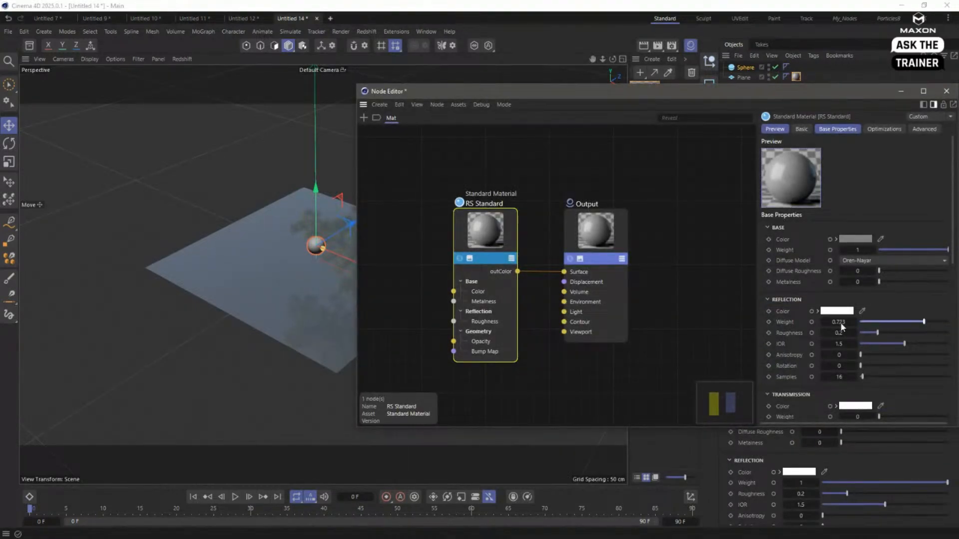
pyautogui.moveTo(448, 91); pyautogui.dragTo(459, 251)
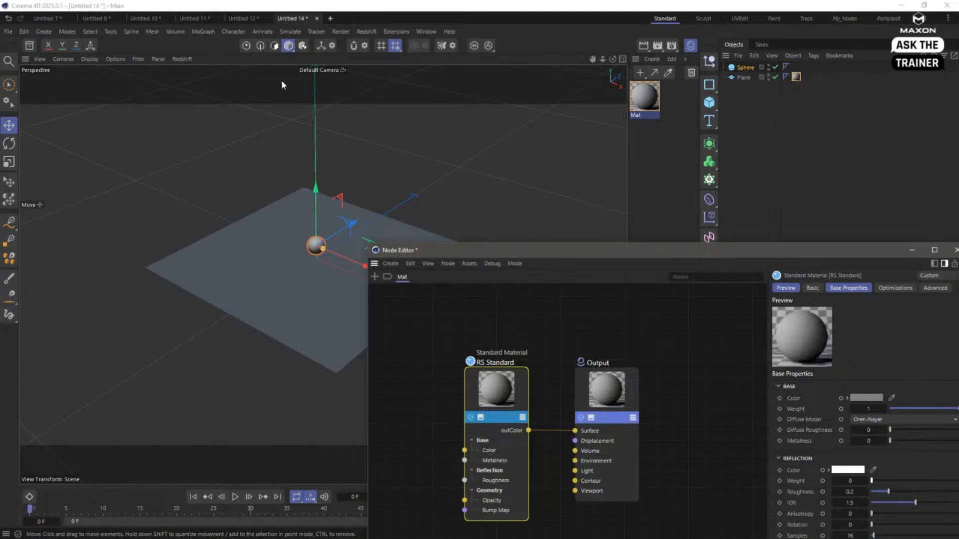
# - Start the interactive Redshift render in the viewport and frame the plane and small sphere
pyautogui.click(182, 59)
pyautogui.click(187, 80)
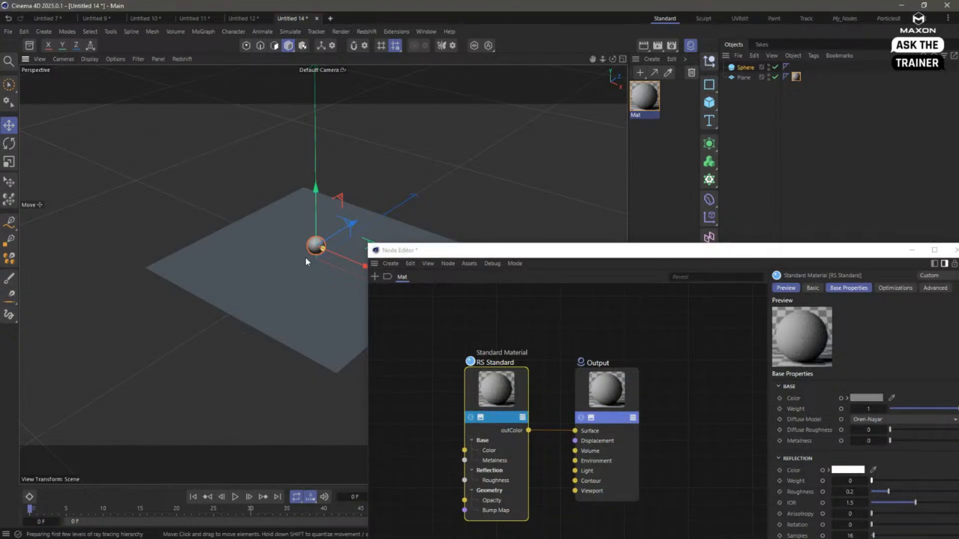
pyautogui.keyDown('alt'); pyautogui.moveTo(313, 275); pyautogui.dragTo(234, 258); pyautogui.keyUp('alt')
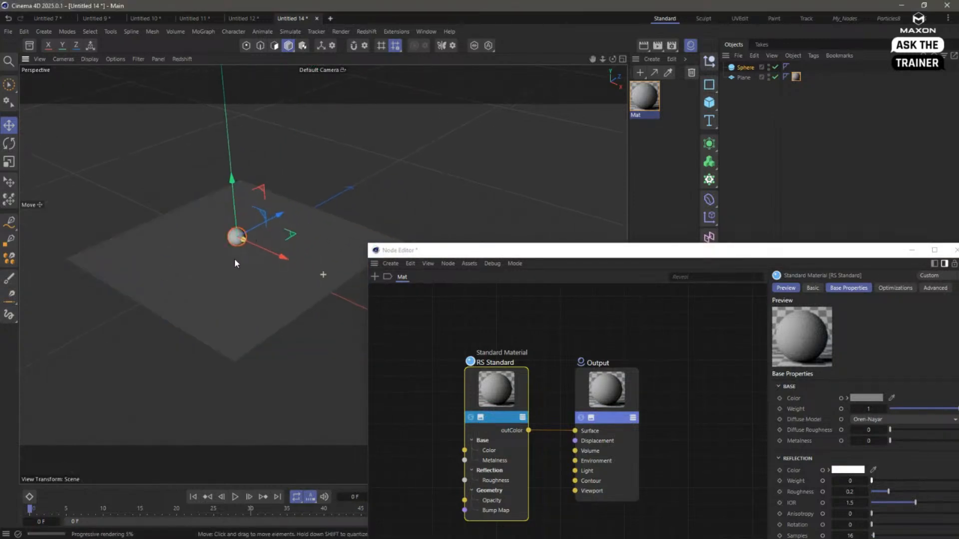
# - Switch from viewport rendering to the Redshift RenderView beside the viewport and start its interactive render
pyautogui.click(181, 59)
pyautogui.click(189, 78)
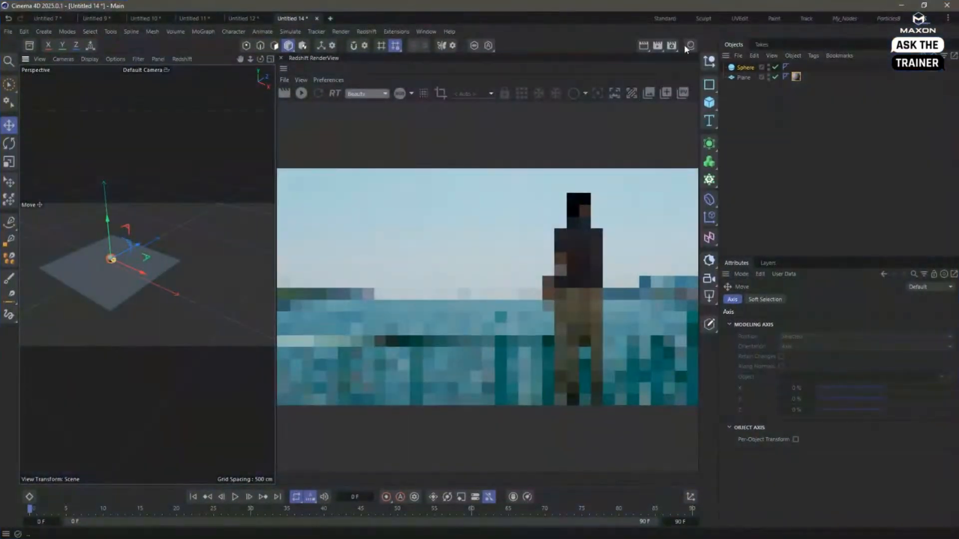
pyautogui.click(274, 93)
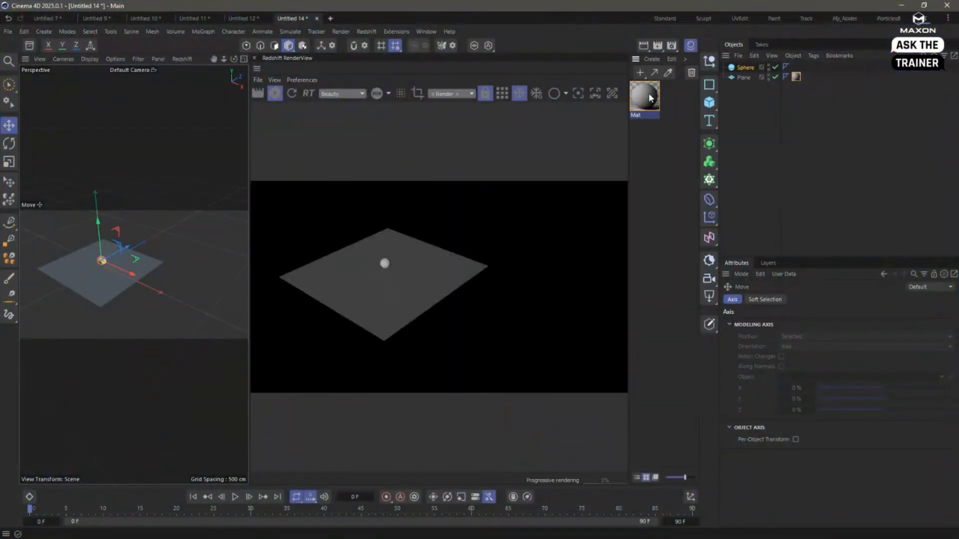
# - Open the node graph of material Mat and dock the Node Editor beneath the viewport and render view
pyautogui.doubleClick(644, 96)
pyautogui.moveTo(446, 87); pyautogui.dragTo(386, 183)
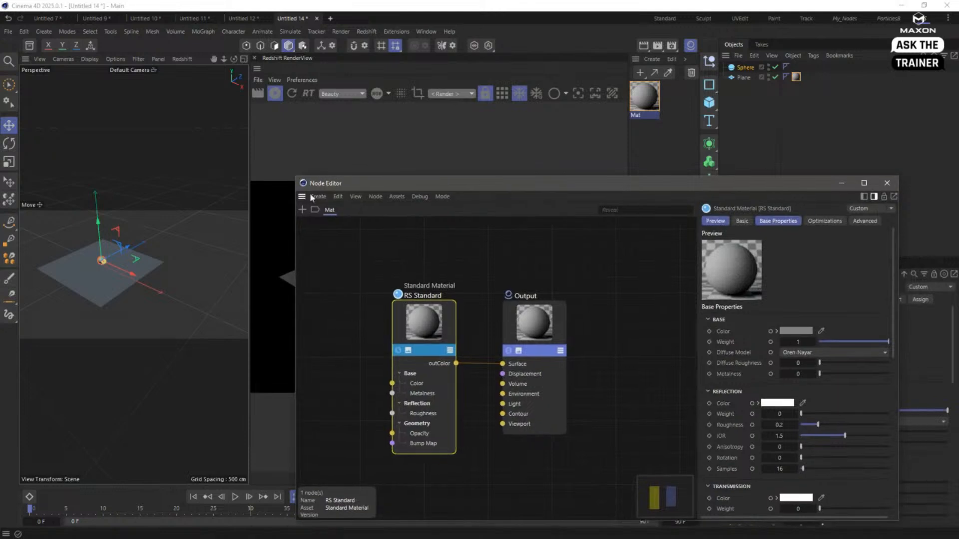
pyautogui.moveTo(249, 487); pyautogui.dragTo(313, 280)
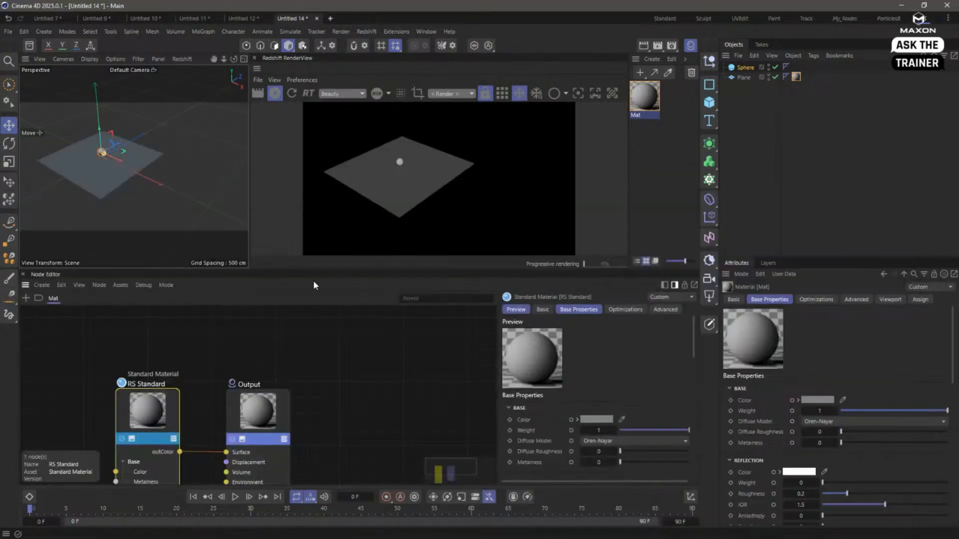
# - Add a Distance node ahead of the RS Standard node and move RS Standard lower in the graph
pyautogui.moveTo(295, 387); pyautogui.dragTo(358, 374, button='middle')
pyautogui.doubleClick(124, 358)
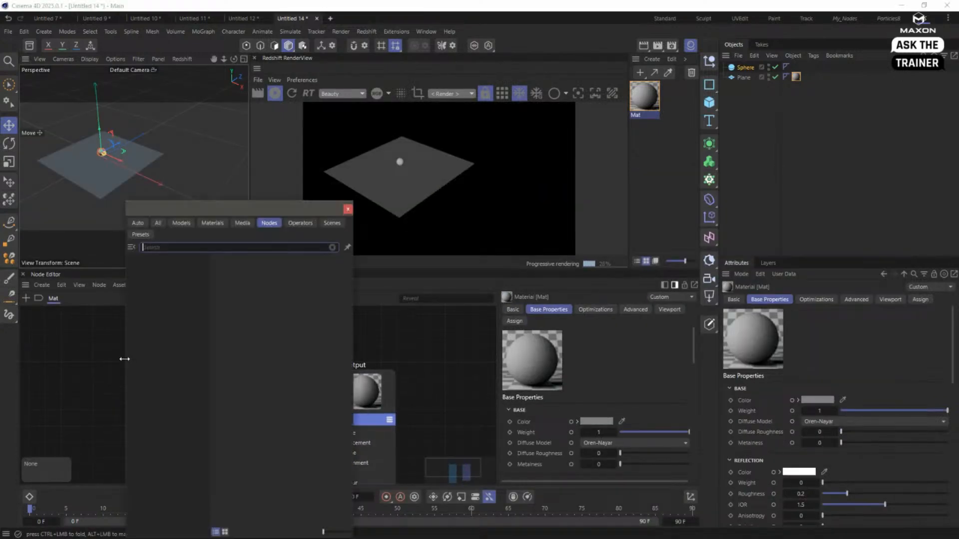
pyautogui.write('dist')
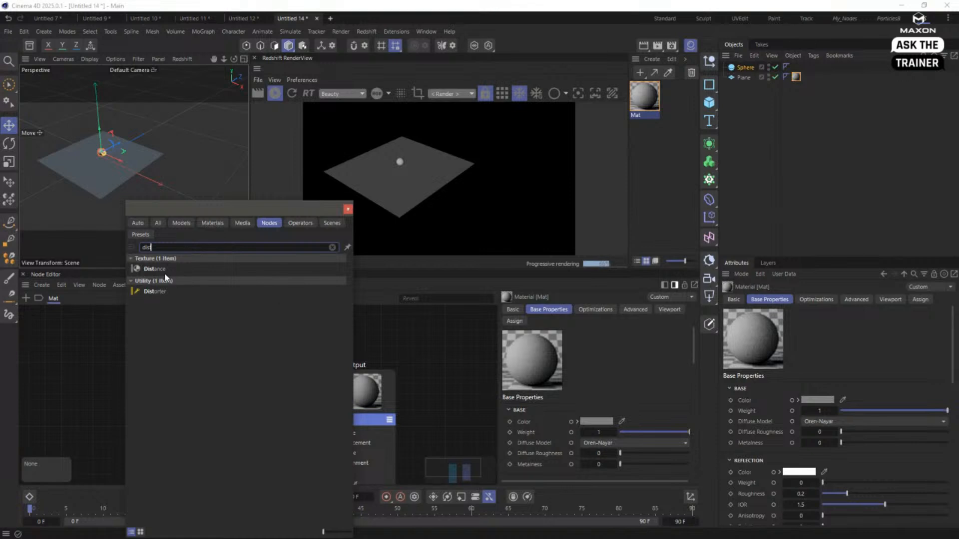
pyautogui.moveTo(155, 269); pyautogui.dragTo(139, 392)
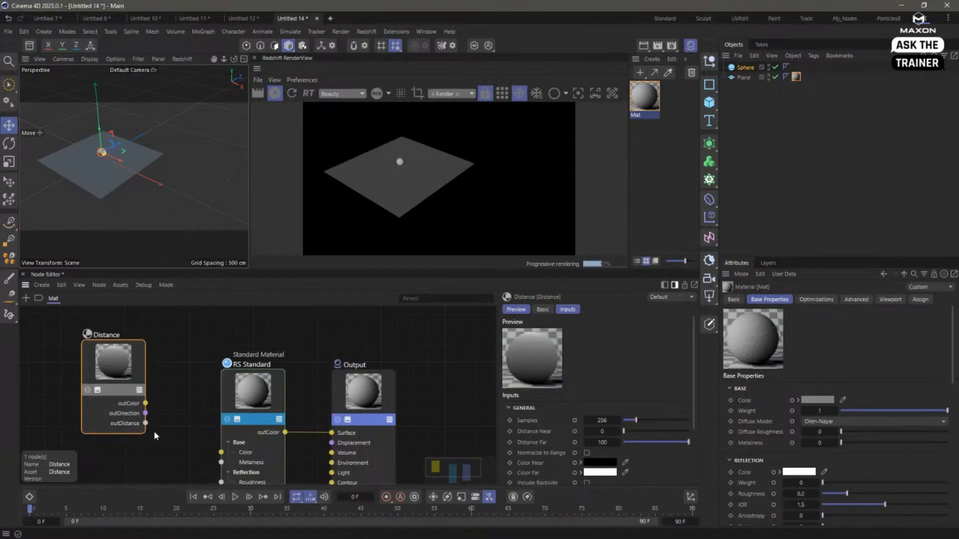
pyautogui.moveTo(252, 388); pyautogui.dragTo(222, 415)
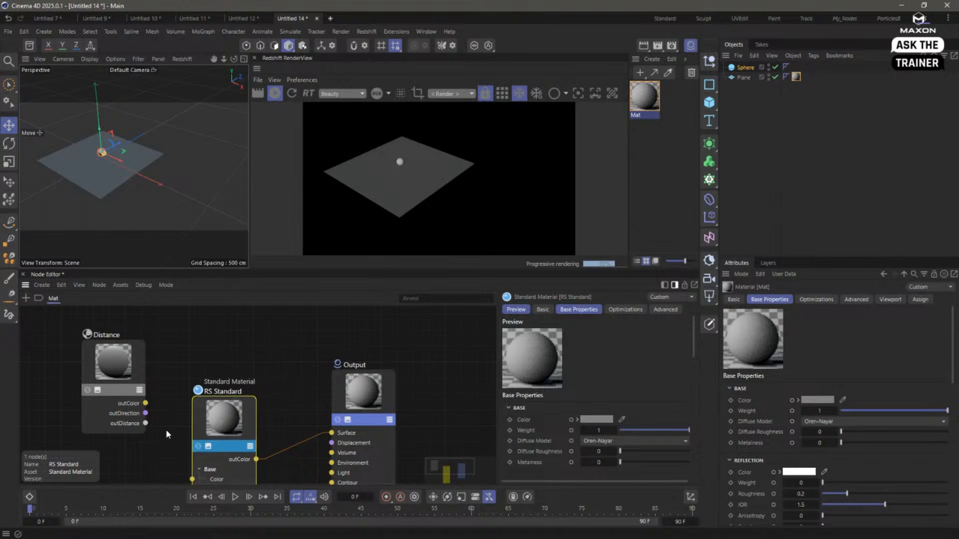
# - Review the Distance node's inputs and connect its outDistance port to the Output node's Surface
pyautogui.click(120, 373)
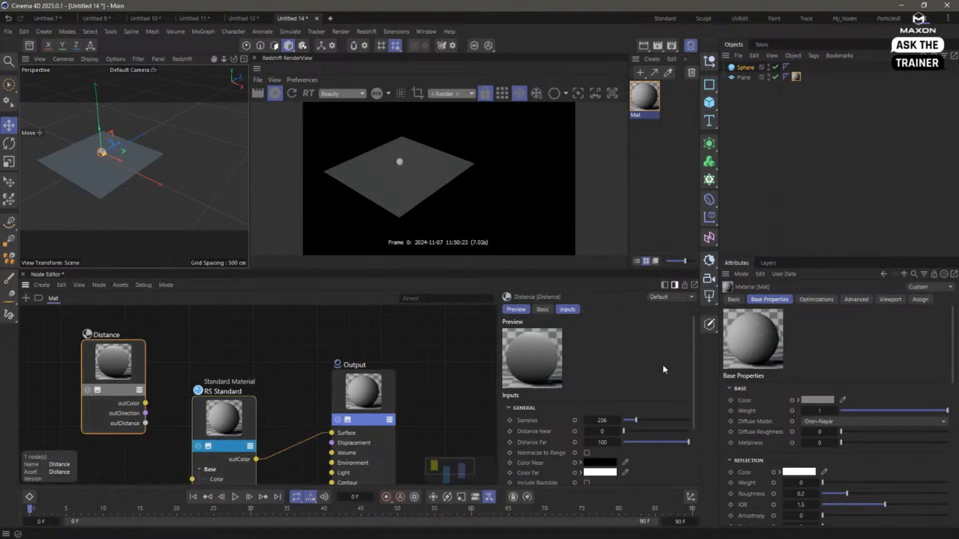
pyautogui.moveTo(692, 367); pyautogui.dragTo(693, 421)
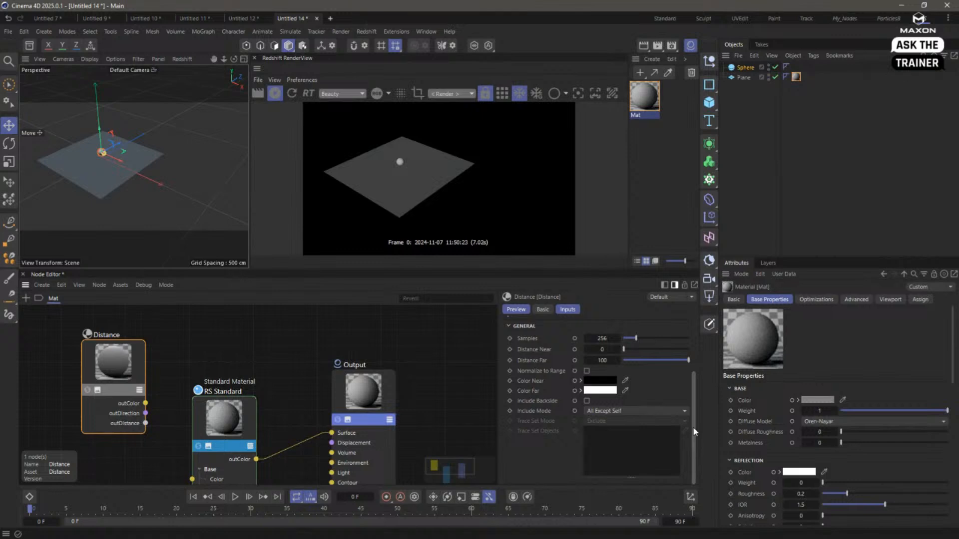
pyautogui.moveTo(694, 422)
pyautogui.mouseDown()
pyautogui.moveTo(695, 411)
pyautogui.moveTo(694, 422)
pyautogui.mouseUp()
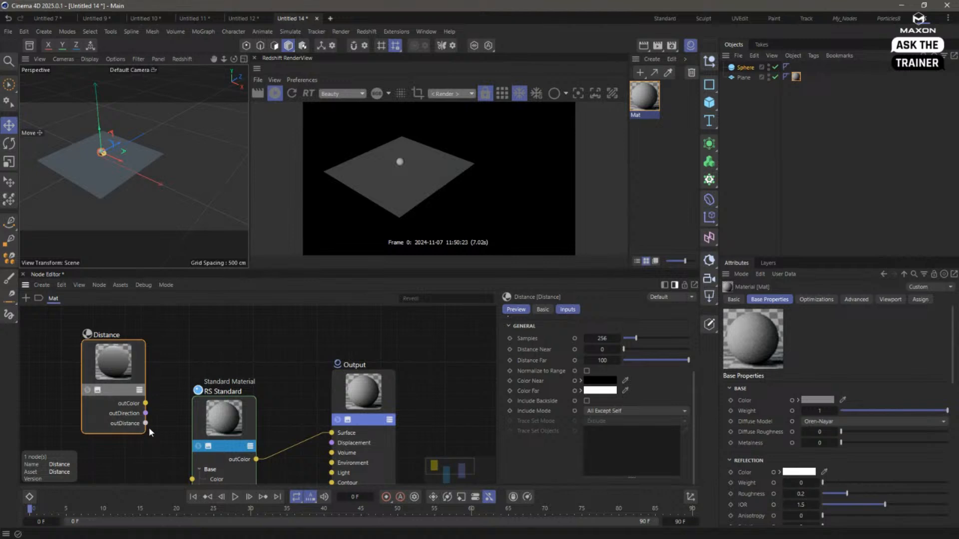
pyautogui.moveTo(146, 423); pyautogui.dragTo(336, 433)
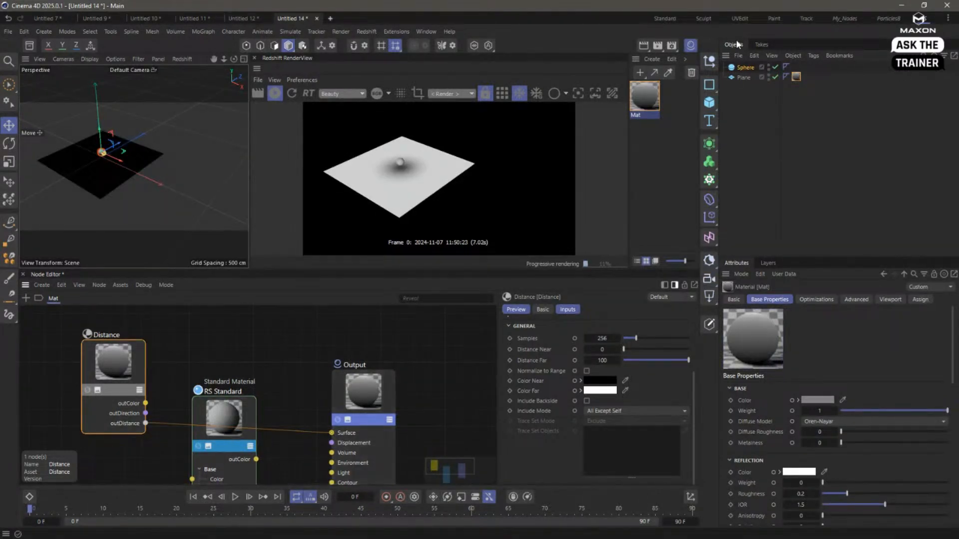
# - Select the sphere, move the RS Standard node clear of the Distance connection and frame the sphere close up
pyautogui.click(750, 67)
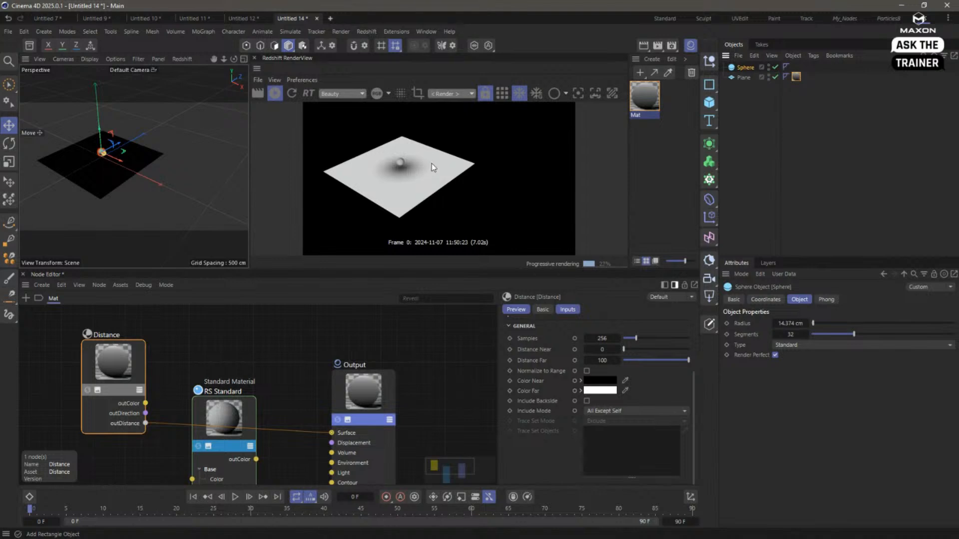
pyautogui.moveTo(247, 424); pyautogui.dragTo(238, 470)
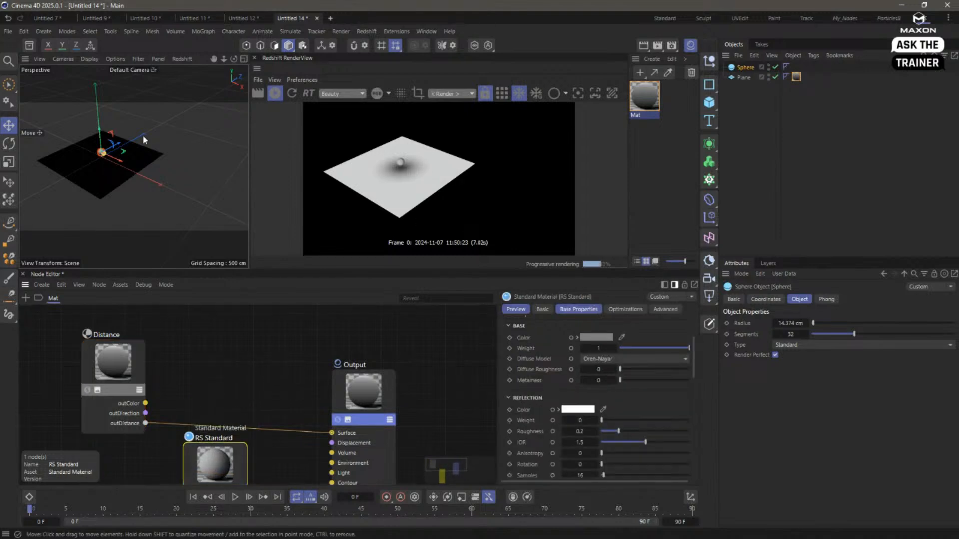
pyautogui.keyDown('alt'); pyautogui.moveTo(105, 153); pyautogui.dragTo(148, 152, button='right'); pyautogui.keyUp('alt')
pyautogui.keyDown('alt'); pyautogui.moveTo(128, 160); pyautogui.dragTo(154, 166, button='middle'); pyautogui.keyUp('alt')
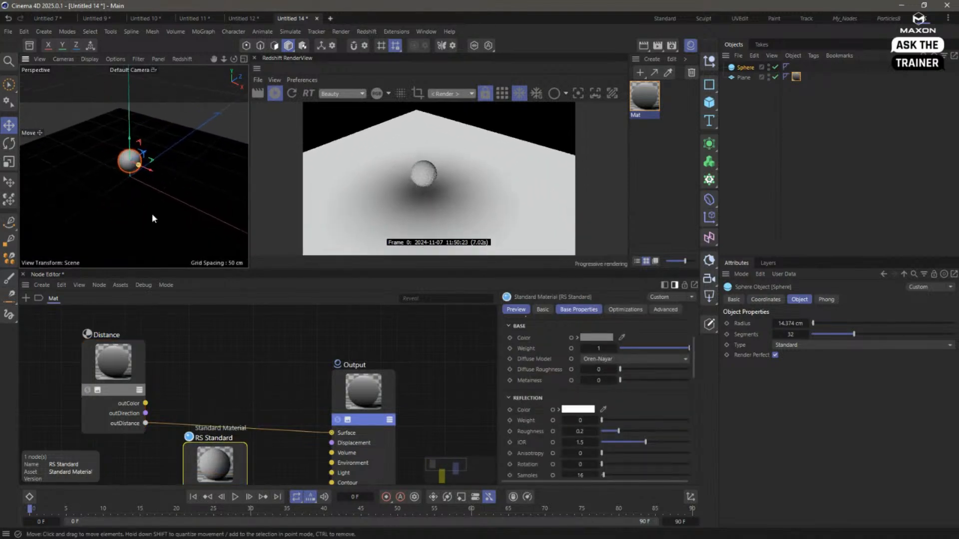
# - Try other Distance Far, Distance Near and Samples values on the Distance node, and reset Samples to its default
pyautogui.click(128, 363)
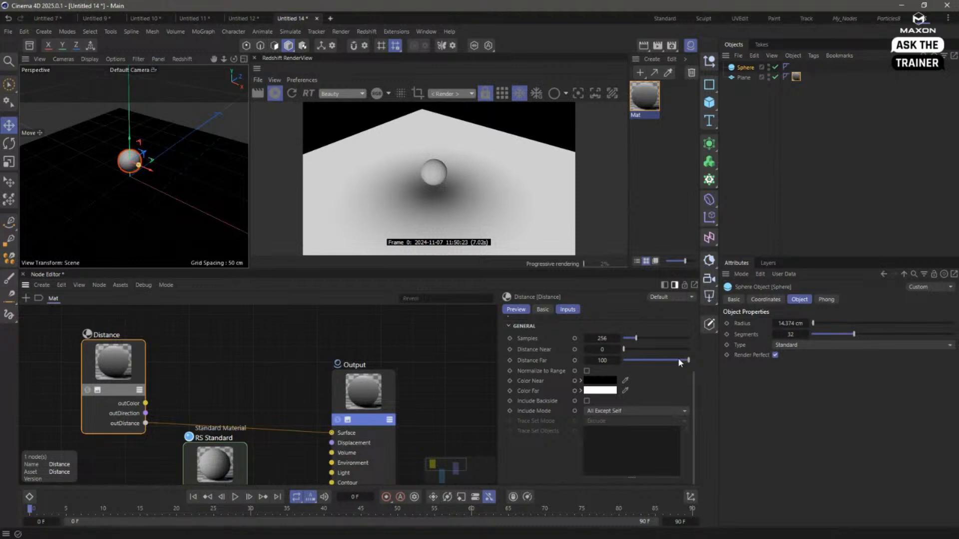
pyautogui.moveTo(678, 360); pyautogui.dragTo(723, 360)
pyautogui.moveTo(624, 349); pyautogui.dragTo(590, 348)
pyautogui.moveTo(646, 336)
pyautogui.mouseDown()
pyautogui.moveTo(659, 340)
pyautogui.moveTo(639, 338)
pyautogui.mouseUp()
pyautogui.rightClick(525, 338)
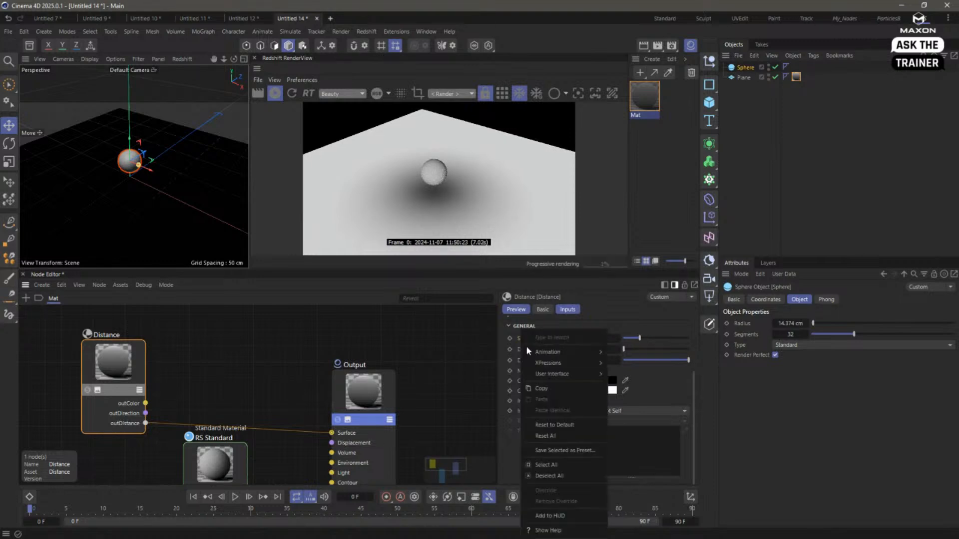
pyautogui.click(572, 426)
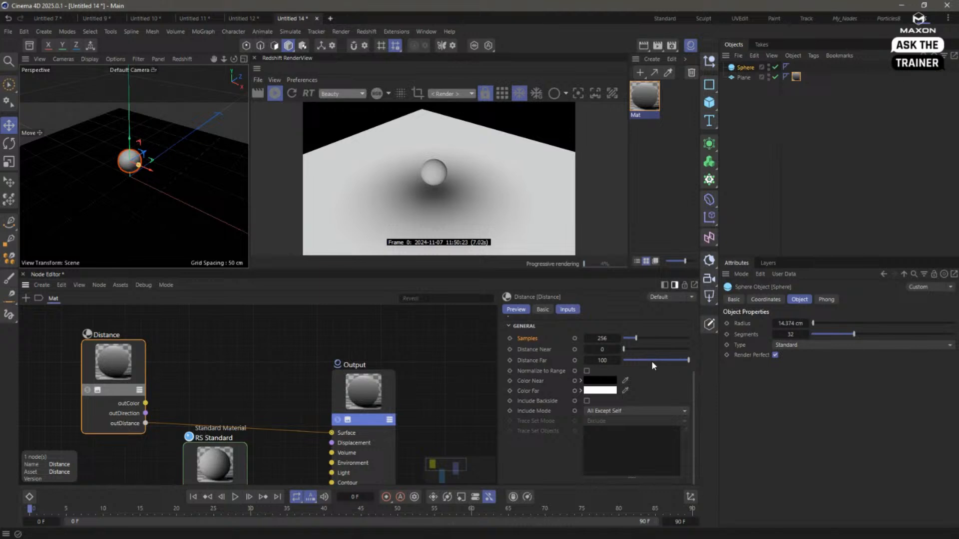
# - Examine how the Distance node's range, its Include Mode options and the sphere's height relate to the falloff on the plane
pyautogui.moveTo(685, 364)
pyautogui.mouseDown()
pyautogui.moveTo(639, 363)
pyautogui.moveTo(702, 364)
pyautogui.mouseUp()
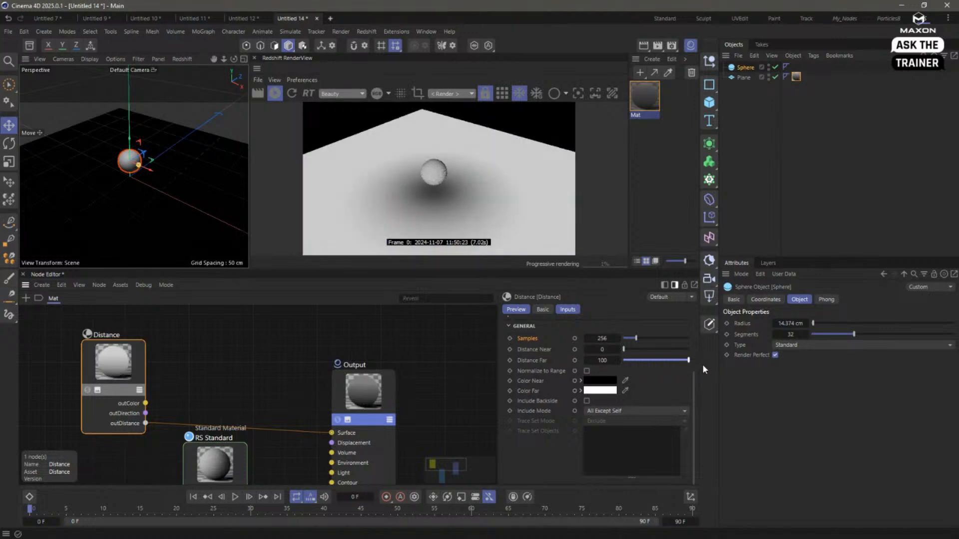
pyautogui.moveTo(624, 349)
pyautogui.mouseDown()
pyautogui.moveTo(653, 349)
pyautogui.moveTo(618, 351)
pyautogui.mouseUp()
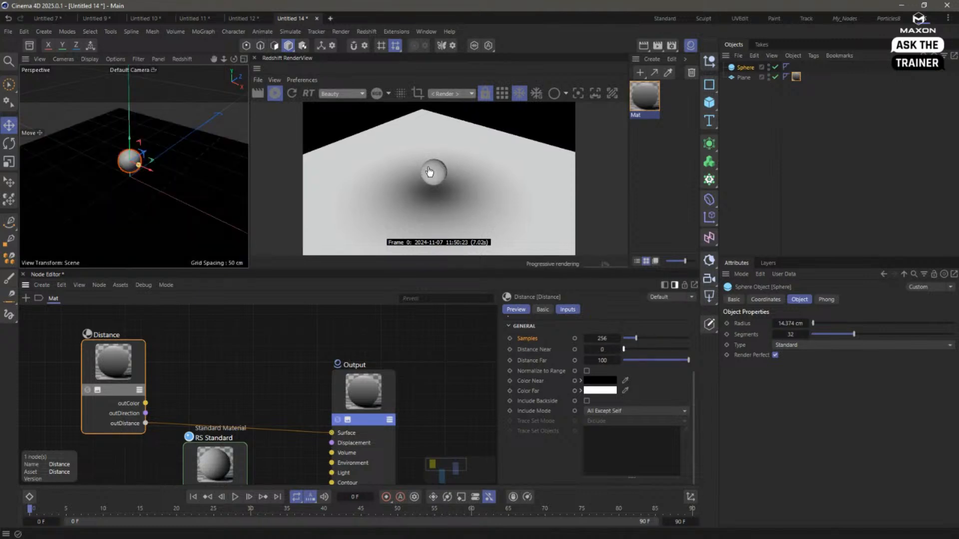
pyautogui.click(601, 411)
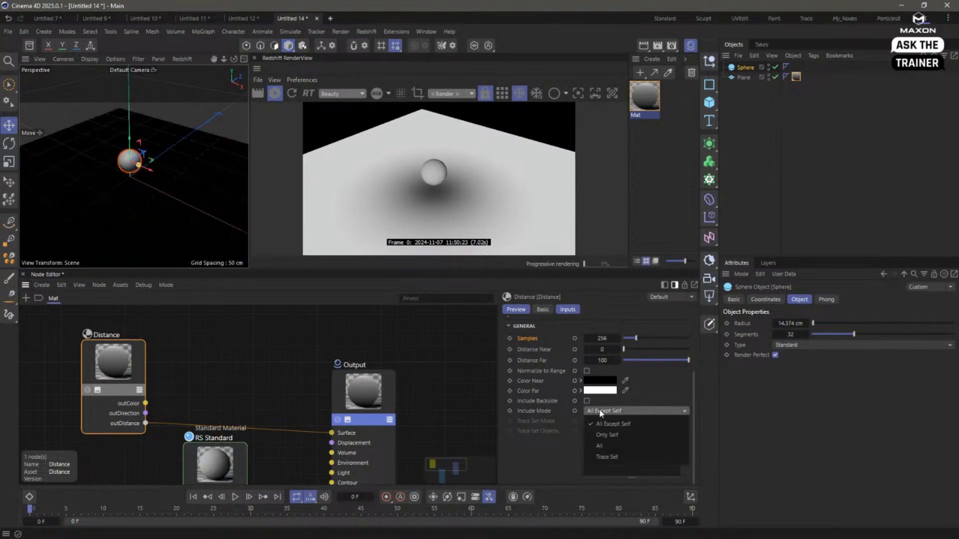
pyautogui.click(548, 470)
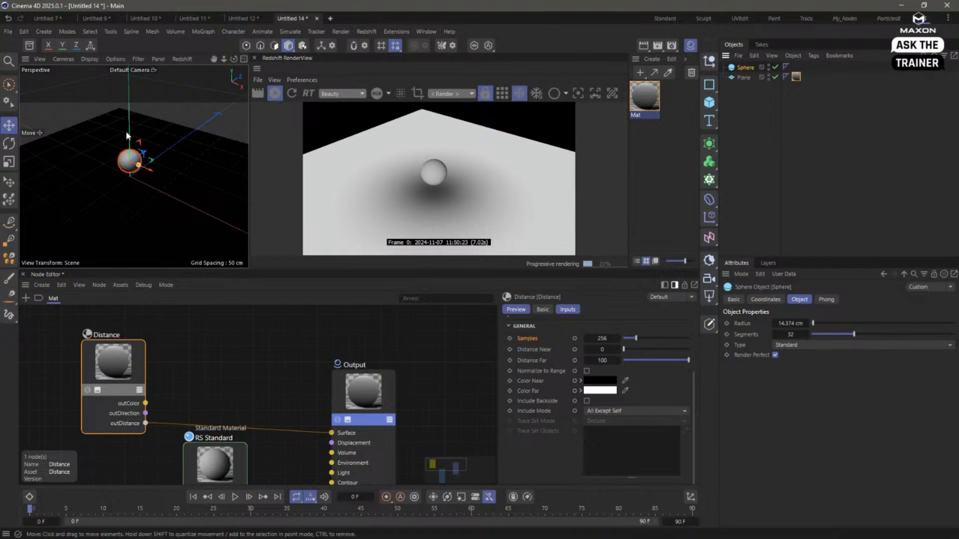
pyautogui.moveTo(127, 133)
pyautogui.mouseDown()
pyautogui.moveTo(130, 153)
pyautogui.moveTo(130, 140)
pyautogui.mouseUp()
# - Insert a Ramp node between the Distance node's outDistance, feeding Alt Input, and the Output node's Surface
pyautogui.click(237, 345)
pyautogui.press('c')
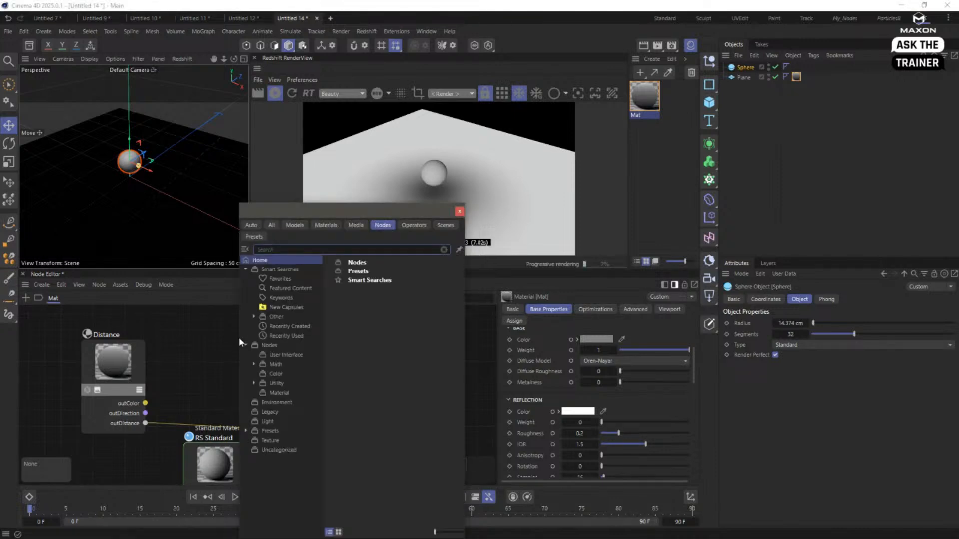
pyautogui.write('ramp')
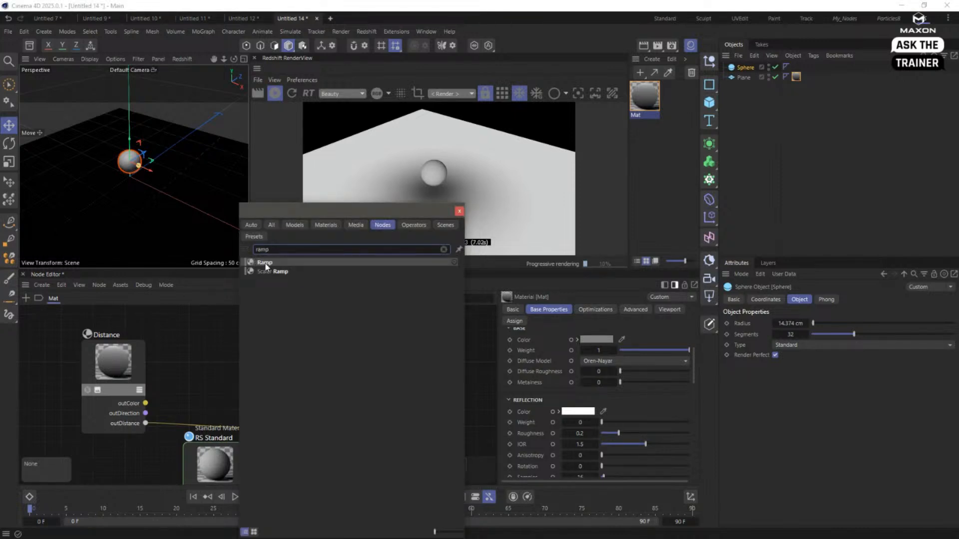
pyautogui.moveTo(265, 267); pyautogui.dragTo(245, 364)
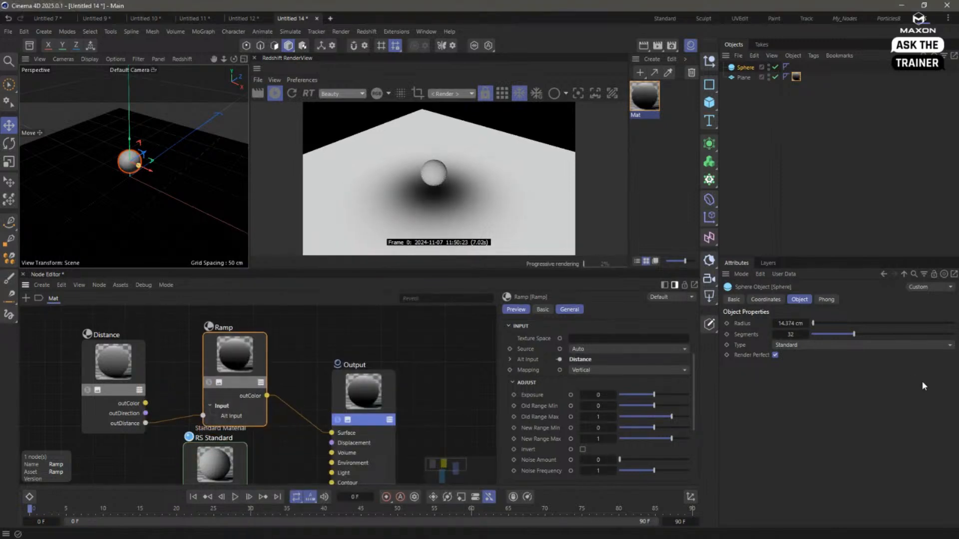
# - Fill the Ramp gradient with alternating black and white smooth knots, placing the last black knot at about 97.6%
pyautogui.moveTo(693, 370); pyautogui.dragTo(668, 416)
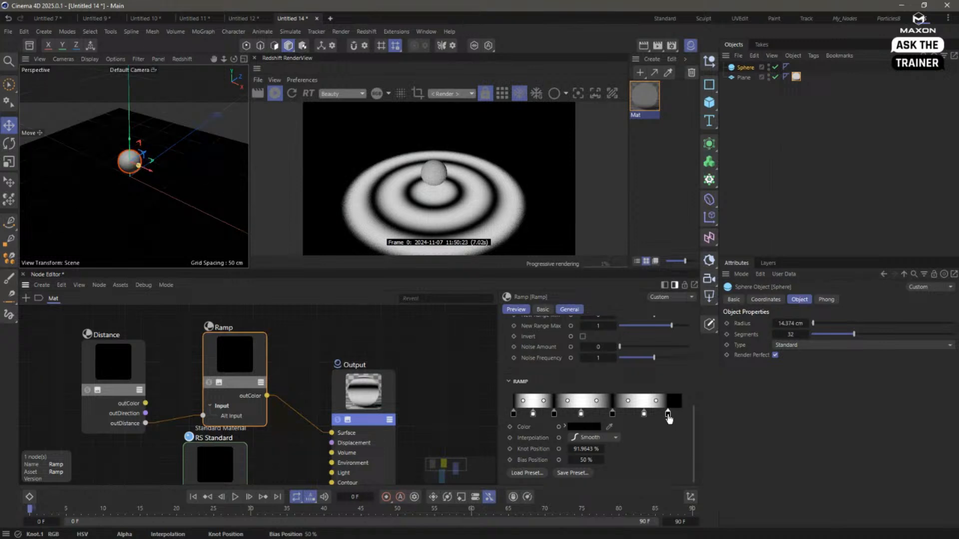
pyautogui.moveTo(668, 416); pyautogui.dragTo(677, 414)
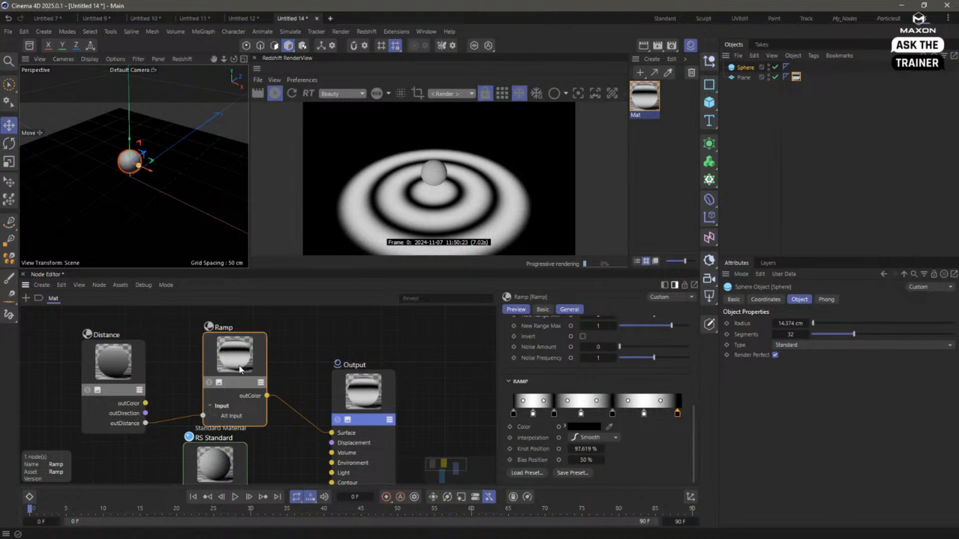
# - Rearrange the Distance and Ramp nodes closer together above the RS Standard node
pyautogui.click(118, 367)
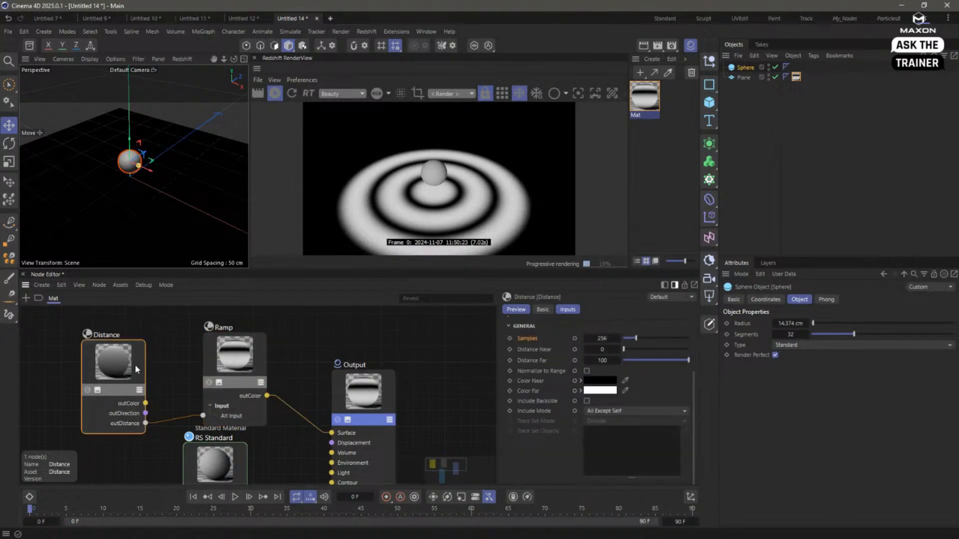
pyautogui.moveTo(136, 369); pyautogui.dragTo(156, 361)
pyautogui.moveTo(241, 366); pyautogui.dragTo(231, 358)
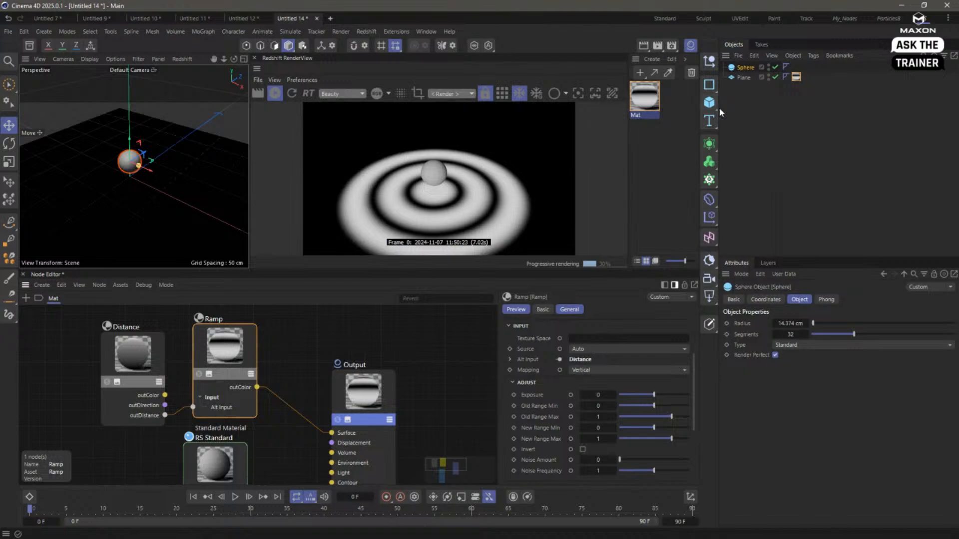
# - Restore the Standard layout and deselect the sphere
pyautogui.click(670, 14)
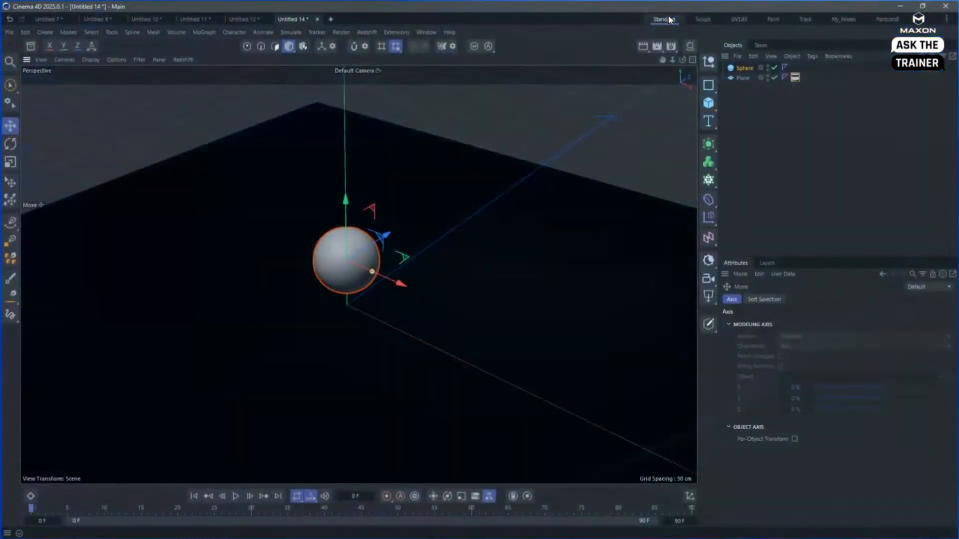
pyautogui.click(766, 131)
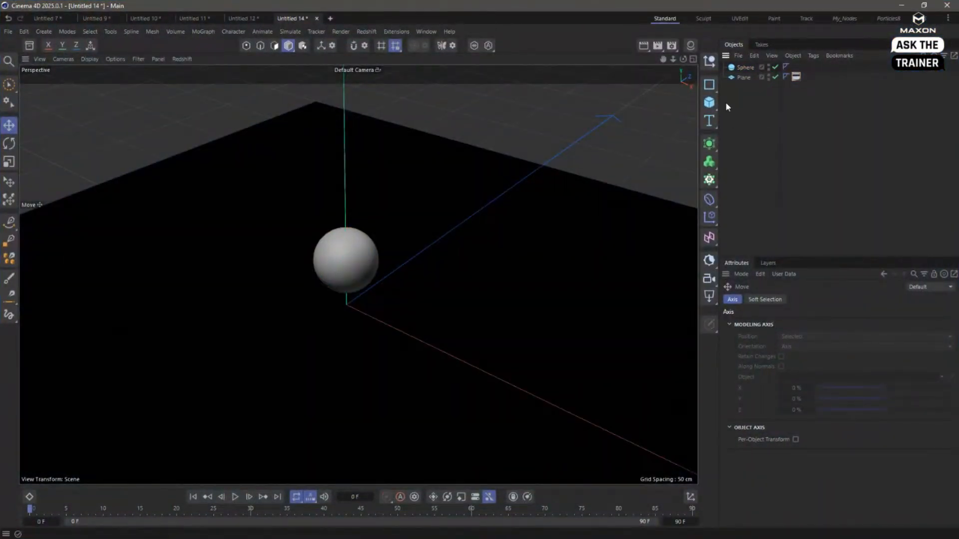
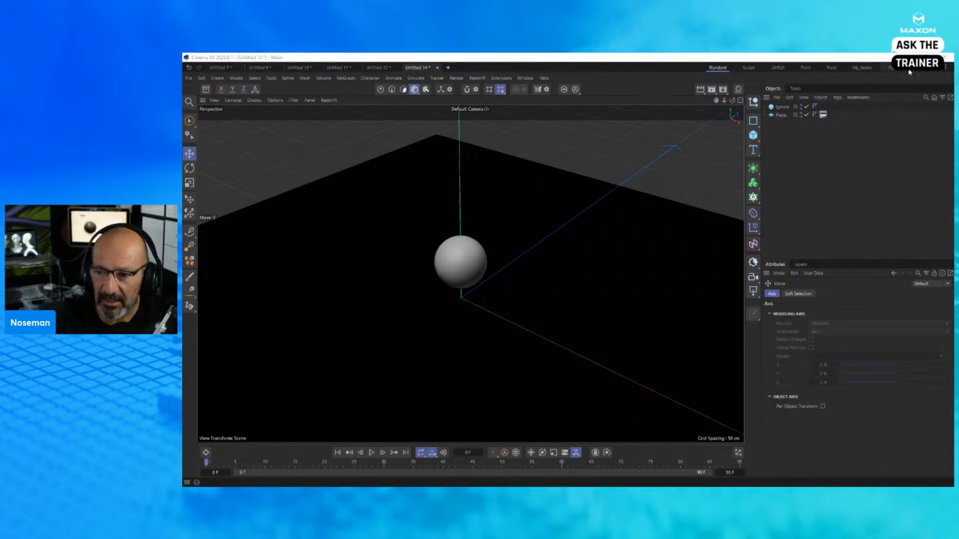
# - Start a new scene and add a Null object named Parent
pyautogui.click(780, 172)
pyautogui.hotkey('ctrl', 'n')
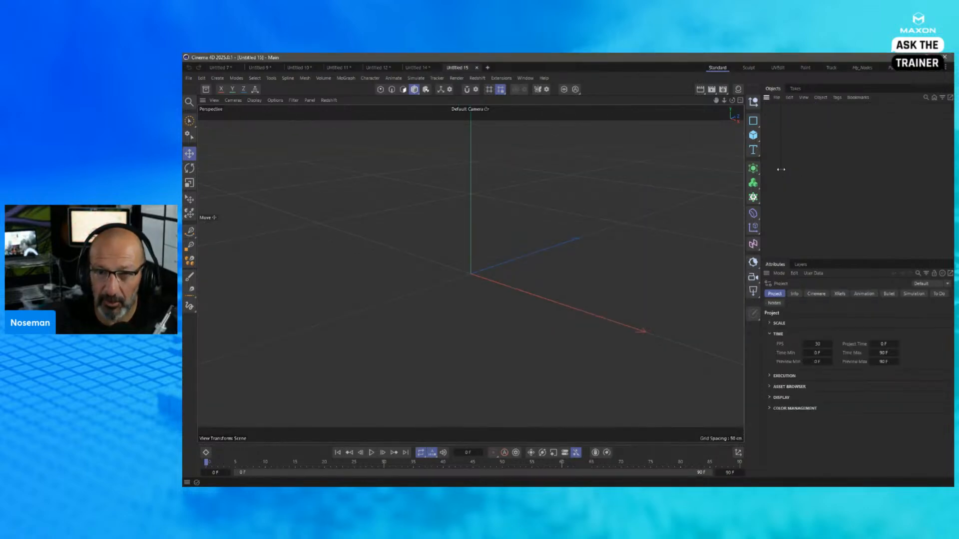
pyautogui.click(753, 102)
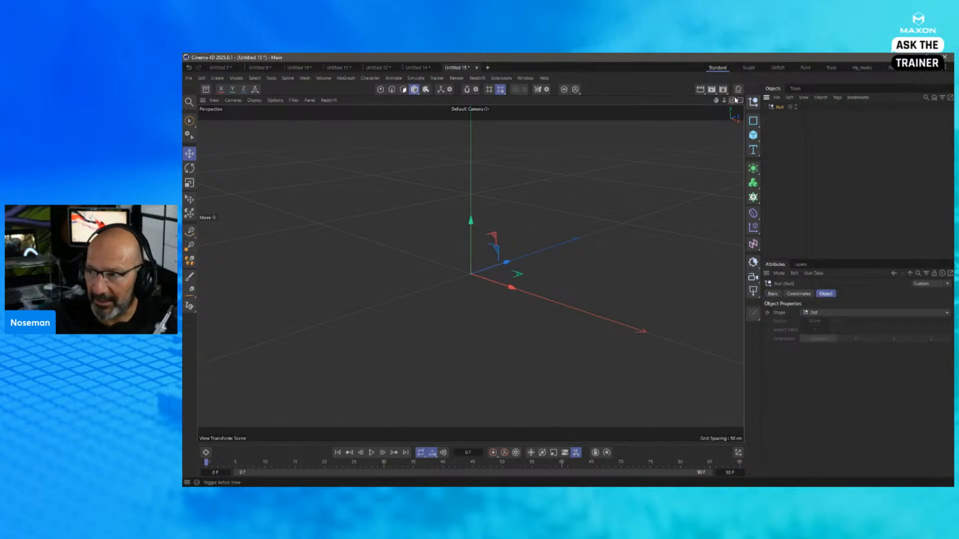
pyautogui.doubleClick(779, 106)
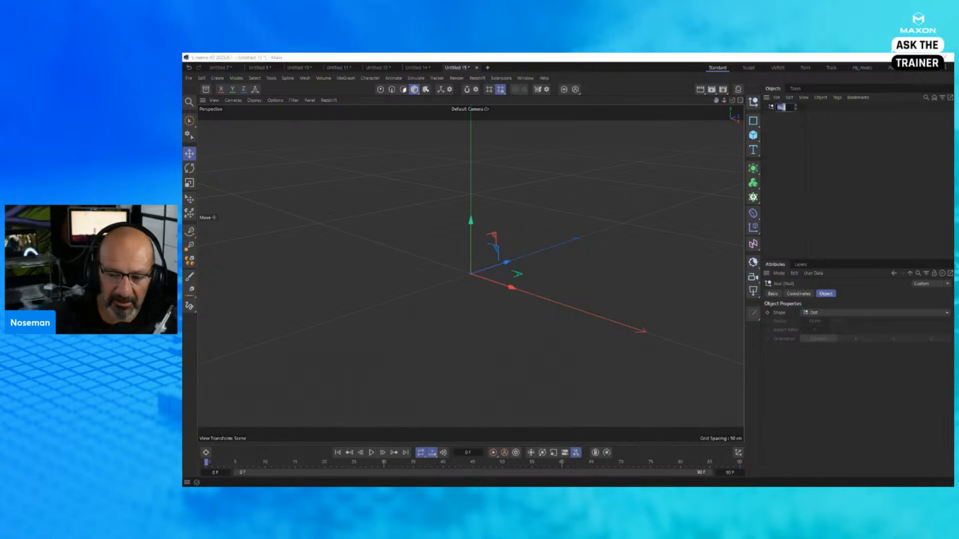
pyautogui.write('Parent')
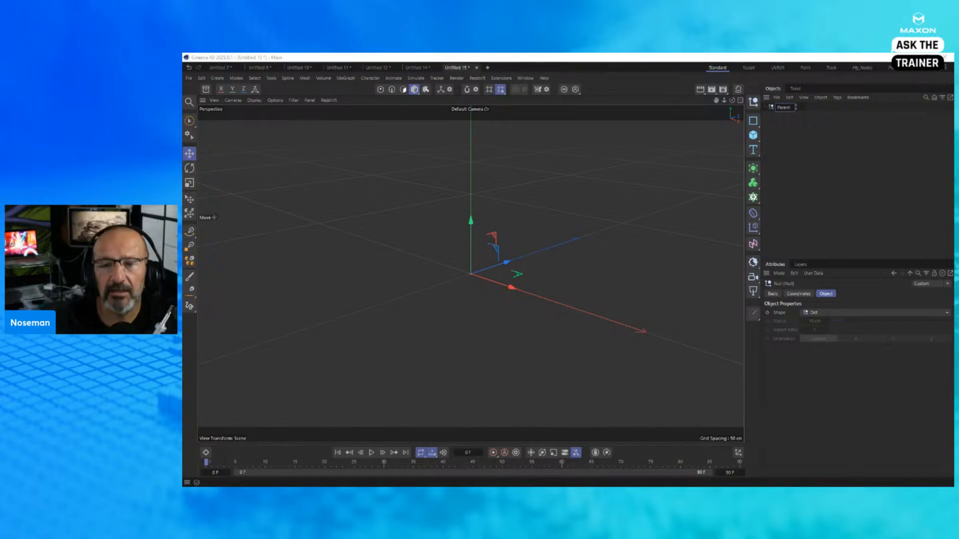
pyautogui.press('Return')
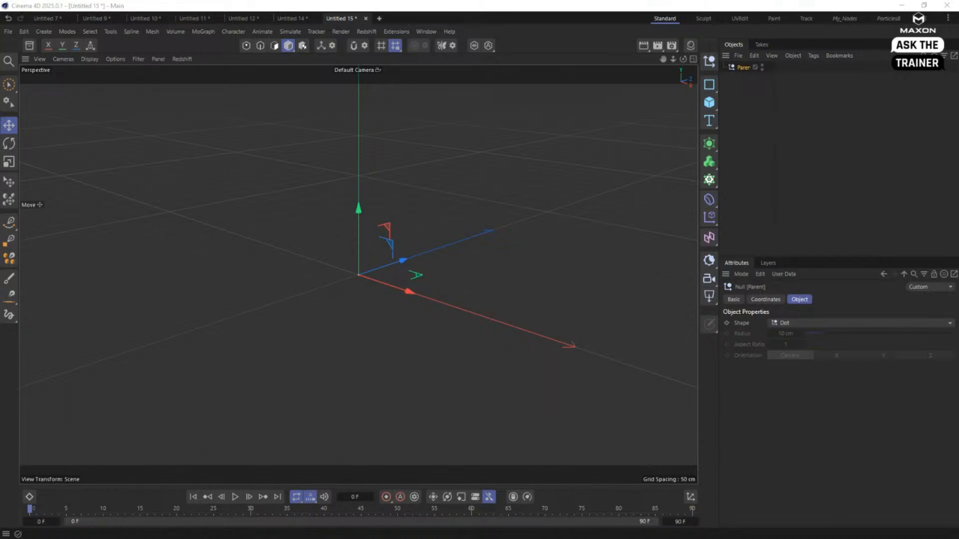
pyautogui.doubleClick(774, 91)
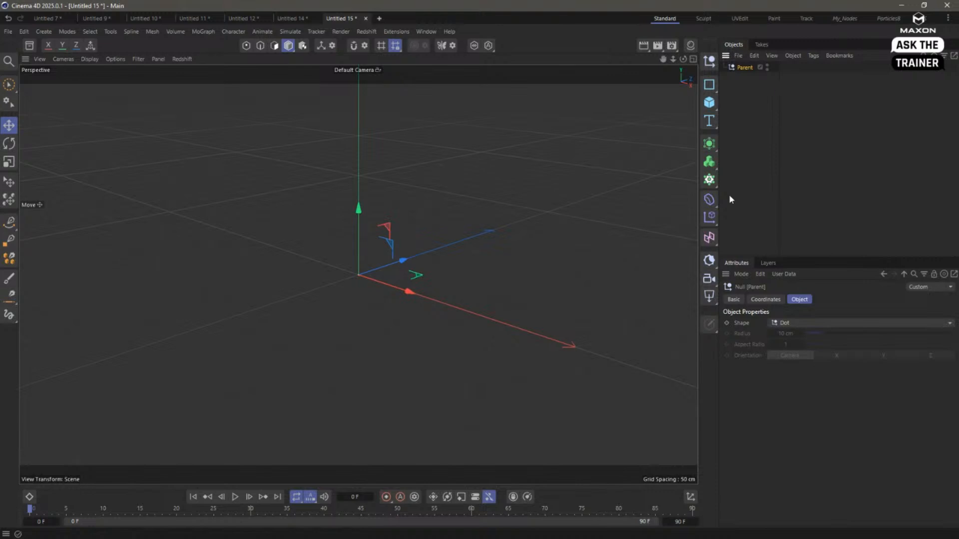
# - Add a 38 cm cube, offset and rotated away from the world origin, and make it a child of the Parent null
pyautogui.click(709, 102)
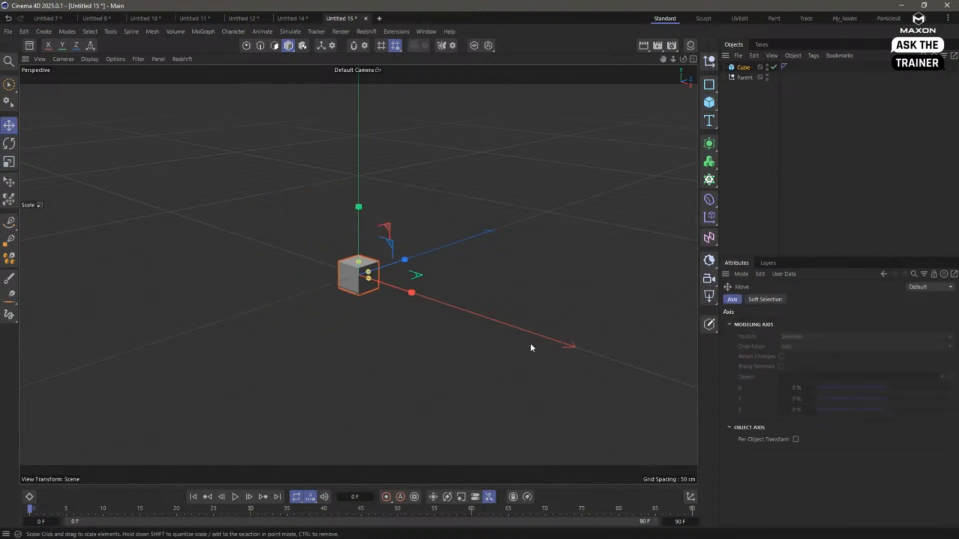
pyautogui.moveTo(531, 346); pyautogui.dragTo(393, 365)
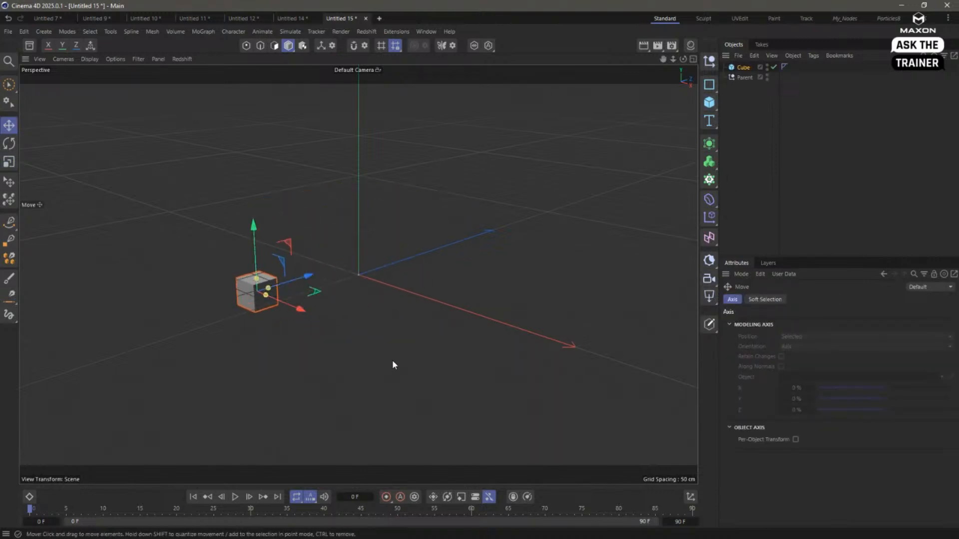
pyautogui.press('r')
pyautogui.moveTo(265, 301); pyautogui.dragTo(247, 320)
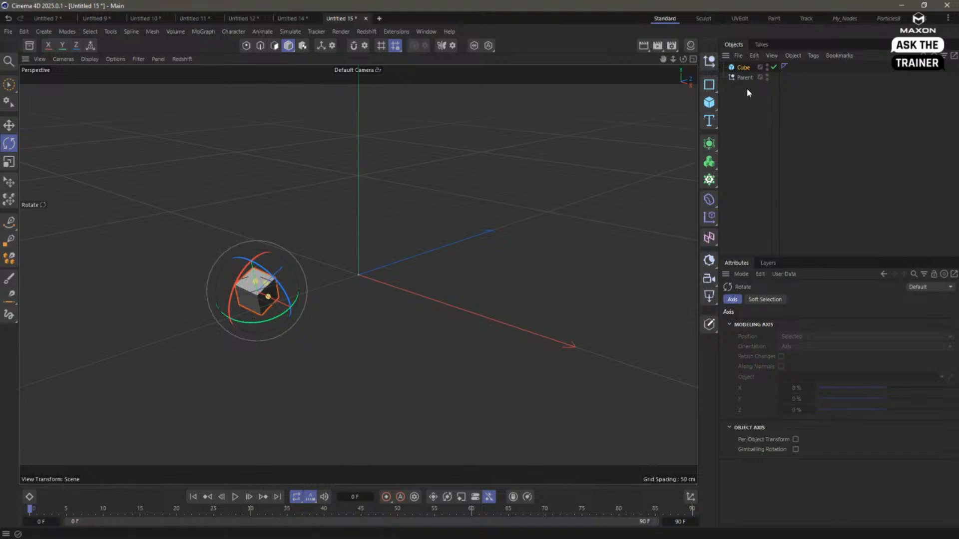
pyautogui.moveTo(743, 67); pyautogui.dragTo(746, 77)
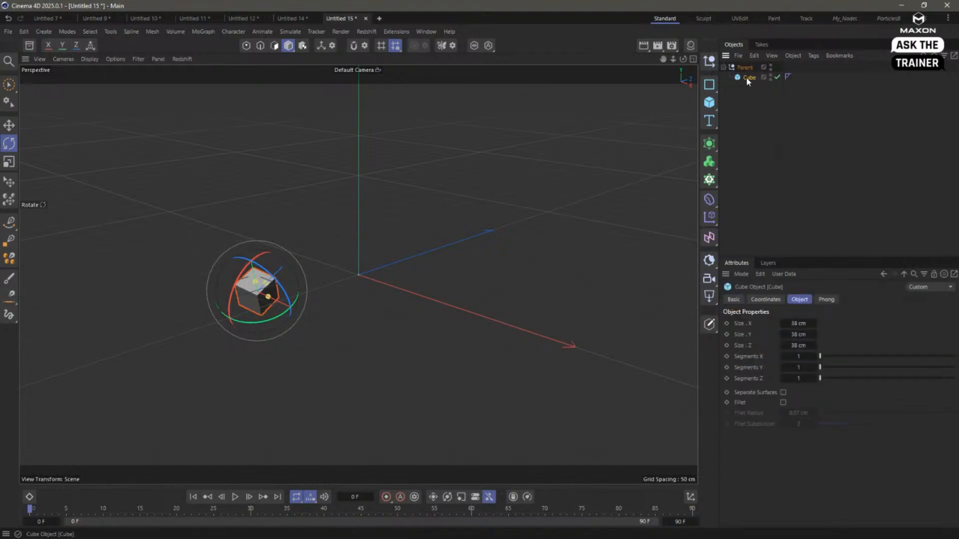
# - Set keyframes for the cube's position and rotation on all axes at frame 0
pyautogui.click(765, 299)
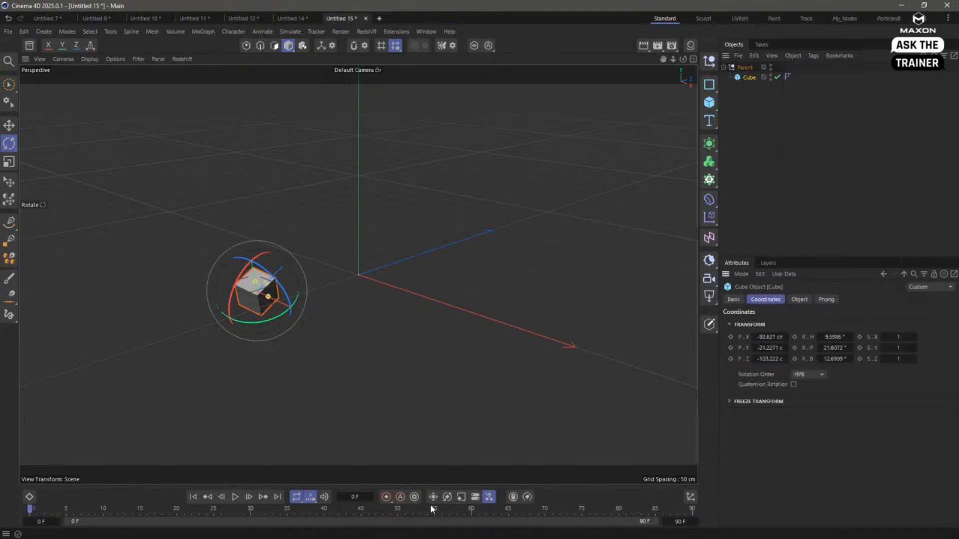
pyautogui.moveTo(730, 338); pyautogui.dragTo(730, 359)
pyautogui.moveTo(795, 338); pyautogui.dragTo(795, 358)
# - At frame 90, move the cube to about 87, 20.6, 97.3 cm, rotate it freely, and keyframe its position and rotation
pyautogui.moveTo(441, 512); pyautogui.dragTo(726, 510)
pyautogui.press('e')
pyautogui.moveTo(388, 323); pyautogui.dragTo(587, 288)
pyautogui.press('r')
pyautogui.moveTo(462, 283); pyautogui.dragTo(487, 220)
pyautogui.click(746, 78)
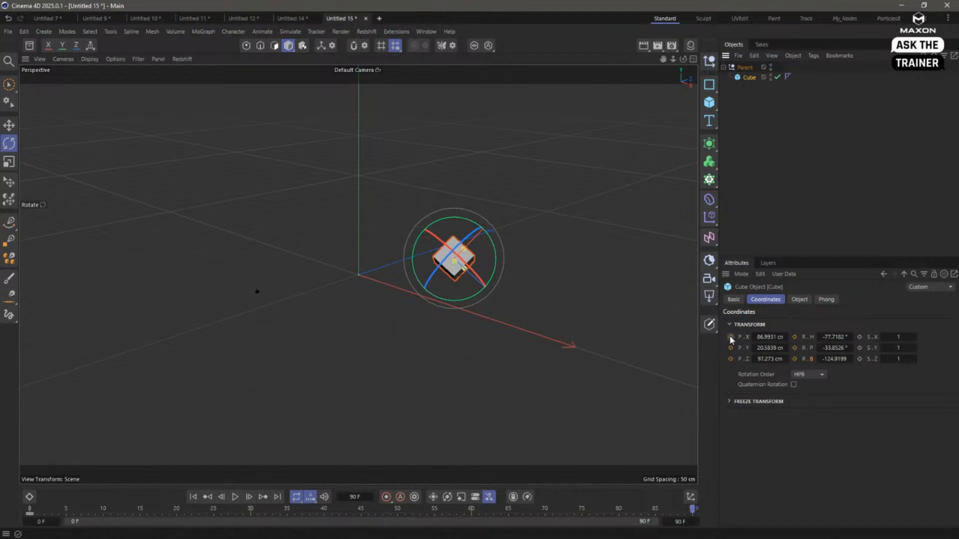
pyautogui.moveTo(730, 337); pyautogui.dragTo(730, 359)
pyautogui.moveTo(795, 338); pyautogui.dragTo(795, 358)
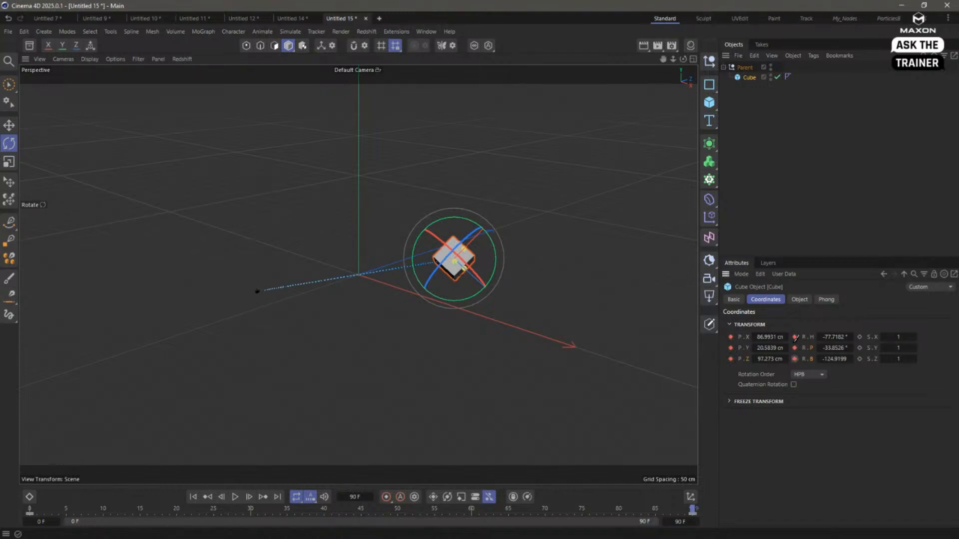
# - Return to frame 0, show an enlarged Dope Sheet below the viewport, and expand the cube's Position tracks
pyautogui.click(742, 142)
pyautogui.click(735, 67)
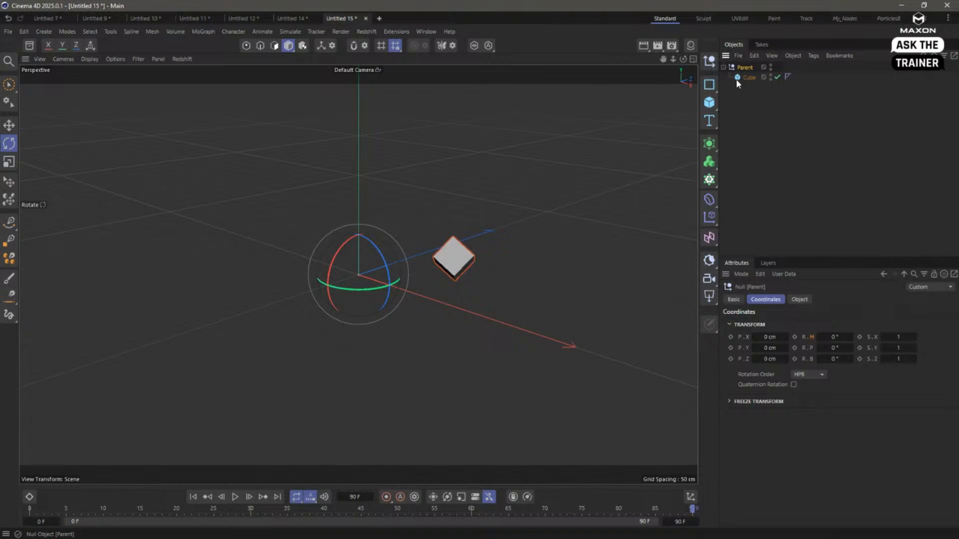
pyautogui.press('e')
pyautogui.click(750, 78)
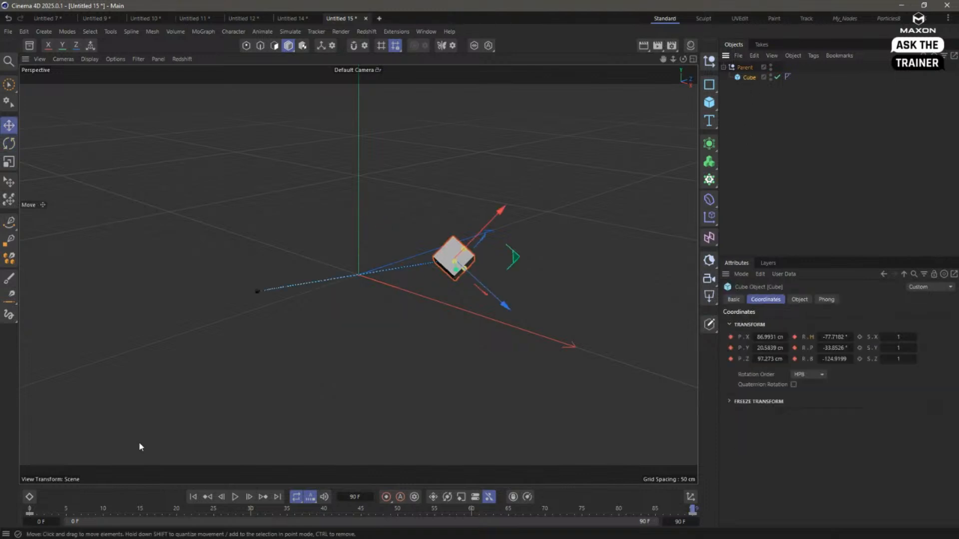
pyautogui.click(30, 510)
pyautogui.click(29, 498)
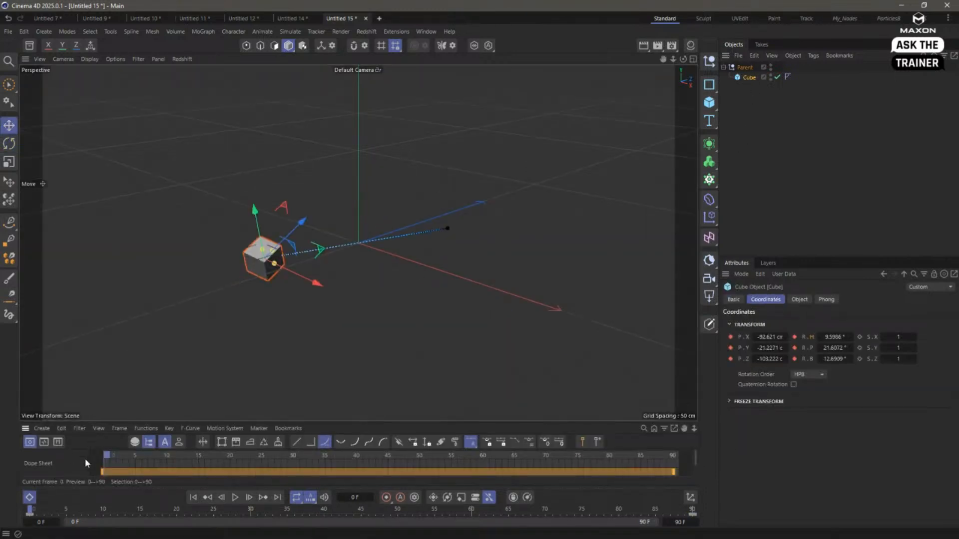
pyautogui.moveTo(116, 422); pyautogui.dragTo(116, 316)
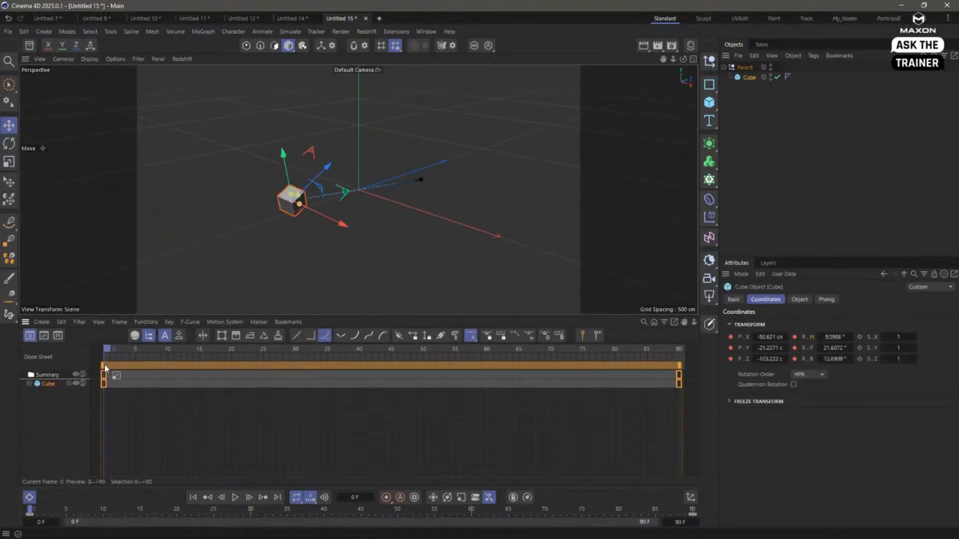
pyautogui.click(30, 383)
pyautogui.click(35, 393)
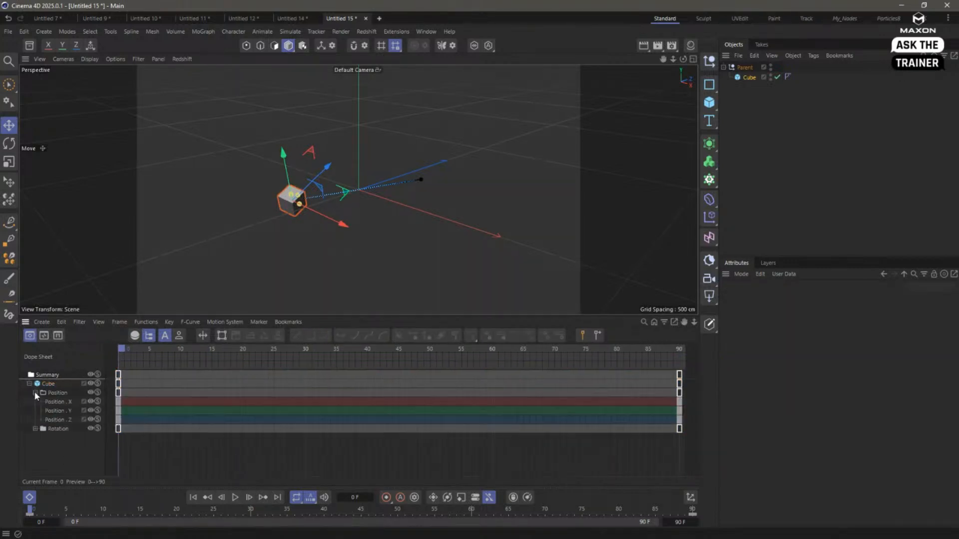
# - Examine the cube's Position X key at frame 0 and compare the coordinates of the Parent null and the cube
pyautogui.click(118, 402)
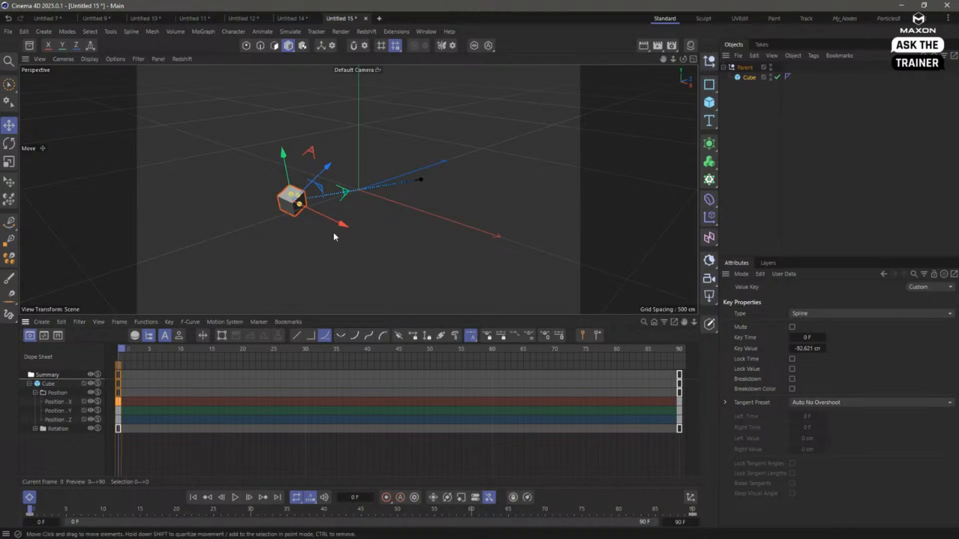
pyautogui.click(745, 68)
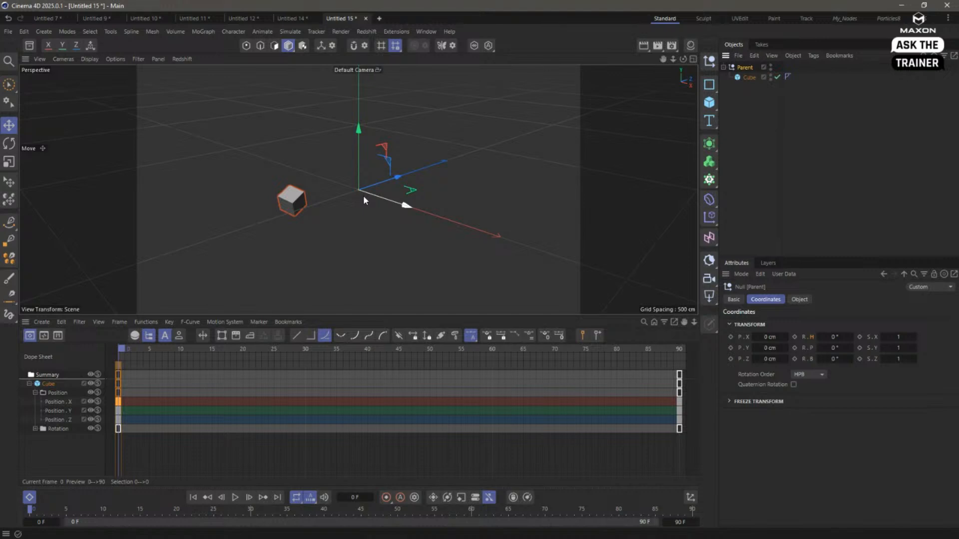
pyautogui.click(744, 77)
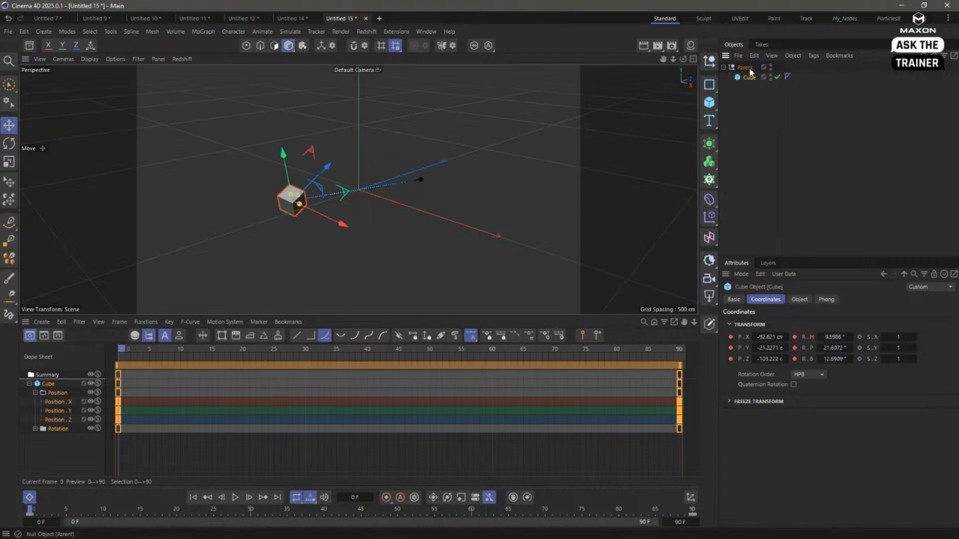
# - Move the Parent null away from the origin and play the animation, repositioning the null to about -116, 142, -145 cm during playback
pyautogui.click(747, 68)
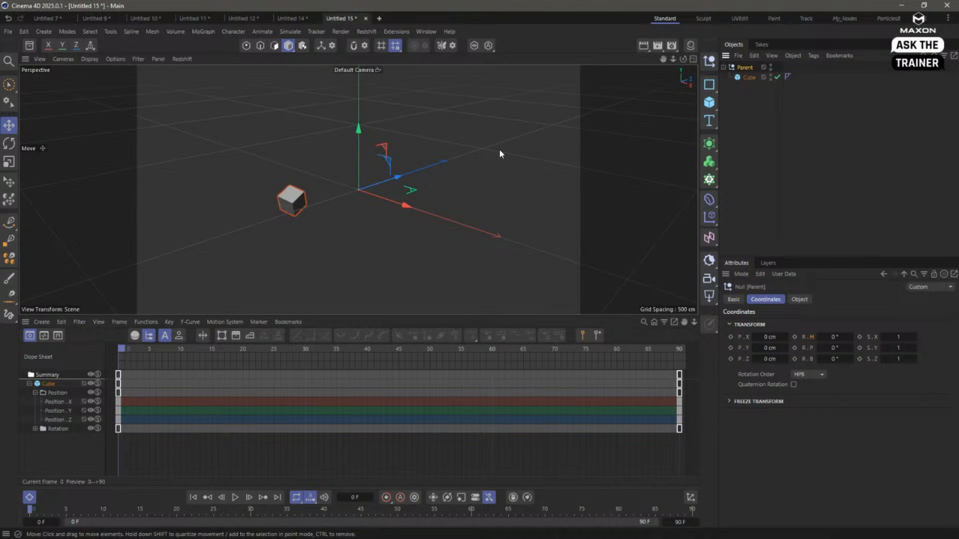
pyautogui.moveTo(477, 212); pyautogui.dragTo(358, 142)
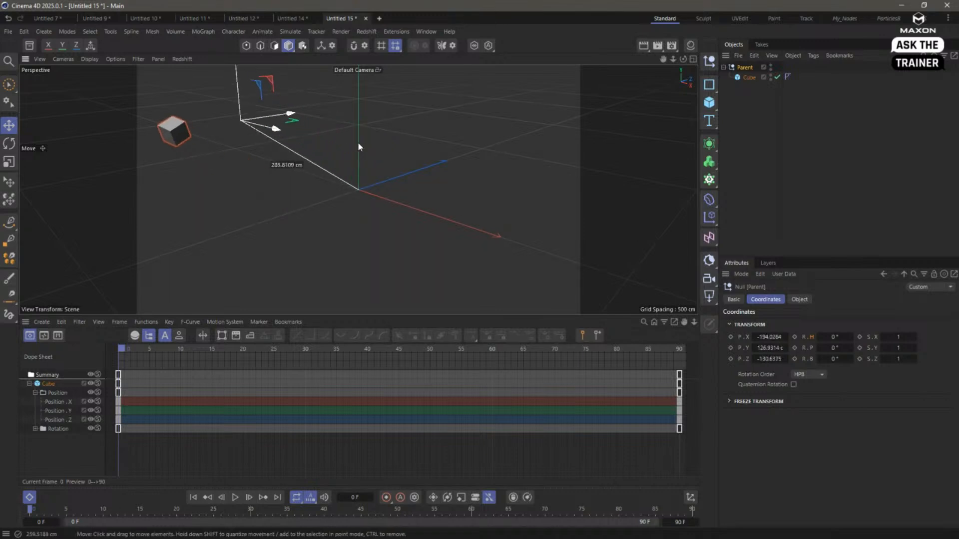
pyautogui.click(235, 498)
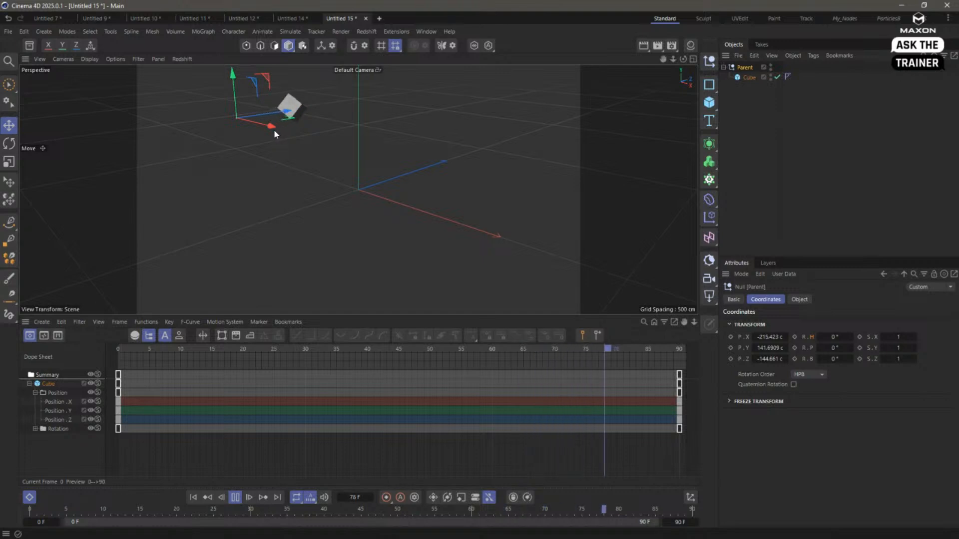
pyautogui.moveTo(274, 130); pyautogui.dragTo(290, 192)
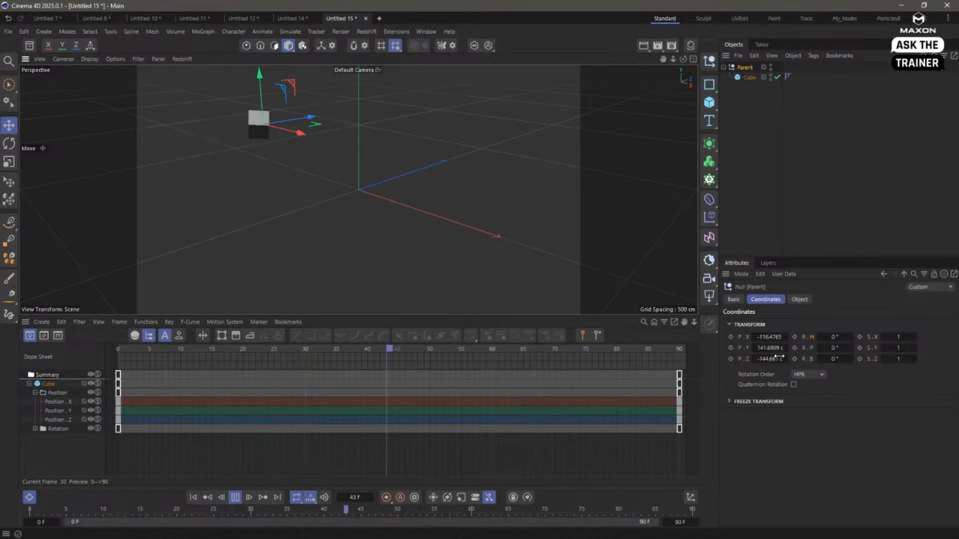
# - Compare the cube's local coordinates with its World coordinates in the Coordinate Manager during playback
pyautogui.click(746, 77)
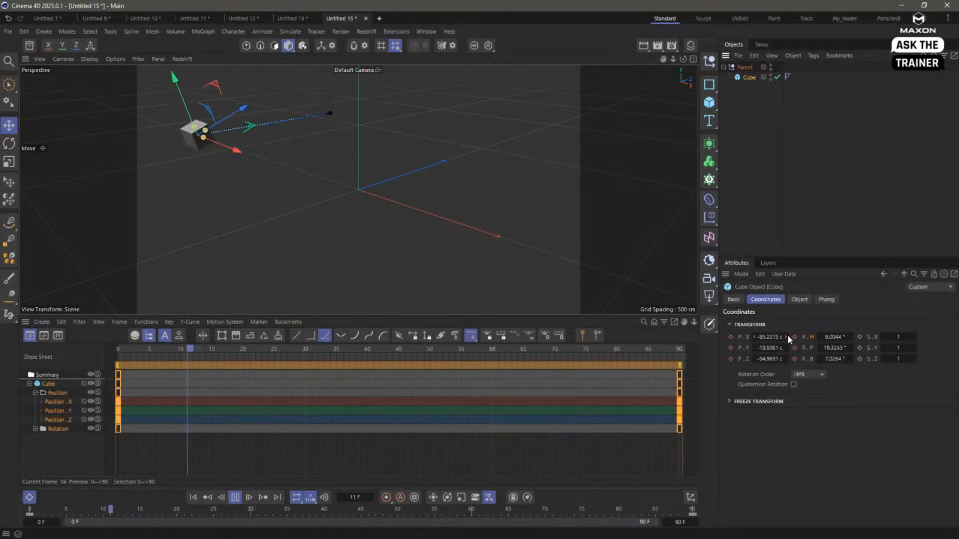
pyautogui.click(690, 498)
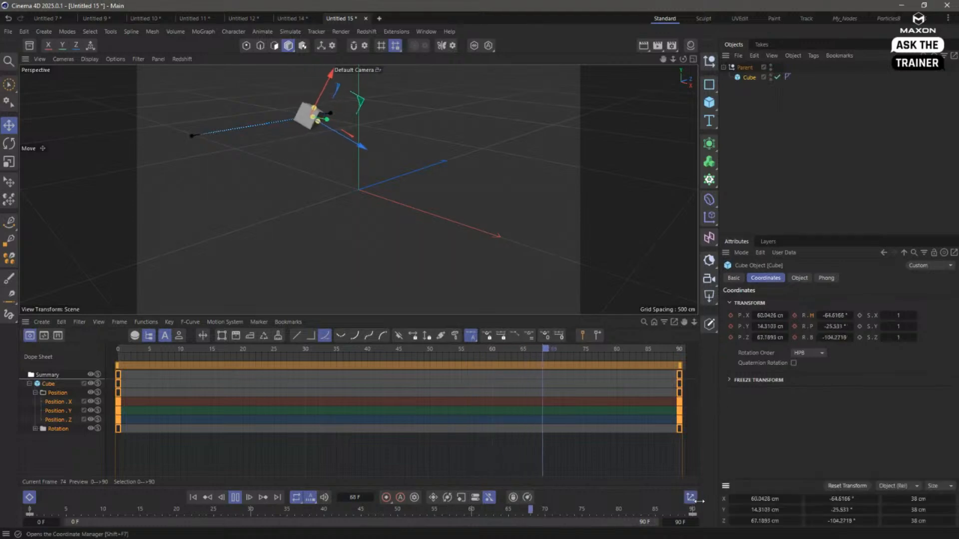
pyautogui.click(897, 485)
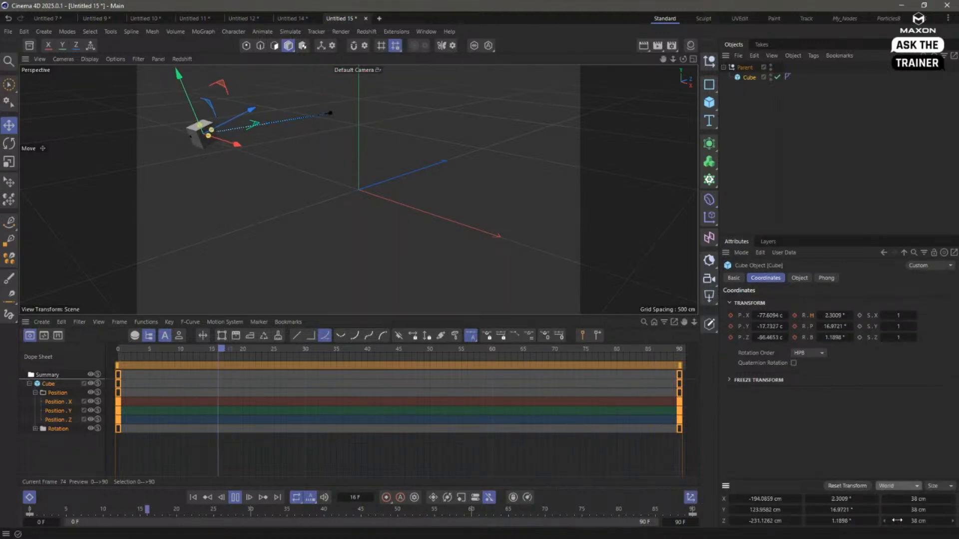
pyautogui.click(894, 522)
pyautogui.click(691, 497)
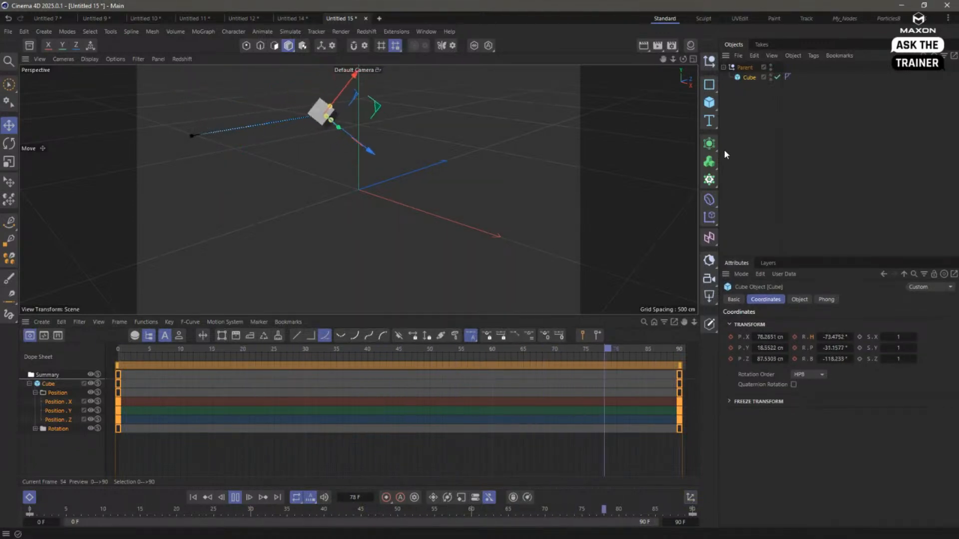
# - Stop playback, return to frame 0, and take the cube out of the Parent null's hierarchy
pyautogui.click(236, 498)
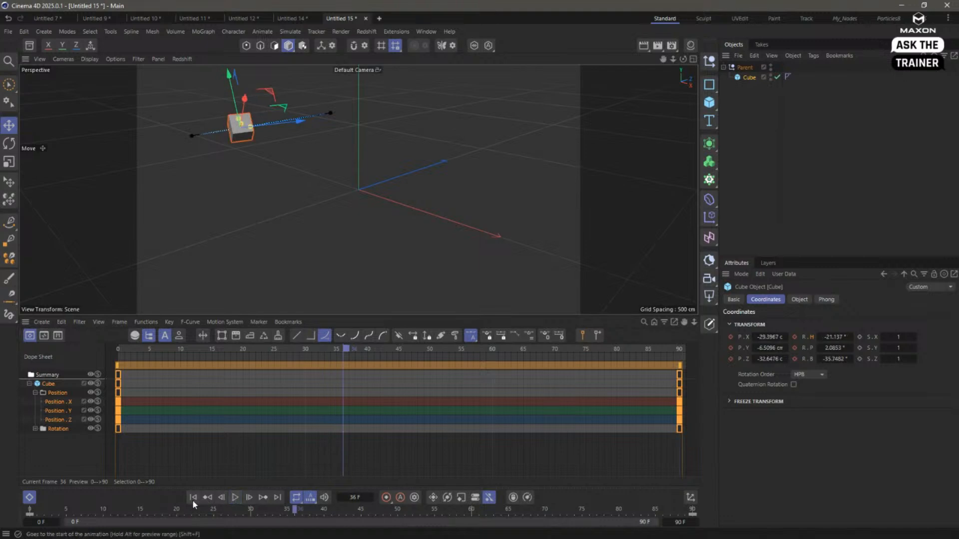
pyautogui.click(193, 499)
pyautogui.click(751, 92)
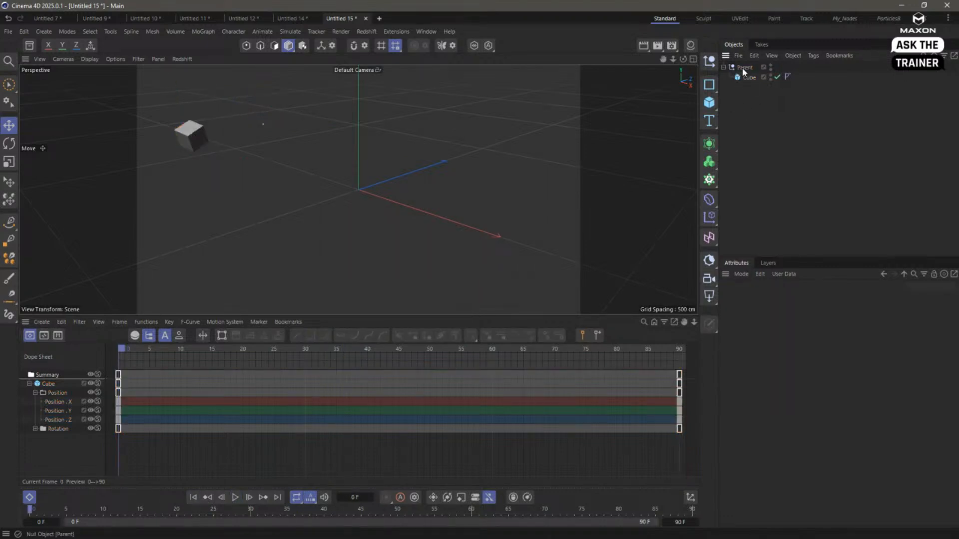
pyautogui.click(746, 79)
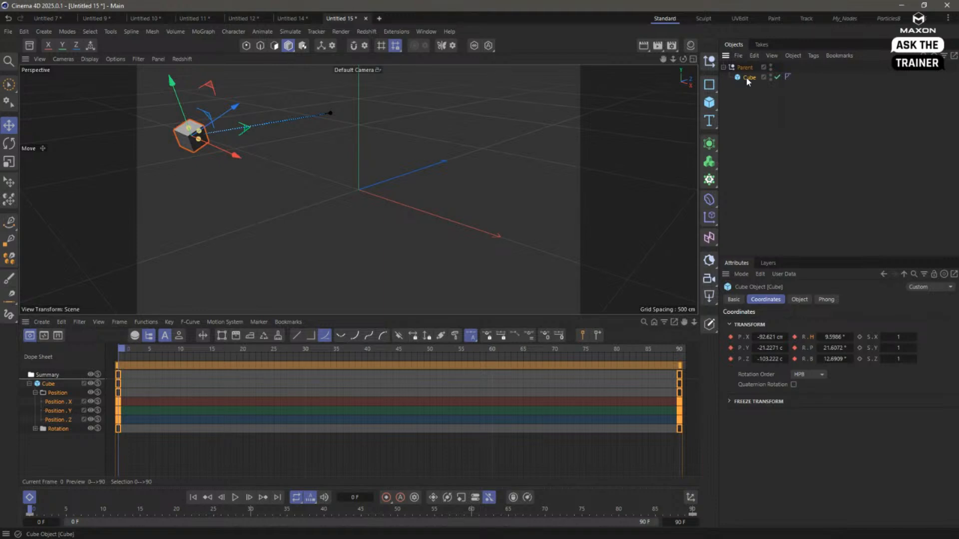
pyautogui.moveTo(750, 103); pyautogui.dragTo(751, 102)
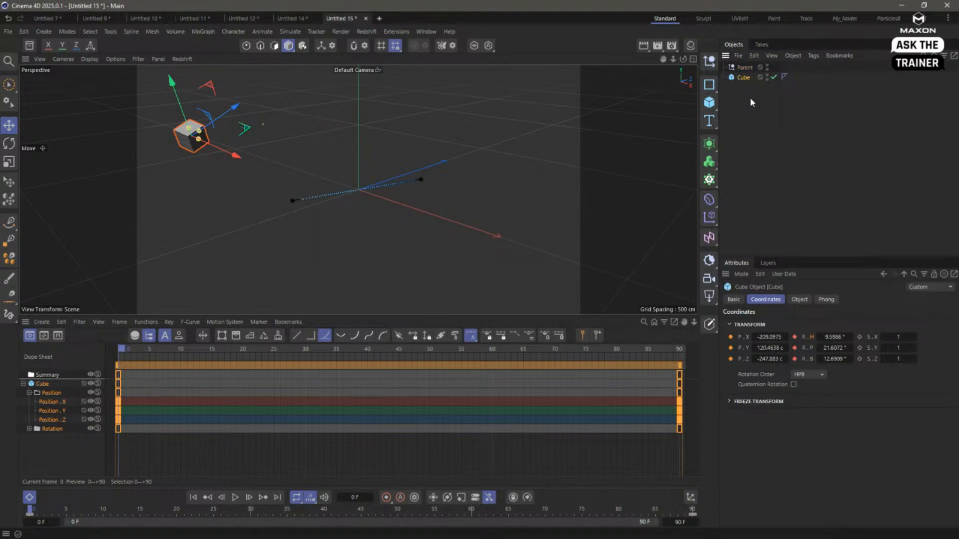
# - Play back the unparented cube's animation briefly and examine the properties of its Position X track
pyautogui.click(235, 497)
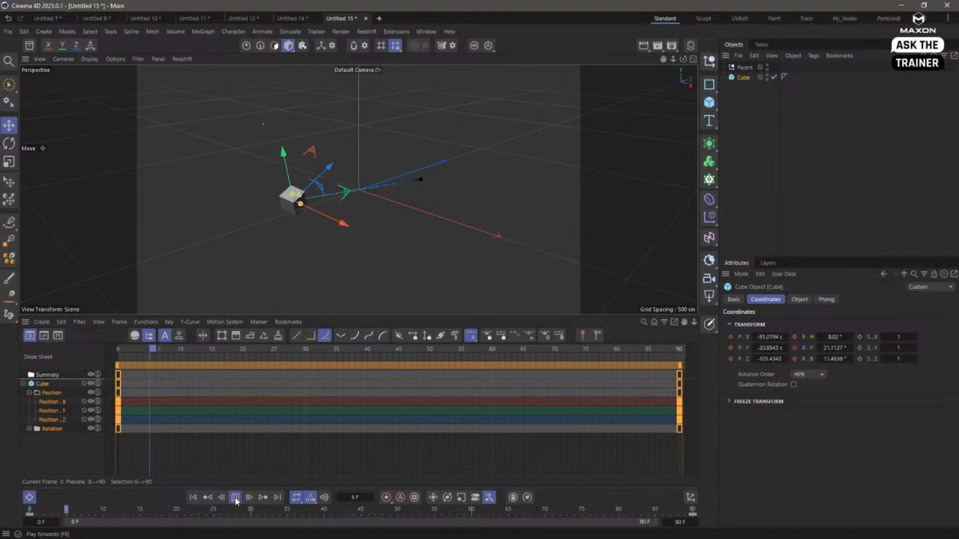
pyautogui.click(235, 498)
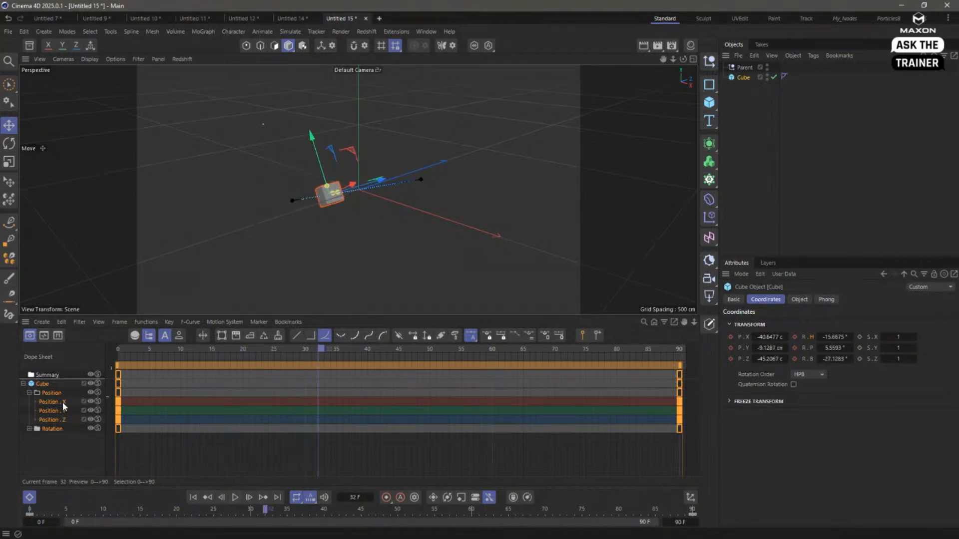
pyautogui.click(111, 402)
pyautogui.click(112, 404)
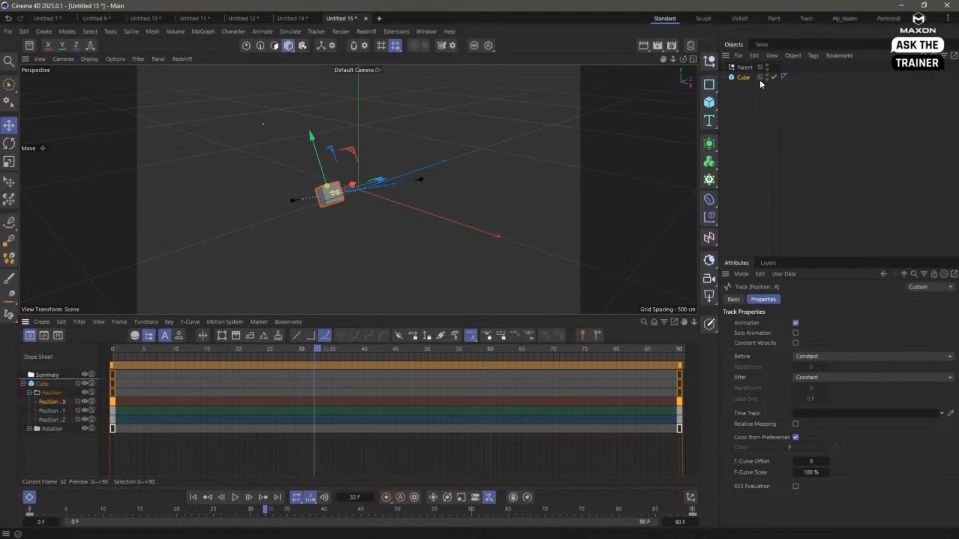
# - Move the Parent null to about 252, 57, 182 cm and make the animated cube its child again
pyautogui.click(745, 68)
pyautogui.moveTo(428, 152); pyautogui.dragTo(679, 197)
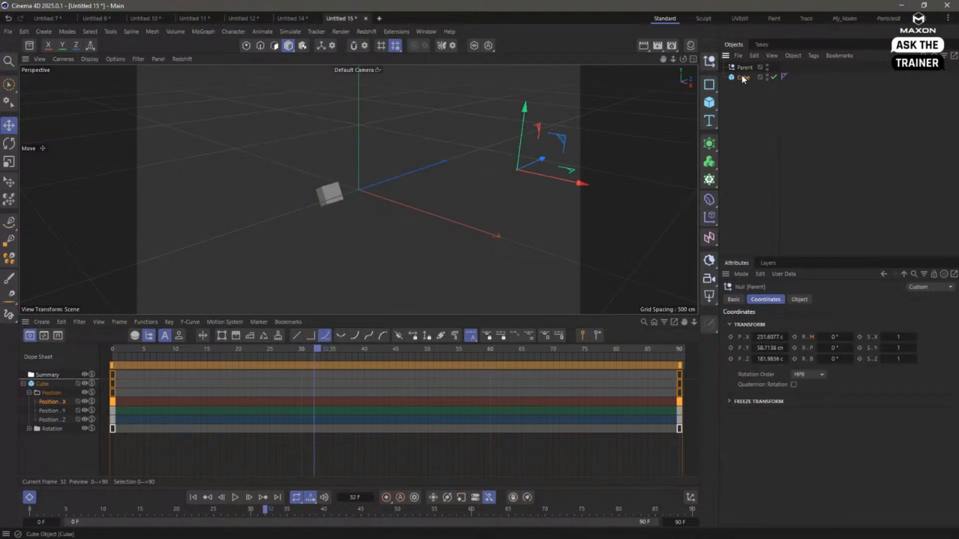
pyautogui.moveTo(741, 74); pyautogui.dragTo(746, 67)
# - Play the re-parented cube's animation from frame 0 and stop it near the end of the range
pyautogui.click(193, 498)
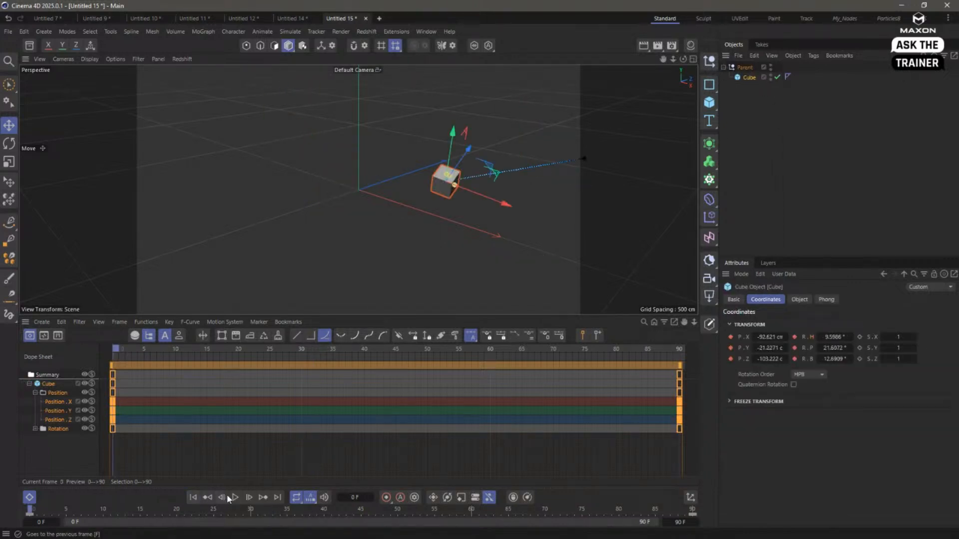
pyautogui.click(234, 498)
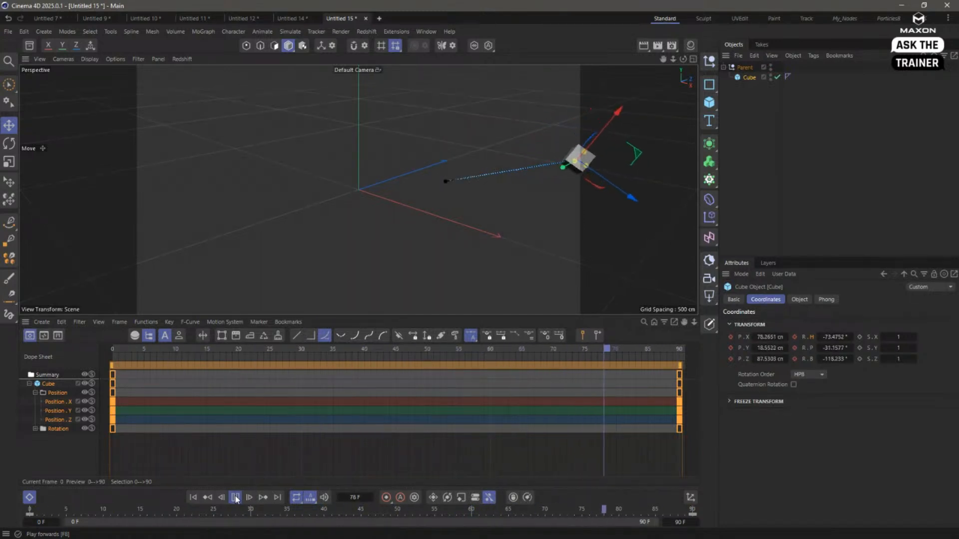
pyautogui.click(234, 498)
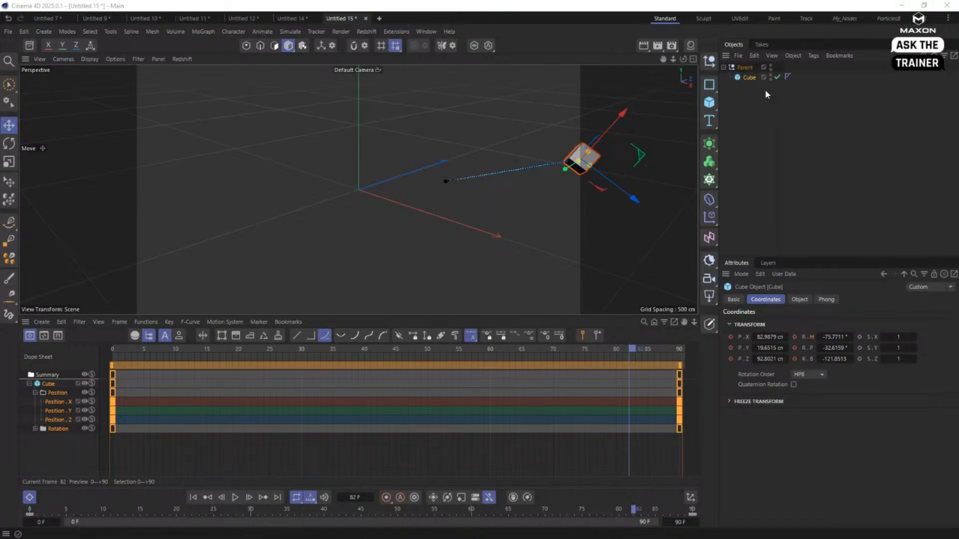
# - Add a second cube at the top level of the hierarchy, rotate it freely, and move it away from the origin
pyautogui.click(741, 116)
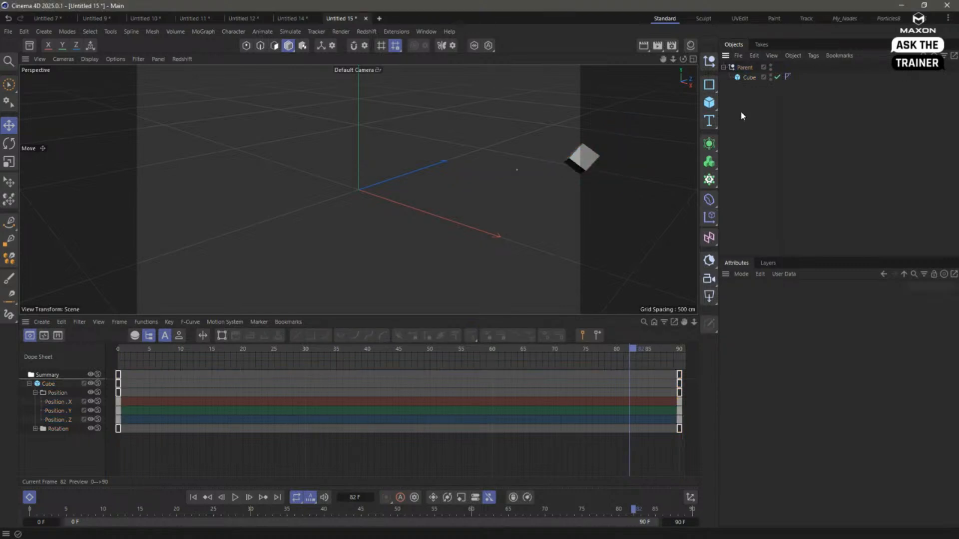
pyautogui.click(709, 103)
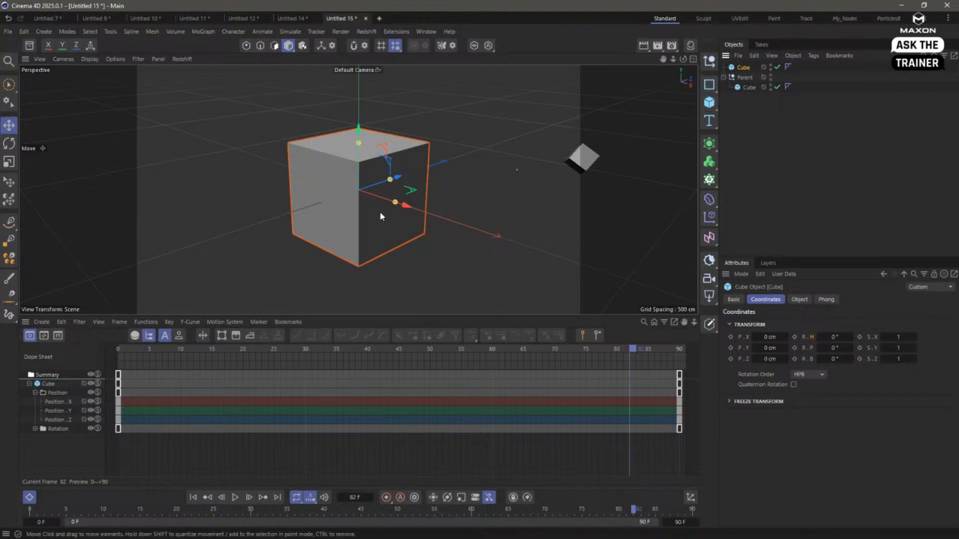
pyautogui.press('r')
pyautogui.moveTo(402, 226); pyautogui.dragTo(326, 220)
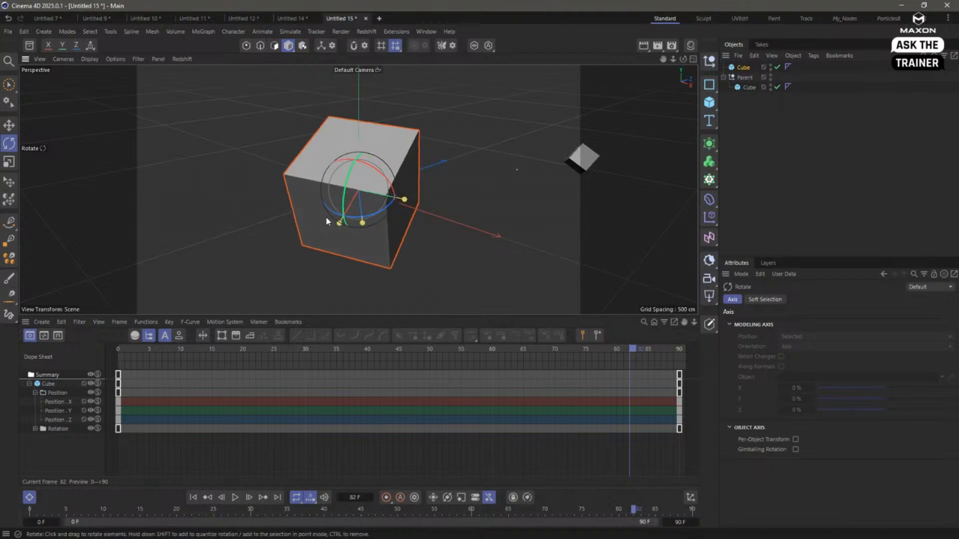
pyautogui.press('e')
pyautogui.moveTo(423, 246); pyautogui.dragTo(300, 220)
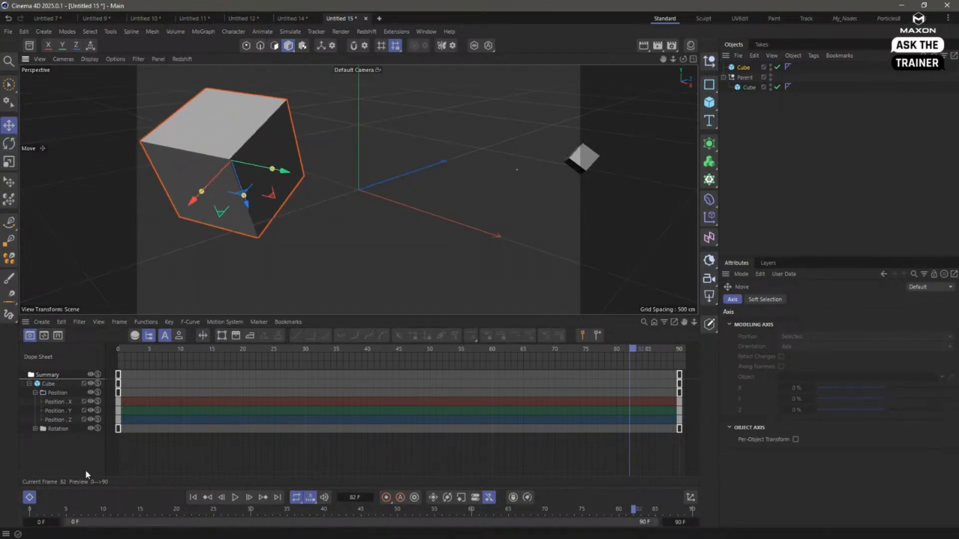
# - Hide the Dope Sheet and parent the animated cube to the new rotated cube instead of the Parent null
pyautogui.click(28, 497)
pyautogui.click(752, 87)
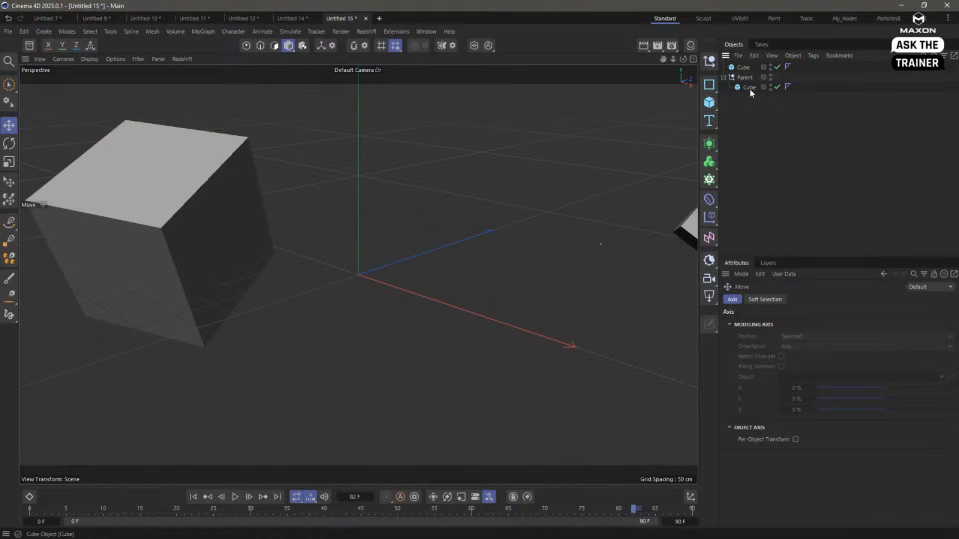
pyautogui.moveTo(748, 70); pyautogui.dragTo(744, 68)
pyautogui.click(743, 68)
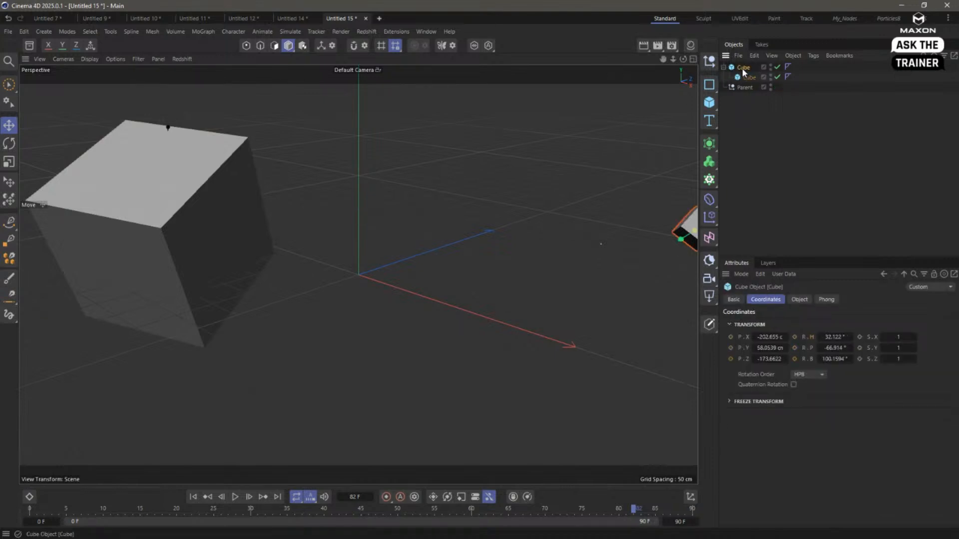
pyautogui.press('t')
pyautogui.moveTo(226, 193); pyautogui.dragTo(226, 249)
pyautogui.hotkey('ctrl', 'z')
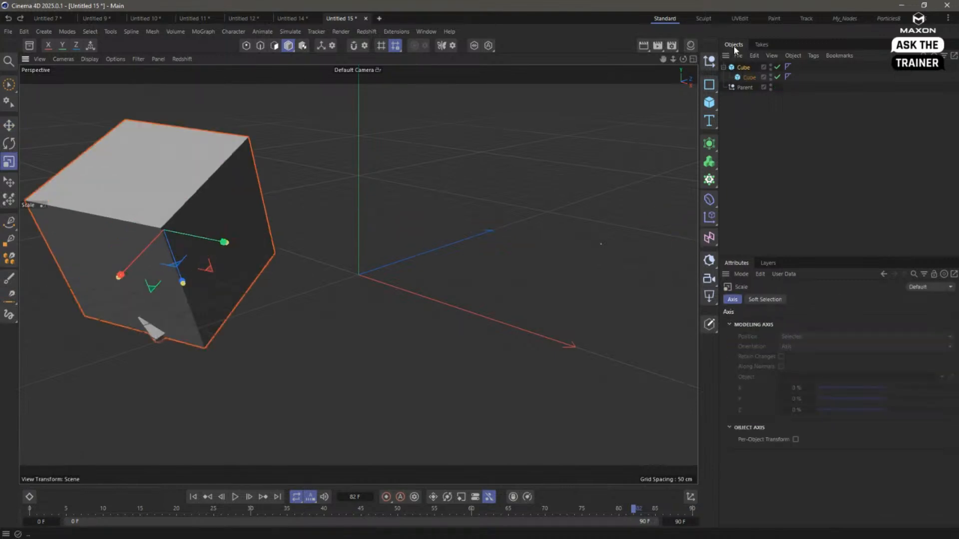
# - Reduce the new parent cube's size to 15 cm in X, 35 cm in Y and 53 cm in Z
pyautogui.click(739, 68)
pyautogui.click(800, 300)
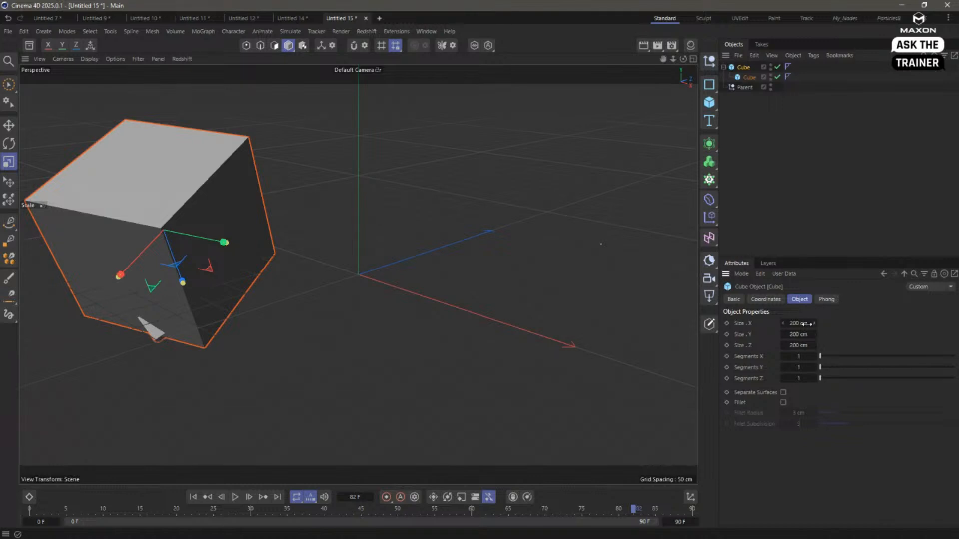
pyautogui.moveTo(807, 325); pyautogui.dragTo(719, 345)
pyautogui.moveTo(782, 350); pyautogui.dragTo(725, 352)
pyautogui.click(792, 229)
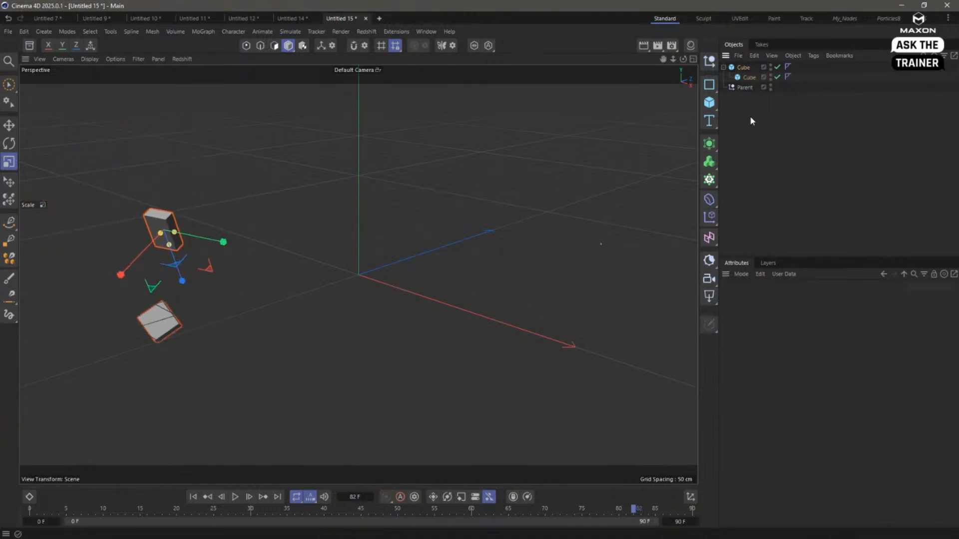
pyautogui.click(744, 69)
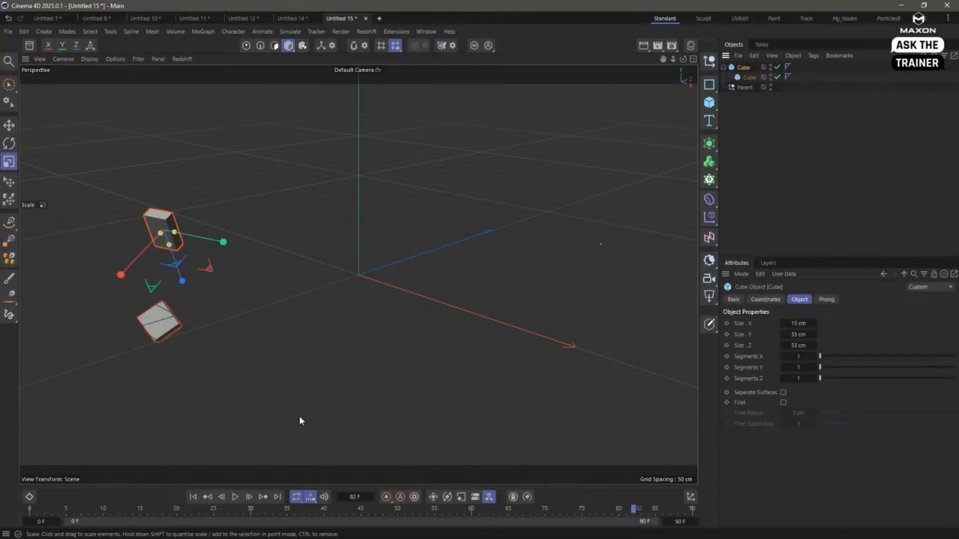
pyautogui.click(749, 78)
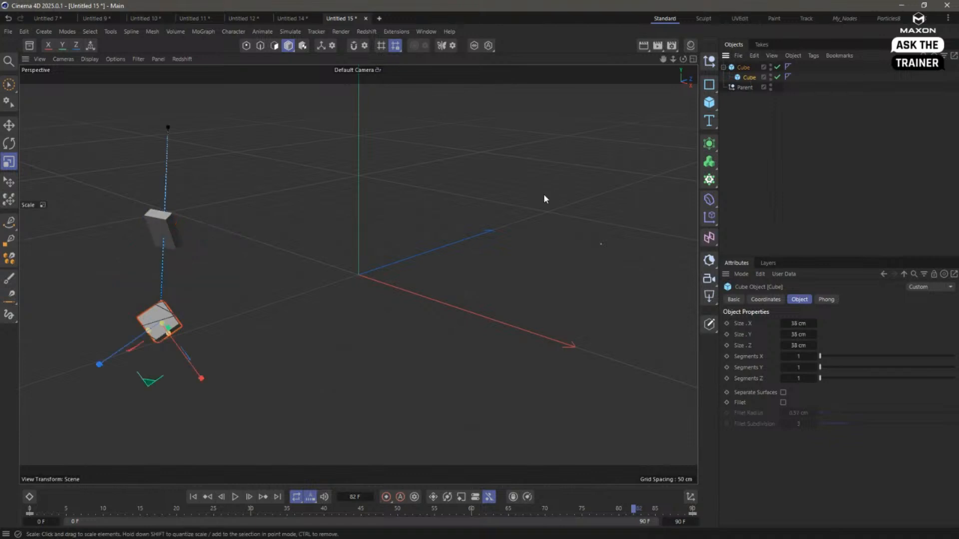
# - Add a sphere, scale it down, and place it across the scene from the two cubes
pyautogui.click(766, 122)
pyautogui.click(709, 102)
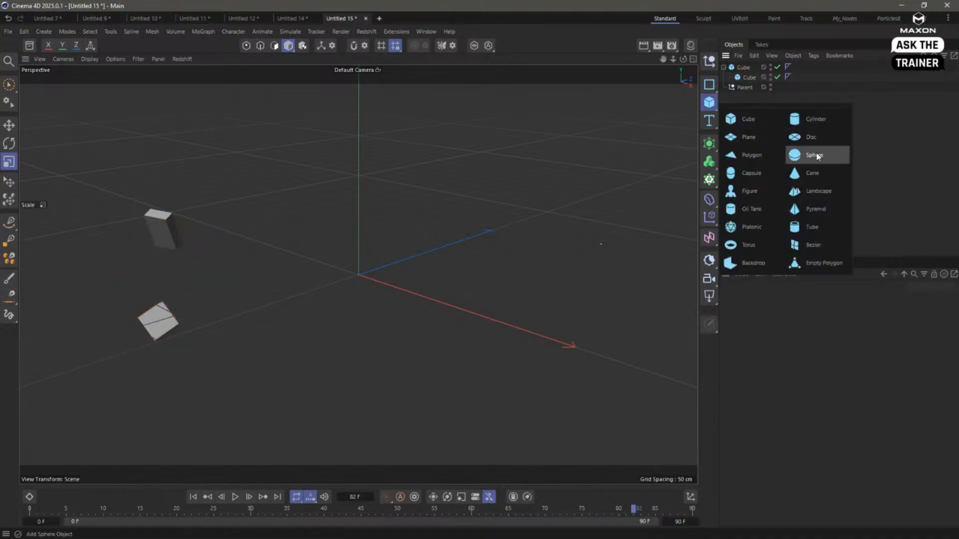
pyautogui.click(809, 155)
pyautogui.press('e')
pyautogui.moveTo(329, 304); pyautogui.dragTo(595, 233)
pyautogui.press('t')
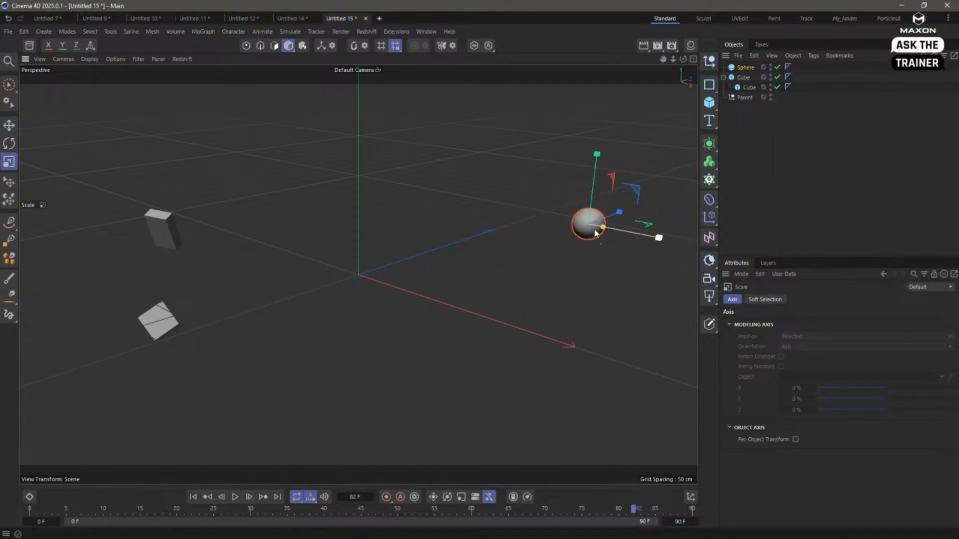
# - Rename the animated child cube as "moving Cube"
pyautogui.doubleClick(750, 87)
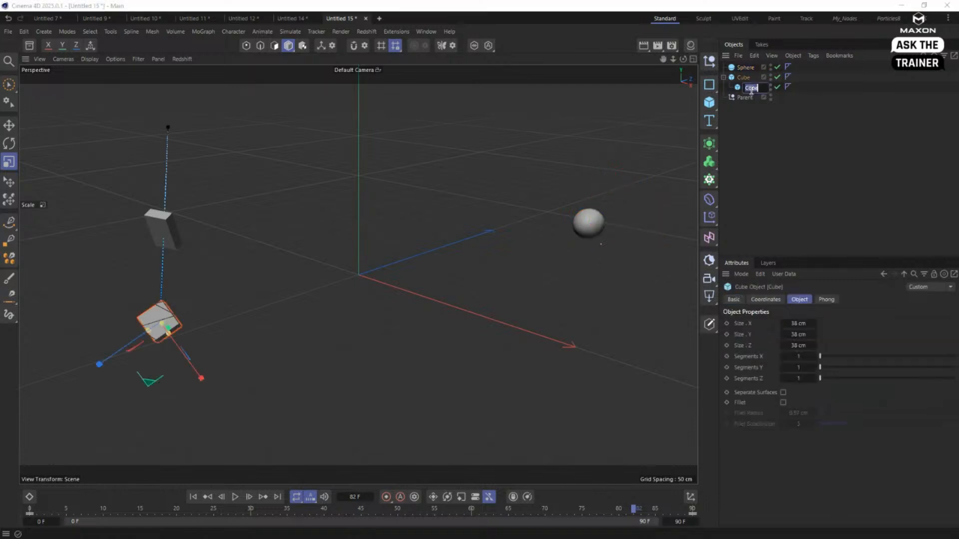
pyautogui.write('Ending C')
pyautogui.press('Return')
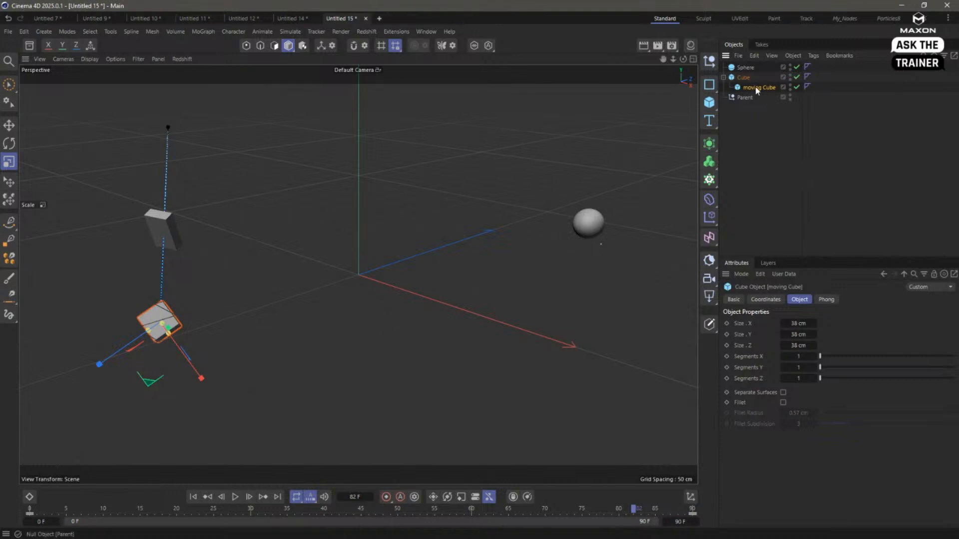
# - Add a null as a child of the static cube and rename it "New Parent"
pyautogui.click(744, 78)
pyautogui.keyDown('shift'); pyautogui.click(712, 62); pyautogui.keyUp('shift')
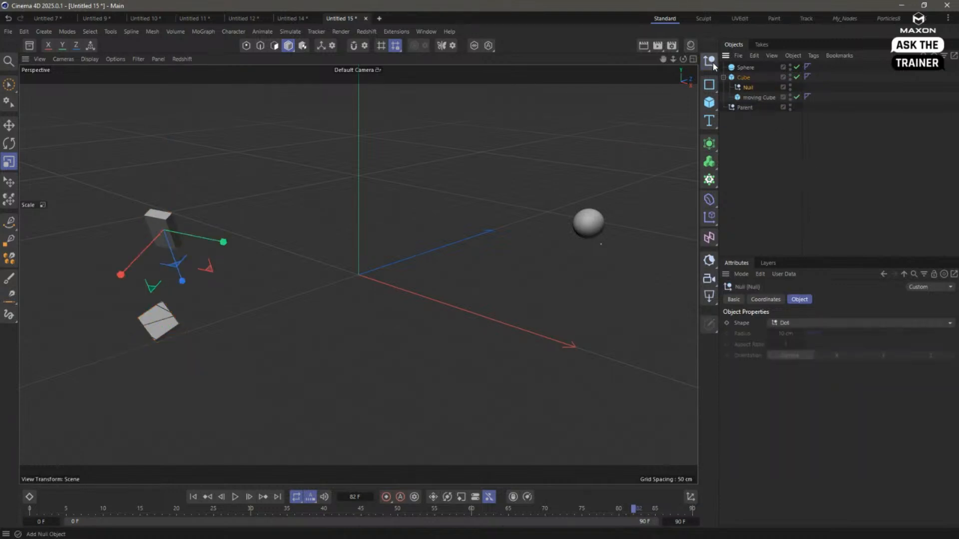
pyautogui.click(744, 77)
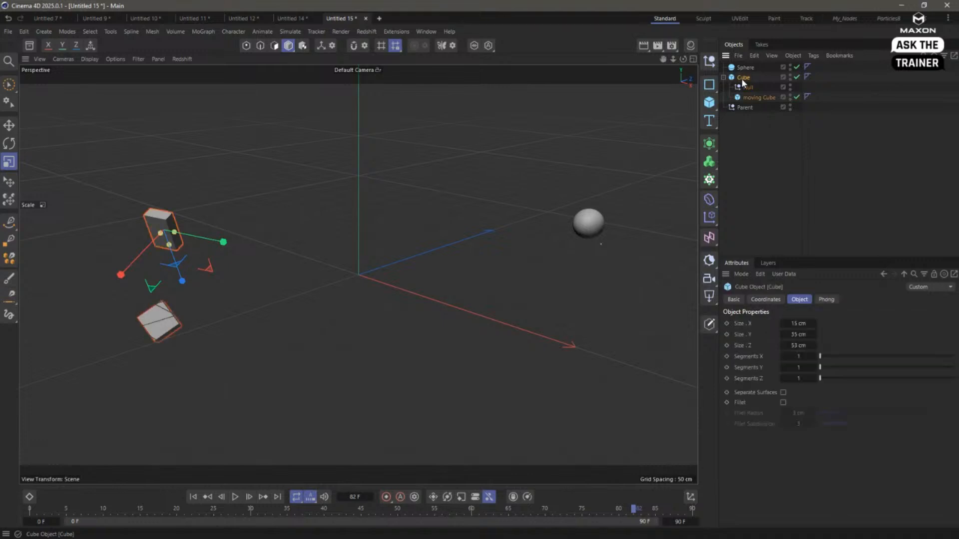
pyautogui.doubleClick(747, 87)
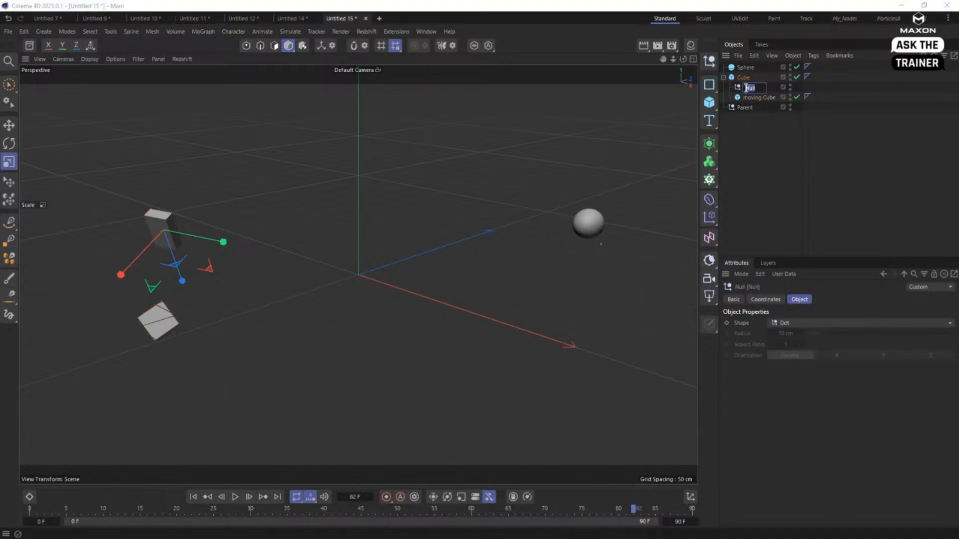
pyautogui.press('BackSpace')
pyautogui.write('New')
pyautogui.write(' Parent')
pyautogui.press('Return')
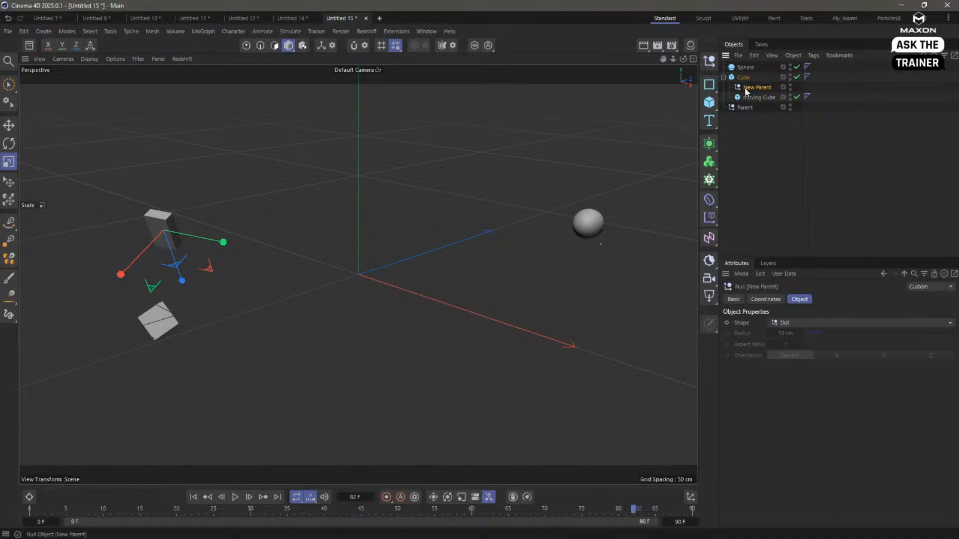
pyautogui.moveTo(745, 90)
pyautogui.mouseDown()
pyautogui.moveTo(745, 69)
pyautogui.moveTo(754, 78)
pyautogui.mouseUp()
pyautogui.hotkey('ctrl', 'z')
pyautogui.hotkey('ctrl', 'z')
# - Examine the New Parent null's position and rotation coordinates relative to the static cube
pyautogui.click(765, 300)
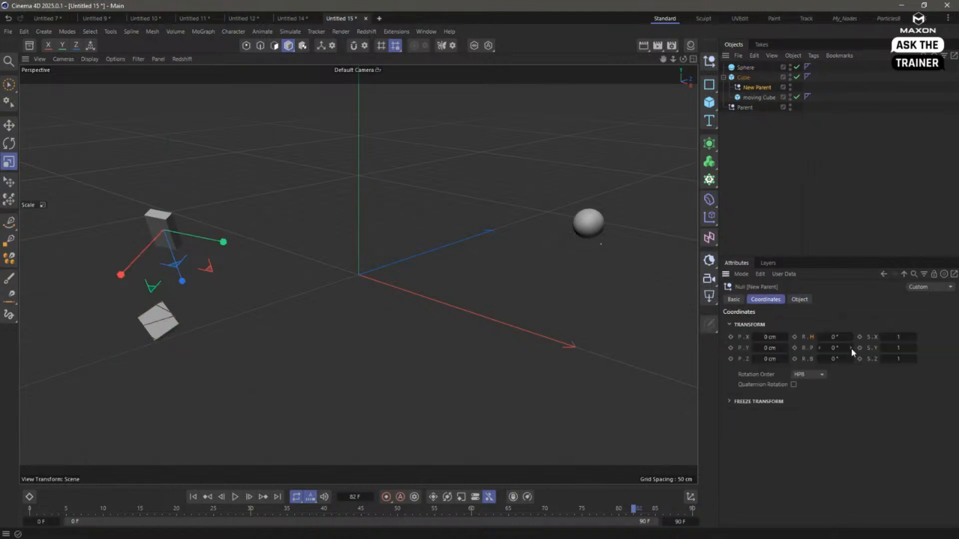
pyautogui.click(748, 146)
pyautogui.click(753, 77)
pyautogui.click(761, 134)
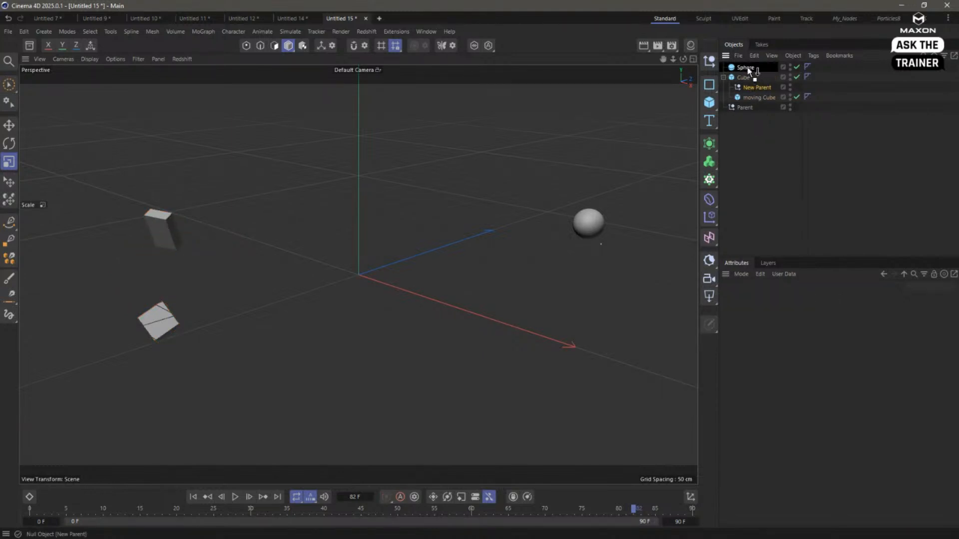
# - Parent the New Parent null to the sphere, and undo a trial placement of moving Cube under that null
pyautogui.moveTo(749, 70); pyautogui.dragTo(758, 80)
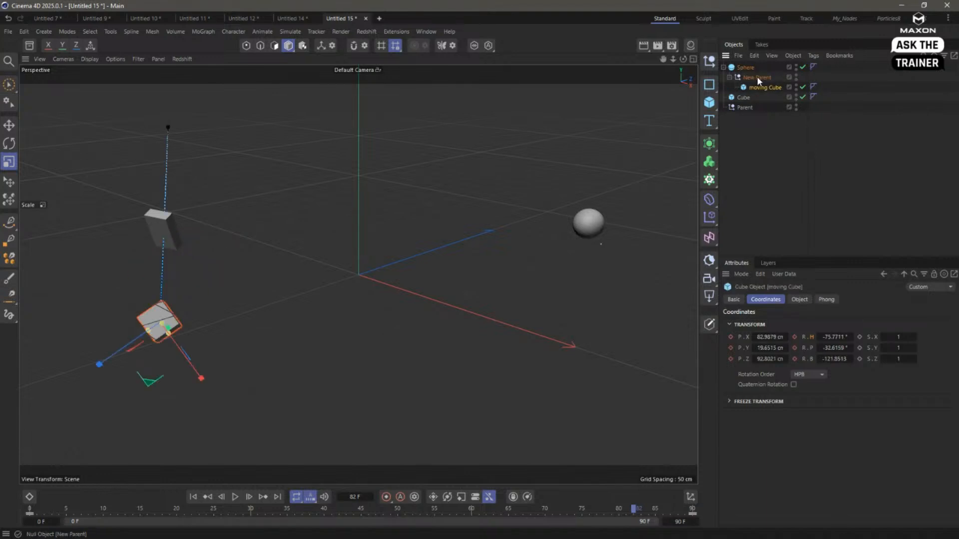
pyautogui.hotkey('ctrl', 'z')
pyautogui.click(786, 192)
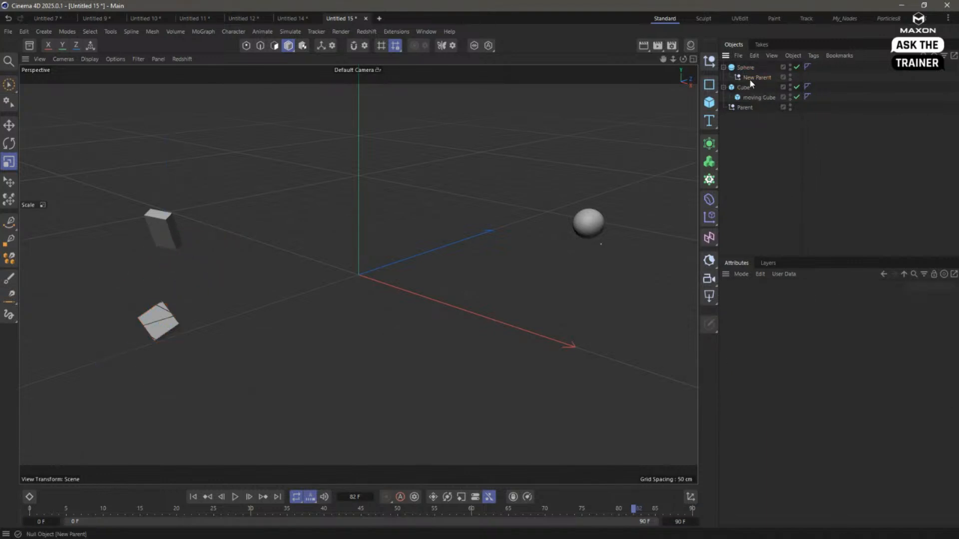
# - Select moving Cube, play its animation briefly from frame 0, and return to frame 0
pyautogui.click(755, 99)
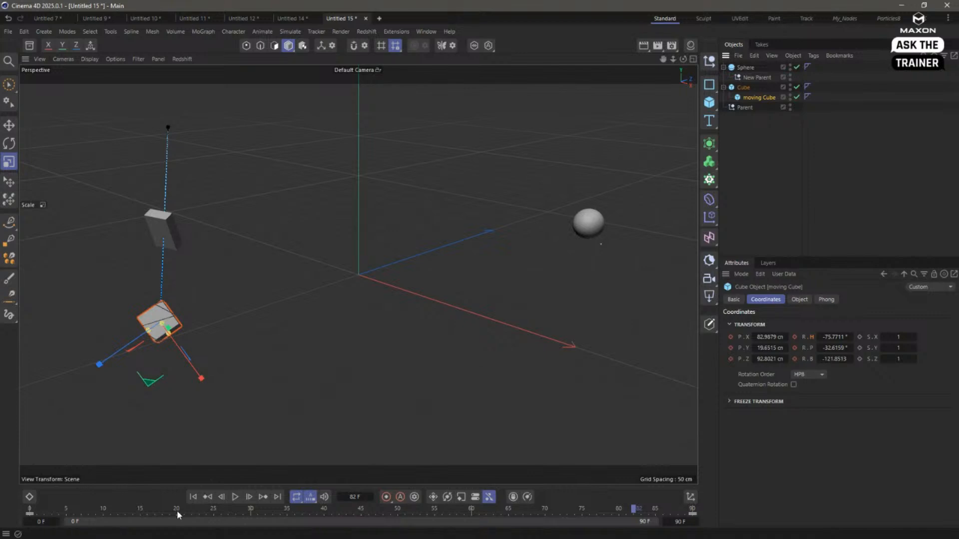
pyautogui.moveTo(177, 511); pyautogui.dragTo(25, 500)
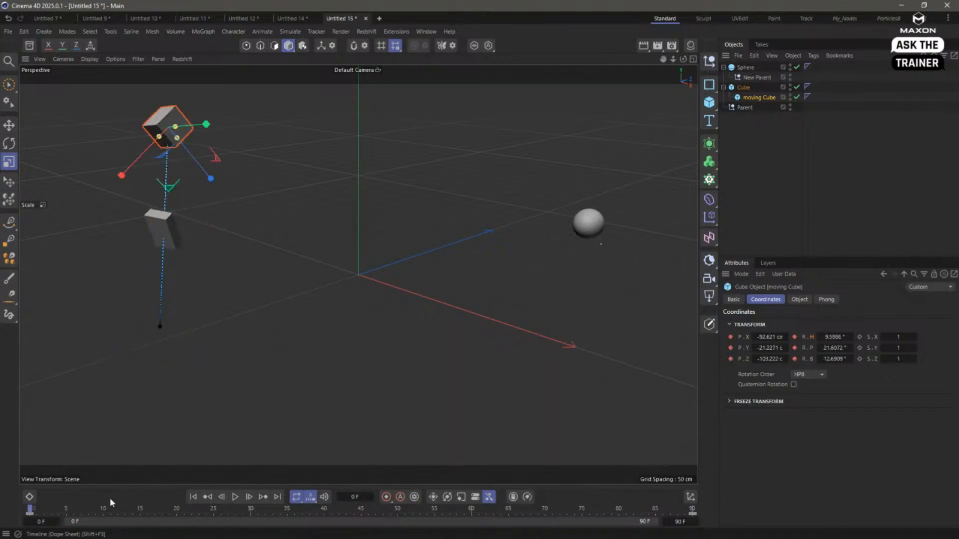
pyautogui.click(235, 497)
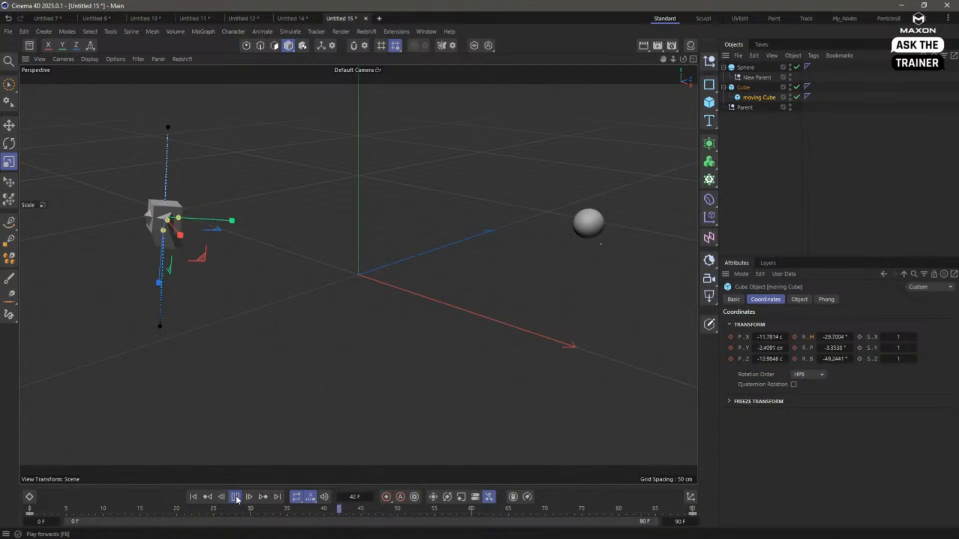
pyautogui.click(235, 497)
pyautogui.click(193, 497)
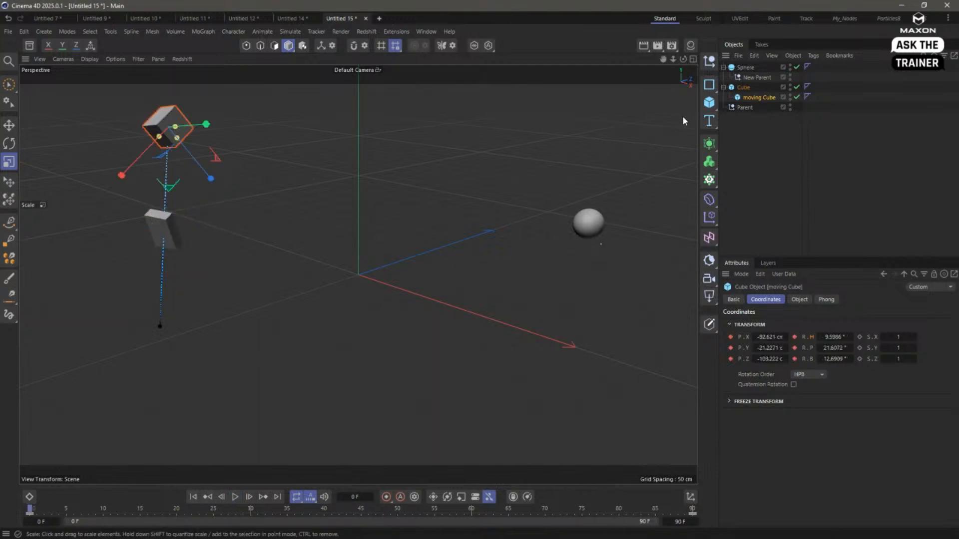
# - Parent moving Cube to the New Parent null under the sphere and scrub the animation to frame 49
pyautogui.moveTo(754, 79)
pyautogui.mouseDown()
pyautogui.moveTo(755, 93)
pyautogui.moveTo(751, 78)
pyautogui.mouseUp()
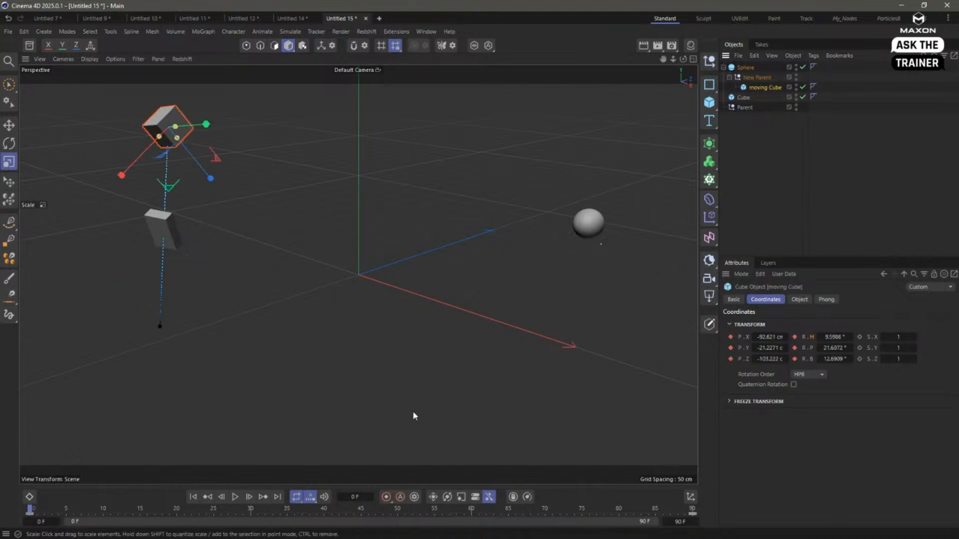
pyautogui.moveTo(27, 512); pyautogui.dragTo(391, 509)
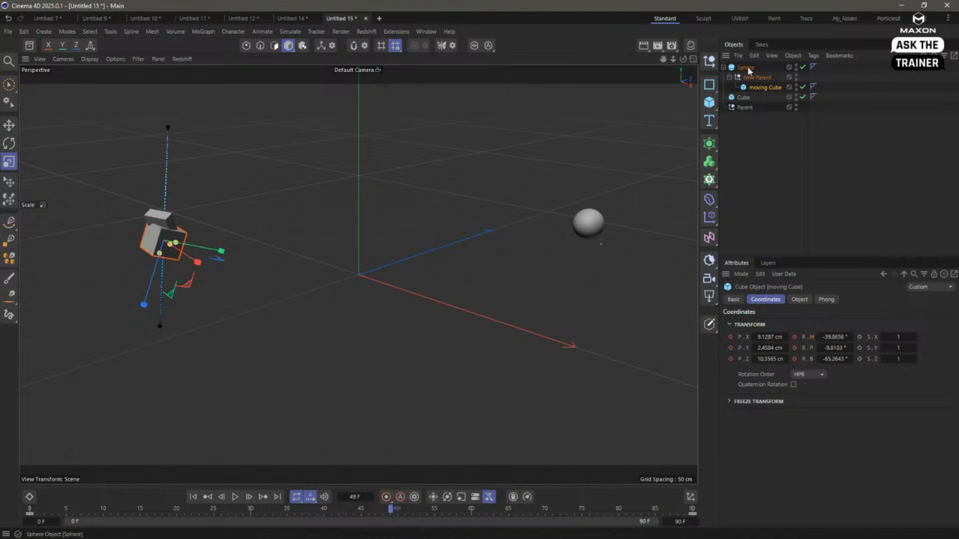
# - Try moving the sphere to test its influence on moving Cube, restore its position, and select moving Cube
pyautogui.click(592, 227)
pyautogui.press('e')
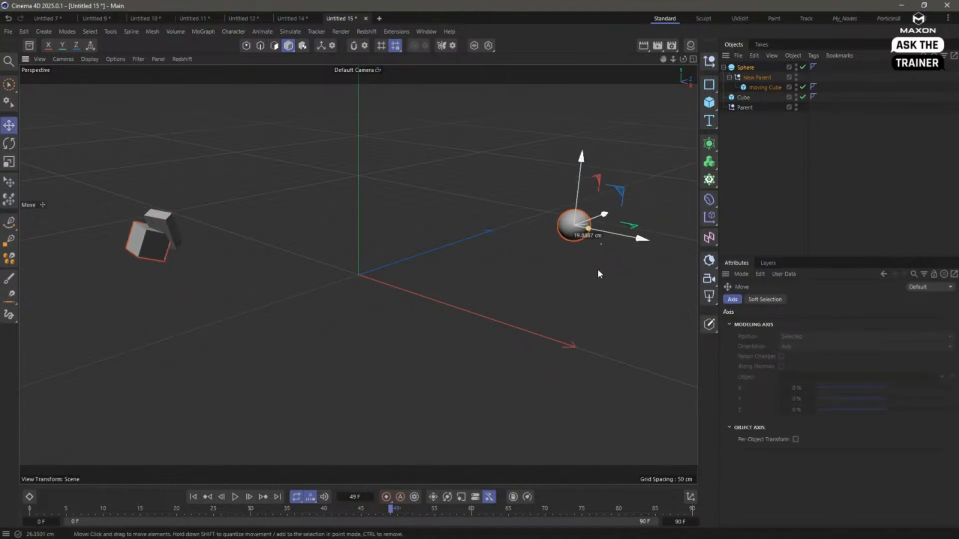
pyautogui.click(755, 88)
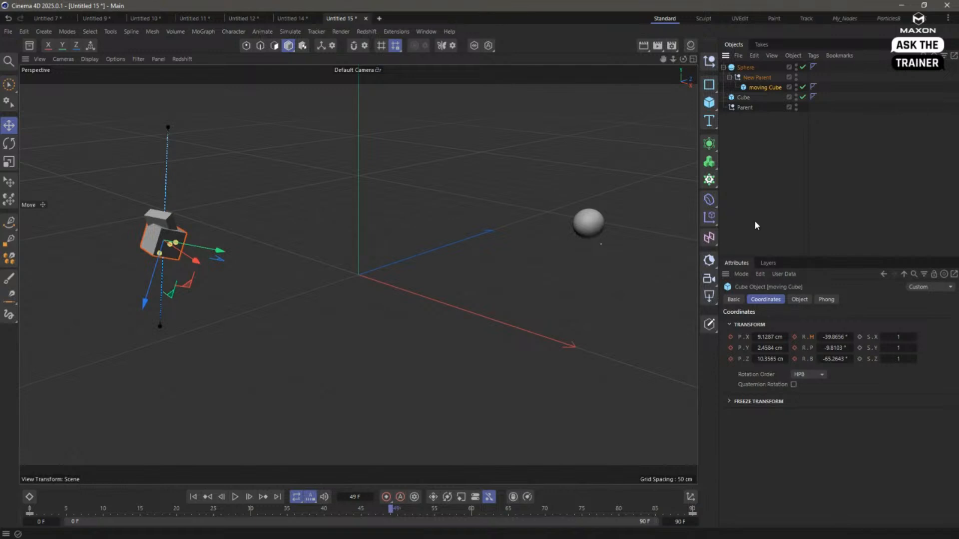
# - Try moving the New Parent null to test its effect on moving Cube, and undo the move
pyautogui.click(754, 77)
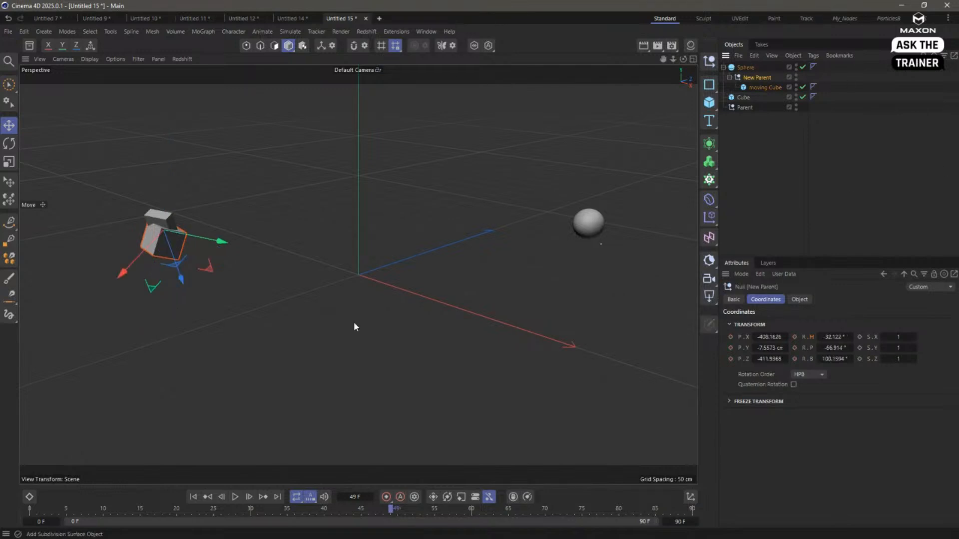
pyautogui.moveTo(277, 300); pyautogui.dragTo(362, 311)
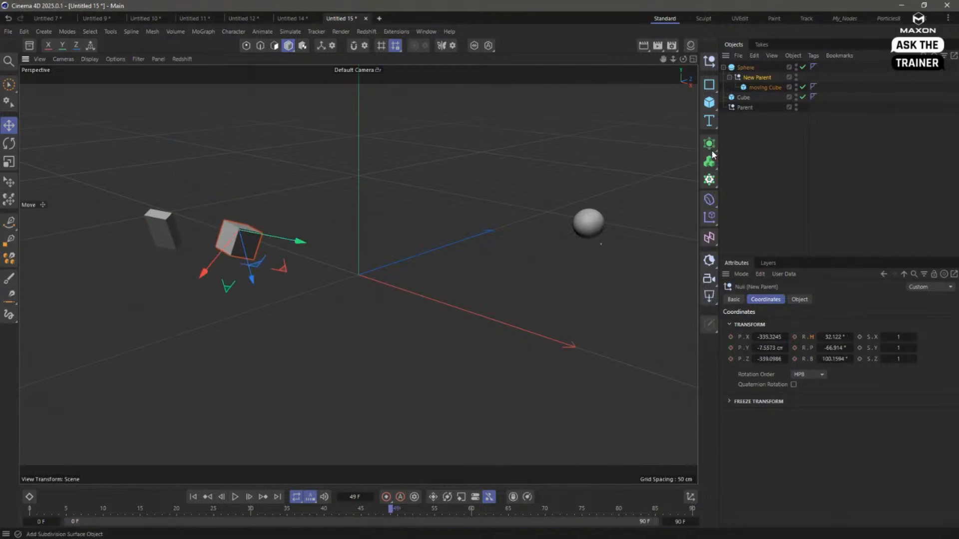
pyautogui.hotkey('ctrl', 'z')
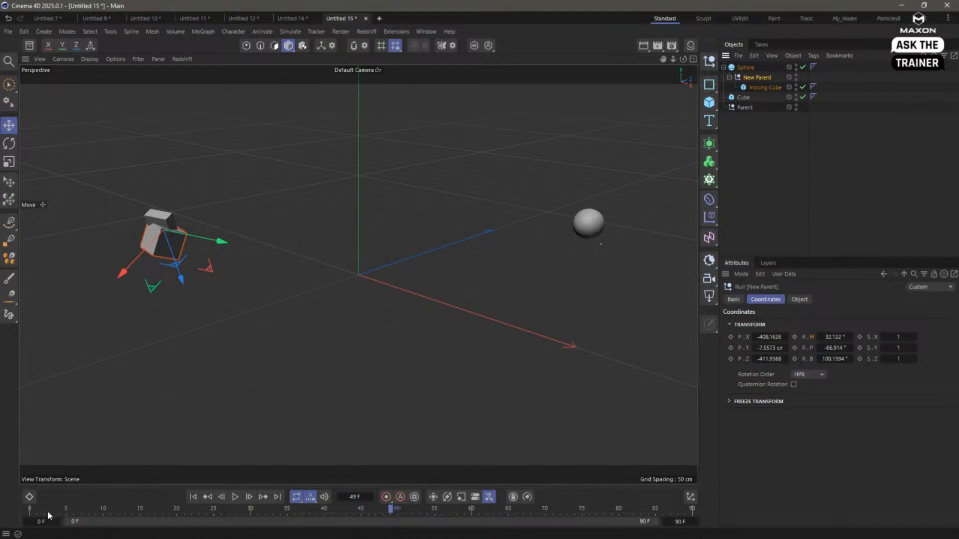
# - Play the animation from near its start and add a Vibrate tag to the New Parent null
pyautogui.click(47, 511)
pyautogui.click(235, 496)
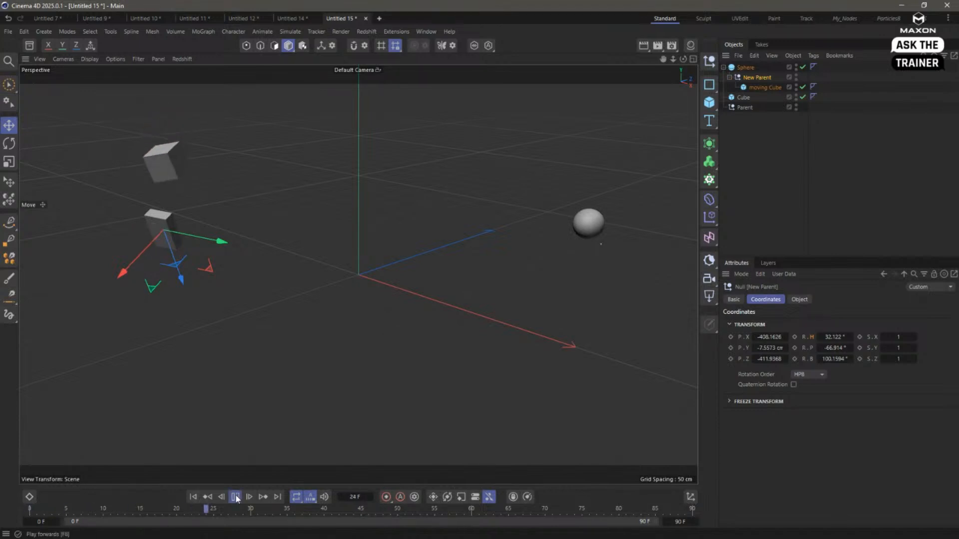
pyautogui.rightClick(749, 80)
pyautogui.moveTo(824, 95)
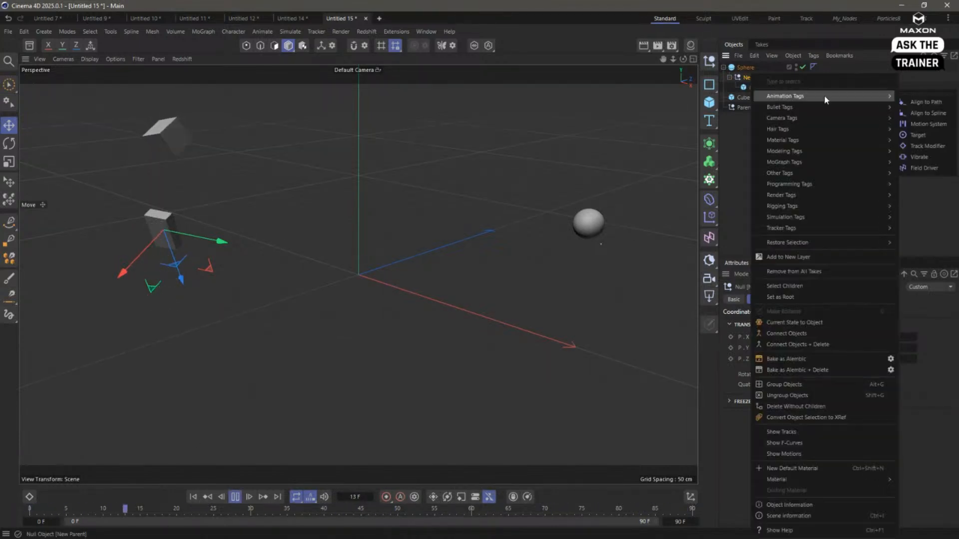
pyautogui.click(919, 157)
# - Enable position and rotation in the Vibrate tag, leaving scale disabled, and stop playback at frame 0
pyautogui.click(778, 357)
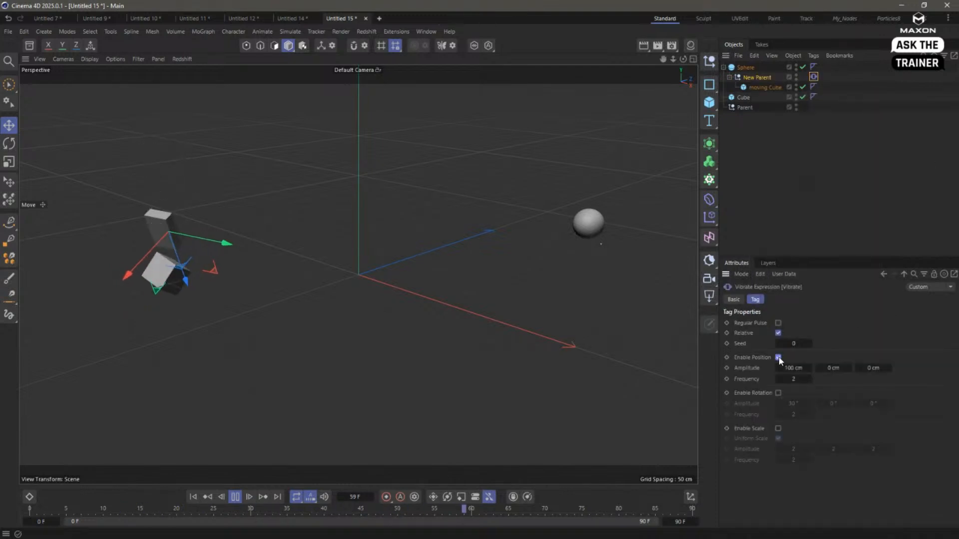
pyautogui.click(778, 428)
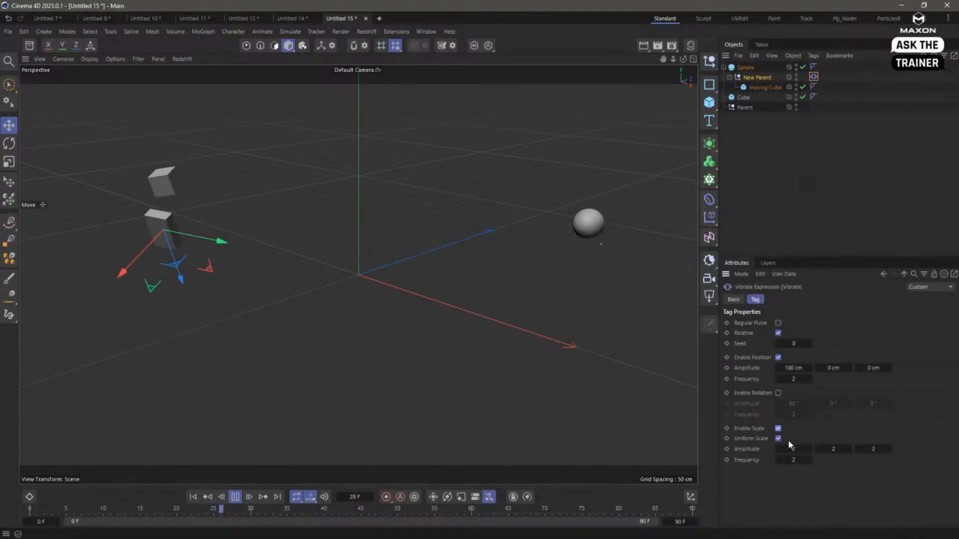
pyautogui.click(778, 429)
pyautogui.click(778, 393)
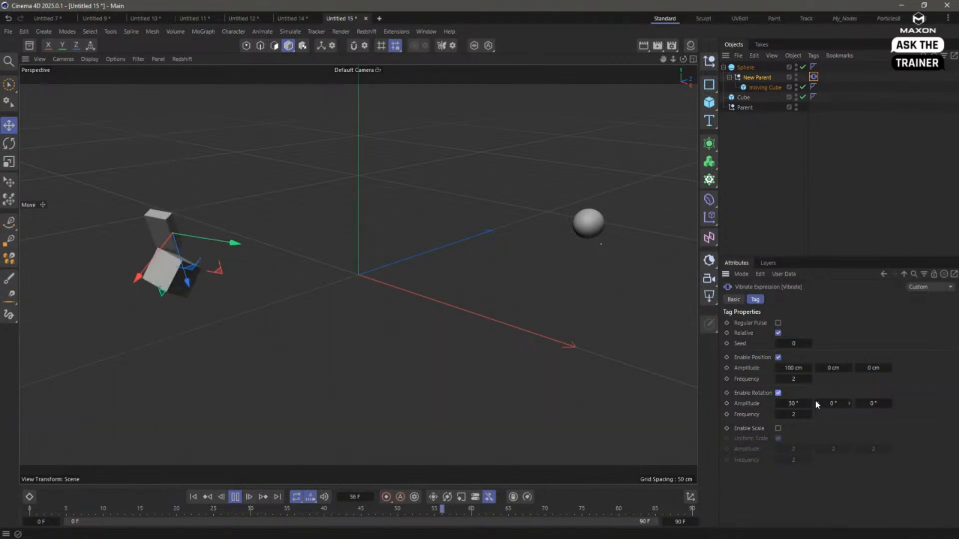
pyautogui.click(235, 496)
pyautogui.click(193, 496)
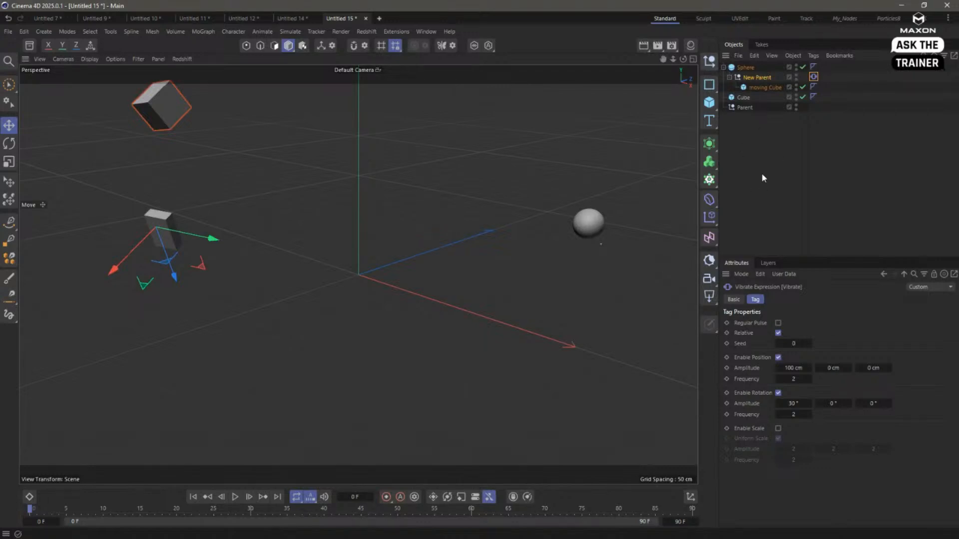
# - Add another null object at the scene origin and clear the object selection
pyautogui.click(709, 61)
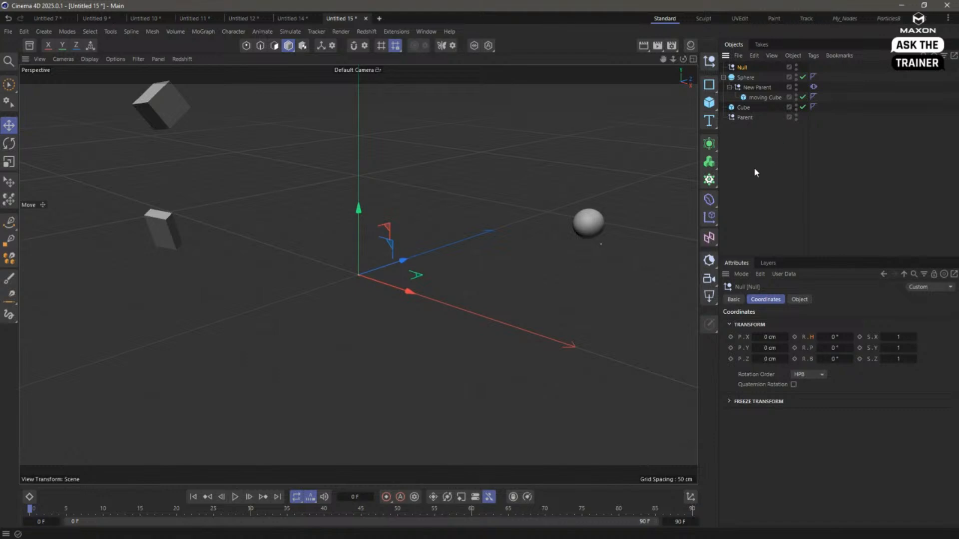
pyautogui.click(743, 96)
pyautogui.click(748, 89)
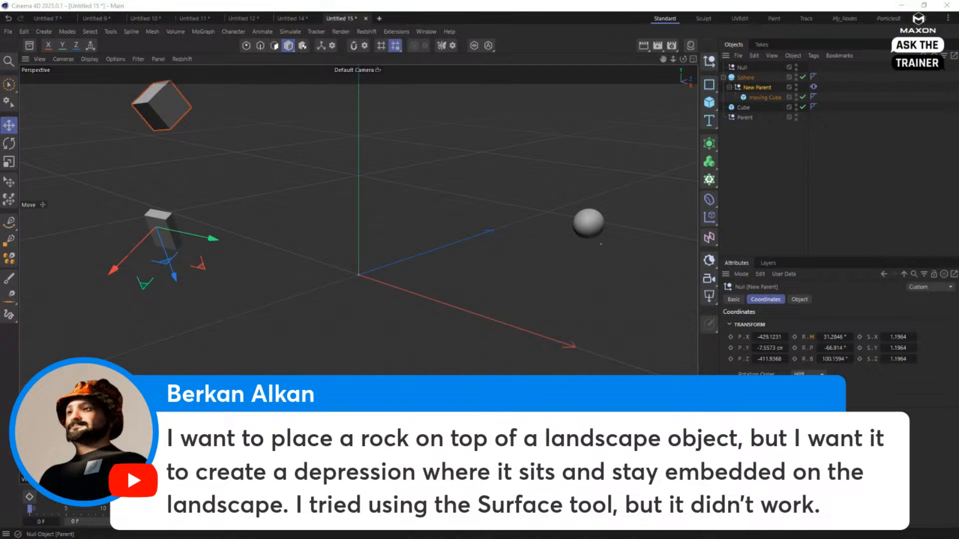
pyautogui.click(783, 169)
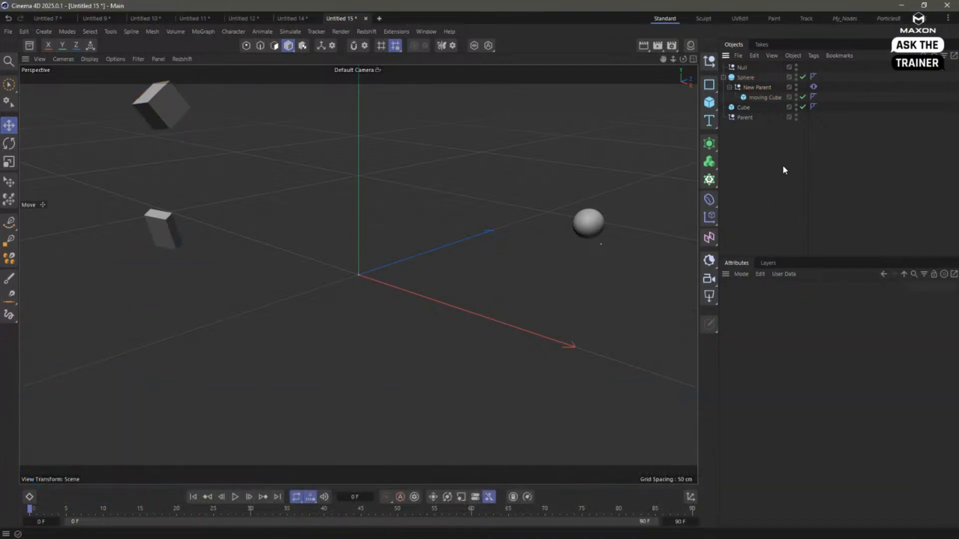
# - Create a new project and add a Landscape object with its height set to 227 cm
pyautogui.hotkey('ctrl', 'n')
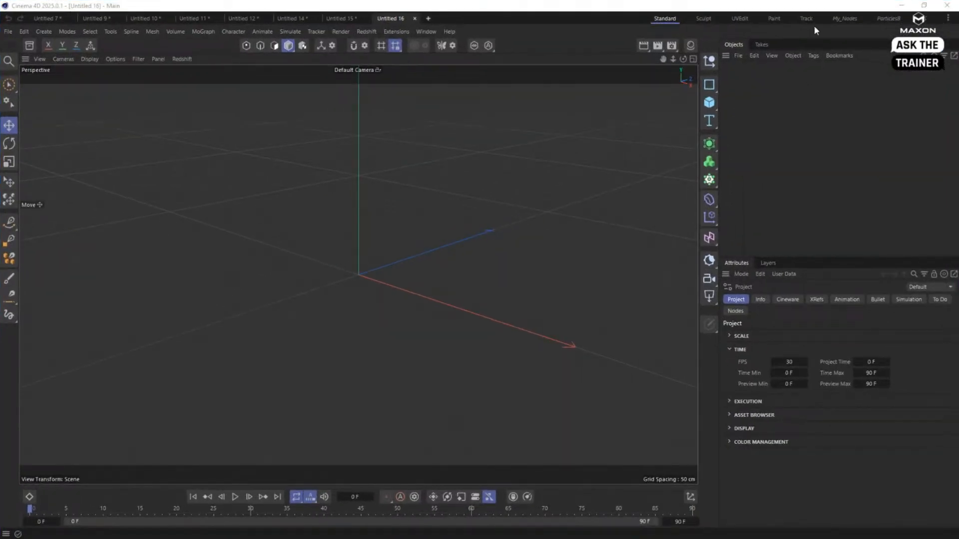
pyautogui.click(709, 102)
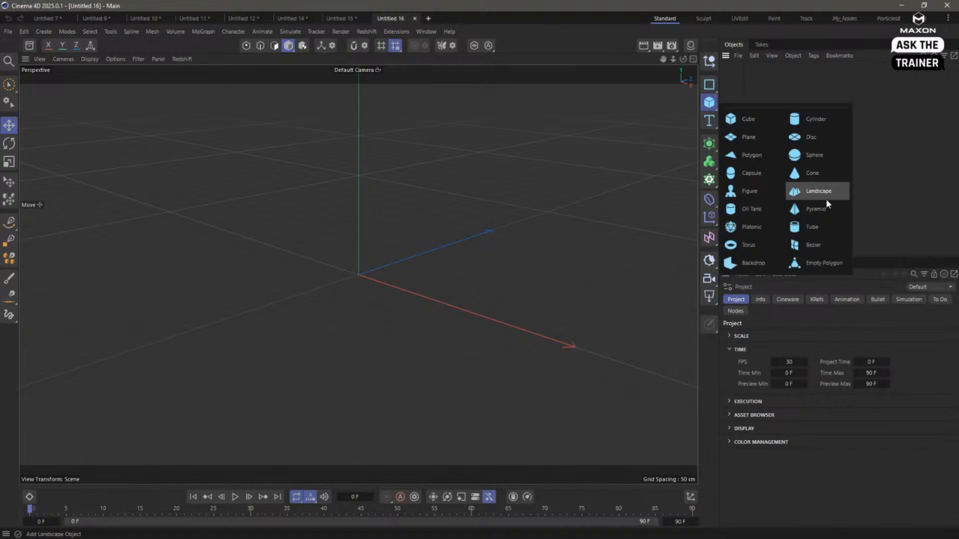
pyautogui.click(809, 195)
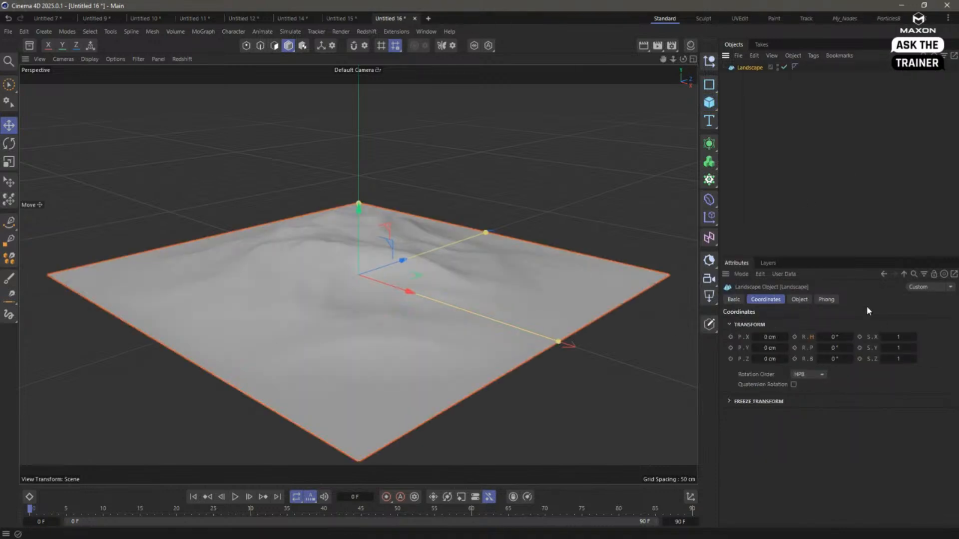
pyautogui.click(799, 300)
pyautogui.moveTo(845, 323); pyautogui.dragTo(915, 323)
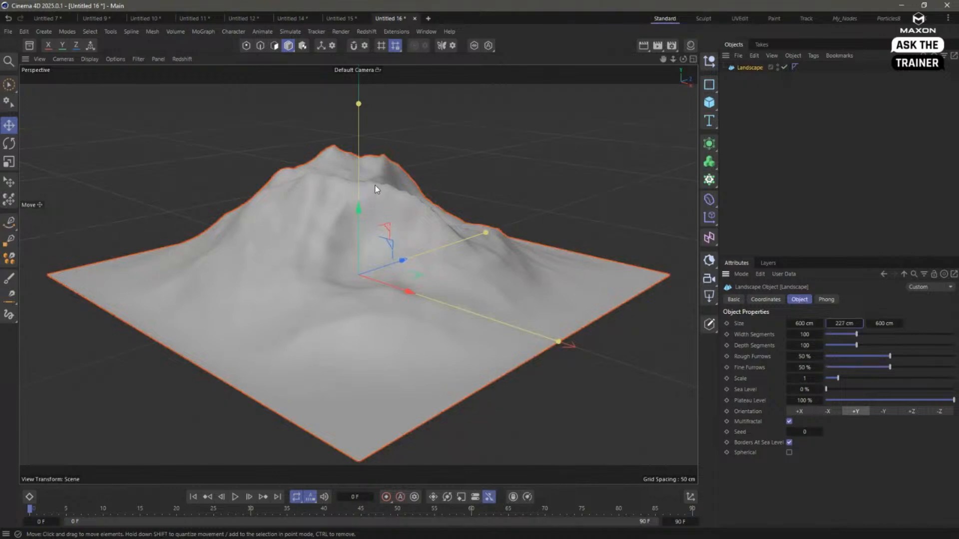
pyautogui.moveTo(375, 186)
pyautogui.keyDown('alt'); pyautogui.mouseDown()
pyautogui.moveTo(381, 212)
pyautogui.moveTo(390, 197)
pyautogui.moveTo(443, 197)
pyautogui.moveTo(398, 200)
pyautogui.moveTo(516, 214)
pyautogui.moveTo(419, 209)
pyautogui.moveTo(425, 202)
pyautogui.mouseUp(); pyautogui.keyUp('alt')
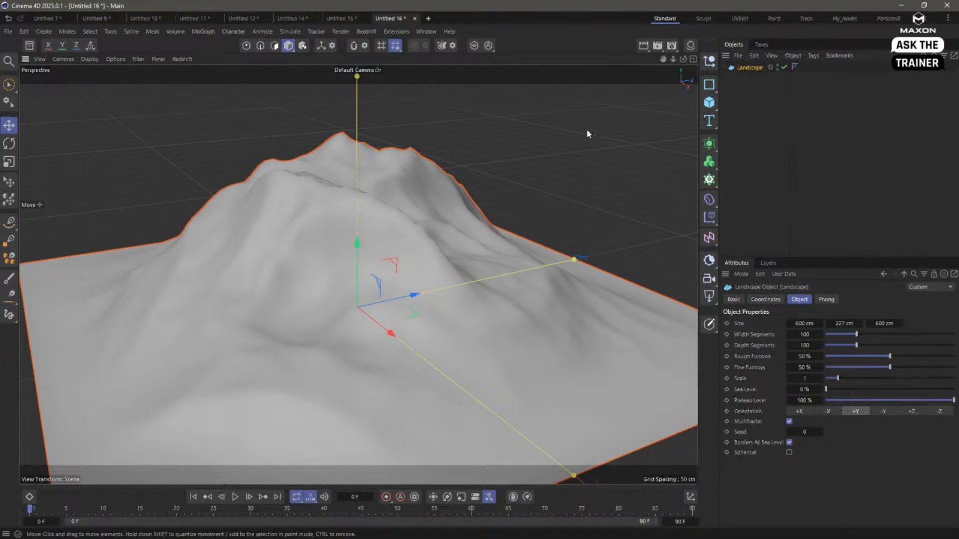
# - Add a Sphere and set its type to Icosahedron with 4 segments
pyautogui.click(709, 103)
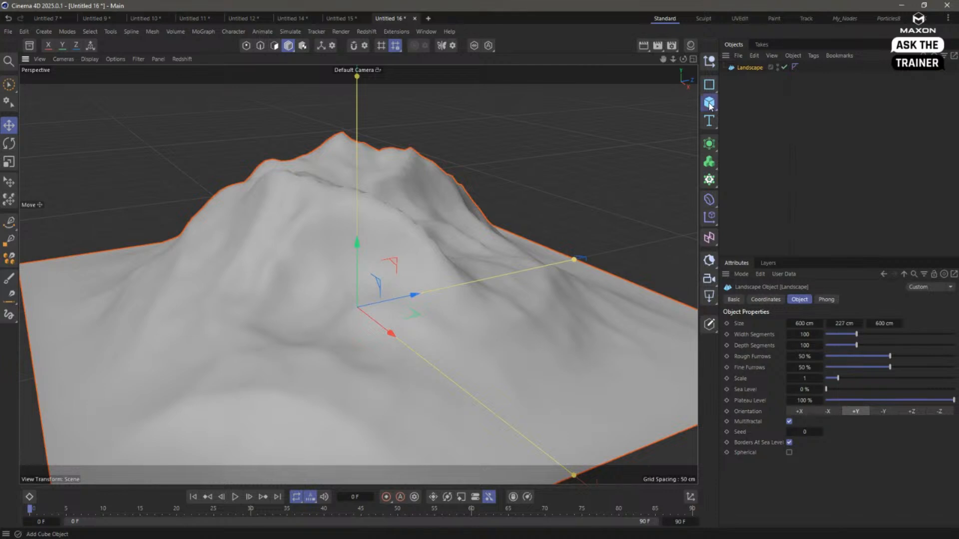
pyautogui.click(809, 156)
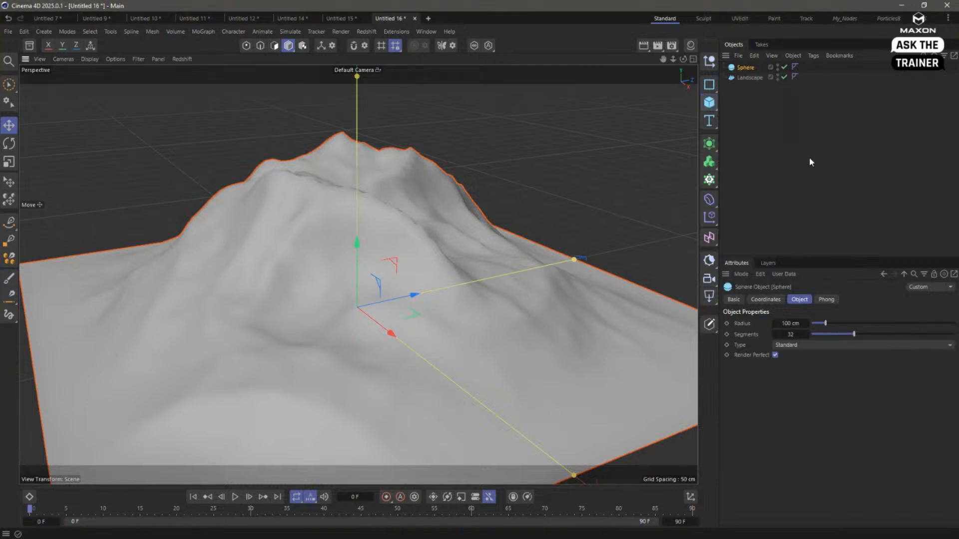
pyautogui.click(816, 344)
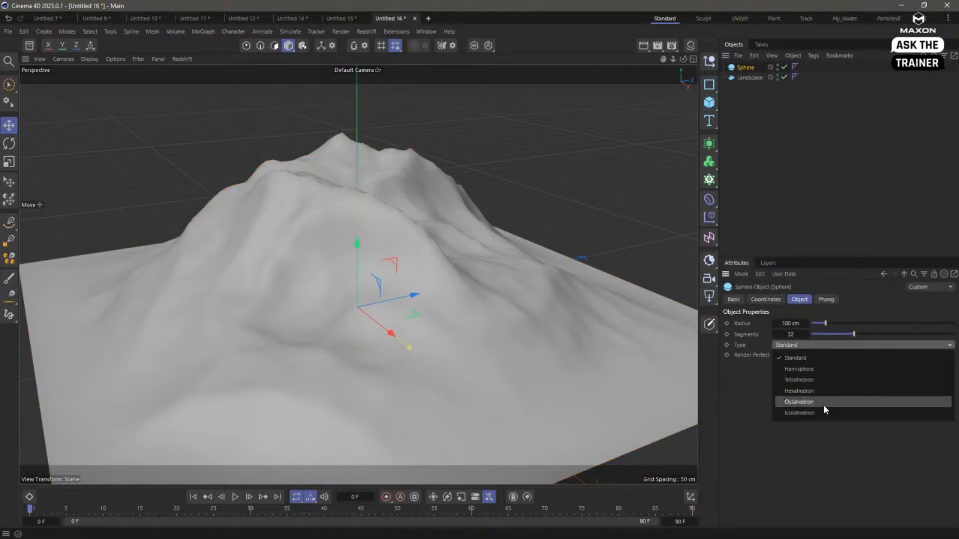
pyautogui.click(823, 405)
pyautogui.moveTo(853, 334); pyautogui.dragTo(812, 334)
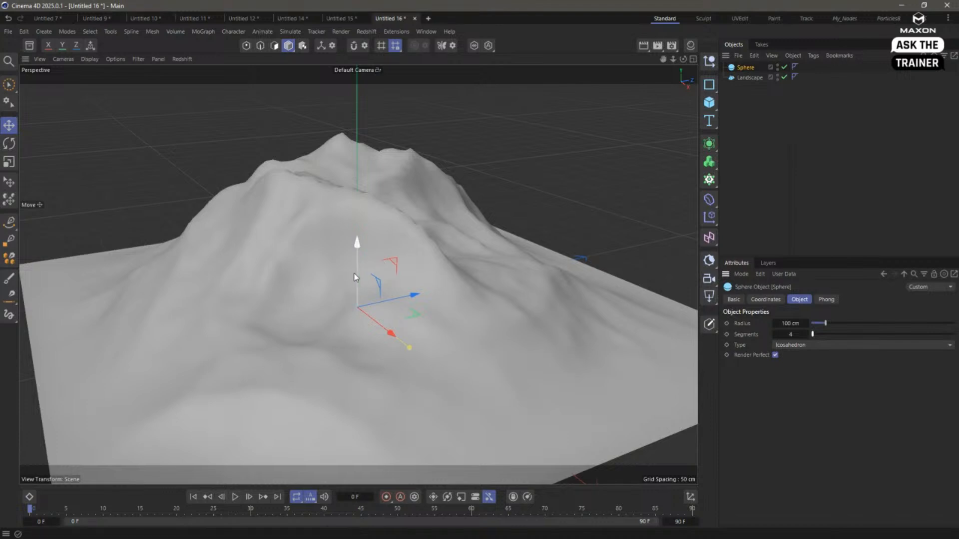
# - Raise the sphere above the landscape's peak and scale it down to rock size
pyautogui.moveTo(357, 252); pyautogui.dragTo(357, 82)
pyautogui.press('t')
pyautogui.moveTo(478, 187); pyautogui.dragTo(262, 242)
pyautogui.keyDown('alt'); pyautogui.moveTo(385, 199); pyautogui.dragTo(326, 186); pyautogui.keyUp('alt')
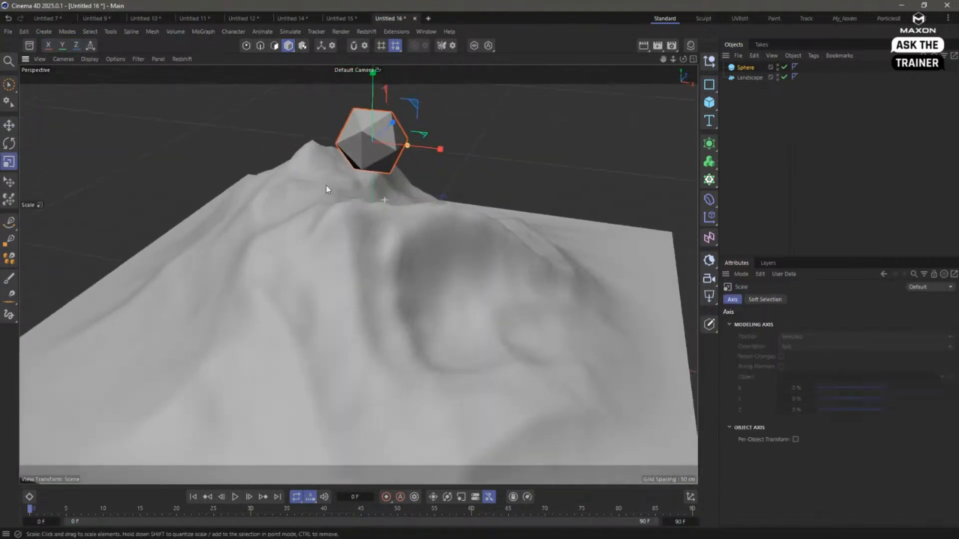
# - Set the Landscape's display color to Automatic and darken it to a grey with 34% value
pyautogui.click(748, 78)
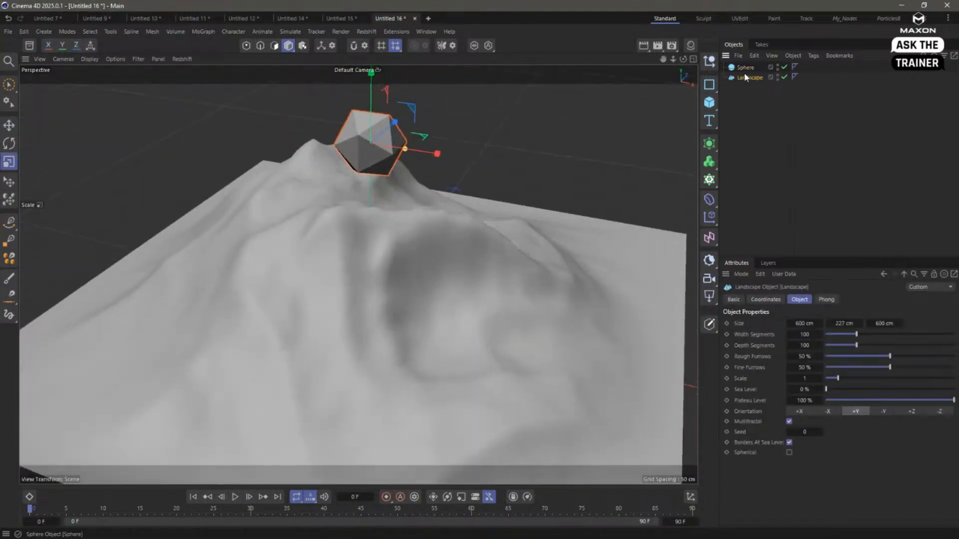
pyautogui.click(733, 299)
pyautogui.click(811, 393)
pyautogui.click(821, 432)
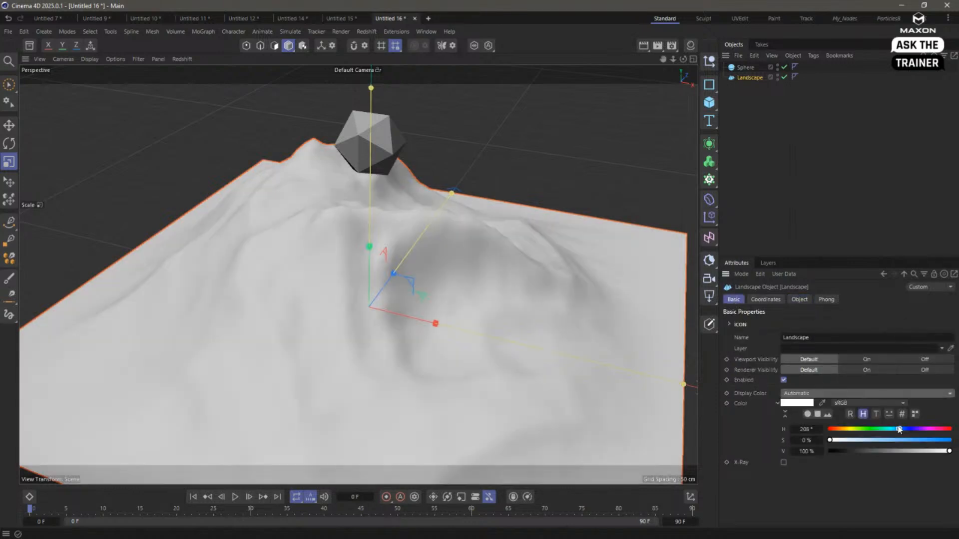
pyautogui.moveTo(950, 451); pyautogui.dragTo(871, 459)
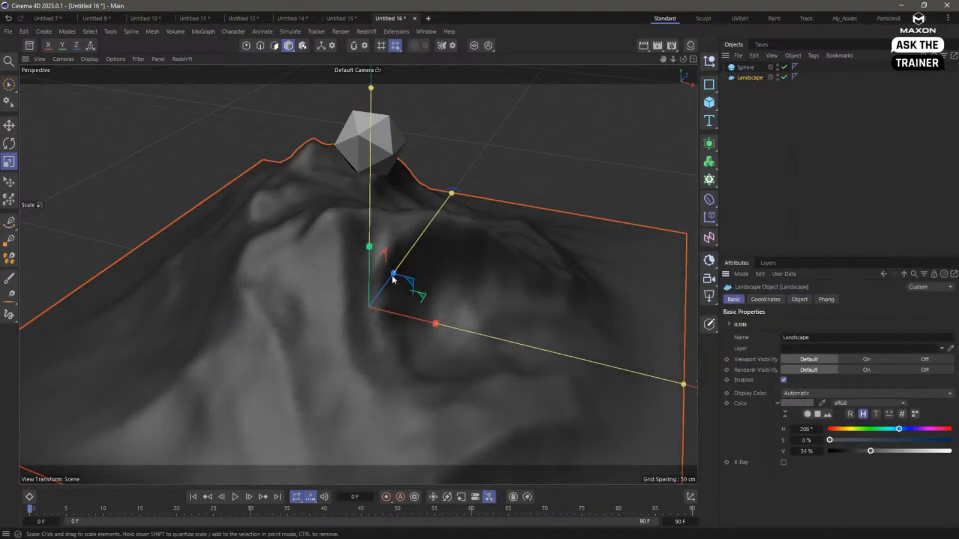
# - Try Constant Shading and Quick Shading in the viewport, and return to Gouraud Shading
pyautogui.keyDown('alt'); pyautogui.moveTo(389, 269); pyautogui.dragTo(456, 267); pyautogui.keyUp('alt')
pyautogui.click(90, 59)
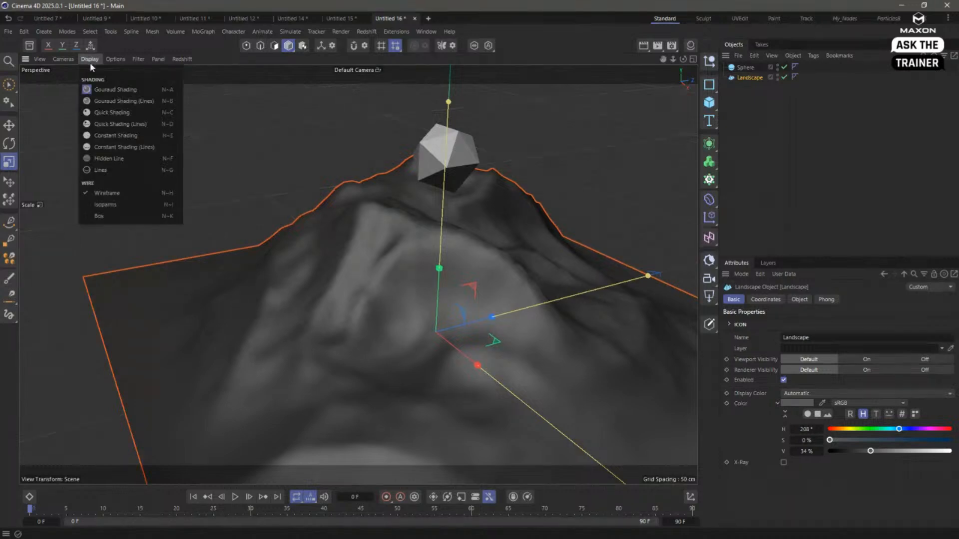
pyautogui.click(109, 137)
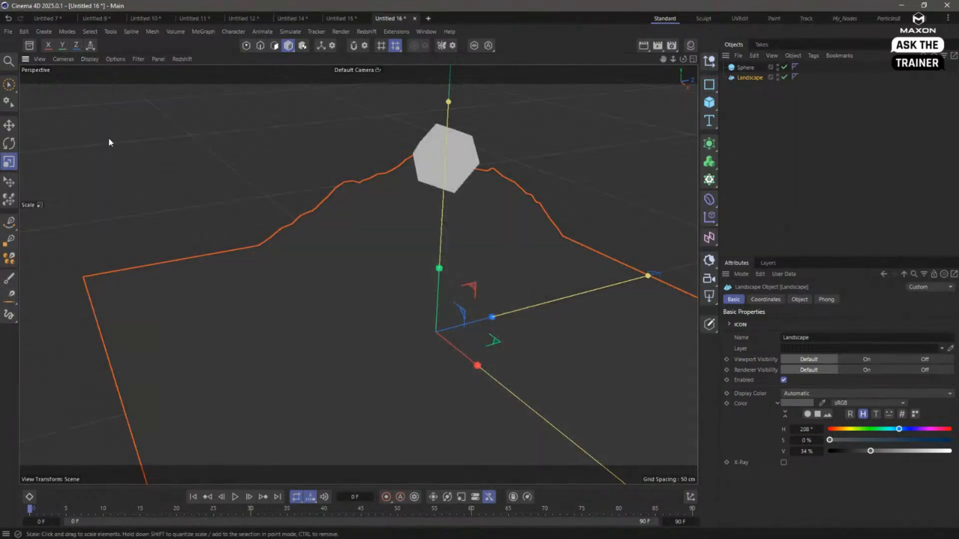
pyautogui.click(91, 60)
pyautogui.click(103, 110)
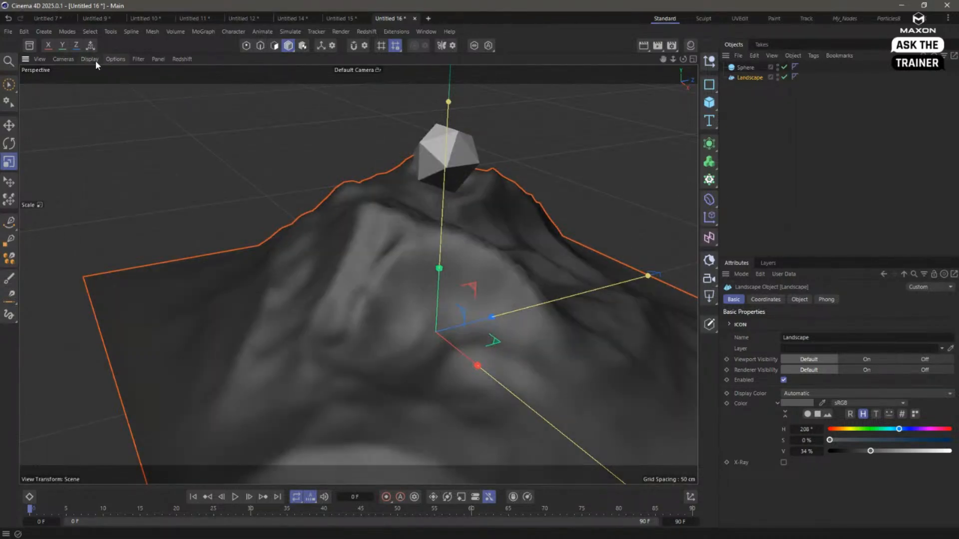
pyautogui.click(91, 59)
pyautogui.click(96, 86)
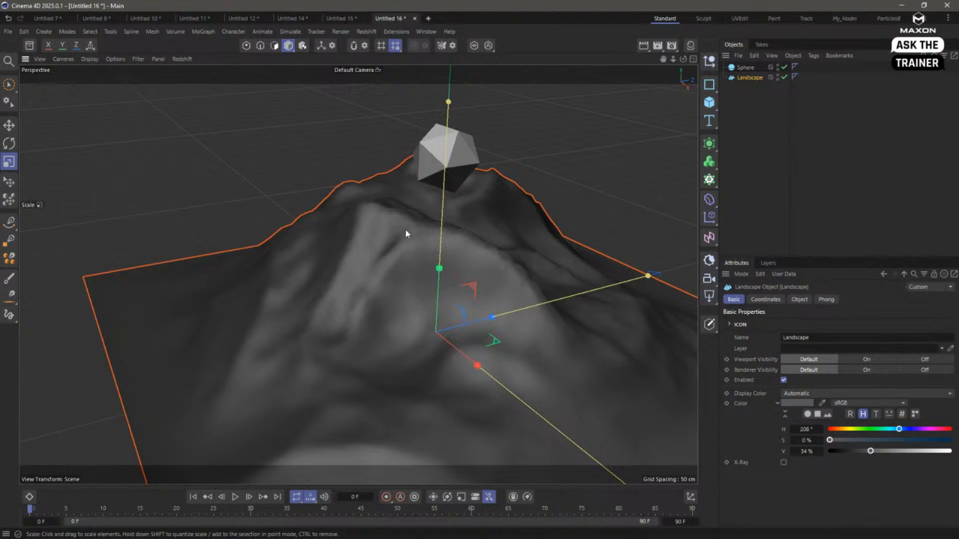
# - Set the Sphere's display color to Automatic, make it blue with 71% saturation, and clear the selection
pyautogui.click(767, 82)
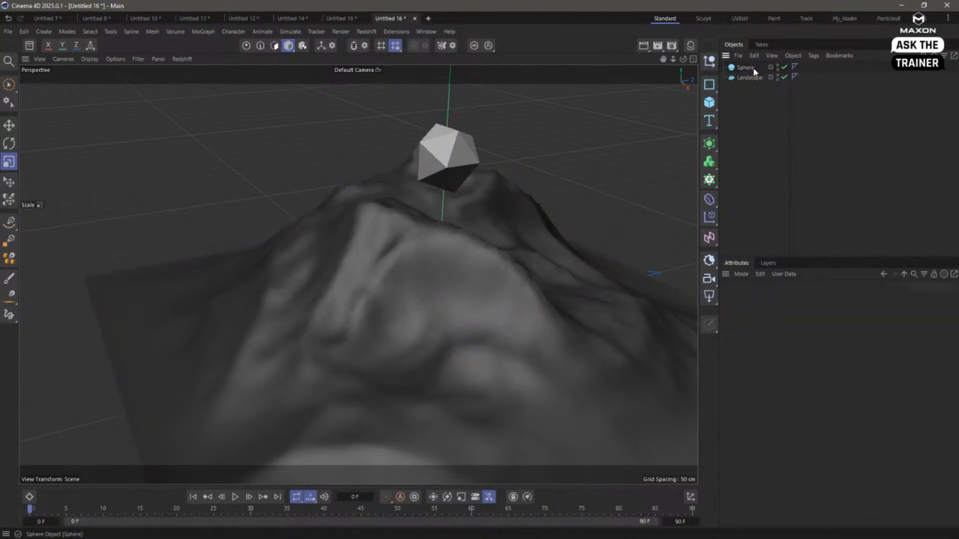
pyautogui.click(746, 68)
pyautogui.click(812, 395)
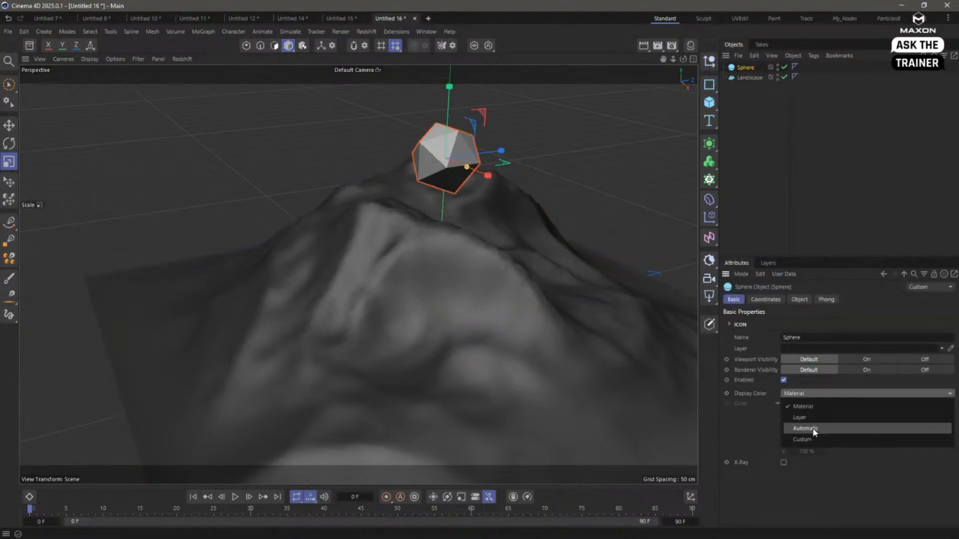
pyautogui.click(813, 427)
pyautogui.moveTo(865, 442); pyautogui.dragTo(915, 444)
pyautogui.click(776, 233)
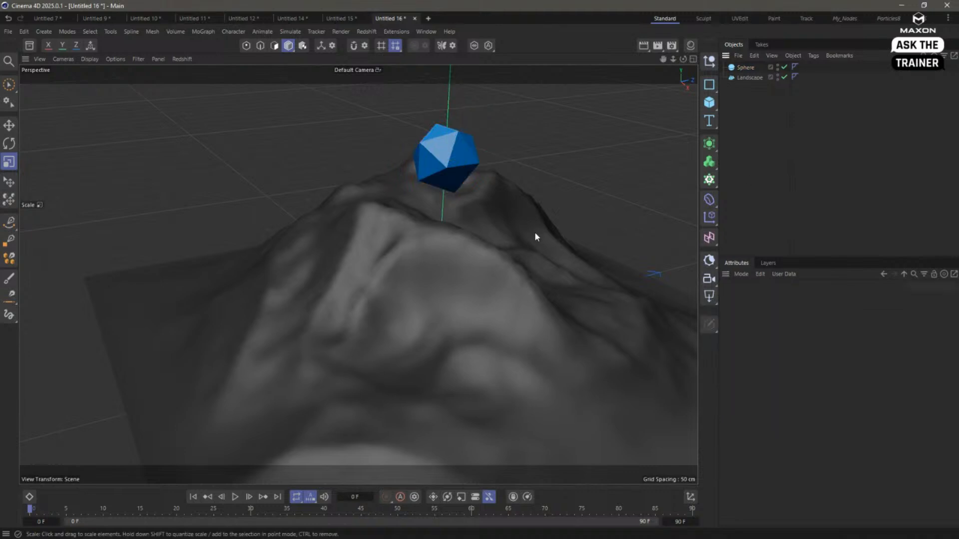
# - Move the blue sphere along its Z axis and lower it partly into the landscape's peak
pyautogui.moveTo(534, 232)
pyautogui.keyDown('alt'); pyautogui.mouseDown()
pyautogui.moveTo(480, 205)
pyautogui.moveTo(530, 223)
pyautogui.mouseUp(); pyautogui.keyUp('alt')
pyautogui.click(402, 122)
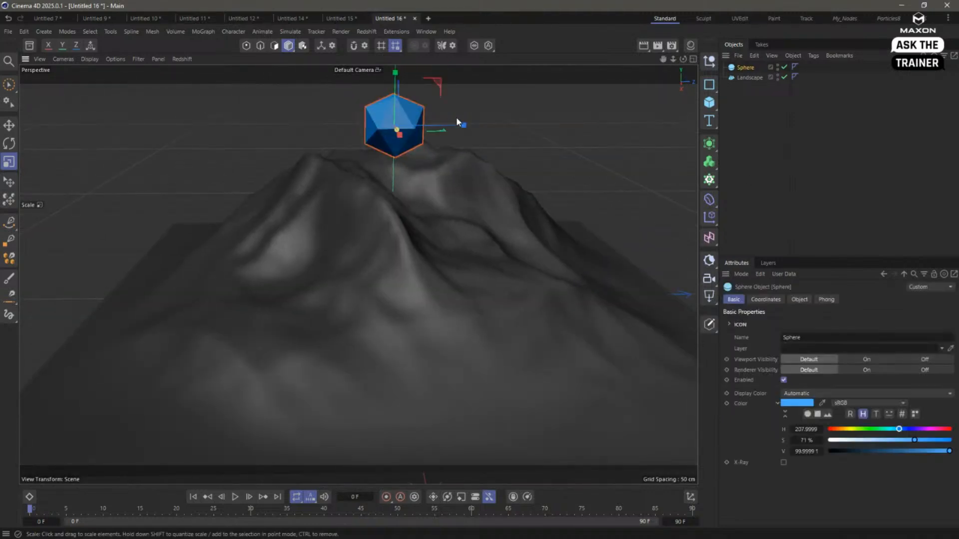
pyautogui.press('e')
pyautogui.moveTo(451, 127); pyautogui.dragTo(394, 128)
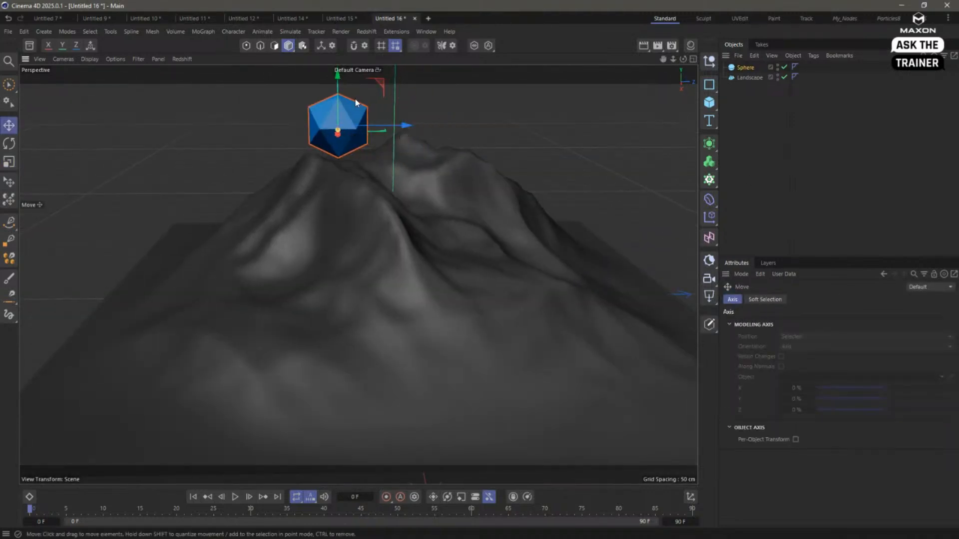
pyautogui.moveTo(337, 98); pyautogui.dragTo(335, 130)
pyautogui.keyDown('alt'); pyautogui.moveTo(341, 273); pyautogui.dragTo(447, 267); pyautogui.keyUp('alt')
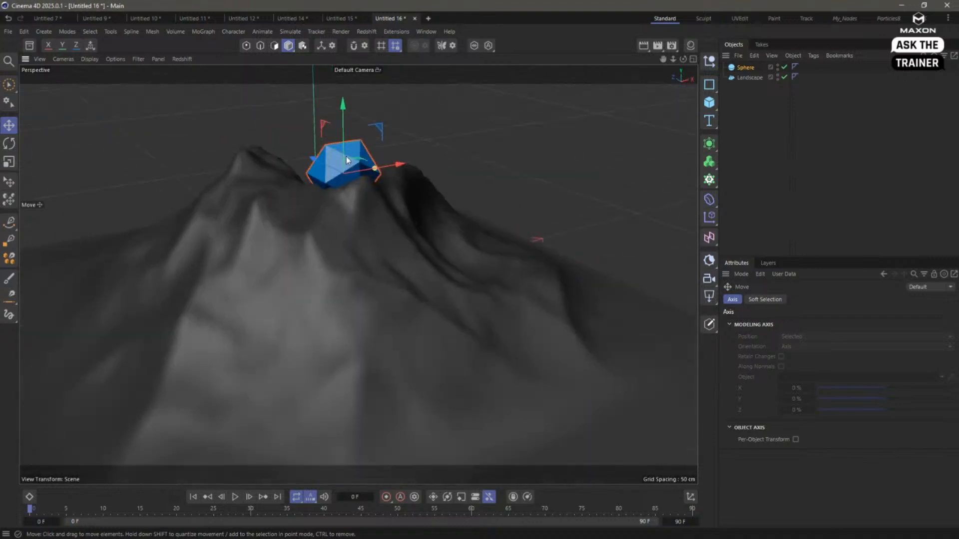
pyautogui.moveTo(399, 166); pyautogui.dragTo(284, 190)
pyautogui.keyDown('alt'); pyautogui.moveTo(322, 220); pyautogui.dragTo(405, 220); pyautogui.keyUp('alt')
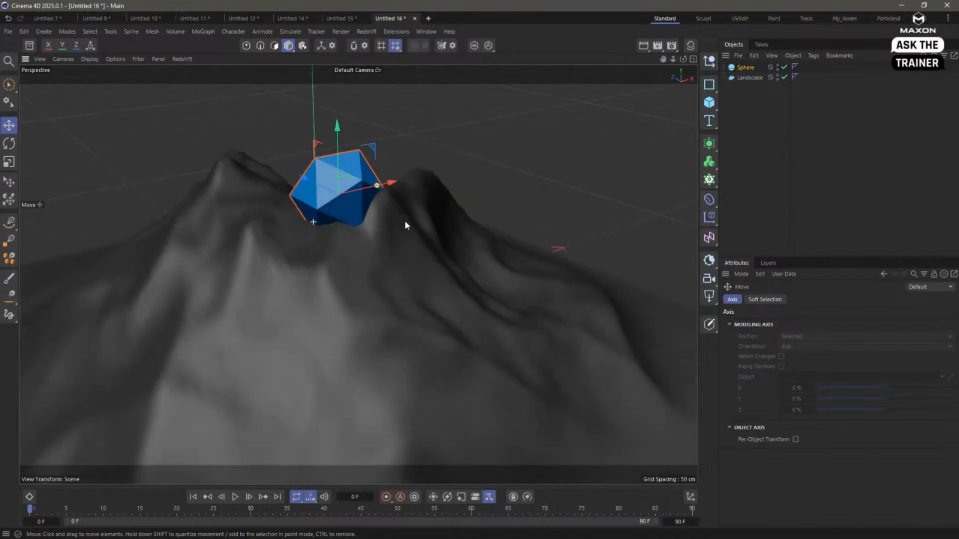
pyautogui.keyDown('alt'); pyautogui.moveTo(415, 257); pyautogui.dragTo(417, 245, button='middle'); pyautogui.keyUp('alt')
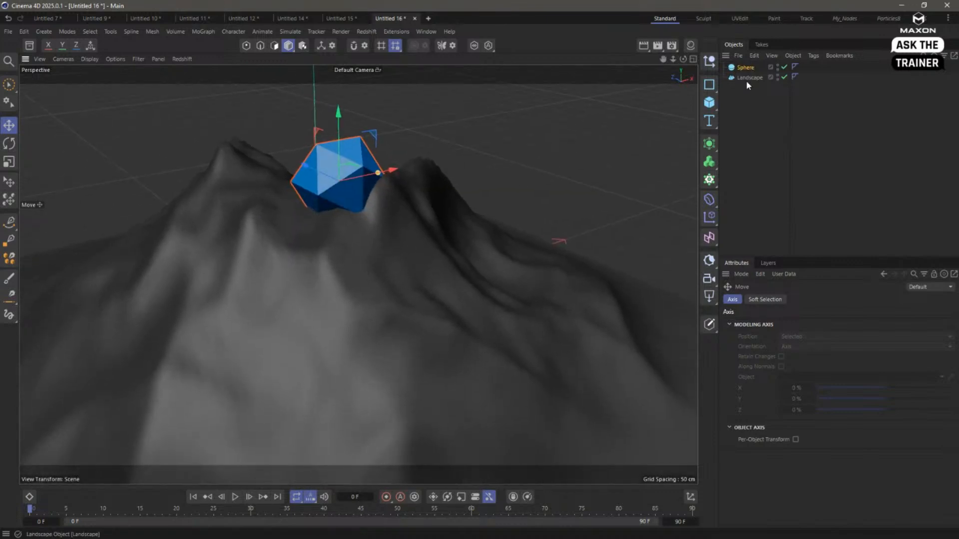
pyautogui.click(748, 69)
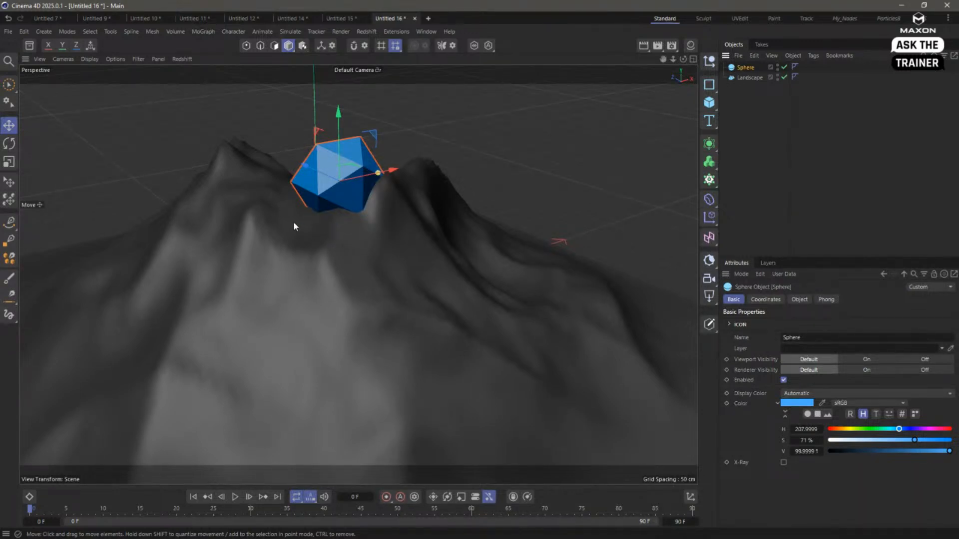
pyautogui.keyDown('alt'); pyautogui.moveTo(386, 216); pyautogui.dragTo(334, 213); pyautogui.keyUp('alt')
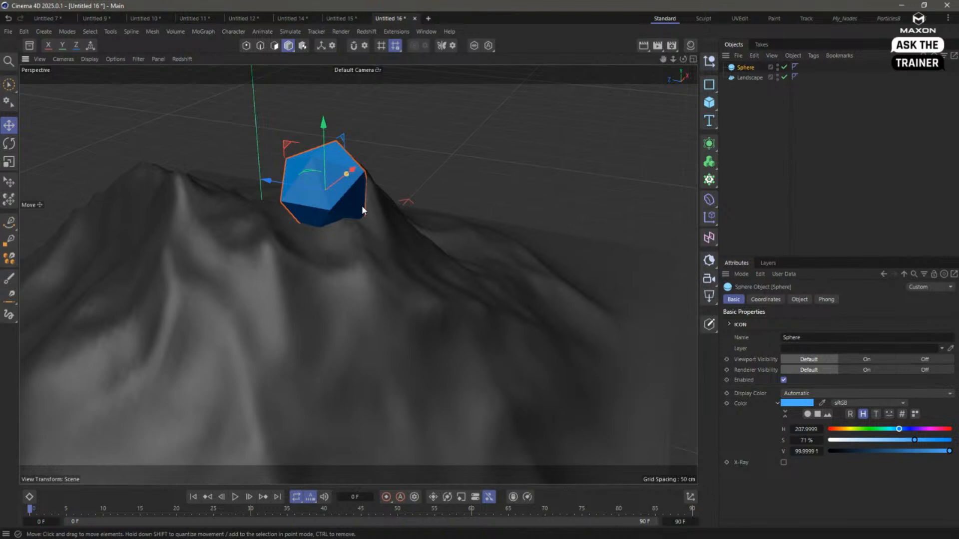
# - Add a Plain effector as a child of the Landscape and set its deformation to Point
pyautogui.click(751, 78)
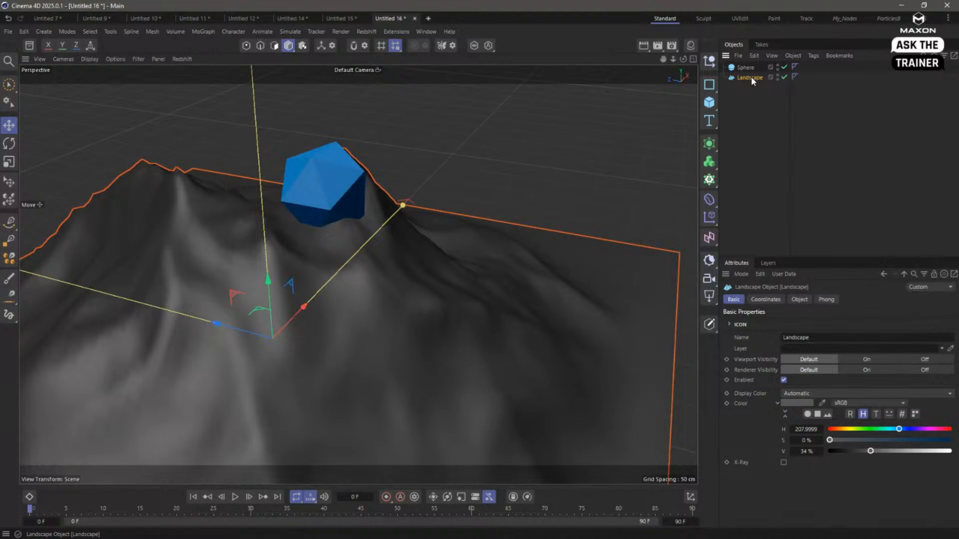
pyautogui.click(712, 220)
pyautogui.moveTo(745, 67); pyautogui.dragTo(754, 86)
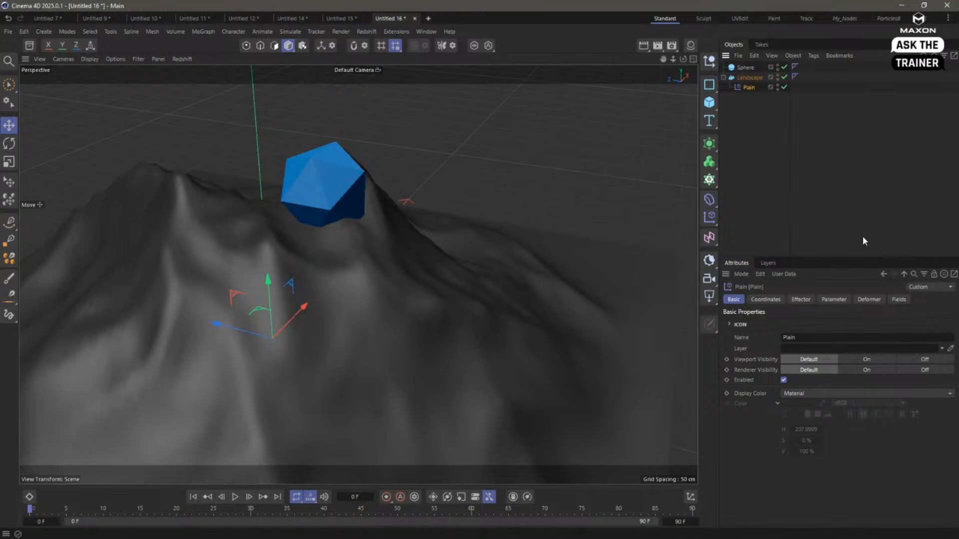
pyautogui.click(869, 299)
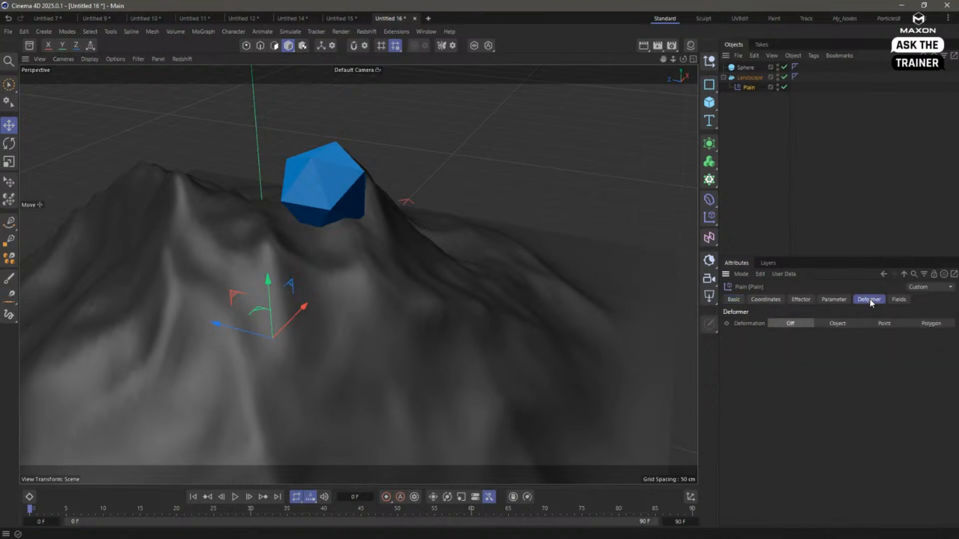
pyautogui.click(883, 324)
pyautogui.scroll(-5, 394, 267)
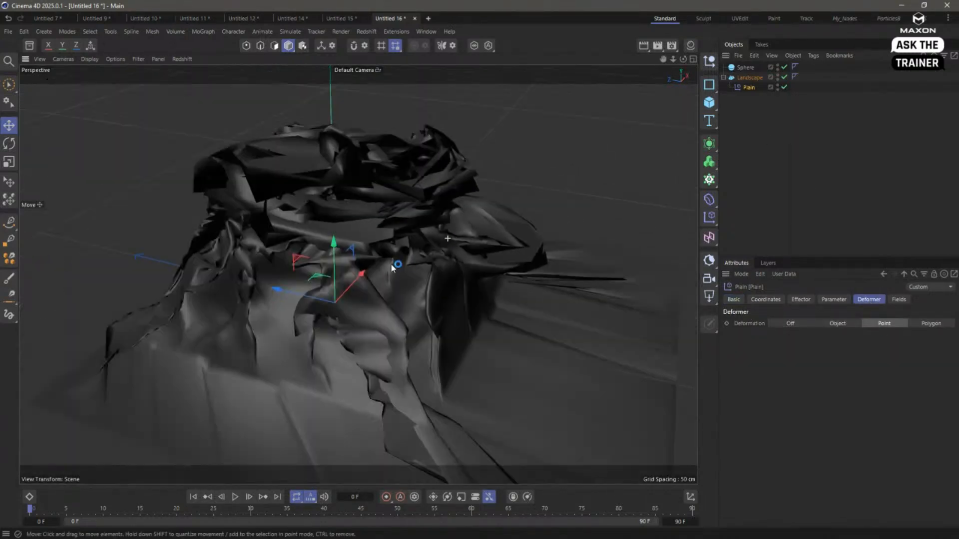
pyautogui.keyDown('alt'); pyautogui.moveTo(414, 249); pyautogui.dragTo(396, 263); pyautogui.keyUp('alt')
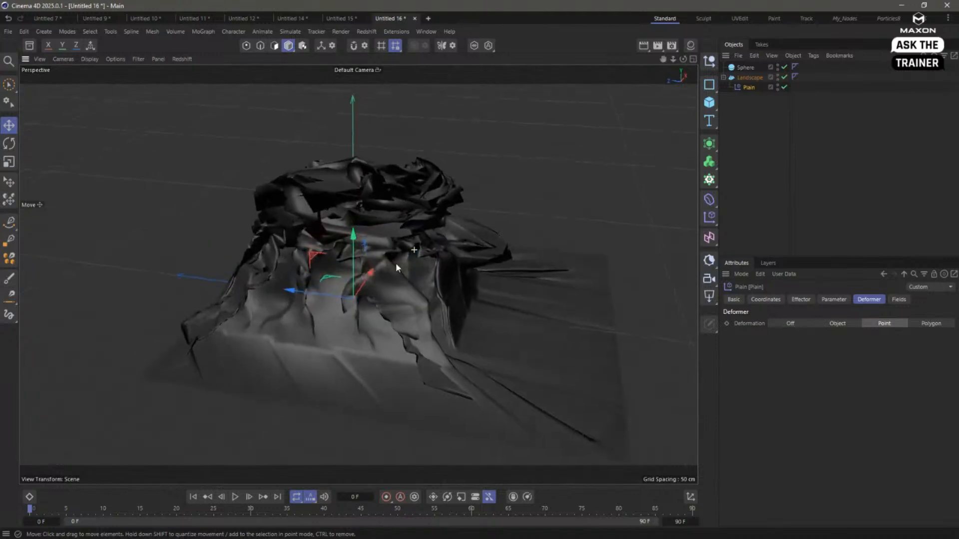
# - Set the Plain effector's Y position to 0 cm and its Z position to -12 cm
pyautogui.click(834, 300)
pyautogui.click(808, 378)
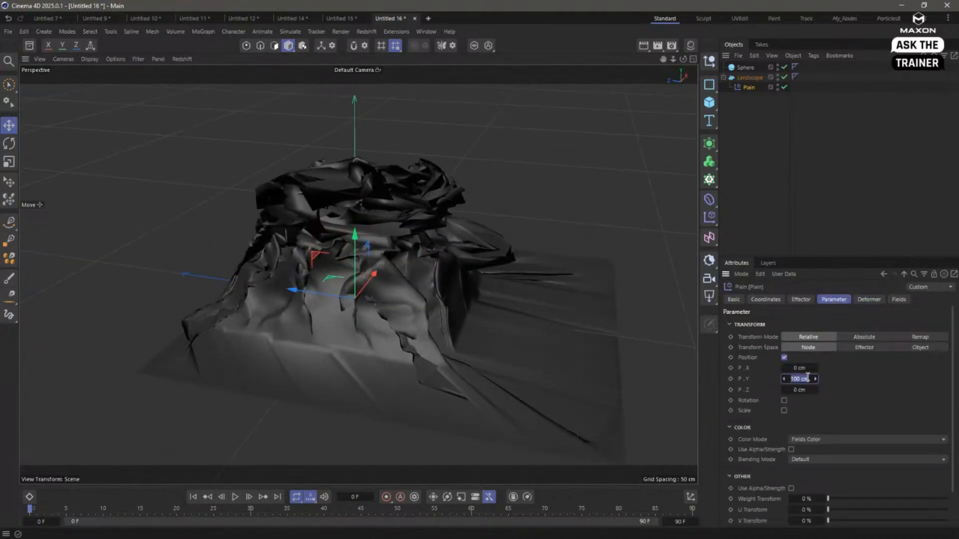
pyautogui.write('0')
pyautogui.press('Return')
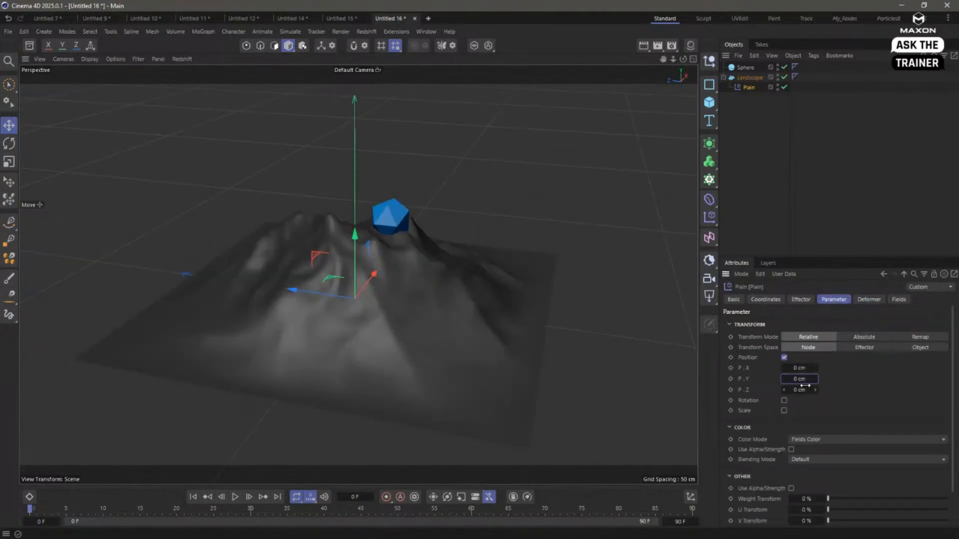
pyautogui.click(801, 389)
pyautogui.moveTo(803, 390); pyautogui.dragTo(794, 391)
pyautogui.moveTo(389, 231)
pyautogui.keyDown('alt'); pyautogui.mouseDown()
pyautogui.moveTo(472, 233)
pyautogui.moveTo(469, 241)
pyautogui.moveTo(390, 230)
pyautogui.mouseUp(); pyautogui.keyUp('alt')
pyautogui.keyDown('alt'); pyautogui.moveTo(390, 229); pyautogui.dragTo(490, 238, button='right'); pyautogui.keyUp('alt')
pyautogui.keyDown('alt'); pyautogui.moveTo(429, 242); pyautogui.dragTo(404, 251); pyautogui.keyUp('alt')
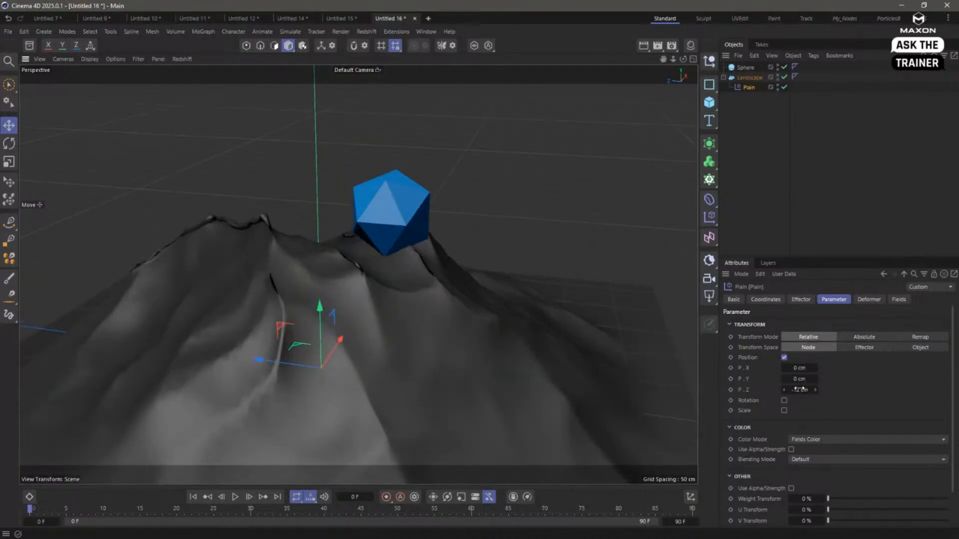
pyautogui.keyDown('alt'); pyautogui.moveTo(498, 346); pyautogui.dragTo(478, 351, button='right'); pyautogui.keyUp('alt')
pyautogui.keyDown('alt'); pyautogui.moveTo(469, 348); pyautogui.dragTo(451, 321, button='middle'); pyautogui.keyUp('alt')
pyautogui.keyDown('alt'); pyautogui.moveTo(452, 321); pyautogui.dragTo(423, 316); pyautogui.keyUp('alt')
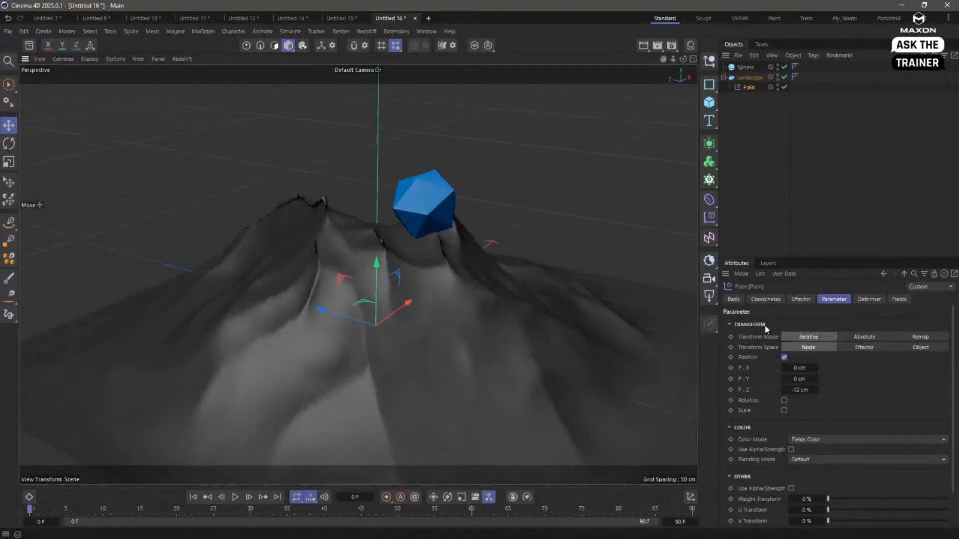
# - Use the Sphere as the Plain effector's field and set that field layer's mode to Surface
pyautogui.click(893, 301)
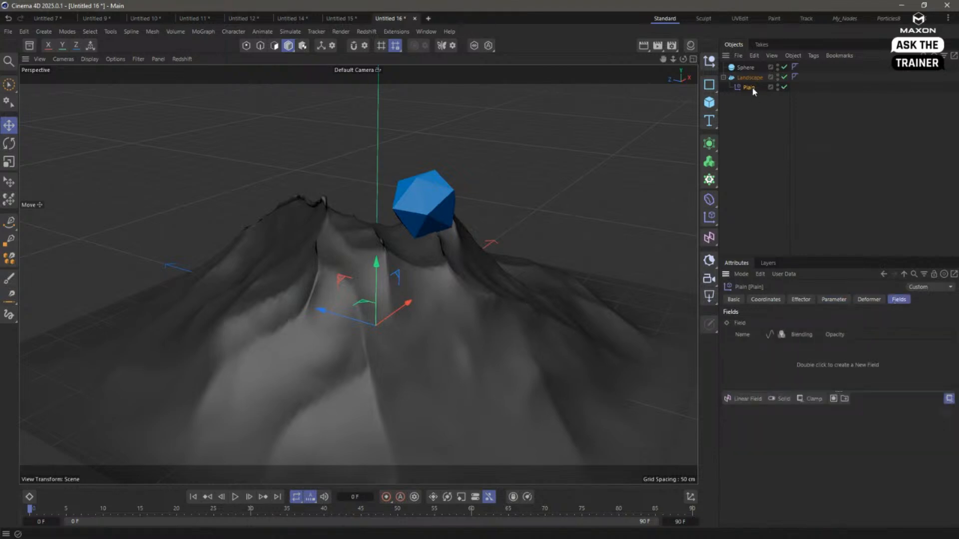
pyautogui.moveTo(745, 68); pyautogui.dragTo(768, 350)
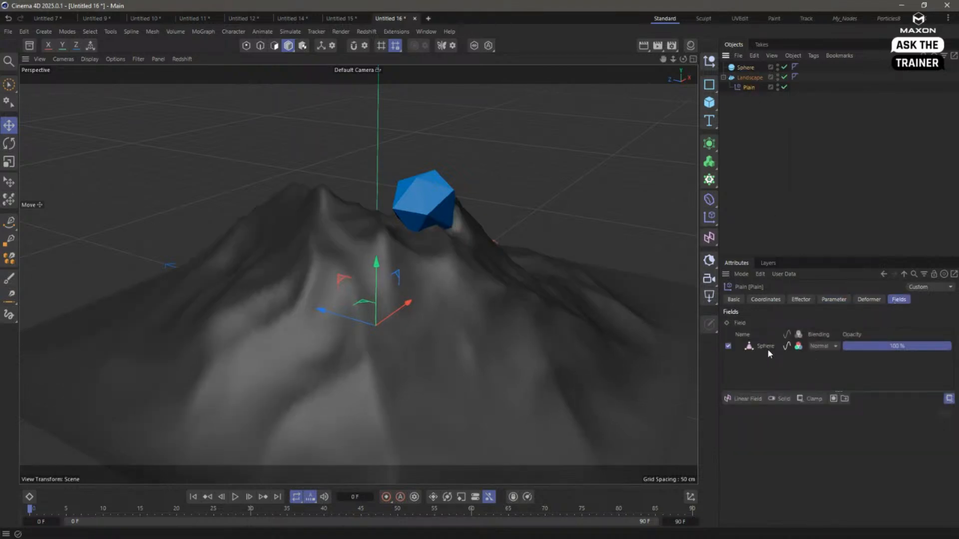
pyautogui.click(764, 346)
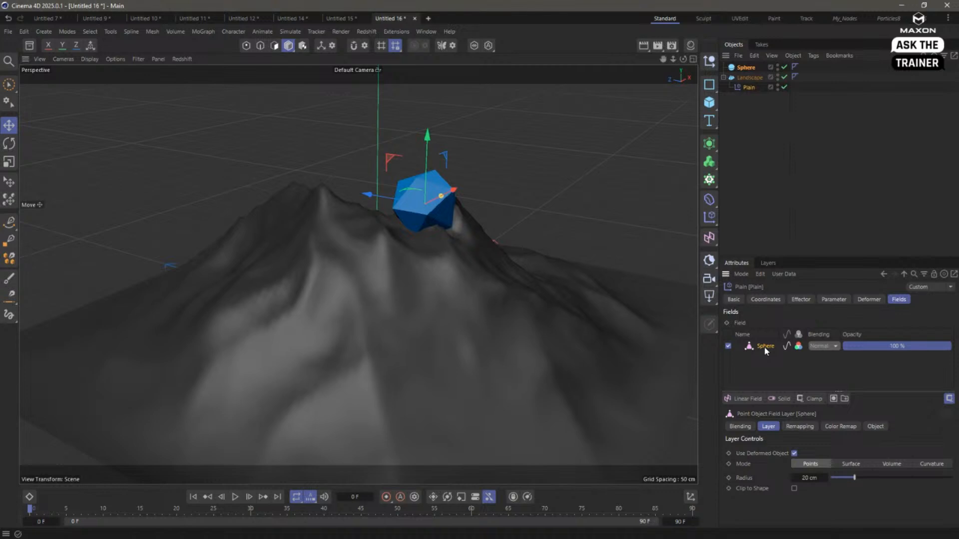
pyautogui.click(854, 464)
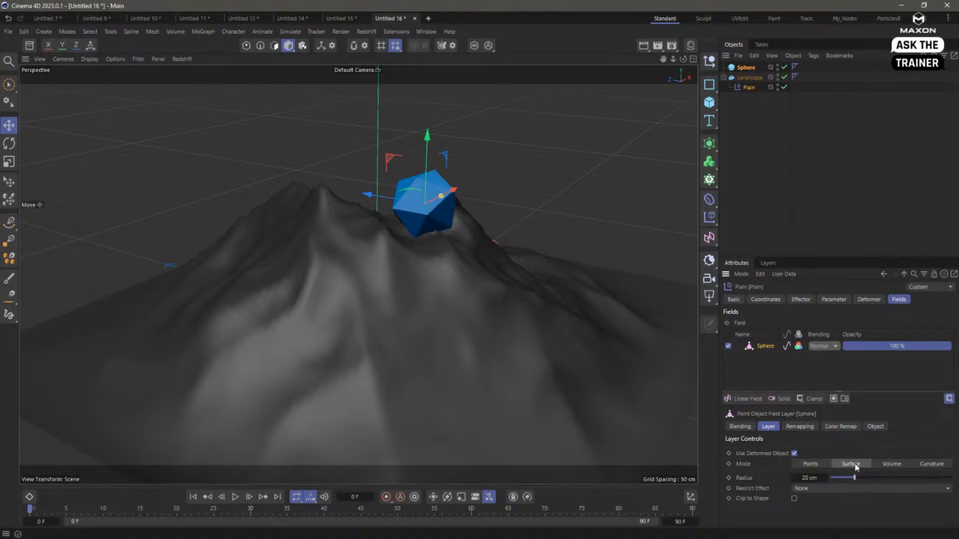
pyautogui.keyDown('alt'); pyautogui.moveTo(439, 244); pyautogui.dragTo(475, 227); pyautogui.keyUp('alt')
pyautogui.keyDown('alt'); pyautogui.moveTo(475, 227); pyautogui.dragTo(526, 240, button='right'); pyautogui.keyUp('alt')
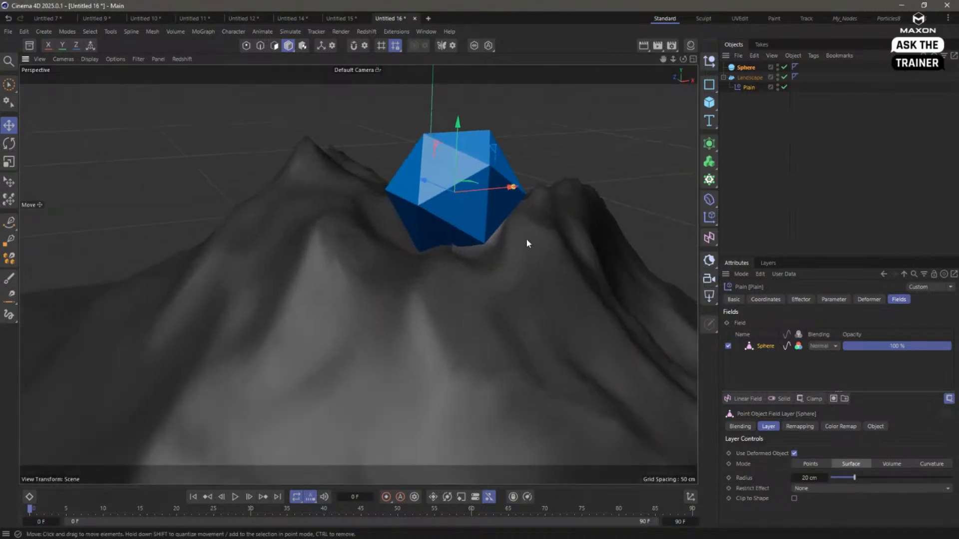
pyautogui.keyDown('alt'); pyautogui.moveTo(527, 243); pyautogui.dragTo(467, 239); pyautogui.keyUp('alt')
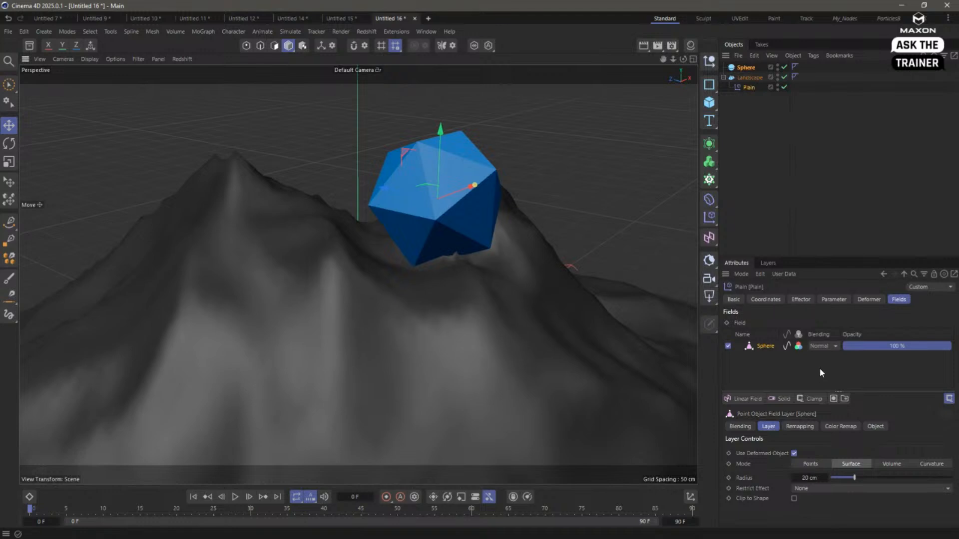
# - Toggle the Sphere field layer off and on to compare the landscape's deformation, and inspect how the Sphere sits in it
pyautogui.click(729, 346)
pyautogui.click(729, 346)
pyautogui.click(729, 346)
pyautogui.click(729, 346)
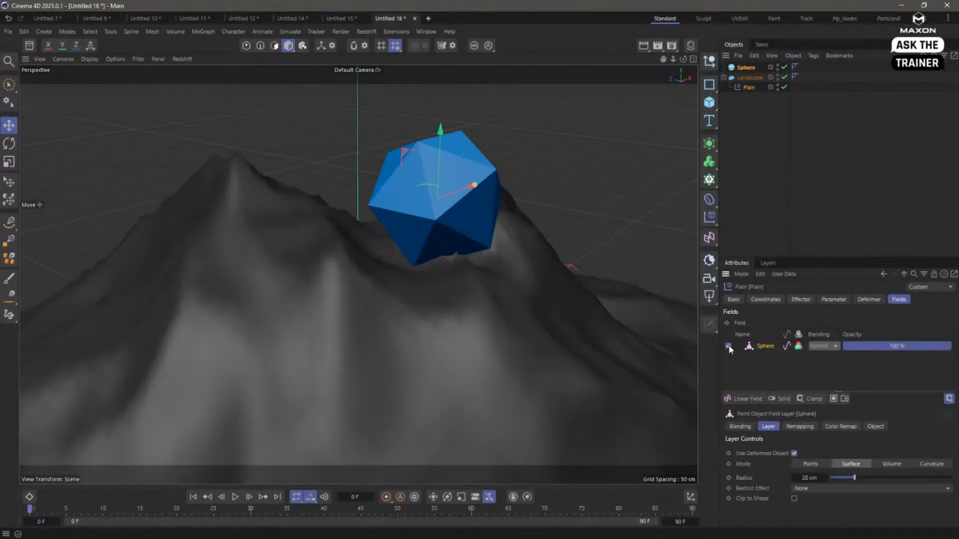
pyautogui.click(745, 67)
pyautogui.moveTo(448, 192)
pyautogui.mouseDown()
pyautogui.moveTo(380, 210)
pyautogui.moveTo(462, 197)
pyautogui.moveTo(374, 214)
pyautogui.moveTo(484, 193)
pyautogui.moveTo(380, 223)
pyautogui.moveTo(480, 200)
pyautogui.moveTo(447, 210)
pyautogui.mouseUp()
pyautogui.moveTo(453, 246)
pyautogui.keyDown('alt'); pyautogui.mouseDown()
pyautogui.moveTo(411, 245)
pyautogui.moveTo(491, 243)
pyautogui.moveTo(464, 241)
pyautogui.mouseUp(); pyautogui.keyUp('alt')
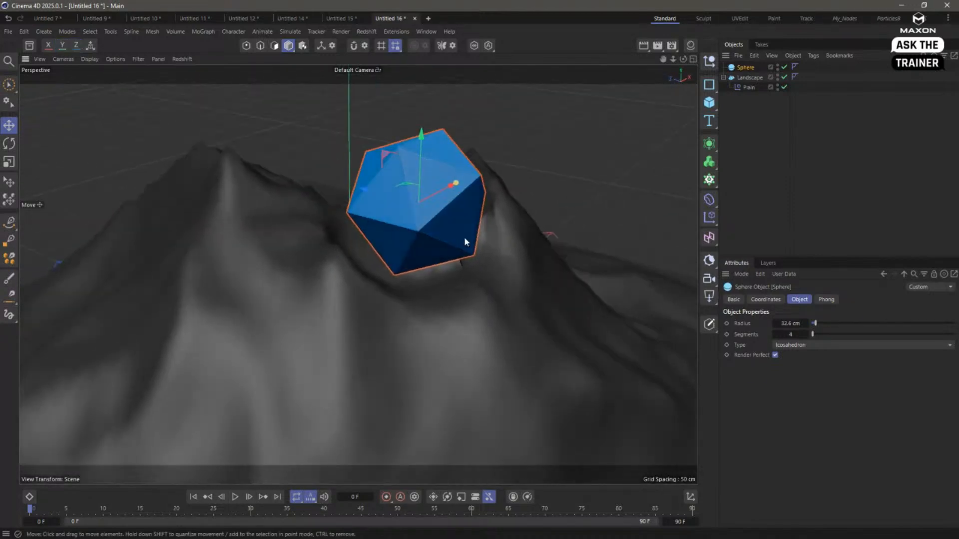
# - Delete the Plain effector and place a Surface deformer under the Landscape instead
pyautogui.click(742, 88)
pyautogui.press('Delete')
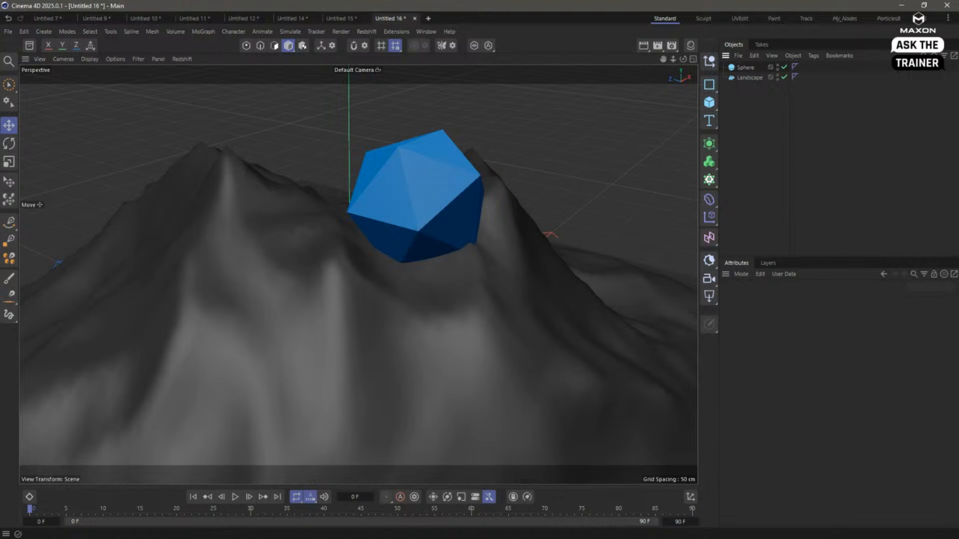
pyautogui.click(715, 203)
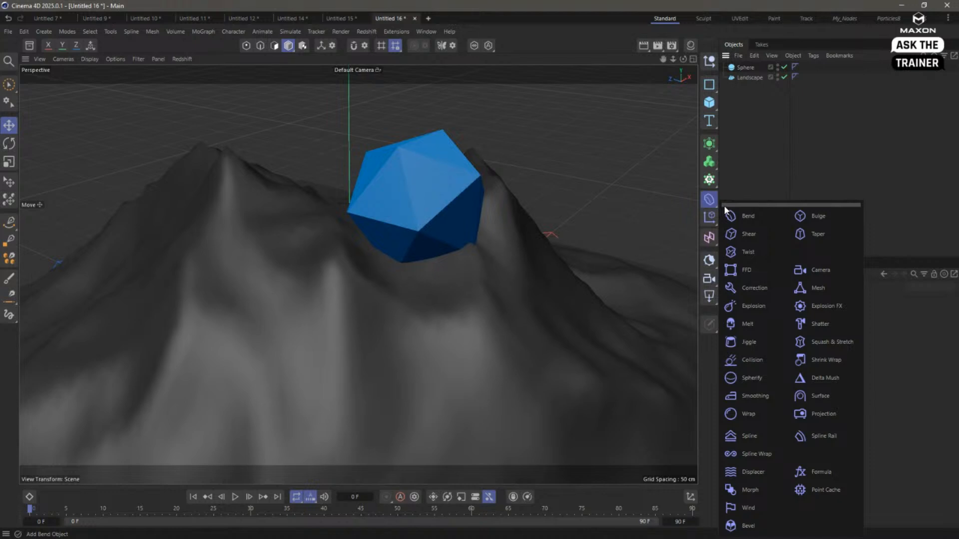
pyautogui.click(821, 398)
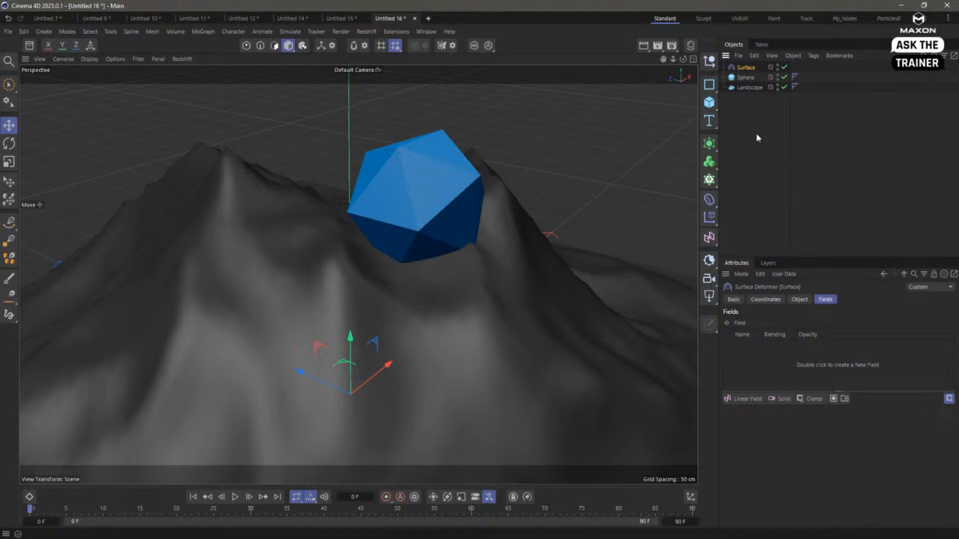
pyautogui.moveTo(746, 68); pyautogui.dragTo(751, 90)
# - Assign the Sphere as the Surface deformer's target surface and initialize it with the Projection type
pyautogui.click(799, 299)
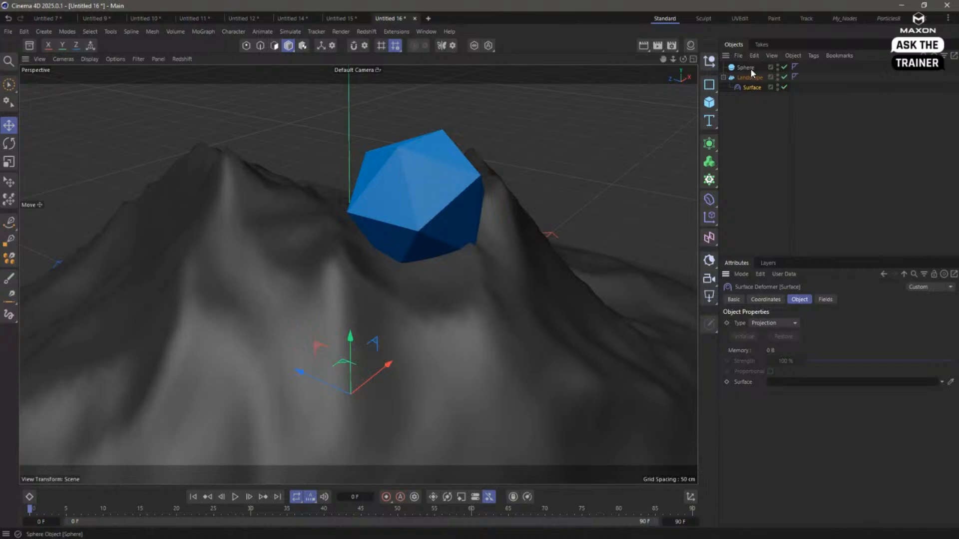
pyautogui.moveTo(794, 323); pyautogui.dragTo(790, 382)
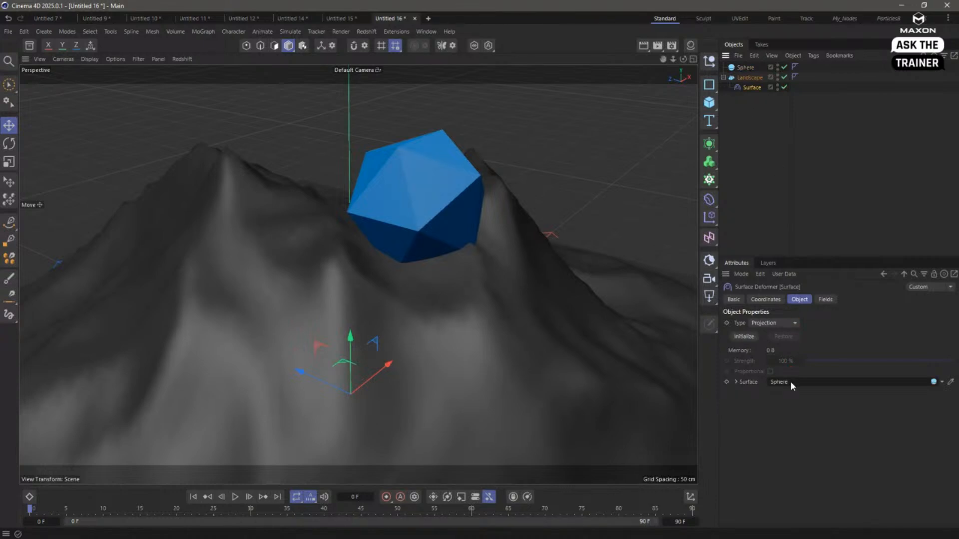
pyautogui.click(749, 336)
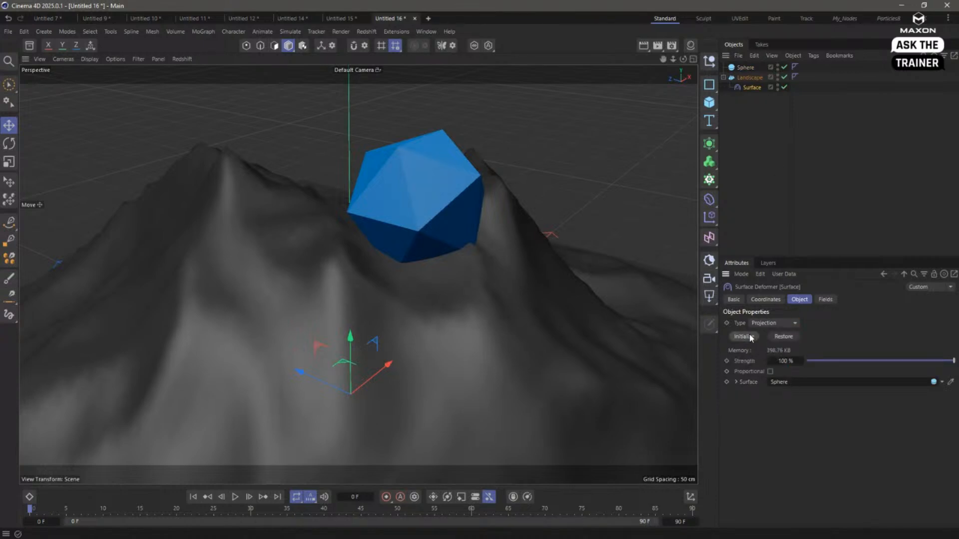
pyautogui.click(776, 324)
pyautogui.click(878, 305)
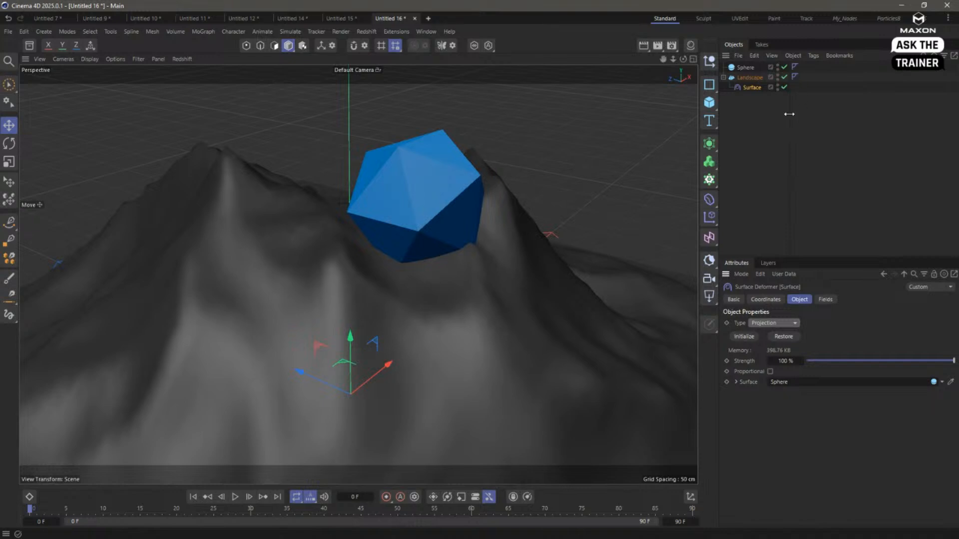
# - Replace the Surface deformer with a Collision deformer placed as a child of the Landscape
pyautogui.press('Delete')
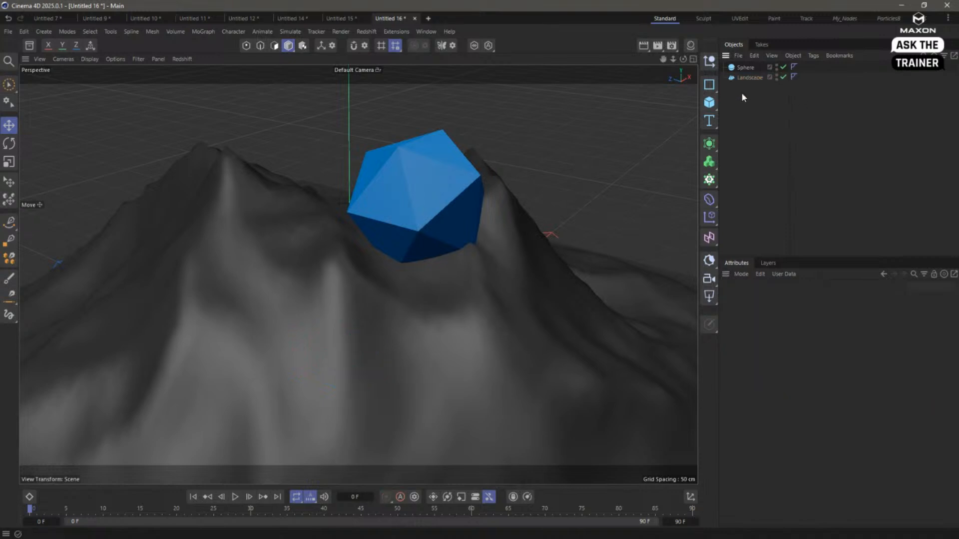
pyautogui.click(709, 202)
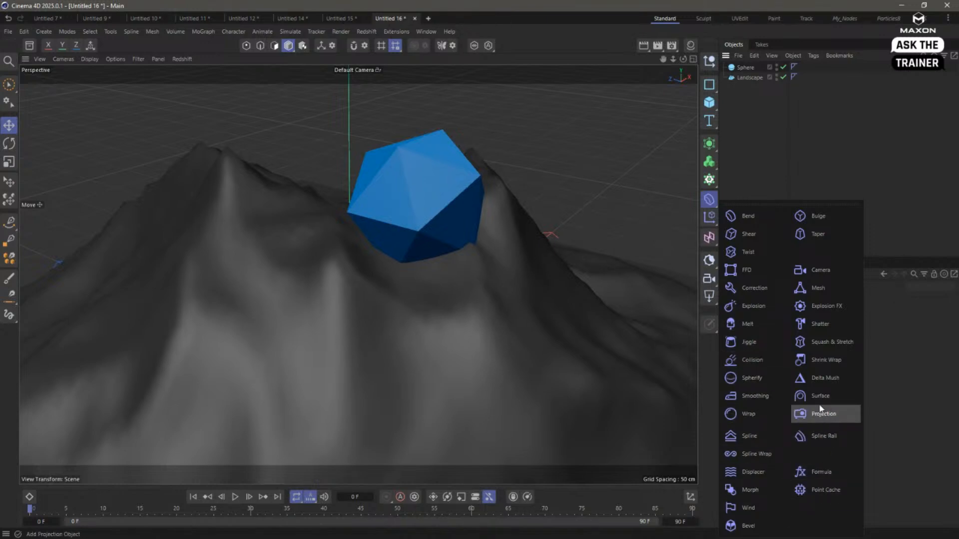
pyautogui.click(753, 360)
pyautogui.moveTo(748, 68); pyautogui.dragTo(745, 87)
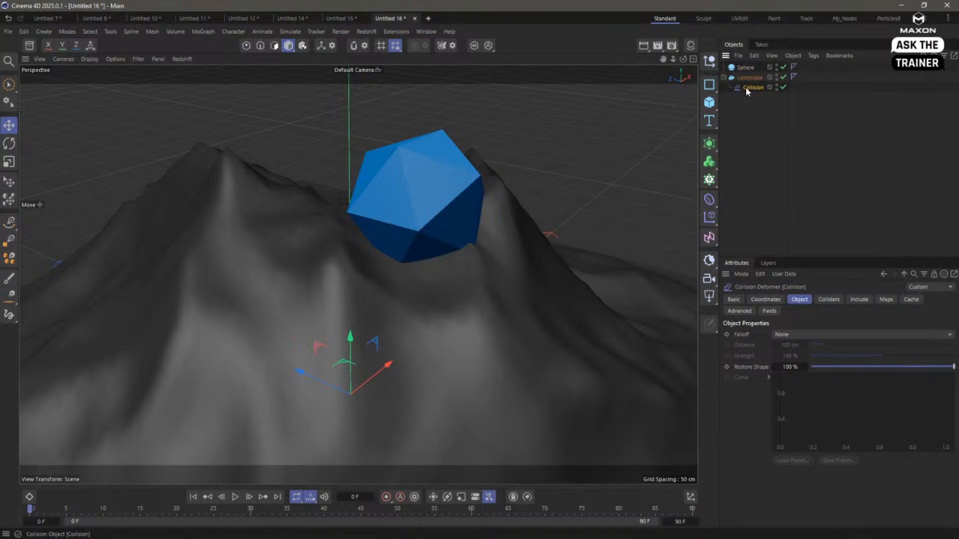
# - Add the Sphere to the Collision deformer's collider objects and inspect the dent it makes in the landscape
pyautogui.click(828, 300)
pyautogui.moveTo(751, 71); pyautogui.dragTo(801, 379)
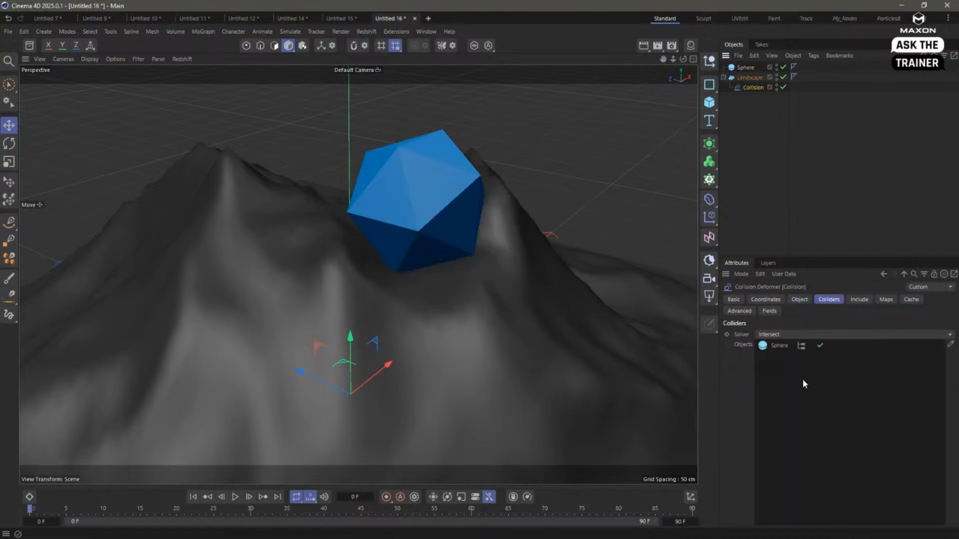
pyautogui.keyDown('alt'); pyautogui.moveTo(465, 290); pyautogui.dragTo(509, 295); pyautogui.keyUp('alt')
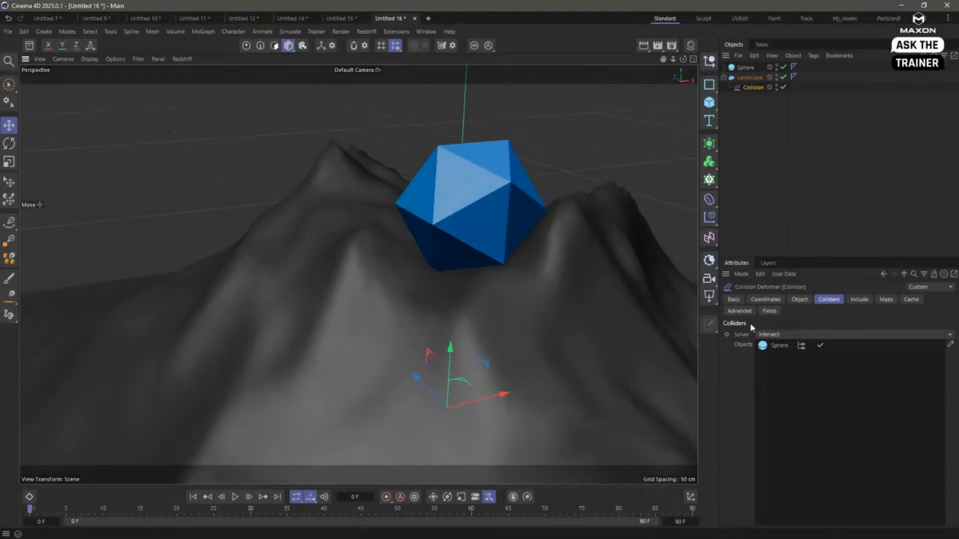
# - Try the Distance falloff on the Collision deformer with a distance of 273 cm
pyautogui.click(799, 299)
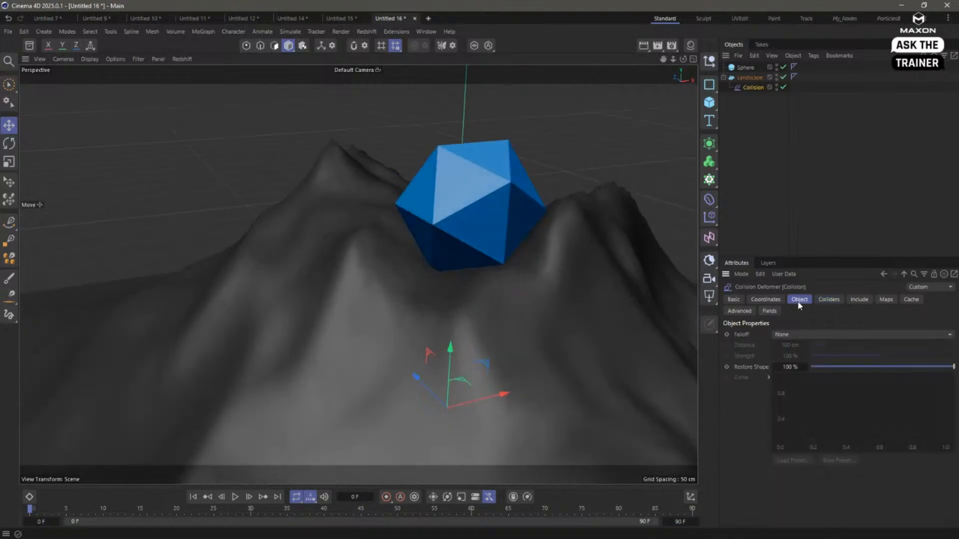
pyautogui.click(815, 335)
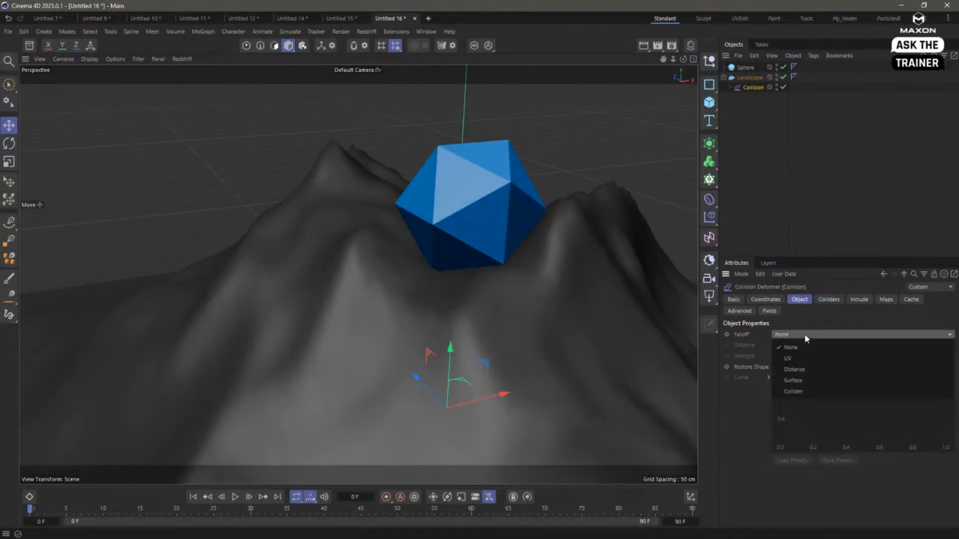
pyautogui.click(815, 370)
pyautogui.moveTo(829, 345); pyautogui.dragTo(850, 345)
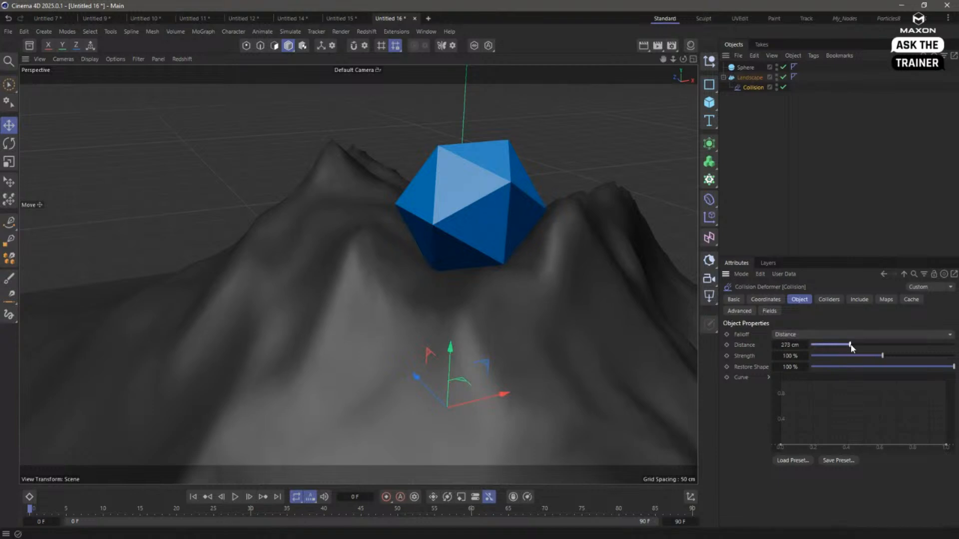
pyautogui.click(811, 335)
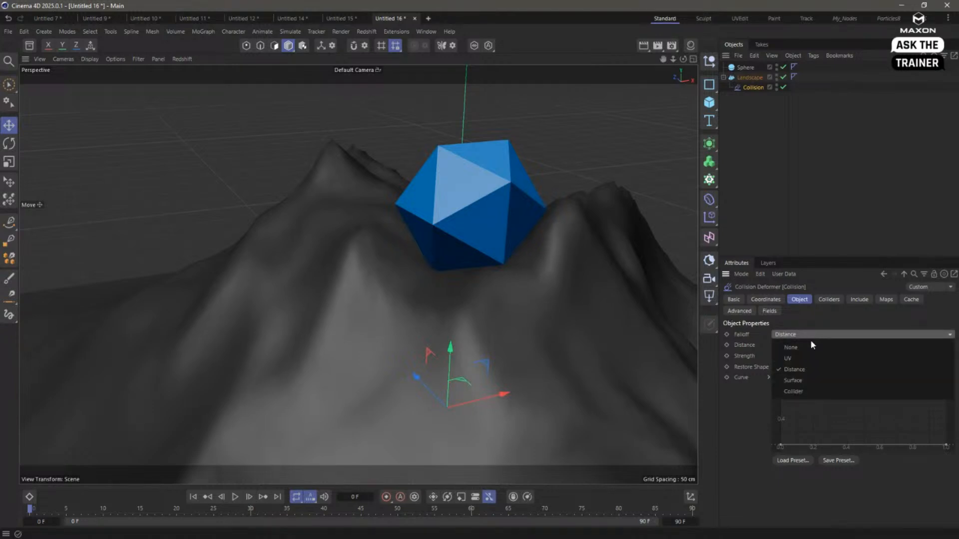
pyautogui.click(813, 348)
# - Compare the Collision deformer's Outside and Inside solvers and keep Outside for the Sphere collider
pyautogui.click(829, 299)
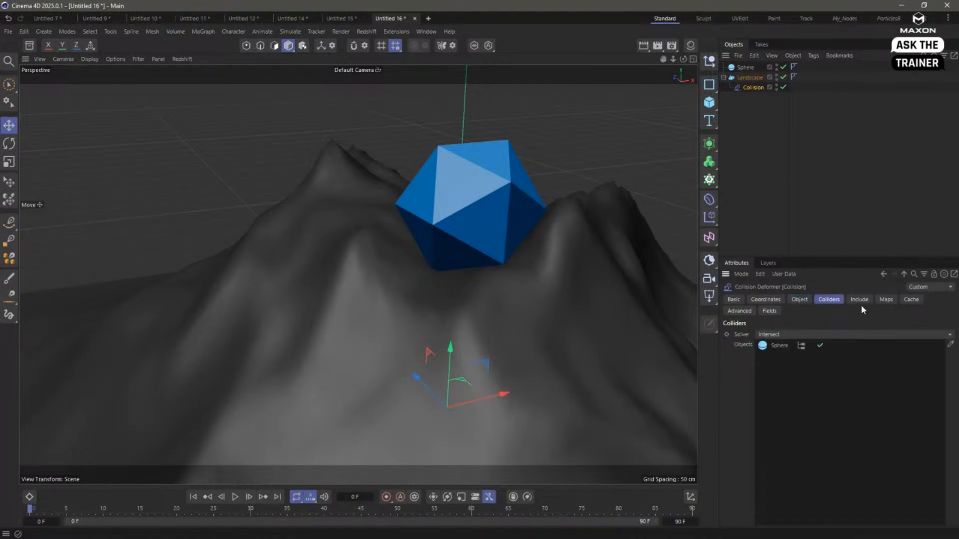
pyautogui.click(805, 336)
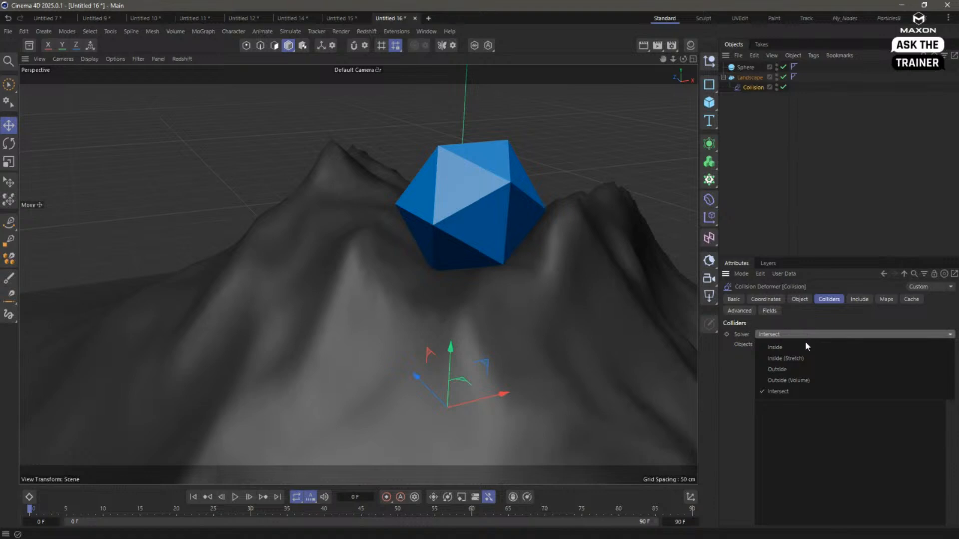
pyautogui.click(803, 370)
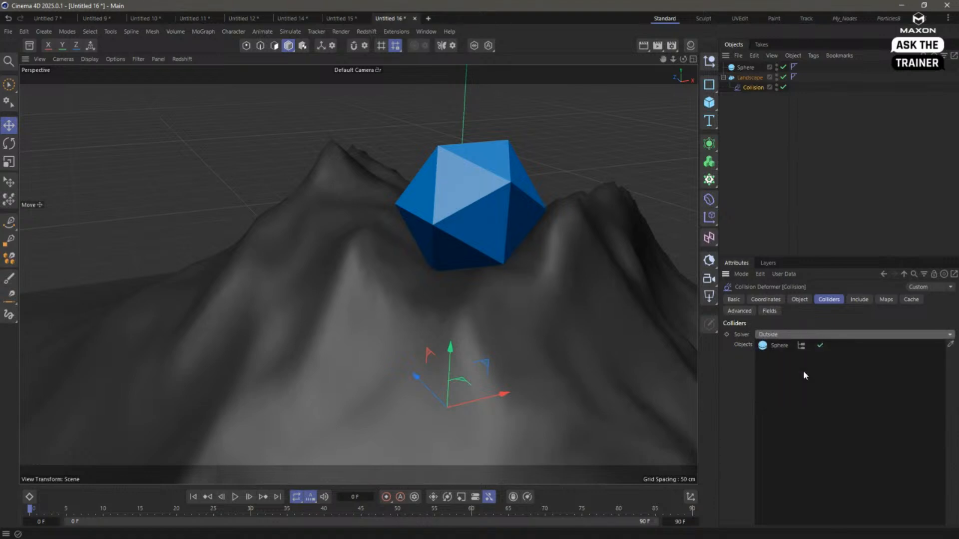
pyautogui.scroll(5, 483, 273)
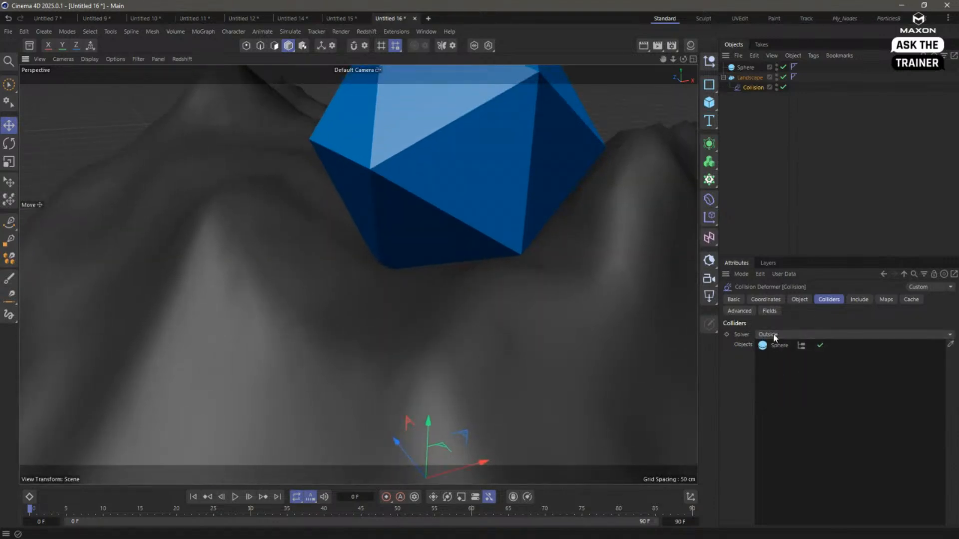
pyautogui.click(775, 336)
pyautogui.click(783, 348)
pyautogui.click(797, 336)
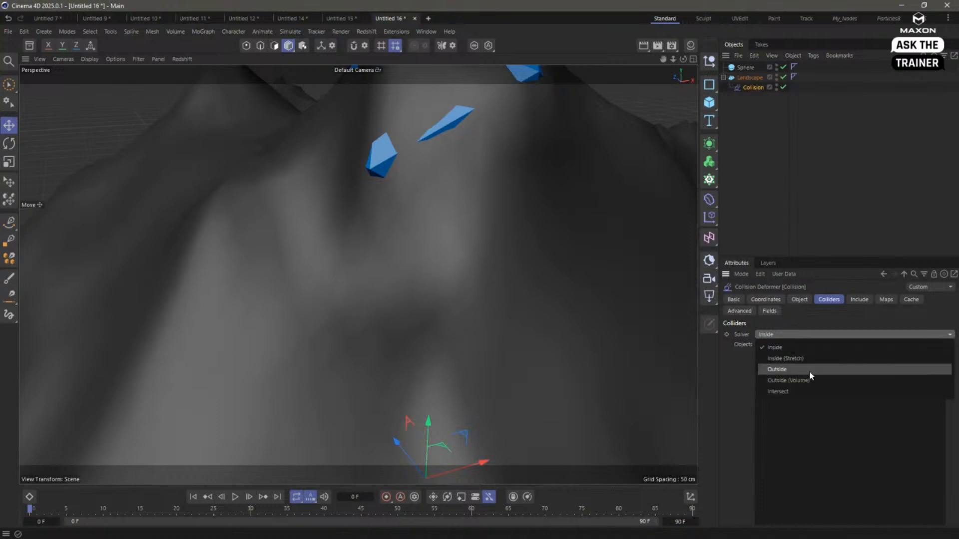
pyautogui.click(810, 372)
pyautogui.moveTo(521, 248)
pyautogui.keyDown('alt'); pyautogui.mouseDown()
pyautogui.moveTo(456, 277)
pyautogui.moveTo(530, 263)
pyautogui.mouseUp(); pyautogui.keyUp('alt')
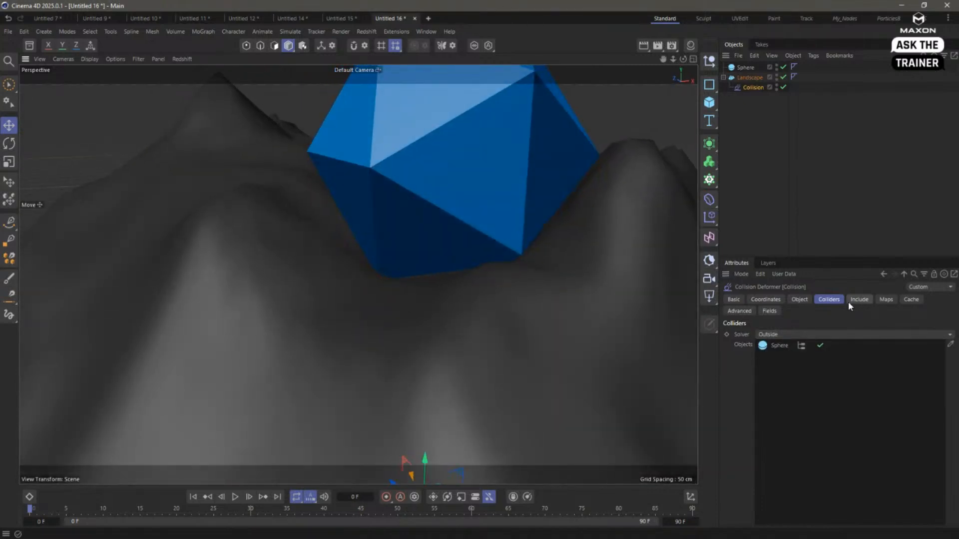
# - Examine the Collision deformer's advanced settings and its Restore Shape property
pyautogui.click(749, 311)
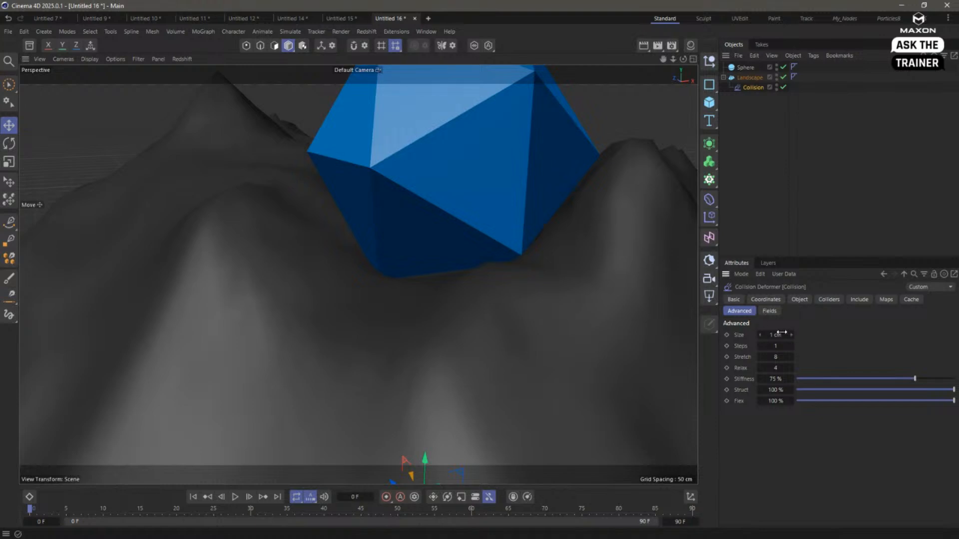
pyautogui.moveTo(781, 332); pyautogui.dragTo(782, 335)
pyautogui.moveTo(777, 381); pyautogui.dragTo(836, 303)
pyautogui.click(798, 299)
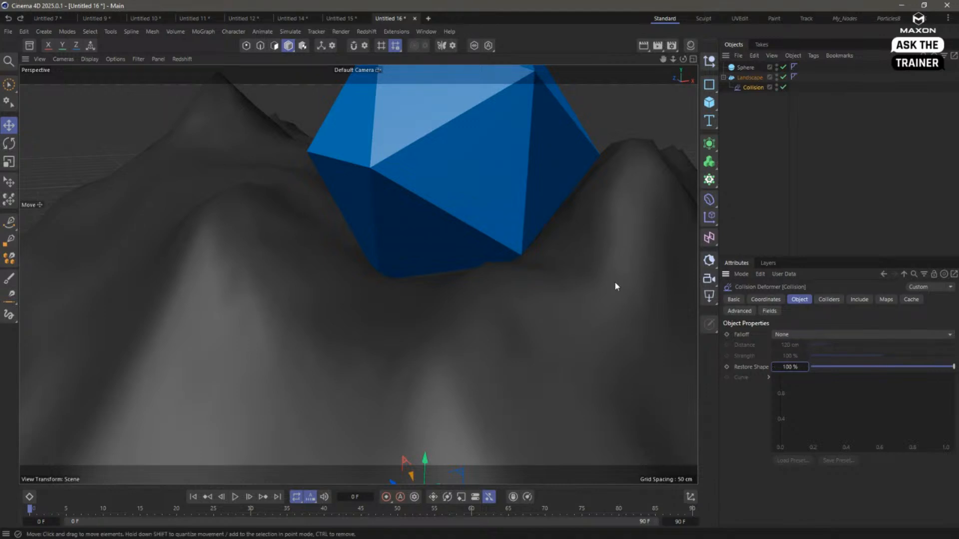
# - Move the Sphere along its X axis into the hollow between the landscape's peaks
pyautogui.keyDown('alt'); pyautogui.moveTo(614, 285); pyautogui.dragTo(439, 270); pyautogui.keyUp('alt')
pyautogui.click(418, 266)
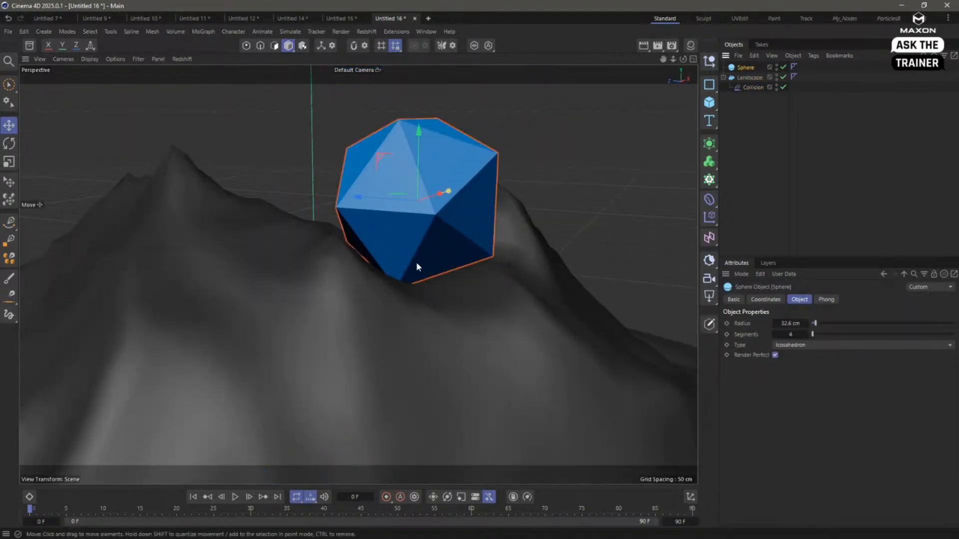
pyautogui.moveTo(438, 197); pyautogui.dragTo(367, 219)
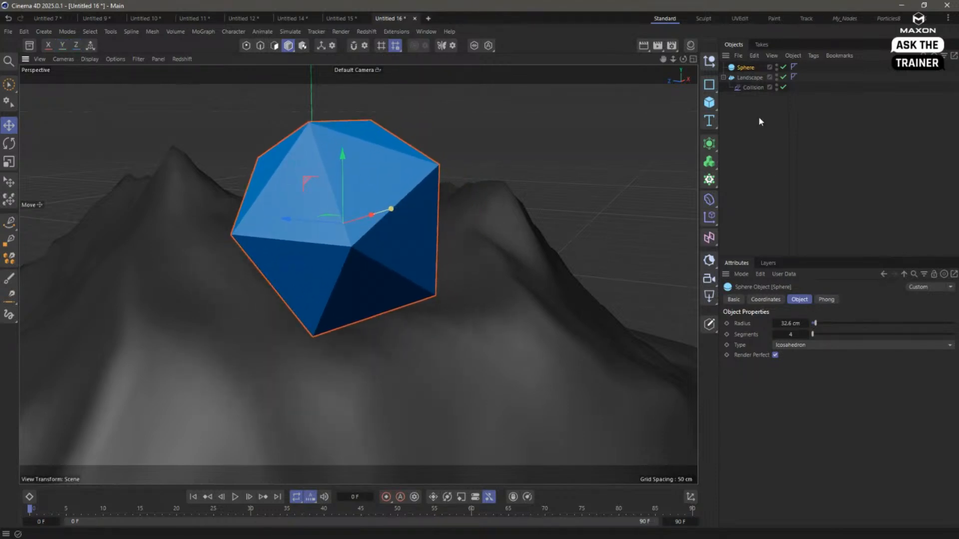
# - Set the Collision deformer's advanced Steps to 5 and inspect the dent around the Sphere from several angles
pyautogui.click(748, 87)
pyautogui.click(836, 301)
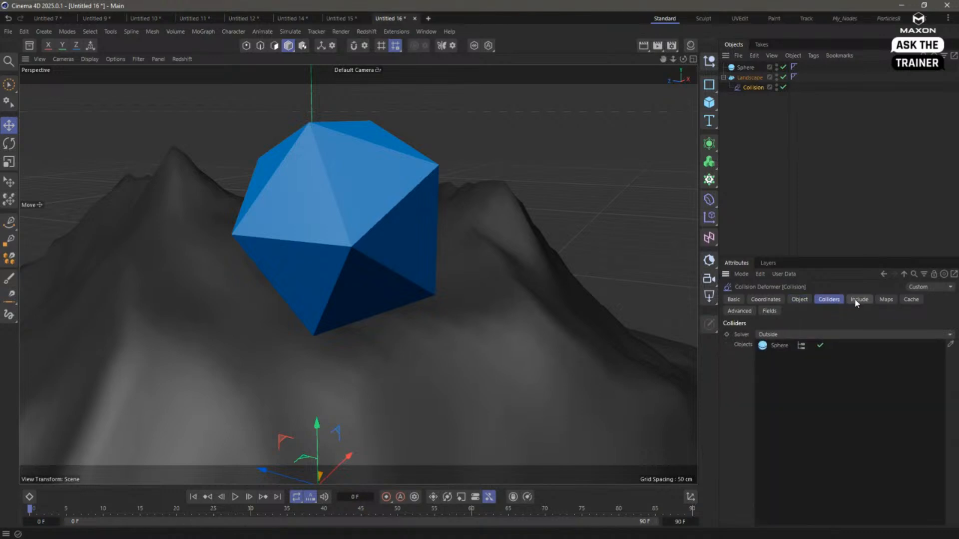
pyautogui.click(855, 300)
pyautogui.click(885, 301)
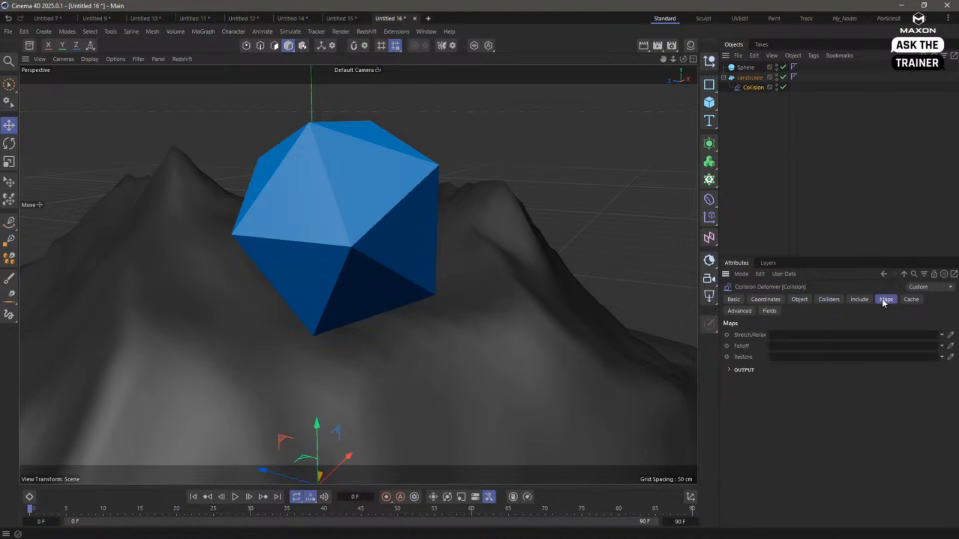
pyautogui.click(910, 299)
pyautogui.click(739, 311)
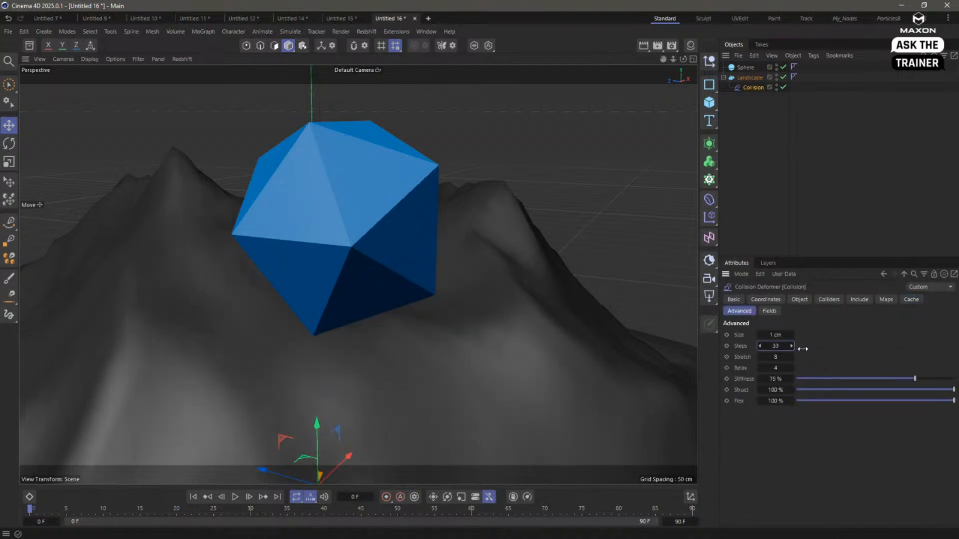
pyautogui.scroll(3, 778, 350)
pyautogui.scroll(1, 778, 348)
pyautogui.keyDown('alt'); pyautogui.moveTo(422, 278); pyautogui.dragTo(661, 335); pyautogui.keyUp('alt')
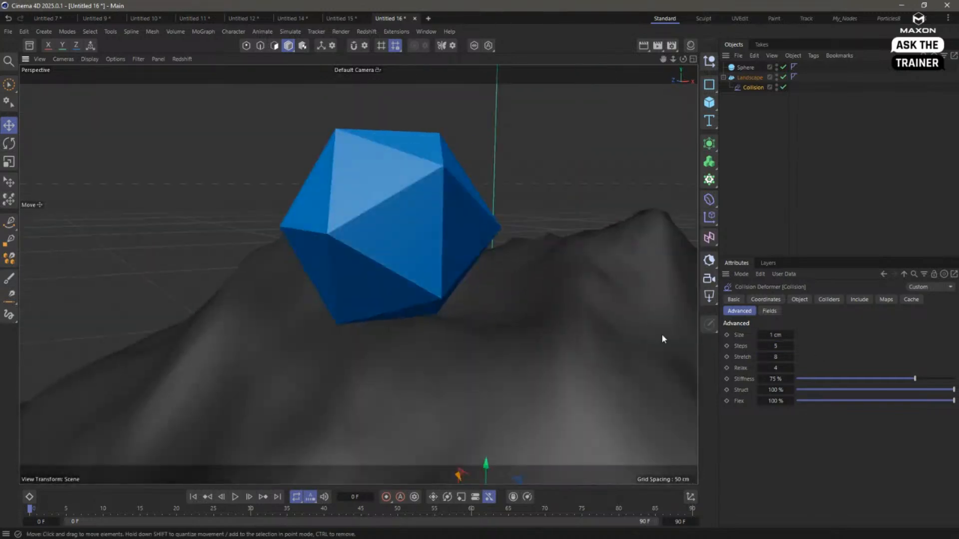
pyautogui.keyDown('alt'); pyautogui.moveTo(517, 320); pyautogui.dragTo(469, 325); pyautogui.keyUp('alt')
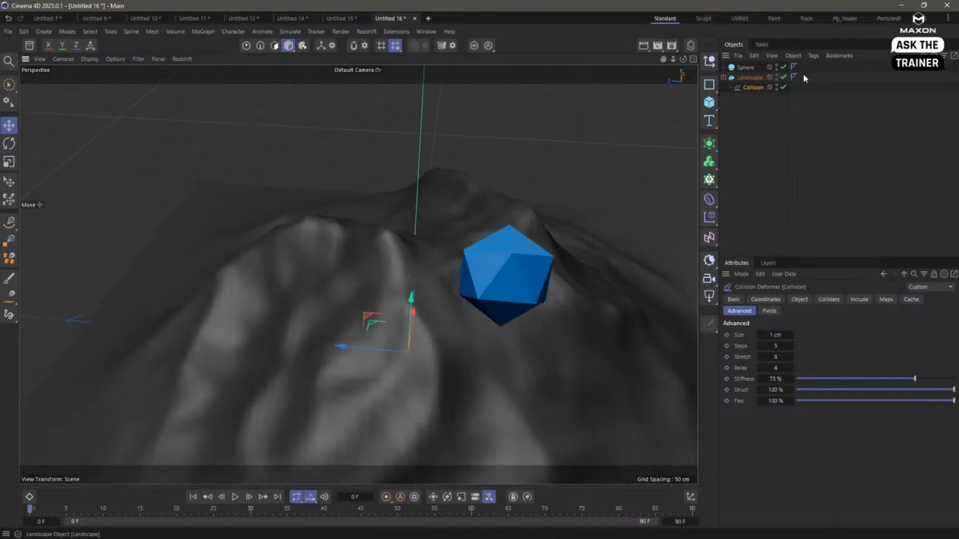
# - Move the Sphere across the landscape to the neighbouring slope and reselect the Collision deformer
pyautogui.click(512, 255)
pyautogui.moveTo(515, 243); pyautogui.dragTo(376, 322)
pyautogui.keyDown('alt'); pyautogui.moveTo(482, 261); pyautogui.dragTo(448, 262); pyautogui.keyUp('alt')
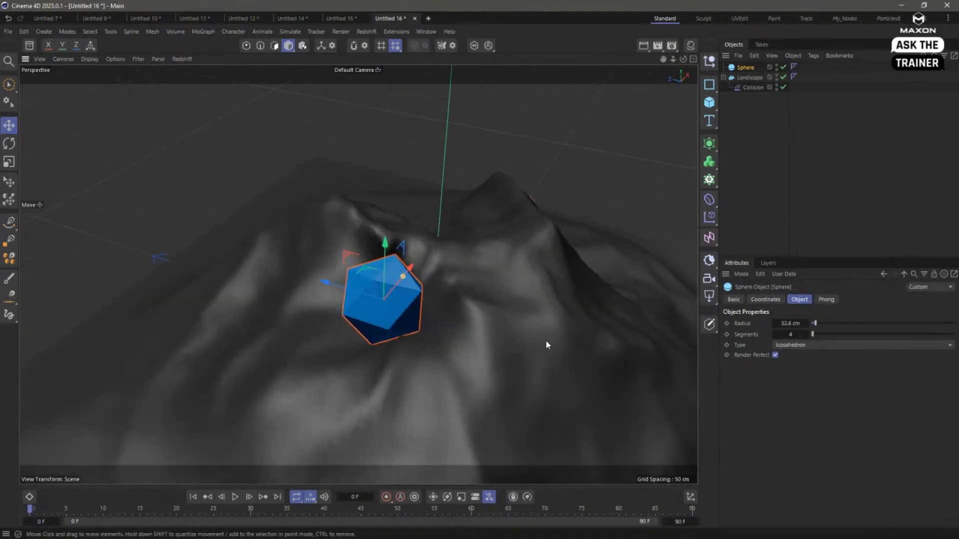
pyautogui.keyDown('alt'); pyautogui.moveTo(545, 341); pyautogui.dragTo(529, 319, button='middle'); pyautogui.keyUp('alt')
pyautogui.click(751, 88)
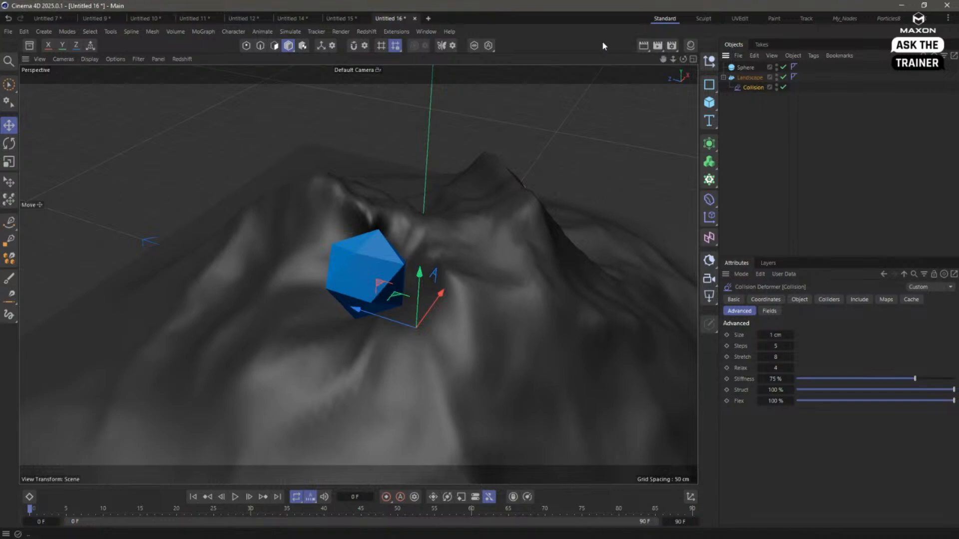
# - Create a new empty project and switch back to the Untitled 9 document with the UV grid plane
pyautogui.hotkey('ctrl', 'n')
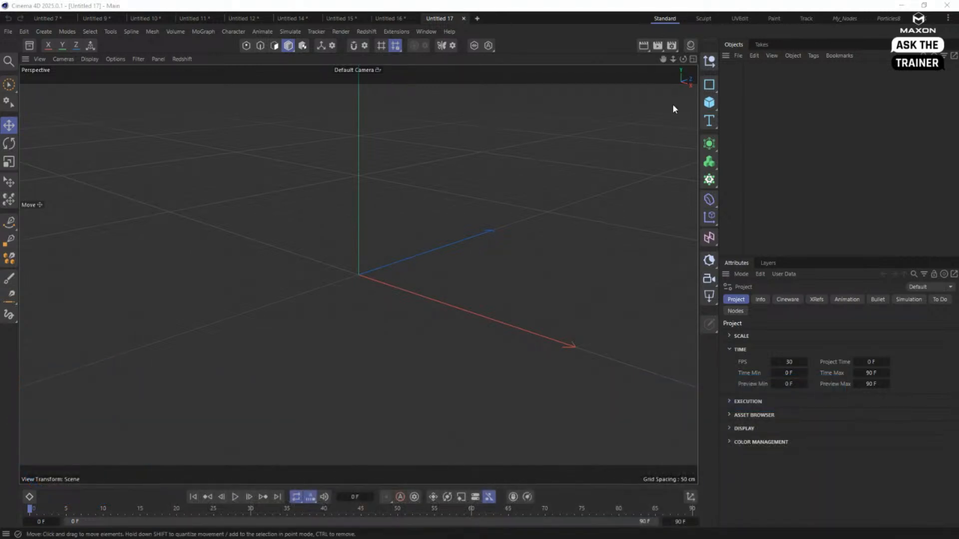
pyautogui.click(145, 18)
pyautogui.click(110, 18)
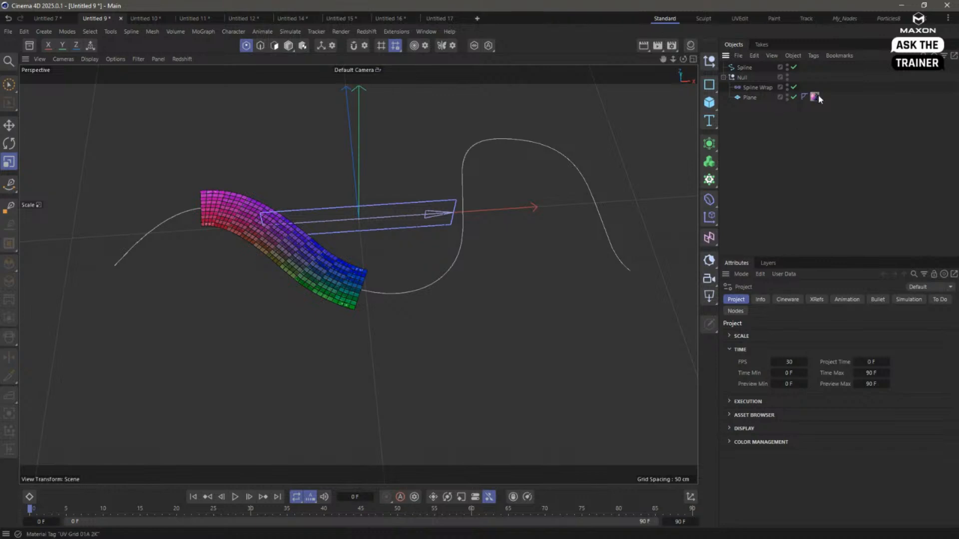
# - Take the Plane out of the Null and delete the Spline and the Null with its Spline Wrap
pyautogui.moveTo(752, 97); pyautogui.dragTo(760, 100)
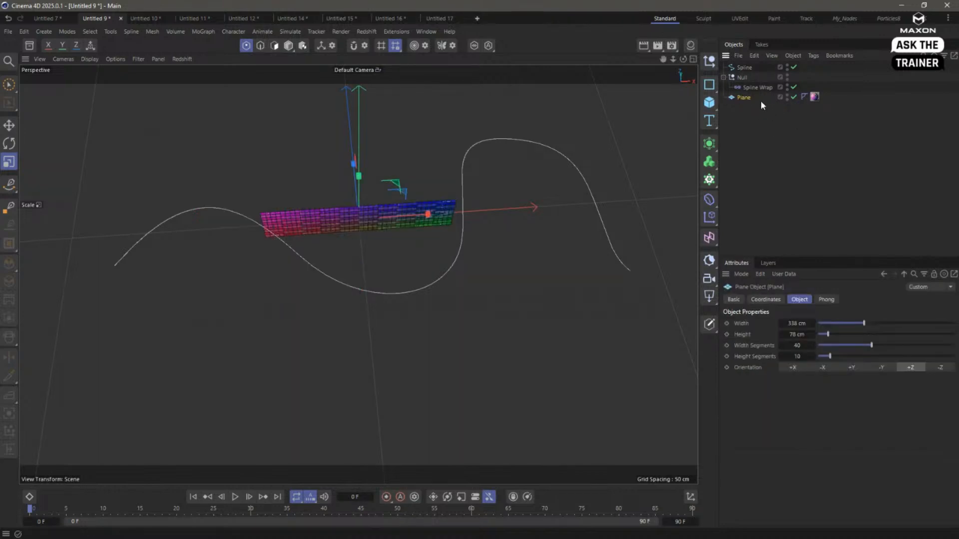
pyautogui.click(747, 66)
pyautogui.press('Delete')
pyautogui.click(746, 68)
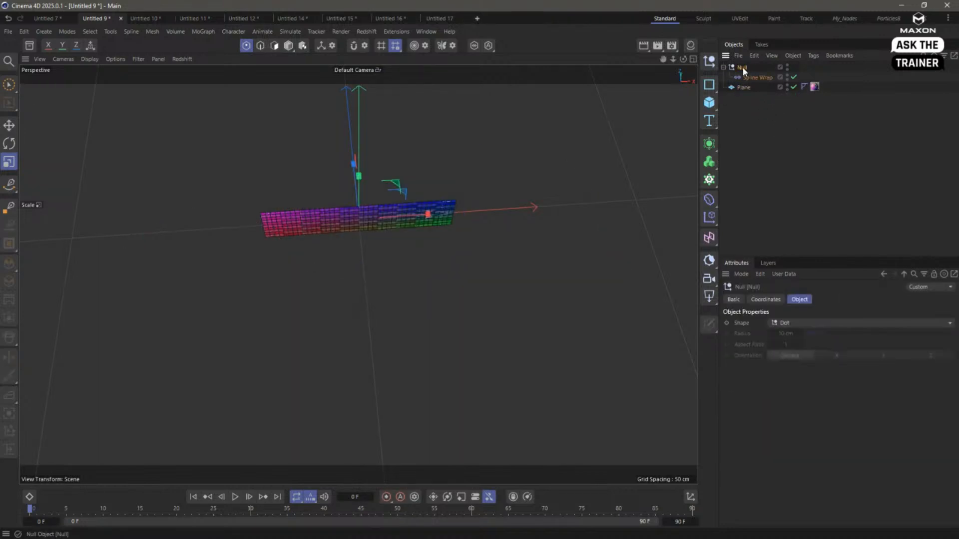
pyautogui.press('Delete')
# - Set the Plane's height to 276 cm and frame the whole Plane in the viewport
pyautogui.keyDown('alt'); pyautogui.moveTo(406, 212); pyautogui.dragTo(405, 339); pyautogui.keyUp('alt')
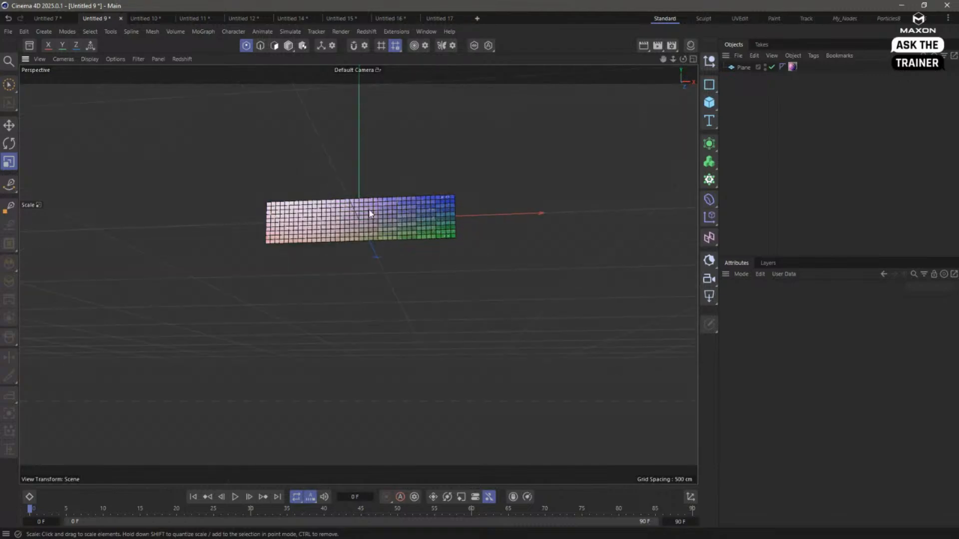
pyautogui.keyDown('alt'); pyautogui.moveTo(364, 210); pyautogui.dragTo(545, 198, button='right'); pyautogui.keyUp('alt')
pyautogui.click(743, 67)
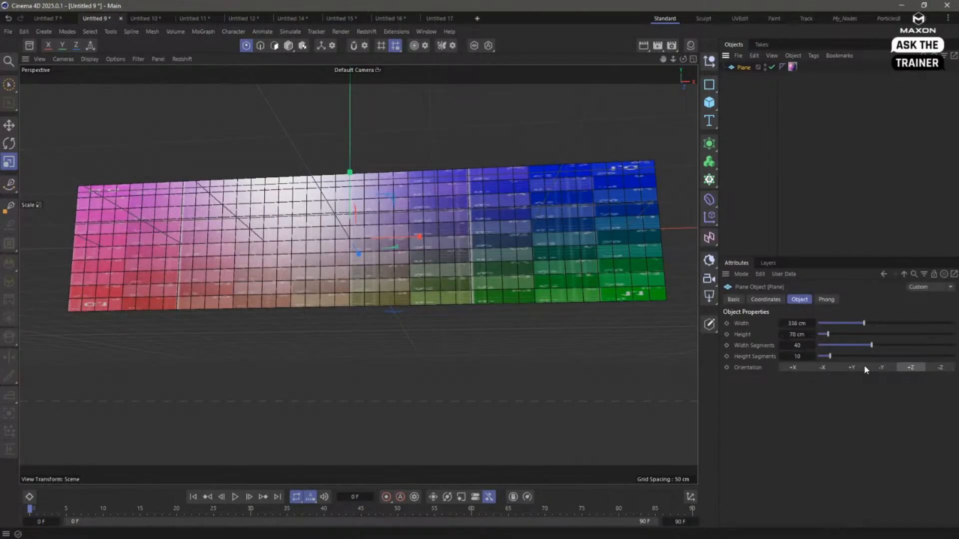
pyautogui.moveTo(828, 334); pyautogui.dragTo(855, 334)
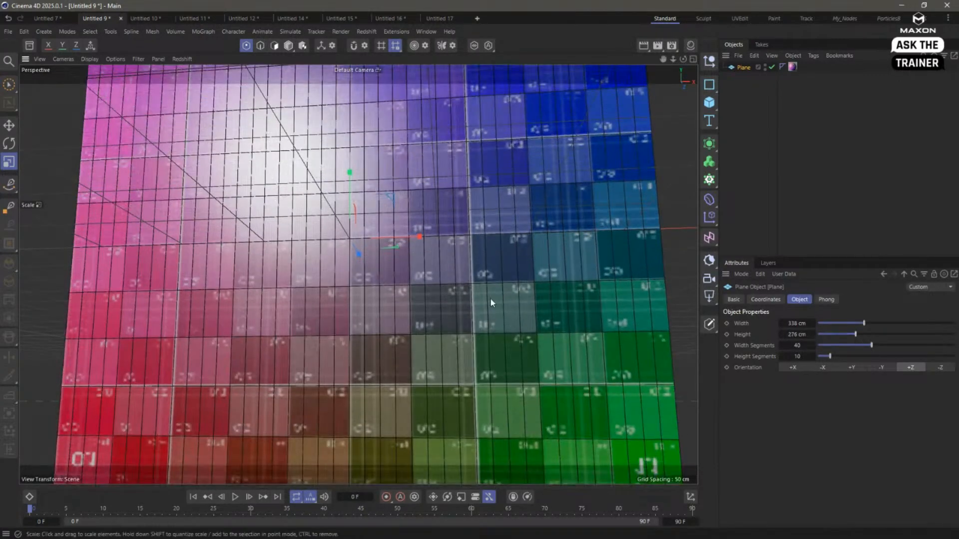
pyautogui.keyDown('alt'); pyautogui.moveTo(494, 307); pyautogui.dragTo(452, 318, button='right'); pyautogui.keyUp('alt')
pyautogui.keyDown('alt'); pyautogui.moveTo(452, 319); pyautogui.dragTo(460, 352); pyautogui.keyUp('alt')
# - Open the UV Grid 01A 2K material in the Node Editor and move its texture node up beside the RS Standard node
pyautogui.click(691, 46)
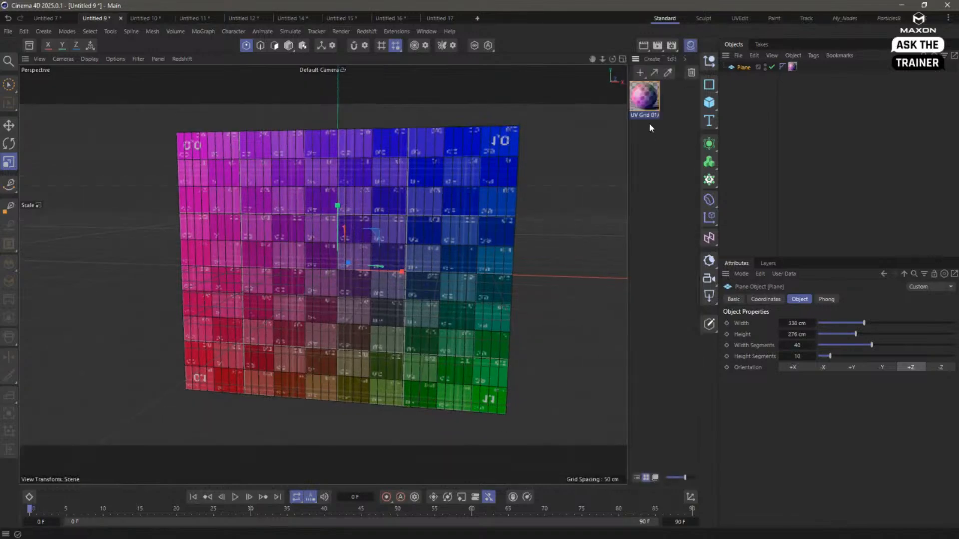
pyautogui.click(650, 106)
pyautogui.doubleClick(649, 107)
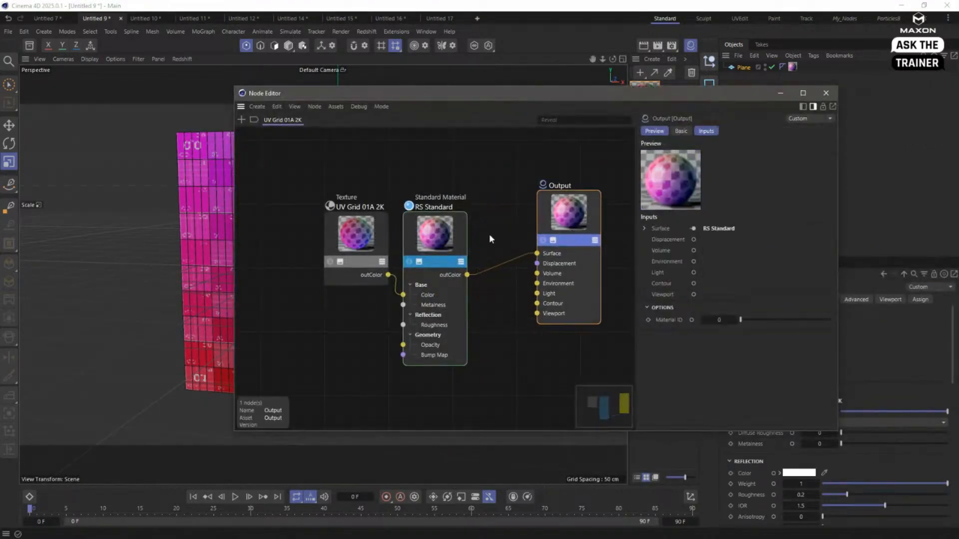
pyautogui.moveTo(357, 237); pyautogui.dragTo(380, 183)
pyautogui.moveTo(428, 93); pyautogui.dragTo(498, 42)
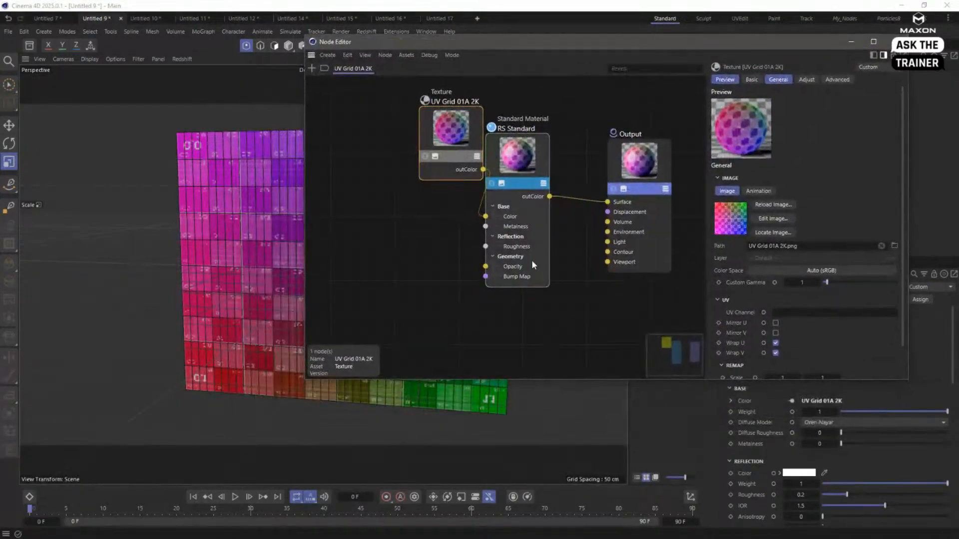
# - Remove the Opacity port from the RS Standard node and add it back from its Geometry settings
pyautogui.click(533, 265)
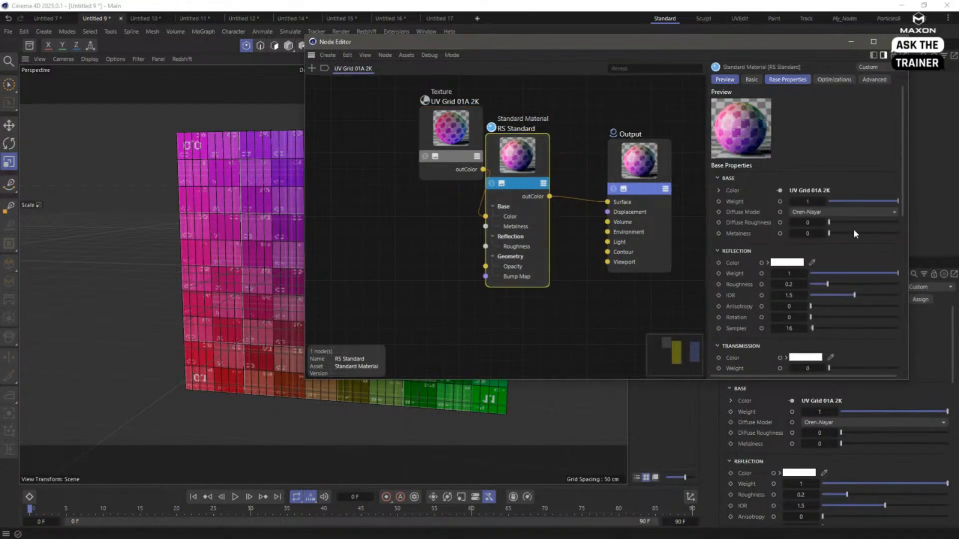
pyautogui.scroll(-3, 905, 205)
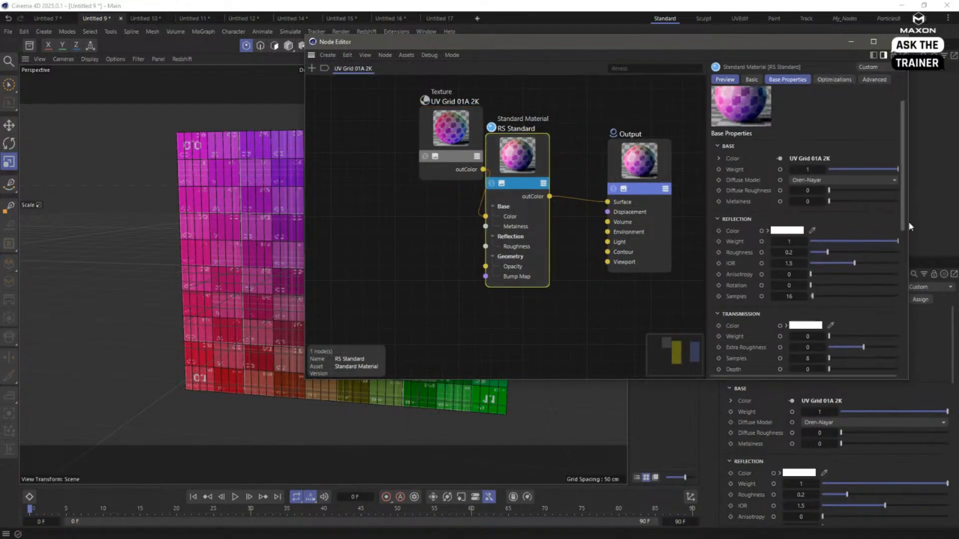
pyautogui.click(507, 268)
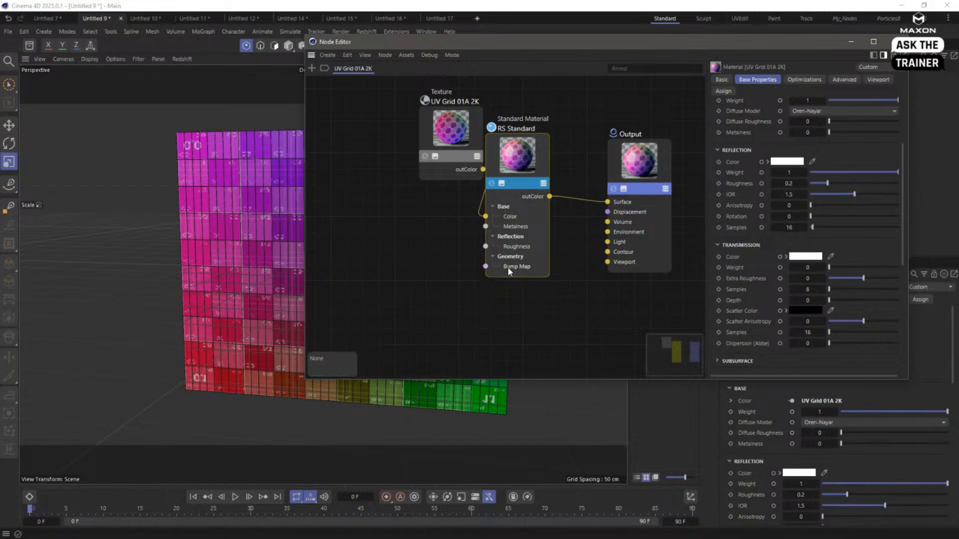
pyautogui.scroll(-5, 871, 294)
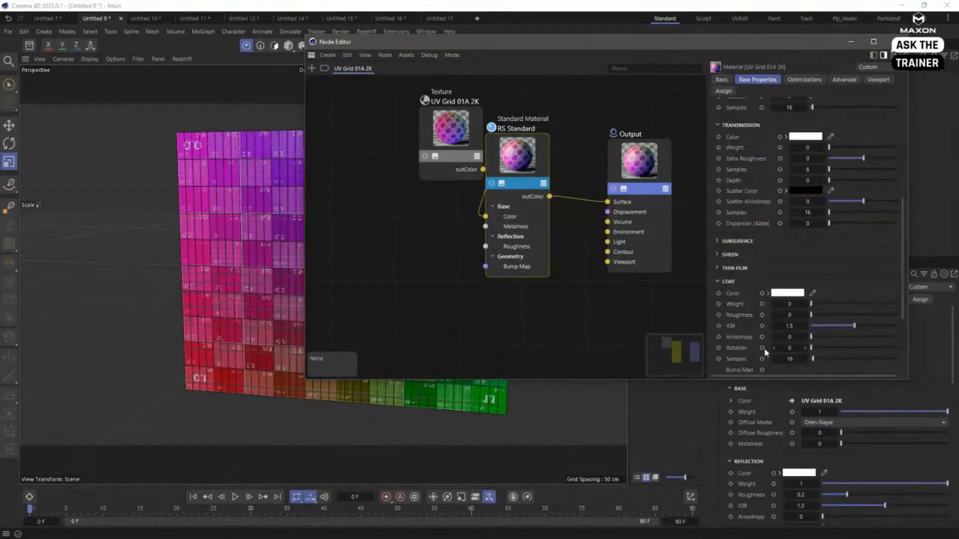
pyautogui.scroll(-2, 769, 300)
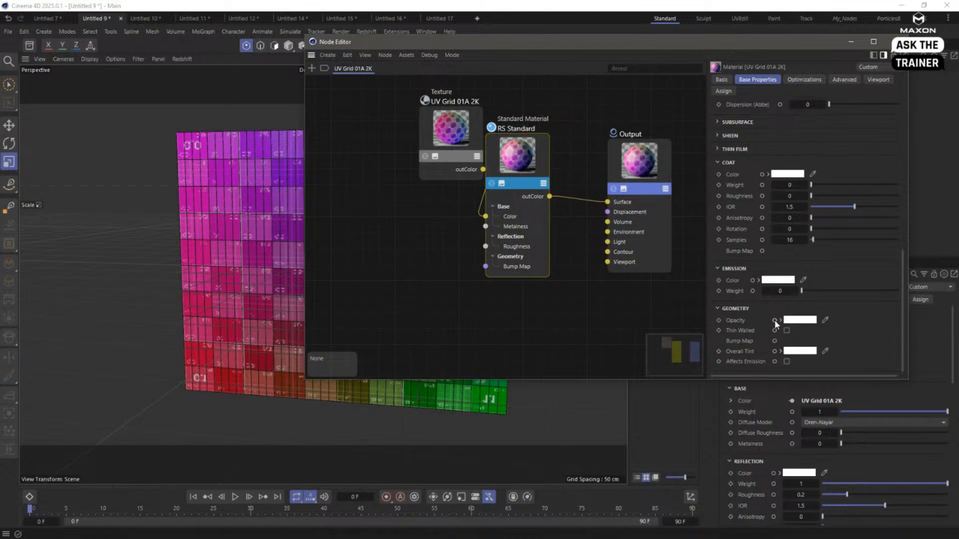
pyautogui.click(774, 320)
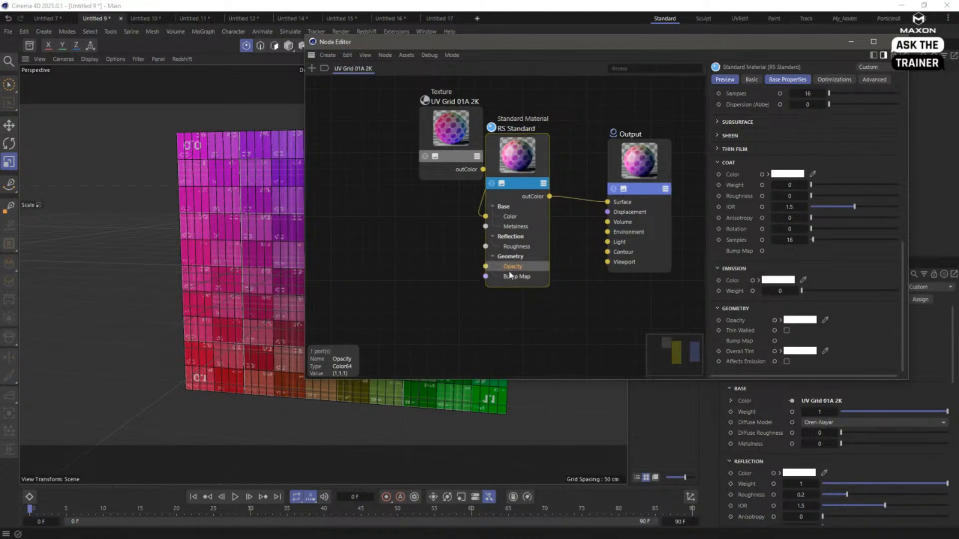
# - Add a Ramp node to the UV Grid 01A 2K material and set its mapping to Circular
pyautogui.hotkey('shift', 'c')
pyautogui.write('ramp')
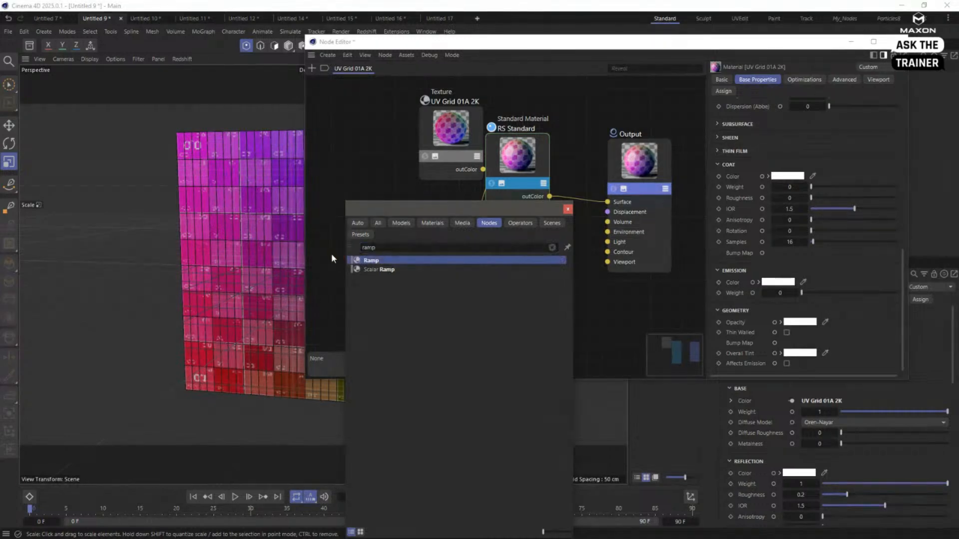
pyautogui.press('Return')
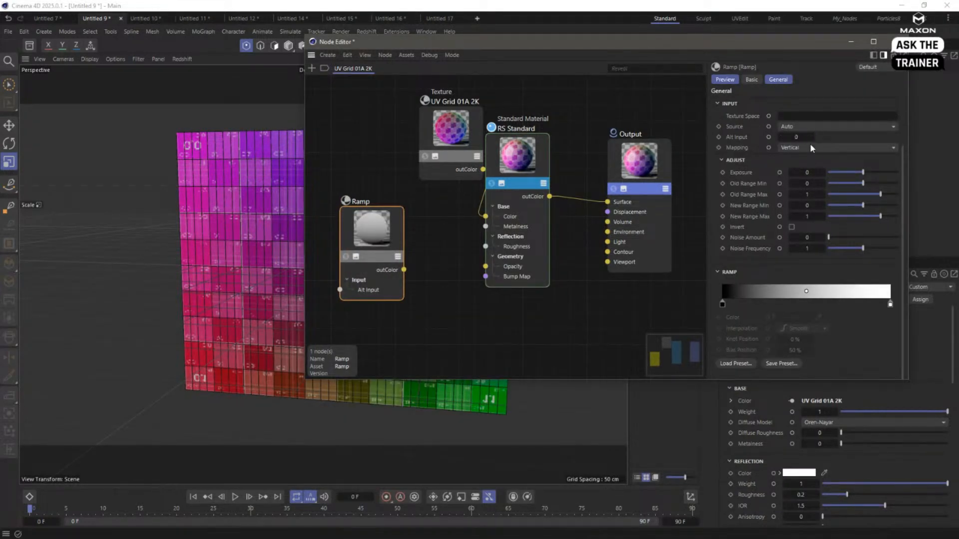
pyautogui.click(809, 127)
pyautogui.click(673, 173)
pyautogui.click(819, 147)
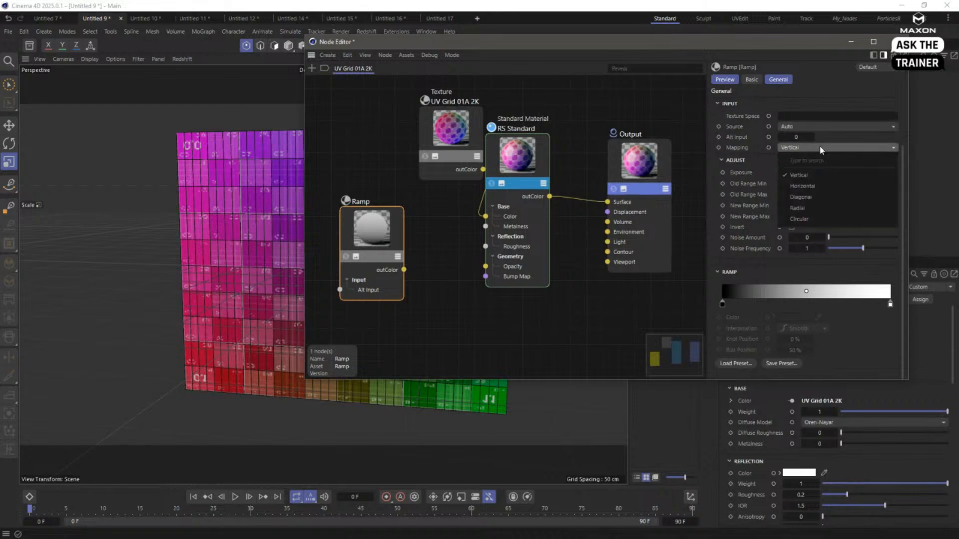
pyautogui.click(819, 209)
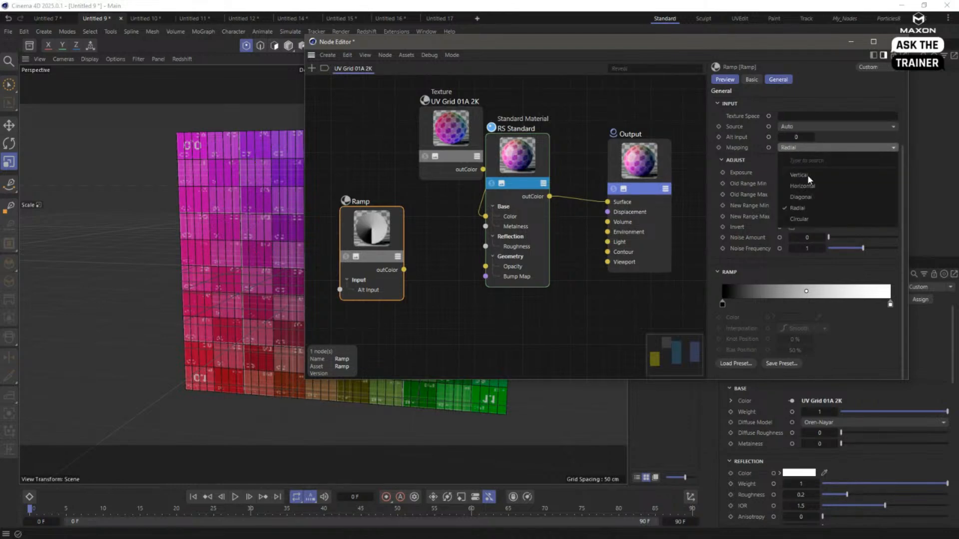
pyautogui.click(809, 218)
# - Connect the Ramp's outColor to the RS Standard node's Opacity and start the Redshift IPR in the viewport
pyautogui.moveTo(403, 270); pyautogui.dragTo(485, 266)
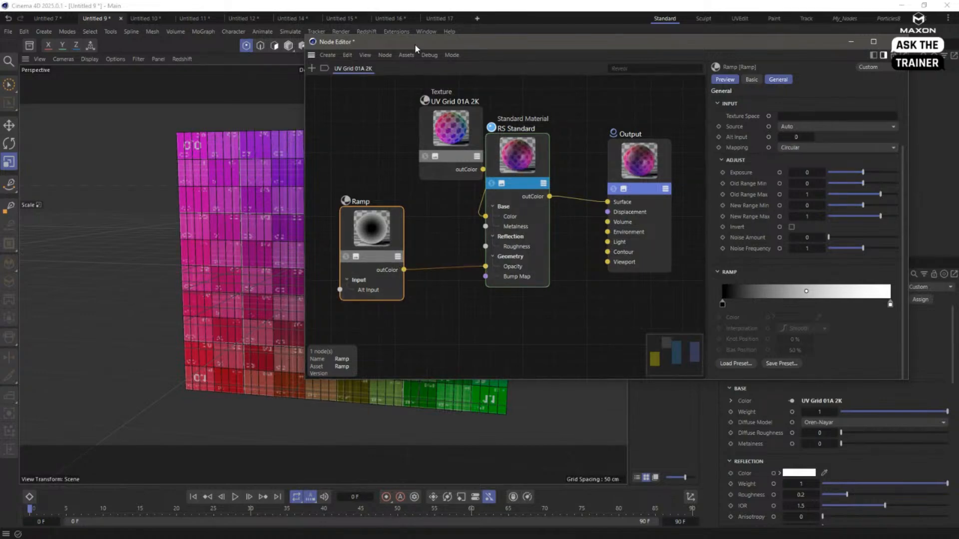
pyautogui.moveTo(415, 44); pyautogui.dragTo(616, 232)
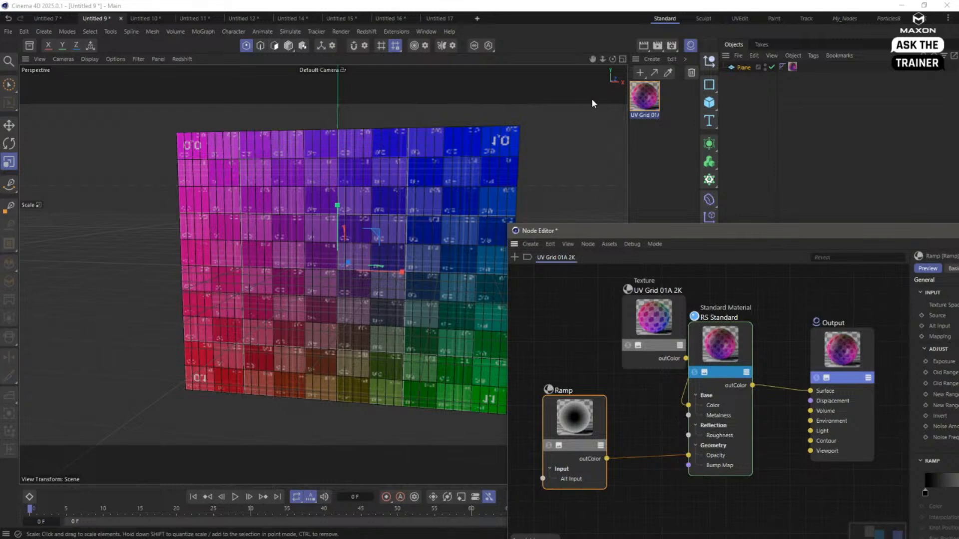
pyautogui.click(187, 60)
pyautogui.click(191, 78)
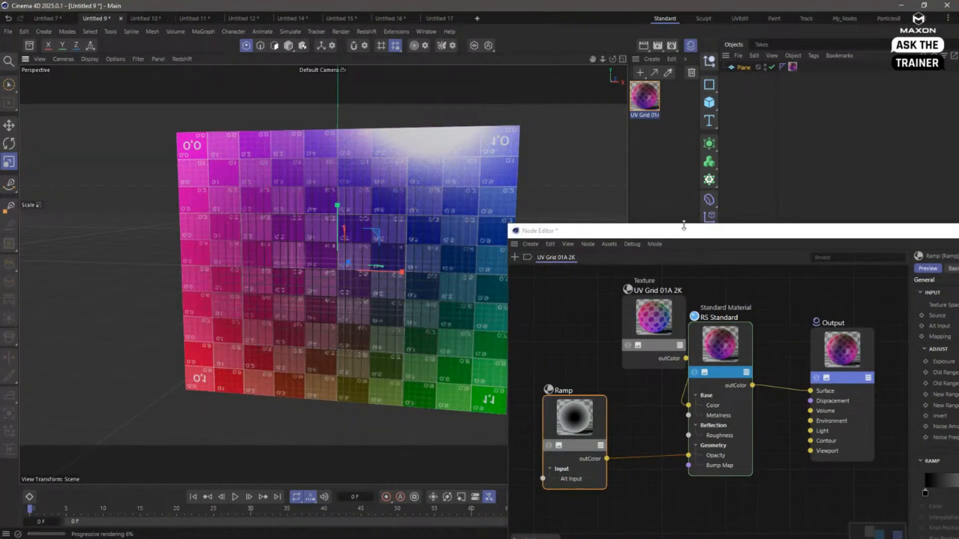
# - Move the Ramp's black knot inward to about 30 % and its white knot to about 63 %
pyautogui.moveTo(561, 223); pyautogui.dragTo(444, 132)
pyautogui.moveTo(734, 143); pyautogui.dragTo(354, 209)
pyautogui.moveTo(426, 469); pyautogui.dragTo(479, 469)
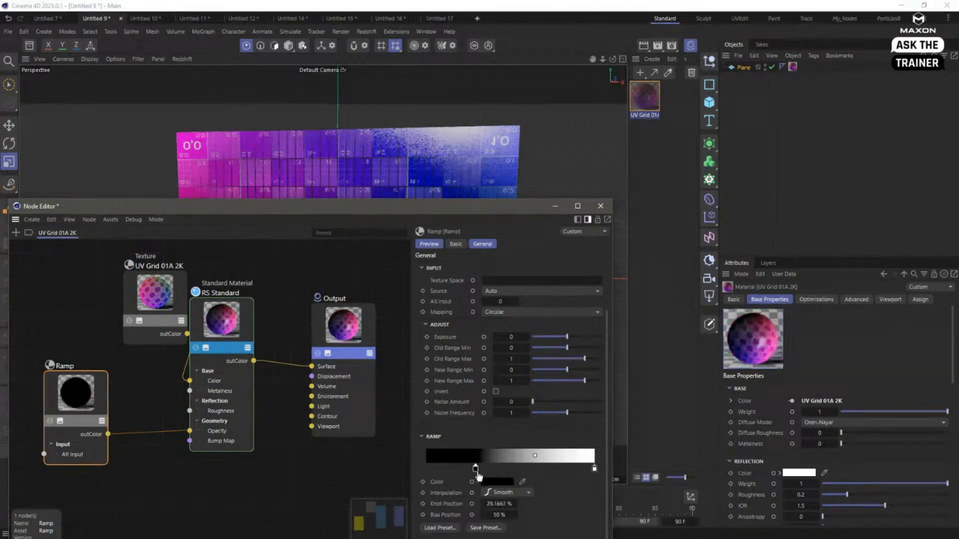
pyautogui.moveTo(593, 470); pyautogui.dragTo(522, 469)
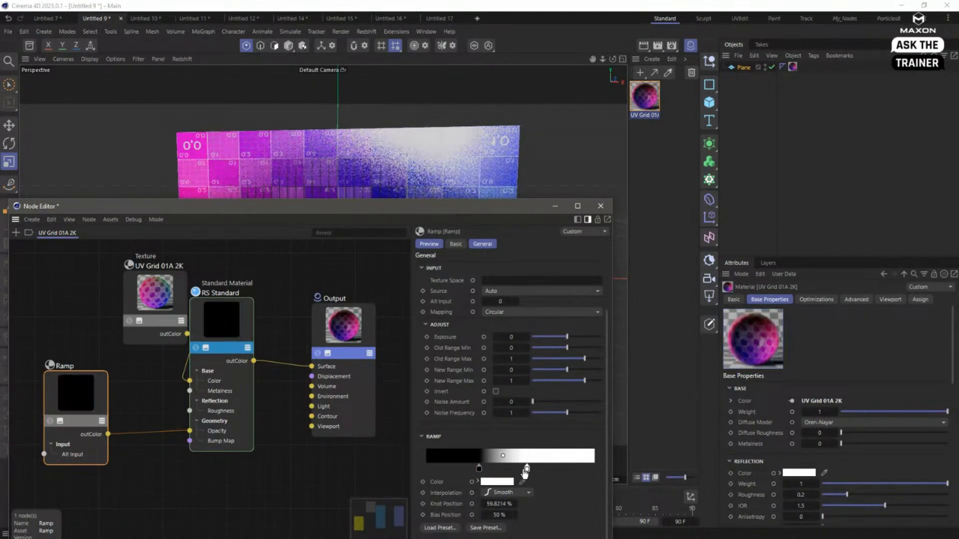
pyautogui.moveTo(368, 211); pyautogui.dragTo(718, 262)
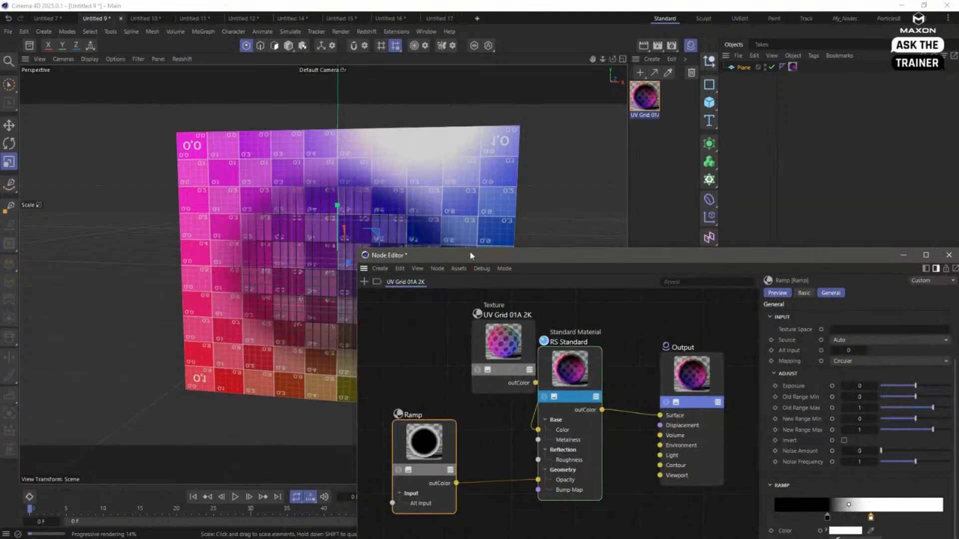
pyautogui.moveTo(615, 257); pyautogui.dragTo(553, 240)
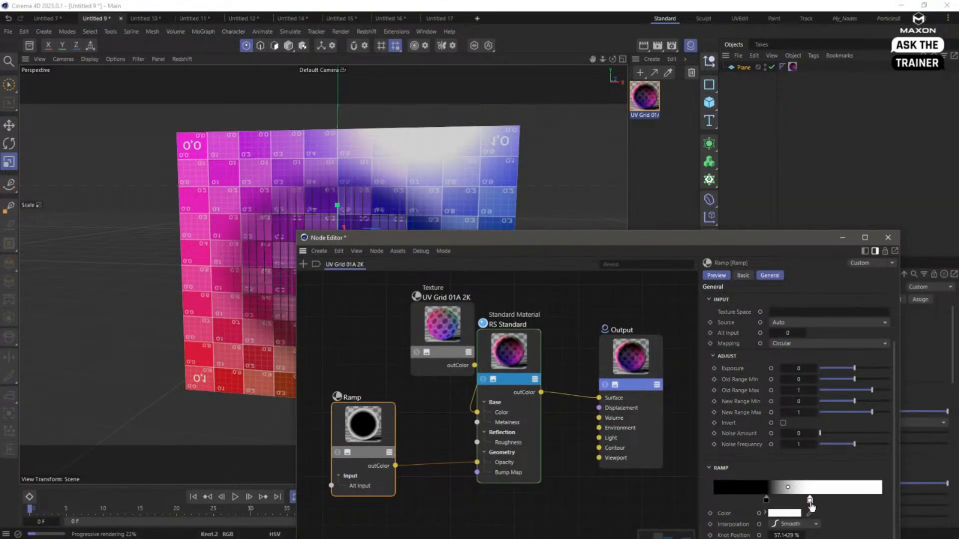
pyautogui.moveTo(810, 499); pyautogui.dragTo(820, 499)
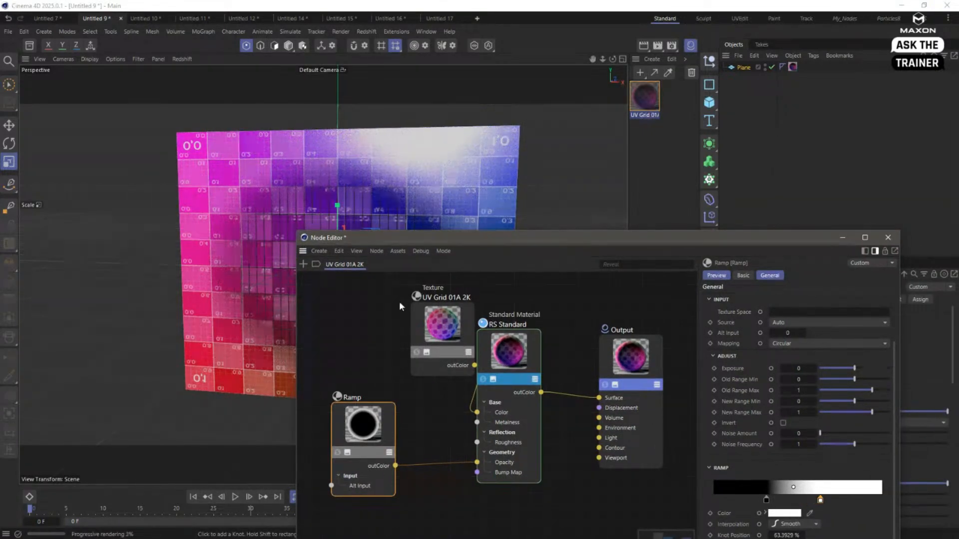
pyautogui.moveTo(372, 238); pyautogui.dragTo(483, 262)
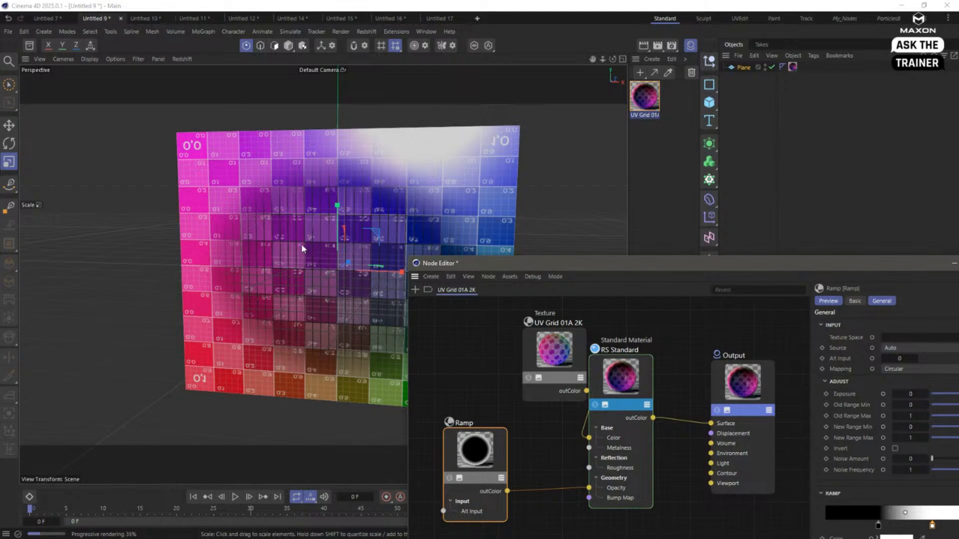
# - Switch to the Redshift RenderView layout and run the IPR there instead of in the viewport
pyautogui.click(923, 20)
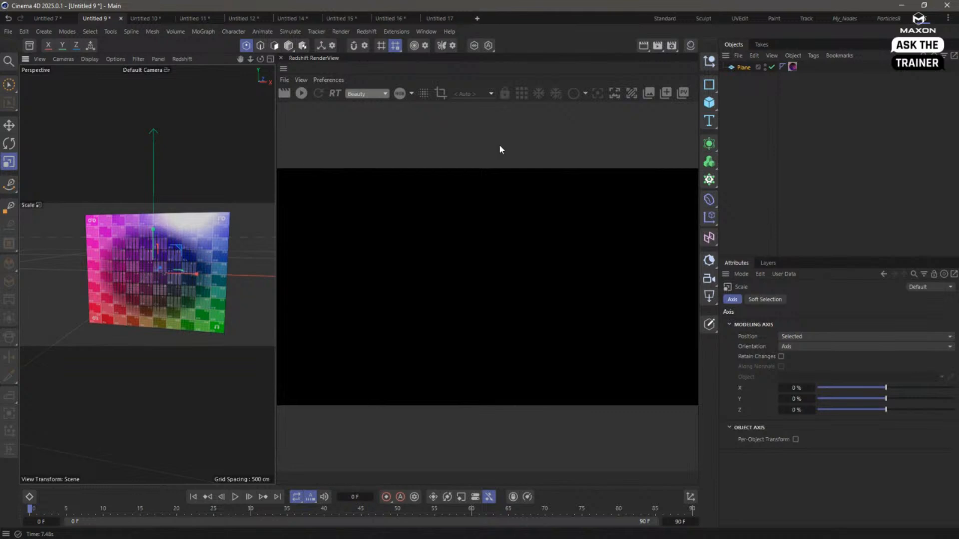
pyautogui.click(181, 59)
pyautogui.click(200, 86)
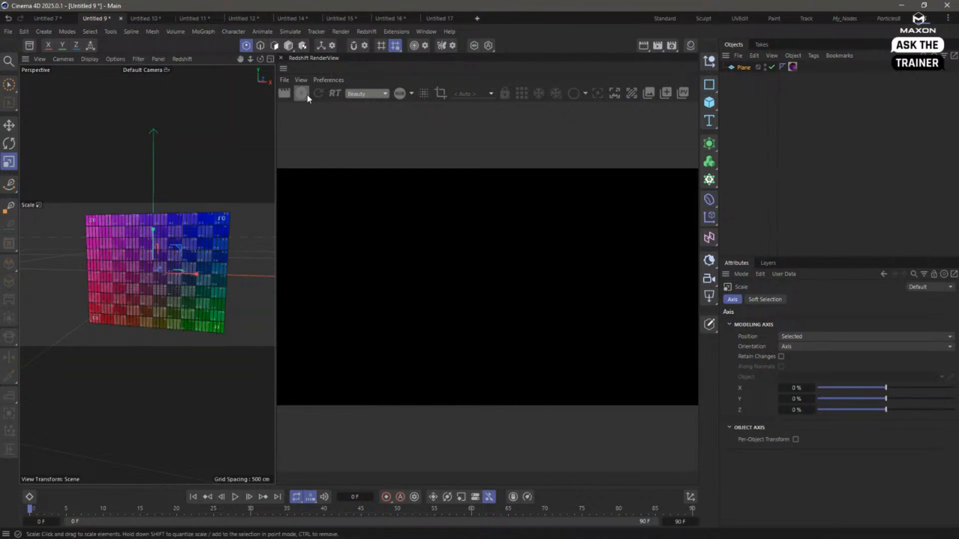
pyautogui.click(306, 95)
pyautogui.click(183, 59)
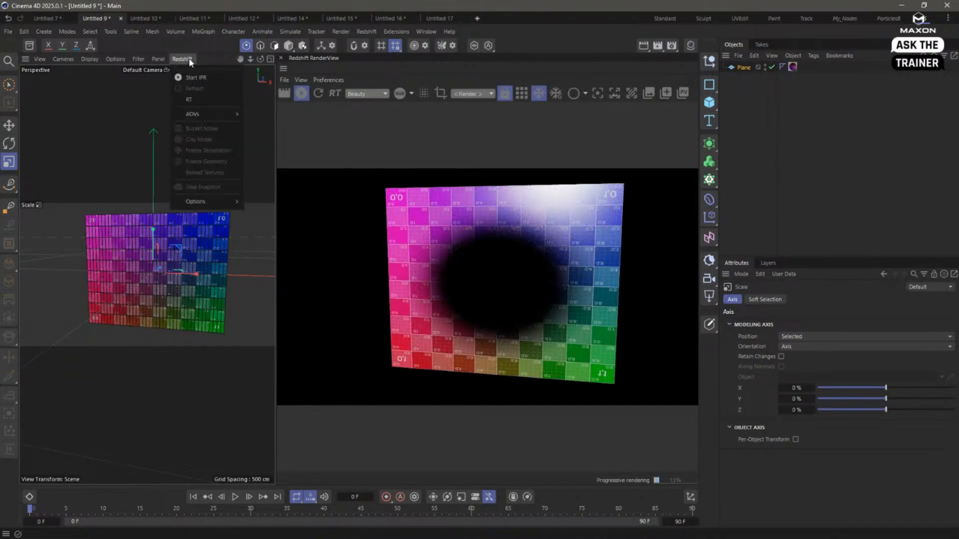
pyautogui.click(91, 118)
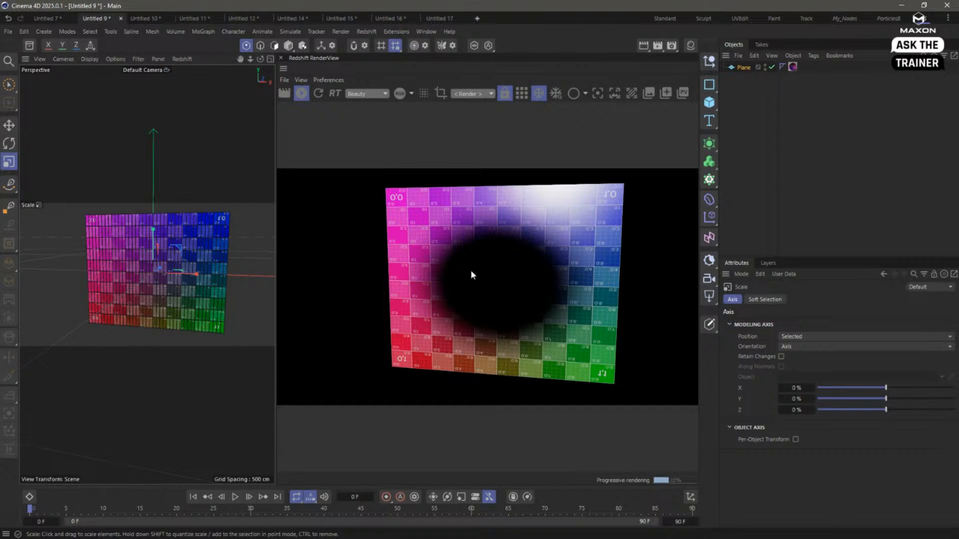
# - Reopen the UV Grid 01A 2K material in the Node Editor and invert the Ramp's gradient
pyautogui.click(690, 45)
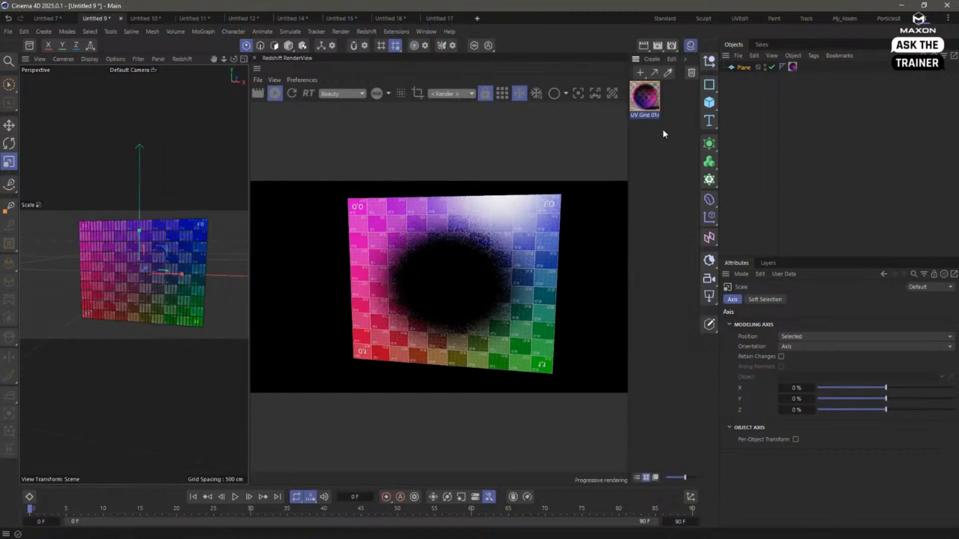
pyautogui.doubleClick(644, 105)
pyautogui.moveTo(484, 96); pyautogui.dragTo(534, 91)
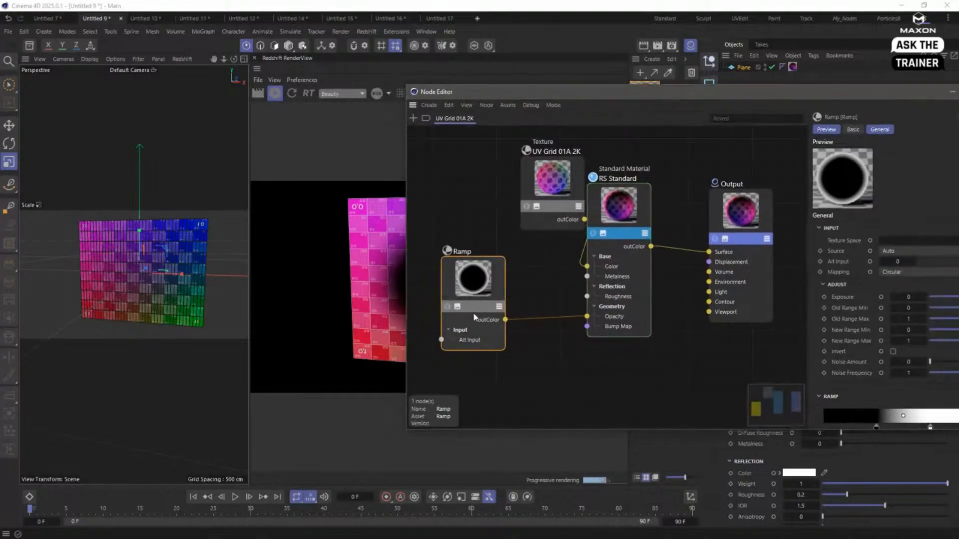
pyautogui.rightClick(884, 411)
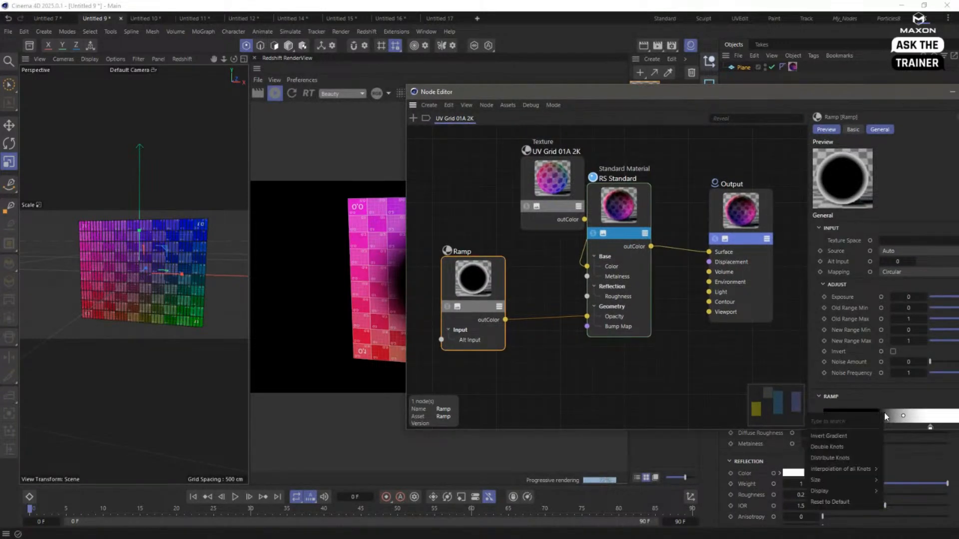
pyautogui.click(871, 436)
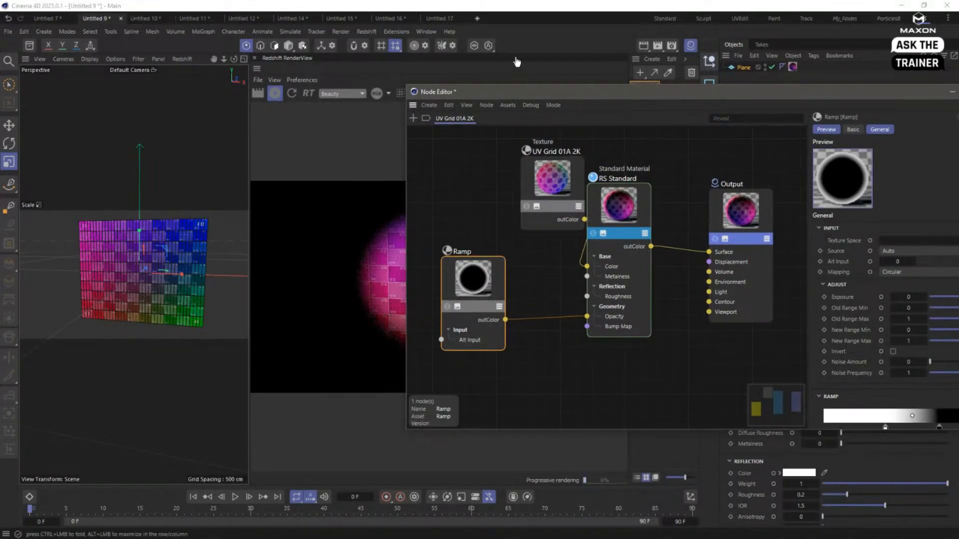
pyautogui.moveTo(509, 91); pyautogui.dragTo(745, 180)
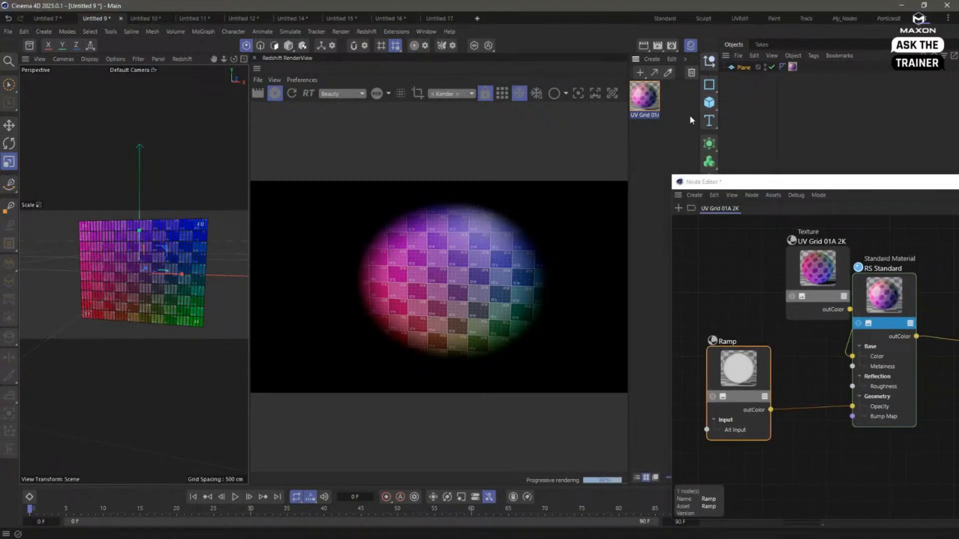
# - Add a Cube and move it behind the Plane so it sticks out past the Plane's right edge
pyautogui.click(709, 103)
pyautogui.press('e')
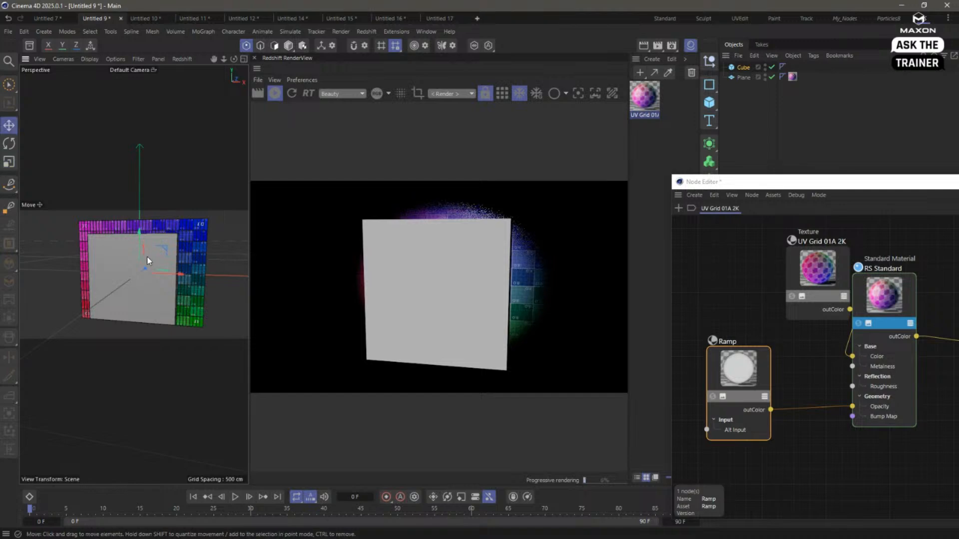
pyautogui.moveTo(147, 257); pyautogui.dragTo(229, 268)
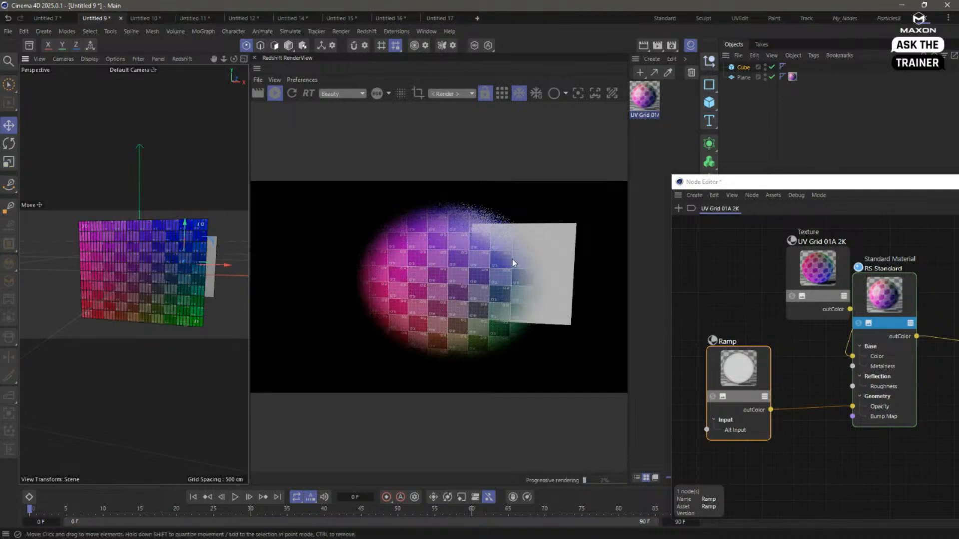
pyautogui.scroll(5, 200, 260)
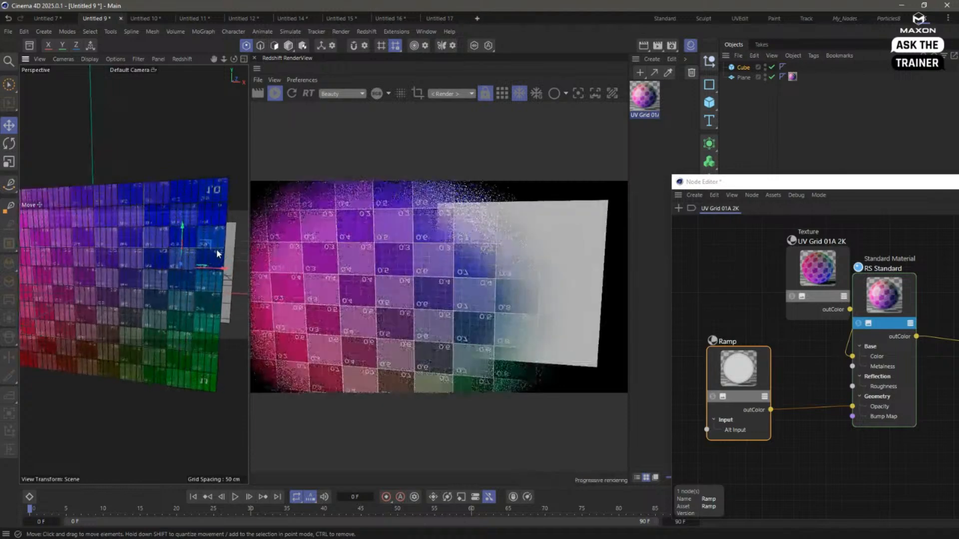
pyautogui.scroll(-5, 218, 254)
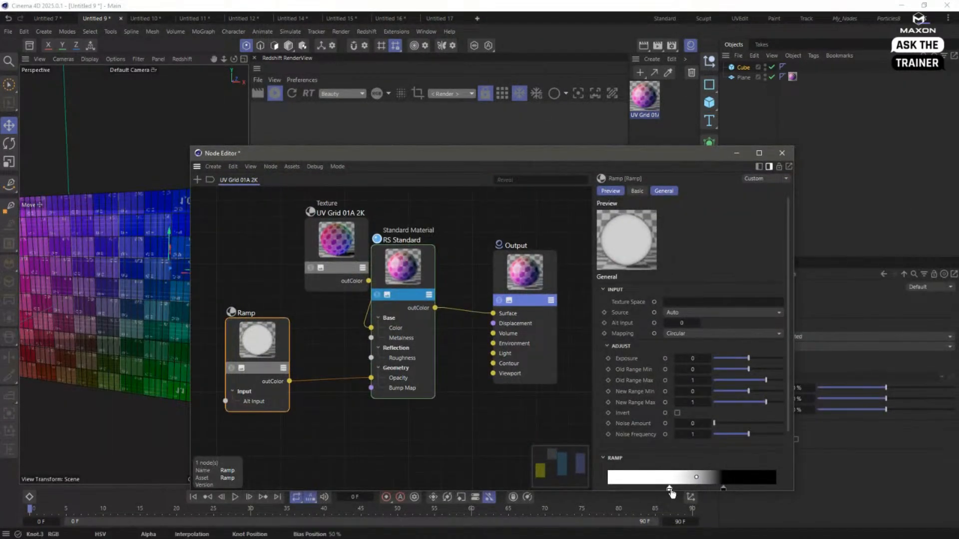
# - Move the Ramp's white knot right beside the black knot to sharpen the edge of the opacity circle
pyautogui.moveTo(671, 493); pyautogui.dragTo(717, 488)
pyautogui.moveTo(396, 152); pyautogui.dragTo(678, 332)
pyautogui.moveTo(610, 325); pyautogui.dragTo(420, 73)
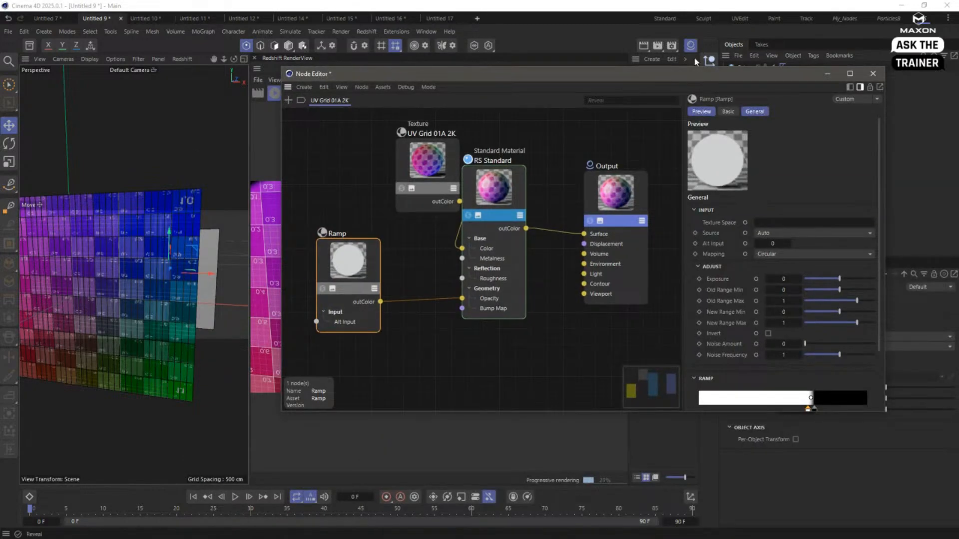
# - Close the Node Editor and return to the Standard layout
pyautogui.click(872, 74)
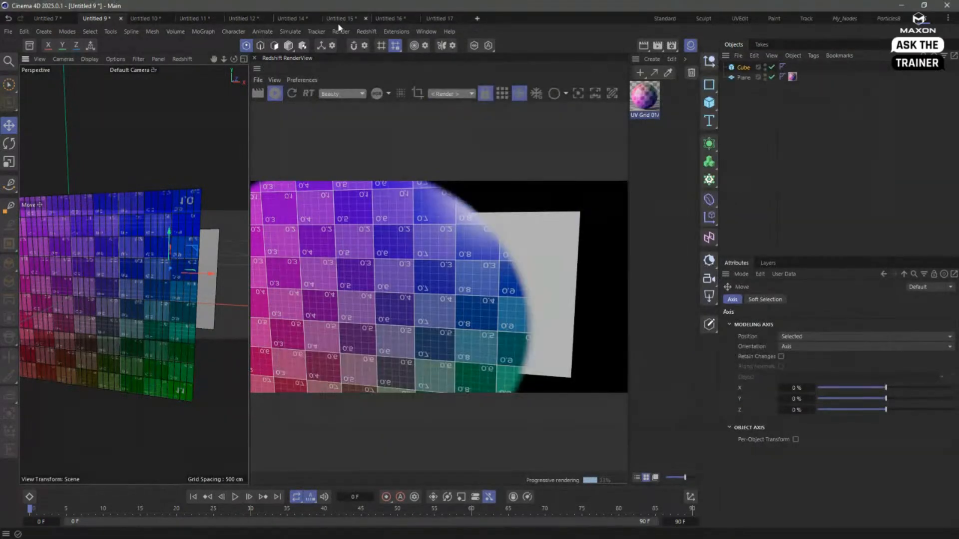
pyautogui.click(667, 19)
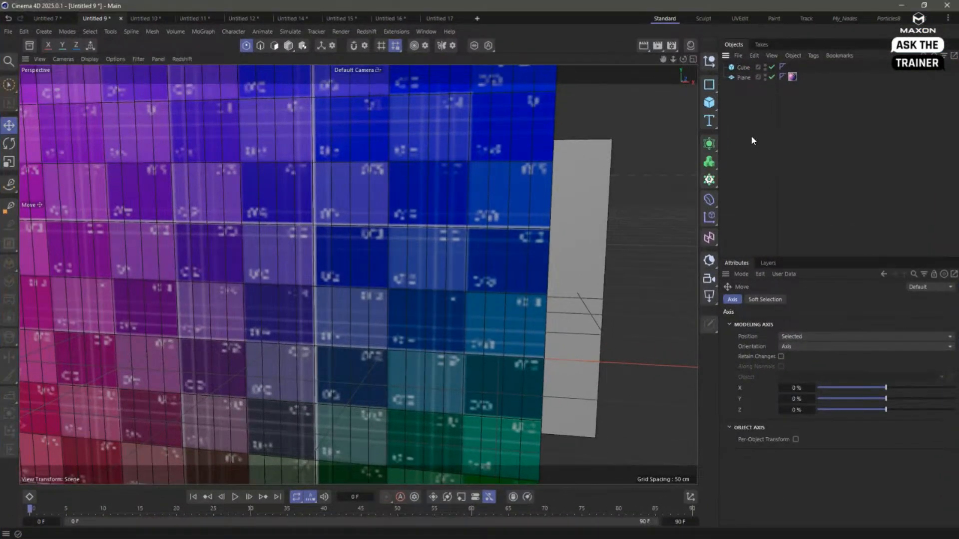
# - Create a new empty project and show only the Front view
pyautogui.hotkey('ctrl', 'n')
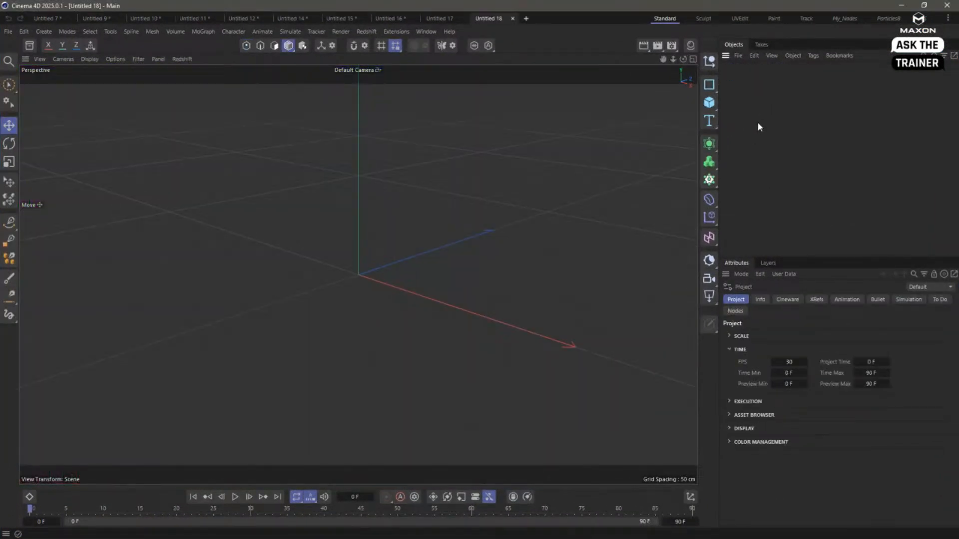
pyautogui.click(692, 59)
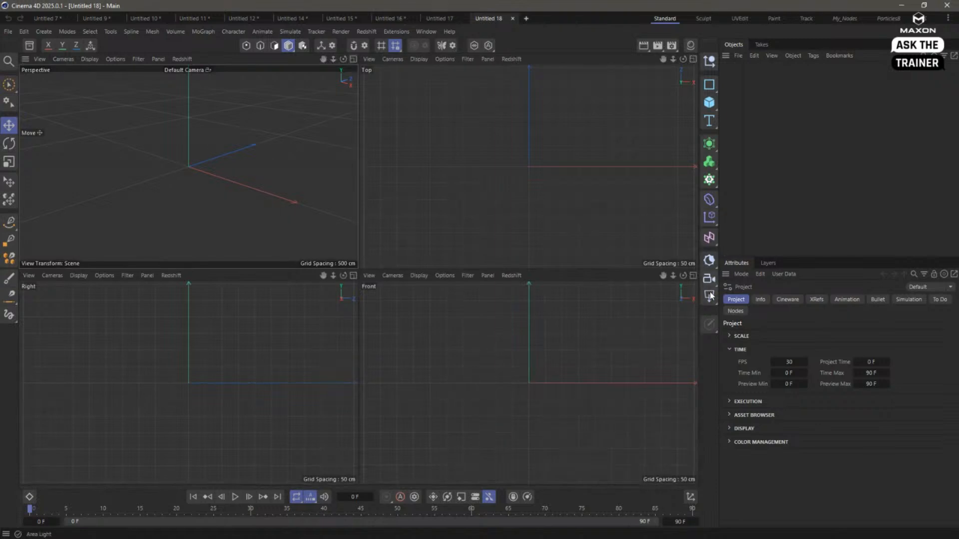
pyautogui.press('F4')
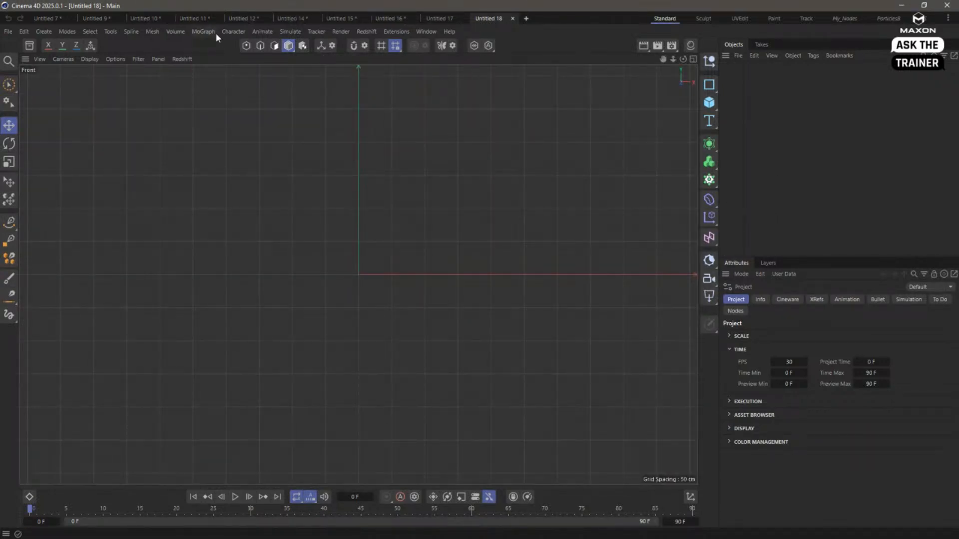
# - Draw an arched chain of six joints in the Front view with the Joint Tool, starting near the origin and extending along positive X
pyautogui.click(233, 31)
pyautogui.click(288, 131)
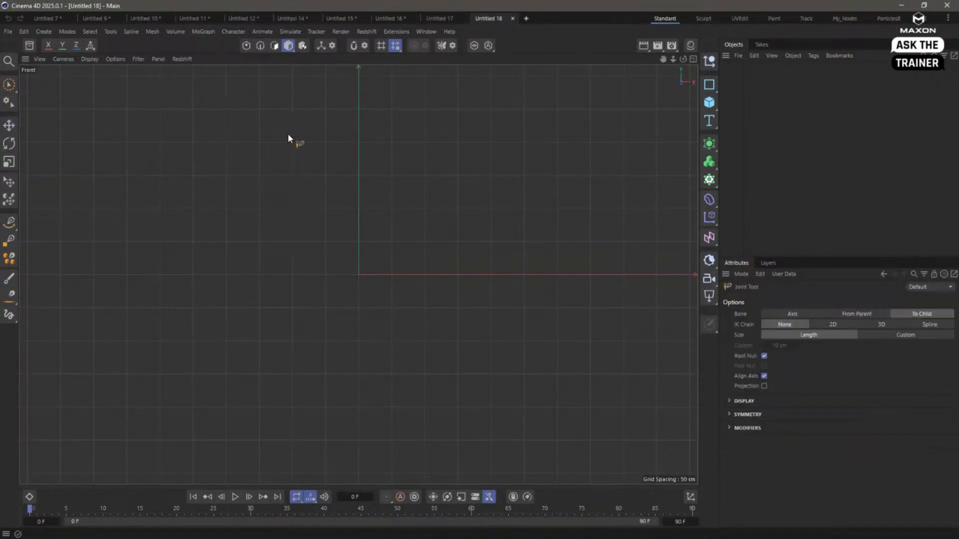
pyautogui.keyDown('ctrl'); pyautogui.click(364, 255); pyautogui.keyUp('ctrl')
pyautogui.keyDown('ctrl'); pyautogui.click(400, 200); pyautogui.keyUp('ctrl')
pyautogui.keyDown('ctrl'); pyautogui.click(459, 167); pyautogui.keyUp('ctrl')
pyautogui.keyDown('ctrl'); pyautogui.click(534, 169); pyautogui.keyUp('ctrl')
pyautogui.keyDown('ctrl'); pyautogui.click(612, 195); pyautogui.keyUp('ctrl')
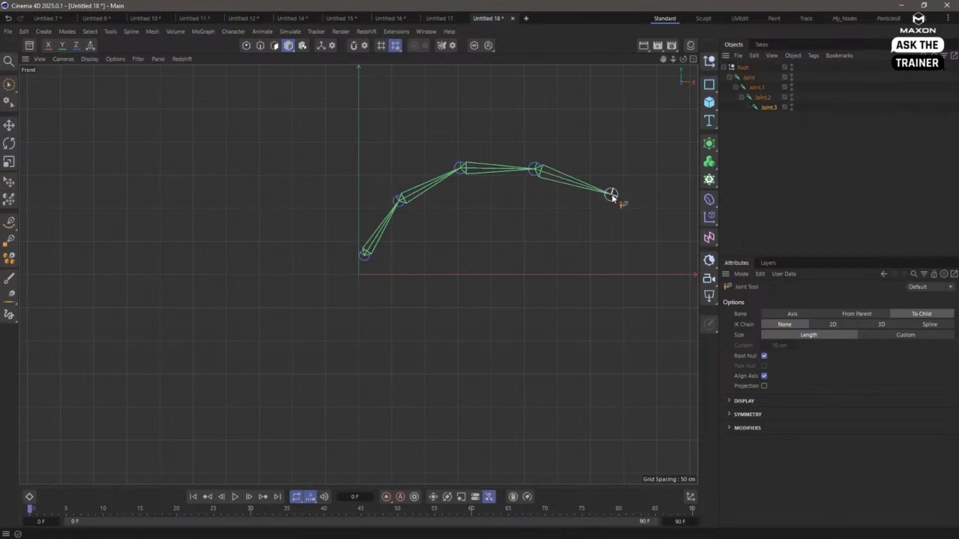
pyautogui.keyDown('ctrl'); pyautogui.click(654, 238); pyautogui.keyUp('ctrl')
pyautogui.scroll(-1, 664, 238)
pyautogui.keyDown('alt'); pyautogui.moveTo(664, 238); pyautogui.dragTo(669, 189, button='middle'); pyautogui.keyUp('alt')
# - Return to the Perspective view and reset the Root null's X and Y positions to zero so the joint chain starts at the origin
pyautogui.click(744, 67)
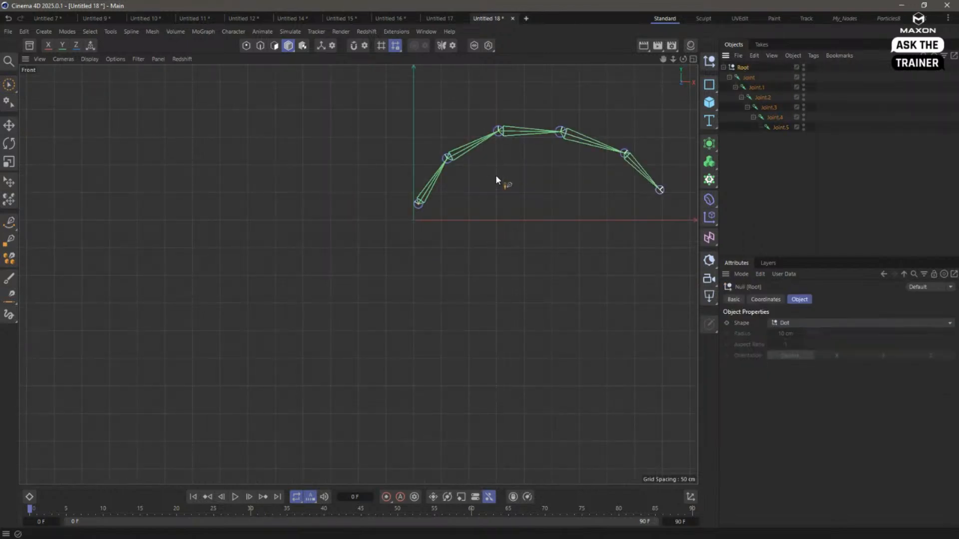
pyautogui.keyDown('alt'); pyautogui.moveTo(487, 179); pyautogui.dragTo(388, 261, button='middle'); pyautogui.keyUp('alt')
pyautogui.click(693, 59)
pyautogui.click(354, 60)
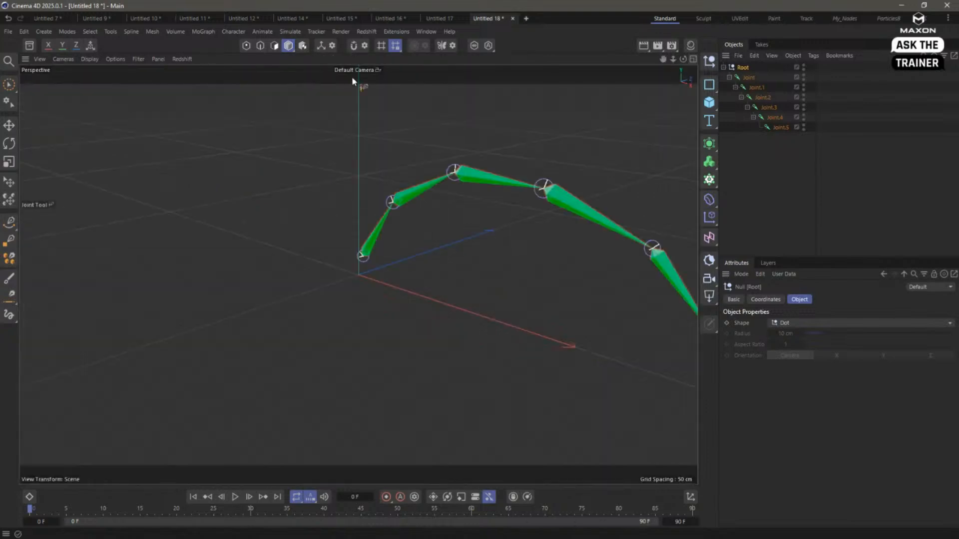
pyautogui.scroll(-3, 289, 199)
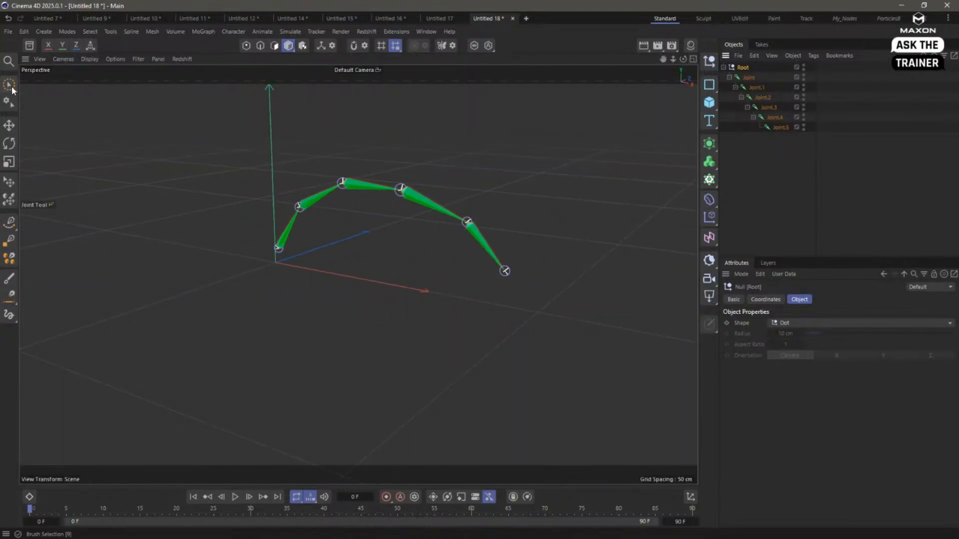
pyautogui.click(9, 126)
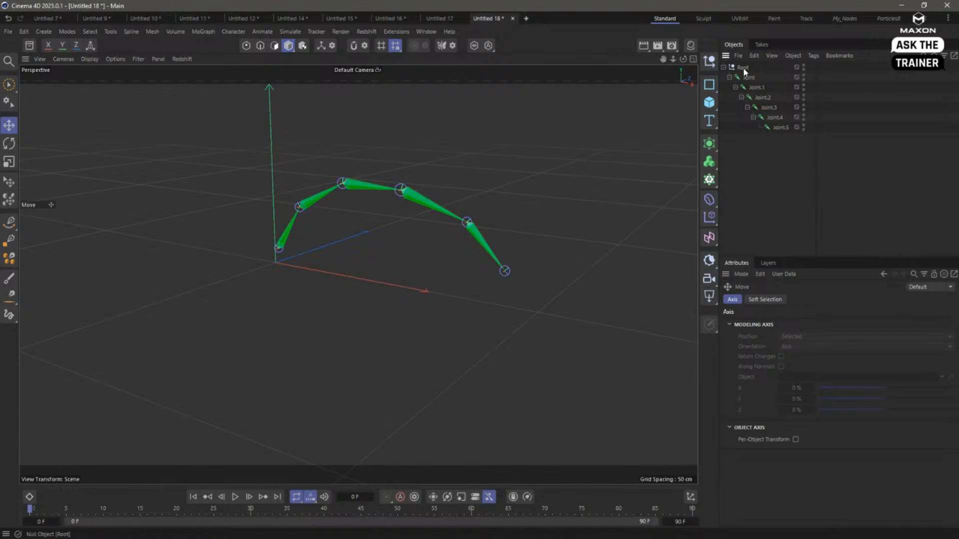
pyautogui.click(767, 299)
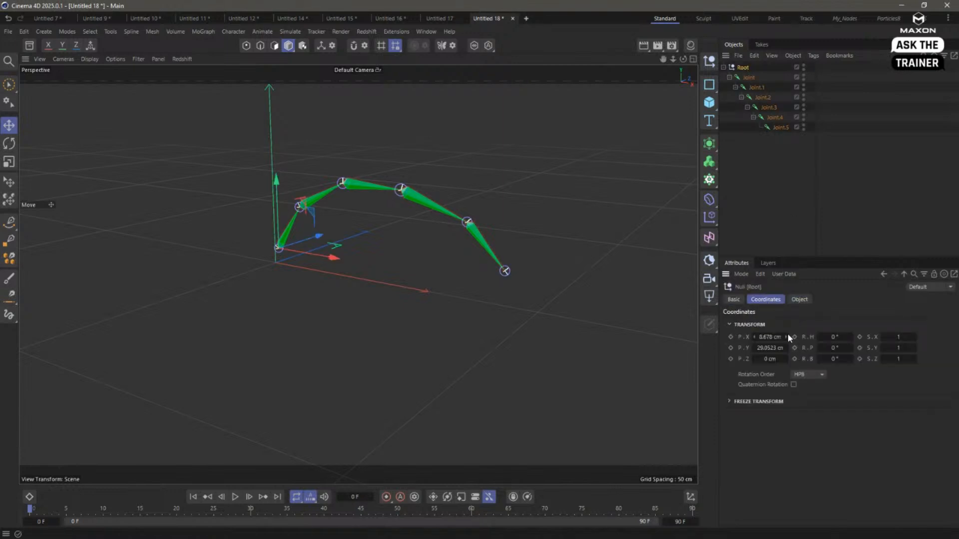
pyautogui.rightClick(787, 336)
pyautogui.rightClick(787, 348)
# - Add an IK tag to the first joint, assign Joint.5 as its End, and add a goal
pyautogui.keyDown('alt'); pyautogui.moveTo(423, 257); pyautogui.dragTo(563, 189); pyautogui.keyUp('alt')
pyautogui.rightClick(748, 78)
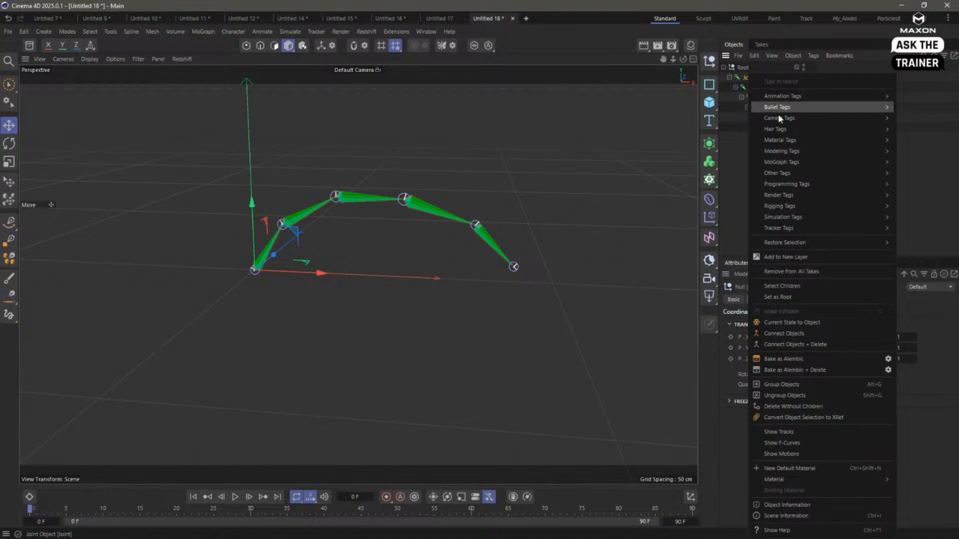
pyautogui.moveTo(779, 206)
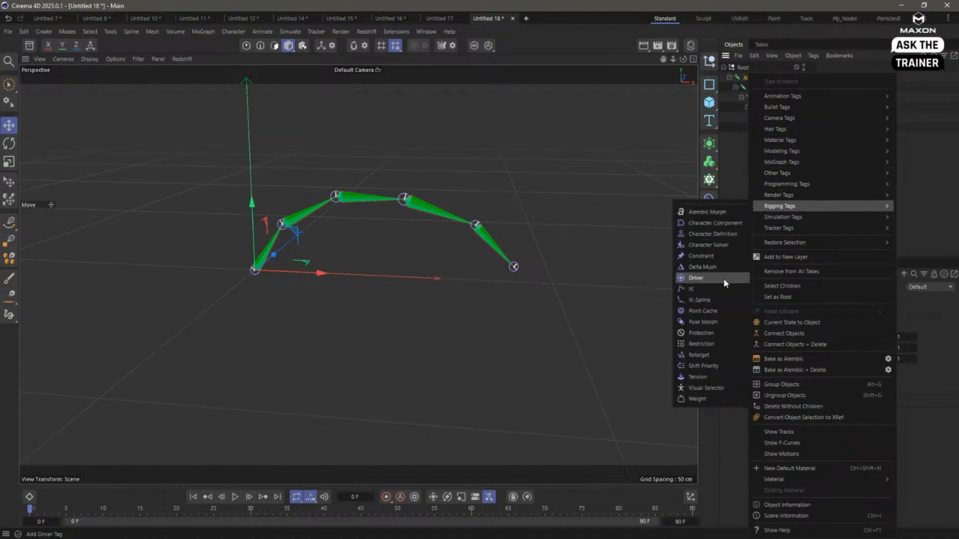
pyautogui.click(714, 288)
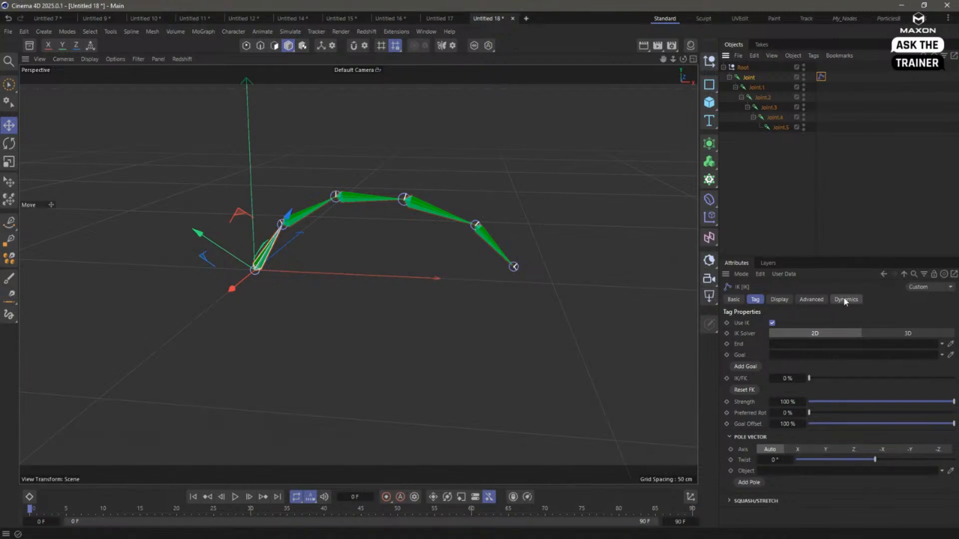
pyautogui.moveTo(781, 127); pyautogui.dragTo(789, 275)
pyautogui.moveTo(785, 344); pyautogui.dragTo(783, 344)
pyautogui.click(749, 366)
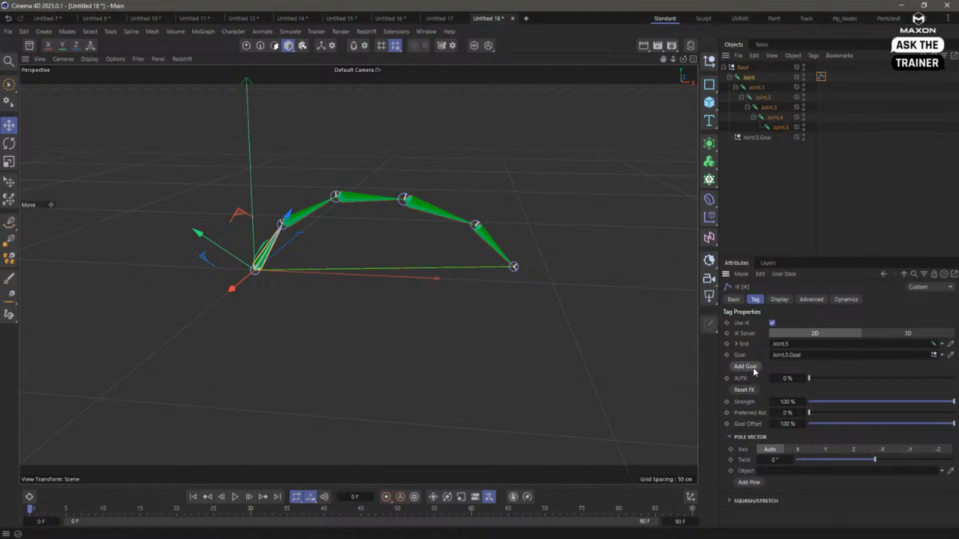
# - Try moving the Joint.5.Goal null to test the IK chain, and undo the move
pyautogui.click(755, 197)
pyautogui.click(757, 138)
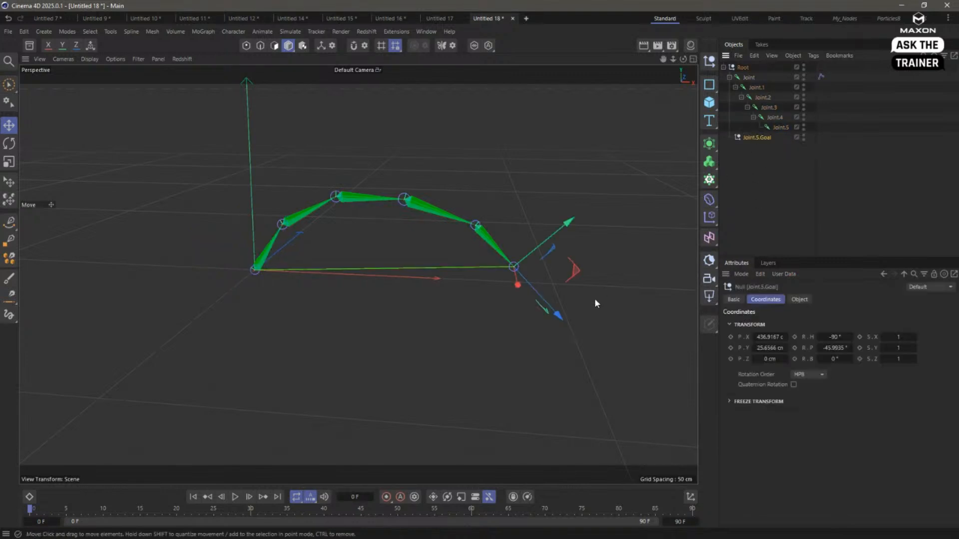
pyautogui.moveTo(594, 300)
pyautogui.mouseDown()
pyautogui.moveTo(565, 278)
pyautogui.moveTo(599, 294)
pyautogui.mouseUp()
pyautogui.hotkey('ctrl', 'z')
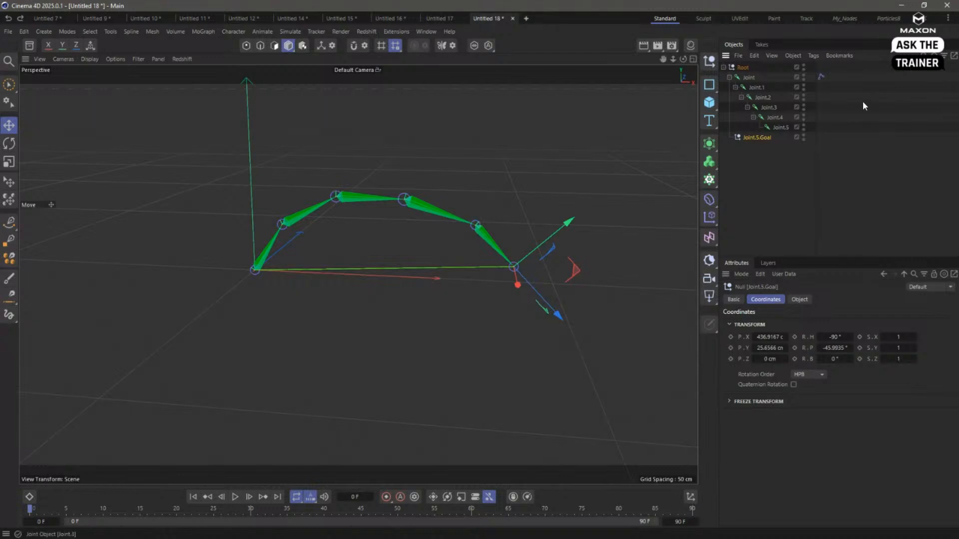
# - Enable Dynamics in the first joint's IK tag
pyautogui.click(821, 77)
pyautogui.click(846, 299)
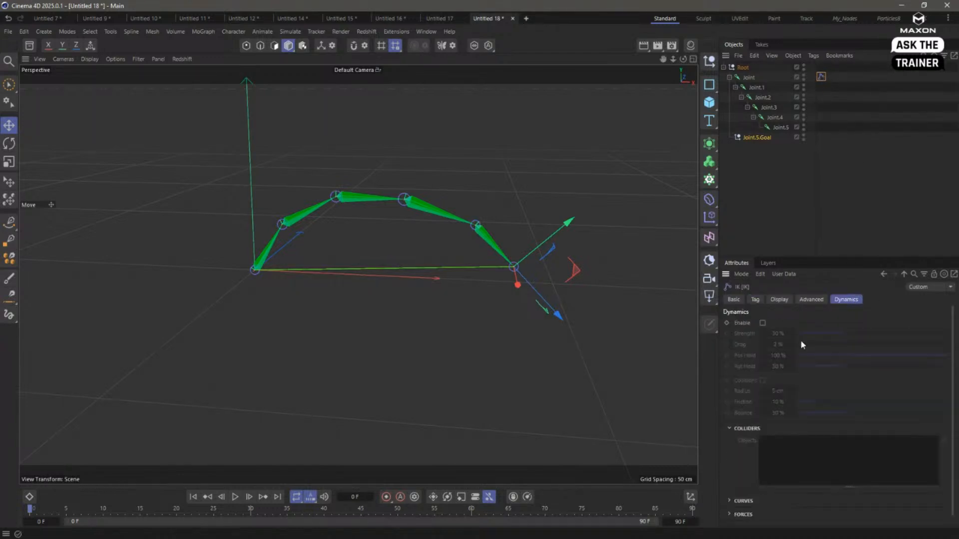
pyautogui.click(762, 322)
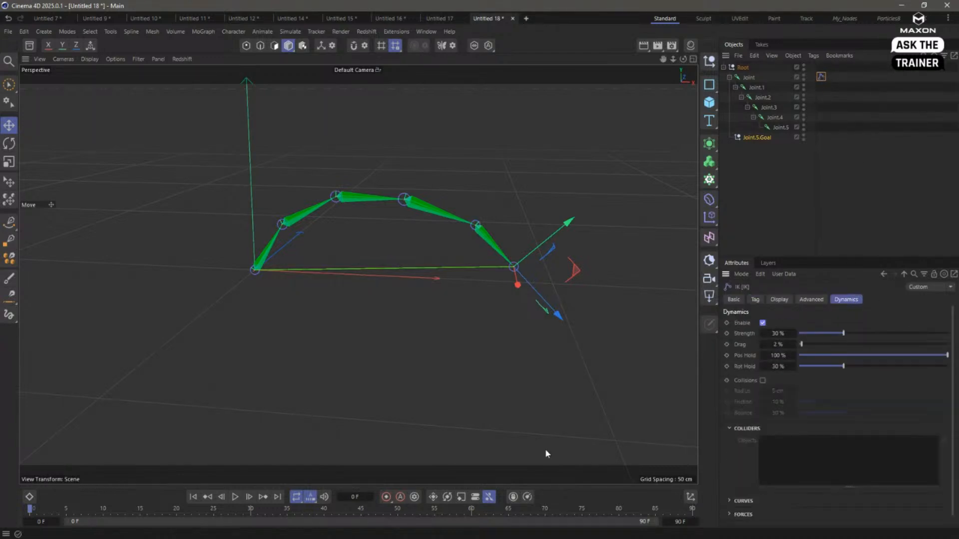
# - Extend the project's end time to 900 frames
pyautogui.click(681, 522)
pyautogui.write('900')
pyautogui.press('Return')
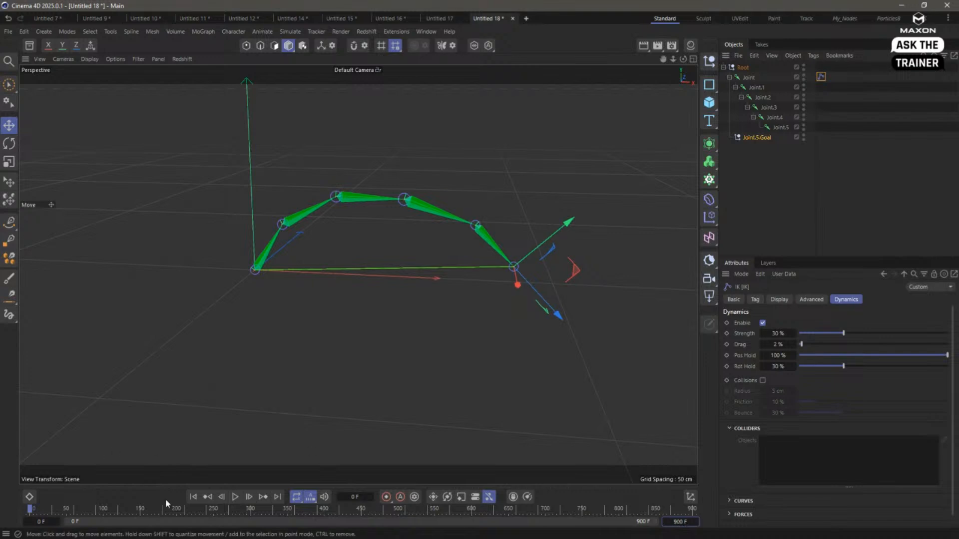
# - Play the animation and move the Joint.5.Goal null upward to test how the dynamic joint chain follows it
pyautogui.click(235, 496)
pyautogui.click(773, 200)
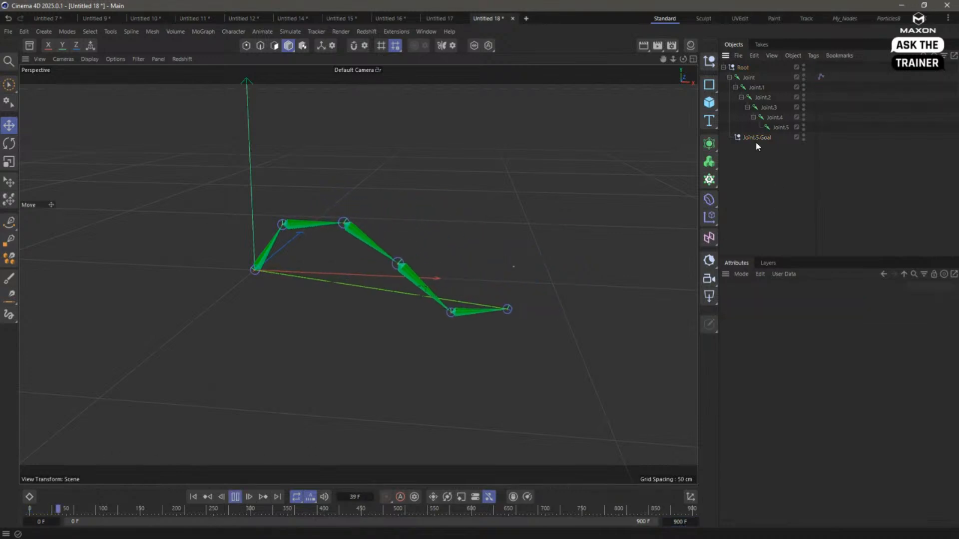
pyautogui.click(755, 139)
pyautogui.moveTo(601, 338); pyautogui.dragTo(559, 212)
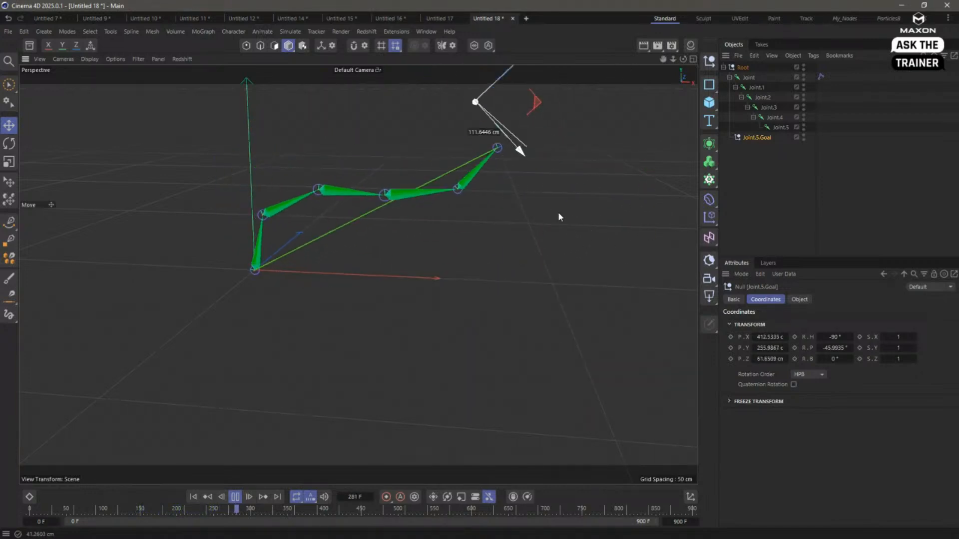
# - Raise the IK dynamics Strength to 51% and test it by moving the goal outward and down, ending with playback stopped and rewound to the start
pyautogui.click(821, 76)
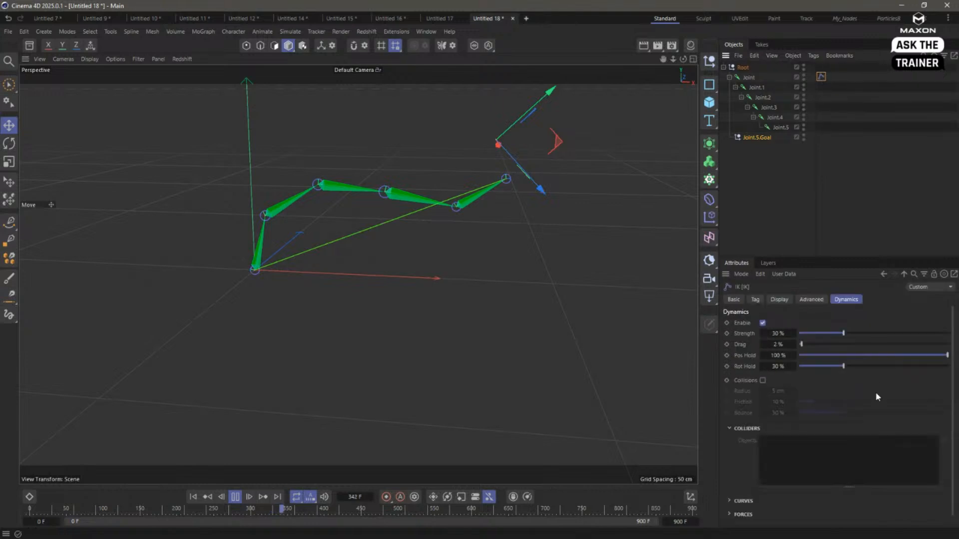
pyautogui.moveTo(866, 332); pyautogui.dragTo(875, 334)
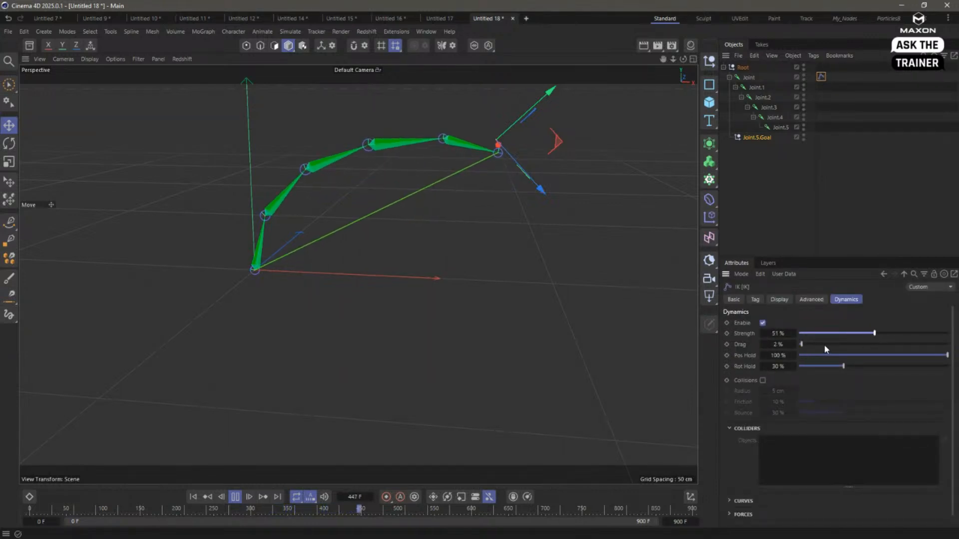
pyautogui.moveTo(552, 253); pyautogui.dragTo(617, 317)
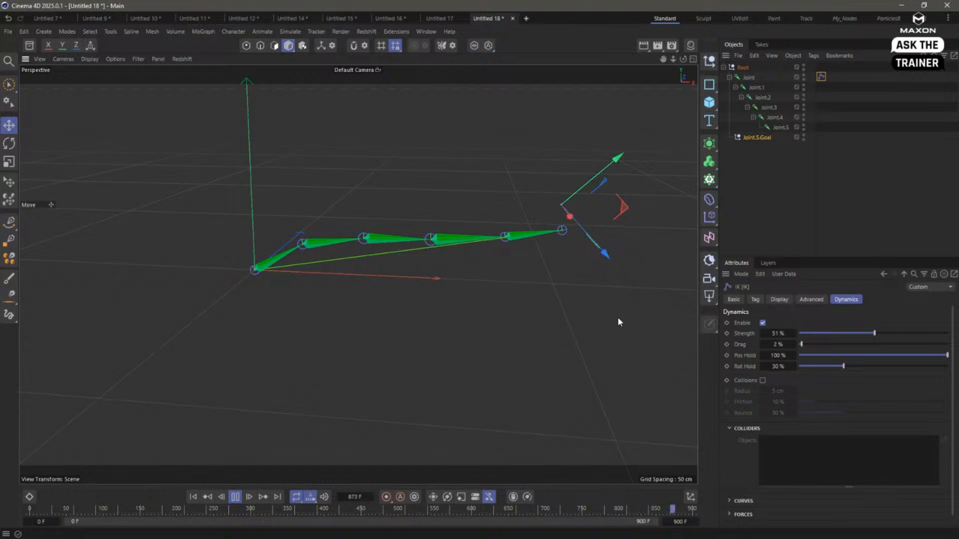
pyautogui.click(236, 497)
pyautogui.click(192, 496)
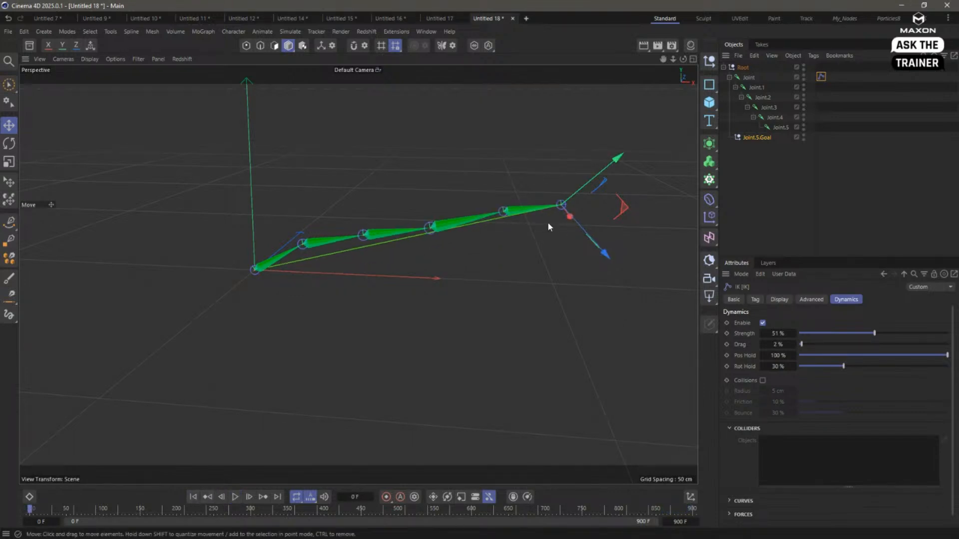